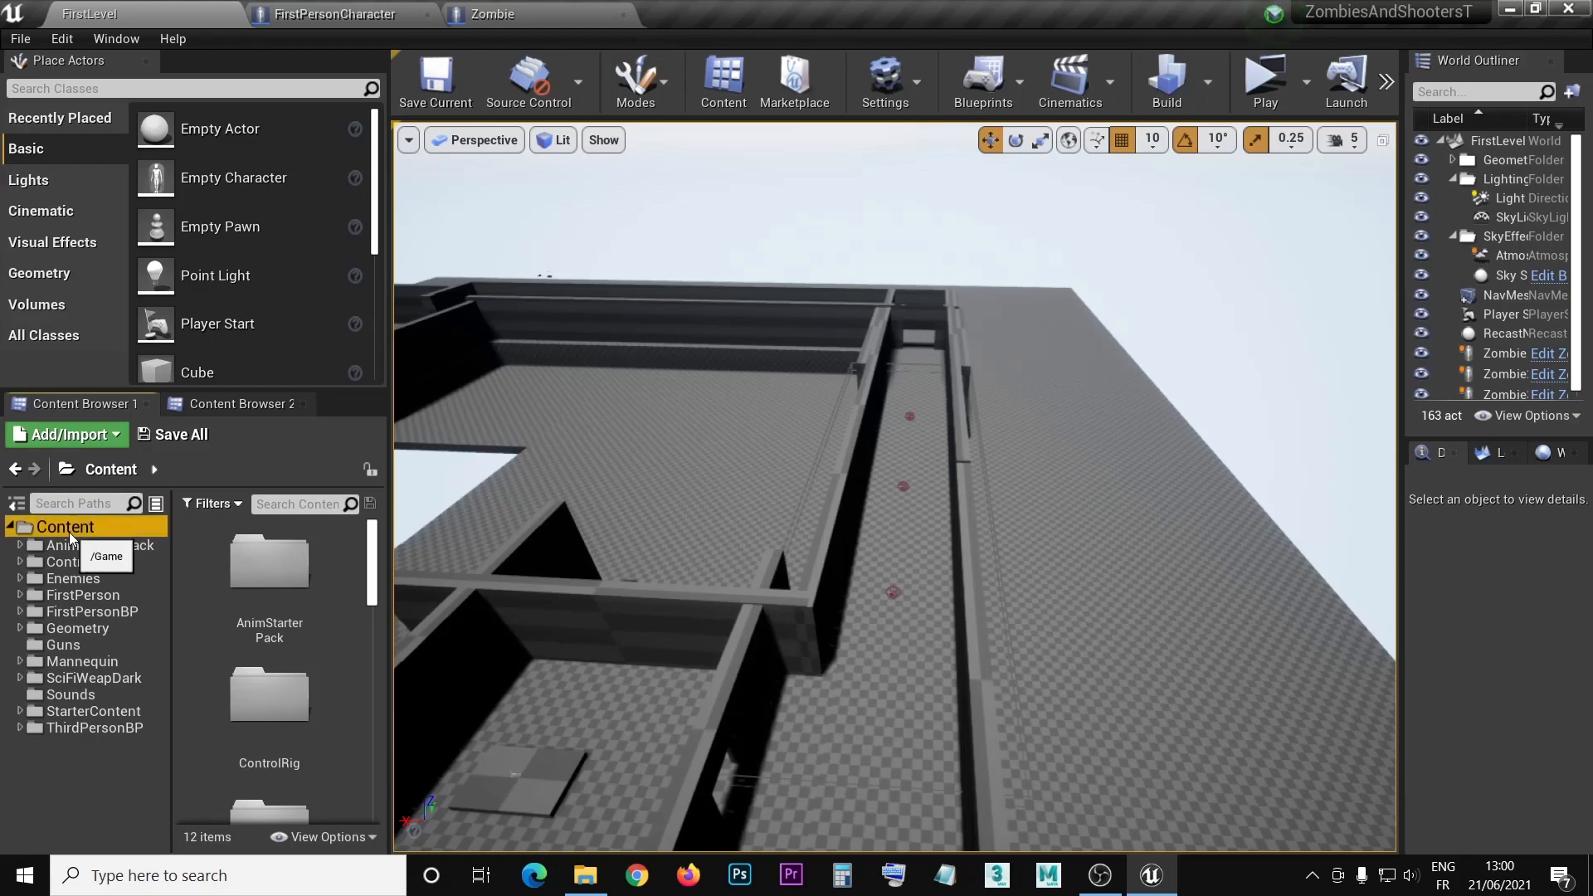
- Create a new folder named UI inside the Content folder
{"action": "left_click", "coordinate": [111, 442]}
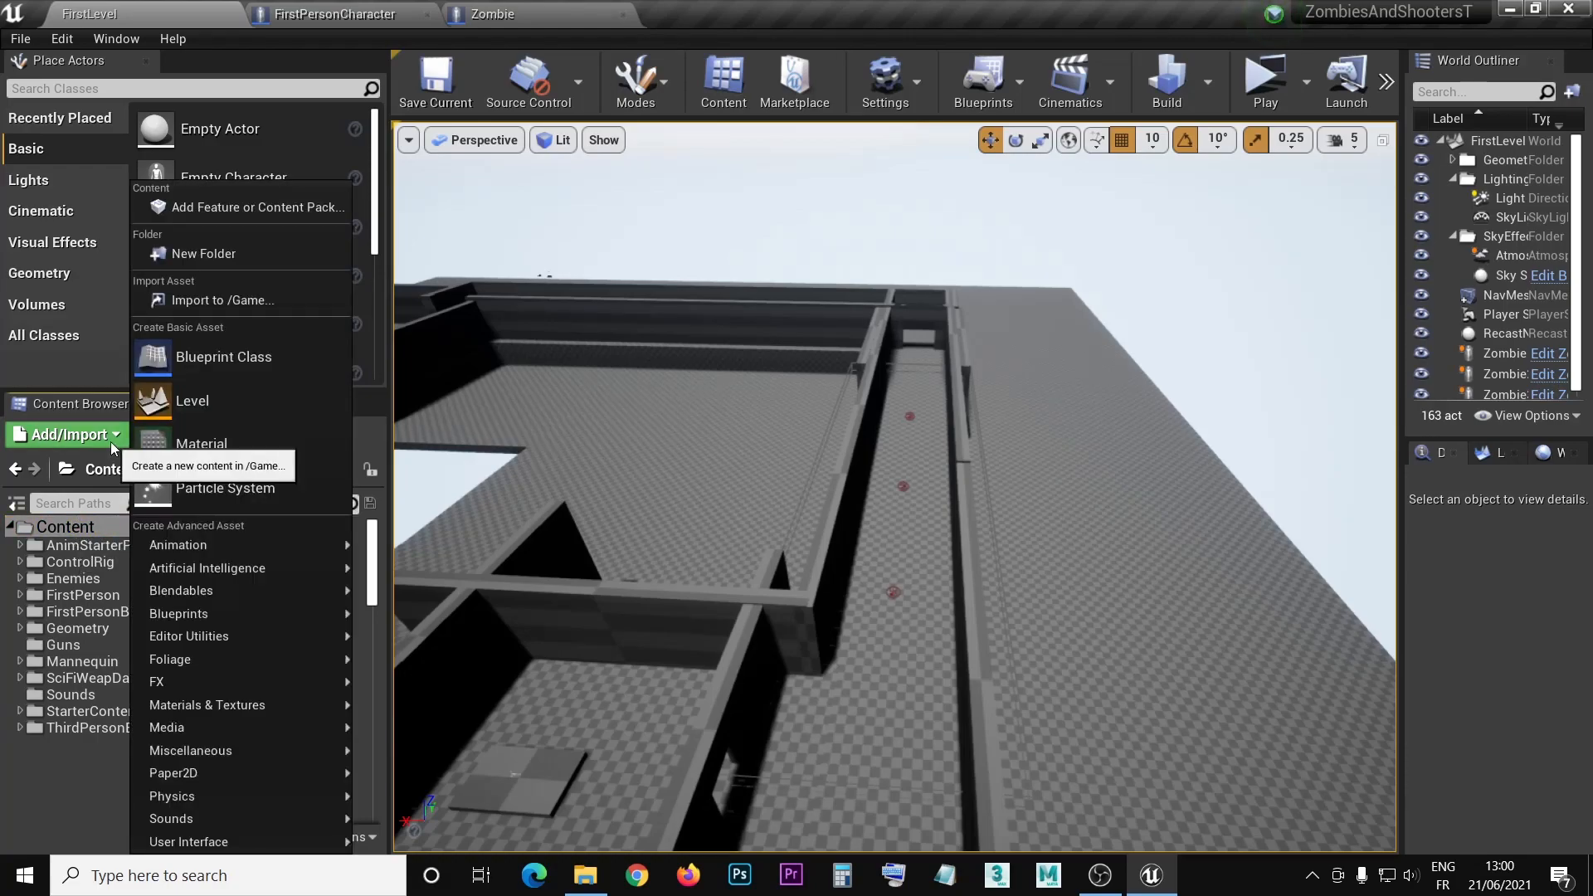
{"action": "left_click", "coordinate": [249, 254]}
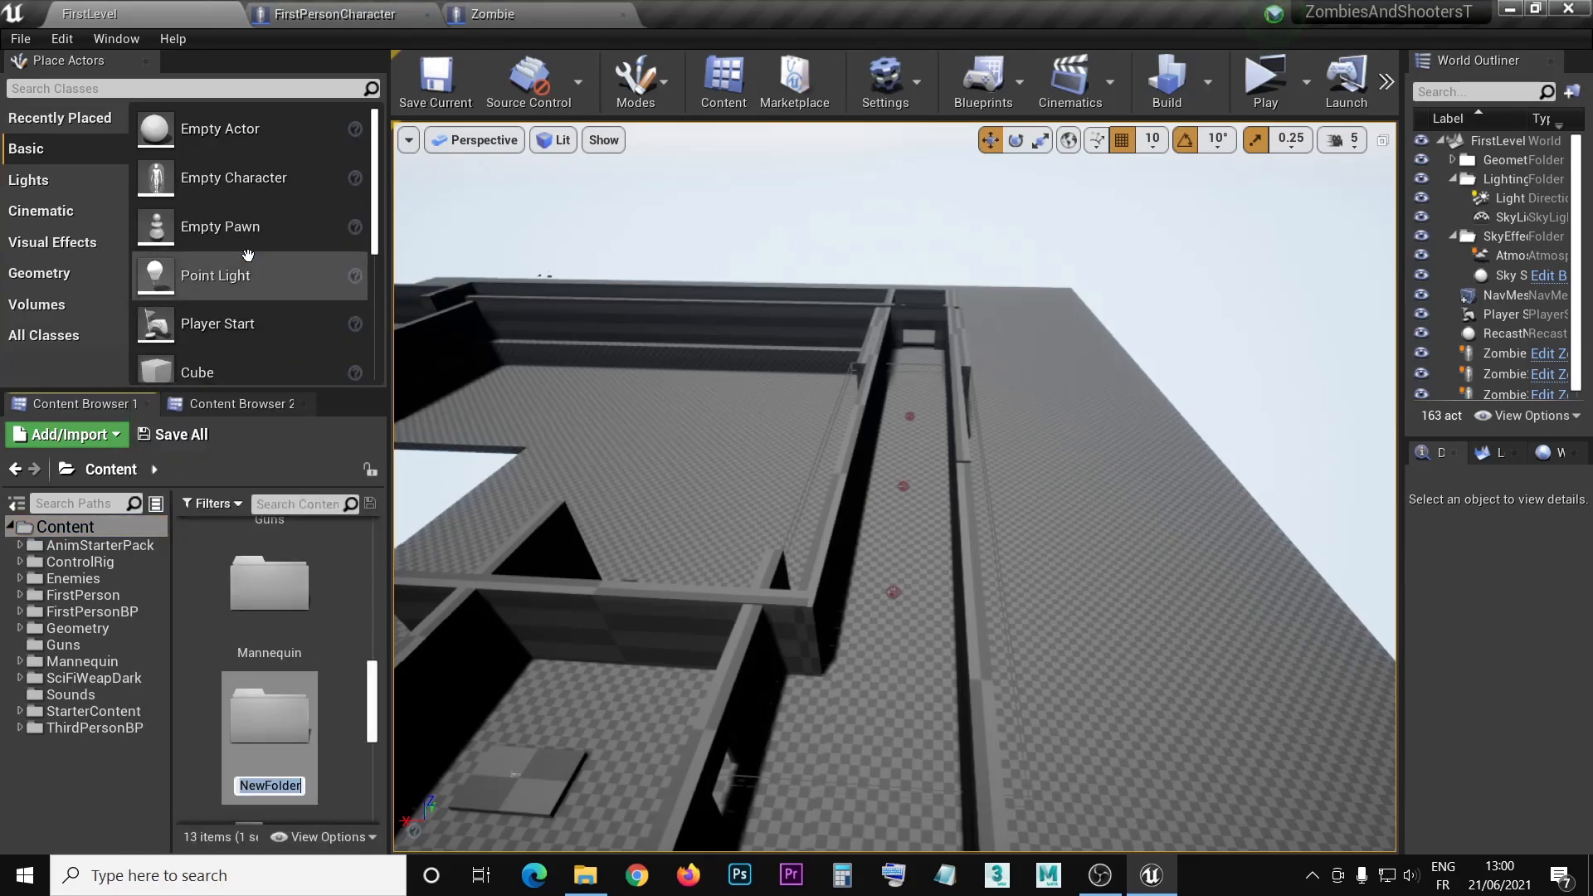
{"action": "type", "text": "UI"}
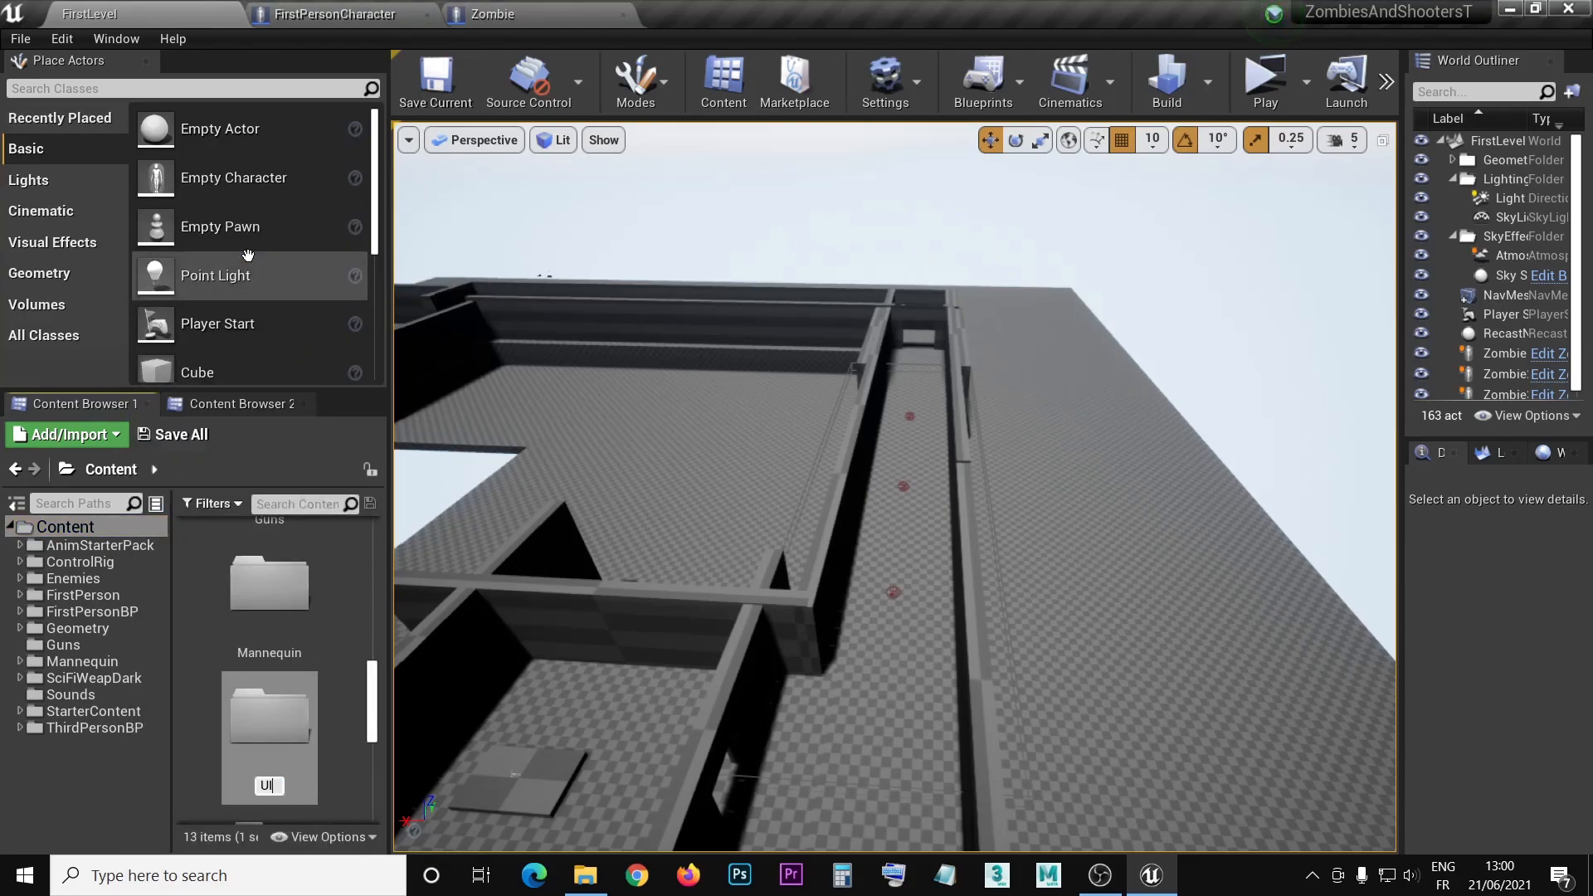
{"action": "key", "text": "Return"}
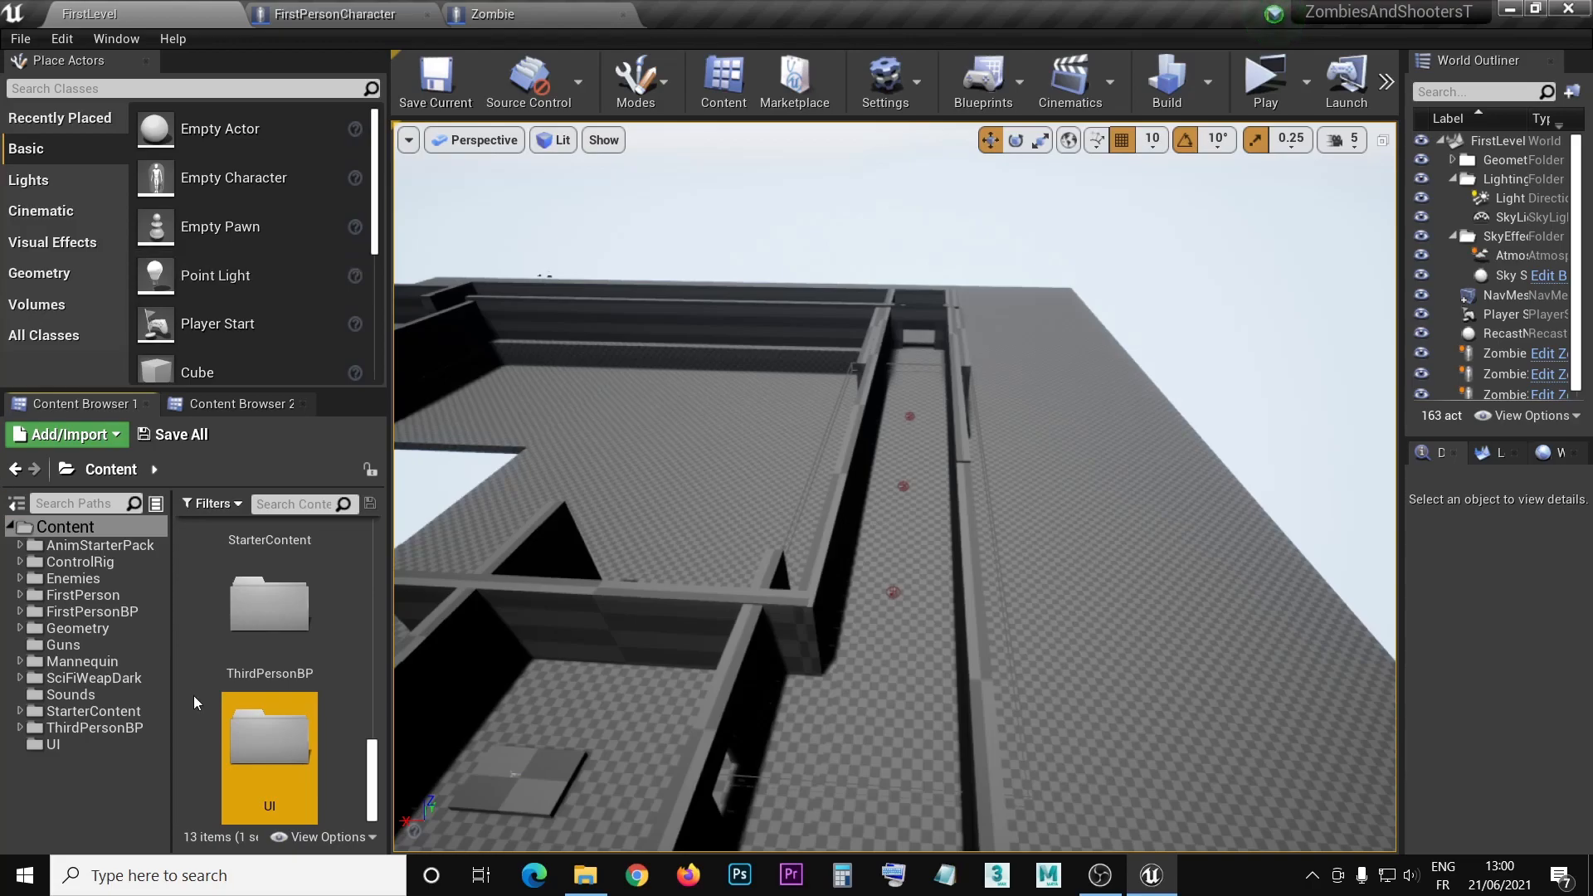
- Create a Widget Blueprint named TheHUD inside the UI folder
{"action": "left_click", "coordinate": [52, 746]}
{"action": "right_click", "coordinate": [241, 580]}
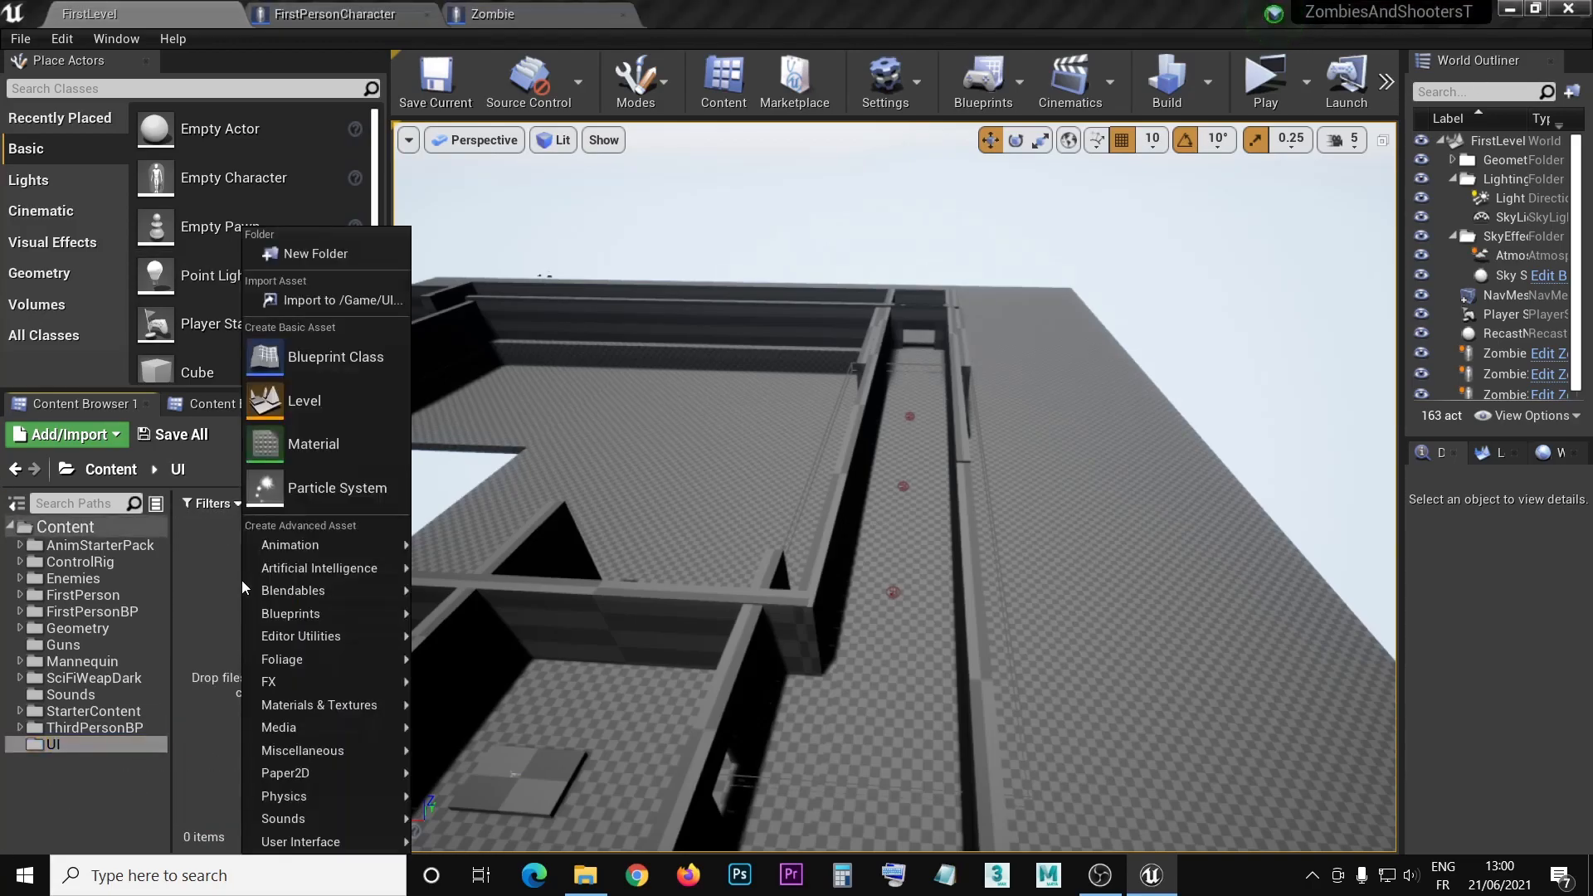
{"action": "mouse_move", "coordinate": [311, 670]}
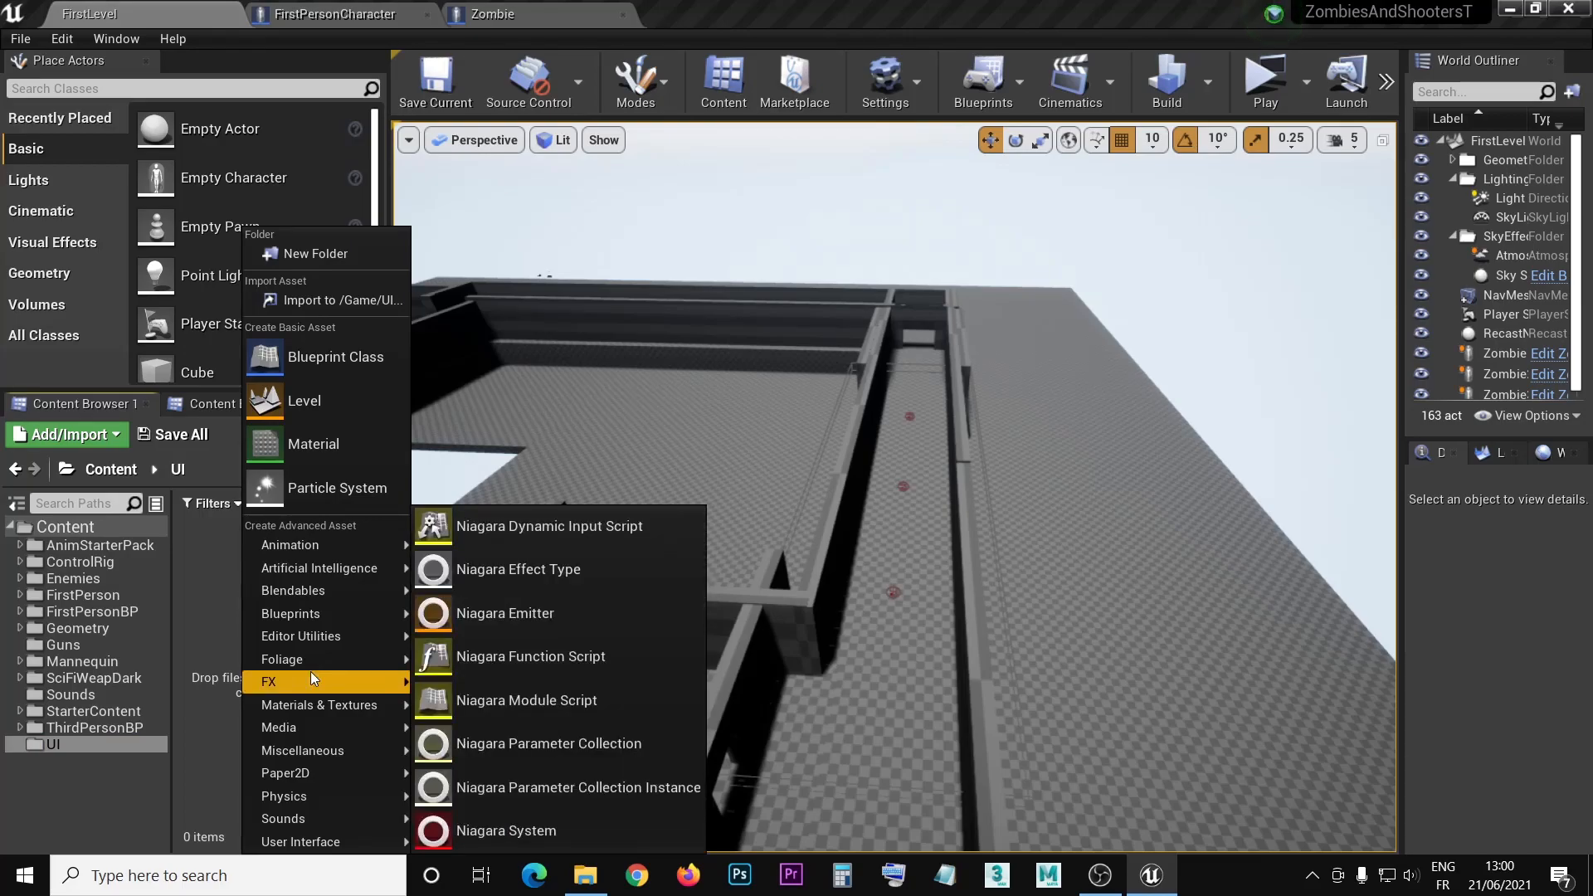
{"action": "mouse_move", "coordinate": [316, 850]}
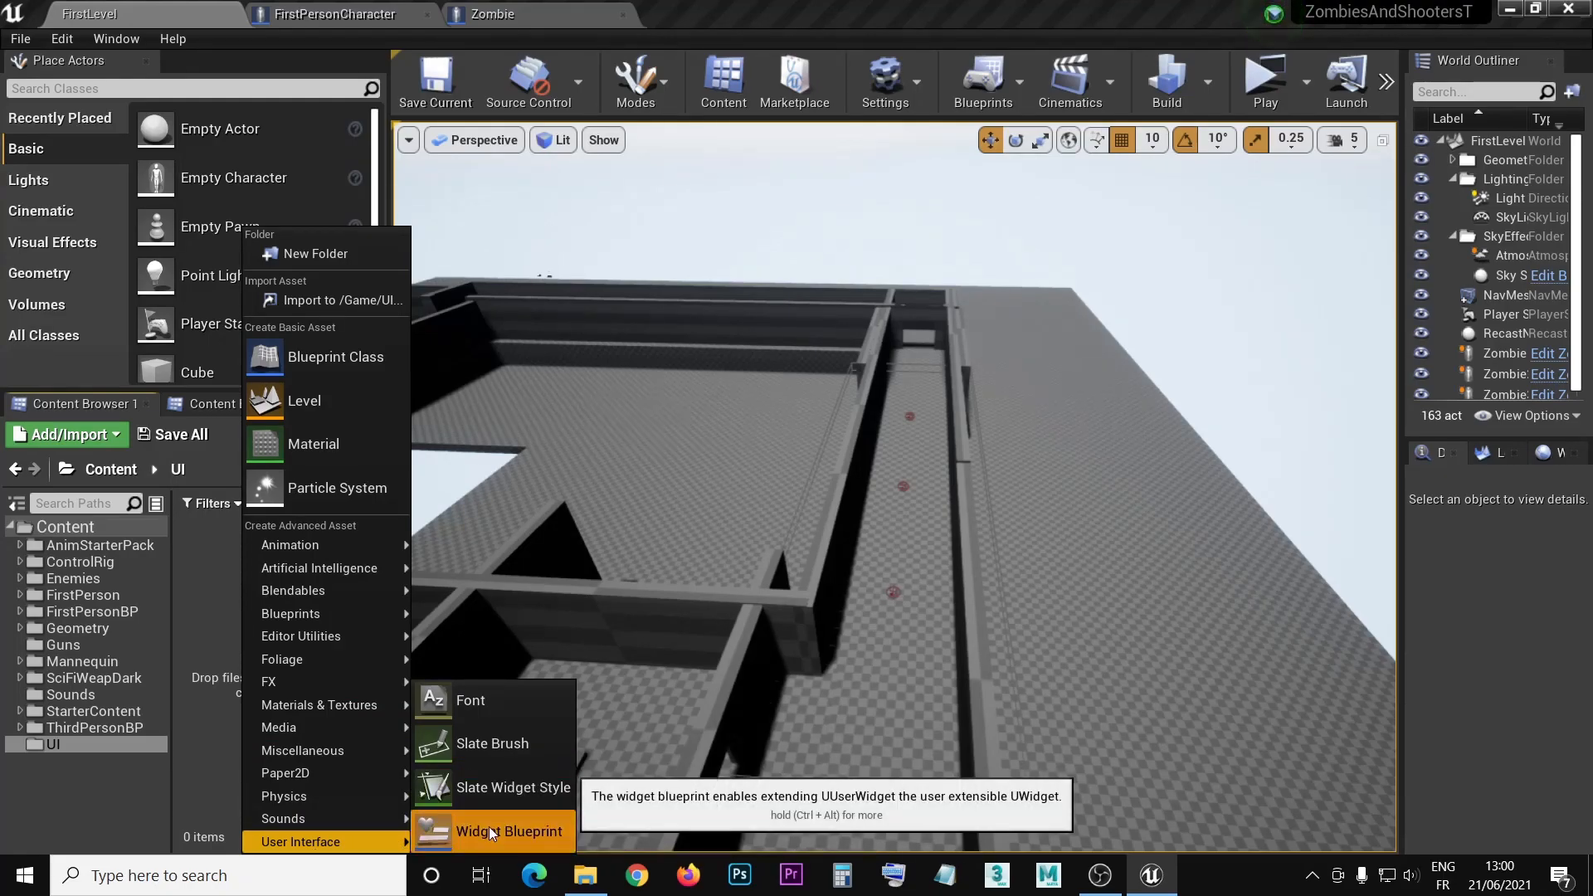
{"action": "left_click", "coordinate": [490, 827]}
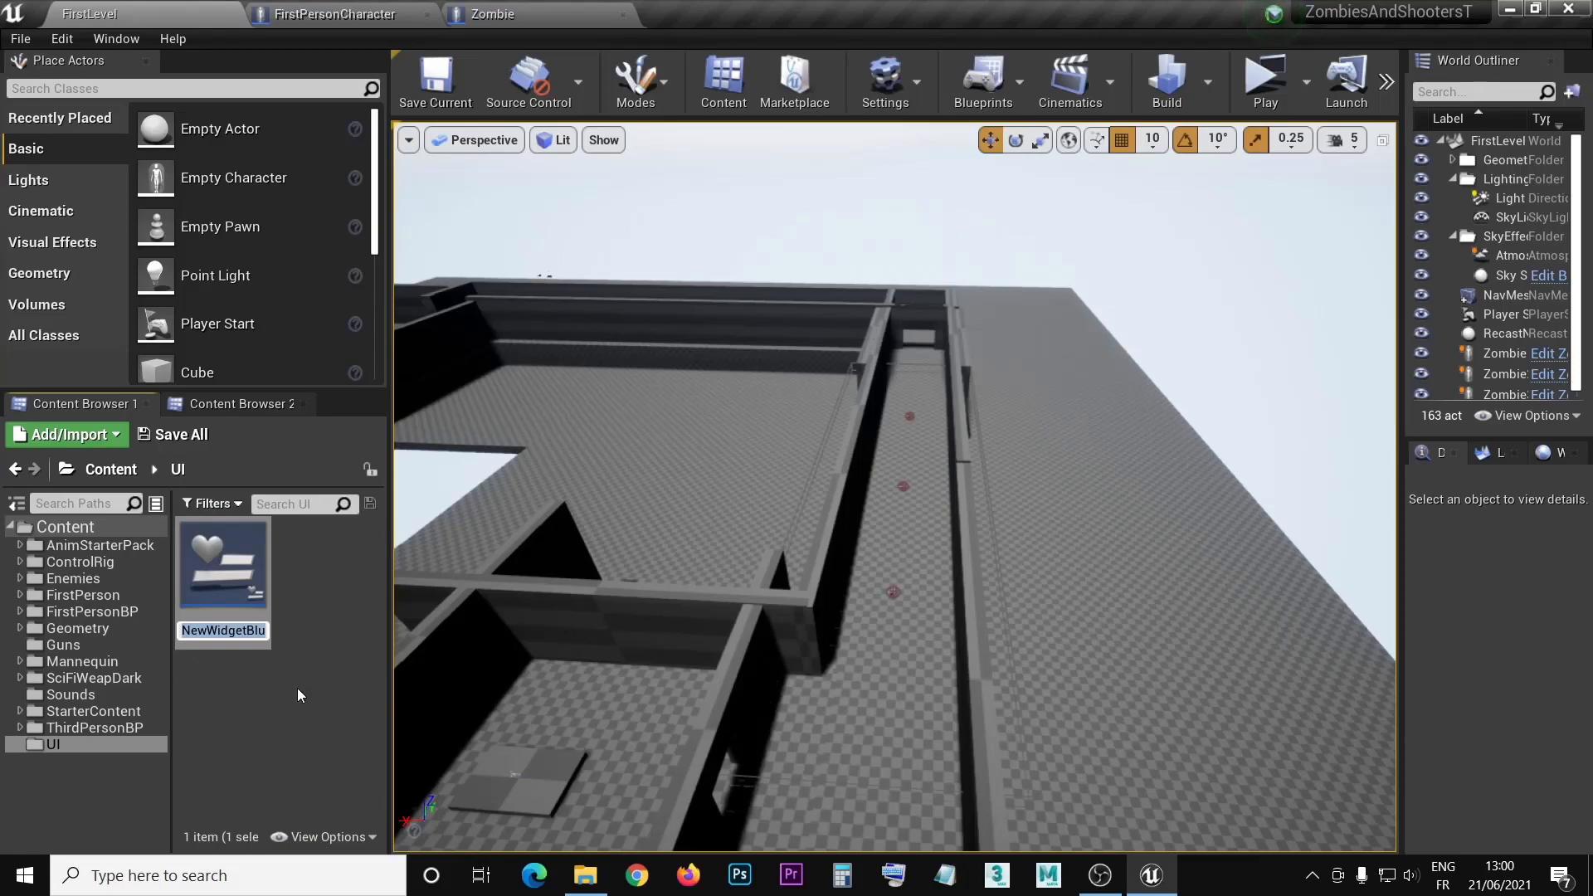
{"action": "type", "text": "The"}
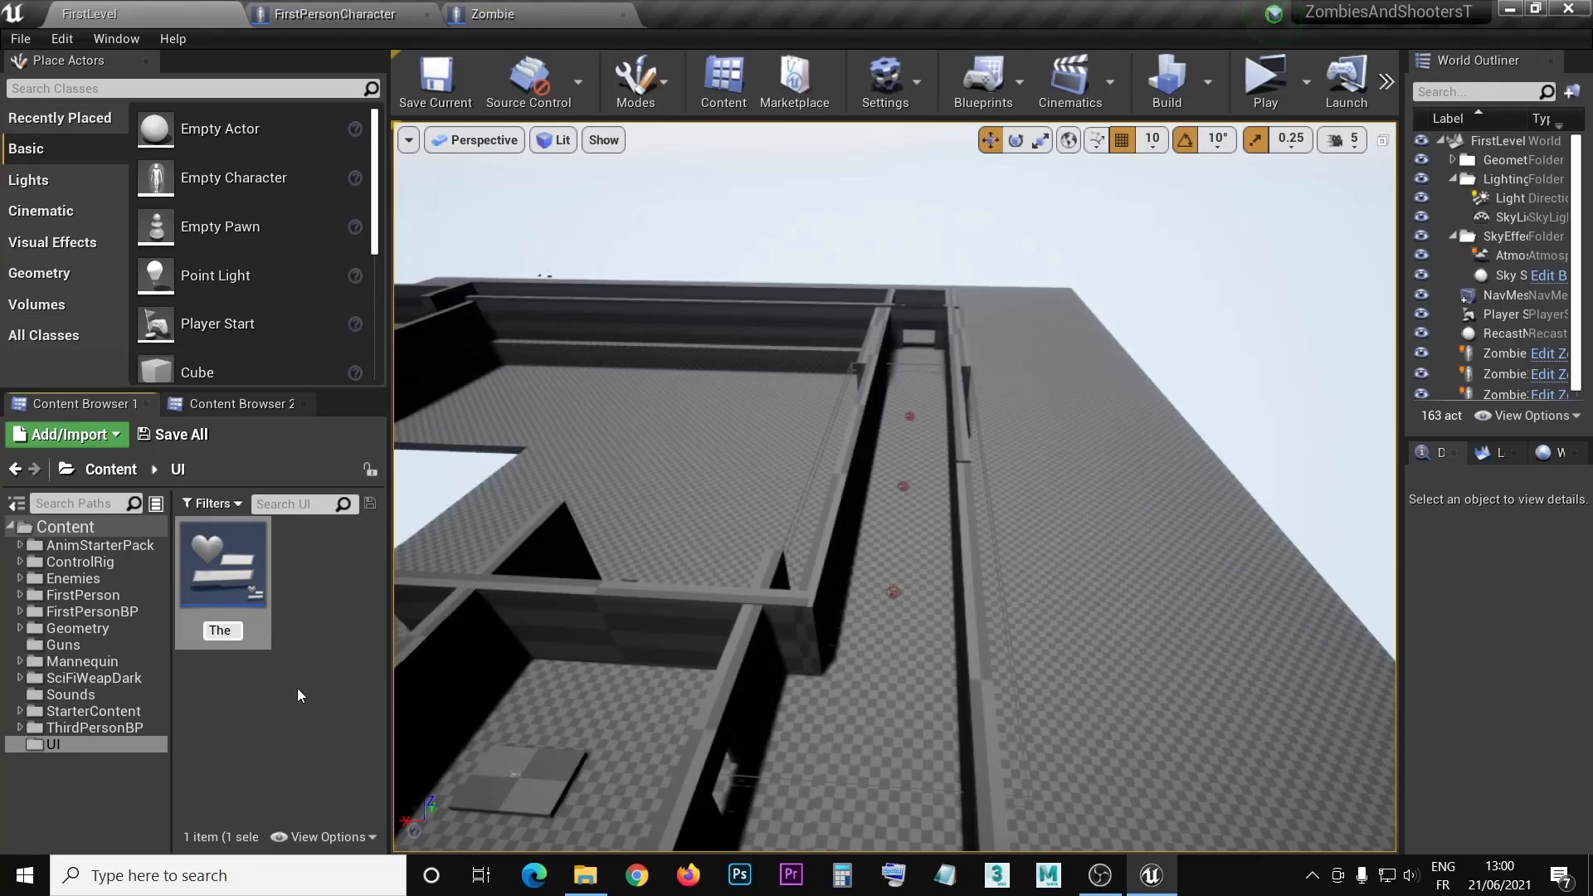
{"action": "type", "text": "HUD"}
{"action": "key", "text": "Return"}
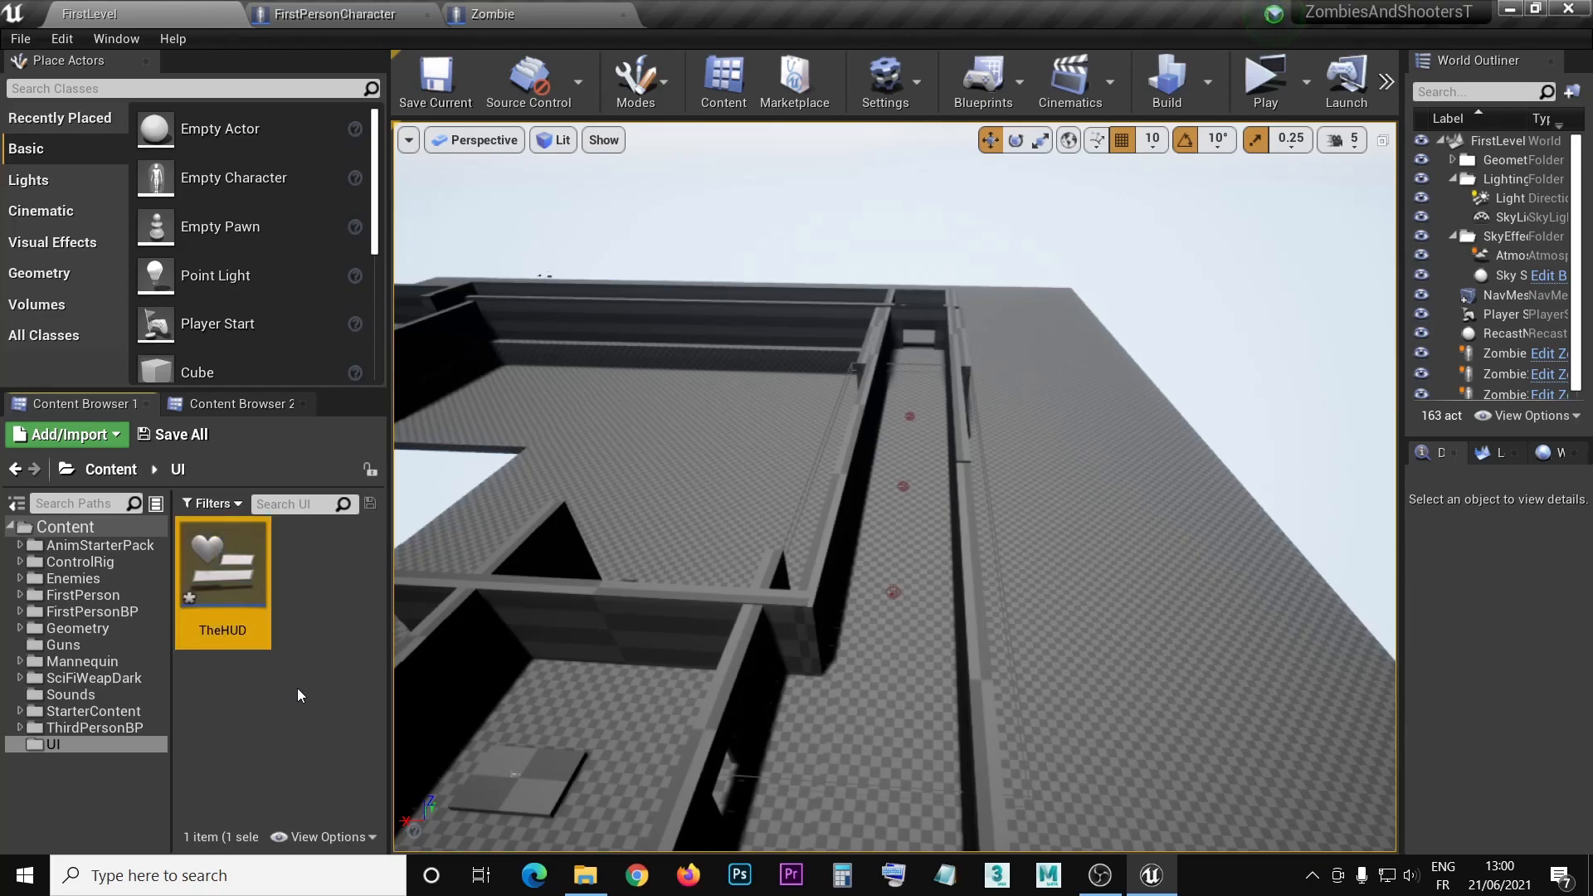
- Open the TheHUD widget, narrow the details area and widen the palette and hierarchy area
{"action": "key", "text": "Return"}
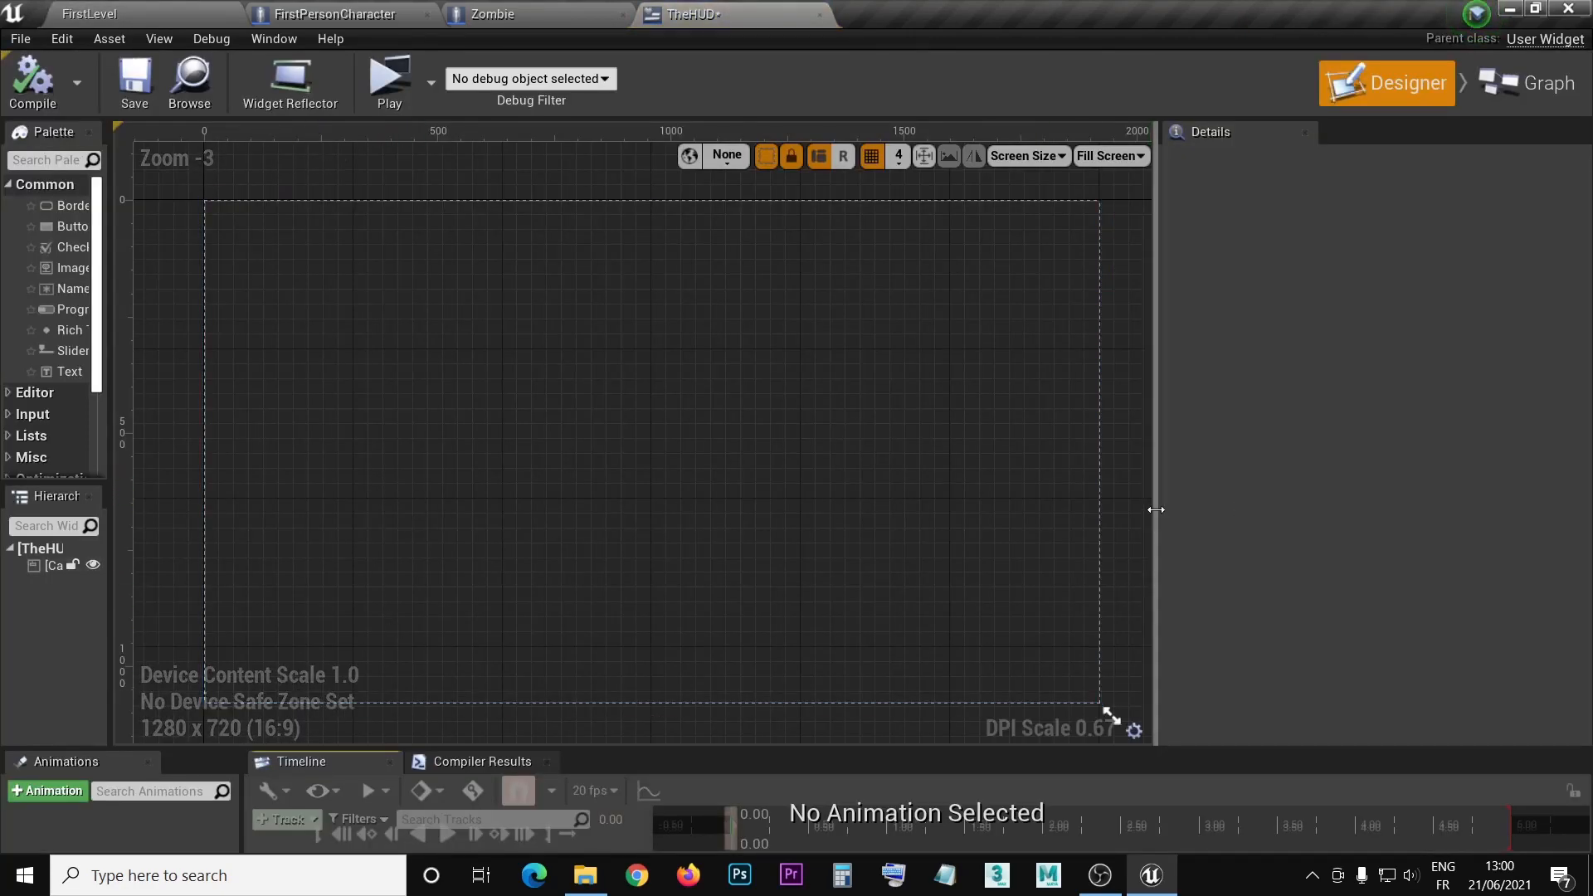
{"action": "left_click_drag", "start_coordinate": [1154, 503], "coordinate": [1354, 508]}
{"action": "right_click_drag", "start_coordinate": [561, 455], "coordinate": [729, 457]}
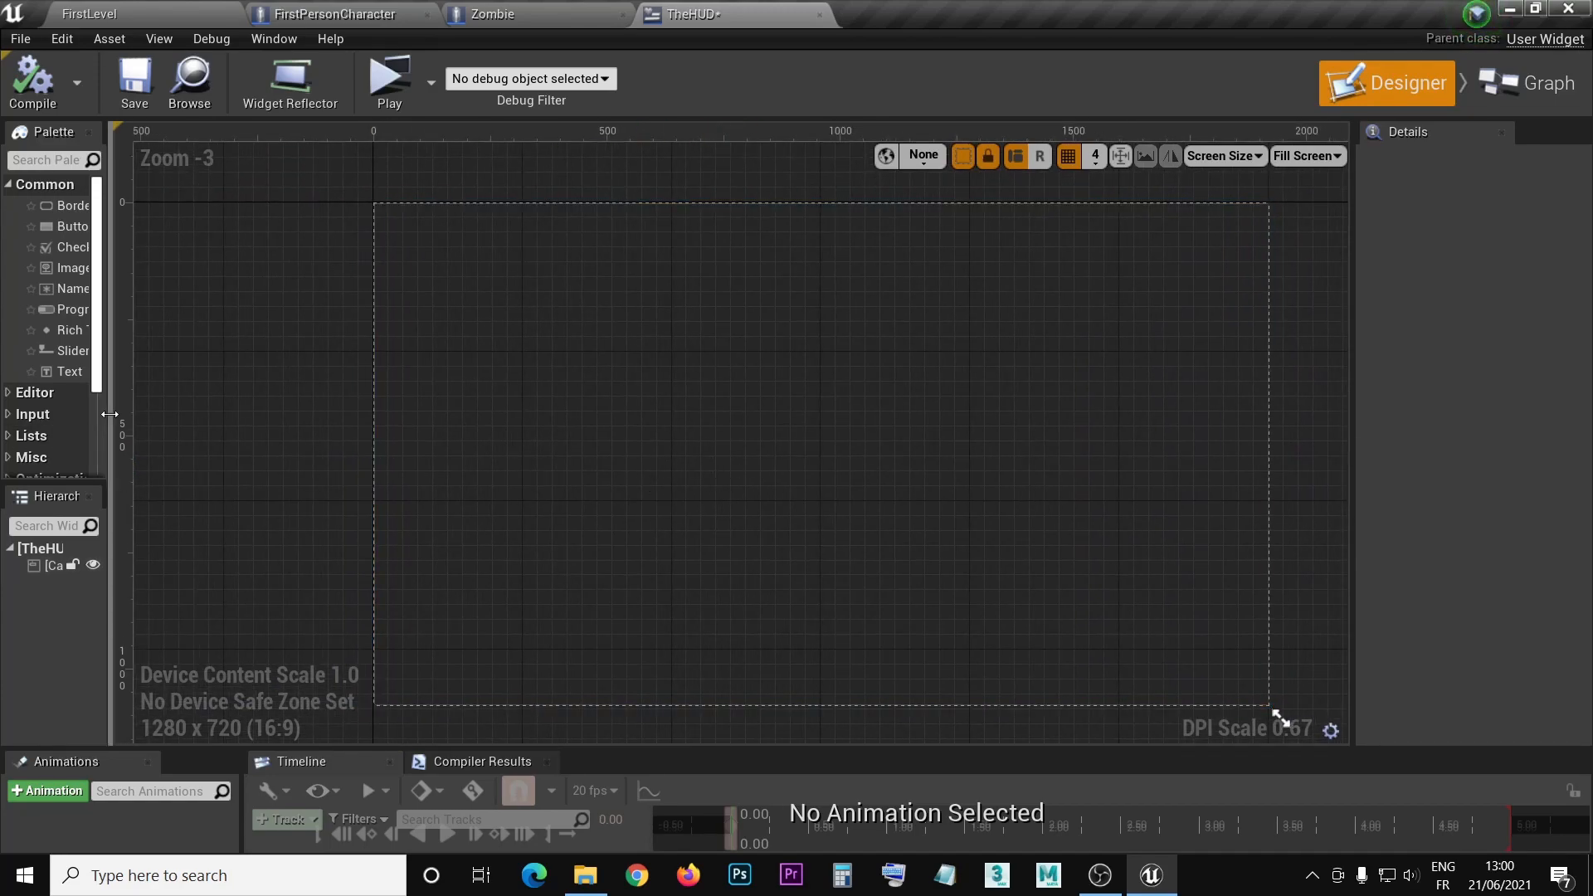
{"action": "left_click_drag", "start_coordinate": [113, 415], "coordinate": [242, 414]}
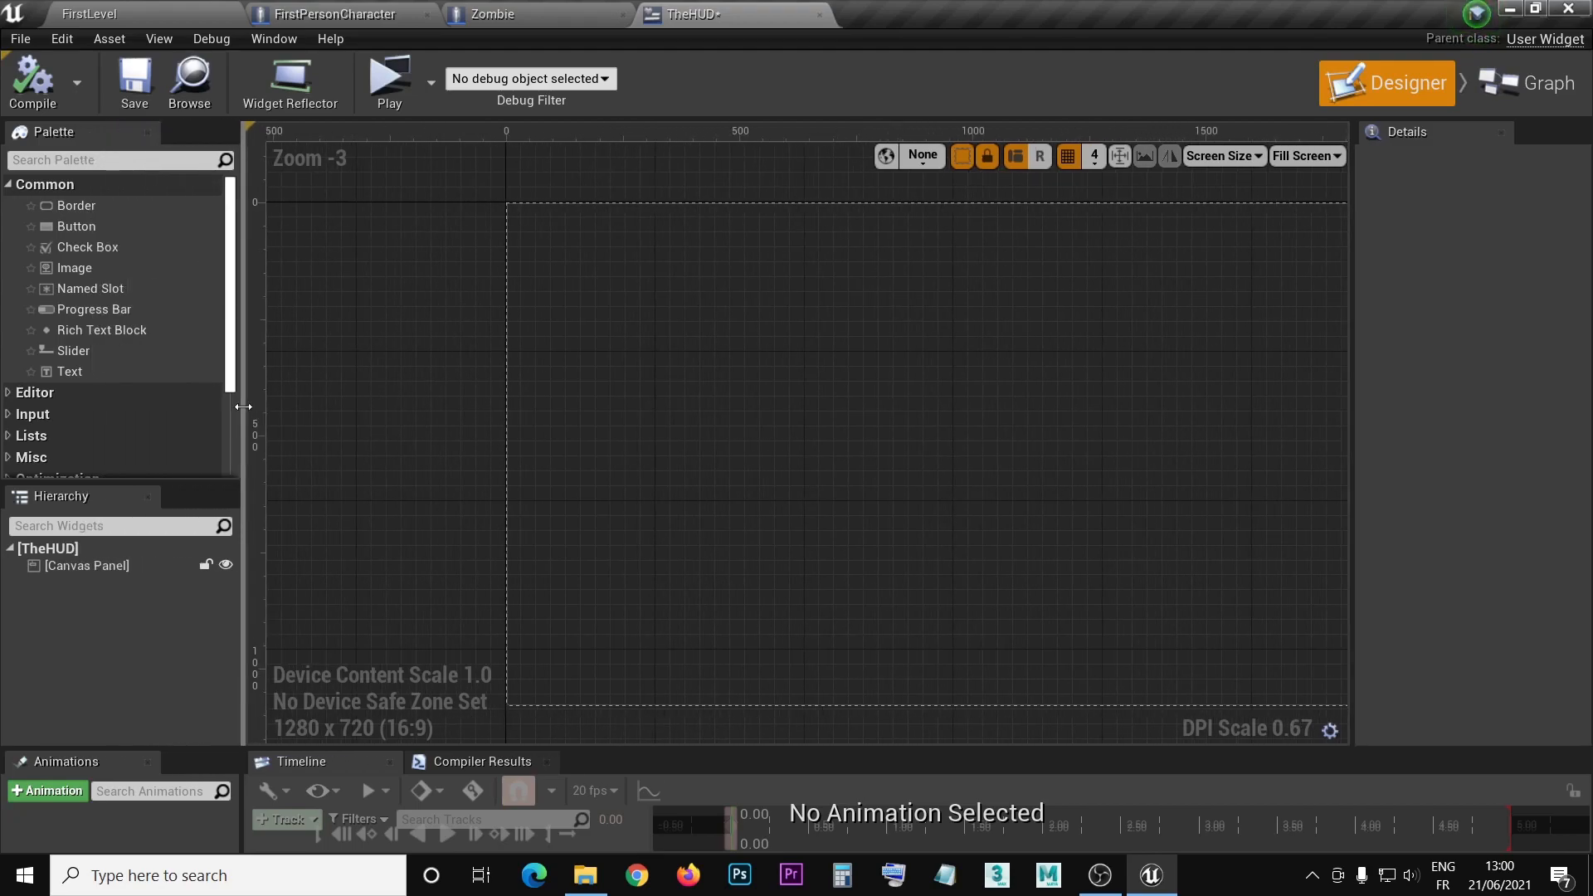
- Add an Image widget to the Canvas Panel and place it near the canvas's upper-left corner, at about X 120, Y 68
{"action": "left_click", "coordinate": [78, 571]}
{"action": "left_click_drag", "start_coordinate": [76, 270], "coordinate": [639, 396]}
{"action": "right_click_drag", "start_coordinate": [1035, 530], "coordinate": [906, 510]}
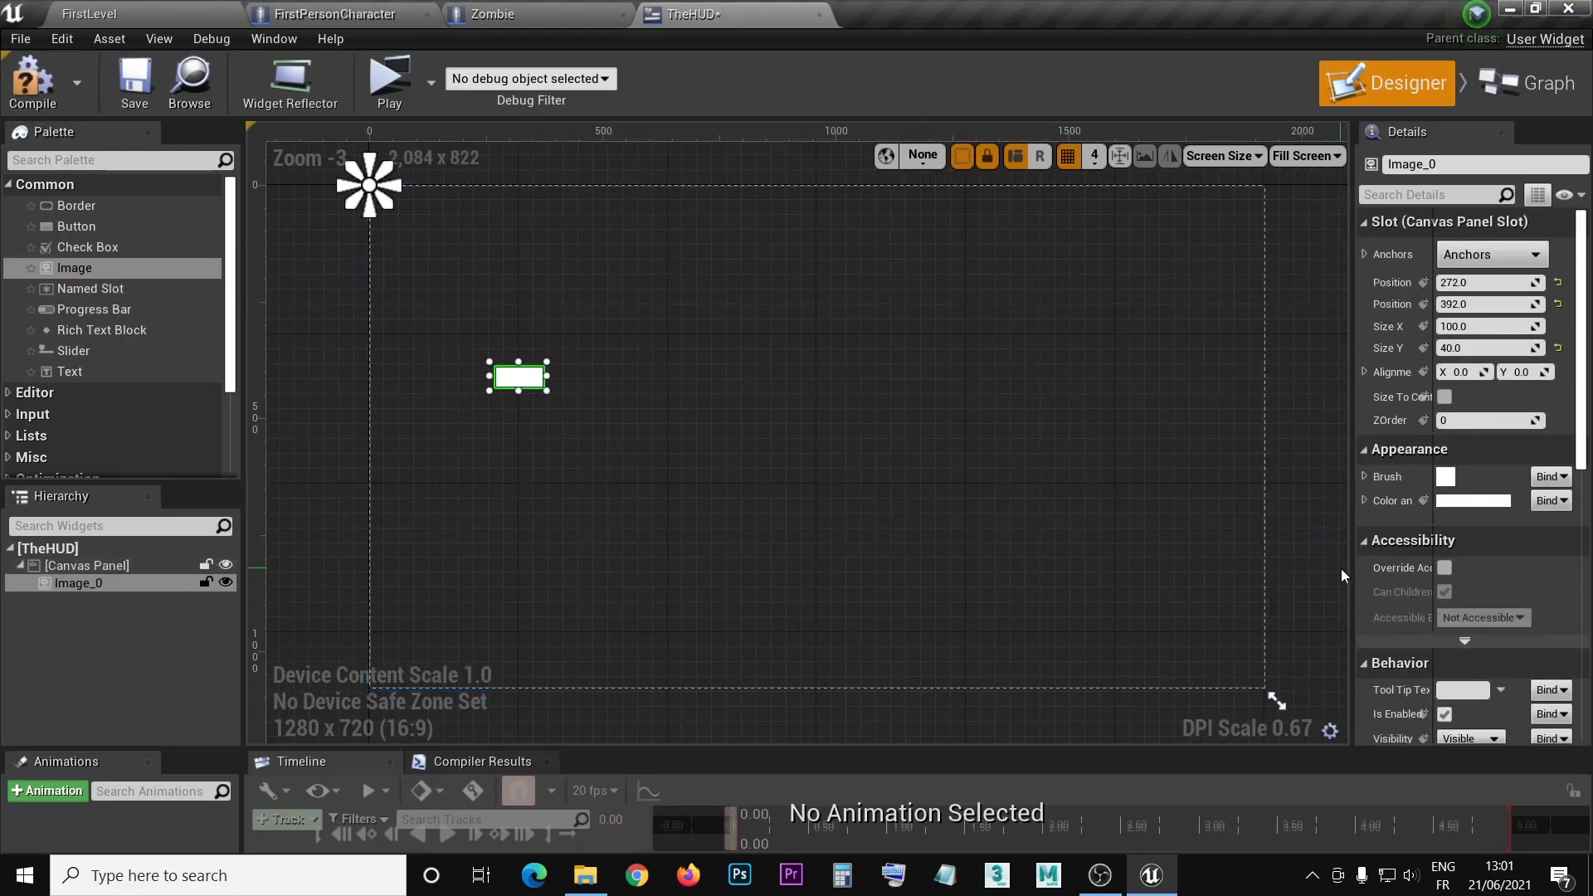
{"action": "left_click_drag", "start_coordinate": [1353, 570], "coordinate": [1477, 574]}
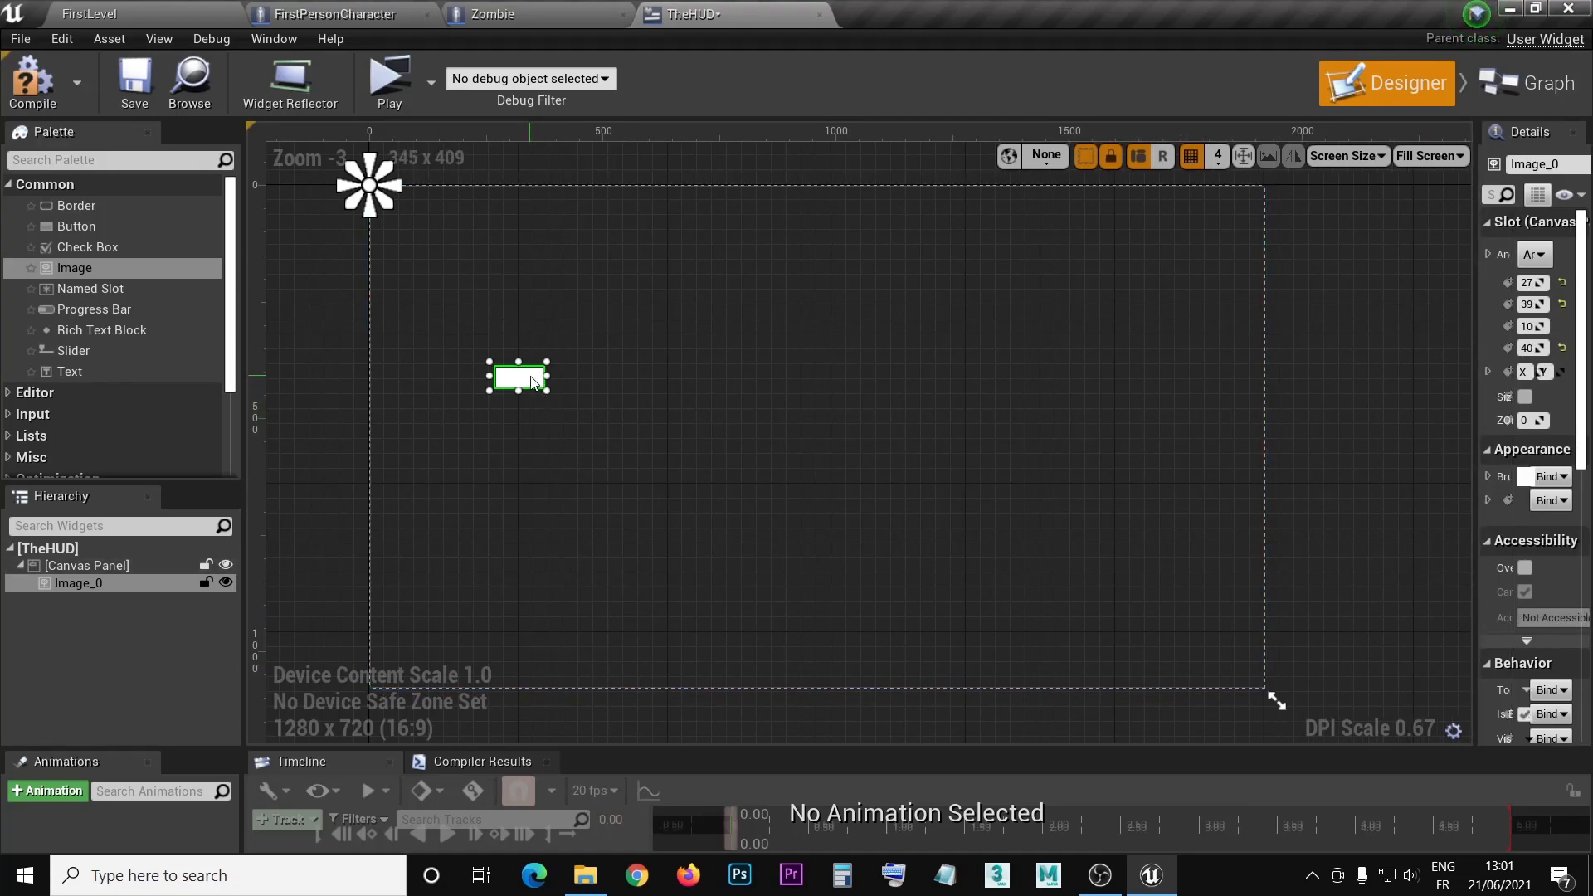
{"action": "left_click_drag", "start_coordinate": [532, 383], "coordinate": [457, 238]}
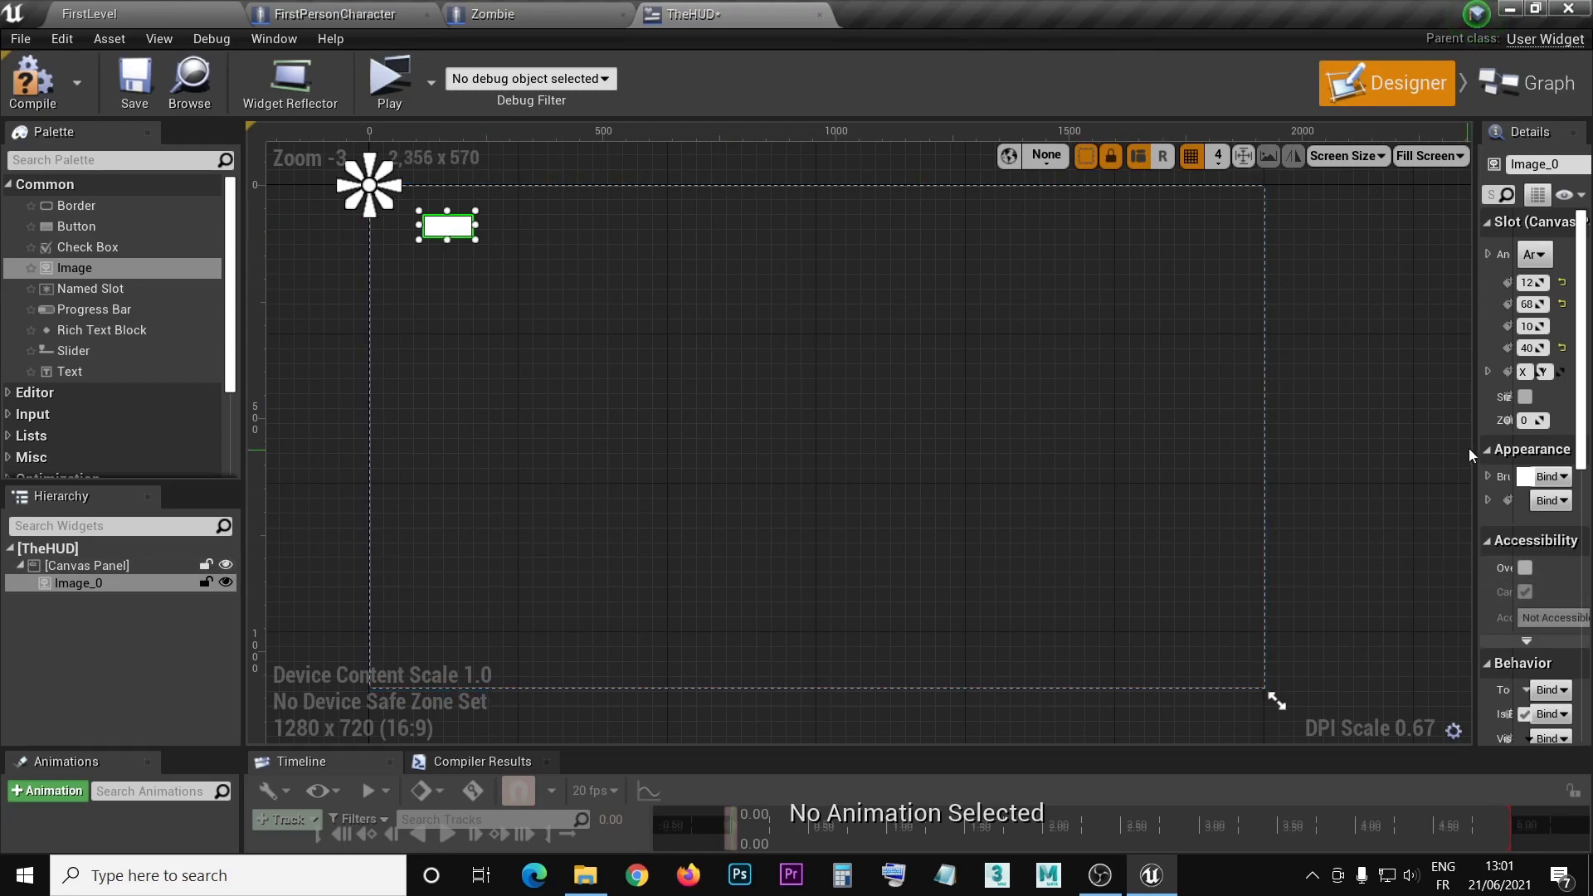
- Widen the details area and anchor the image to the canvas's top-left corner
{"action": "left_click_drag", "start_coordinate": [1479, 449], "coordinate": [1252, 473]}
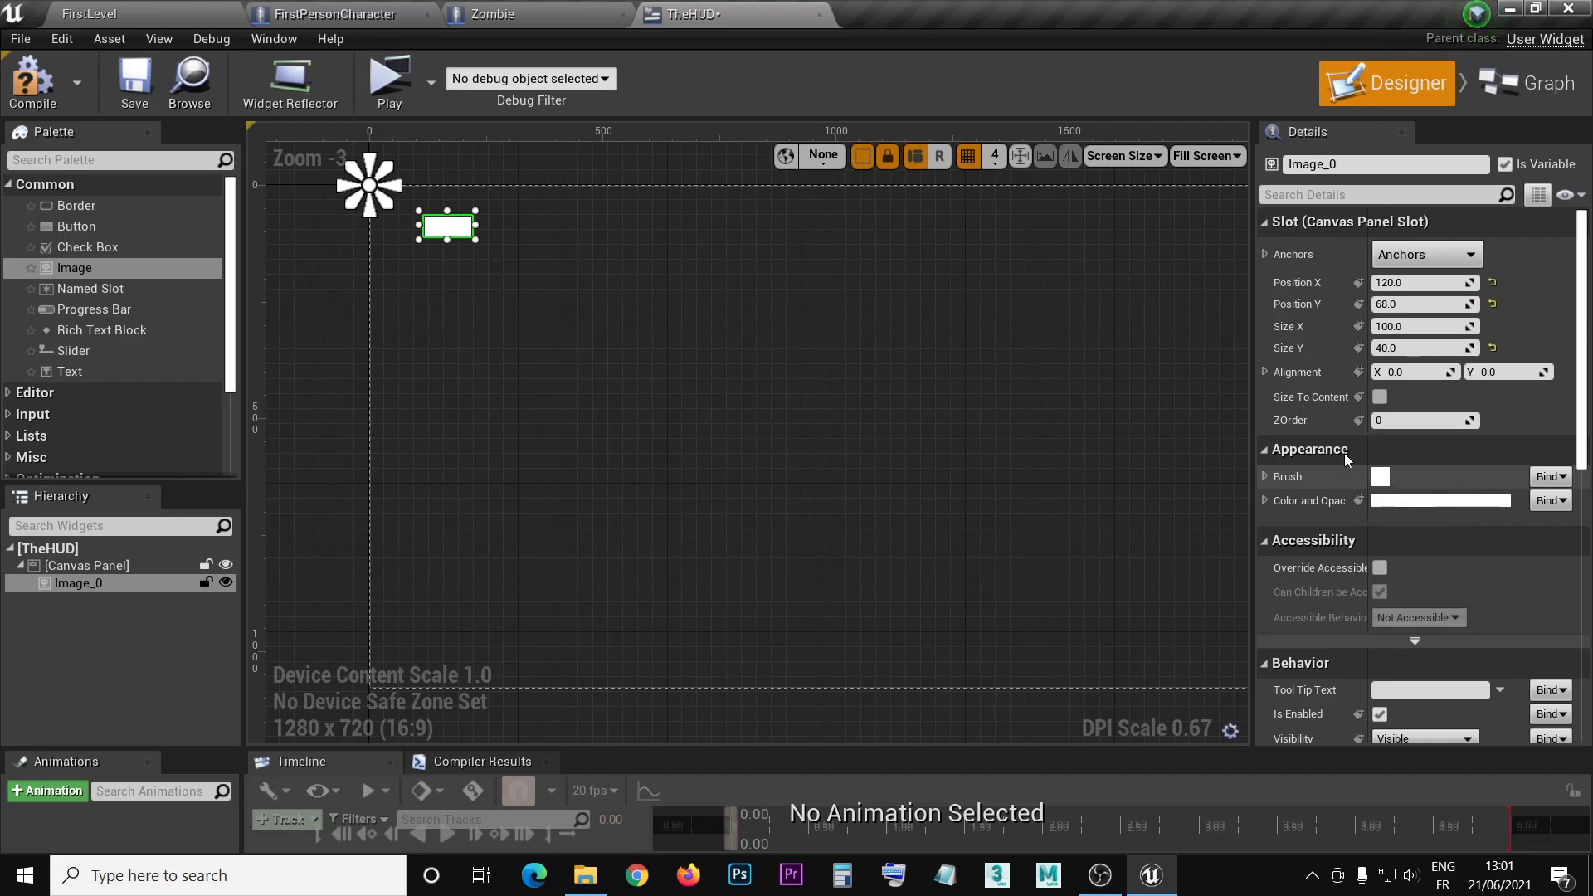
{"action": "left_click", "coordinate": [1462, 253]}
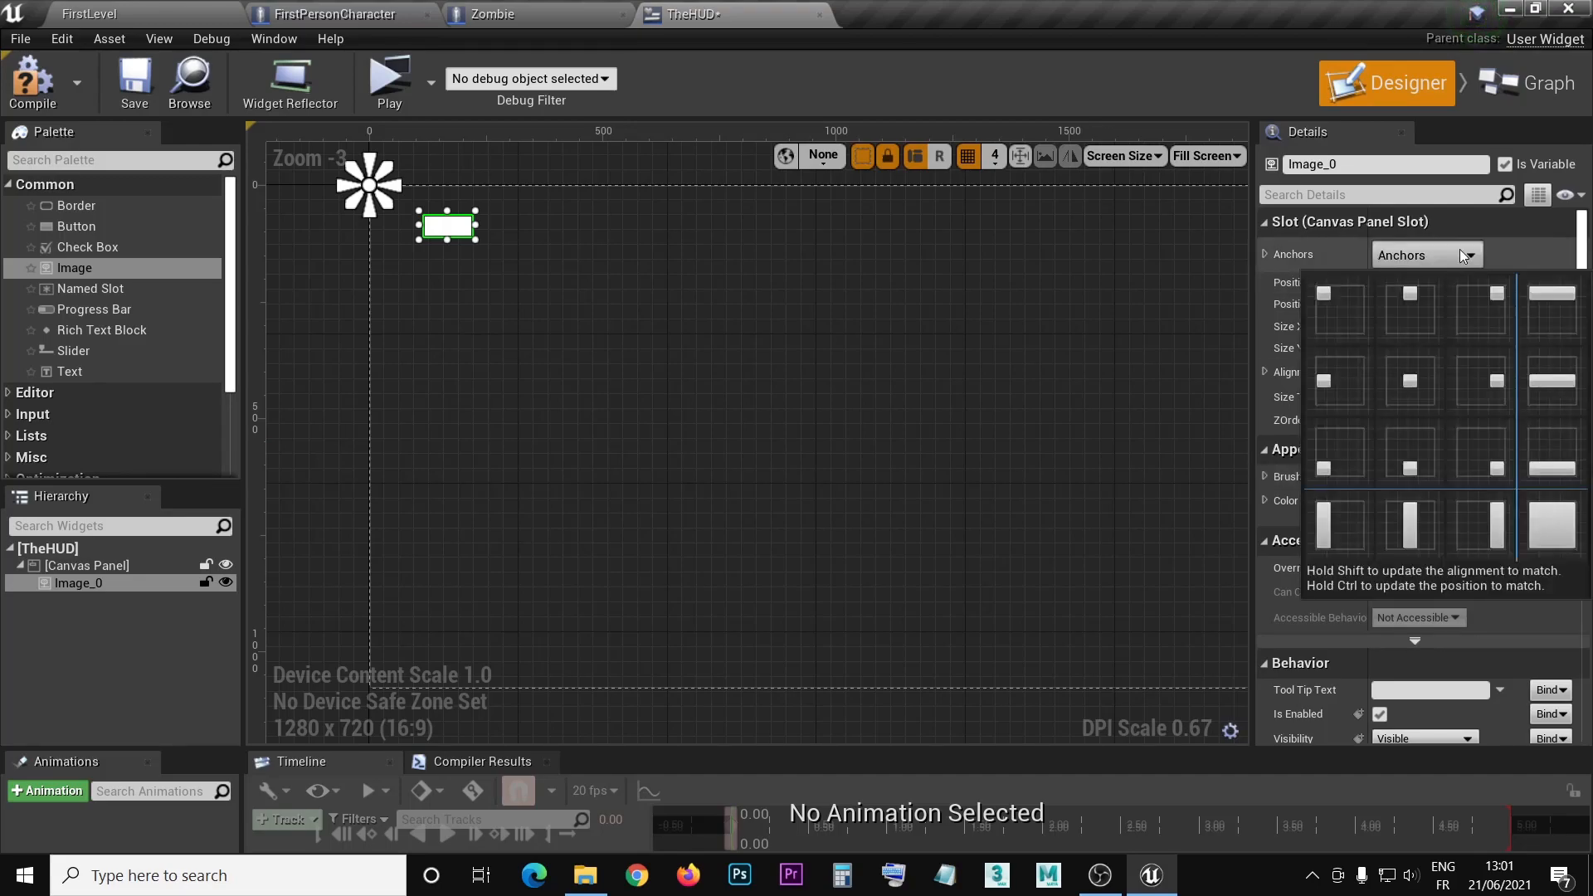
{"action": "left_click", "coordinate": [1341, 302]}
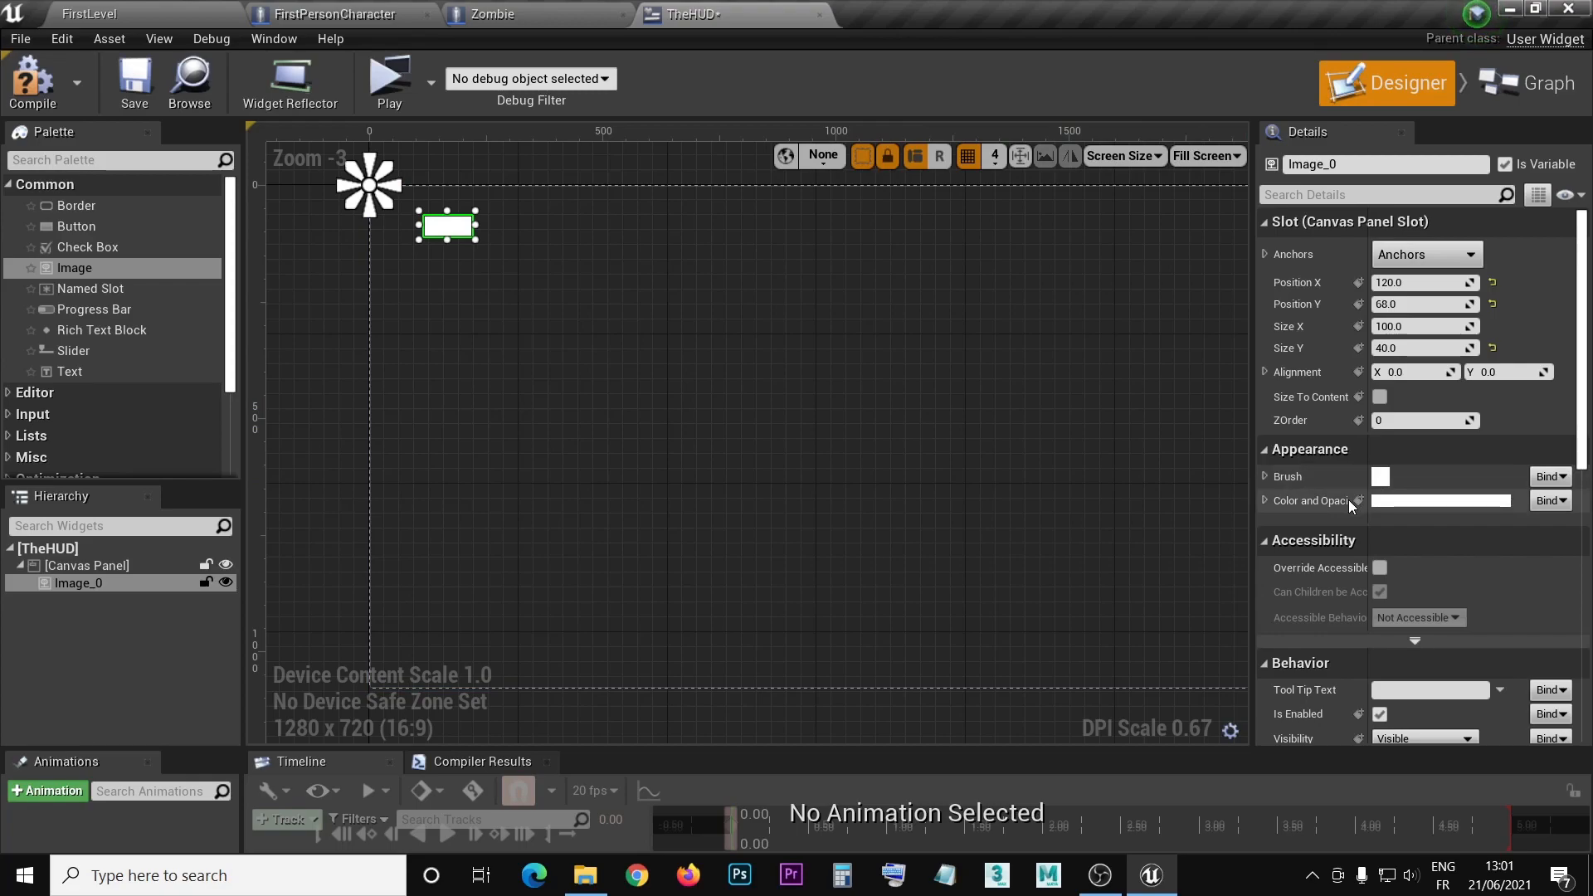
- Set the image's alignment to 0.5 in both X and Y
{"action": "left_click", "coordinate": [1415, 375]}
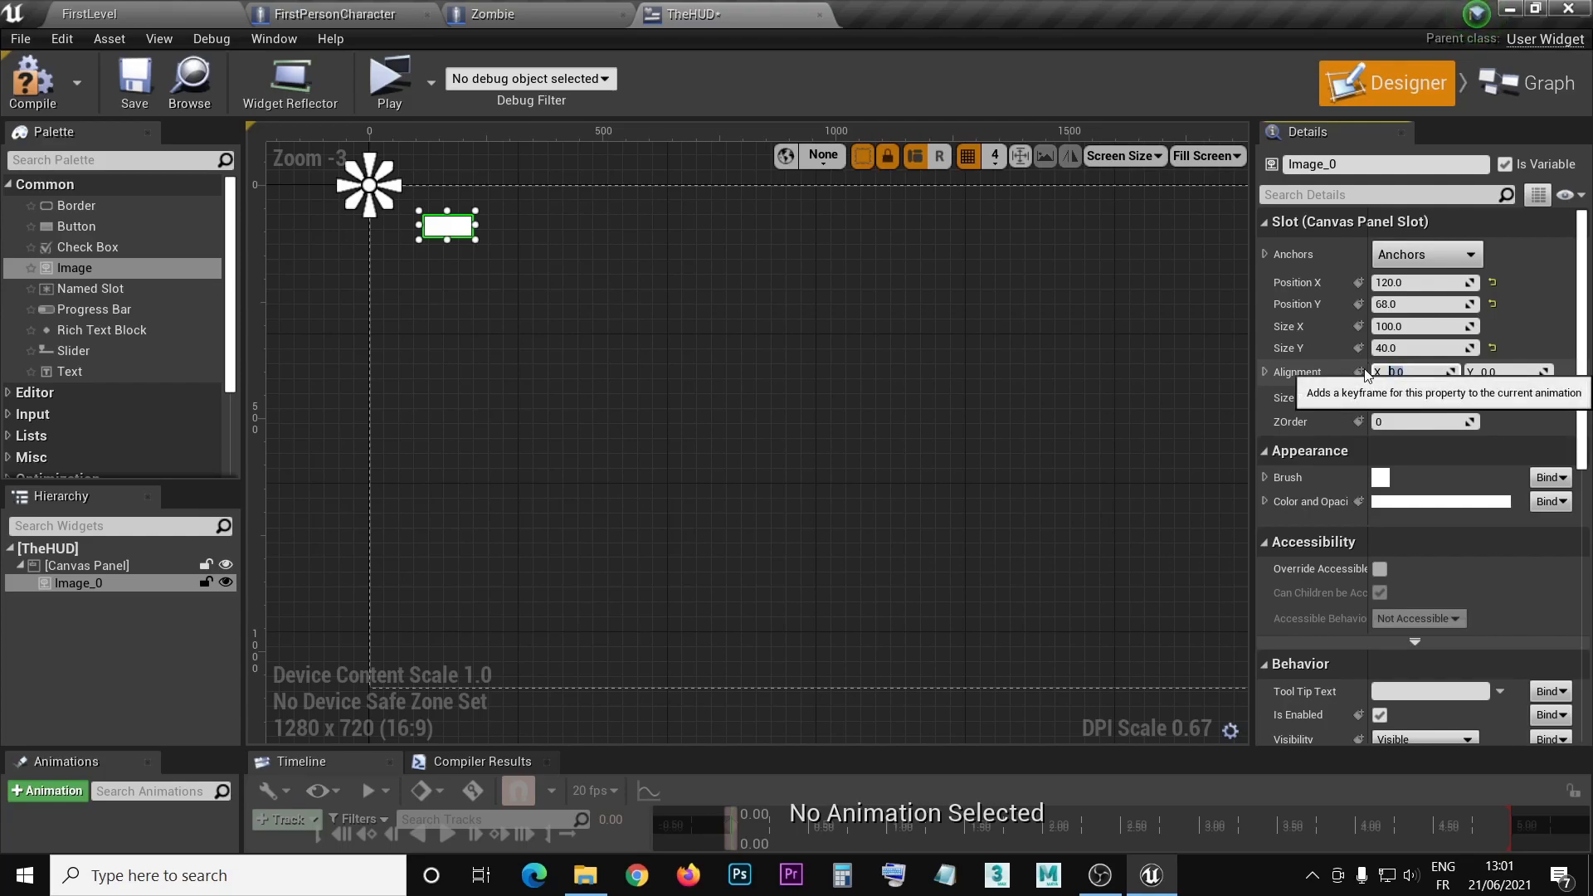
{"action": "type", "text": "0.5"}
{"action": "key", "text": "Return"}
{"action": "left_click", "coordinate": [1500, 370]}
{"action": "type", "text": "0"}
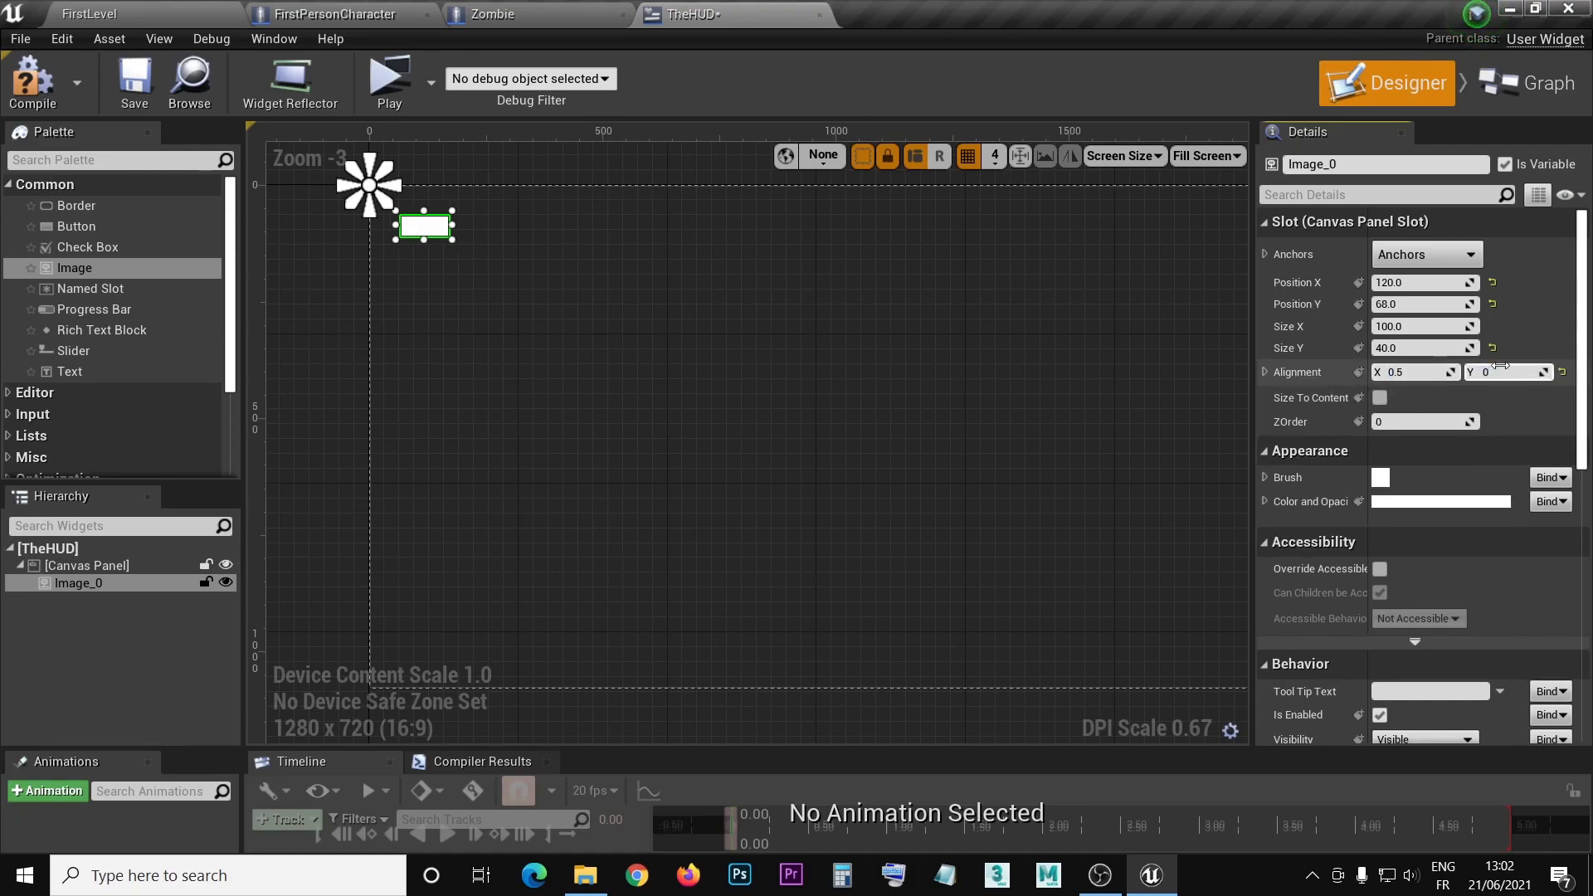
{"action": "type", "text": ".5"}
{"action": "key", "text": "Return"}
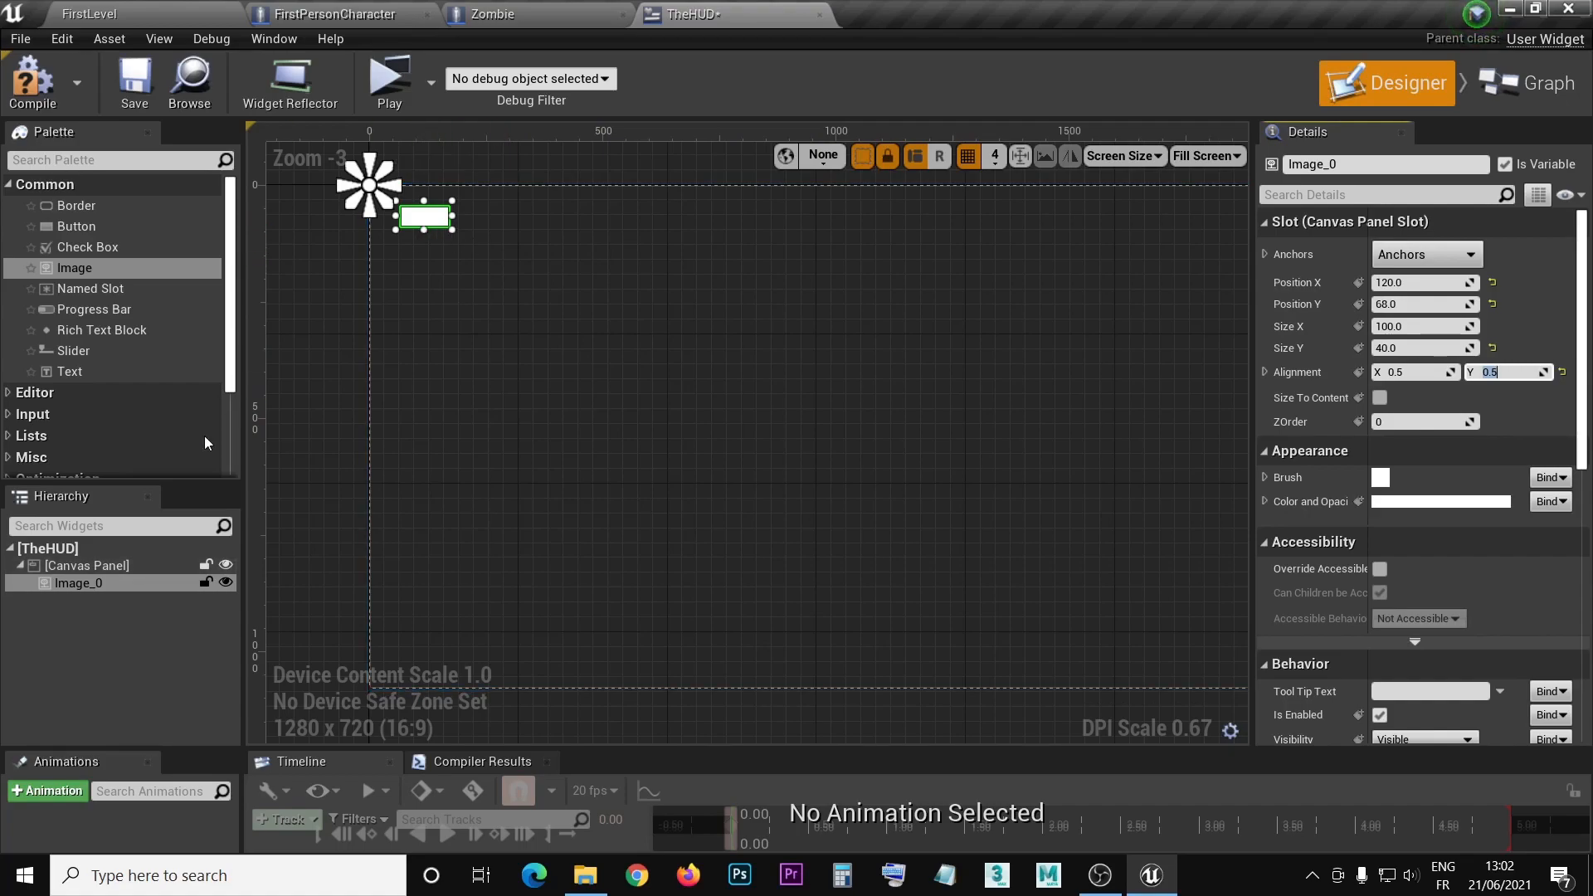
- Duplicate the image and move the copy near the canvas centre, at about X 1006, Y 520
{"action": "left_click", "coordinate": [93, 581]}
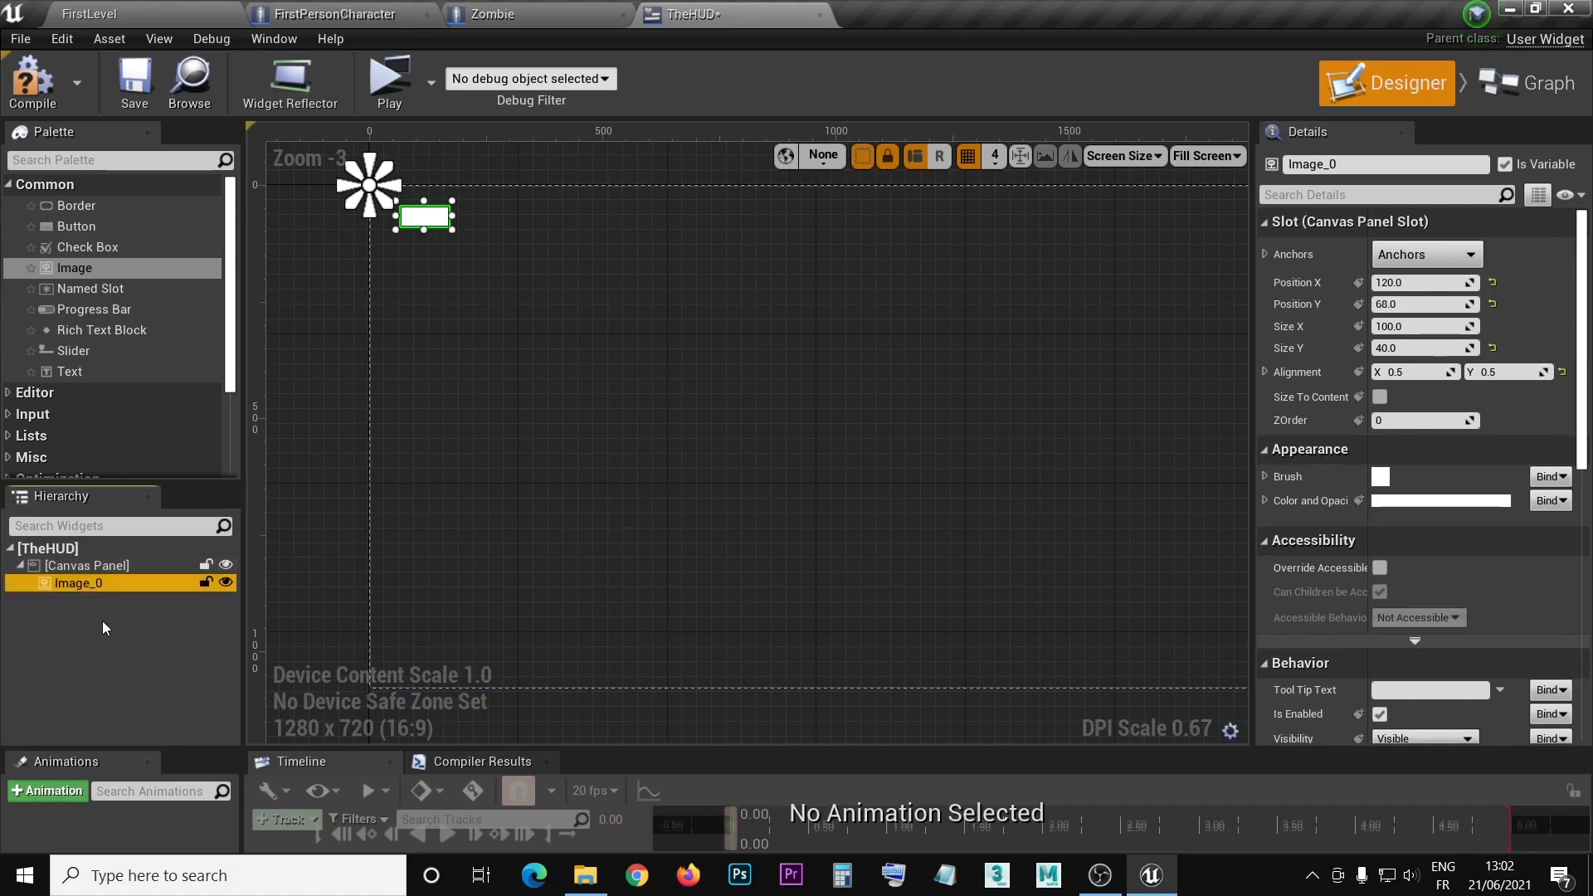
{"action": "key", "text": "ctrl+v"}
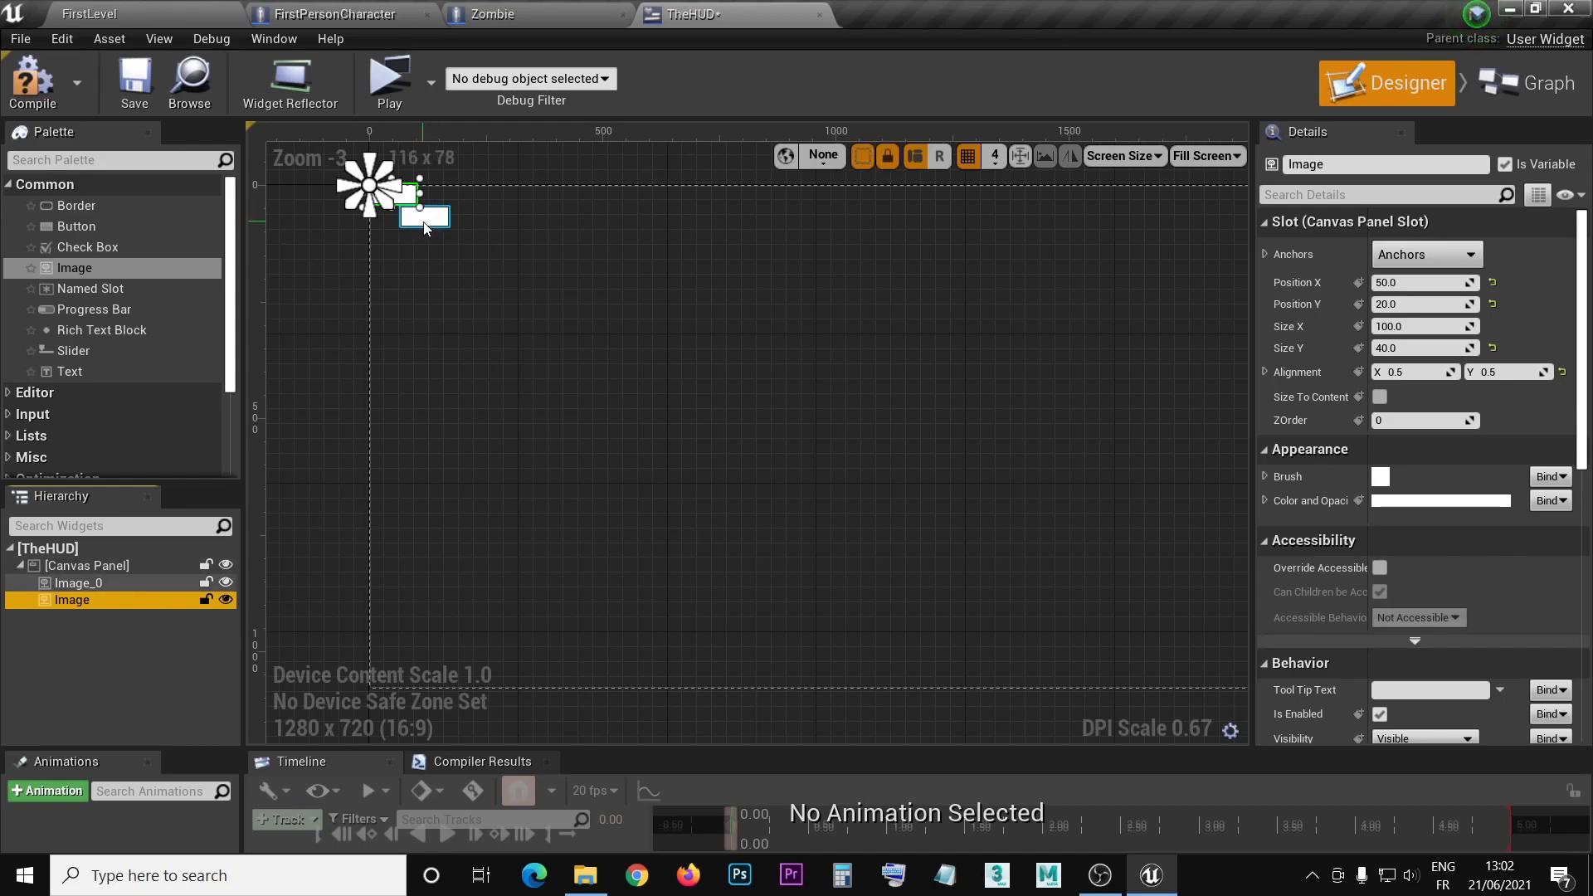
{"action": "left_click_drag", "start_coordinate": [404, 197], "coordinate": [844, 438]}
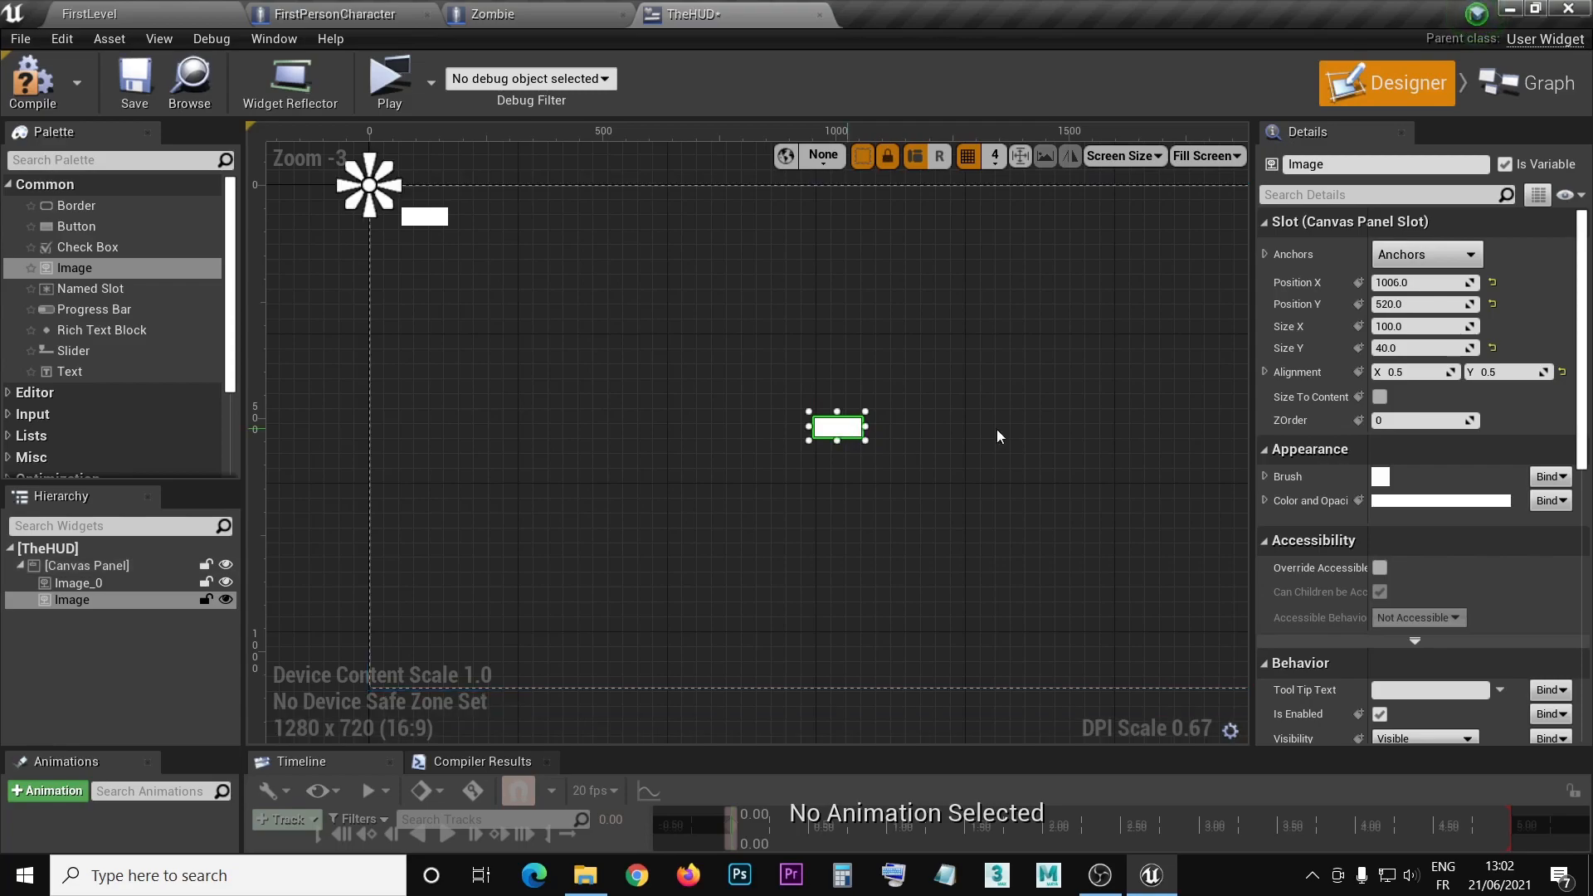
- Anchor the copied image to the centre of the canvas
{"action": "left_click", "coordinate": [1455, 263]}
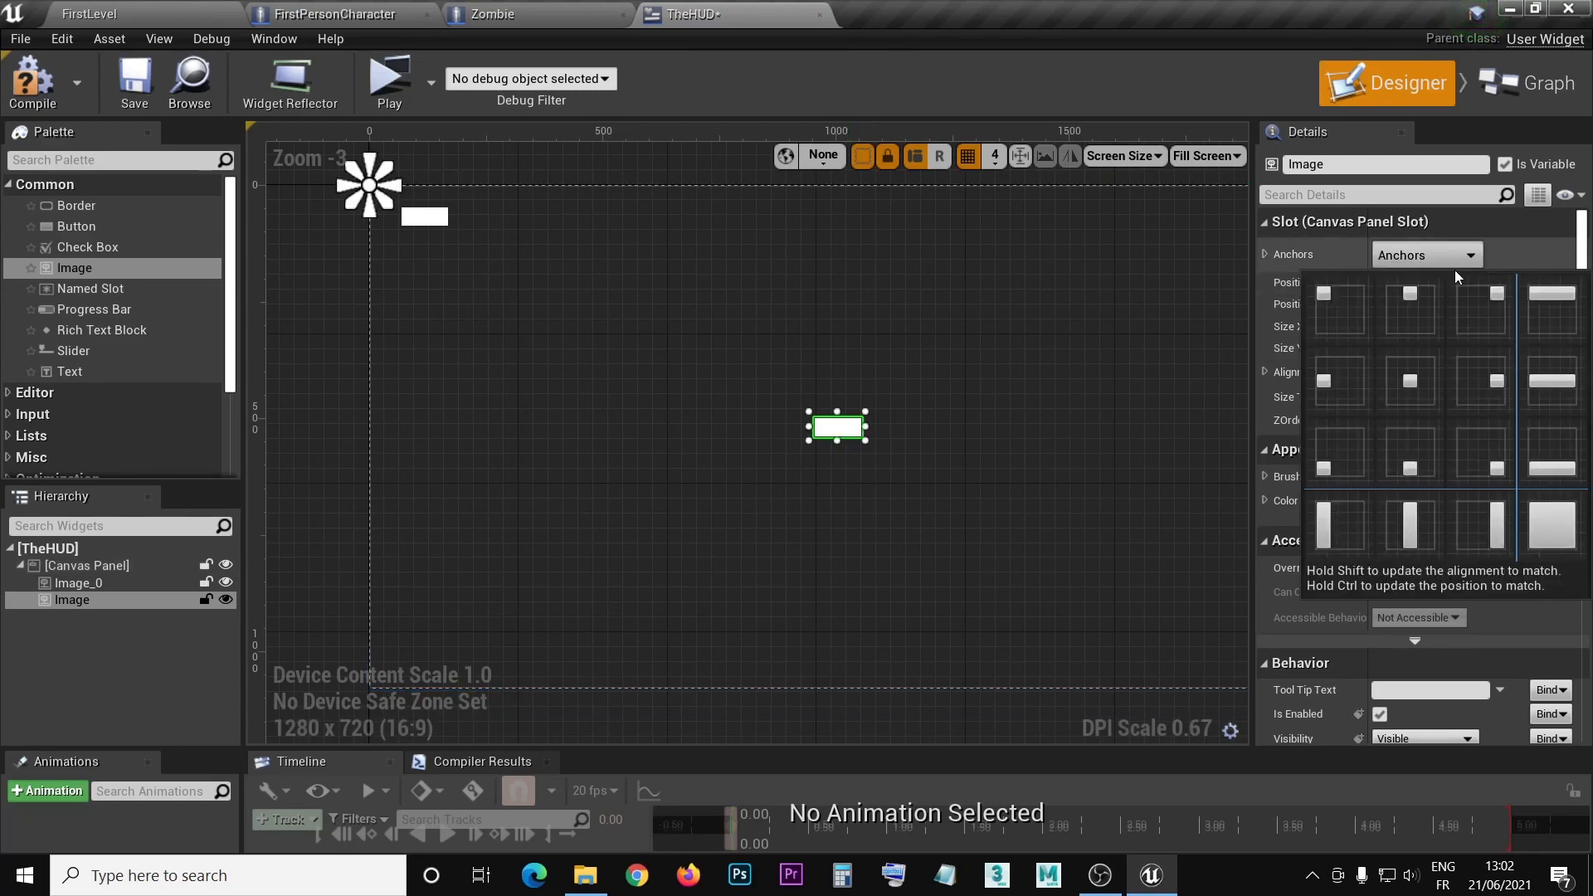
{"action": "left_click", "coordinate": [1421, 381]}
{"action": "right_click_drag", "start_coordinate": [1108, 470], "coordinate": [1042, 437]}
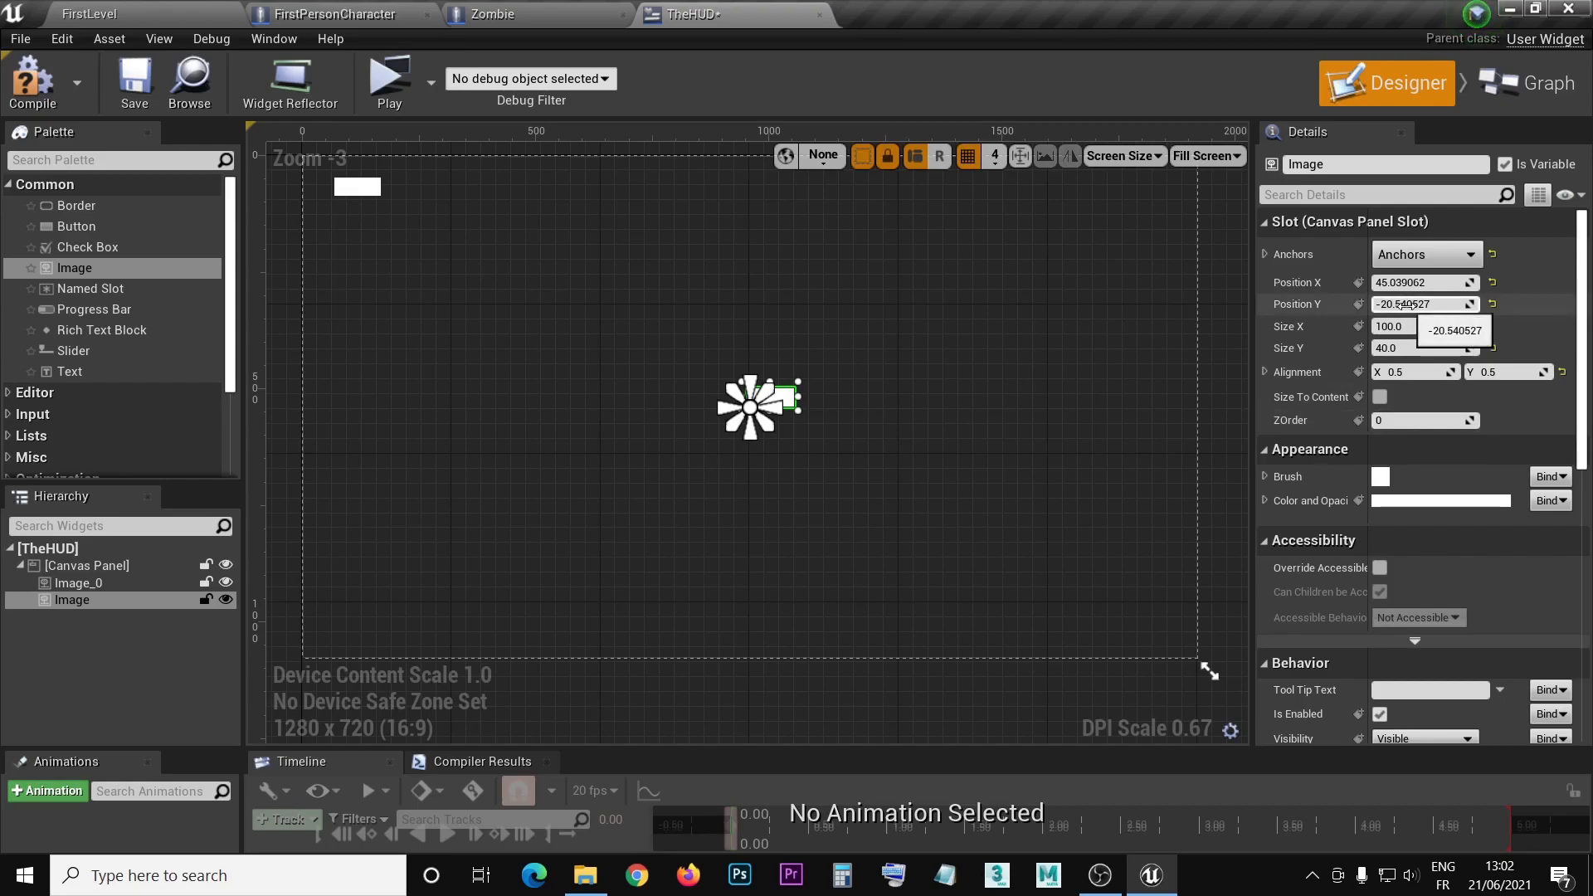
- Set the copied image's Size X to 40
{"action": "left_click", "coordinate": [1393, 327]}
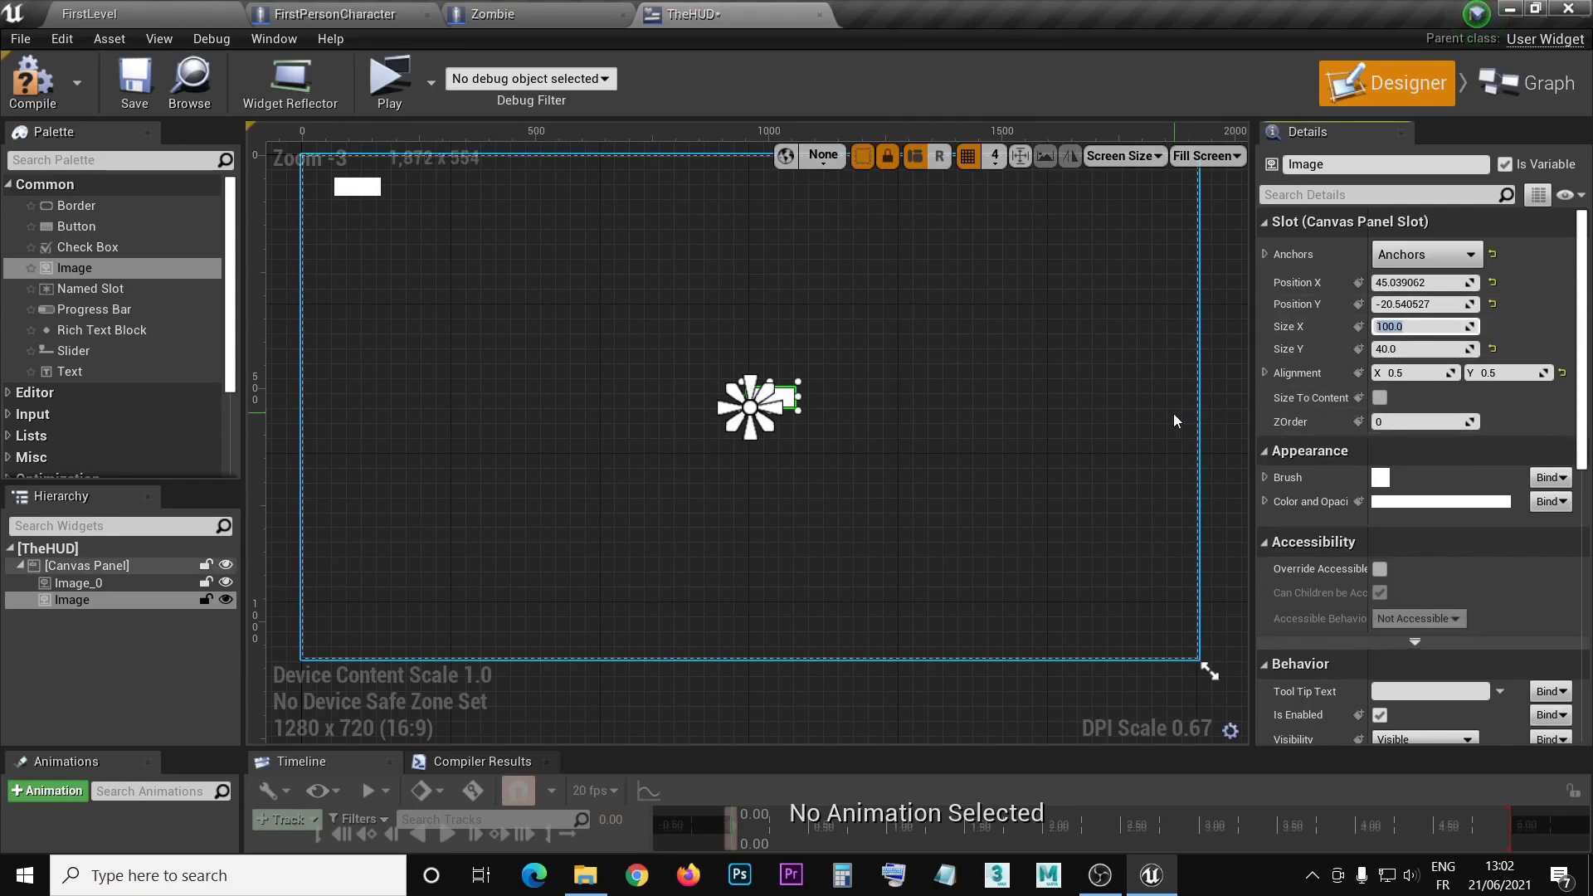
{"action": "type", "text": "40"}
{"action": "key", "text": "Return"}
- Set the copied image's Position X and Position Y to 0 so it sits exactly on the centre anchor
{"action": "key", "text": "shift+Tab"}
{"action": "key", "text": "shift+Tab"}
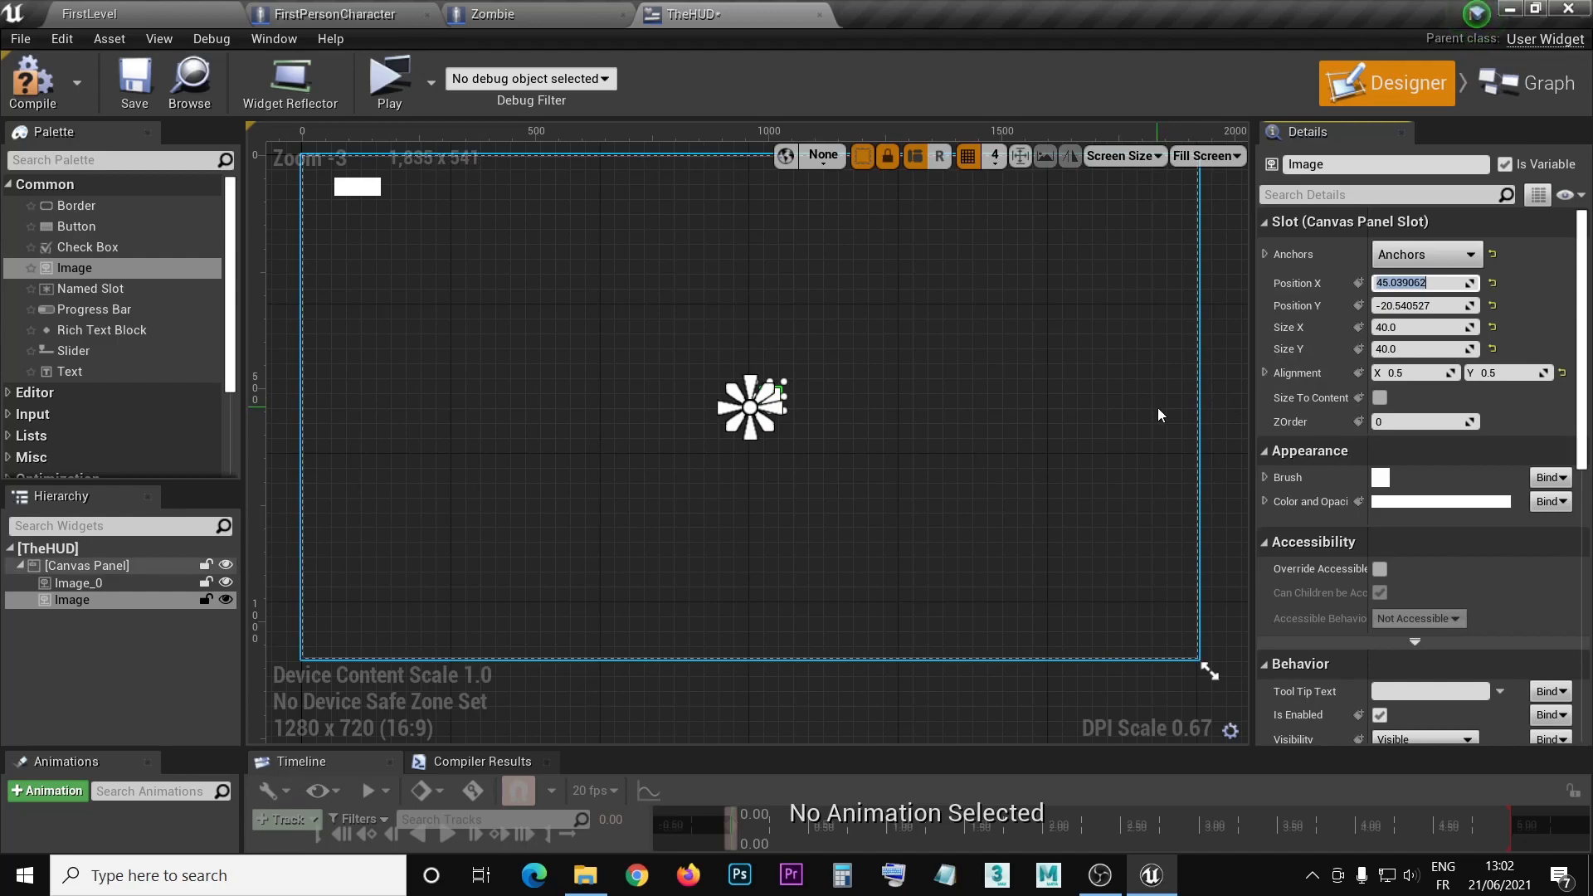
{"action": "type", "text": "0"}
{"action": "key", "text": "Return"}
{"action": "left_click", "coordinate": [1425, 305]}
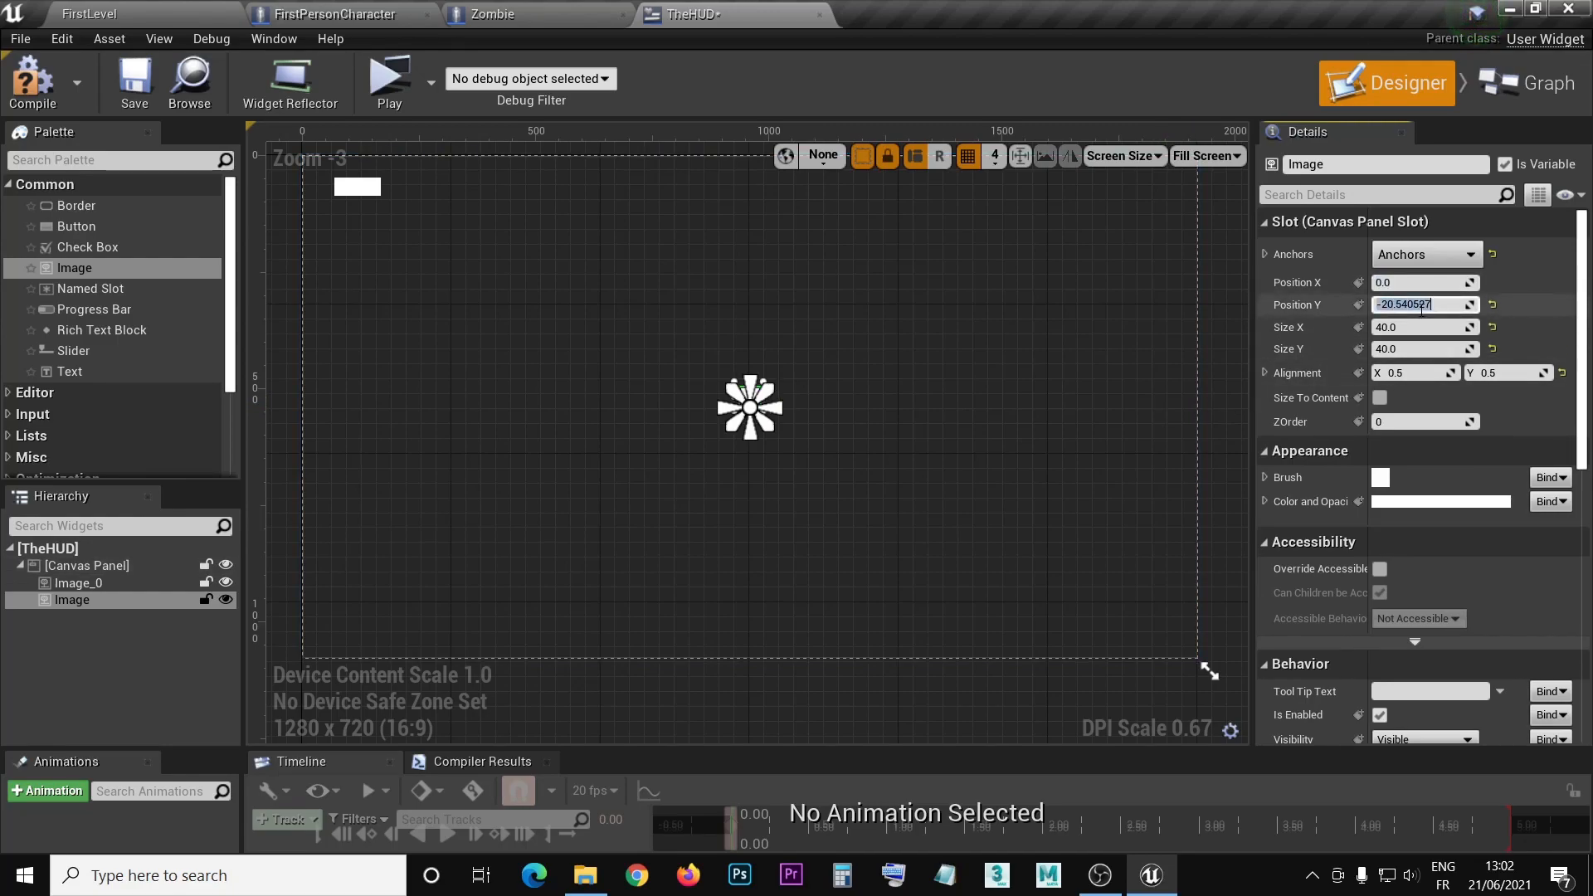
{"action": "type", "text": "0"}
{"action": "key", "text": "Return"}
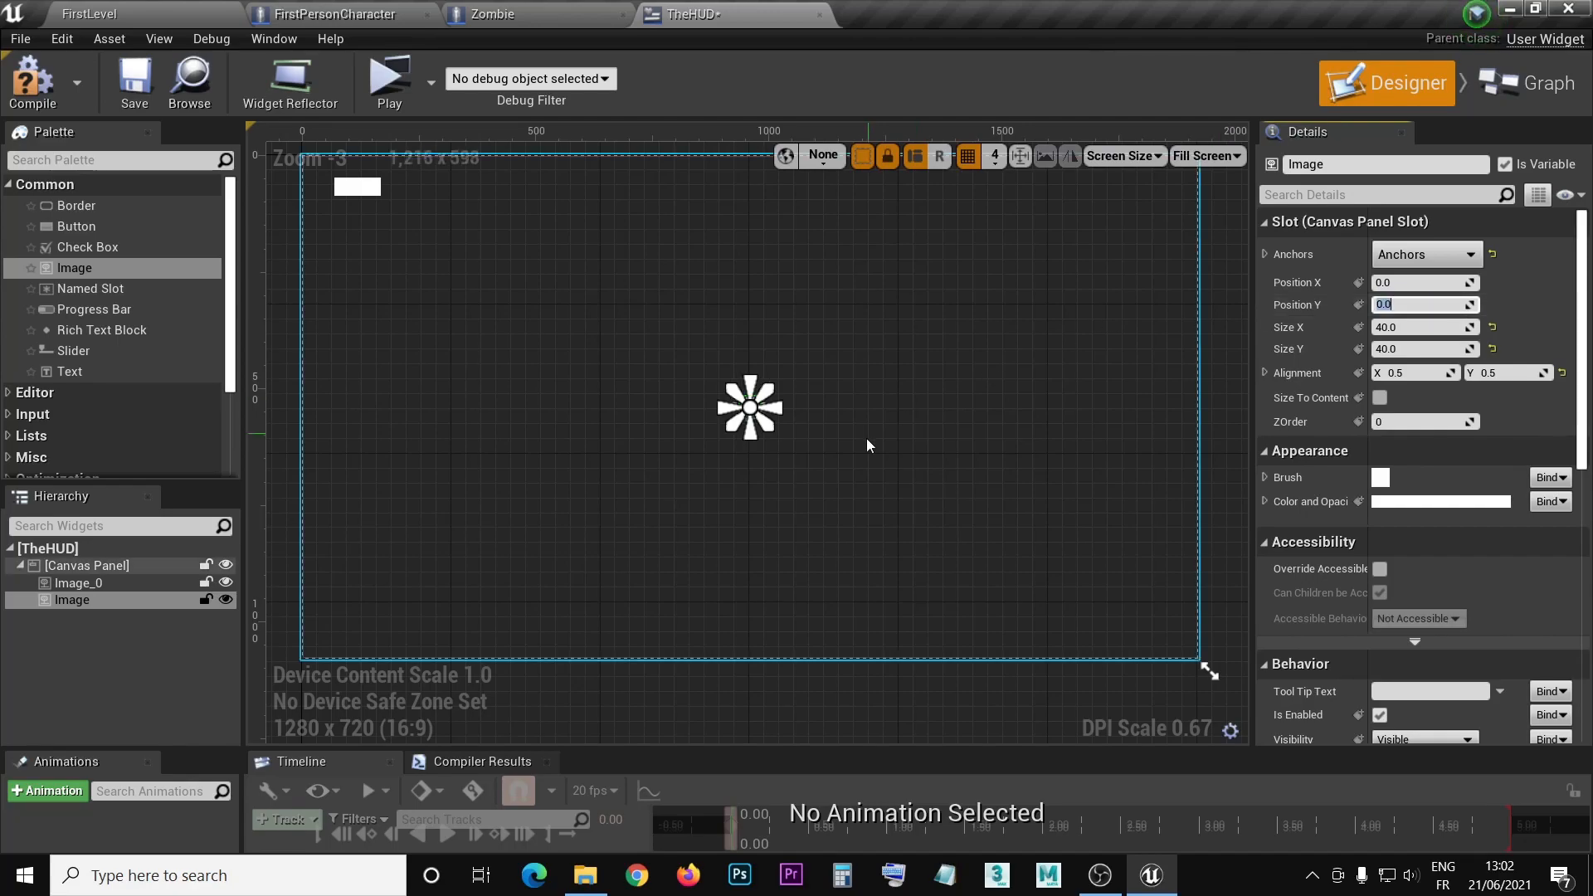
- Set both Size X and Size Y of the centred image to 50
{"action": "scroll", "coordinate": [709, 398], "scroll_direction": "up", "scroll_amount": 3}
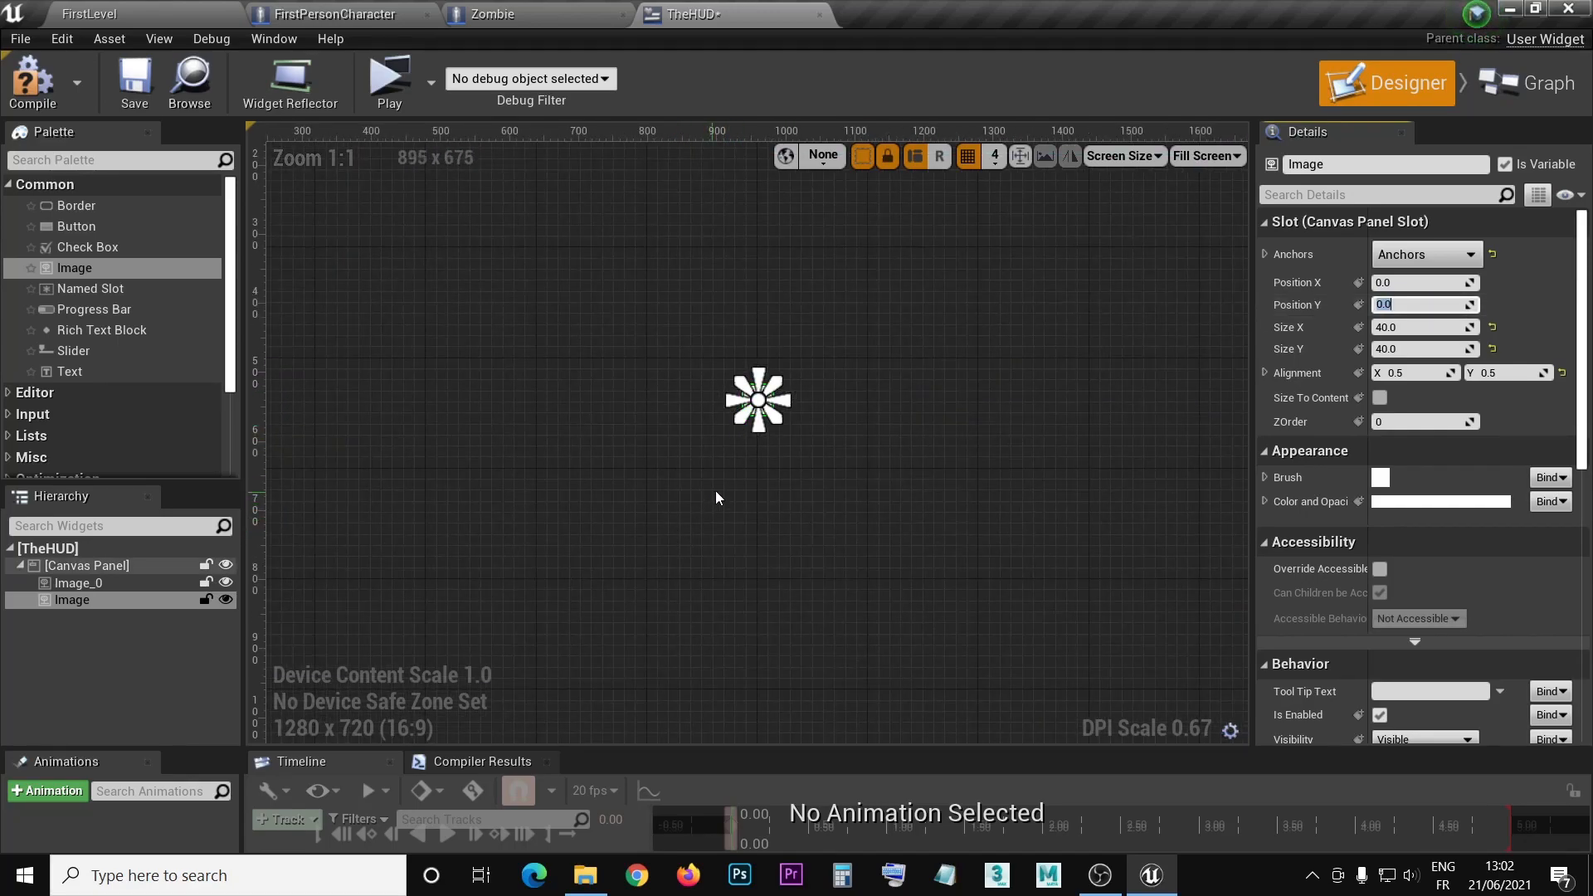
{"action": "left_click", "coordinate": [1412, 326]}
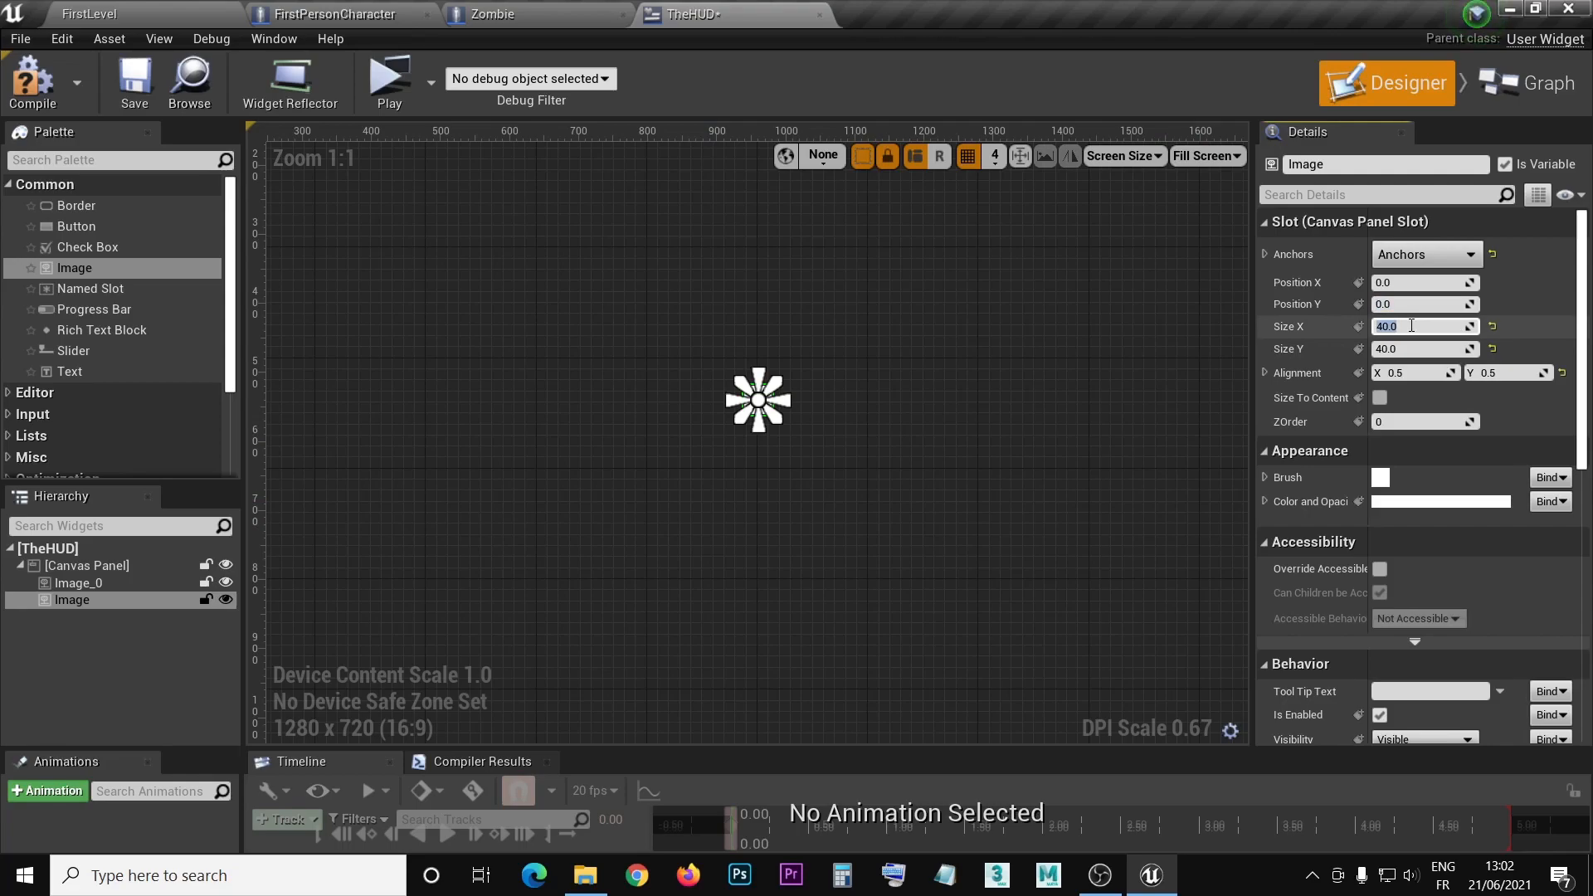
{"action": "type", "text": "50"}
{"action": "left_click", "coordinate": [1388, 349]}
{"action": "type", "text": "50"}
{"action": "key", "text": "Return"}
- Add a single progress bar near the canvas's lower-left area, at about X 192, Y 896, deleting the surplus bar below it
{"action": "scroll", "coordinate": [851, 510], "scroll_direction": "down", "scroll_amount": 2}
{"action": "scroll", "coordinate": [851, 503], "scroll_direction": "down", "scroll_amount": 2}
{"action": "right_click_drag", "start_coordinate": [910, 551], "coordinate": [907, 471]}
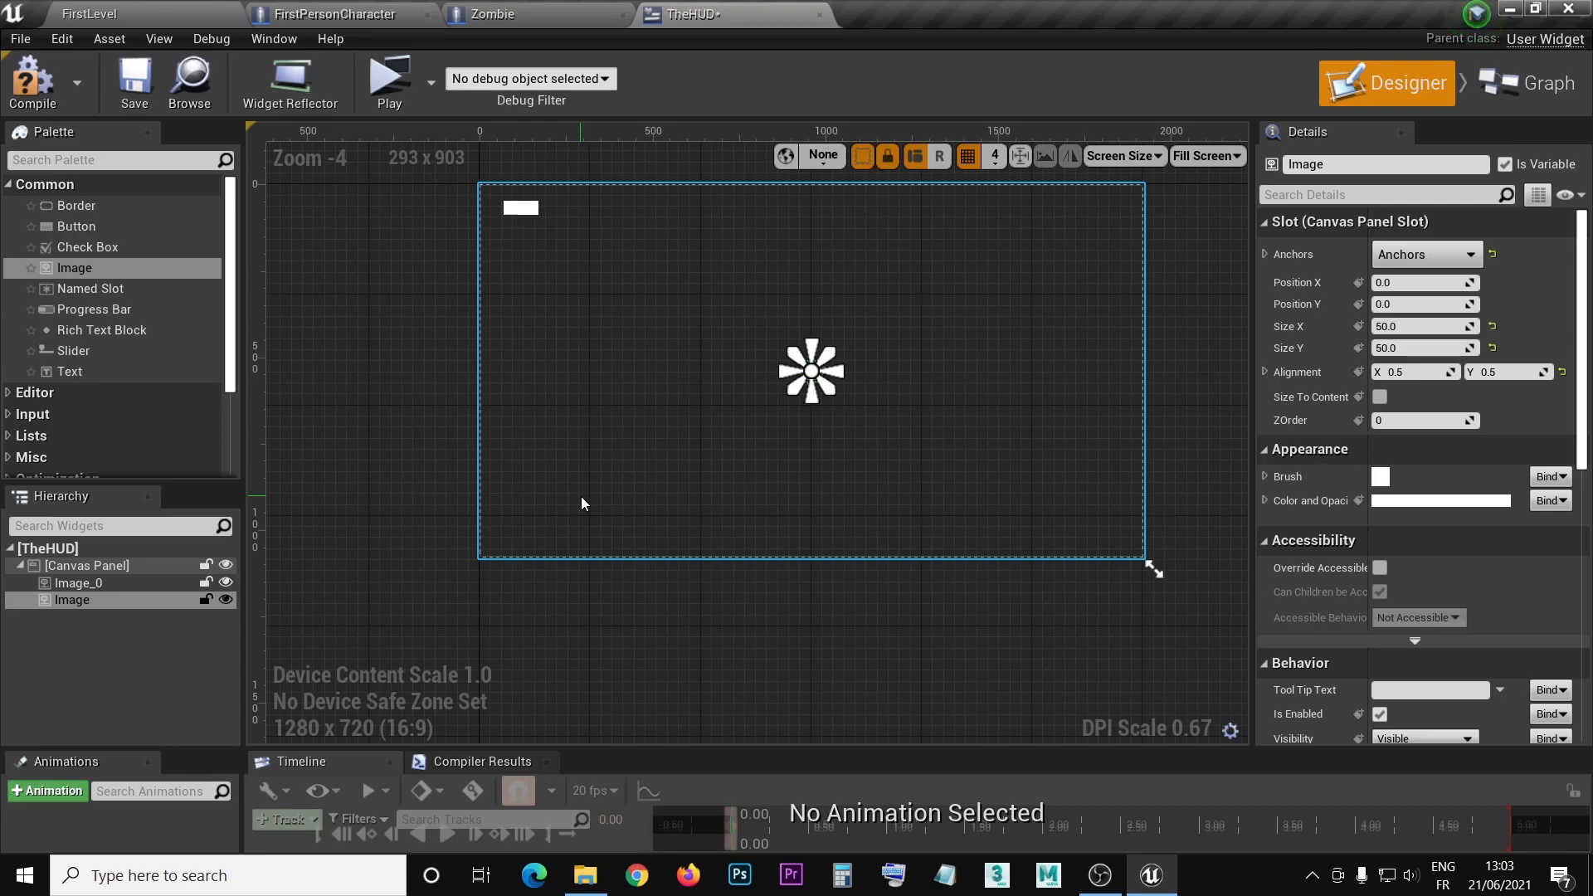
{"action": "left_click", "coordinate": [75, 566]}
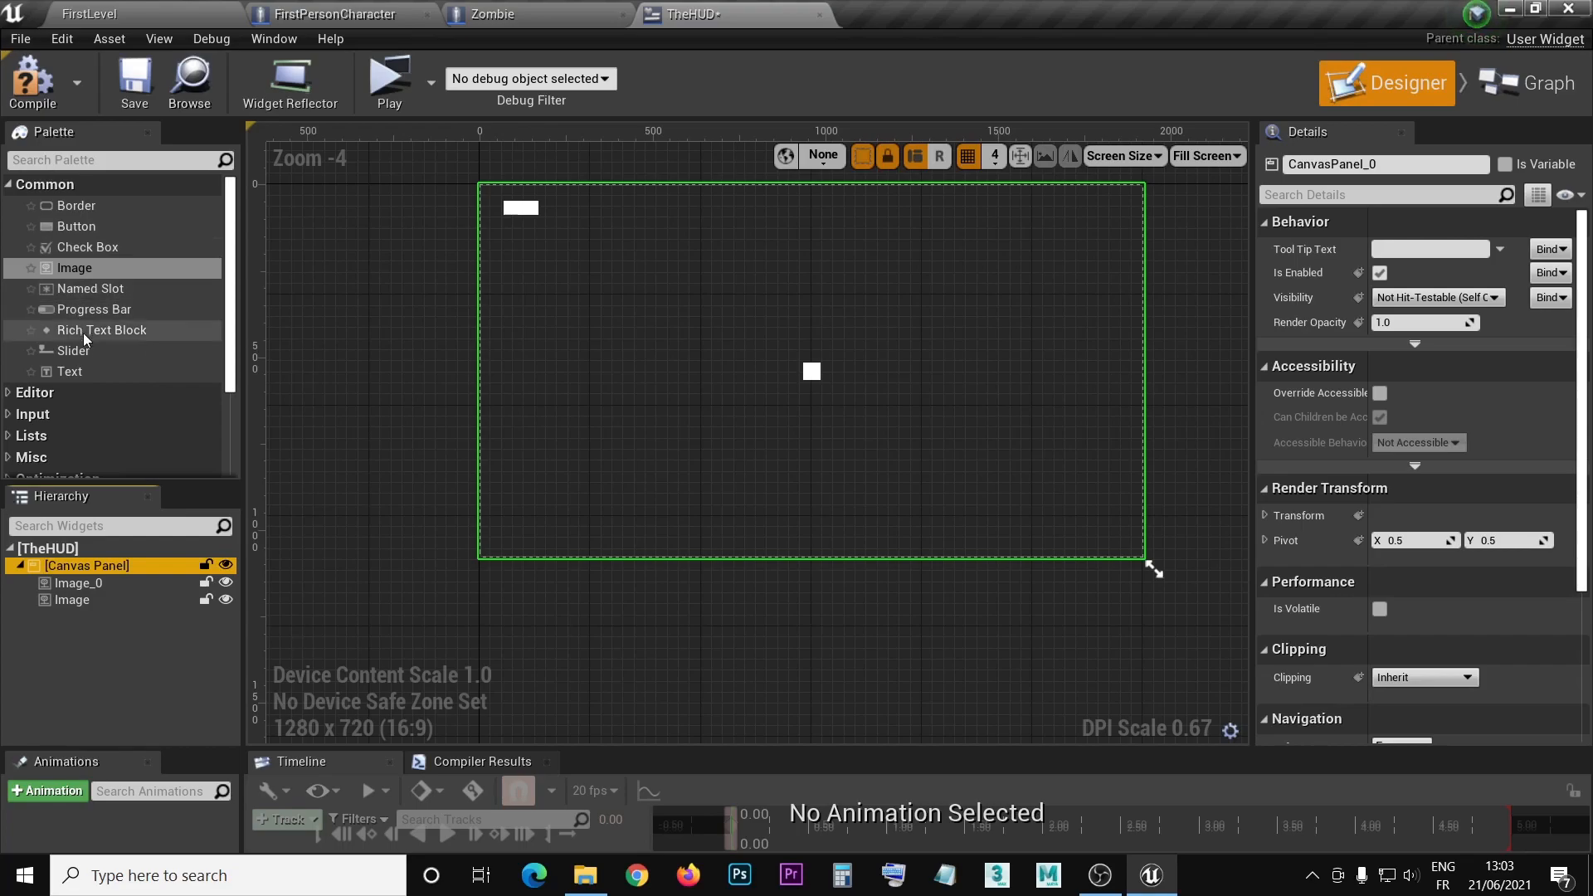
{"action": "left_click_drag", "start_coordinate": [78, 310], "coordinate": [564, 530]}
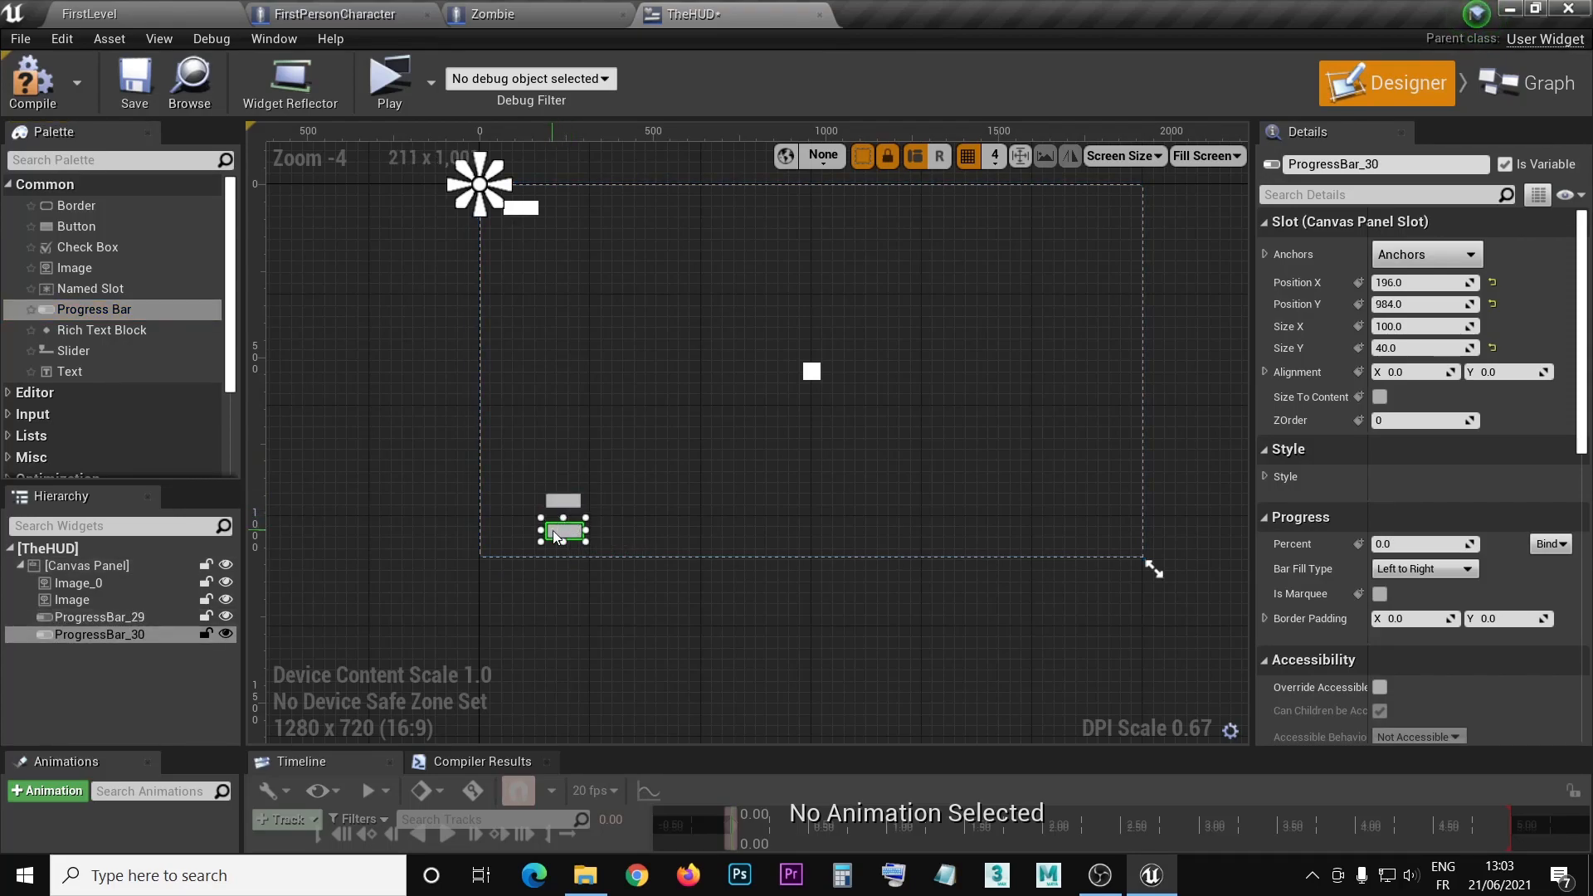
{"action": "key", "text": "Delete"}
{"action": "left_click", "coordinate": [564, 501]}
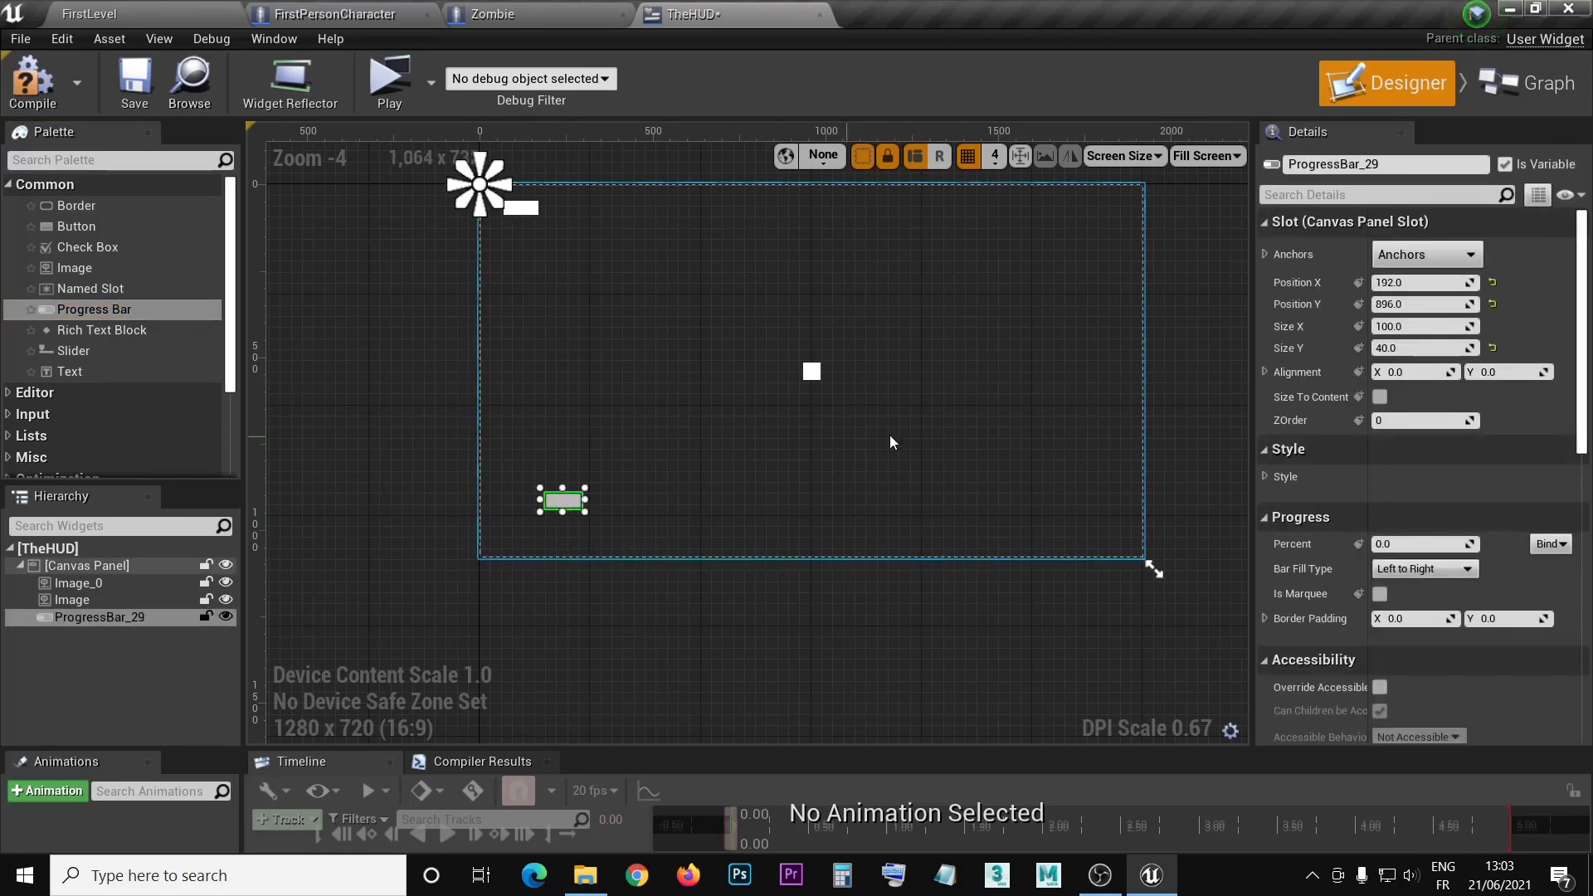
- Set the progress bar's X and Y alignment to 0.5 and anchor it to the canvas's bottom-left corner
{"action": "left_click", "coordinate": [1413, 373]}
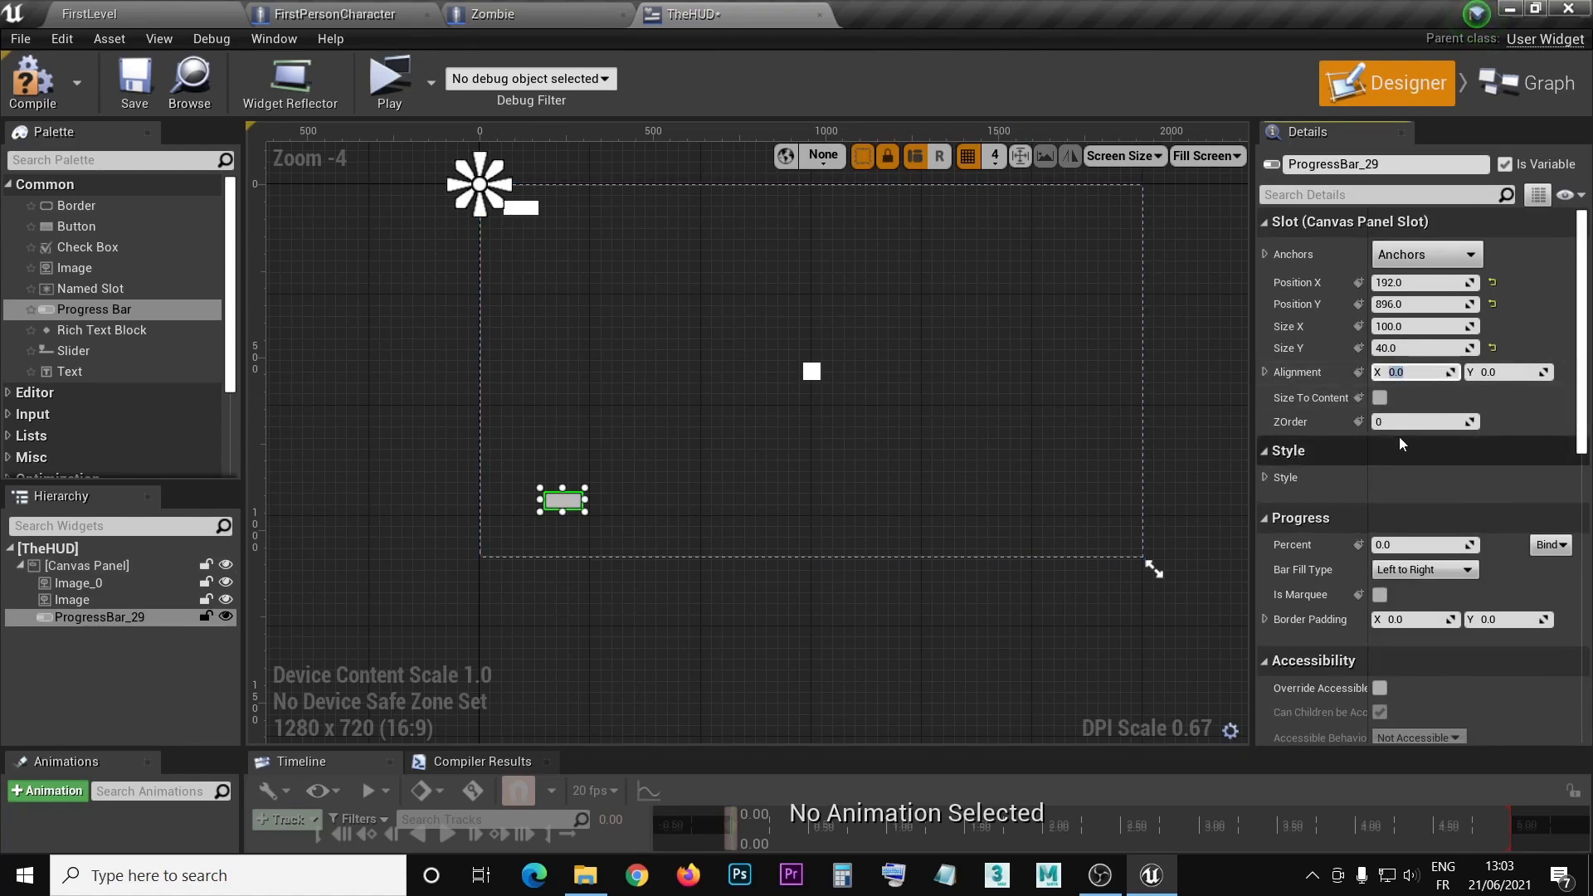
{"action": "type", "text": "0.5"}
{"action": "key", "text": "Return"}
{"action": "left_click", "coordinate": [1505, 372]}
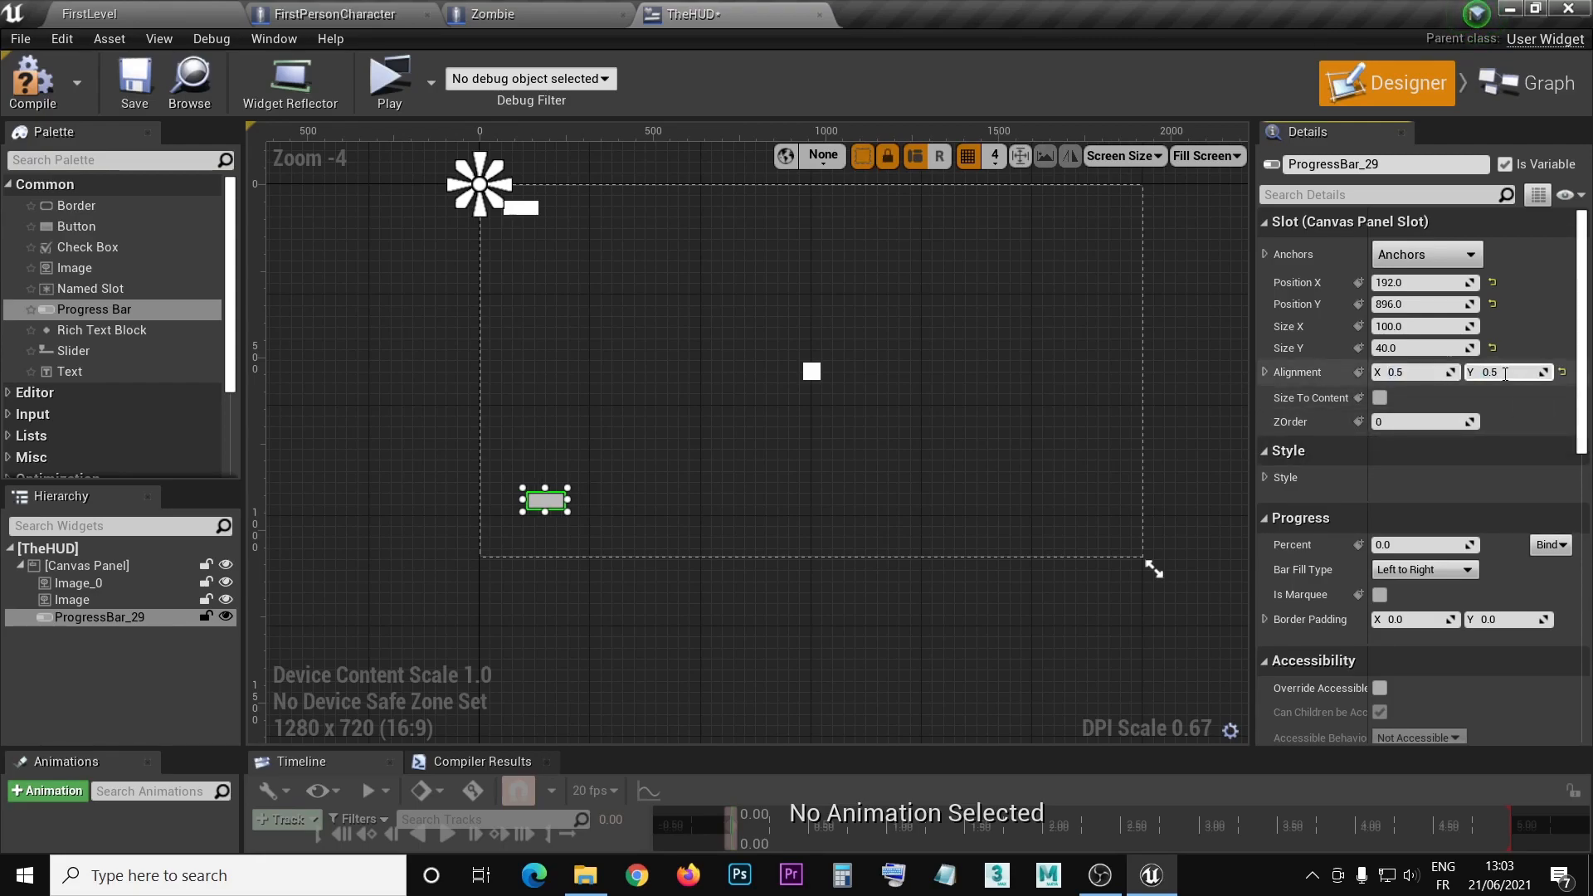
{"action": "type", "text": "0.5"}
{"action": "key", "text": "Return"}
{"action": "left_click", "coordinate": [1459, 257]}
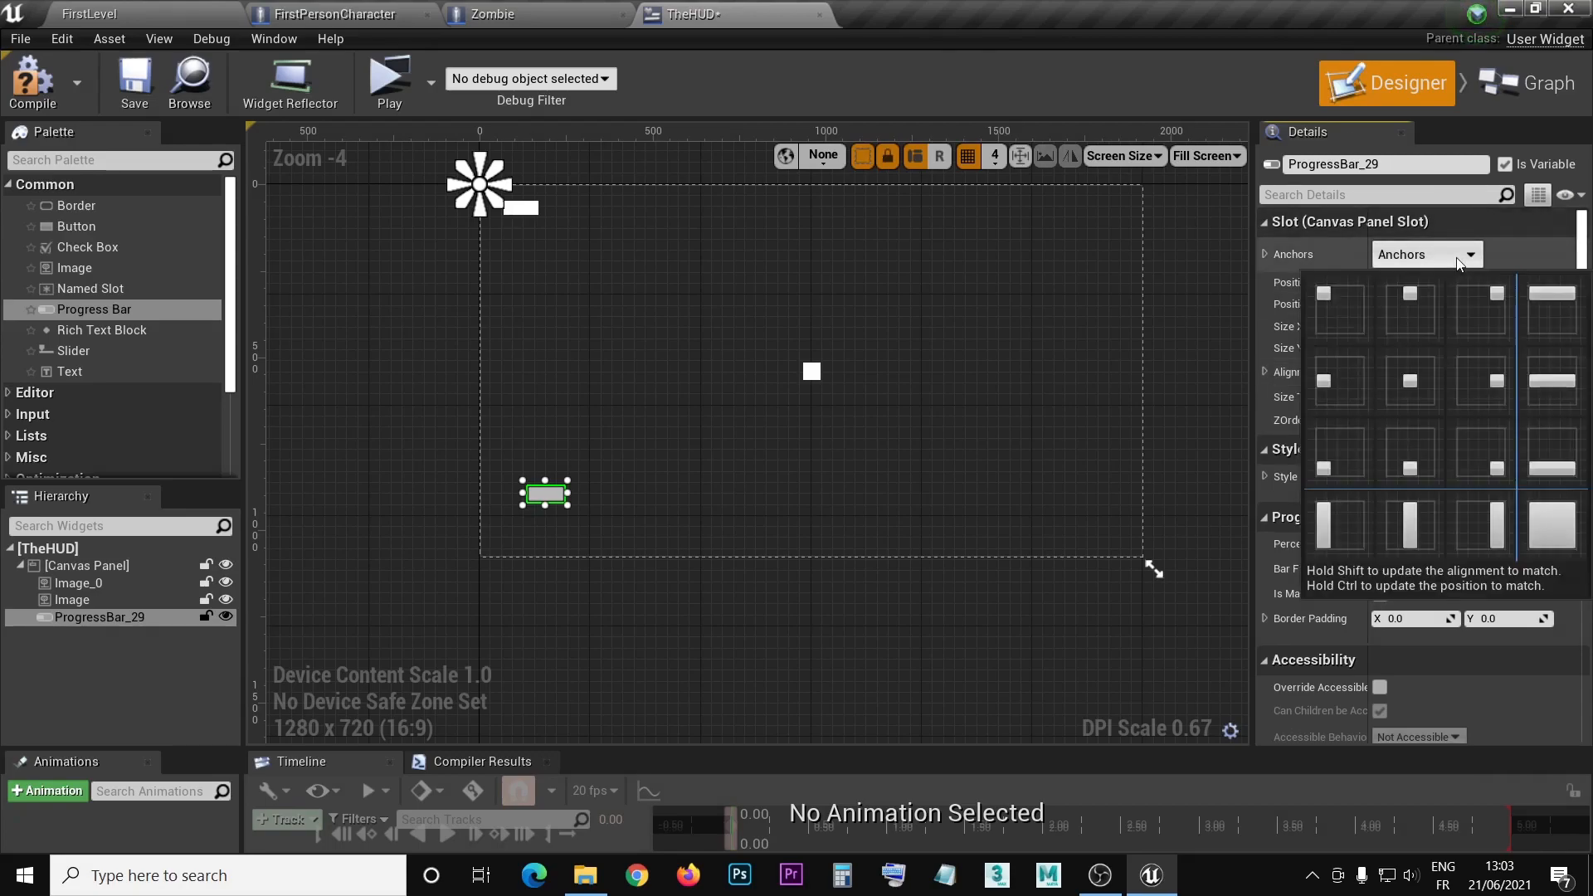
{"action": "left_click", "coordinate": [1338, 461]}
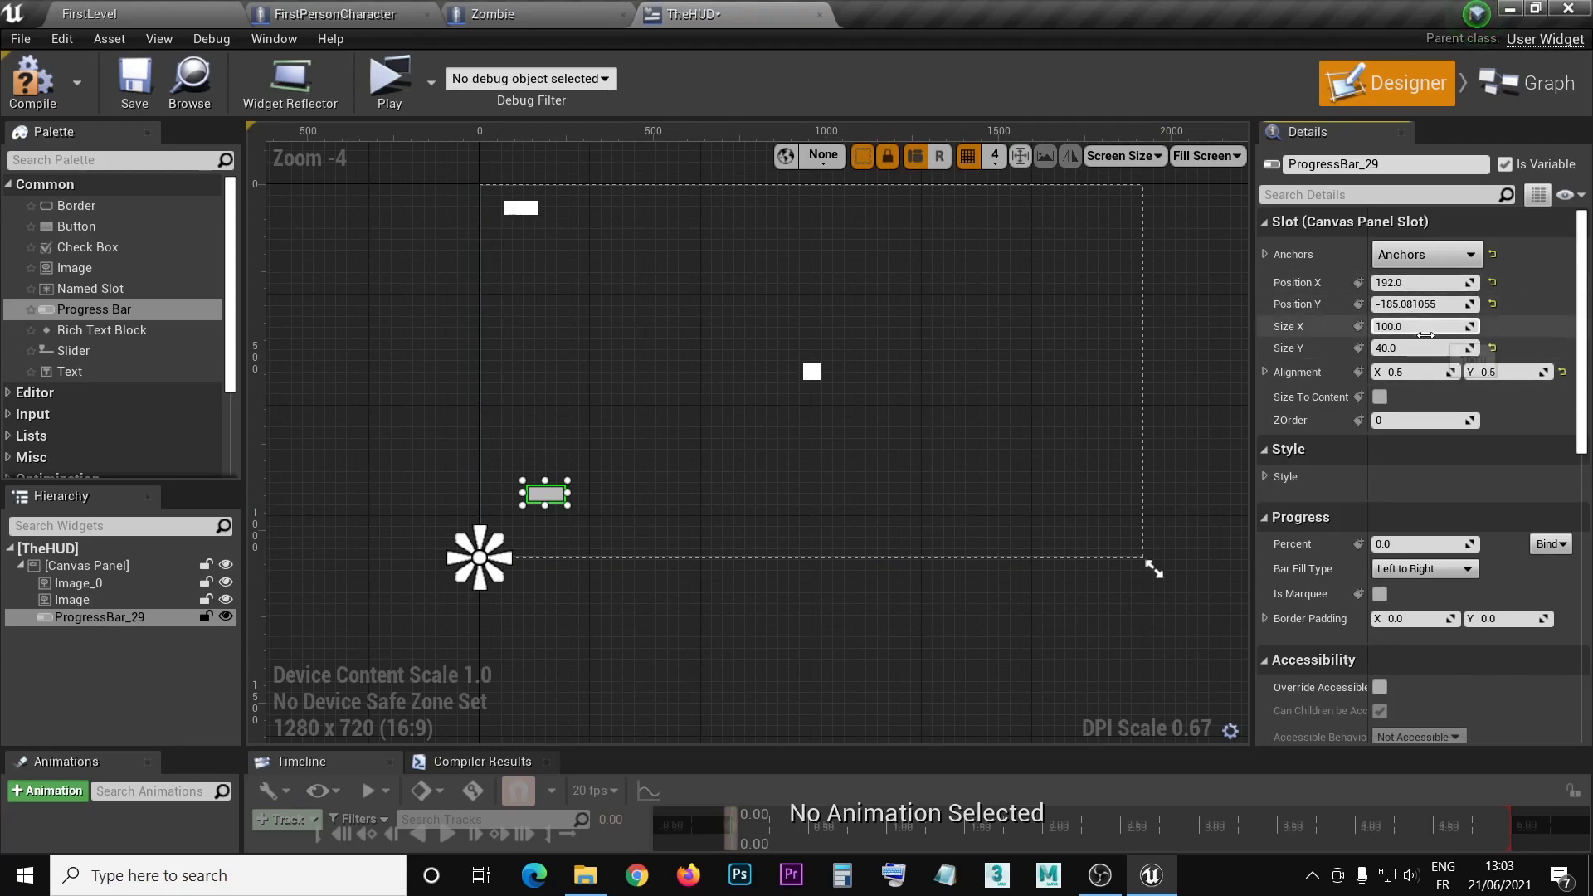
- Set the progress bar's Position X to 250 and Position Y to 20
{"action": "left_click", "coordinate": [1395, 284]}
{"action": "type", "text": "250"}
{"action": "key", "text": "Return"}
{"action": "left_click", "coordinate": [1423, 307]}
{"action": "type", "text": "20"}
{"action": "key", "text": "Return"}
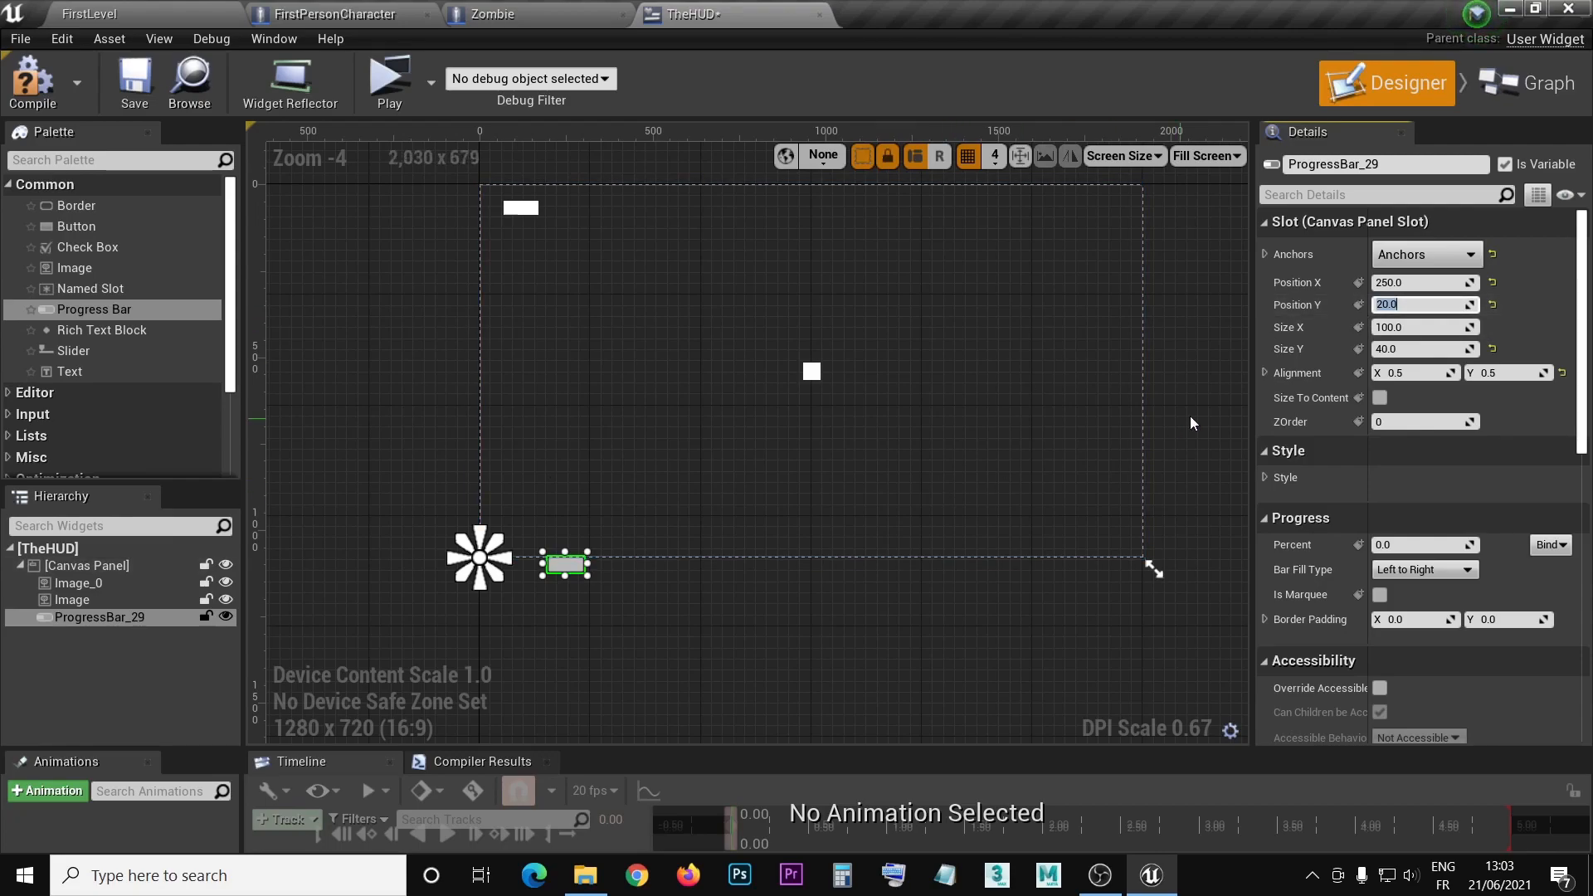
- Undo the last two position changes on the progress bar
{"action": "left_click", "coordinate": [62, 39]}
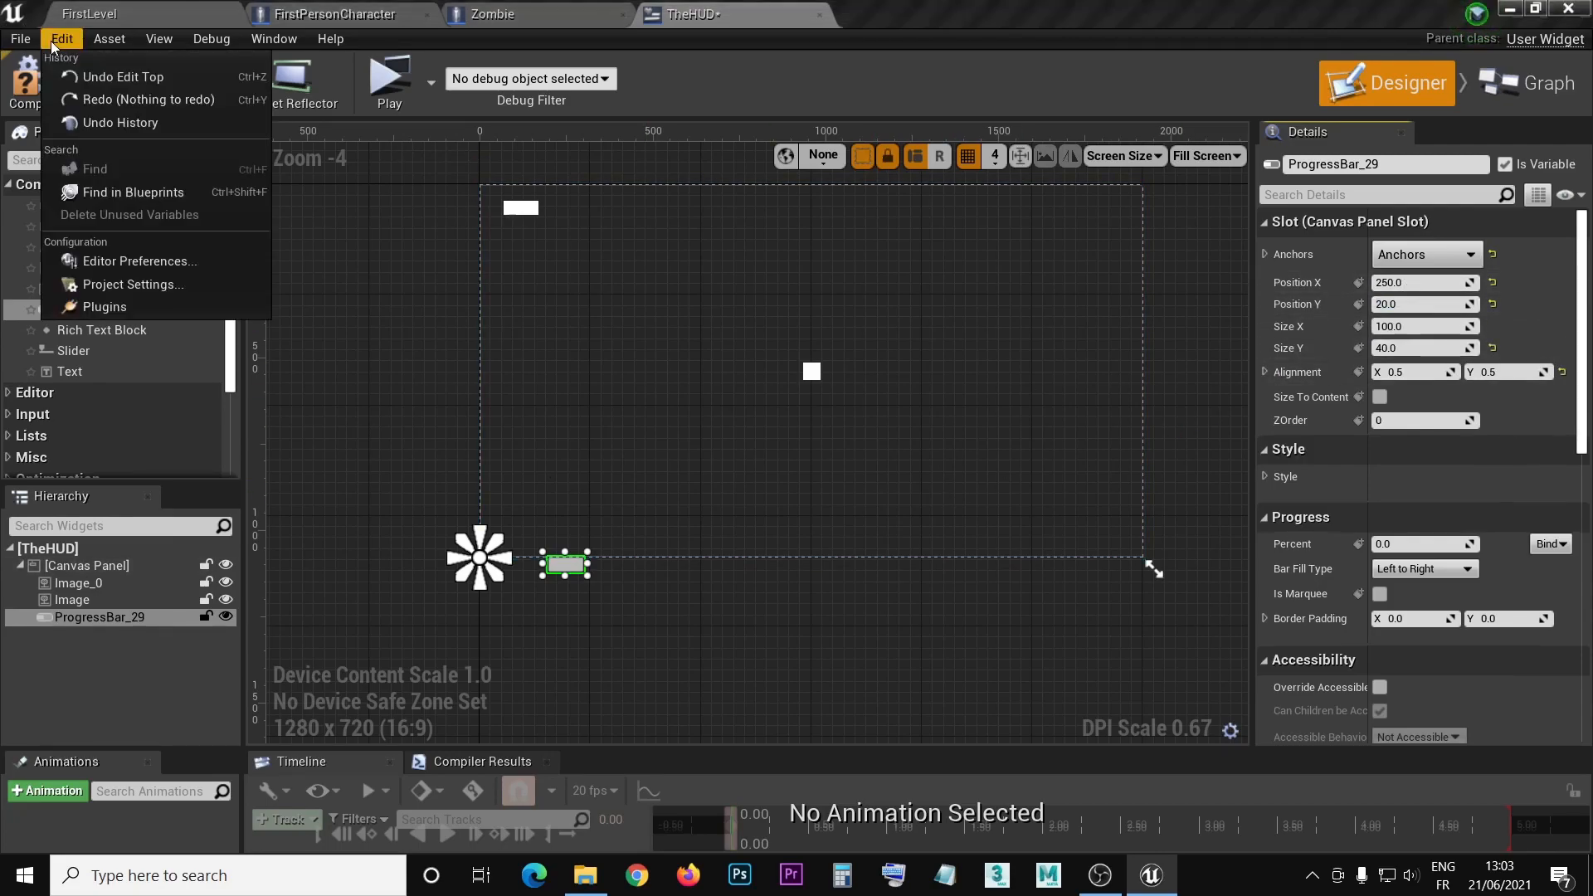
{"action": "left_click", "coordinate": [112, 83]}
{"action": "left_click", "coordinate": [63, 39]}
{"action": "left_click", "coordinate": [112, 80]}
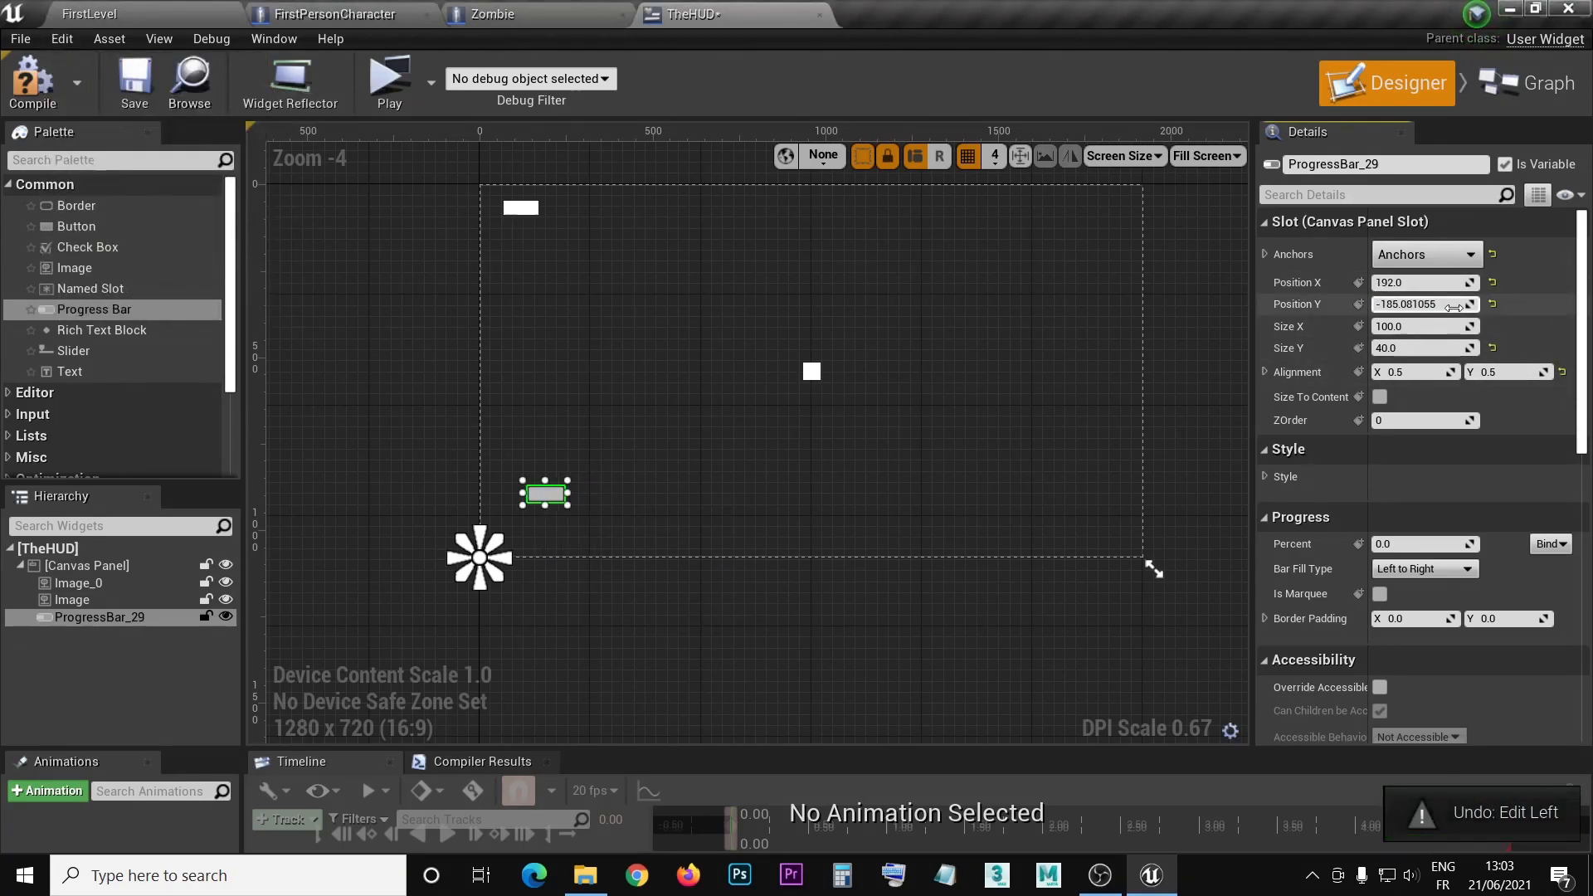
- Set the progress bar's Size X to 250 and Size Y to 20
{"action": "left_click", "coordinate": [1403, 329]}
{"action": "type", "text": "250"}
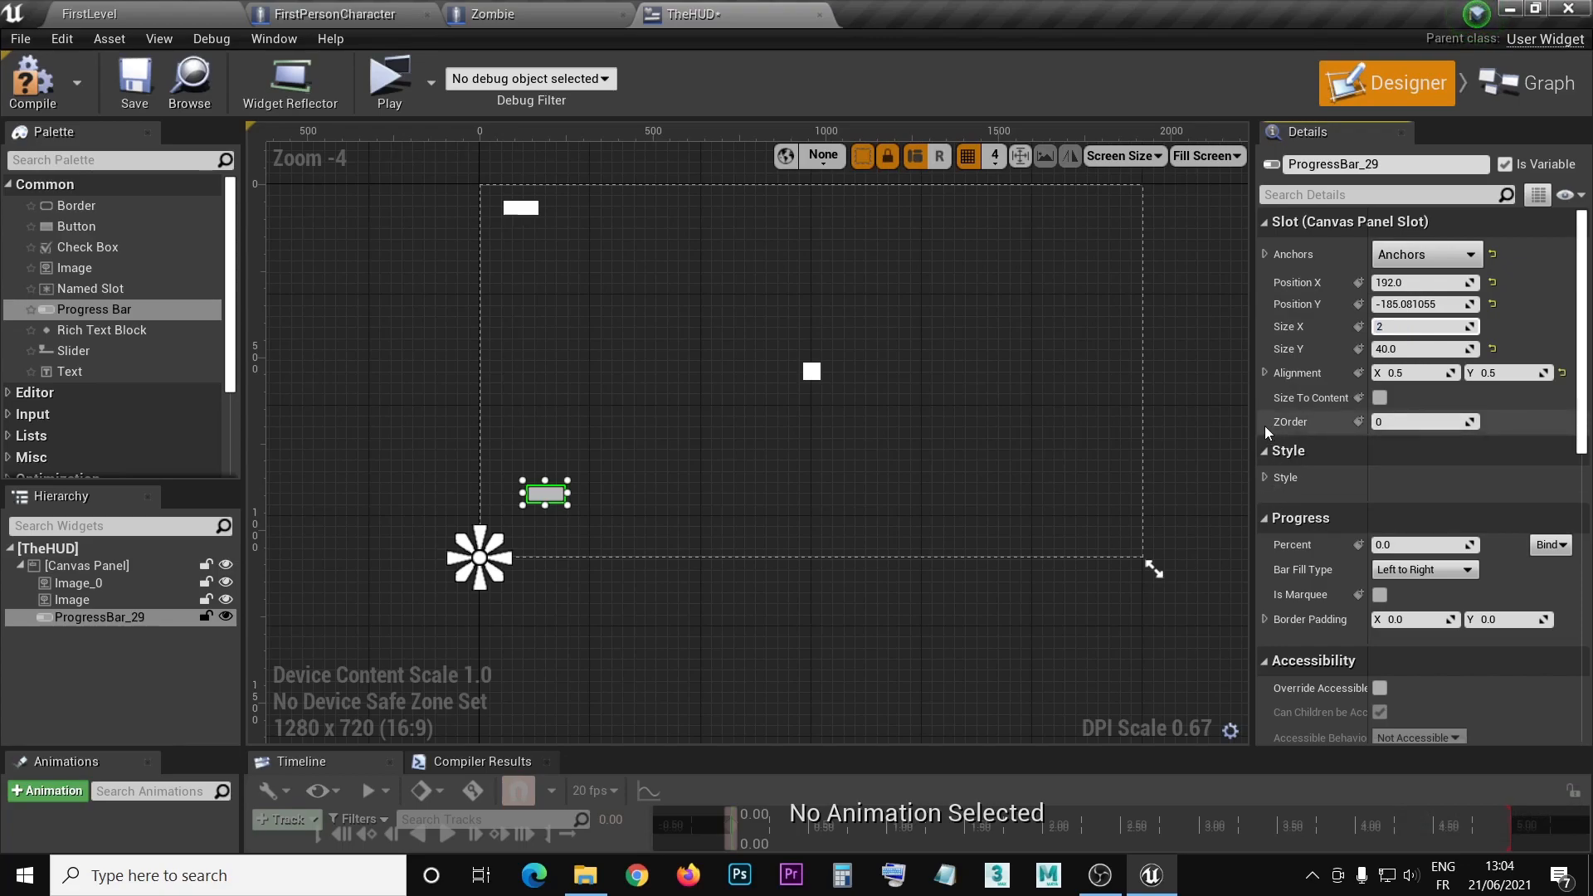
{"action": "key", "text": "Return"}
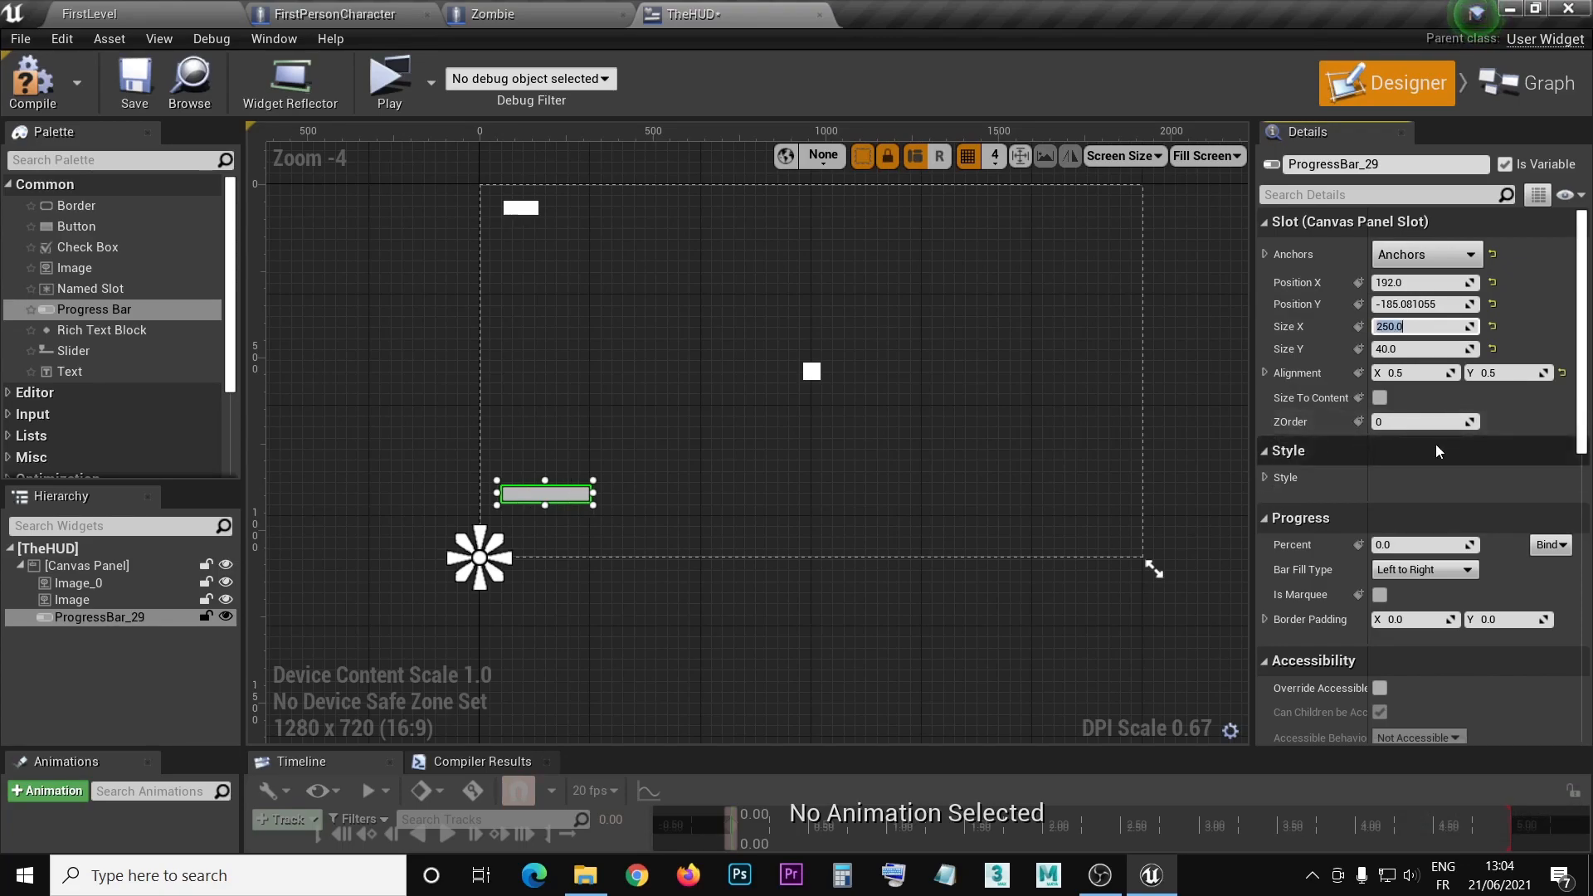
{"action": "left_click", "coordinate": [1399, 349]}
{"action": "type", "text": "2"}
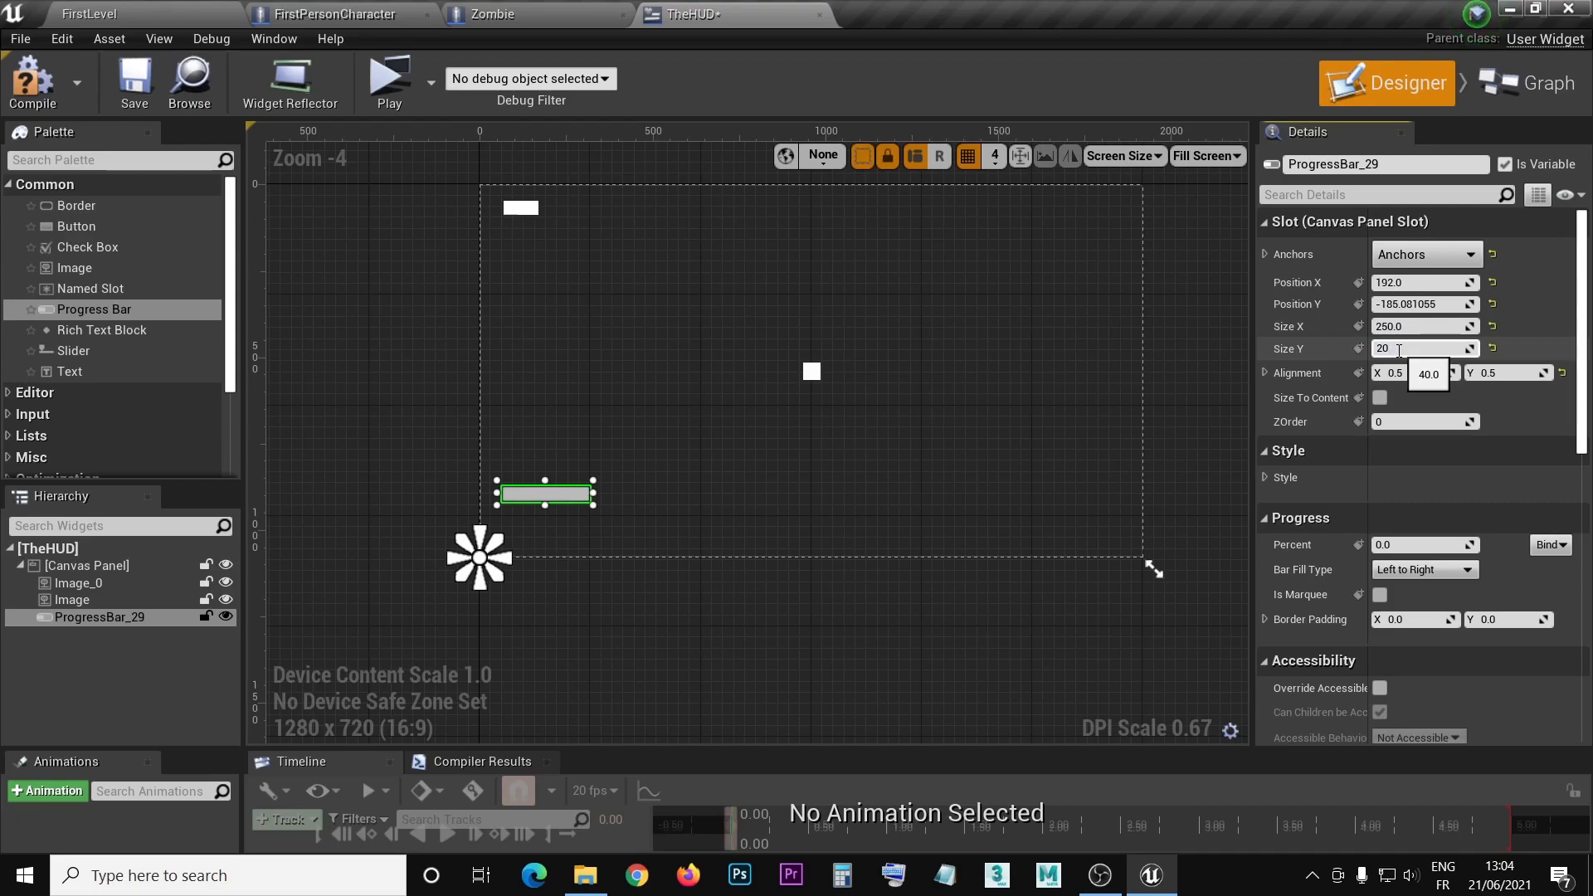
{"action": "type", "text": "0"}
{"action": "key", "text": "Return"}
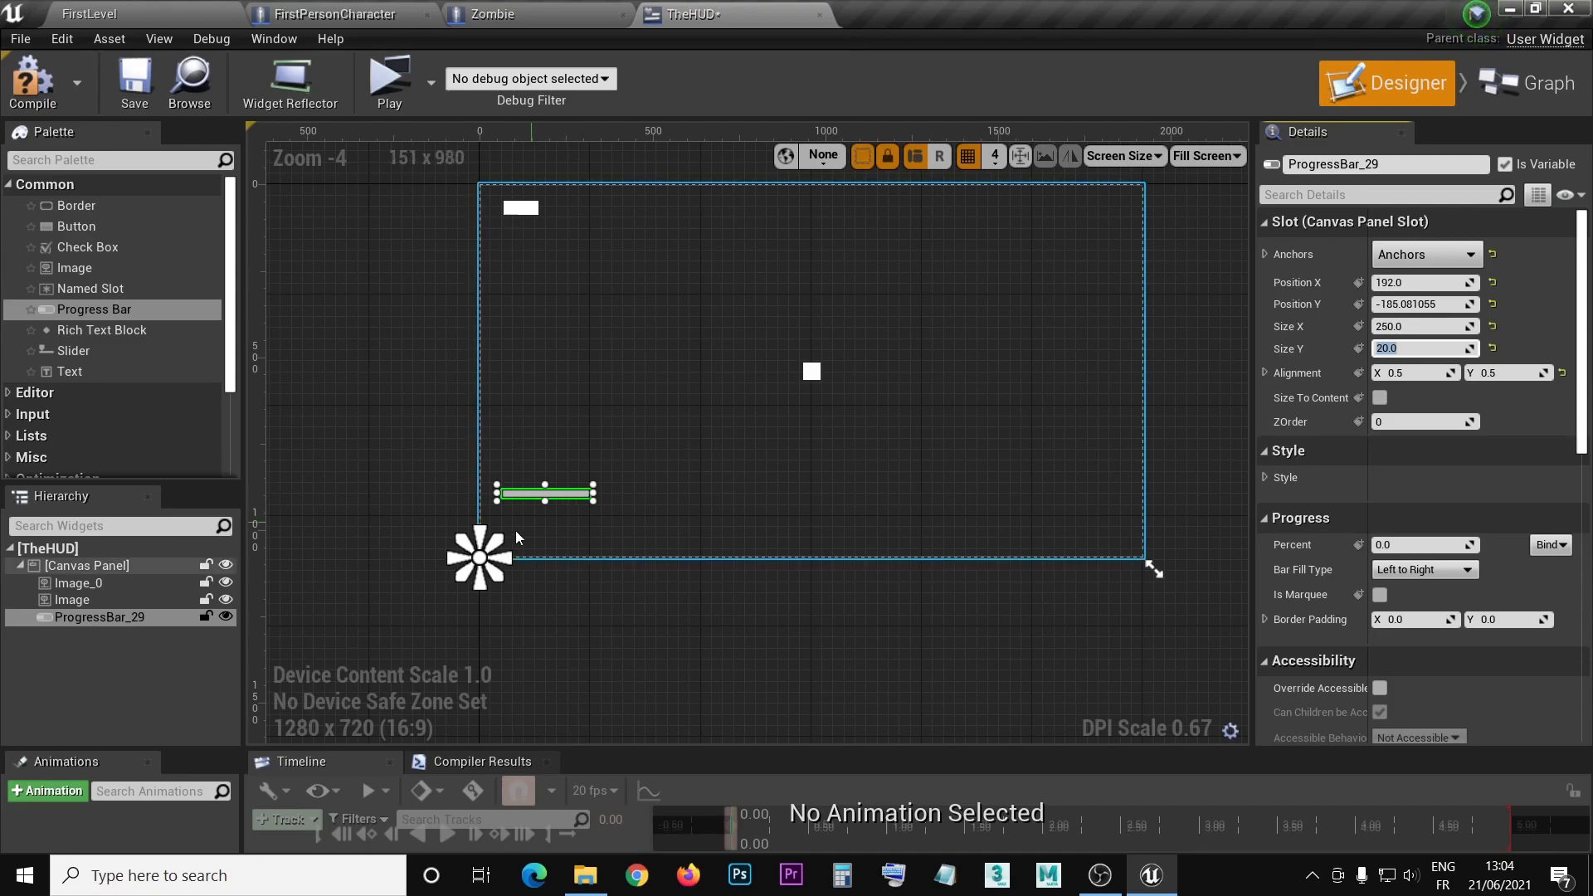
- Duplicate the progress bar within the canvas panel
{"action": "left_click", "coordinate": [102, 622]}
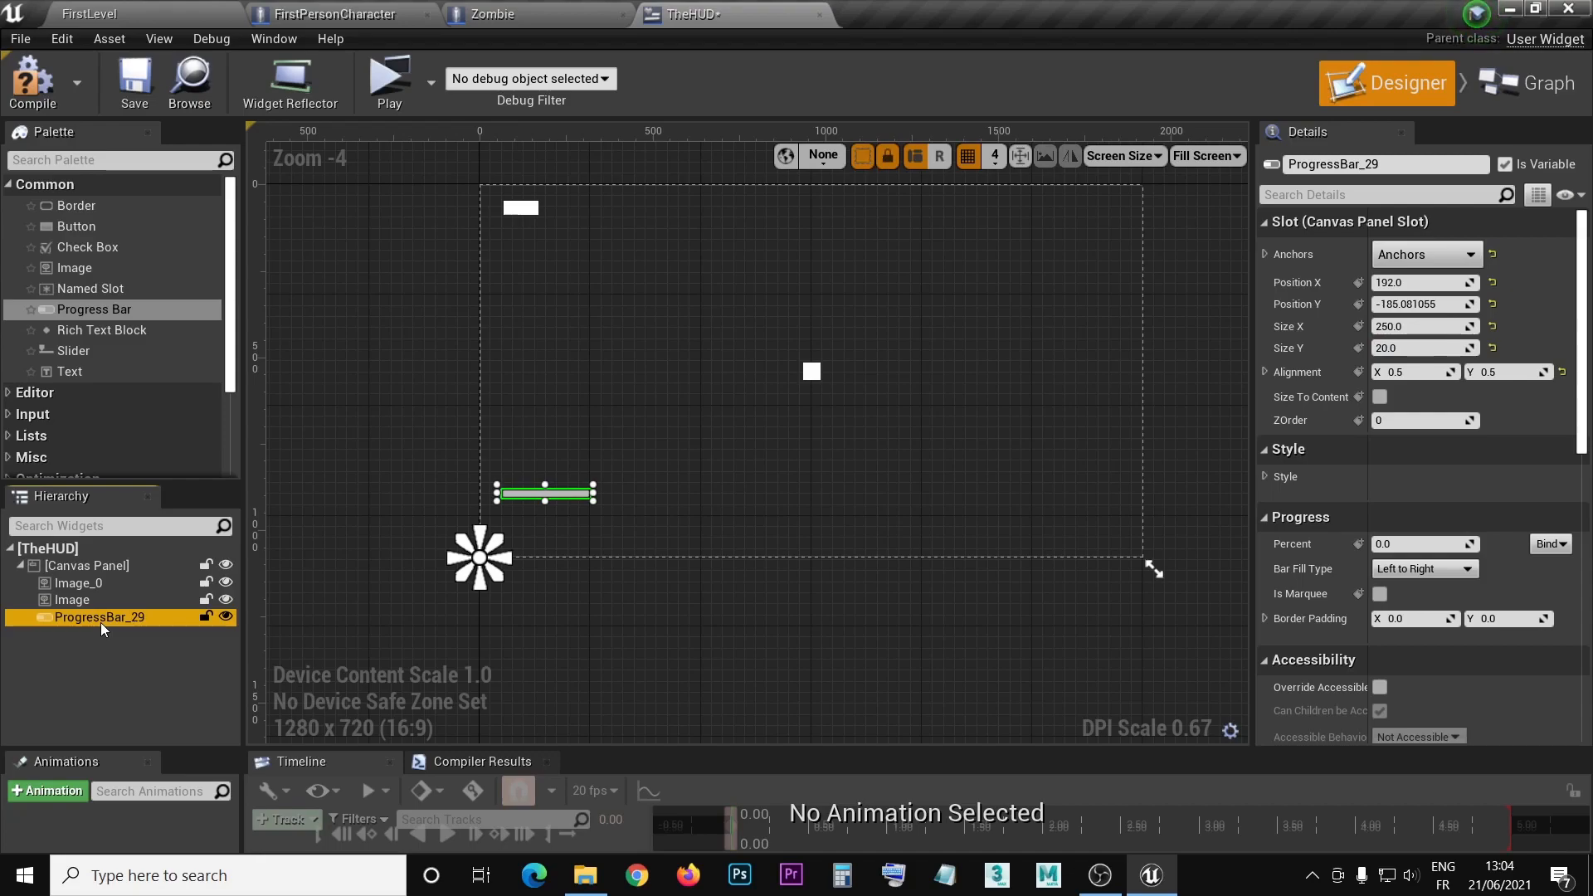
{"action": "key", "text": "ctrl+v"}
{"action": "right_click_drag", "start_coordinate": [657, 624], "coordinate": [718, 575]}
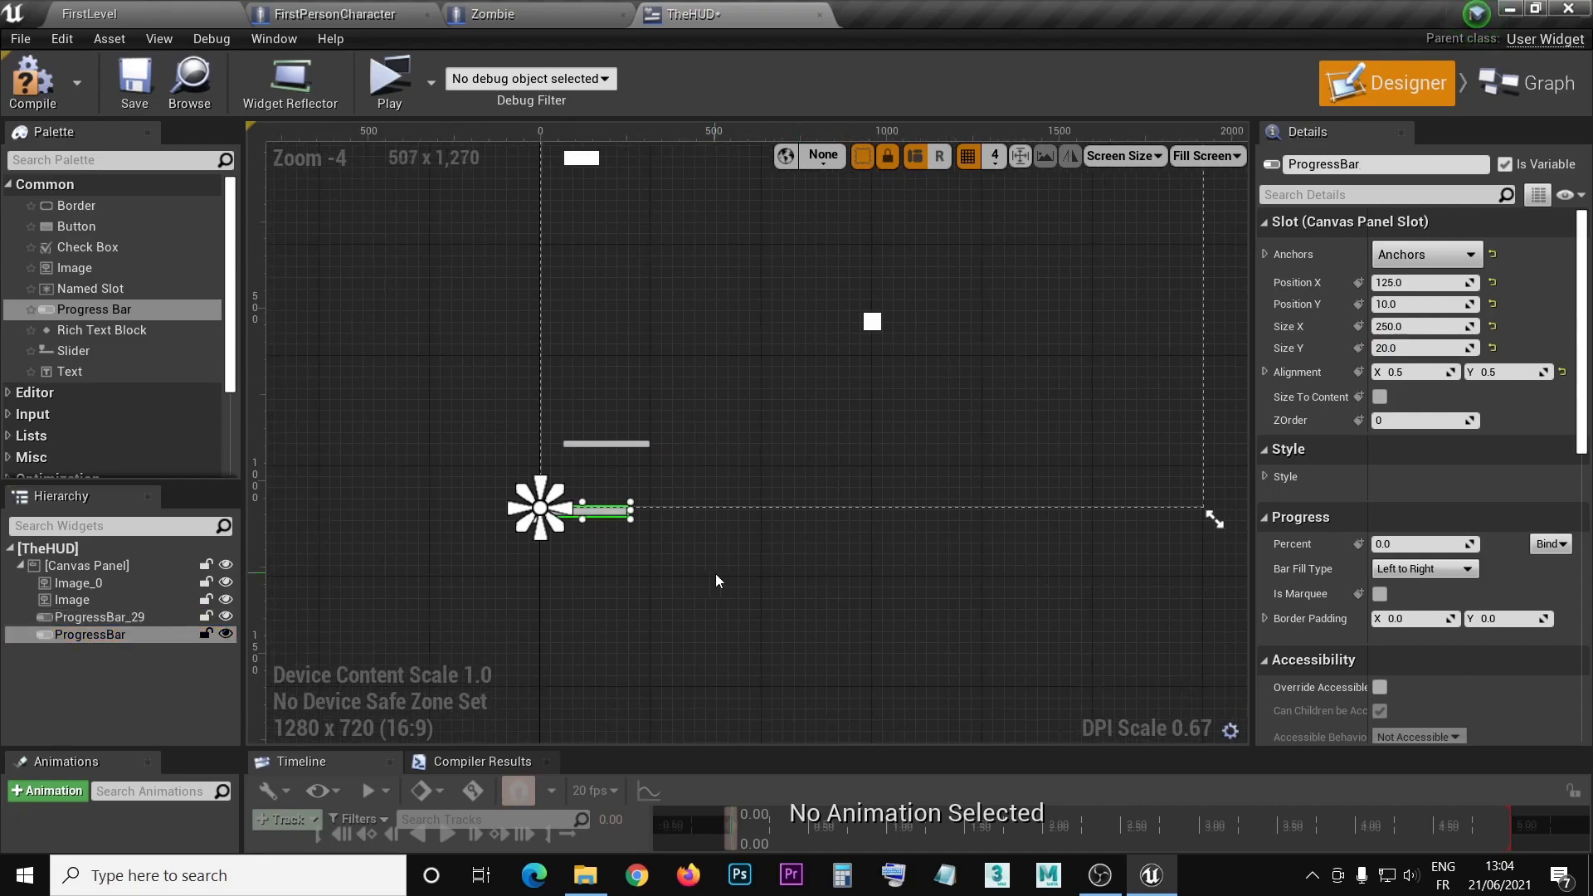
- Stack the bars near the bottom-left anchor, the original at about X 333, Y -107 and the copy below at about X 329, Y -59
{"action": "scroll", "coordinate": [717, 581], "scroll_direction": "up", "scroll_amount": 2}
{"action": "left_click_drag", "start_coordinate": [556, 677], "coordinate": [658, 640]}
{"action": "left_click_drag", "start_coordinate": [566, 571], "coordinate": [639, 616]}
{"action": "right_click_drag", "start_coordinate": [865, 613], "coordinate": [825, 564]}
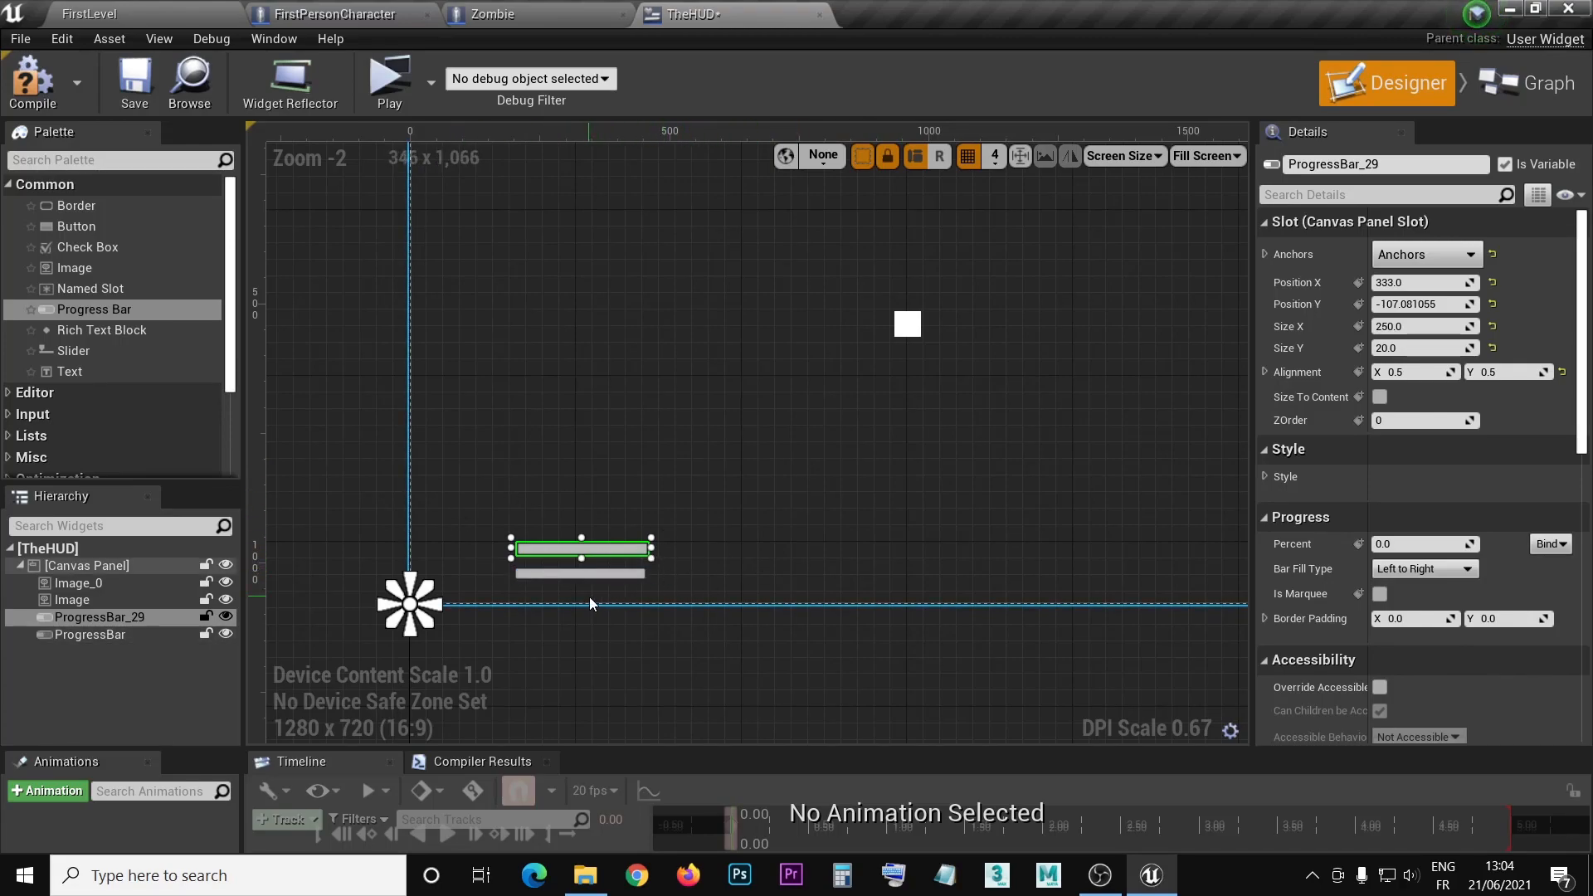
- Set the Percent value of both progress bars to 0.5
{"action": "right_click_drag", "start_coordinate": [1117, 541], "coordinate": [1016, 567]}
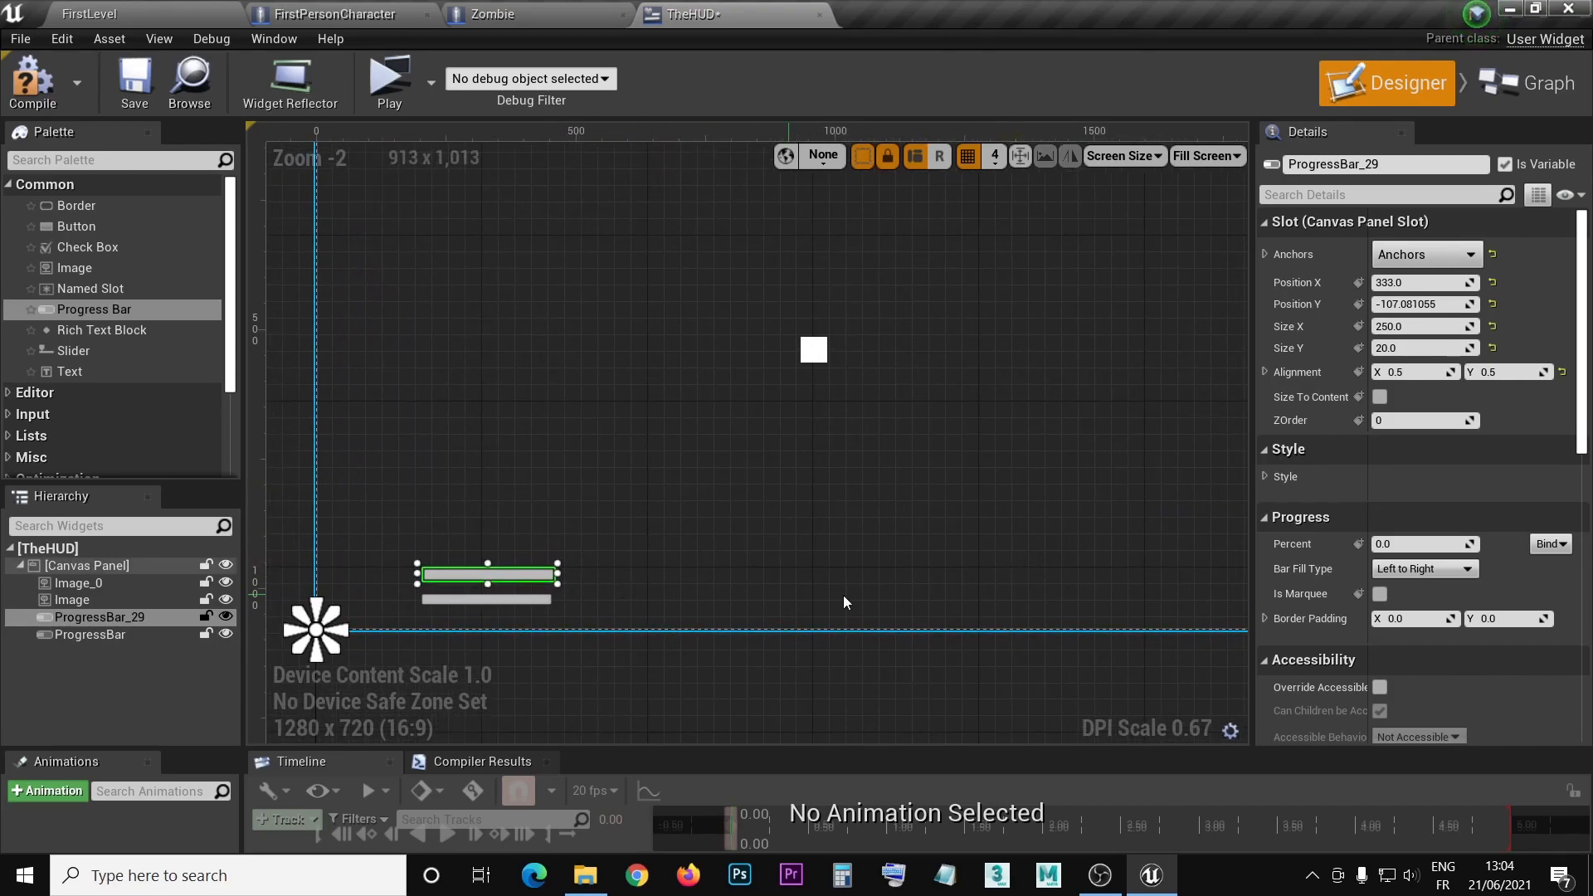
{"action": "left_click_drag", "start_coordinate": [1257, 437], "coordinate": [1230, 437]}
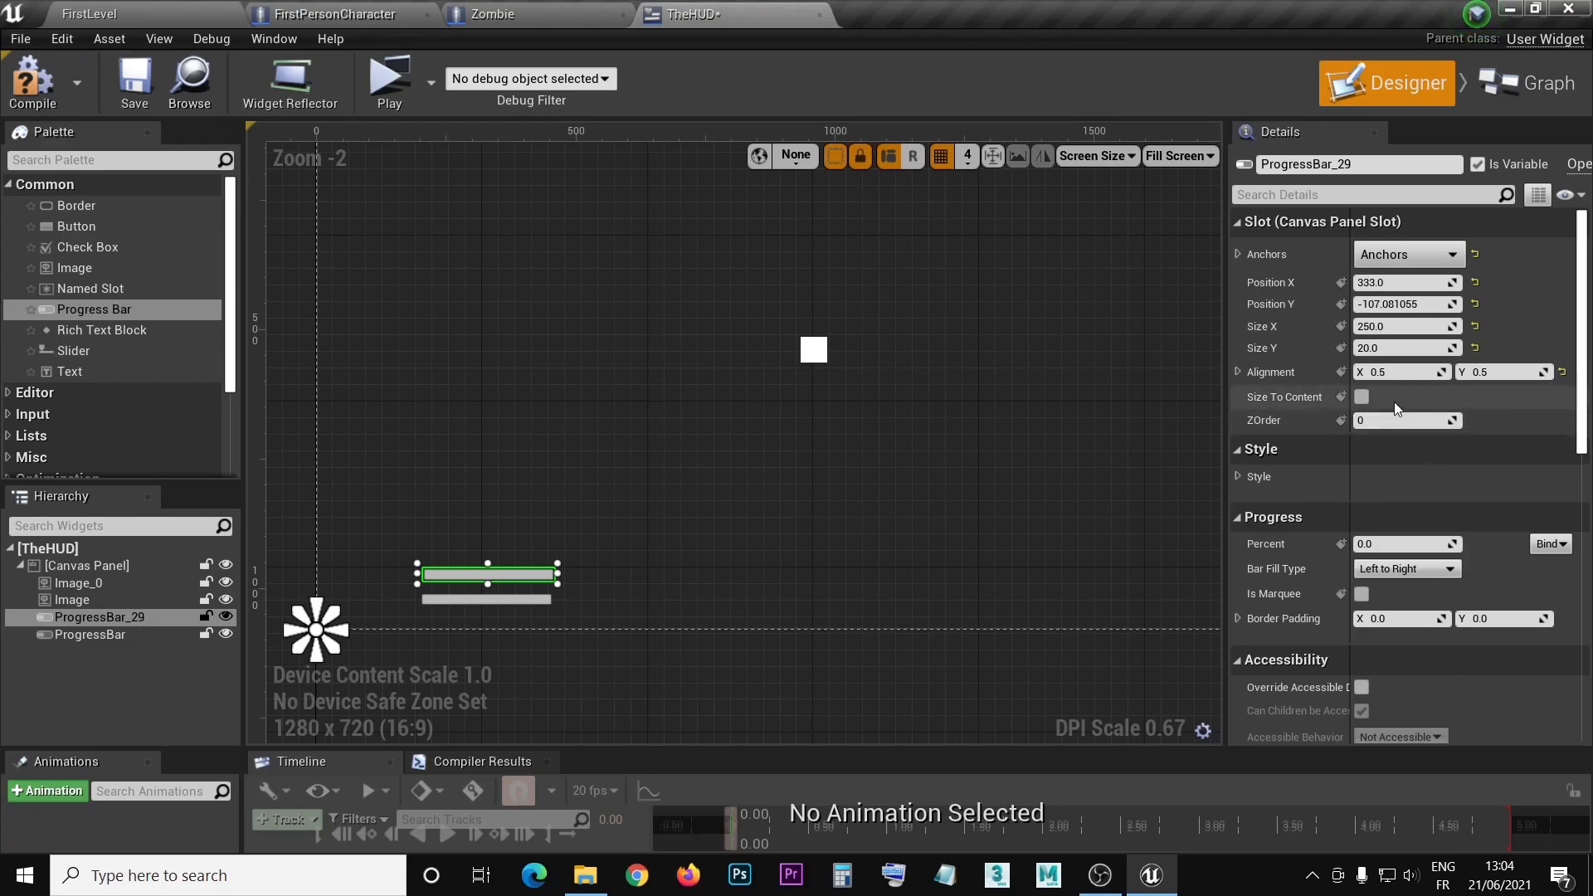
{"action": "left_click", "coordinate": [1382, 545]}
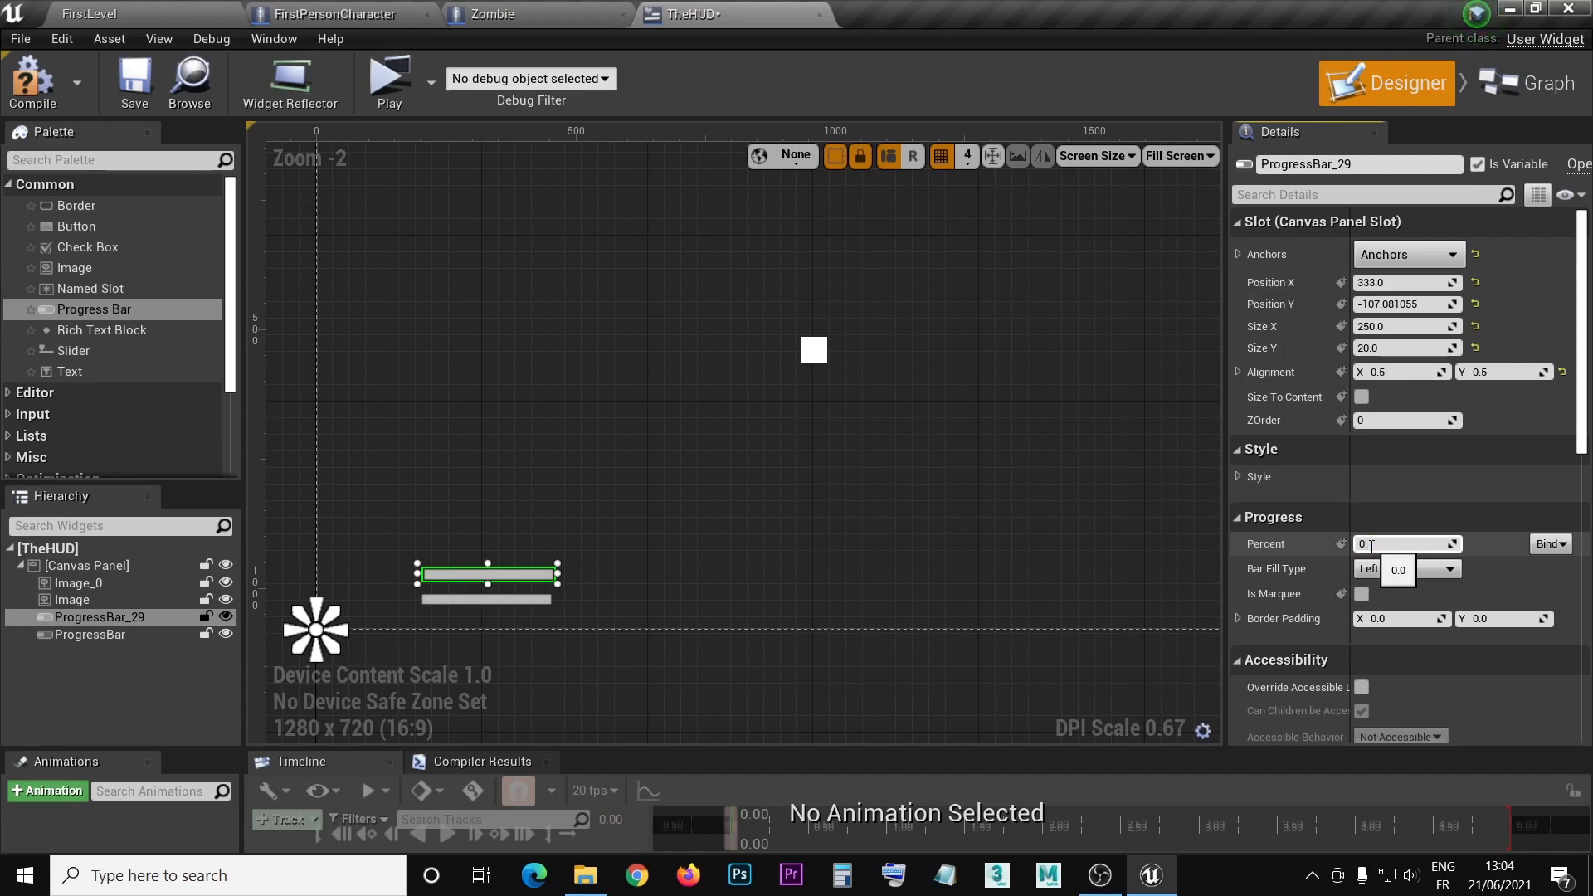
{"action": "type", "text": "0.5"}
{"action": "key", "text": "Return"}
{"action": "left_click", "coordinate": [478, 598]}
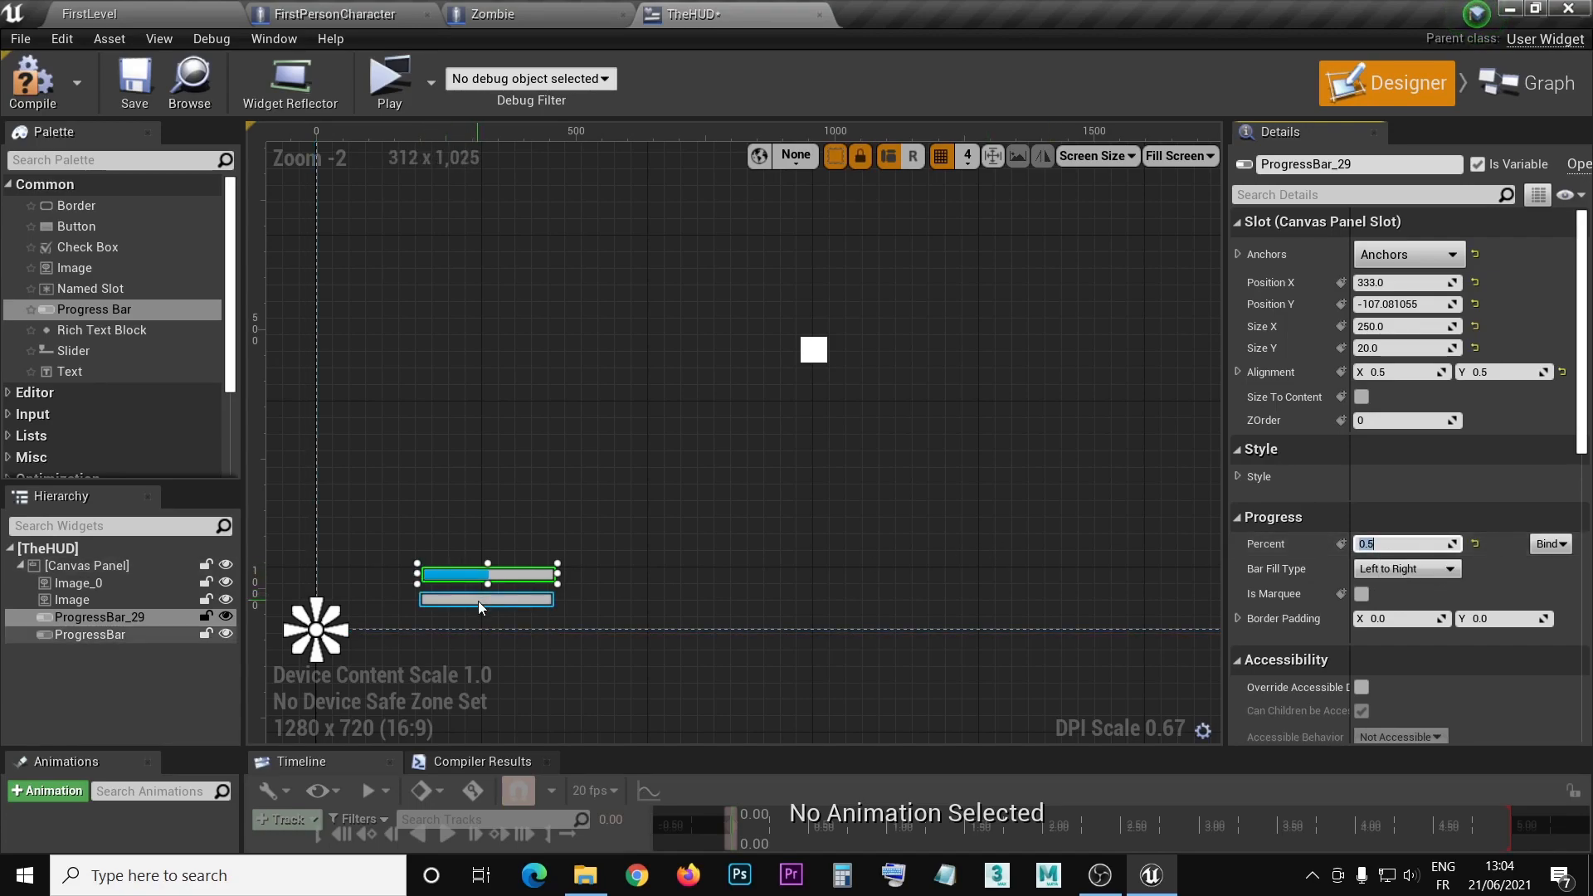
{"action": "left_click", "coordinate": [1394, 540]}
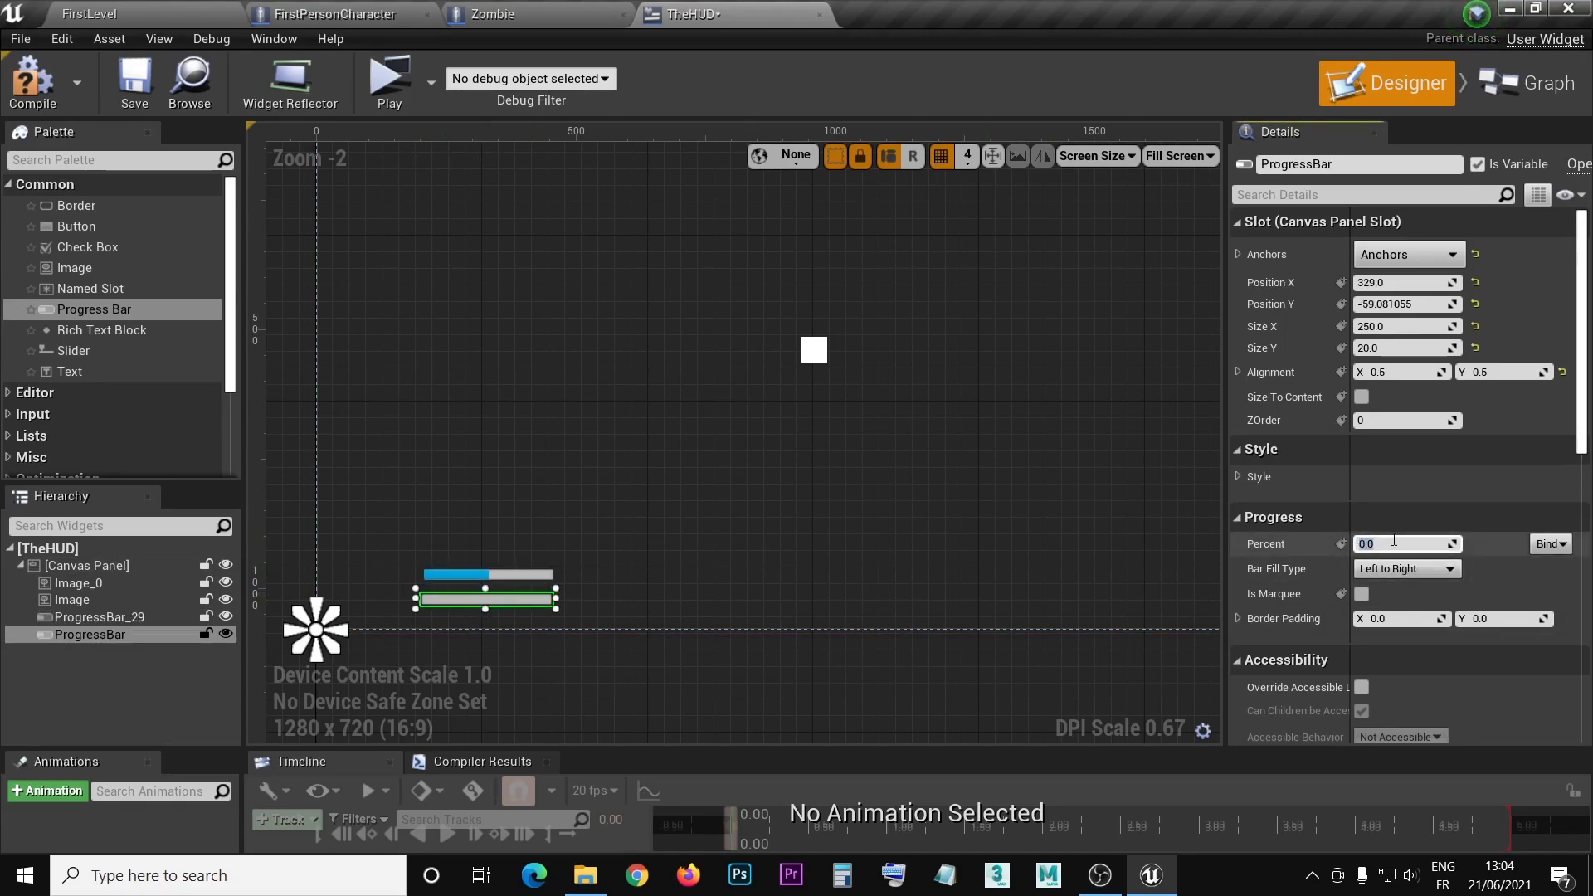
{"action": "type", "text": "0.5"}
{"action": "key", "text": "Return"}
- Change the upper progress bar's fill colour to a slightly darkened green, sRGB hex 00F17EFF, and save that colour as a swatch
{"action": "left_click", "coordinate": [500, 574]}
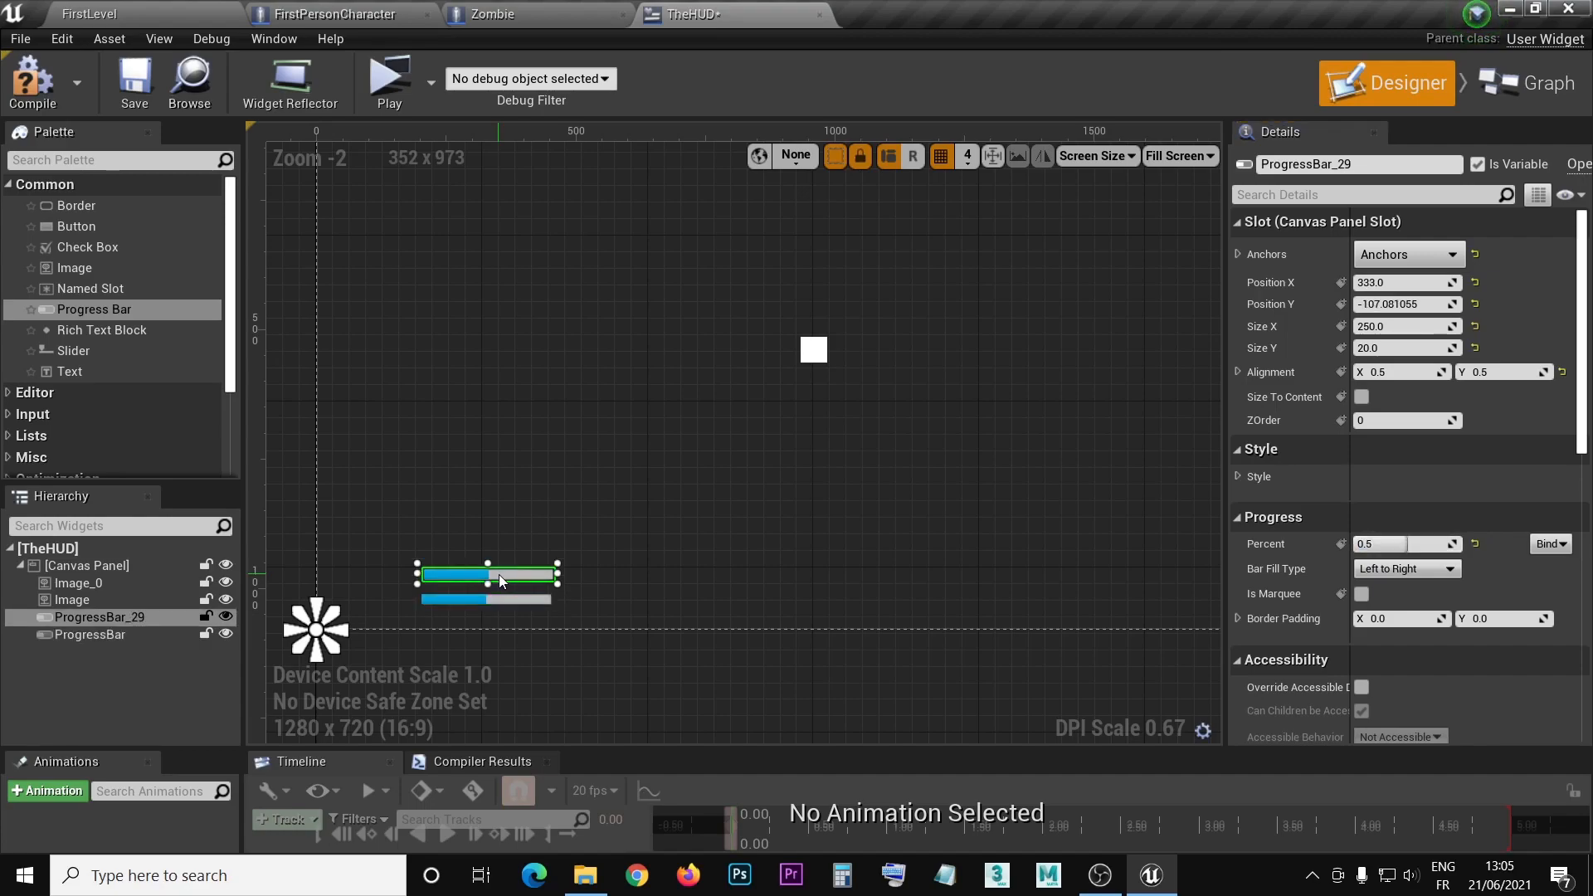
{"action": "left_click", "coordinate": [458, 599]}
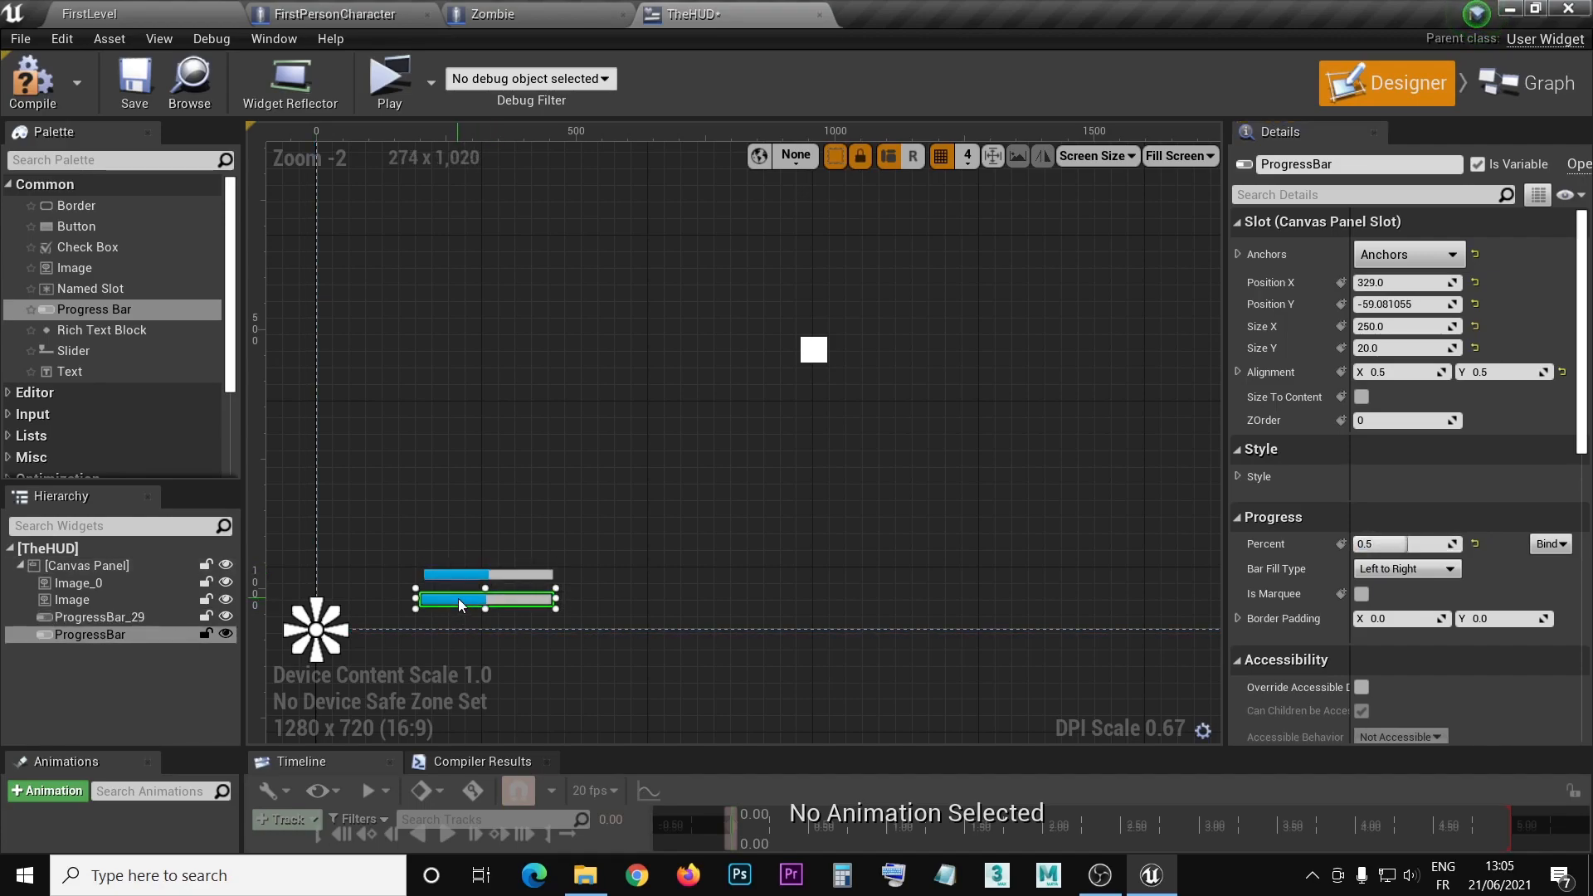
{"action": "left_click", "coordinate": [470, 579]}
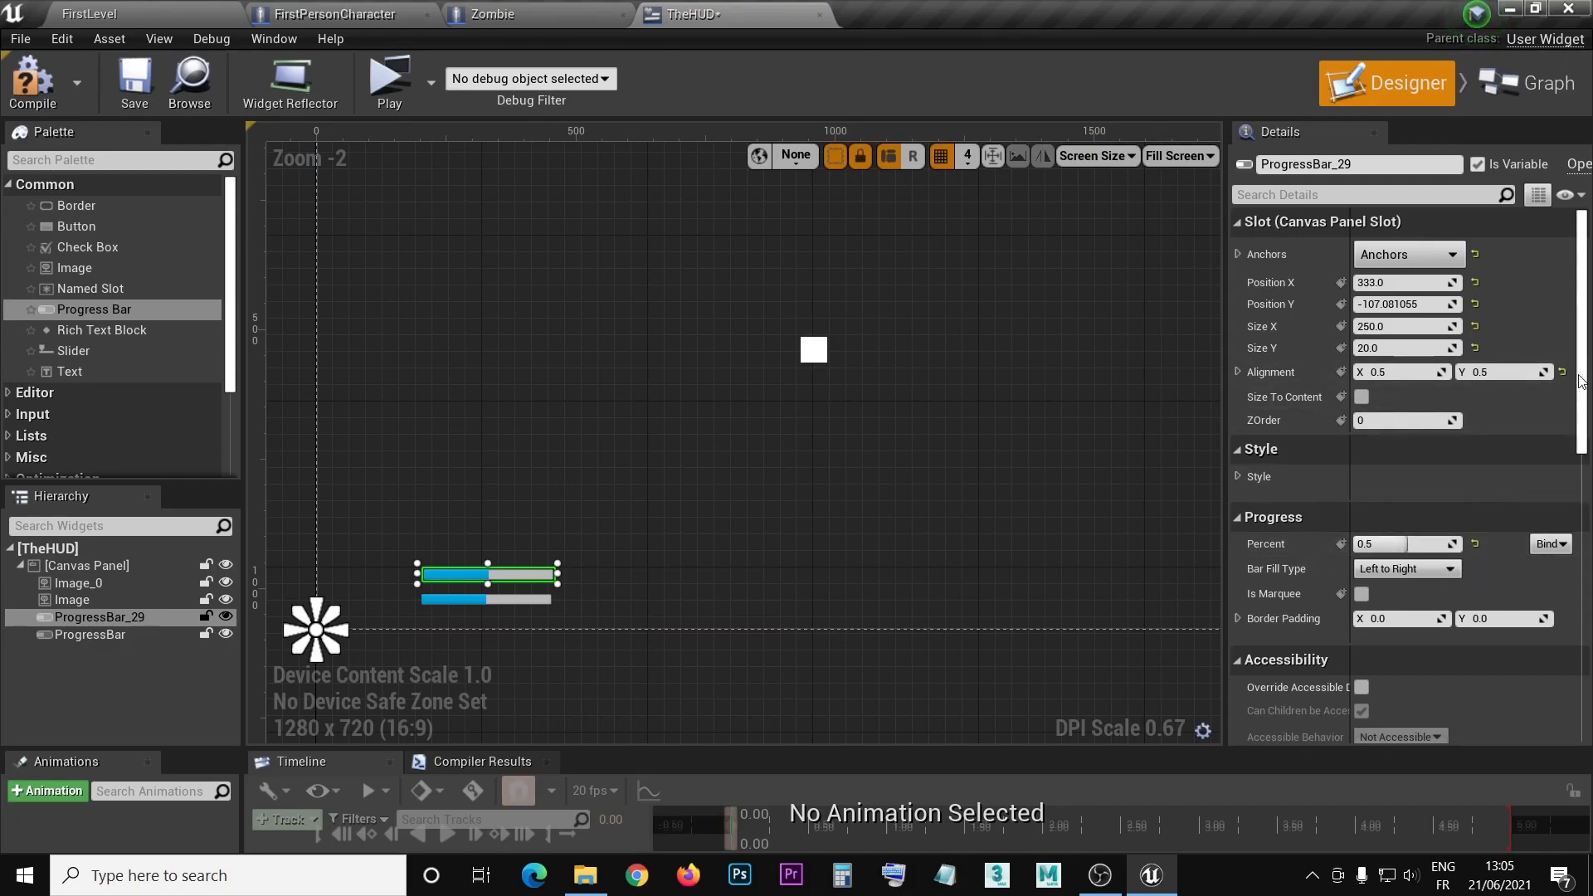
{"action": "left_click_drag", "start_coordinate": [1585, 383], "coordinate": [1585, 445]}
{"action": "scroll", "coordinate": [1267, 504], "scroll_direction": "down", "scroll_amount": 4}
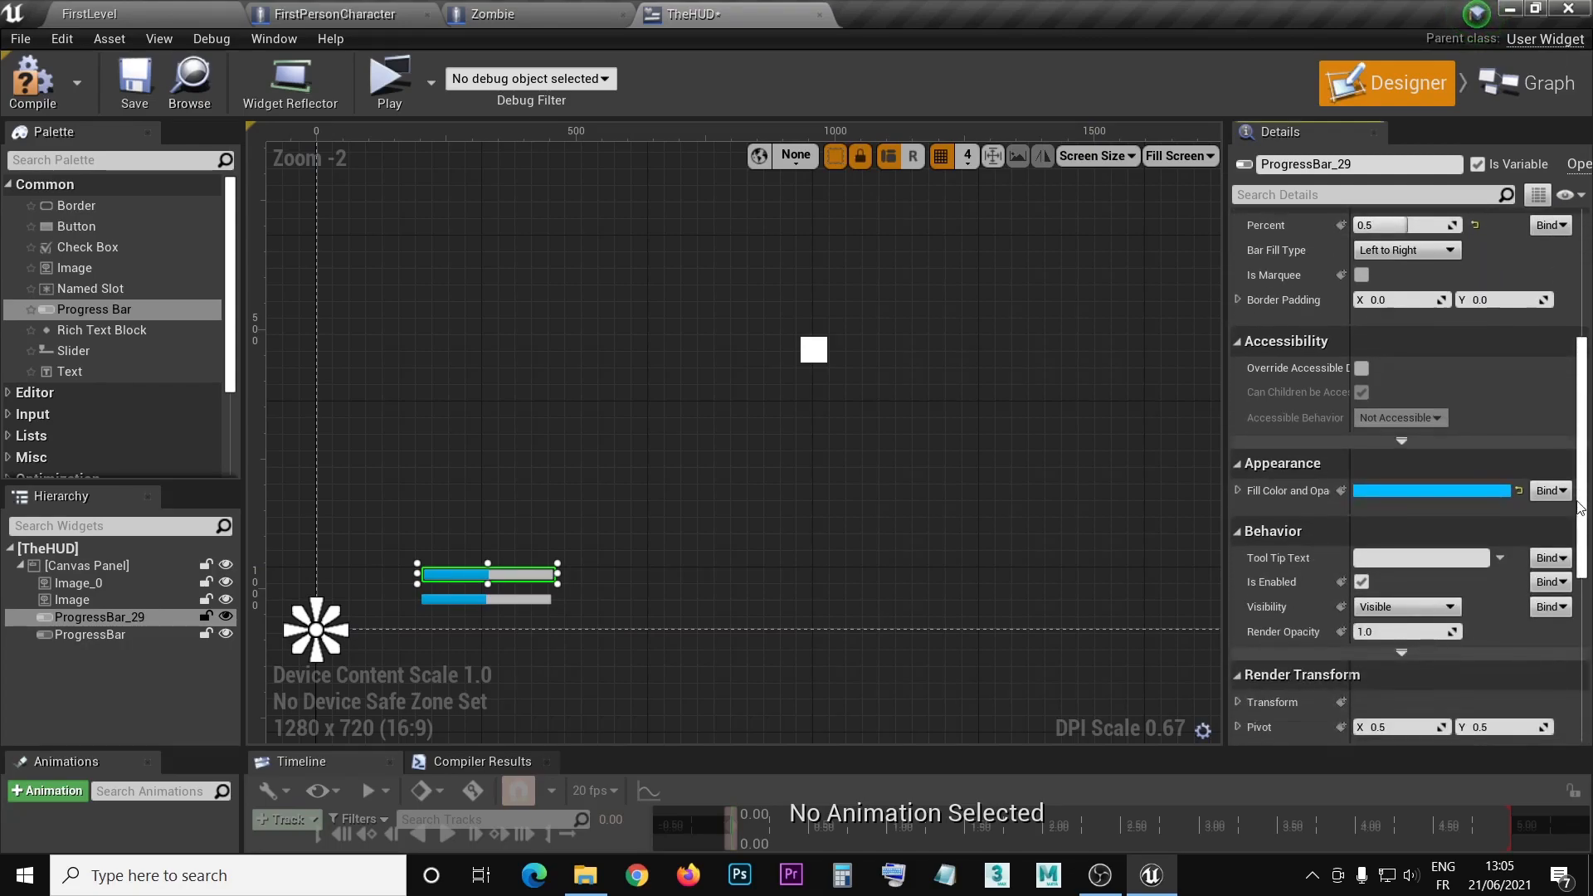
{"action": "left_click_drag", "start_coordinate": [1226, 498], "coordinate": [1101, 488]}
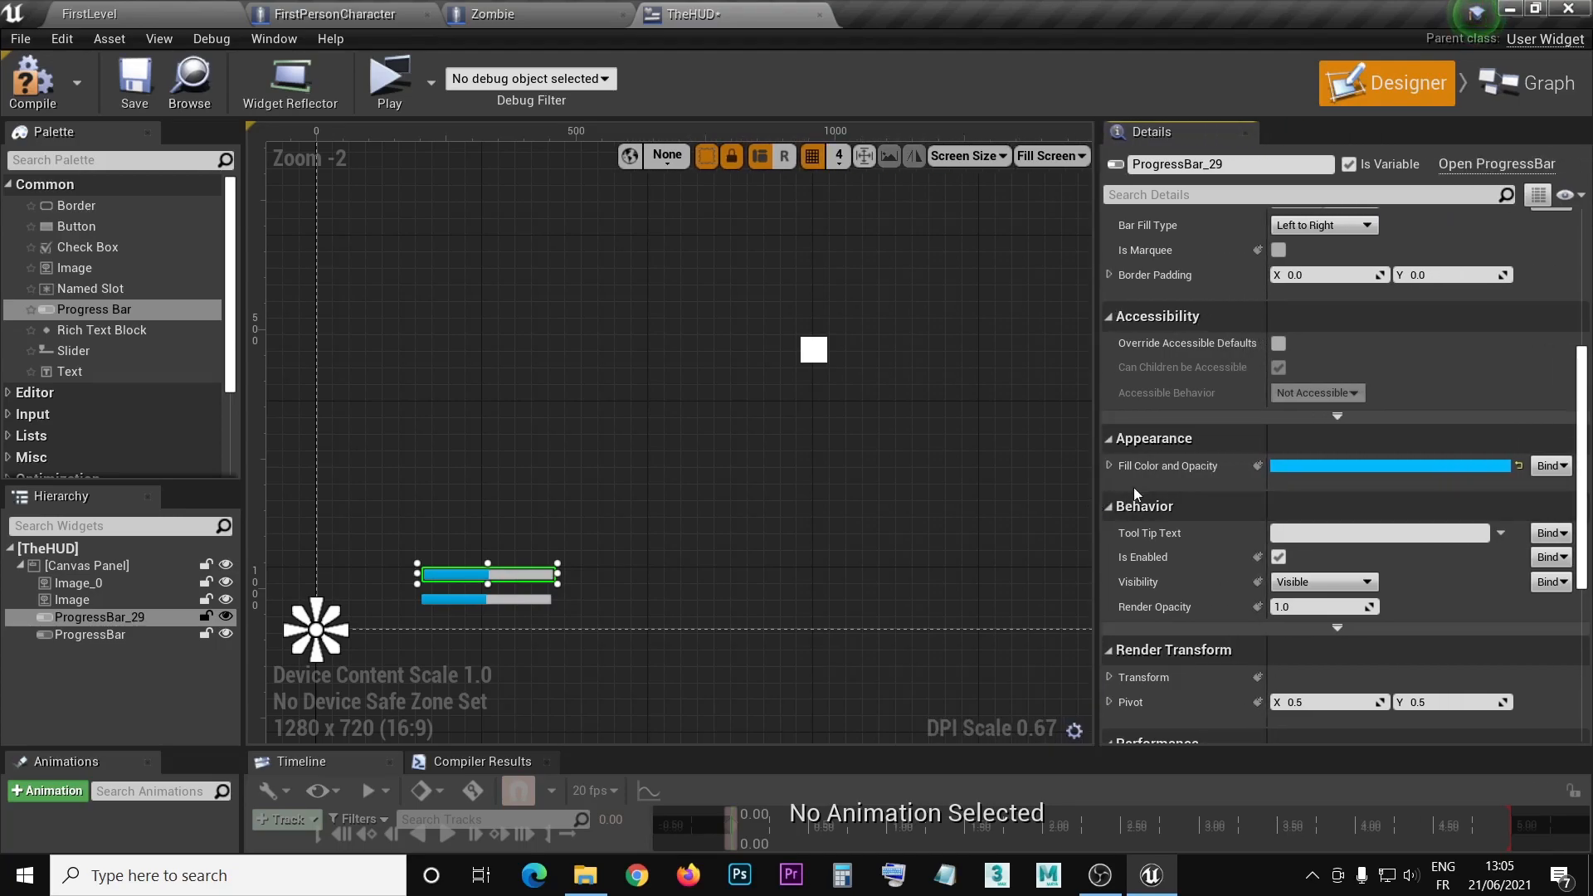
{"action": "left_click", "coordinate": [1357, 465]}
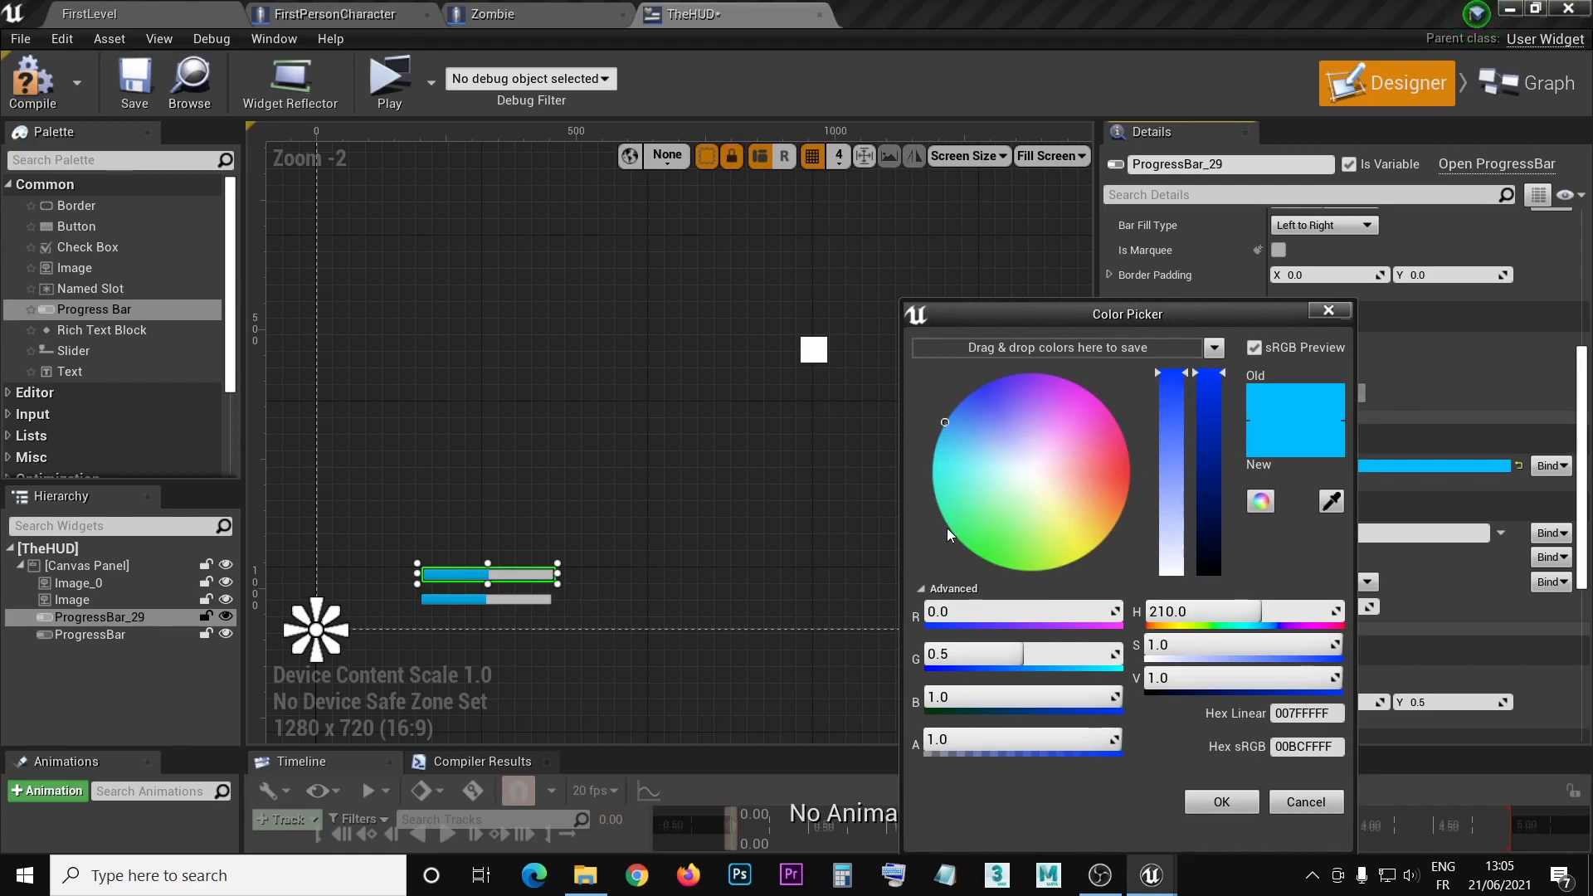
{"action": "left_click", "coordinate": [963, 541]}
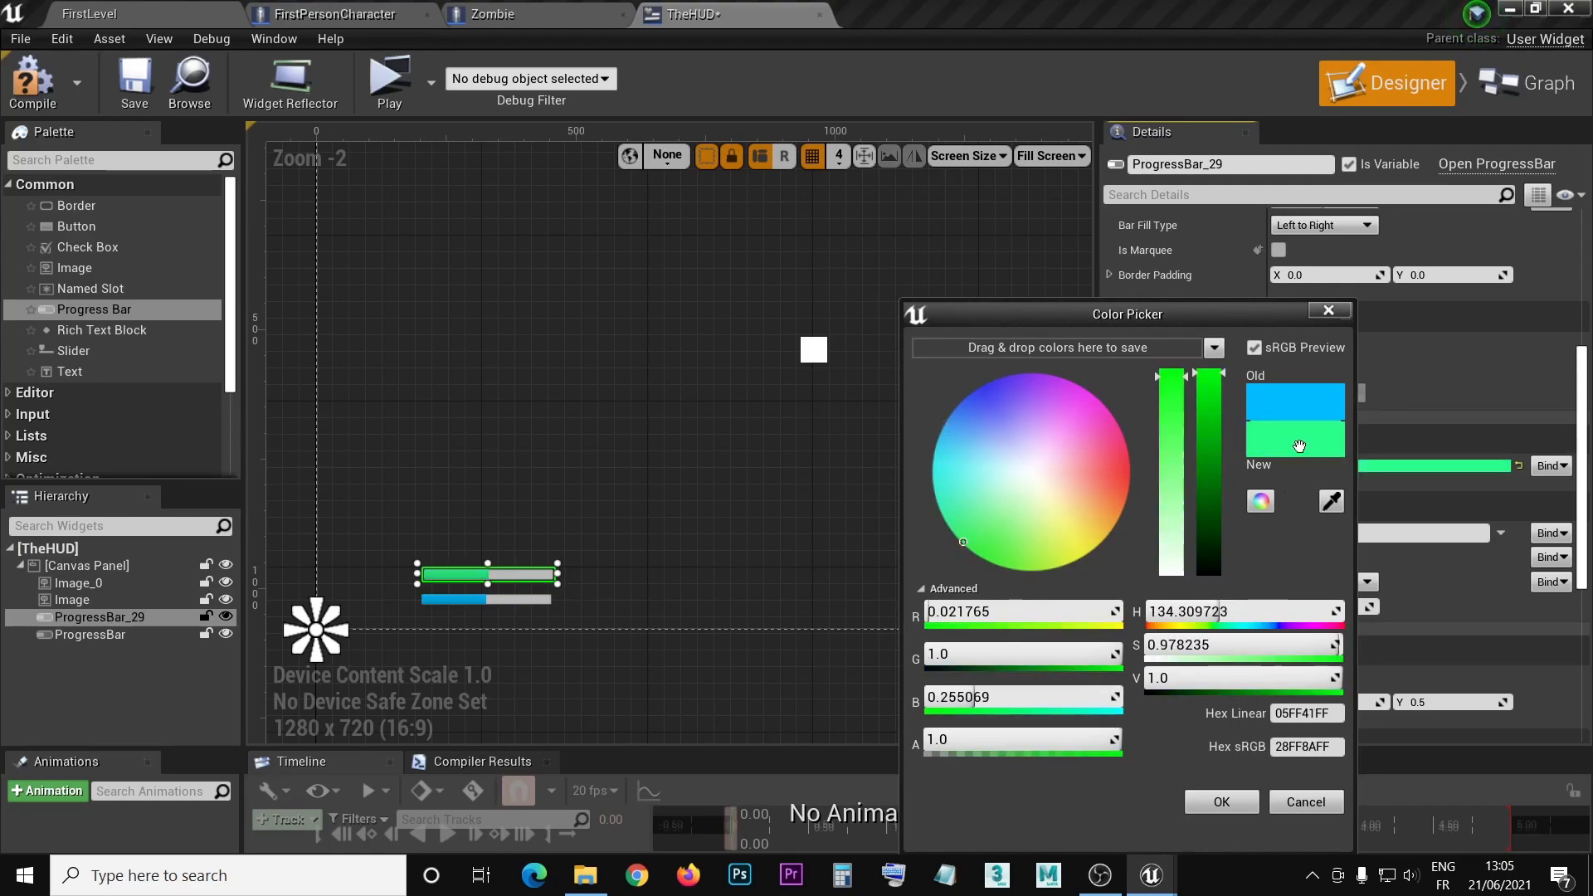
{"action": "left_click", "coordinate": [1221, 380]}
{"action": "mouse_move", "coordinate": [1221, 380]}
{"action": "left_mouse_down"}
{"action": "mouse_move", "coordinate": [1218, 442]}
{"action": "mouse_move", "coordinate": [1219, 399]}
{"action": "mouse_move", "coordinate": [1185, 369]}
{"action": "mouse_move", "coordinate": [1209, 397]}
{"action": "left_mouse_up"}
{"action": "left_click", "coordinate": [1185, 381]}
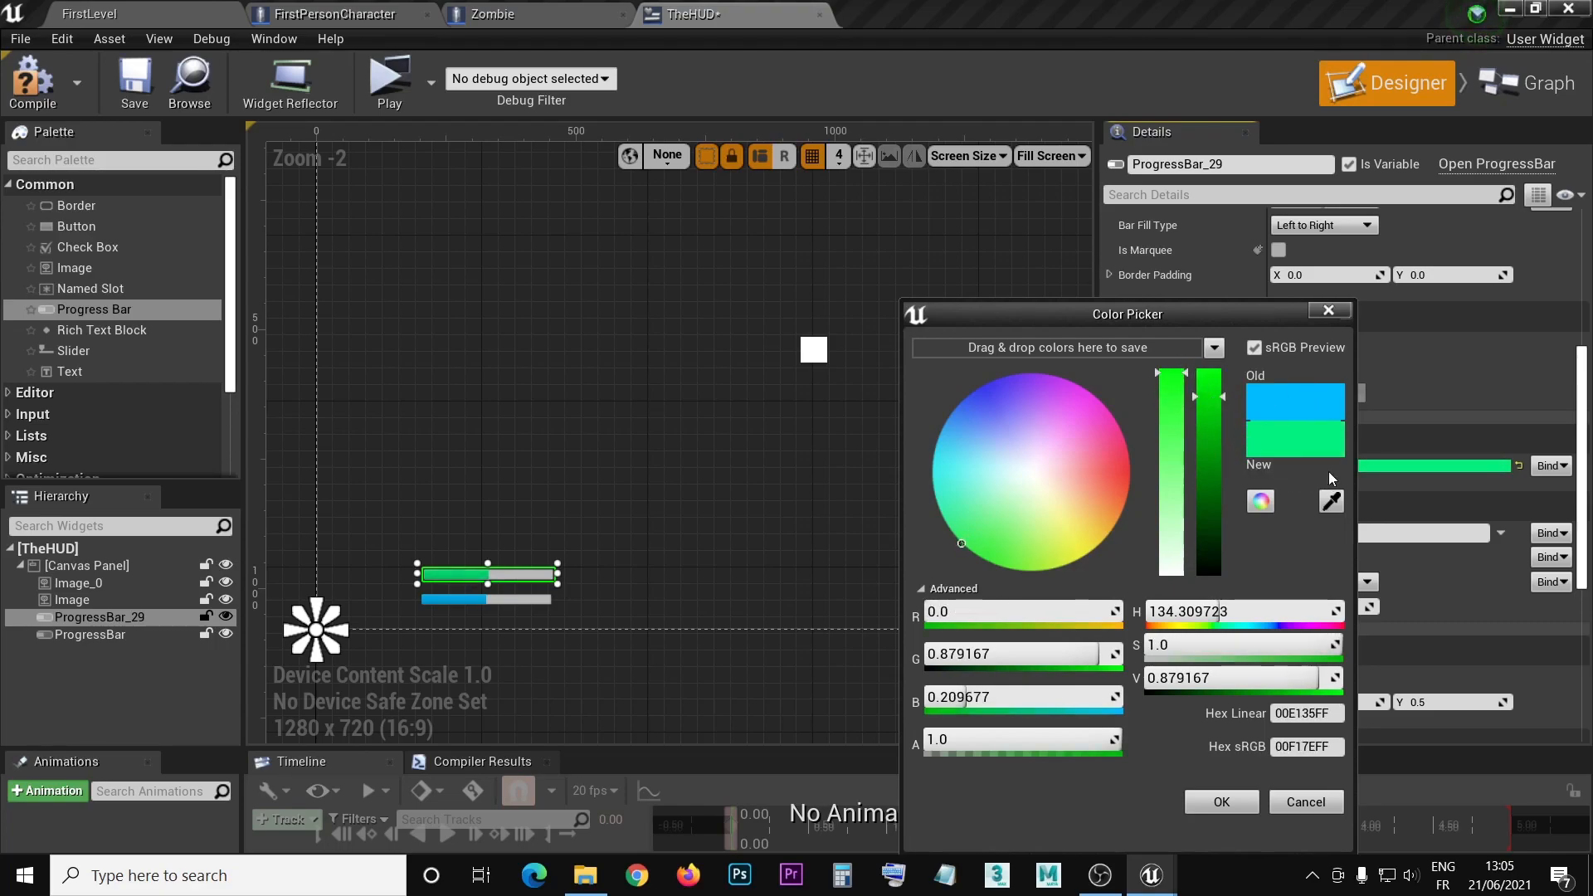
{"action": "left_click_drag", "start_coordinate": [1311, 444], "coordinate": [1054, 347]}
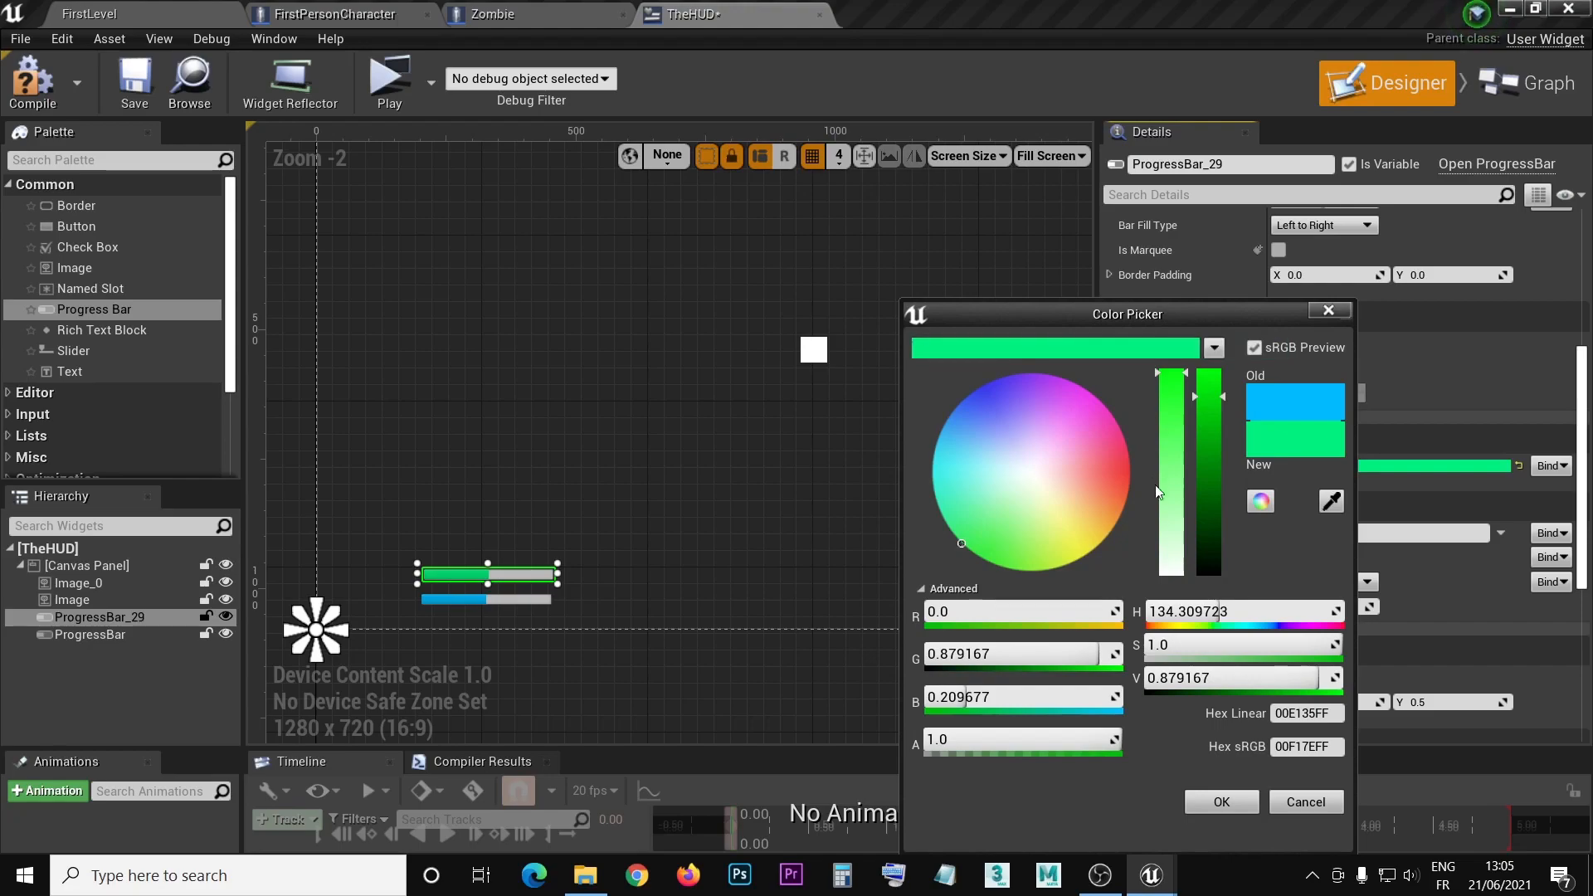
{"action": "left_click", "coordinate": [1235, 809]}
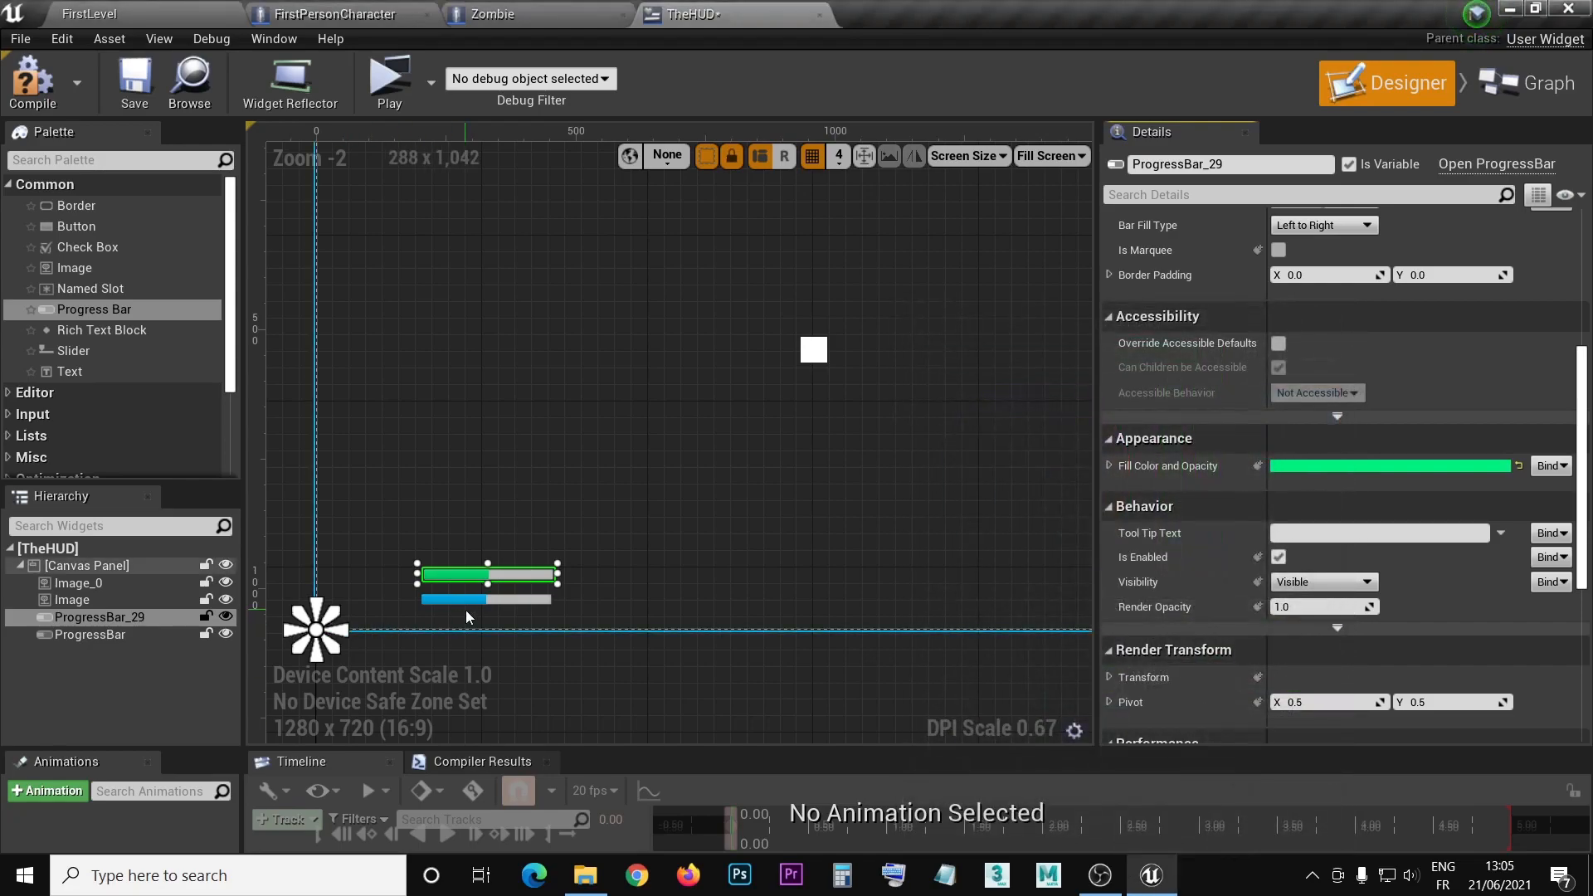
- Add a text widget to the left of the green progress bar, at about X 52, Y 956
{"action": "right_click_drag", "start_coordinate": [726, 674], "coordinate": [749, 605]}
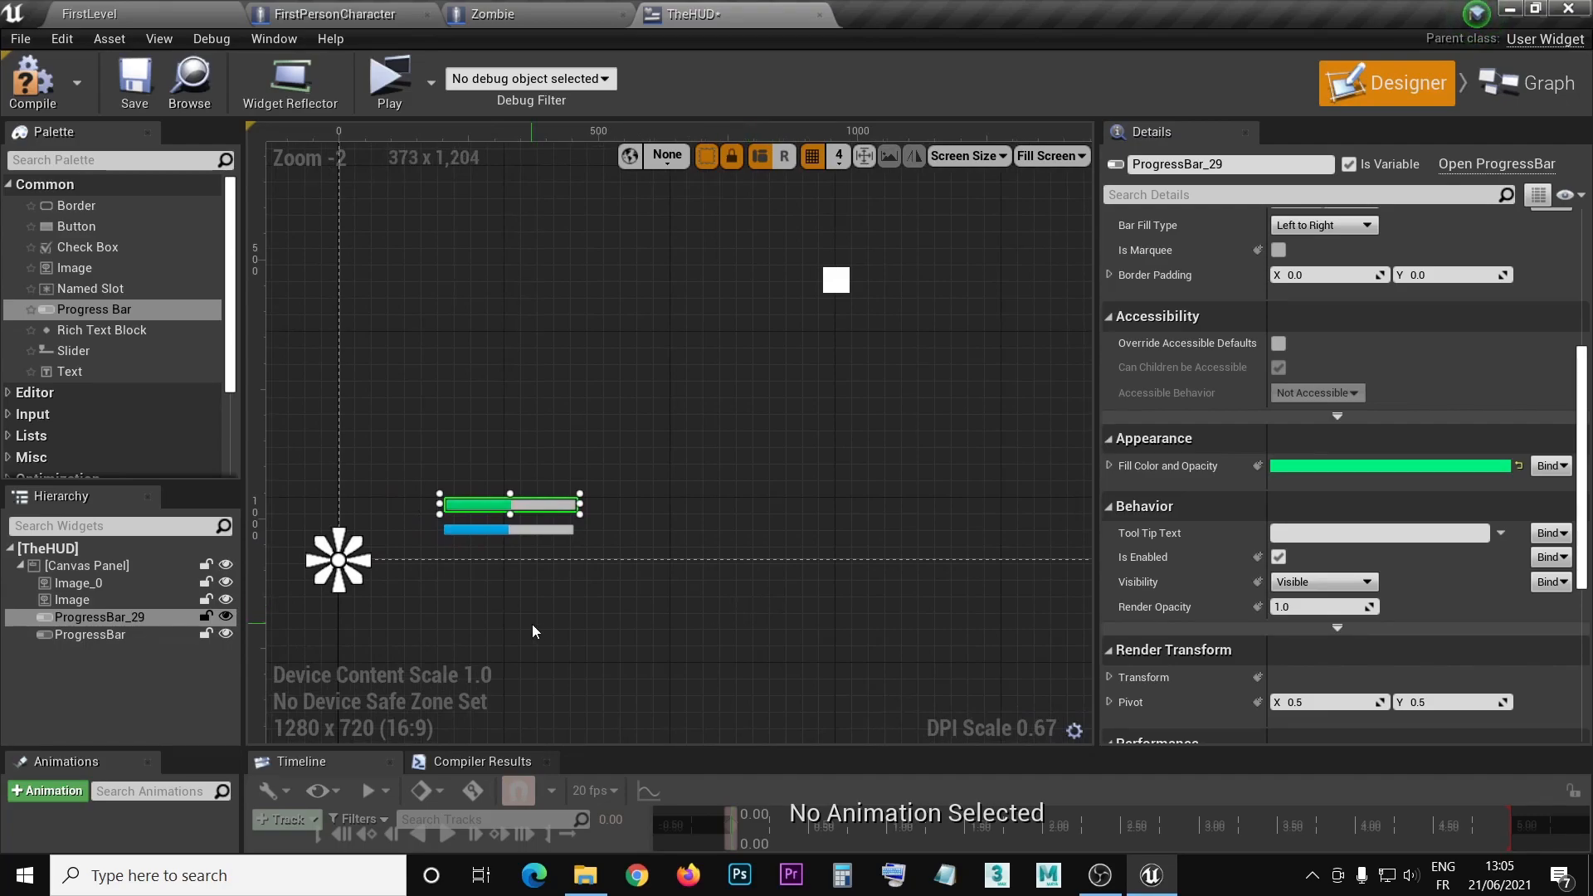
{"action": "left_click", "coordinate": [570, 412]}
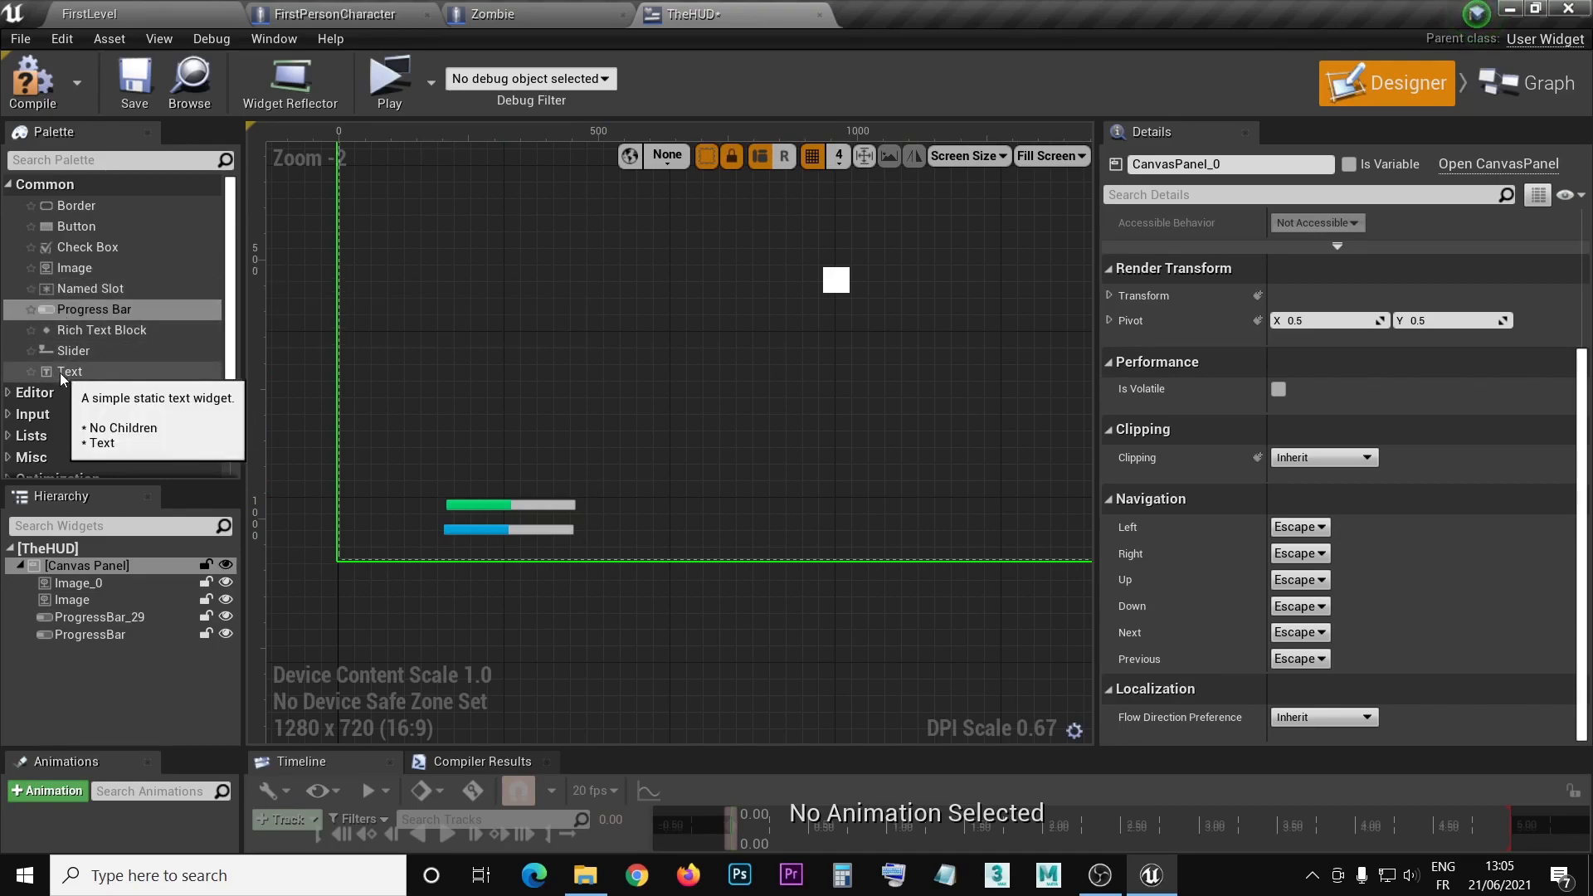
{"action": "left_click_drag", "start_coordinate": [62, 374], "coordinate": [405, 512]}
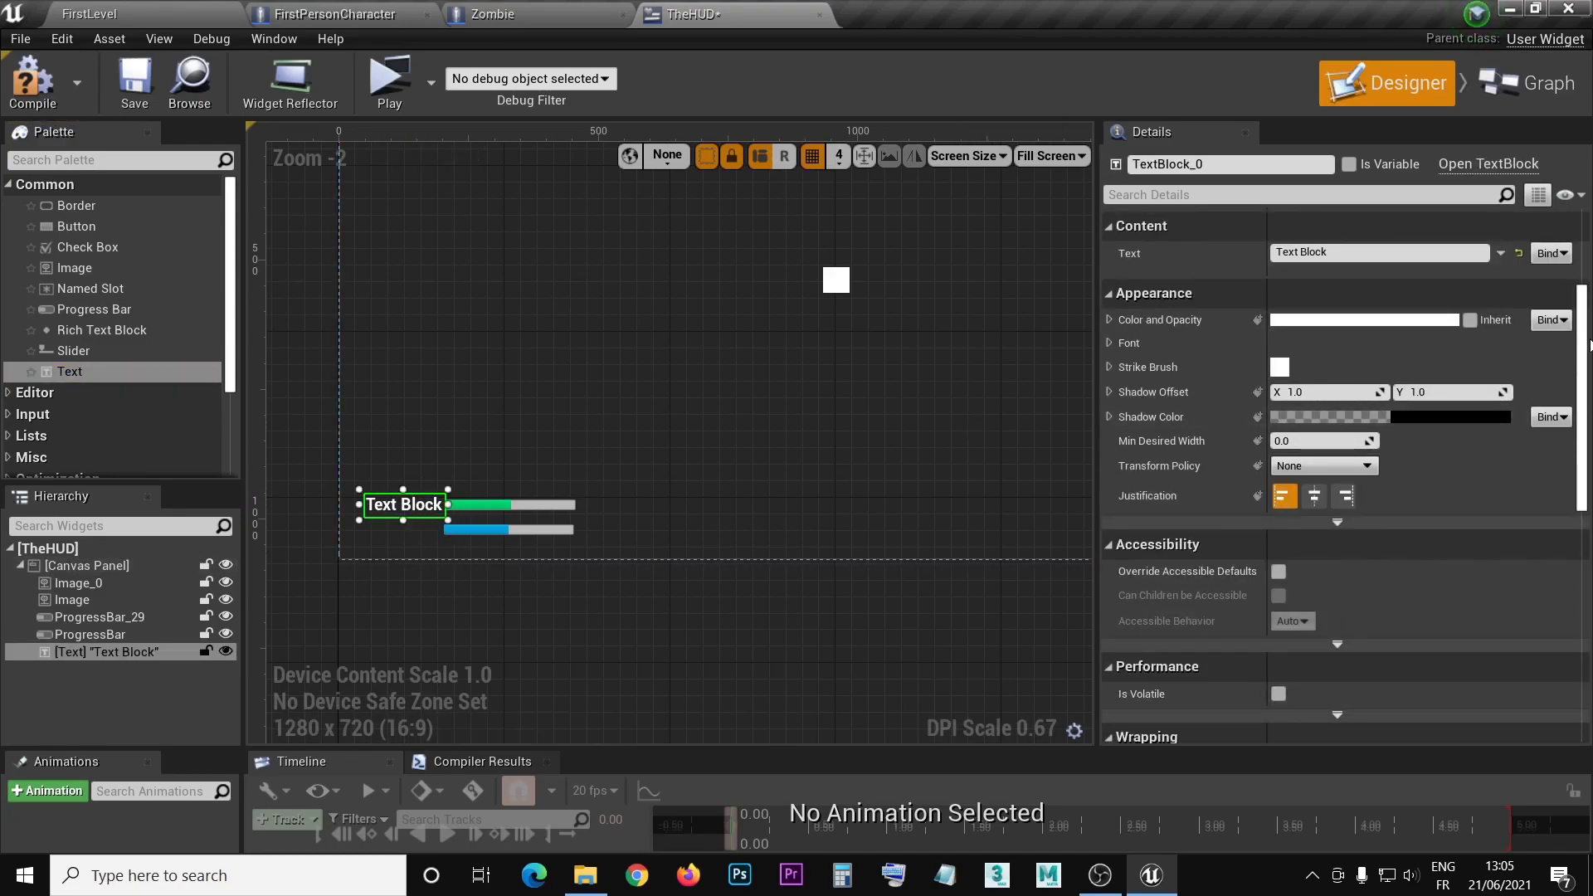
- Set the text block's font size to 19
{"action": "scroll", "coordinate": [1535, 458], "scroll_direction": "up", "scroll_amount": 5}
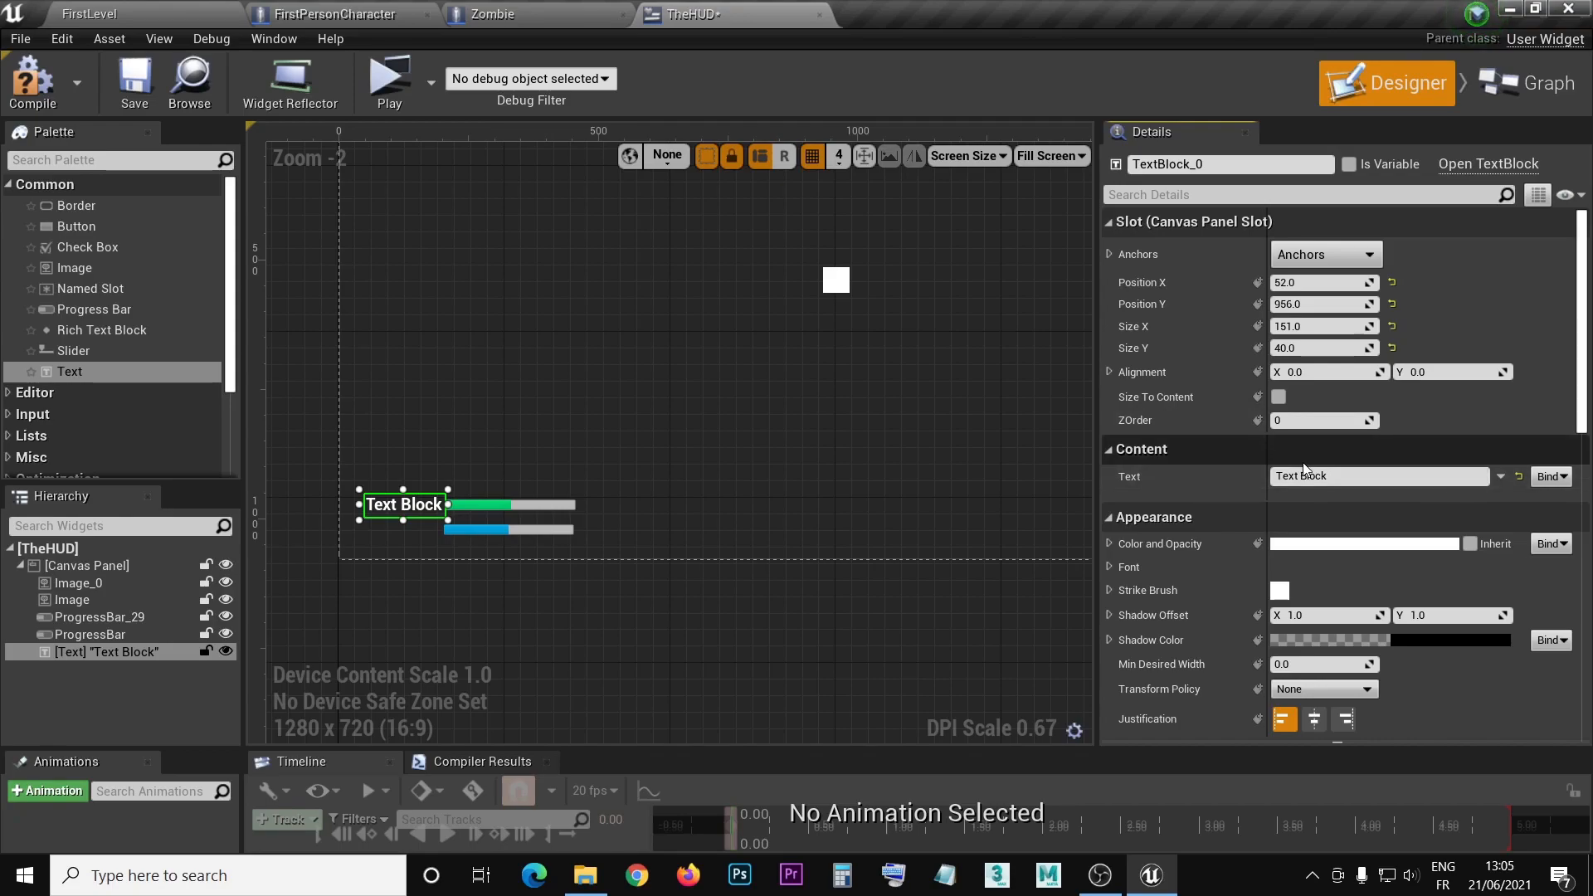
{"action": "scroll", "coordinate": [1303, 502], "scroll_direction": "down", "scroll_amount": 3}
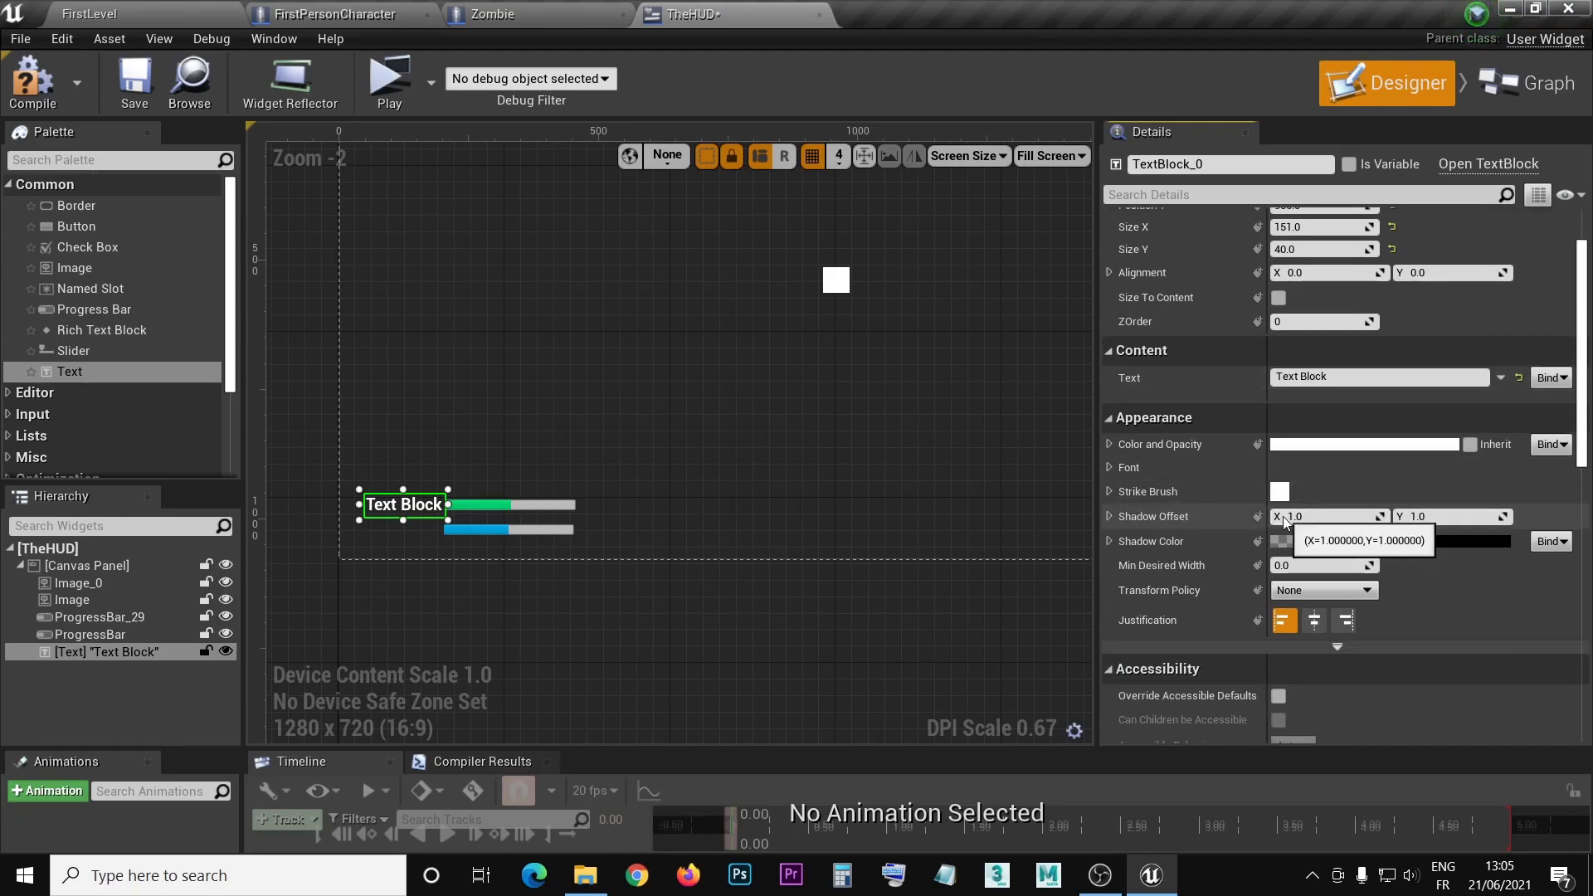
{"action": "scroll", "coordinate": [1285, 521], "scroll_direction": "down", "scroll_amount": 2}
{"action": "scroll", "coordinate": [1285, 523], "scroll_direction": "down", "scroll_amount": 2}
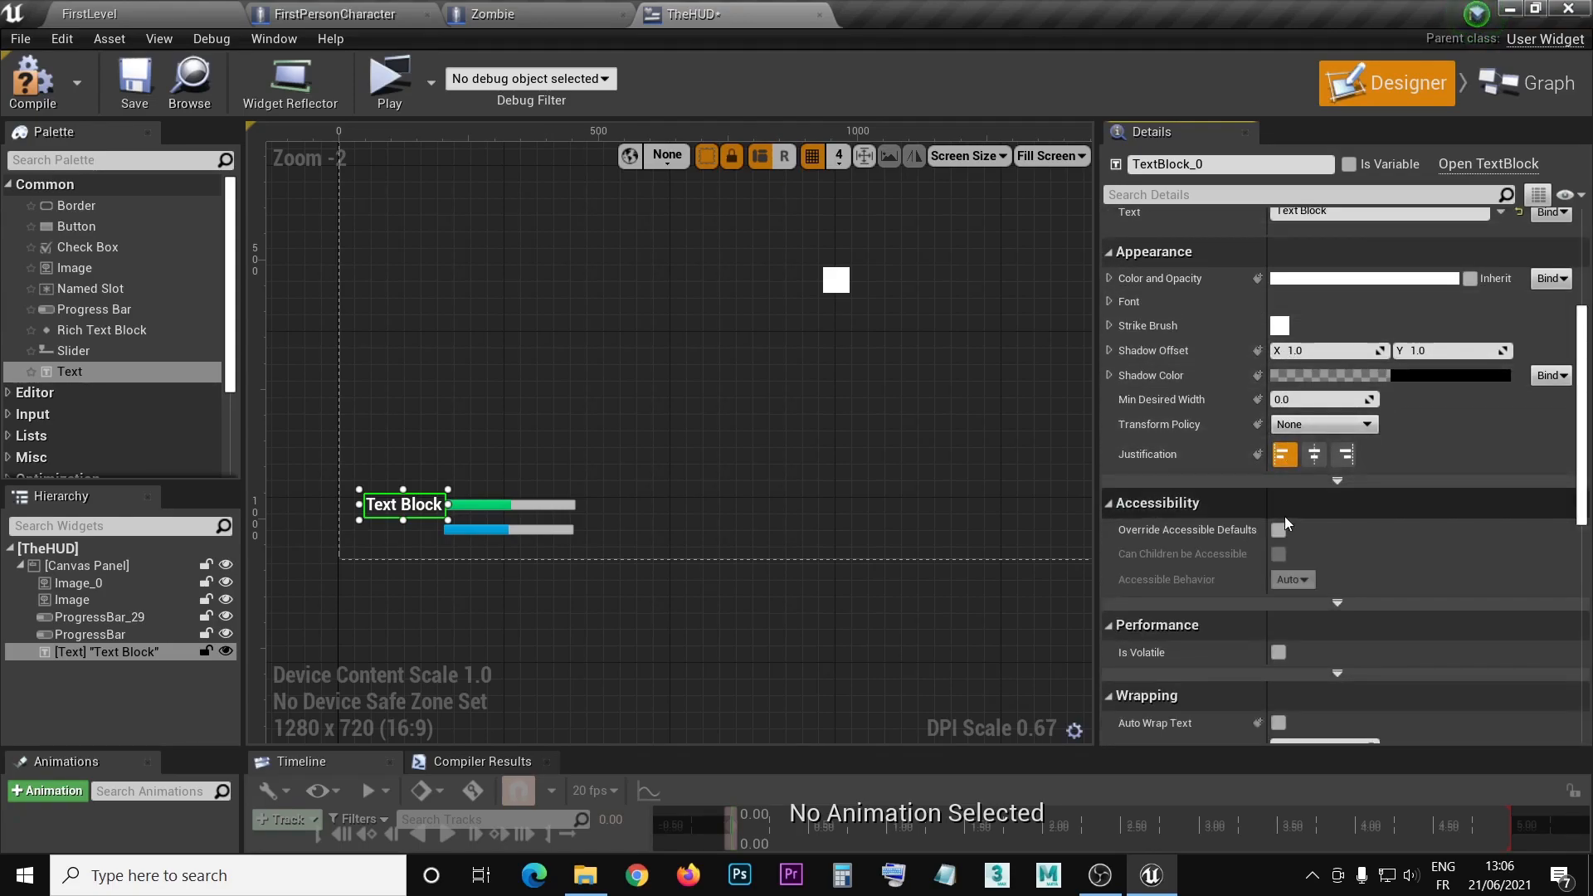
{"action": "scroll", "coordinate": [1284, 516], "scroll_direction": "up", "scroll_amount": 1}
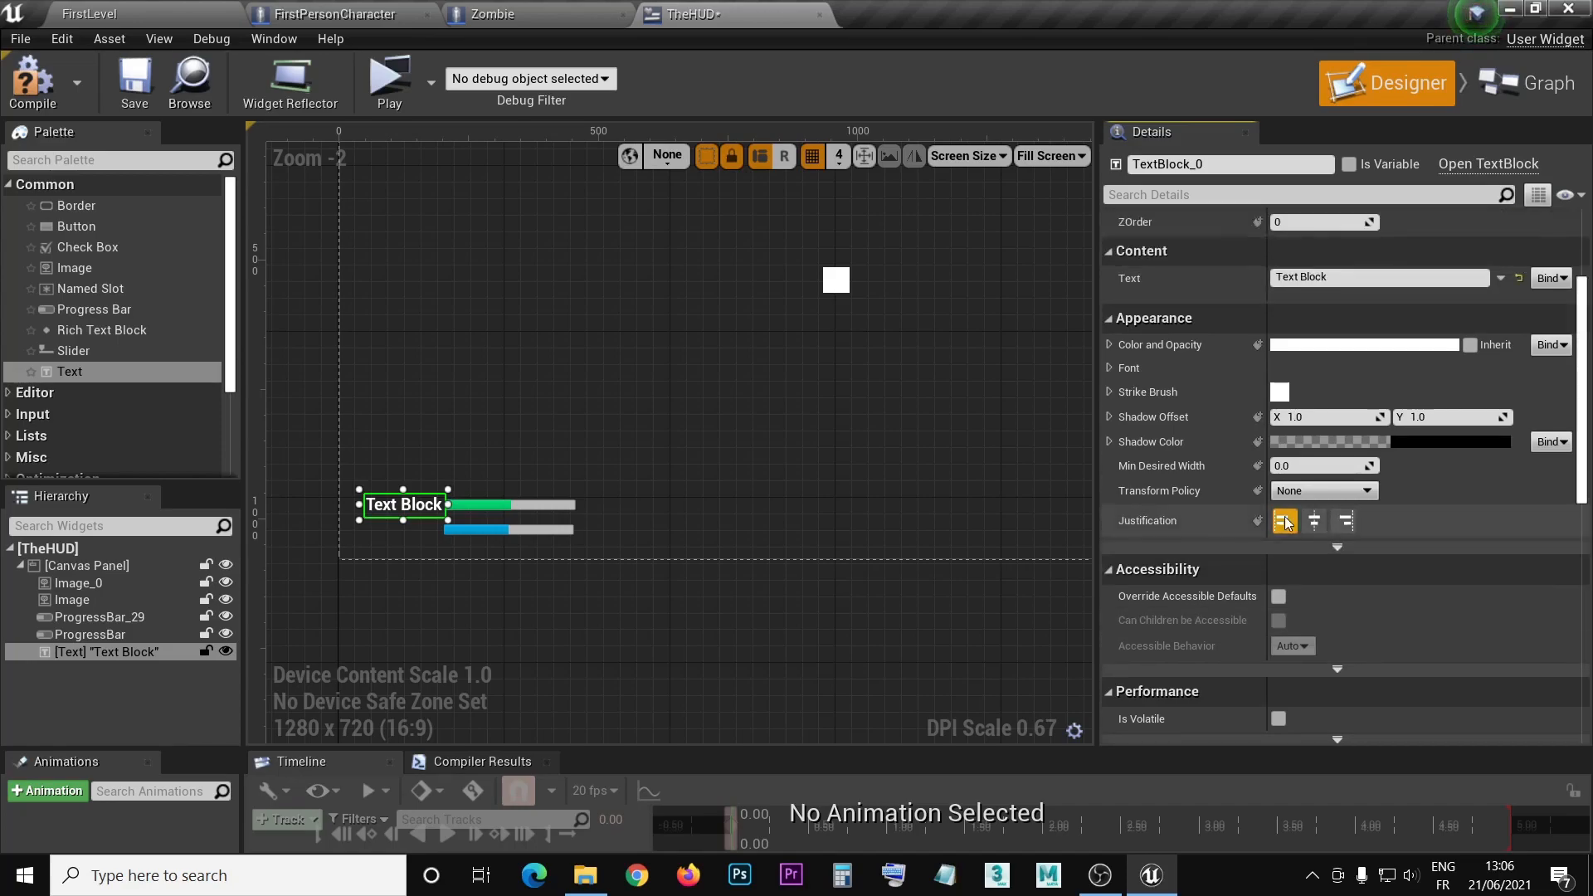
{"action": "left_click", "coordinate": [1110, 367]}
{"action": "left_click", "coordinate": [1315, 446]}
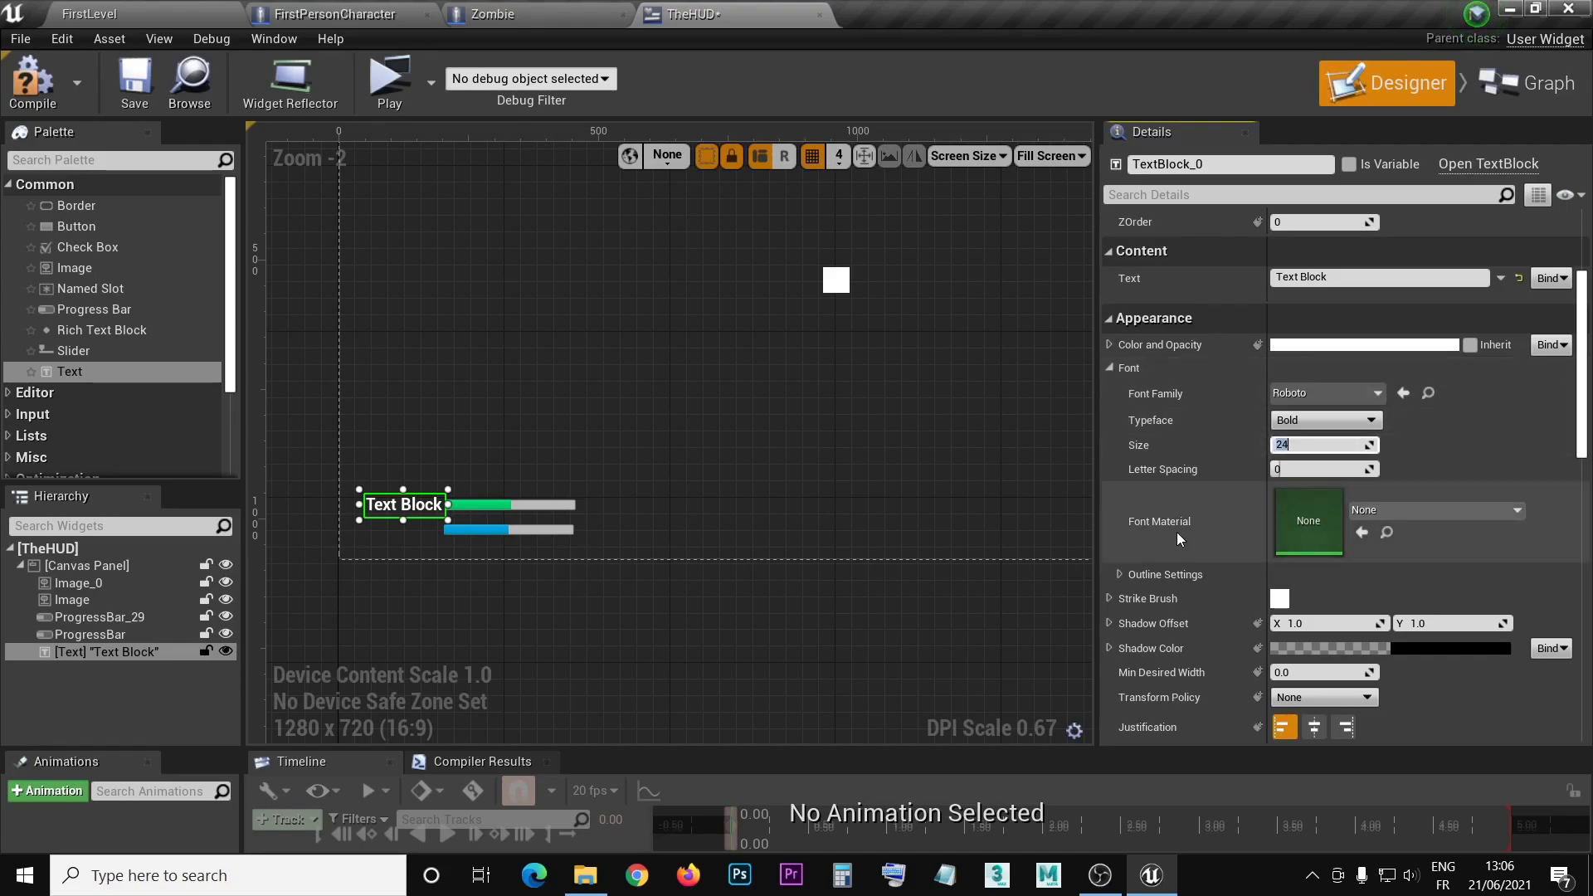
{"action": "type", "text": "19"}
{"action": "key", "text": "Return"}
- Enable Size To Content for the text block and move it up against the green bar's left end
{"action": "scroll", "coordinate": [1303, 547], "scroll_direction": "down", "scroll_amount": 2}
{"action": "scroll", "coordinate": [1299, 558], "scroll_direction": "down", "scroll_amount": 1}
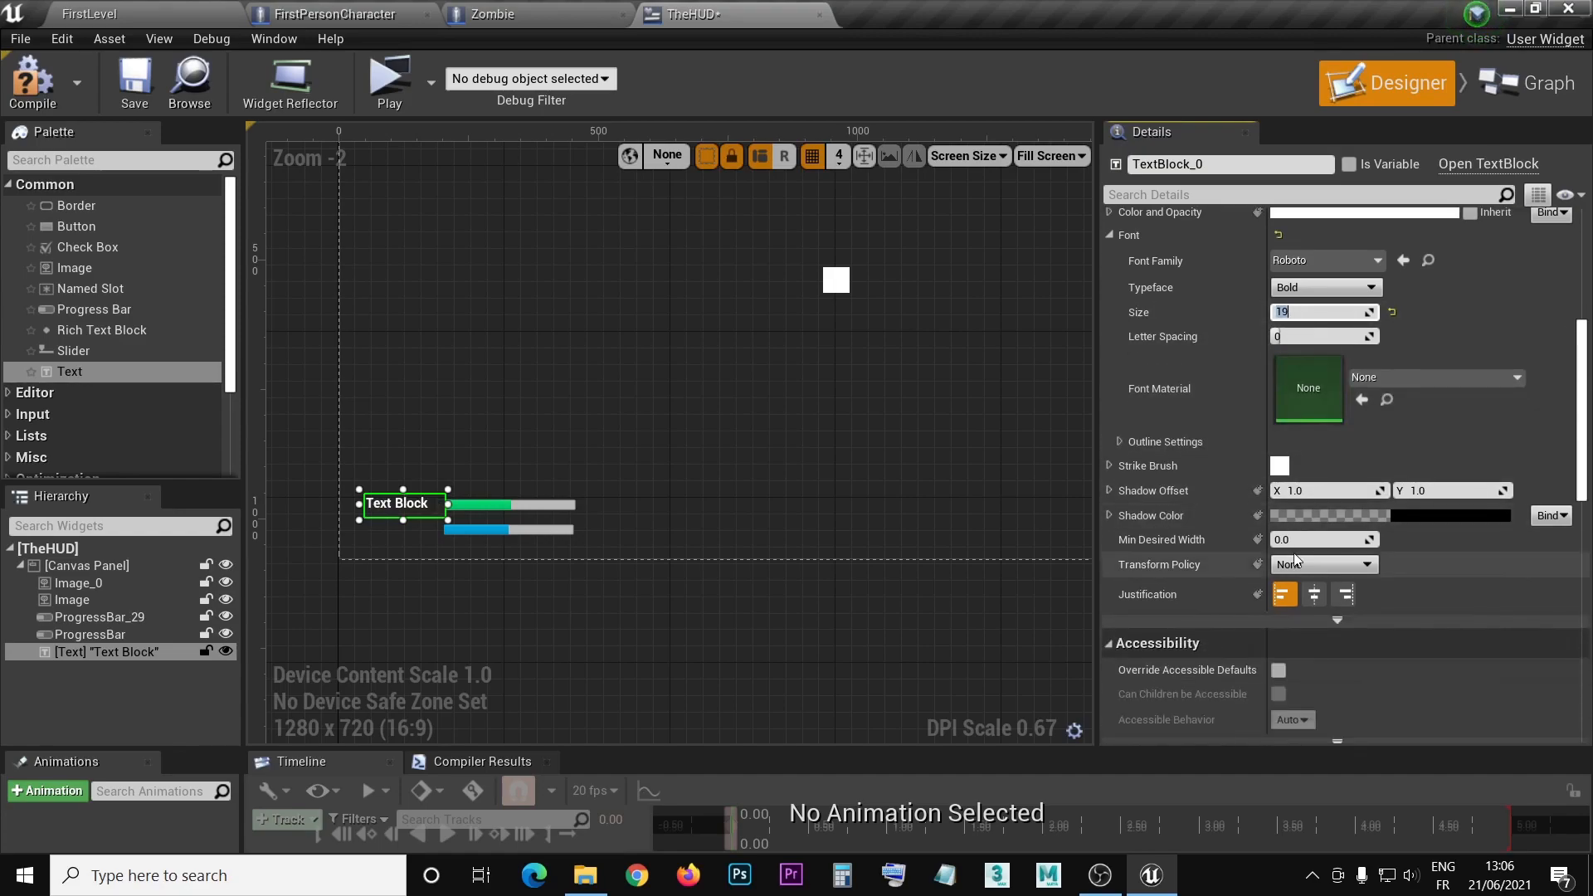
{"action": "scroll", "coordinate": [1303, 531], "scroll_direction": "up", "scroll_amount": 5}
{"action": "scroll", "coordinate": [1303, 536], "scroll_direction": "up", "scroll_amount": 2}
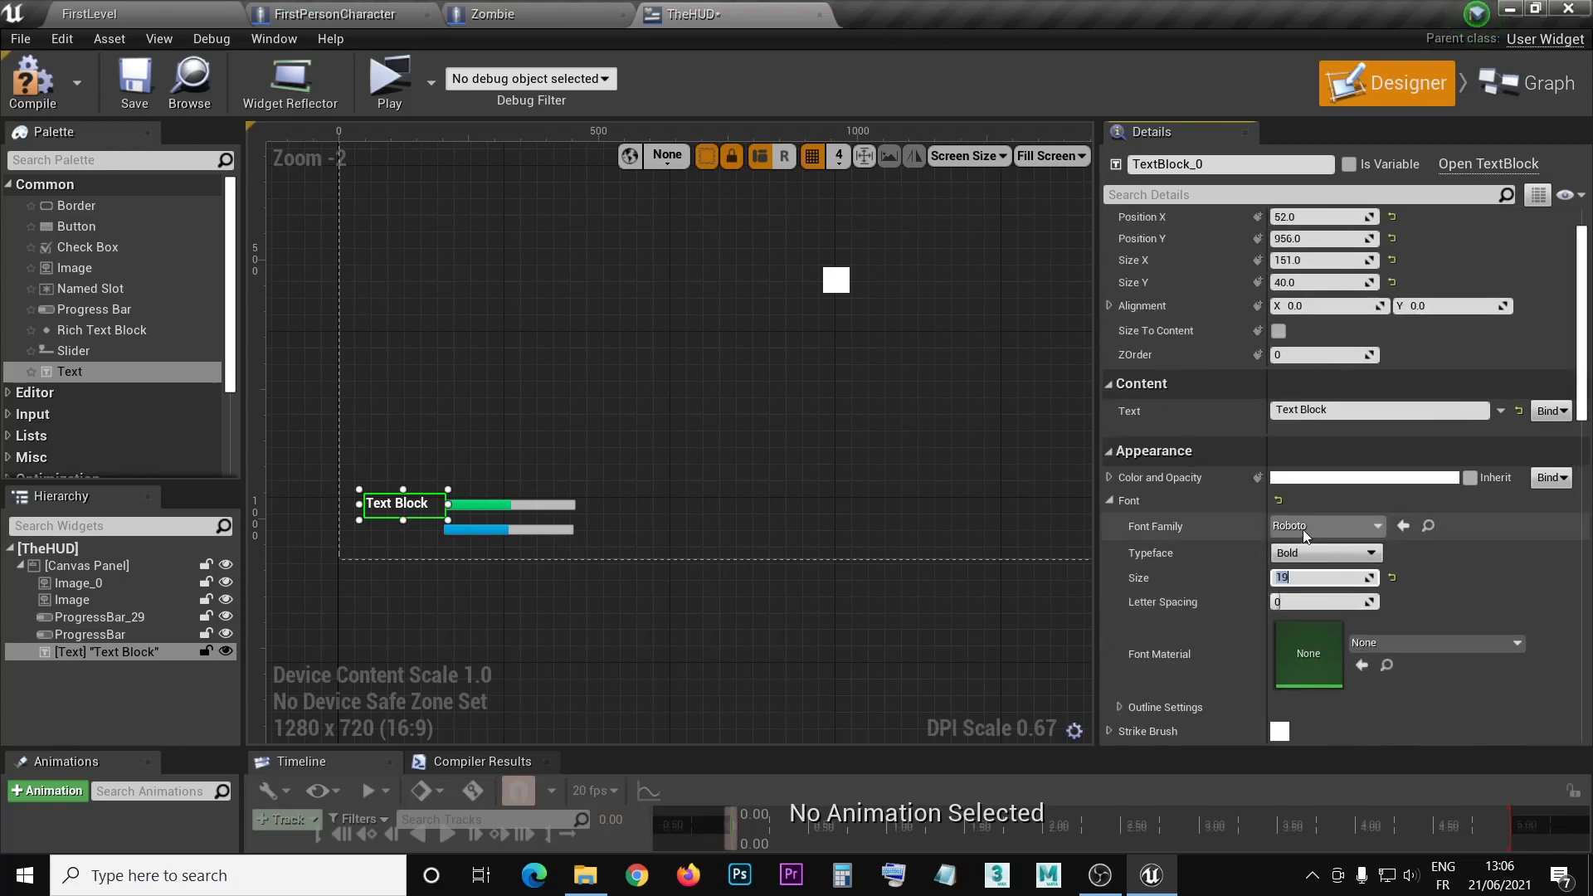
{"action": "left_click", "coordinate": [1279, 331]}
{"action": "scroll", "coordinate": [1351, 552], "scroll_direction": "down", "scroll_amount": 4}
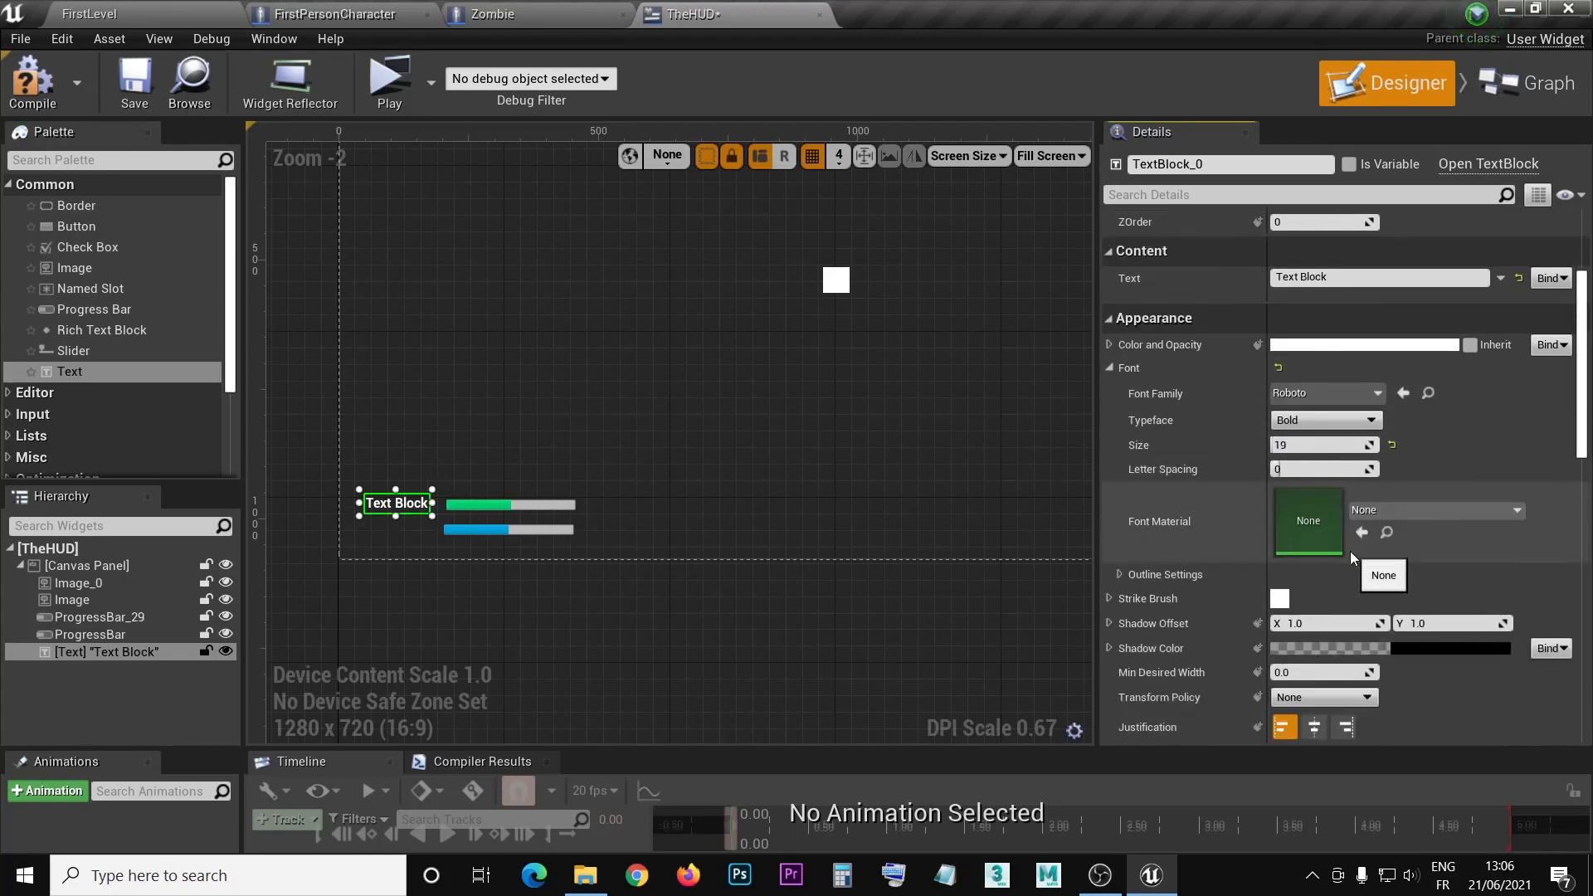
{"action": "scroll", "coordinate": [1351, 551], "scroll_direction": "down", "scroll_amount": 3}
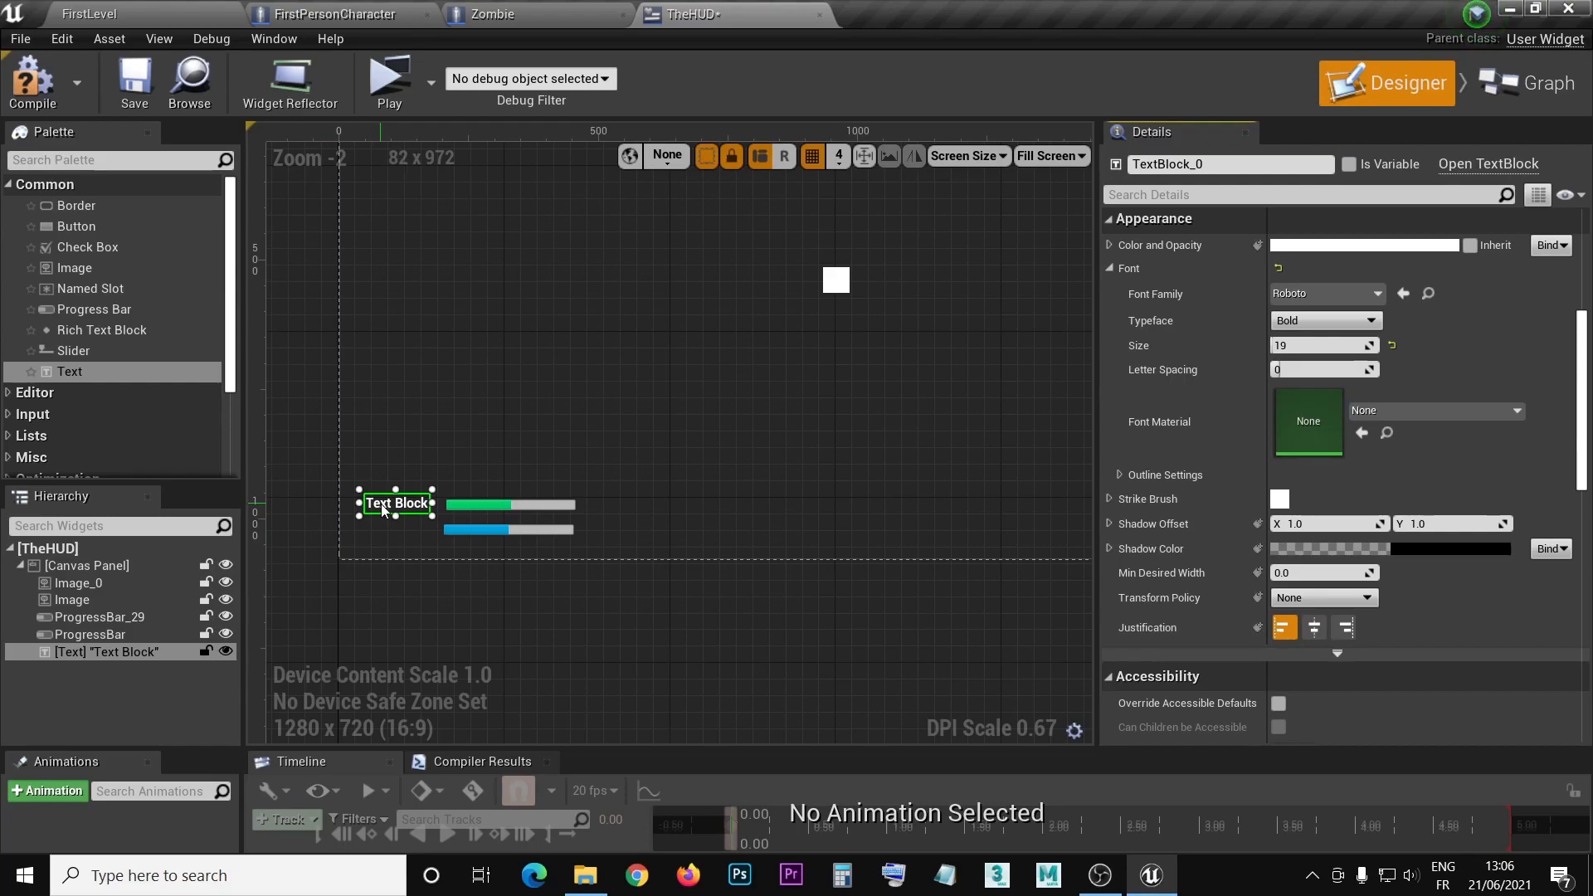
{"action": "left_click_drag", "start_coordinate": [381, 505], "coordinate": [401, 512]}
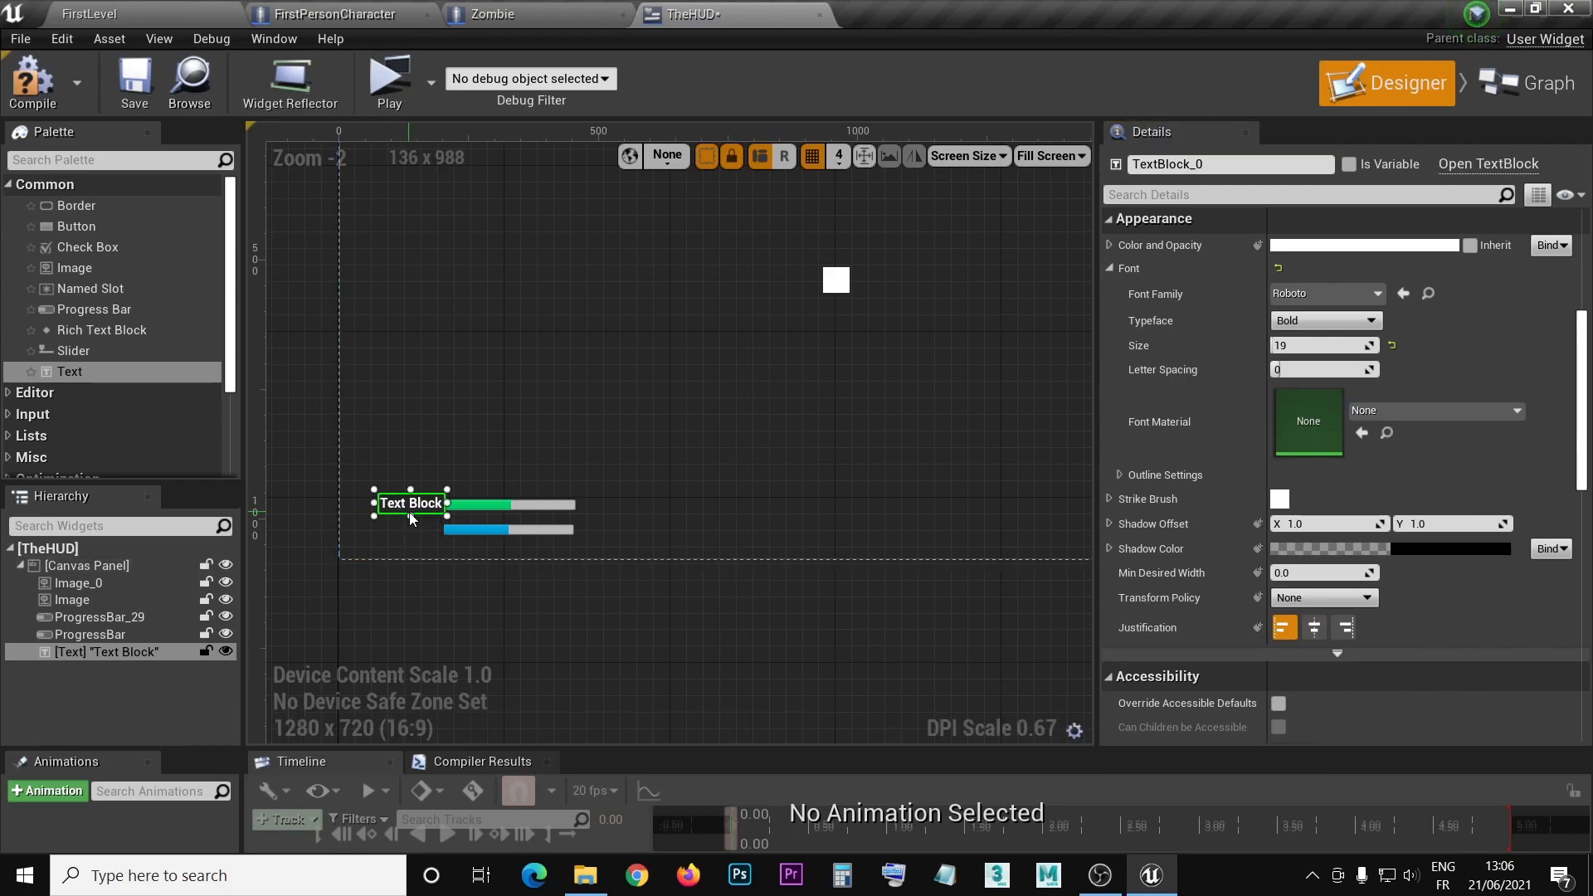
- Duplicate the text block and place the copy directly left of the blue progress bar
{"action": "left_click", "coordinate": [78, 654]}
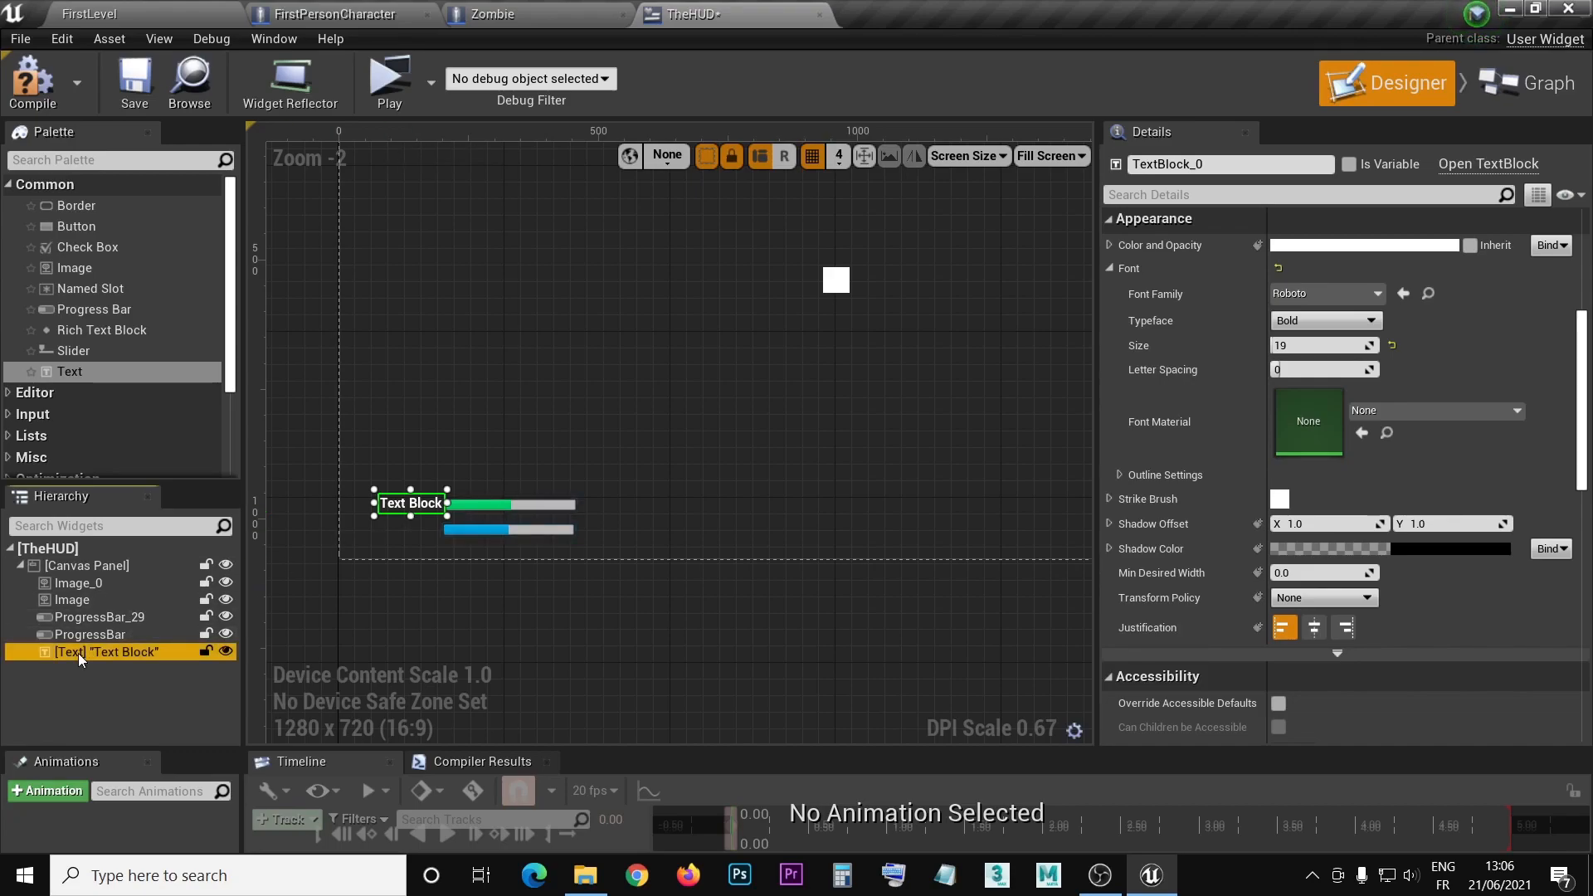
{"action": "key", "text": "ctrl+d"}
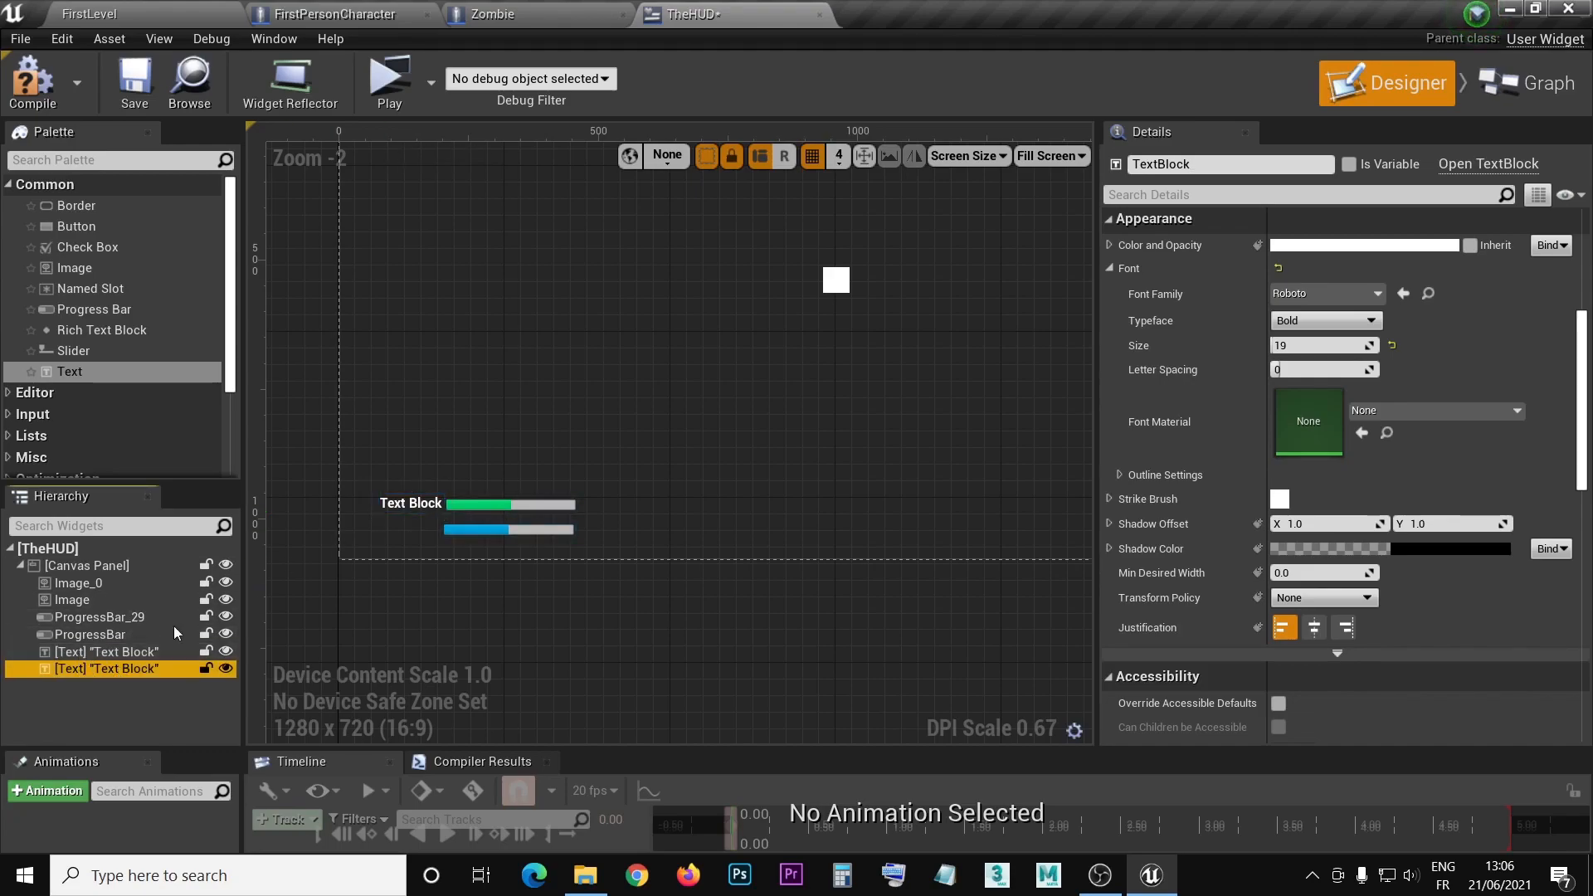
{"action": "right_click_drag", "start_coordinate": [543, 298], "coordinate": [569, 456]}
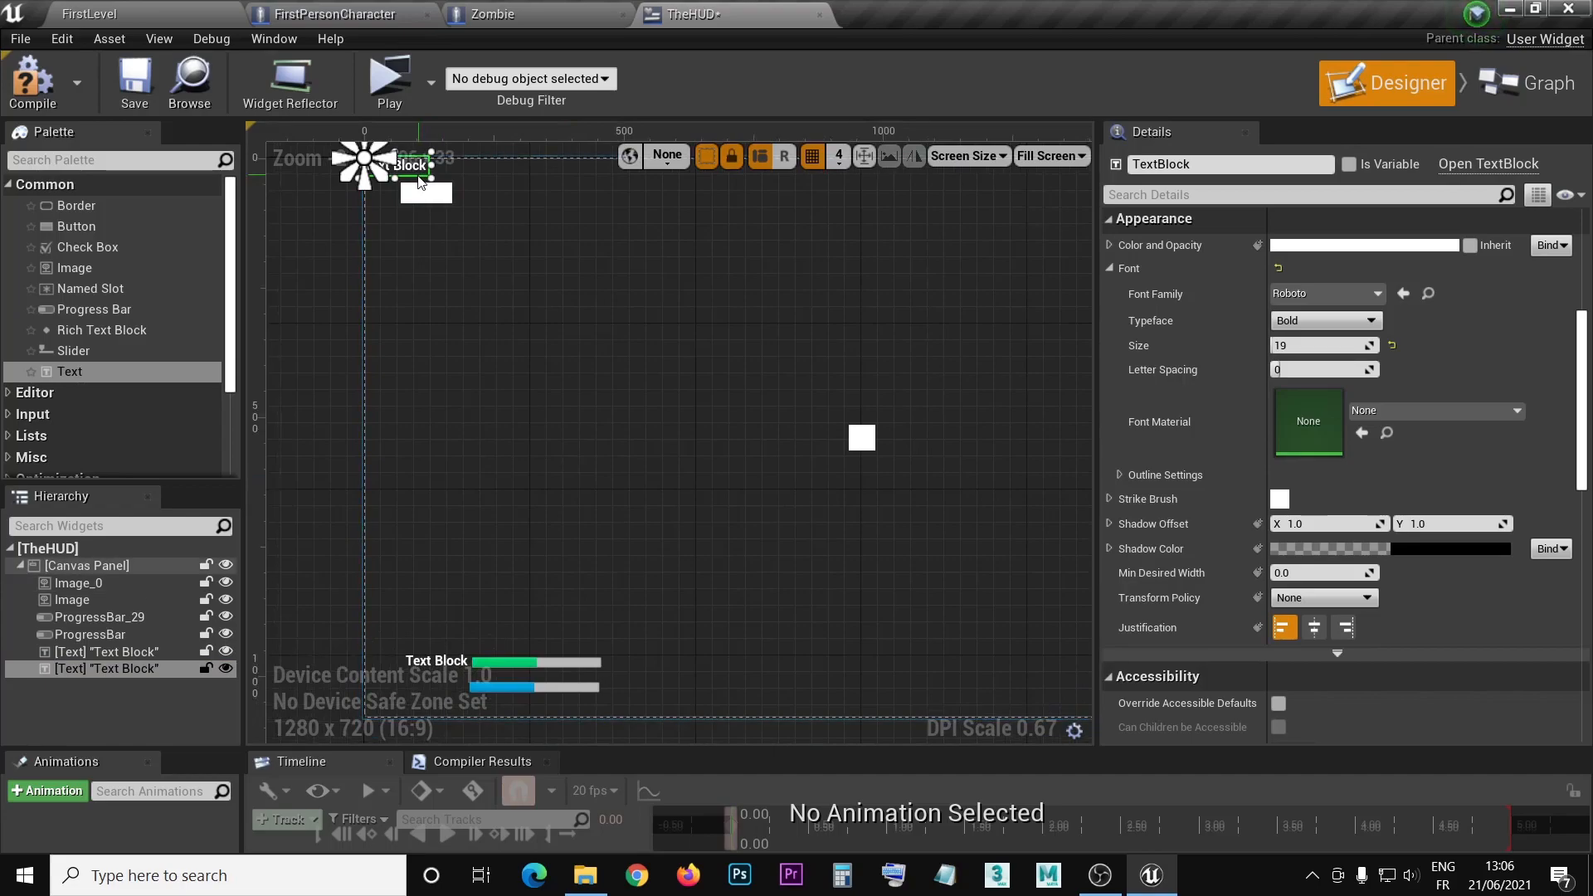
{"action": "left_click_drag", "start_coordinate": [419, 168], "coordinate": [473, 610]}
{"action": "right_click_drag", "start_coordinate": [473, 610], "coordinate": [556, 407]}
{"action": "left_click_drag", "start_coordinate": [556, 407], "coordinate": [526, 485]}
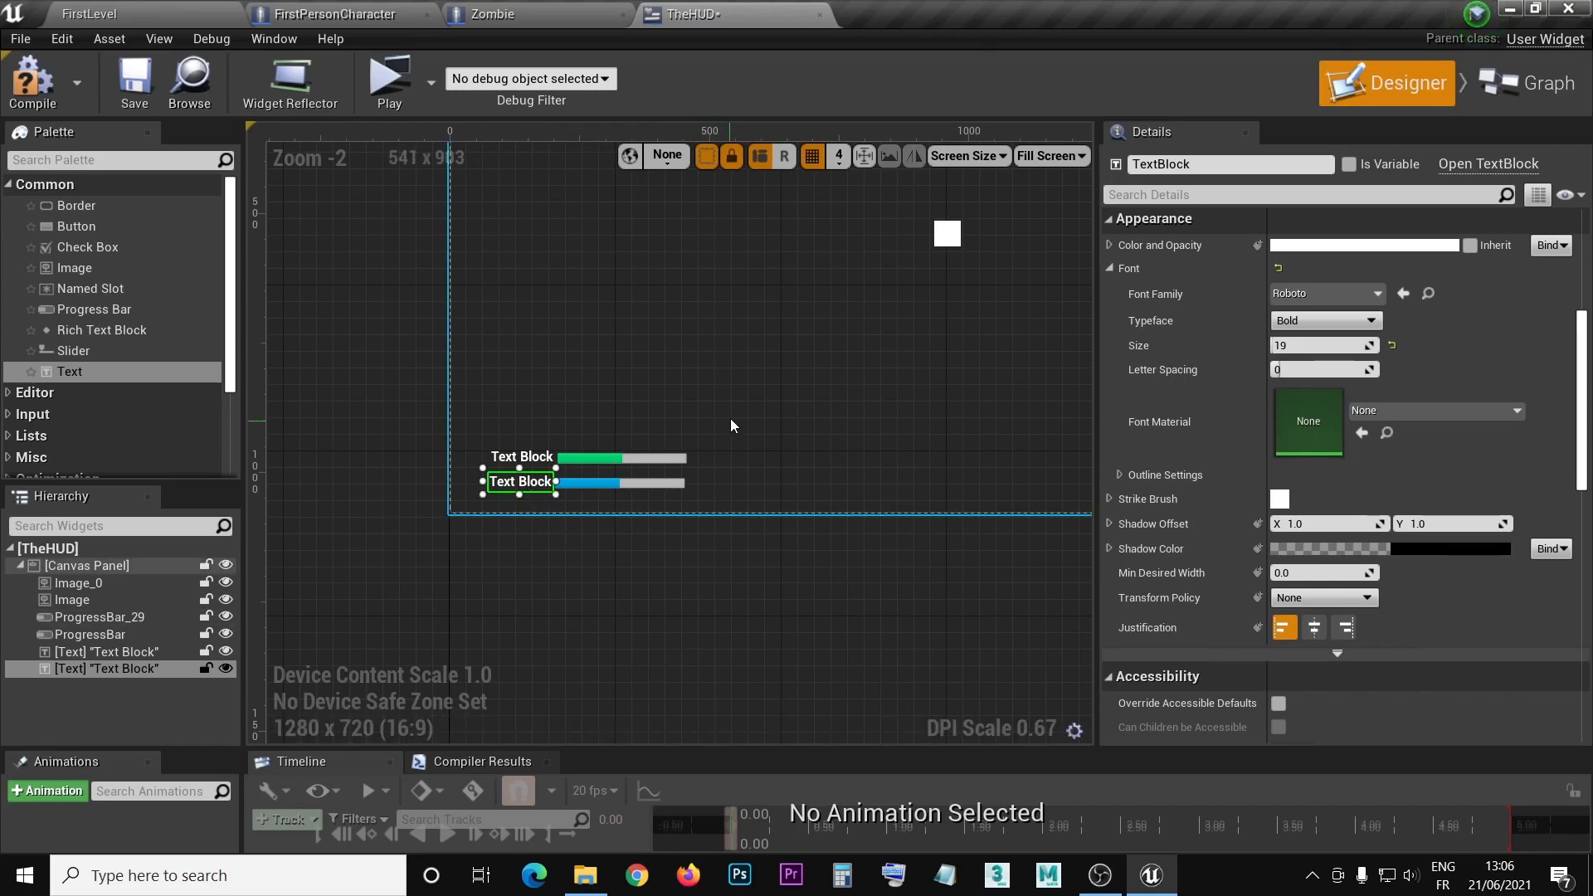
- Add two image widgets at the left ends of the text blocks, one on each progress bar row
{"action": "right_click_drag", "start_coordinate": [730, 421], "coordinate": [707, 413]}
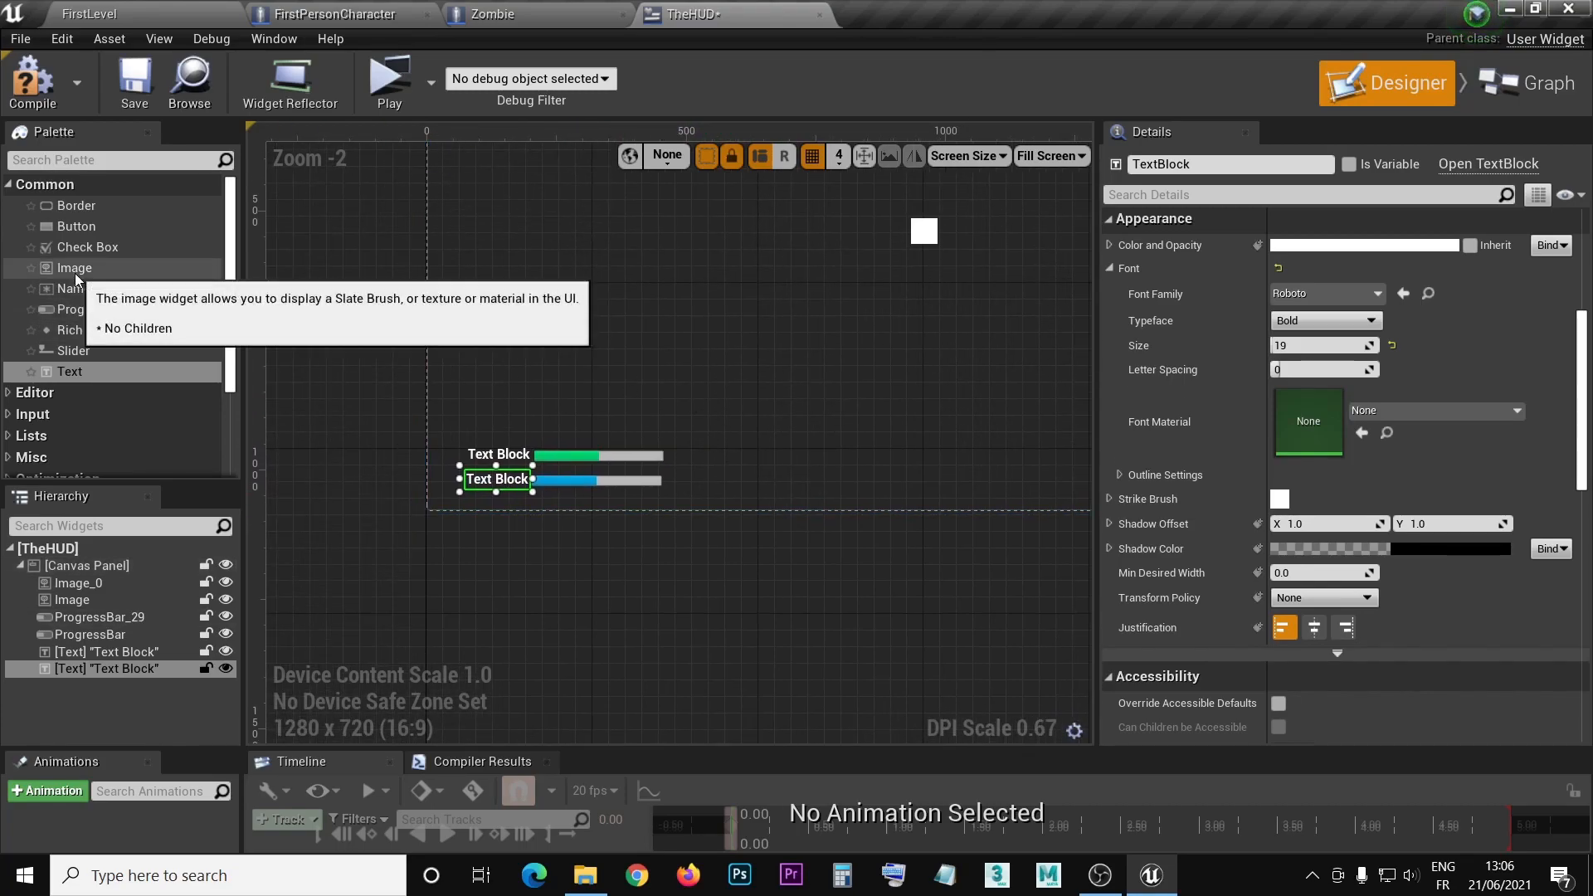
{"action": "left_click_drag", "start_coordinate": [75, 272], "coordinate": [366, 383]}
{"action": "left_click_drag", "start_coordinate": [439, 453], "coordinate": [434, 477]}
- Shift both text blocks and both progress bars together to the right, clear of the two images
{"action": "left_click", "coordinate": [517, 461]}
{"action": "left_click", "coordinate": [604, 456], "text": "ctrl"}
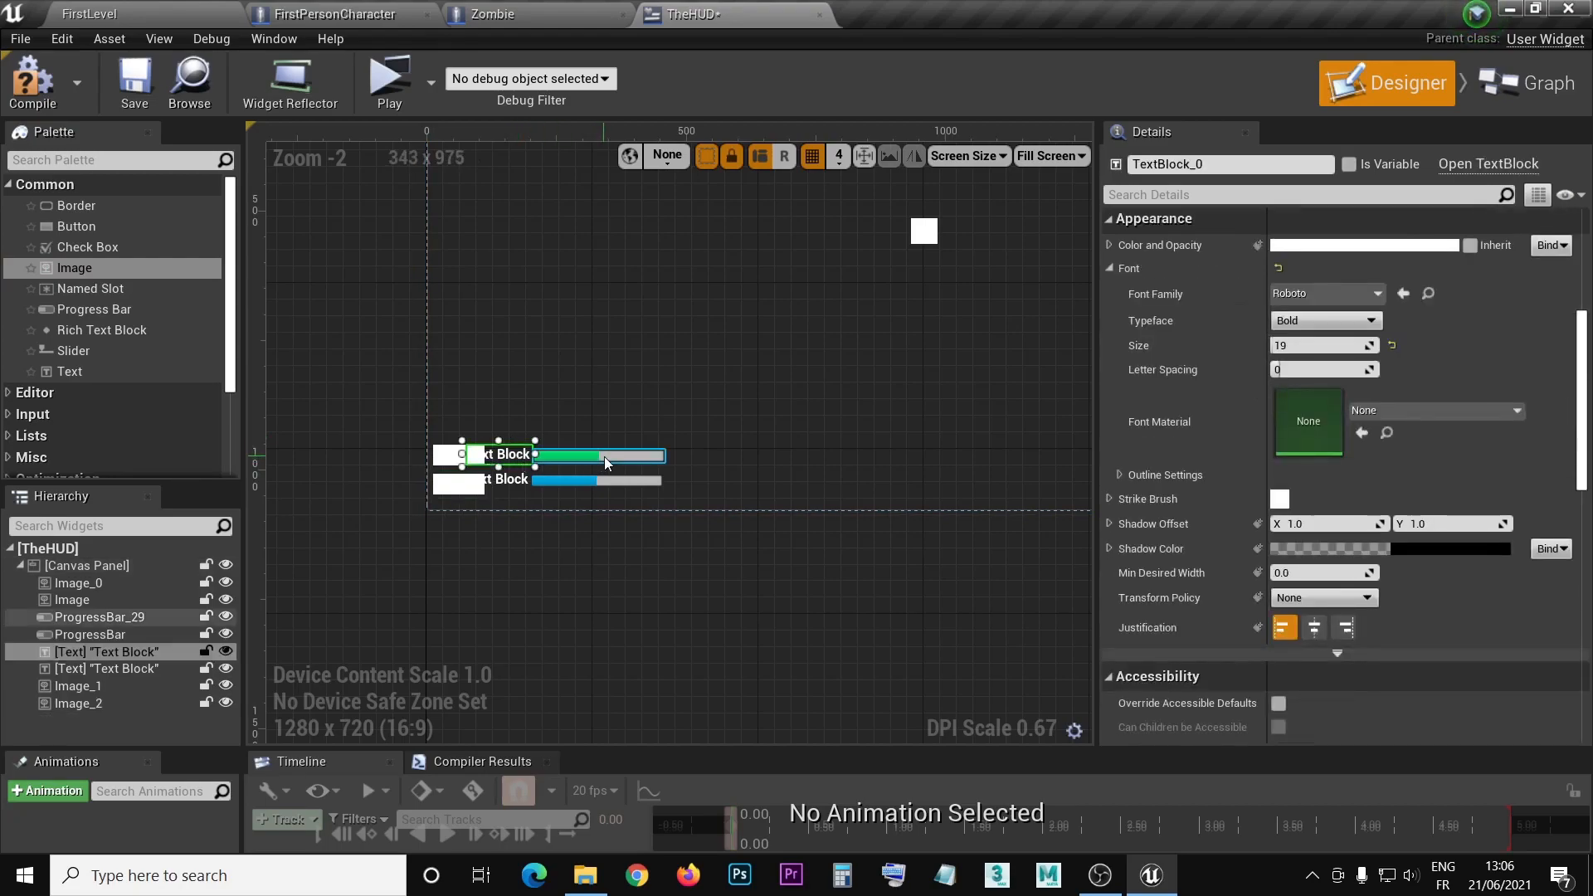
{"action": "left_click", "coordinate": [590, 485], "text": "ctrl"}
{"action": "left_click", "coordinate": [536, 486], "text": "ctrl"}
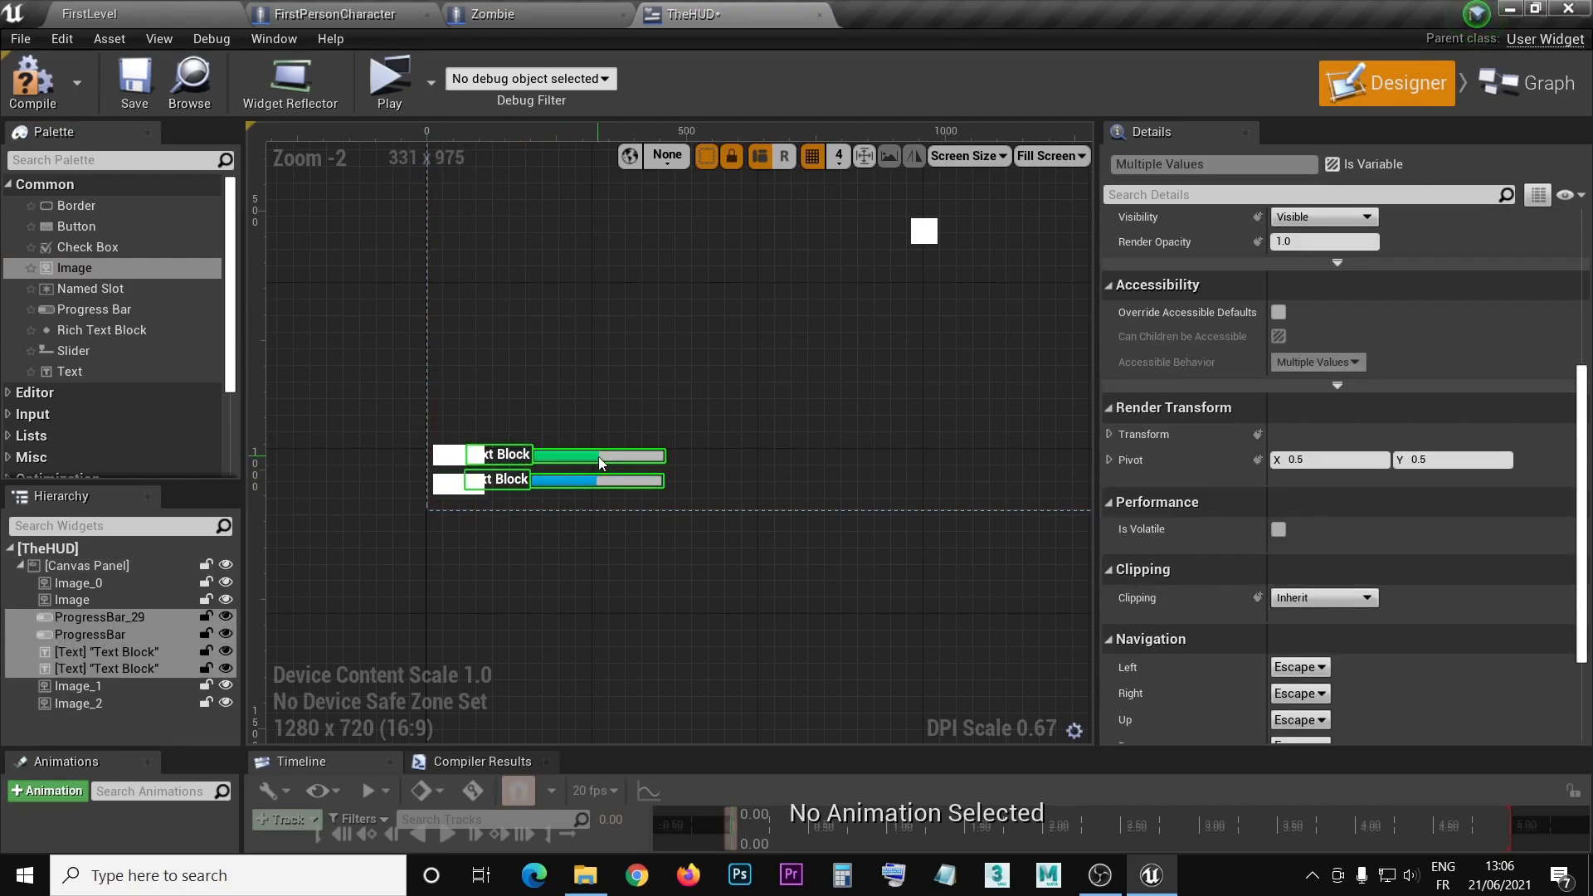
{"action": "left_click_drag", "start_coordinate": [609, 463], "coordinate": [649, 463]}
- Move the two images closer to the text blocks, the upper to about X 40, Y 952 and the lower to about X 36, Y 1000
{"action": "left_click", "coordinate": [461, 462]}
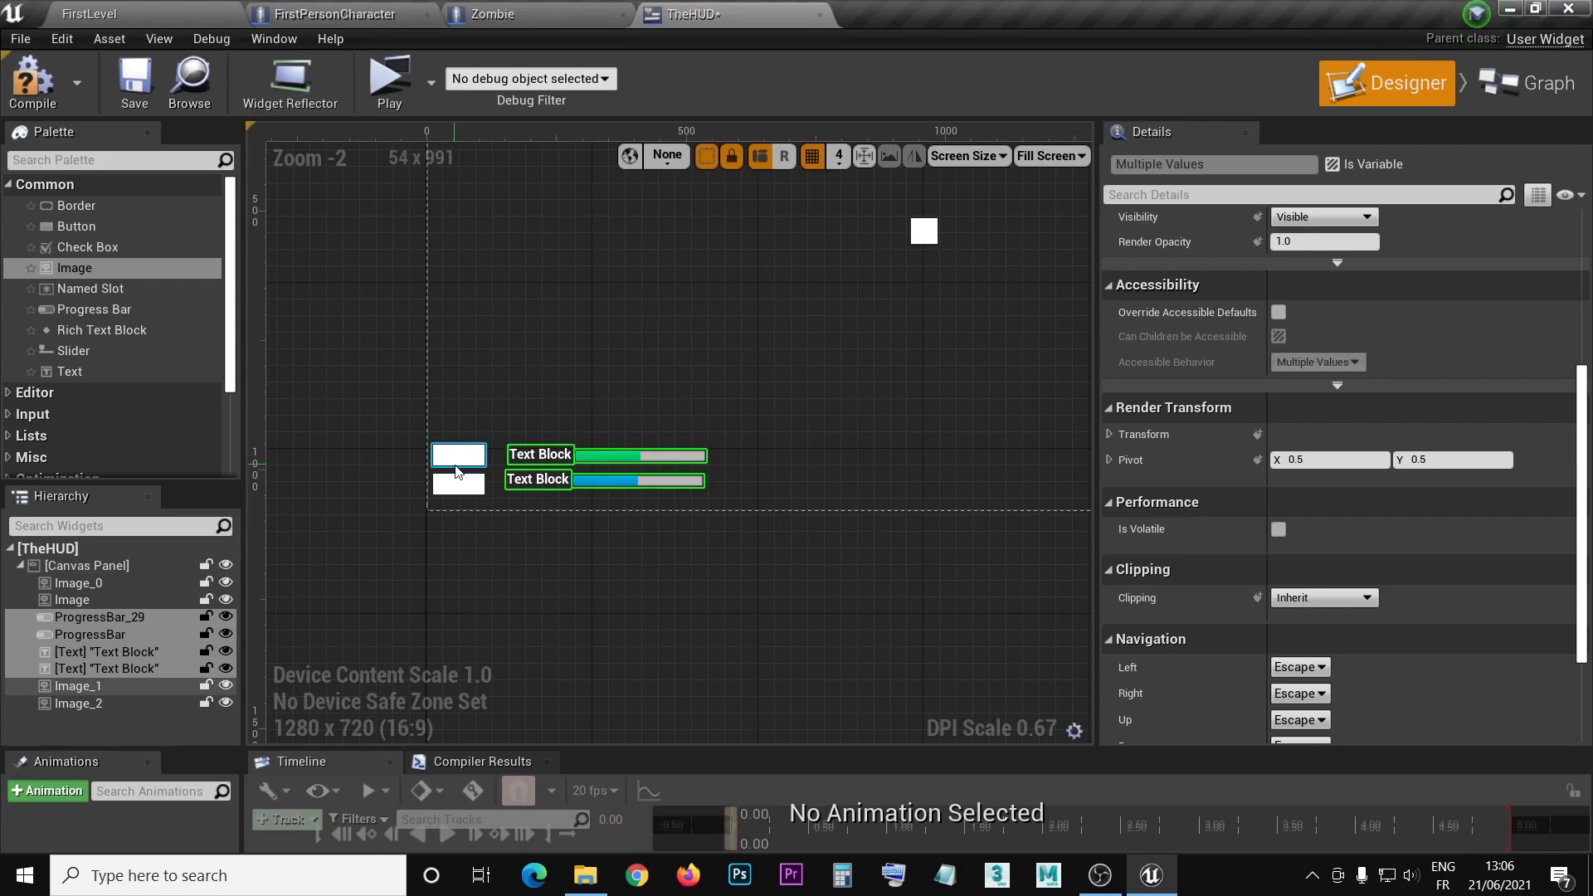
{"action": "left_click_drag", "start_coordinate": [460, 462], "coordinate": [473, 484]}
{"action": "left_click", "coordinate": [463, 485]}
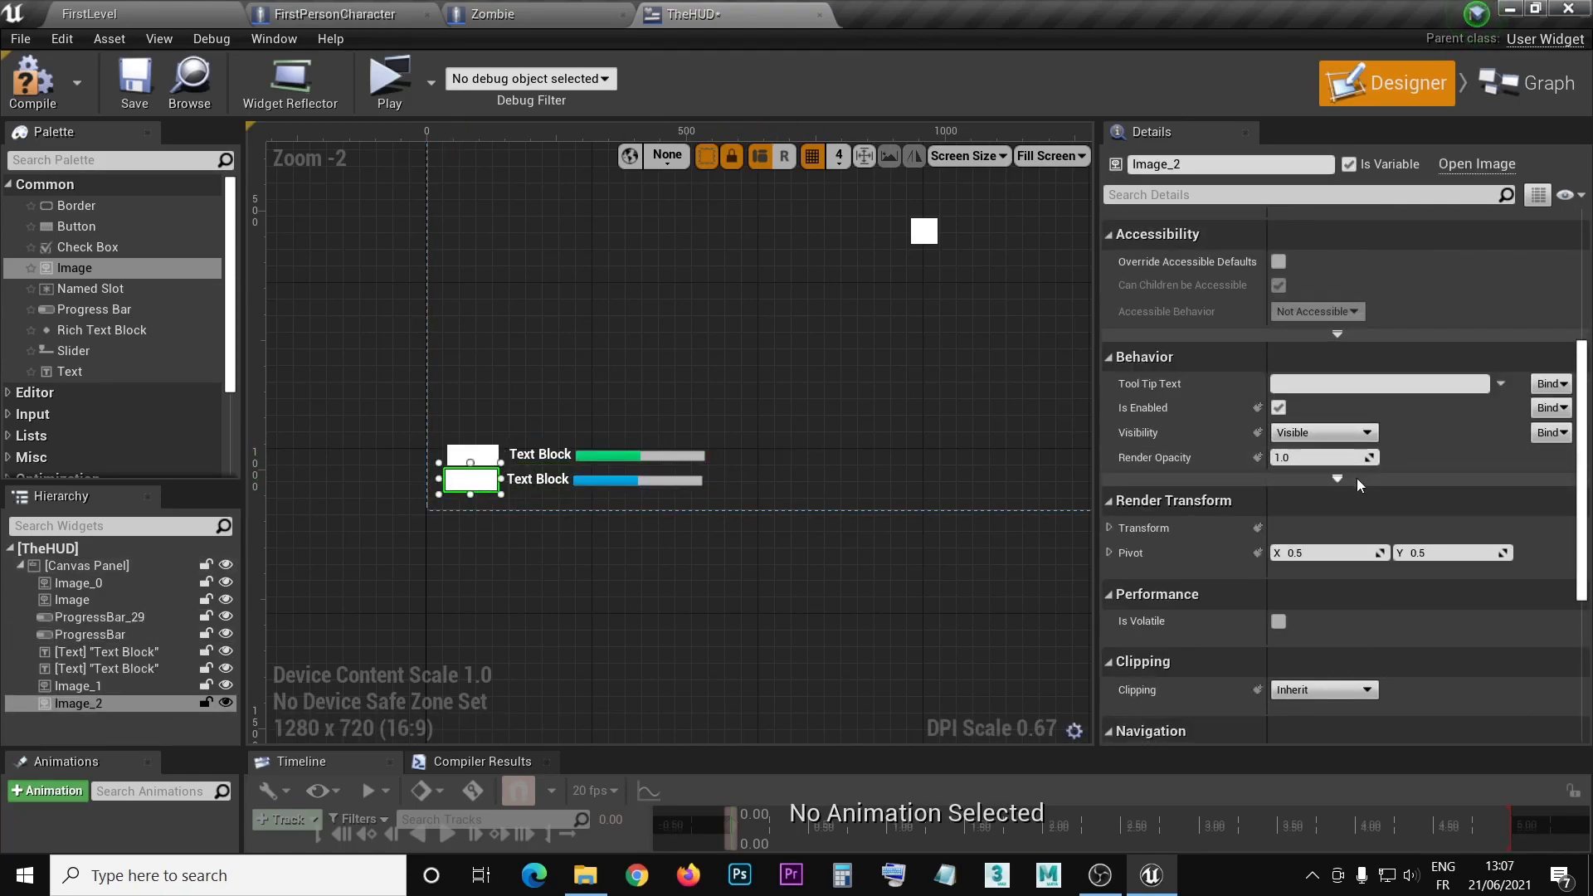
- Set the upper image's Size X to 40
{"action": "scroll", "coordinate": [1355, 477], "scroll_direction": "up", "scroll_amount": 4}
{"action": "scroll", "coordinate": [1353, 476], "scroll_direction": "up", "scroll_amount": 4}
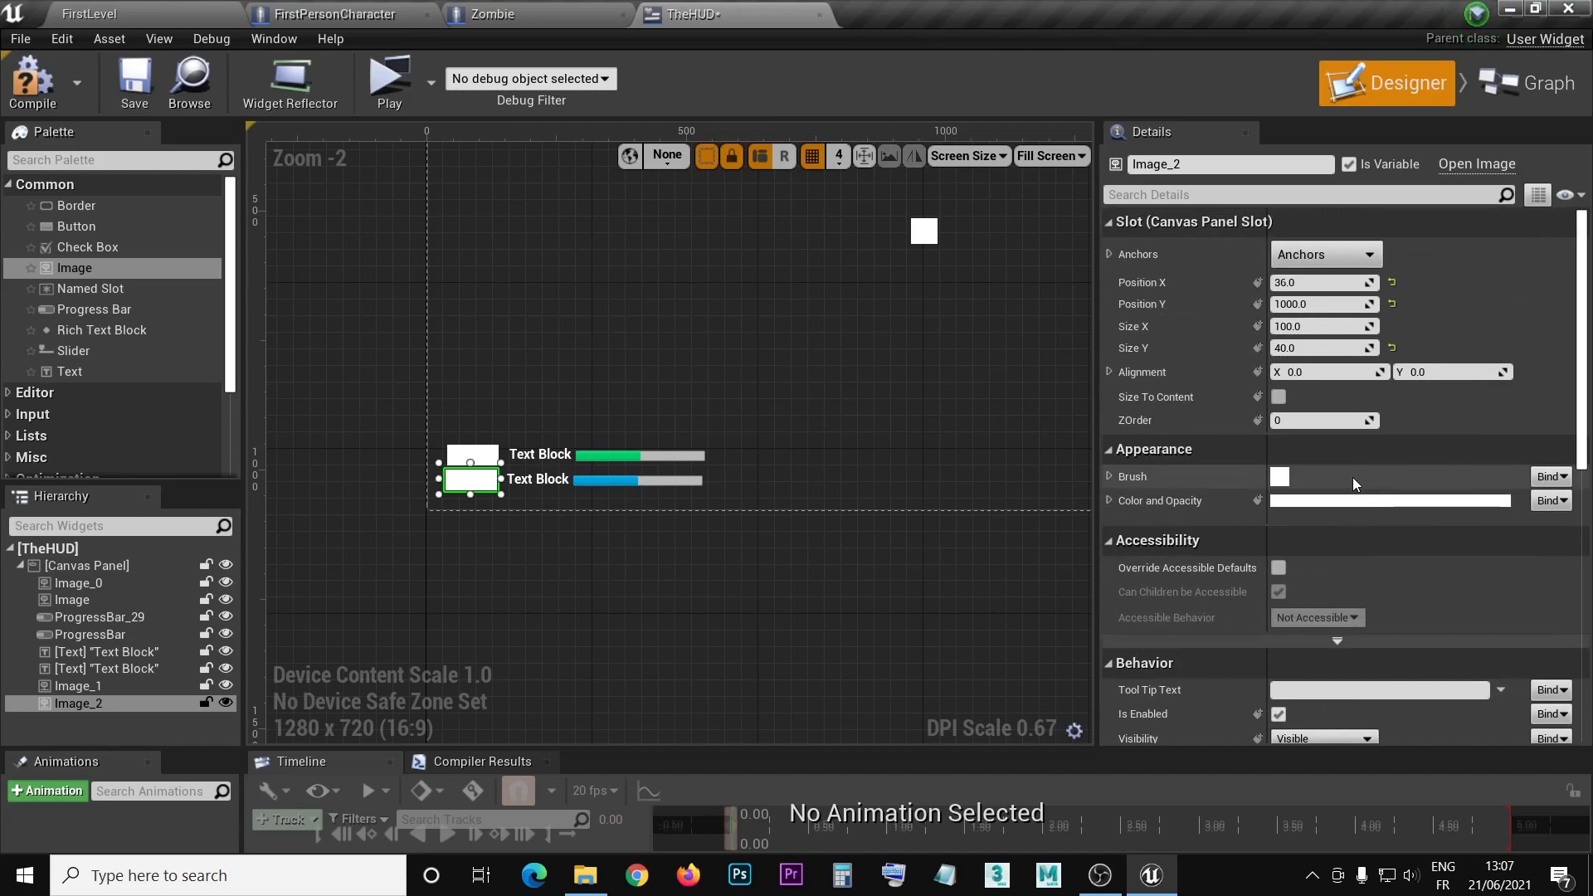
{"action": "left_click", "coordinate": [1292, 327]}
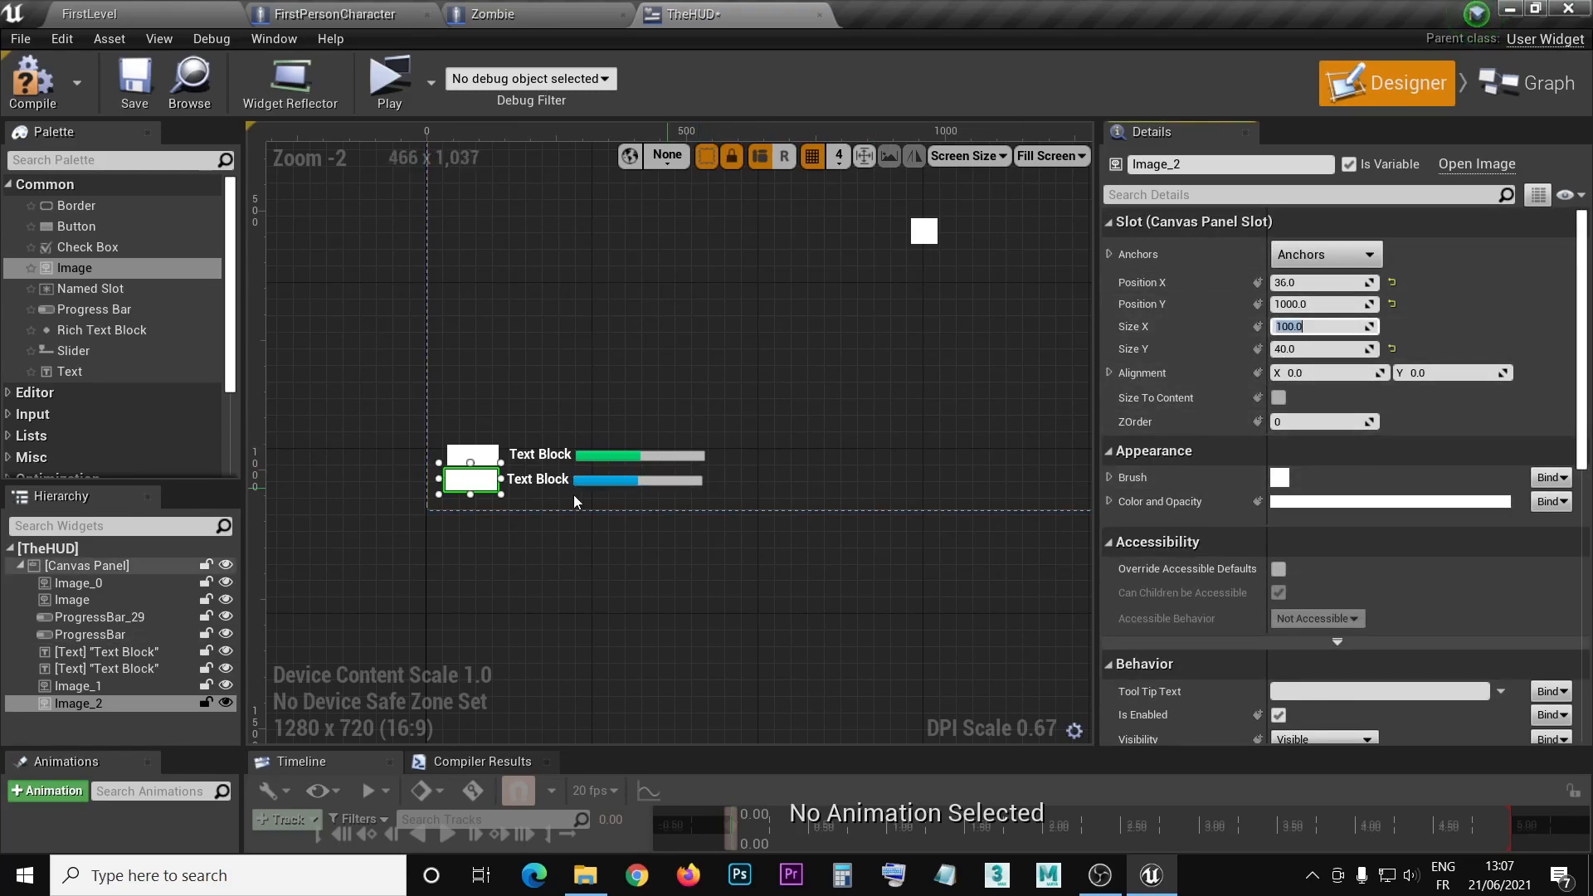
{"action": "left_click", "coordinate": [475, 463]}
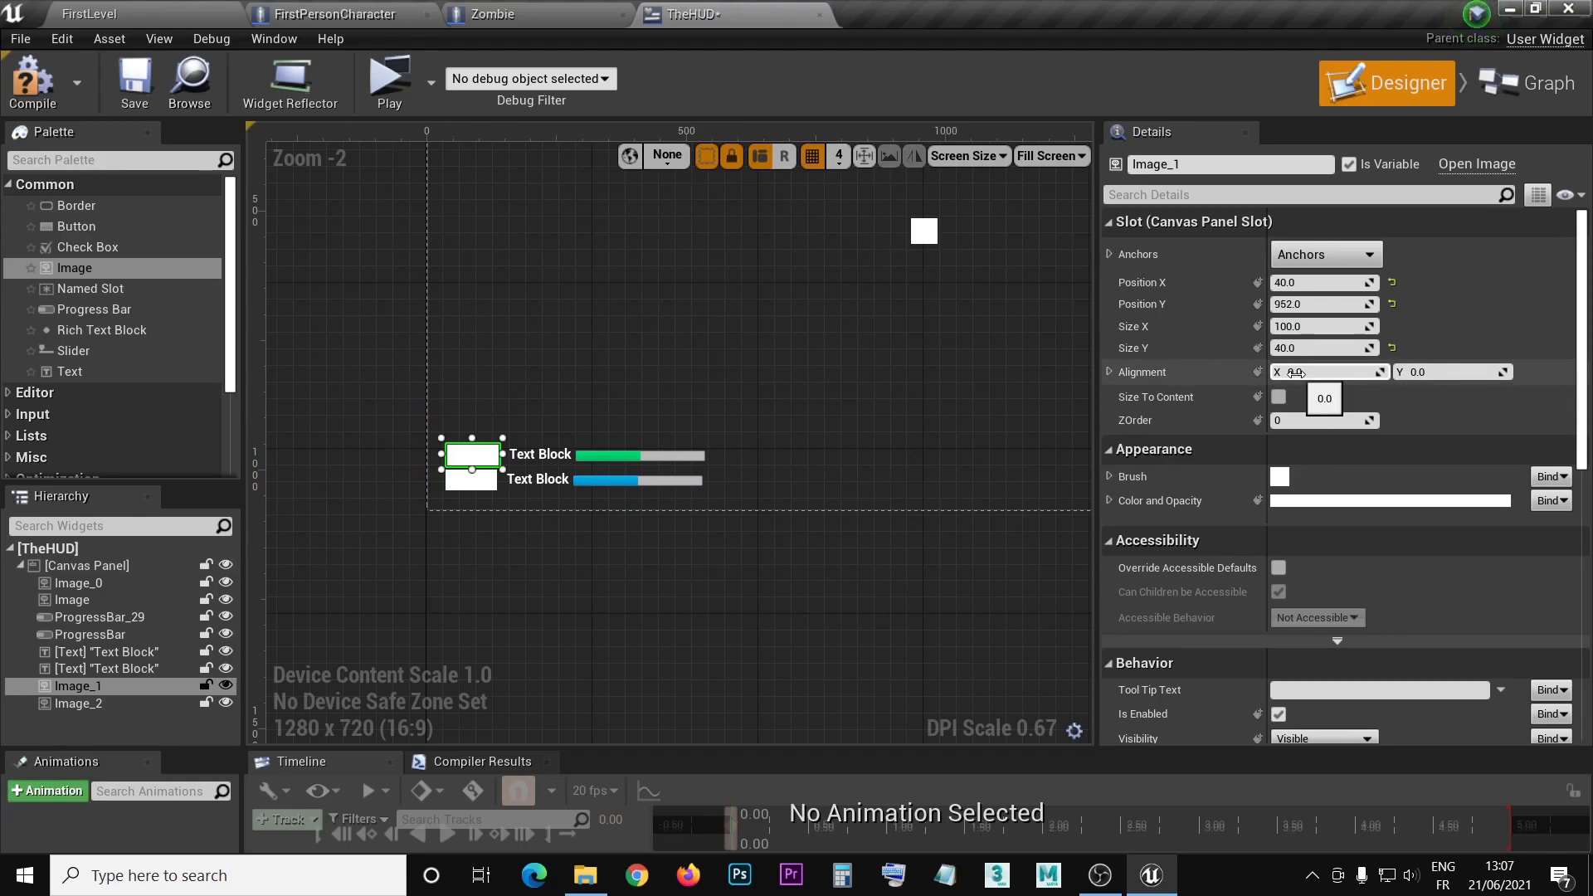
{"action": "left_click", "coordinate": [1301, 328]}
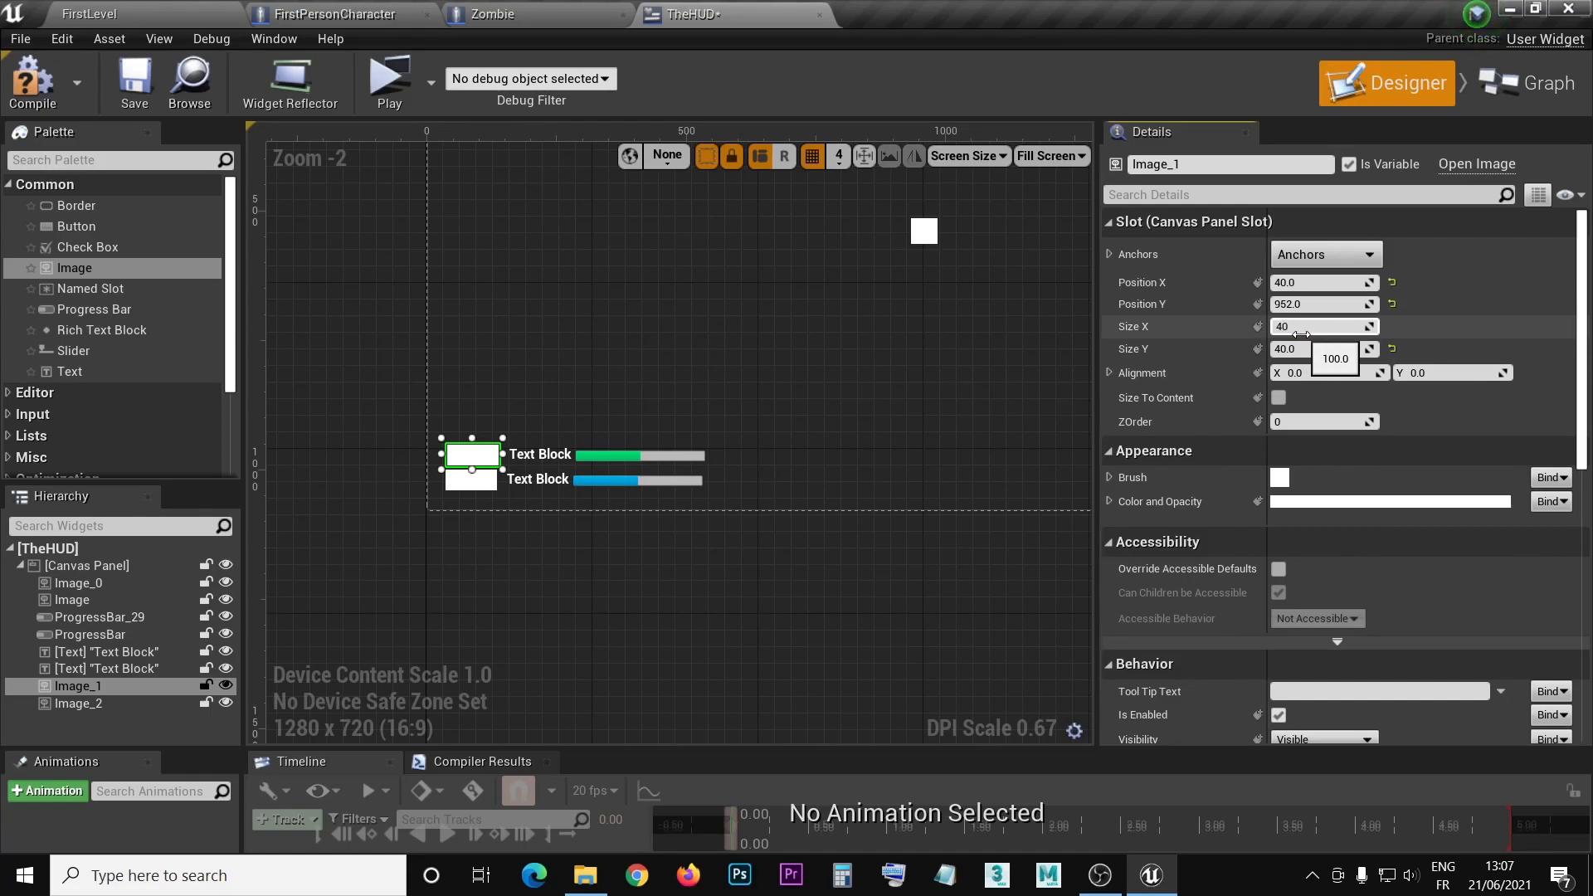
{"action": "key", "text": "Return"}
- Set the upper image's Alignment to 0.5 in both X and Y
{"action": "left_click", "coordinate": [1318, 374]}
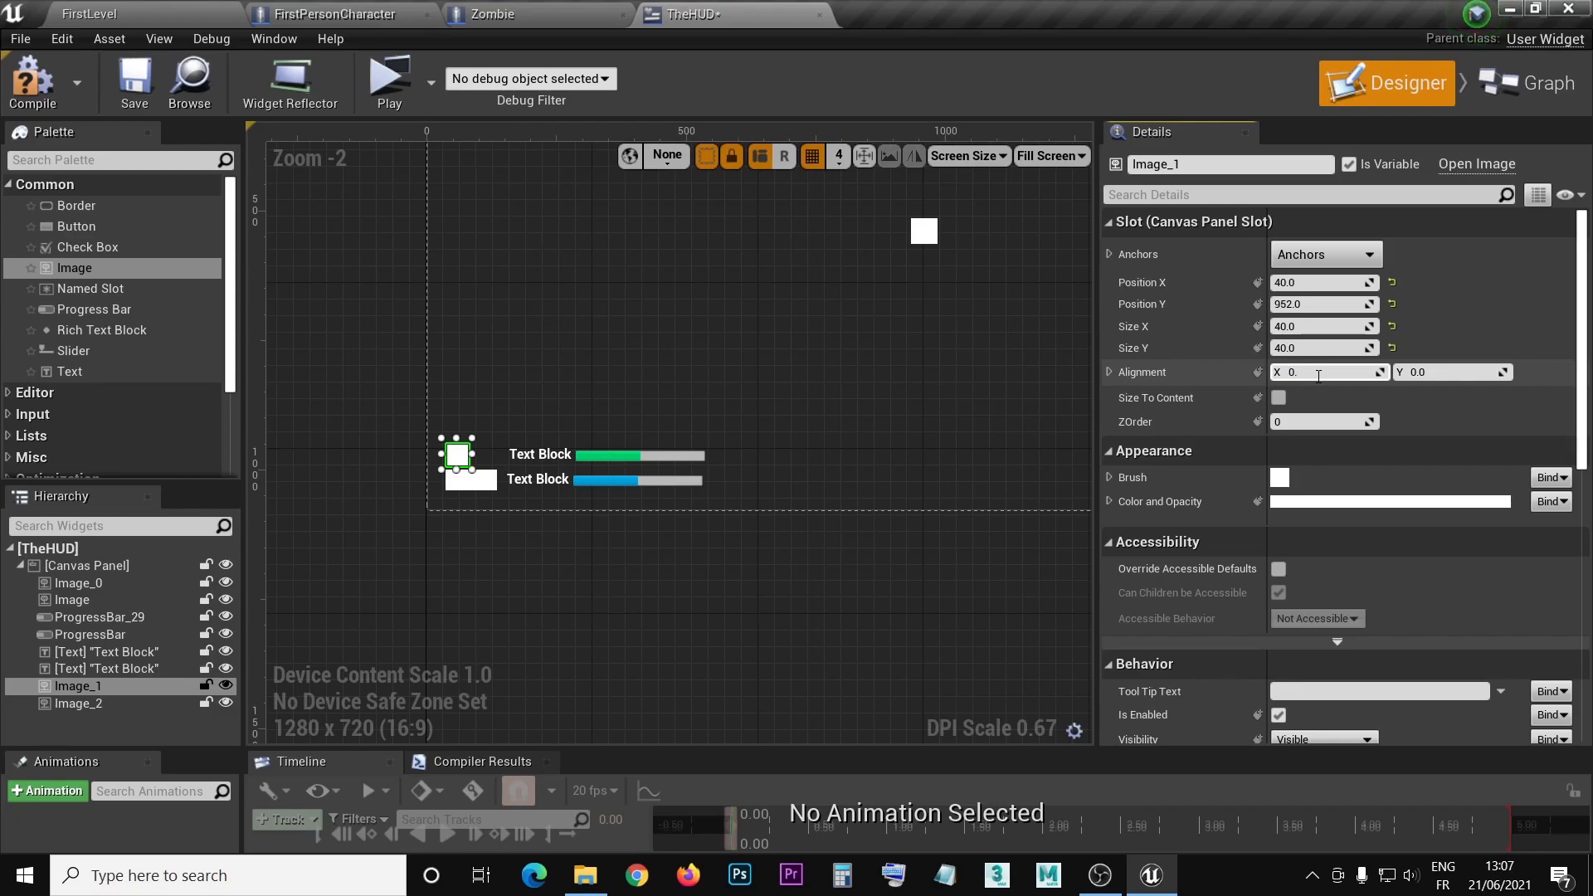
{"action": "key", "text": "Tab"}
{"action": "type", "text": "0.5"}
{"action": "key", "text": "Return"}
- Delete the wide lower image and duplicate the square upper image in its place
{"action": "left_click", "coordinate": [468, 483]}
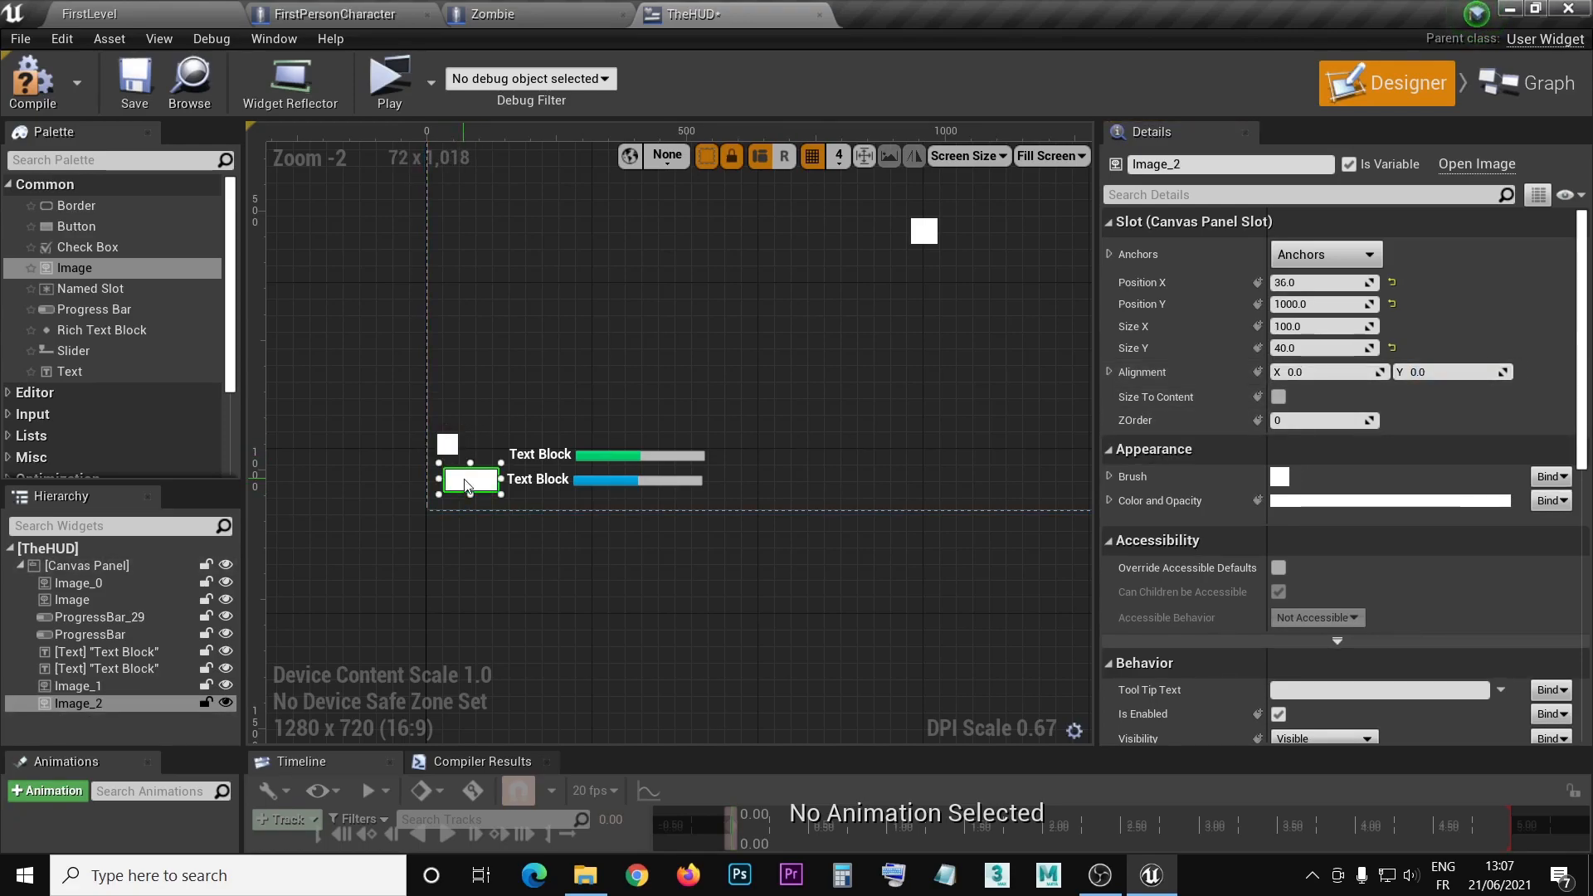
{"action": "key", "text": "Delete"}
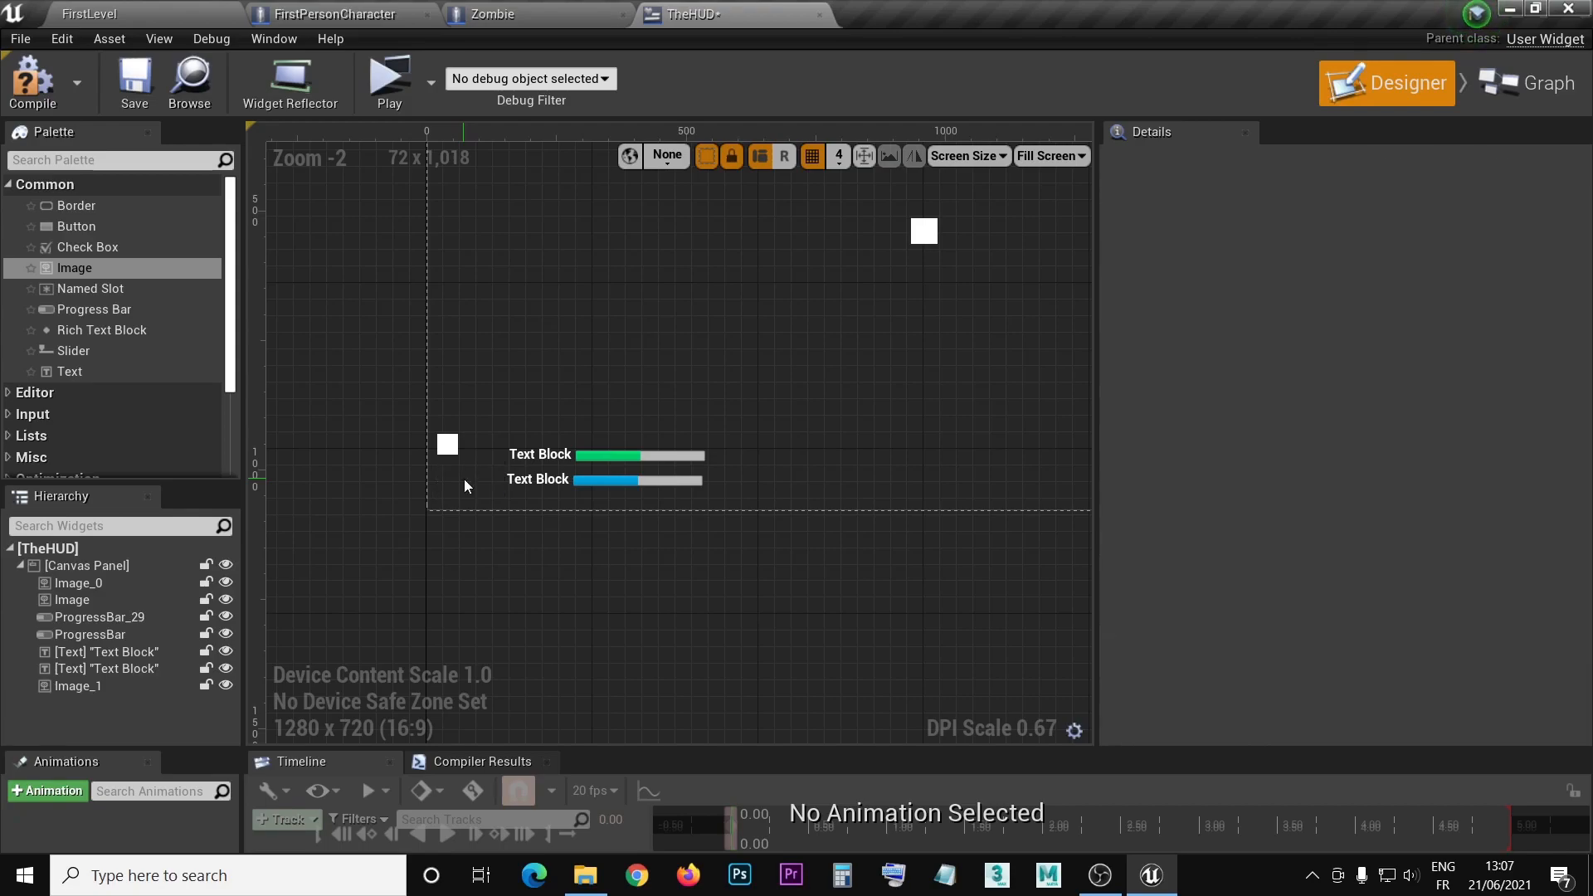
{"action": "left_click", "coordinate": [447, 444]}
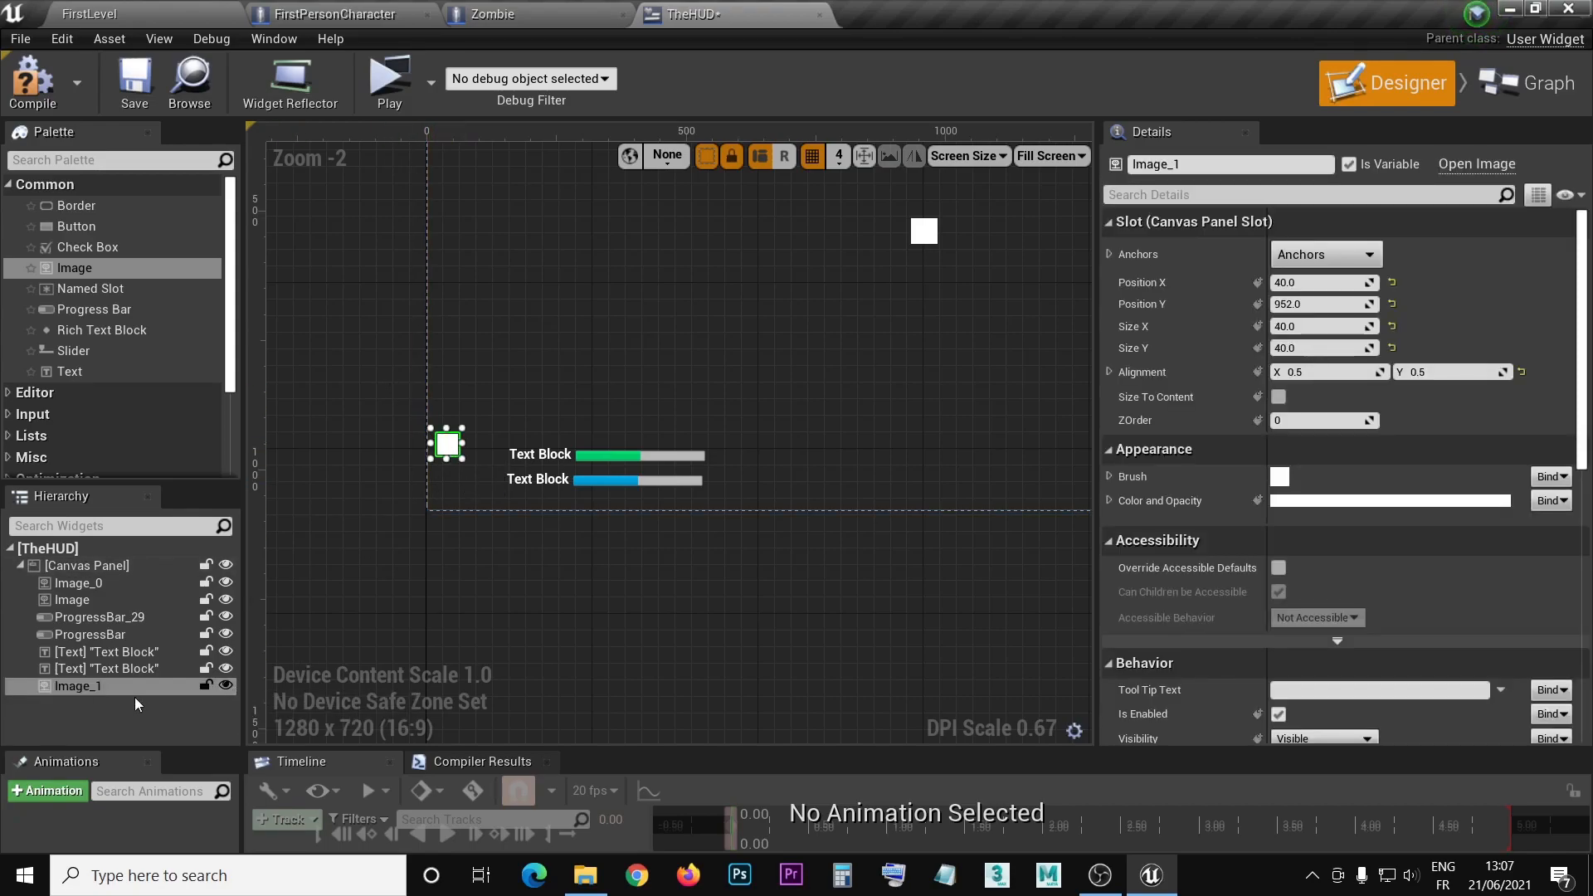
{"action": "key", "text": "ctrl+z"}
{"action": "left_click", "coordinate": [92, 705]}
- Move the duplicated square image from the canvas's top-left corner to below the first one, at about X 40, Y 1028
{"action": "right_click_drag", "start_coordinate": [598, 352], "coordinate": [597, 537]}
{"action": "right_click_drag", "start_coordinate": [508, 274], "coordinate": [516, 315]}
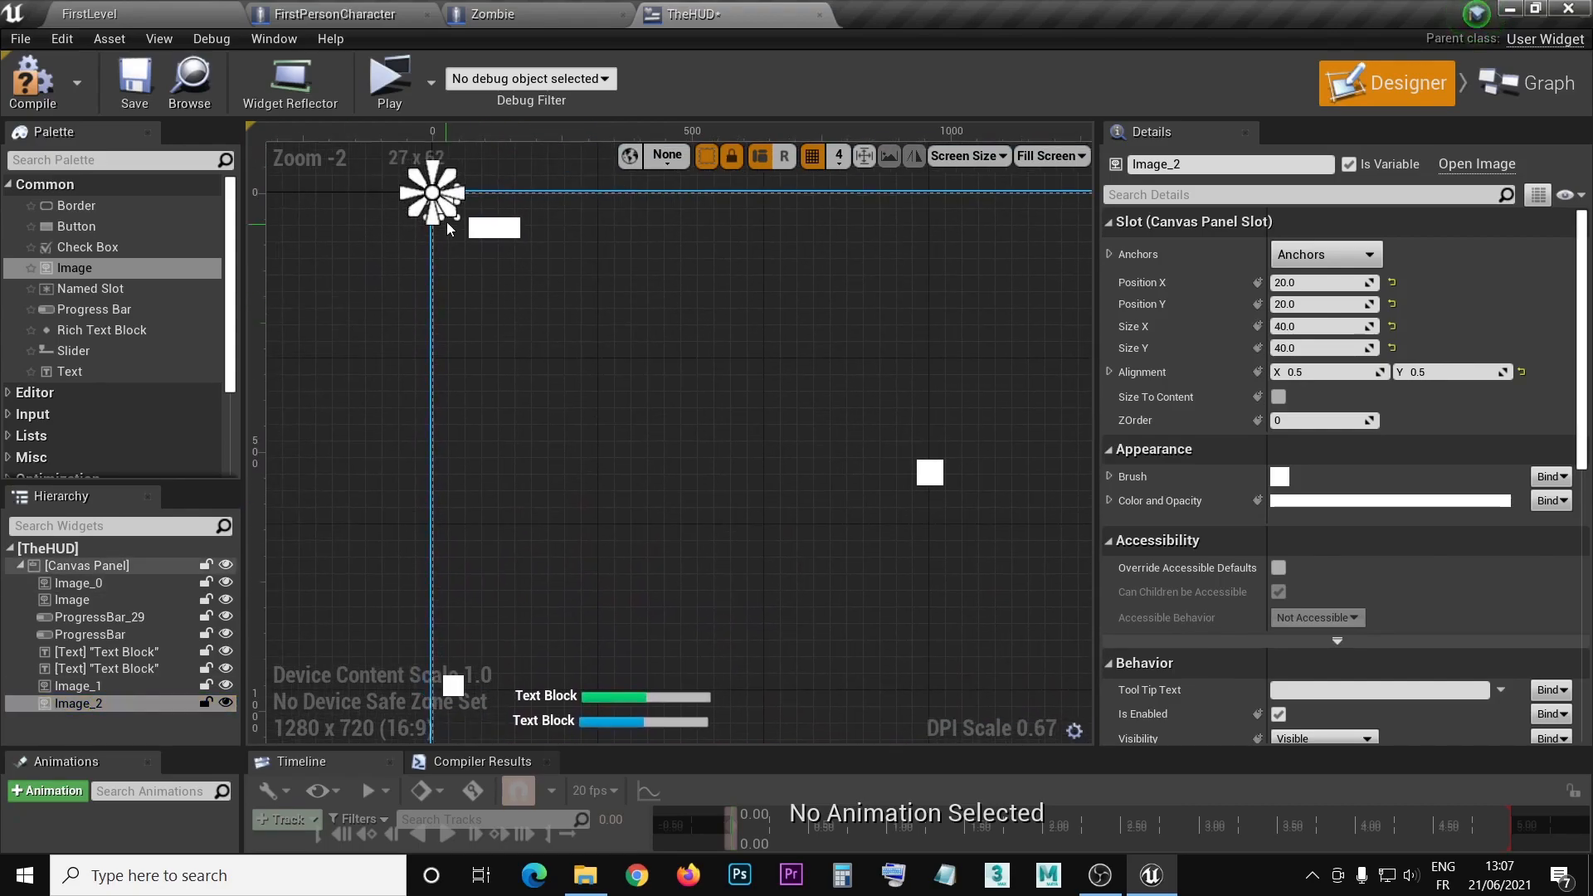
{"action": "scroll", "coordinate": [456, 212], "scroll_direction": "up", "scroll_amount": 4}
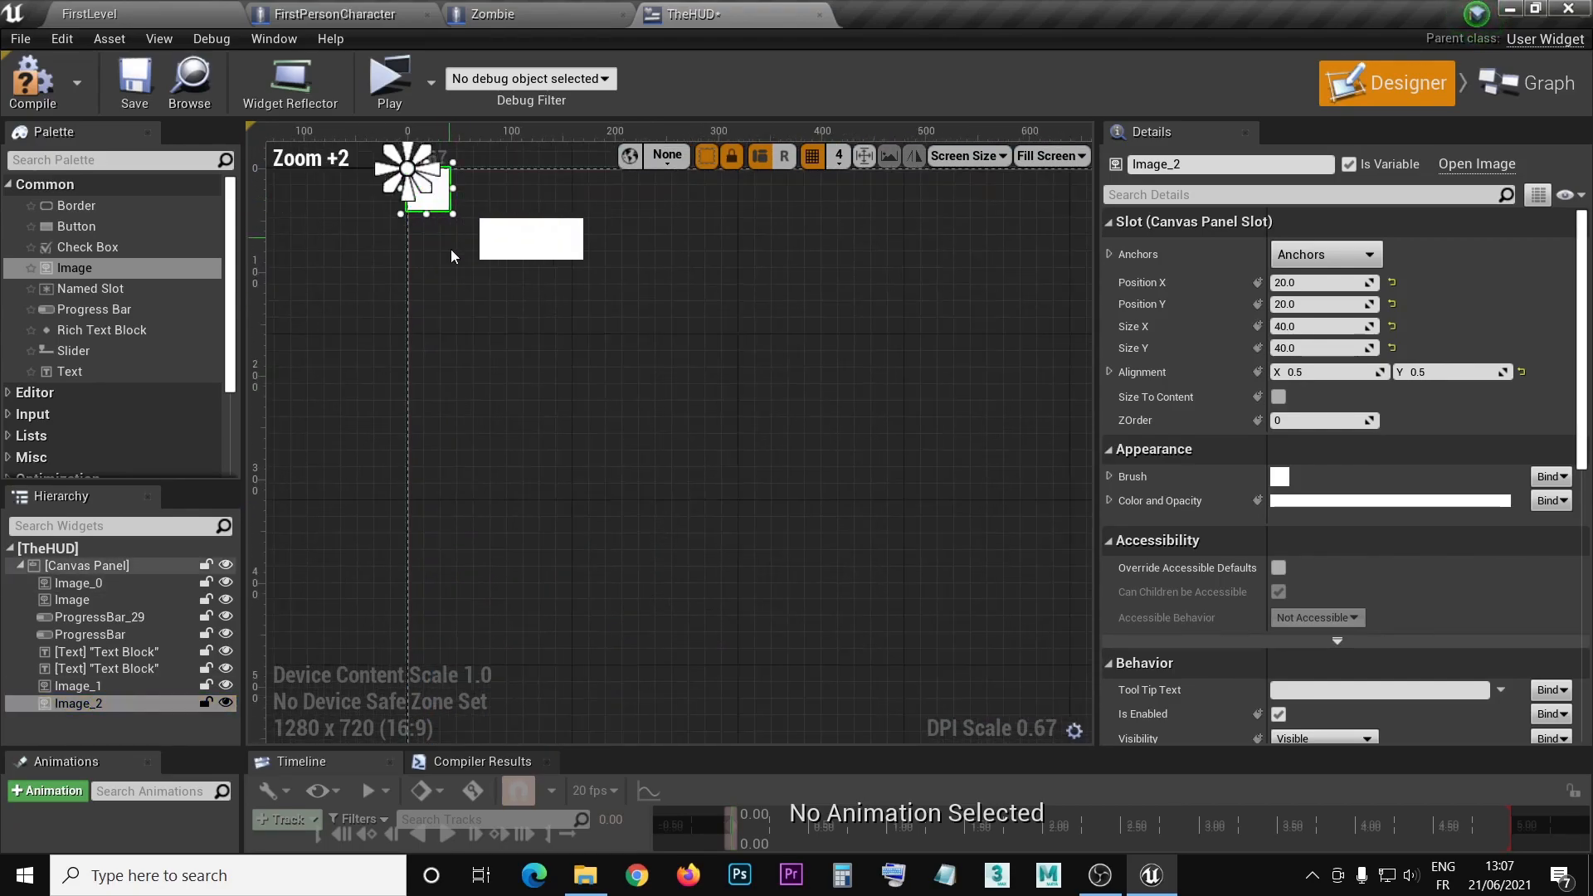
{"action": "left_click_drag", "start_coordinate": [442, 211], "coordinate": [509, 650]}
{"action": "right_click_drag", "start_coordinate": [615, 615], "coordinate": [719, 177]}
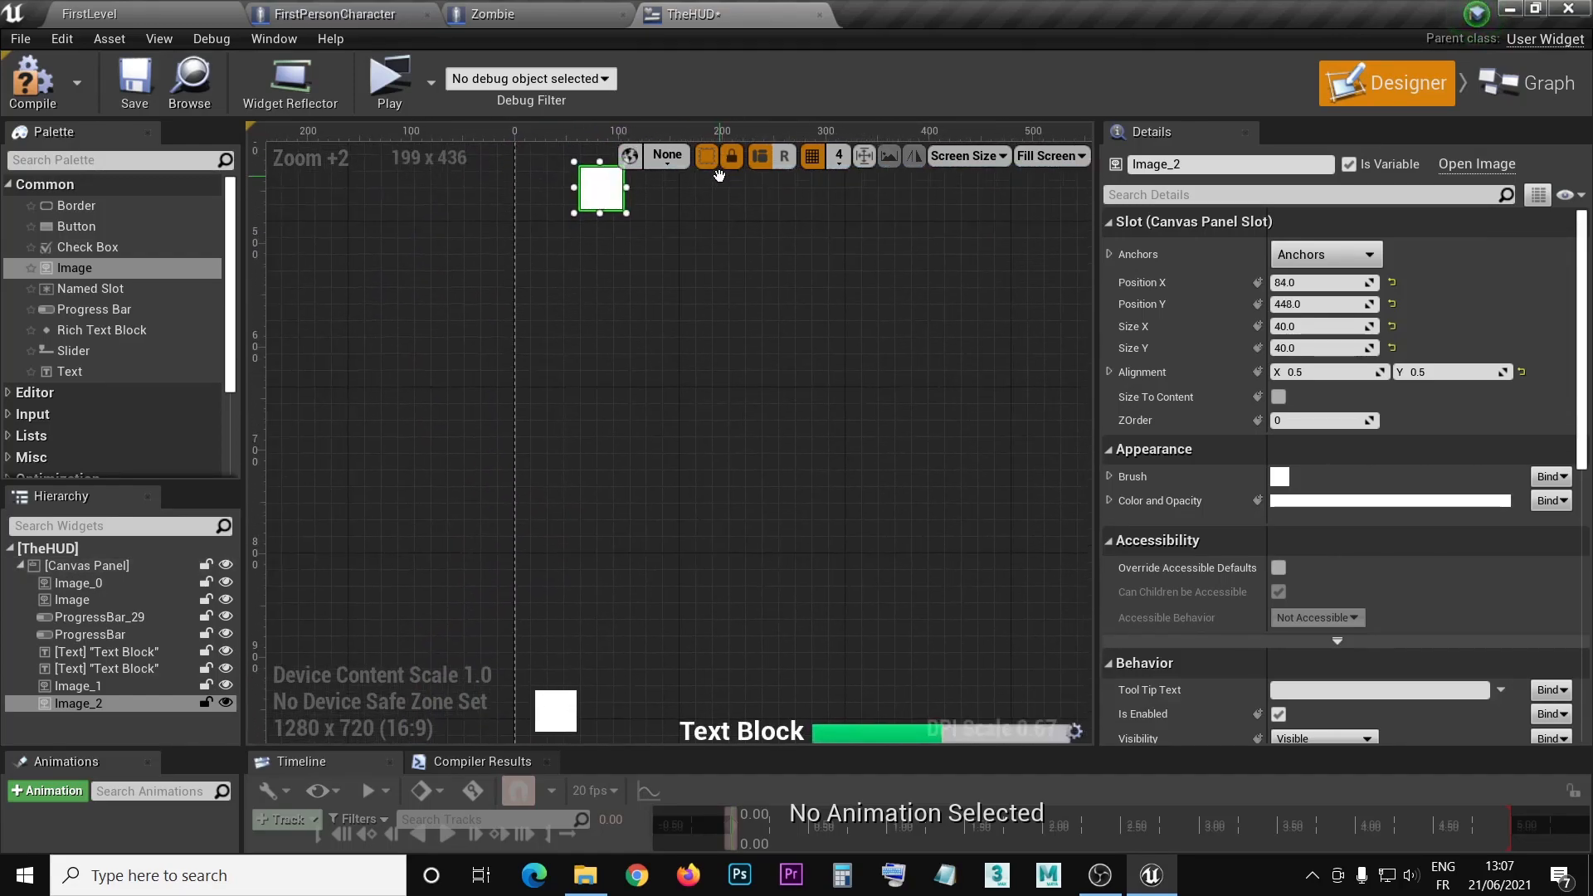
{"action": "left_click_drag", "start_coordinate": [602, 191], "coordinate": [562, 656]}
{"action": "right_click_drag", "start_coordinate": [662, 601], "coordinate": [647, 335]}
{"action": "left_click_drag", "start_coordinate": [560, 383], "coordinate": [559, 523]}
- Set the lower square image's Size X and Size Y to 30
{"action": "left_click", "coordinate": [1317, 326]}
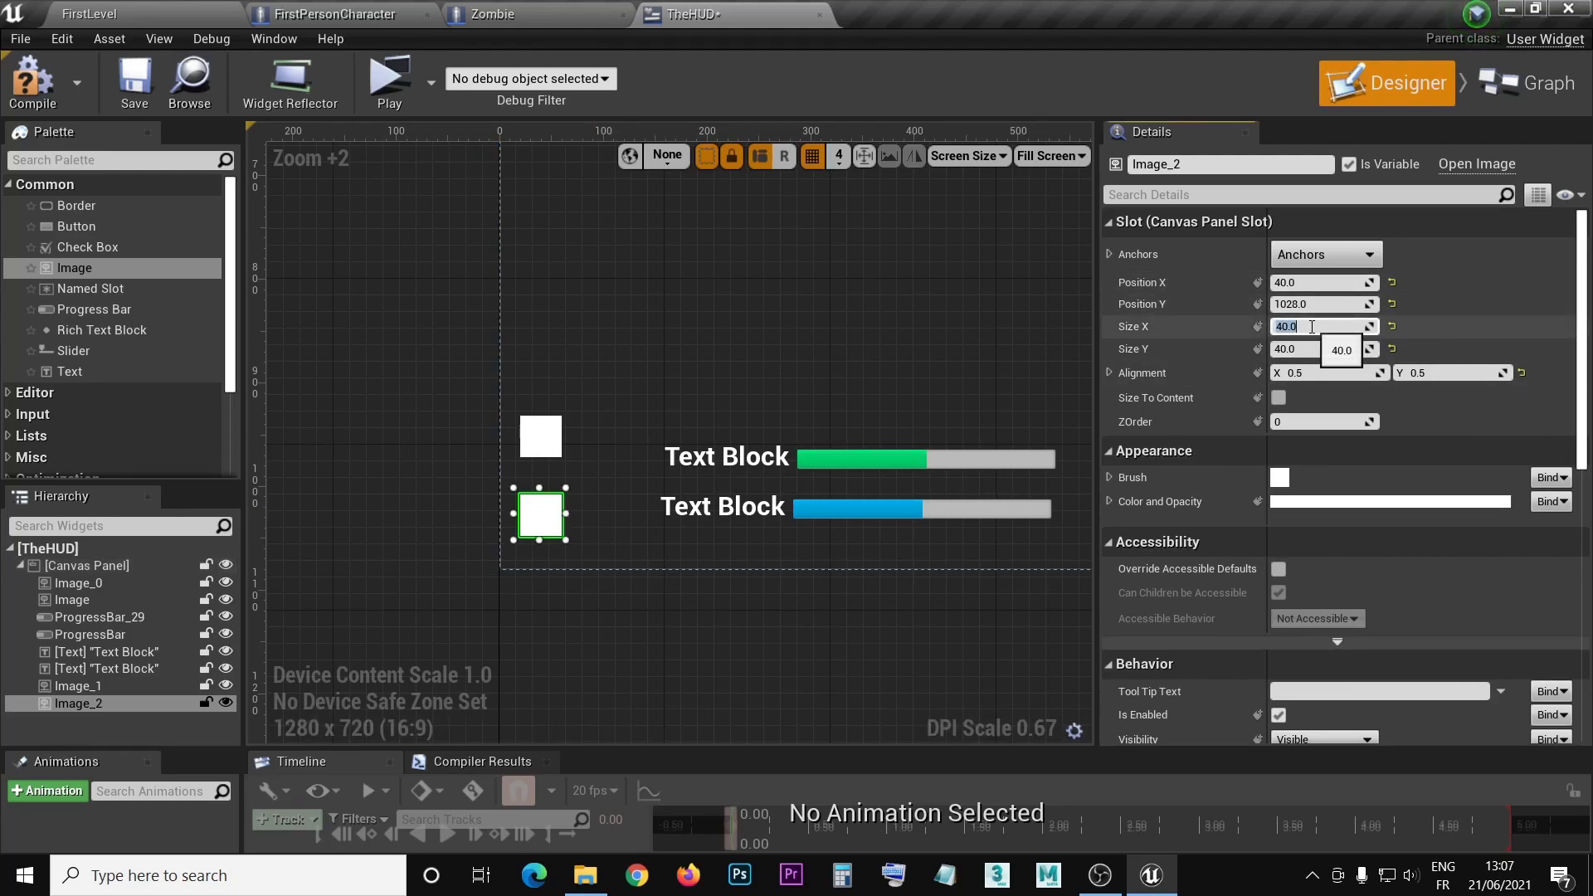
{"action": "left_click", "coordinate": [1294, 349]}
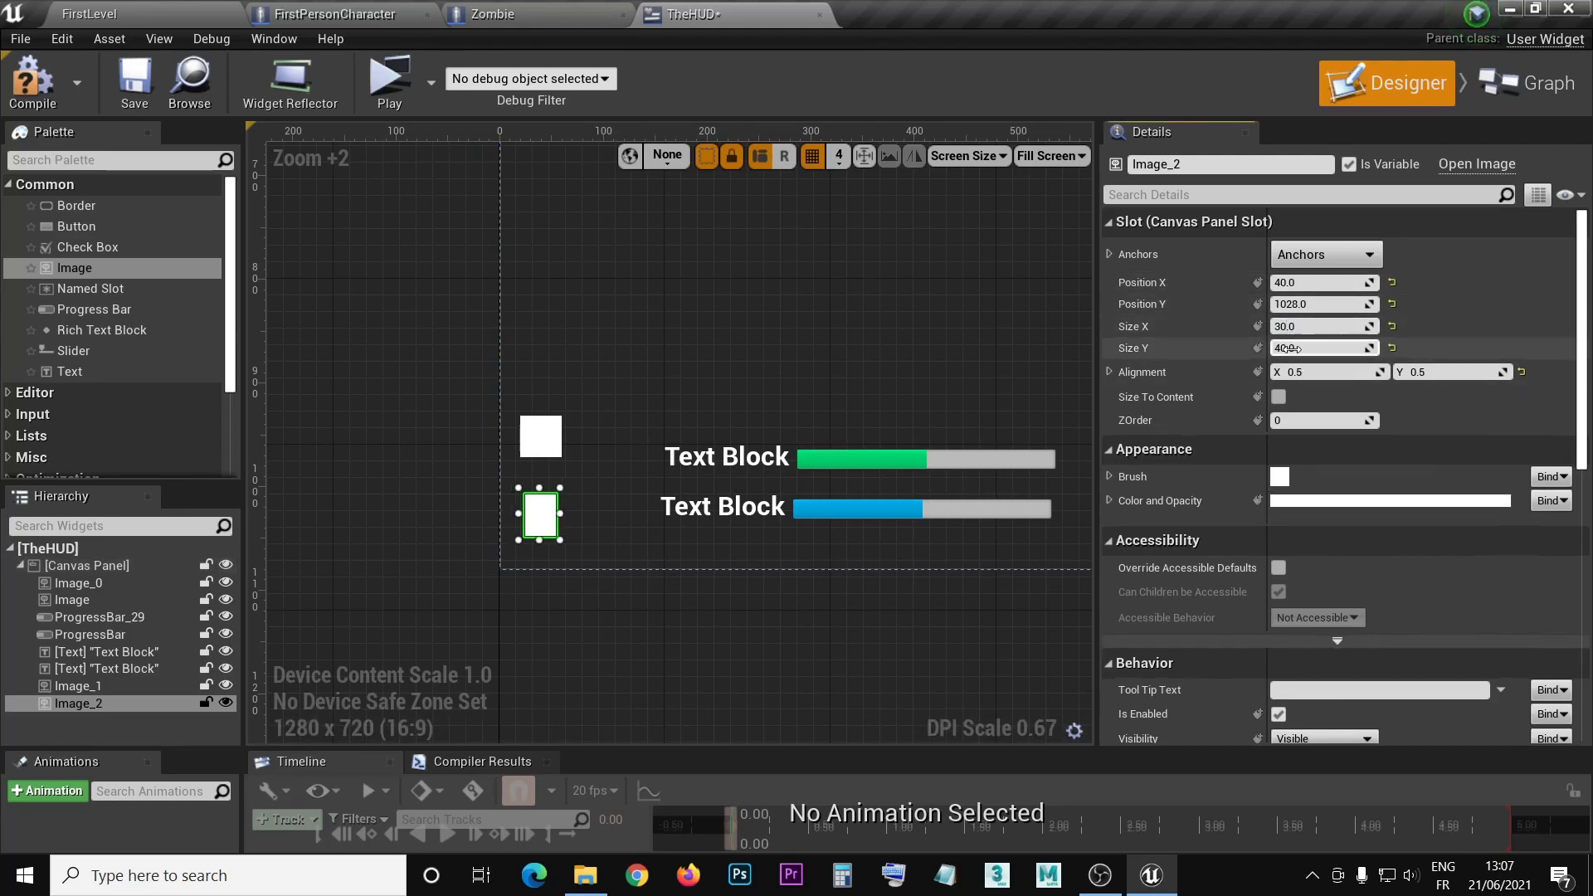
{"action": "key", "text": "Return"}
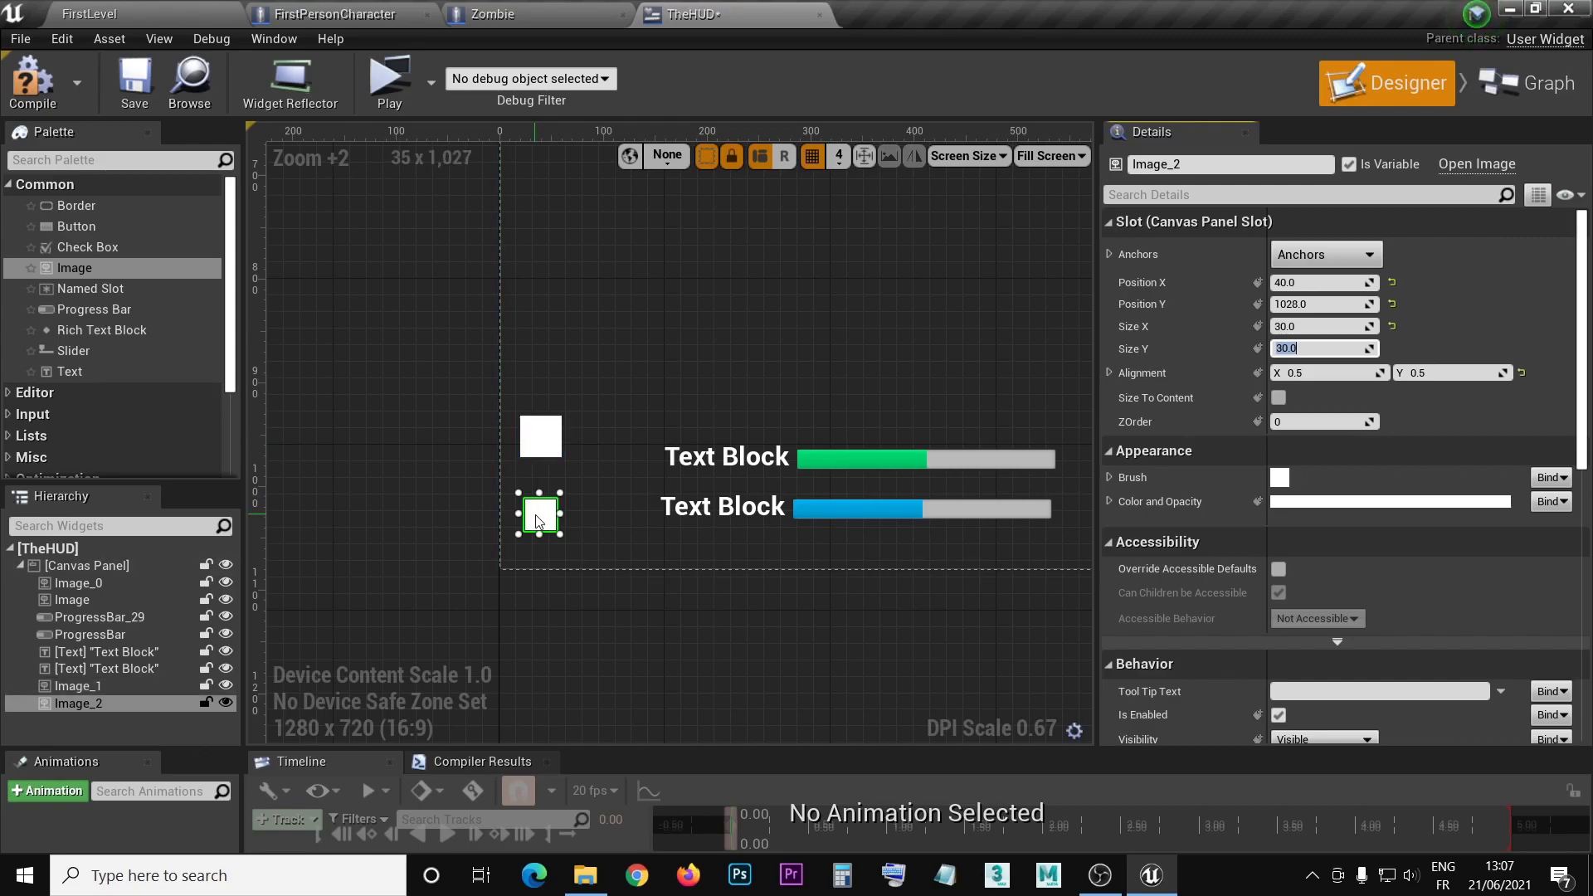
{"action": "left_click", "coordinate": [932, 541]}
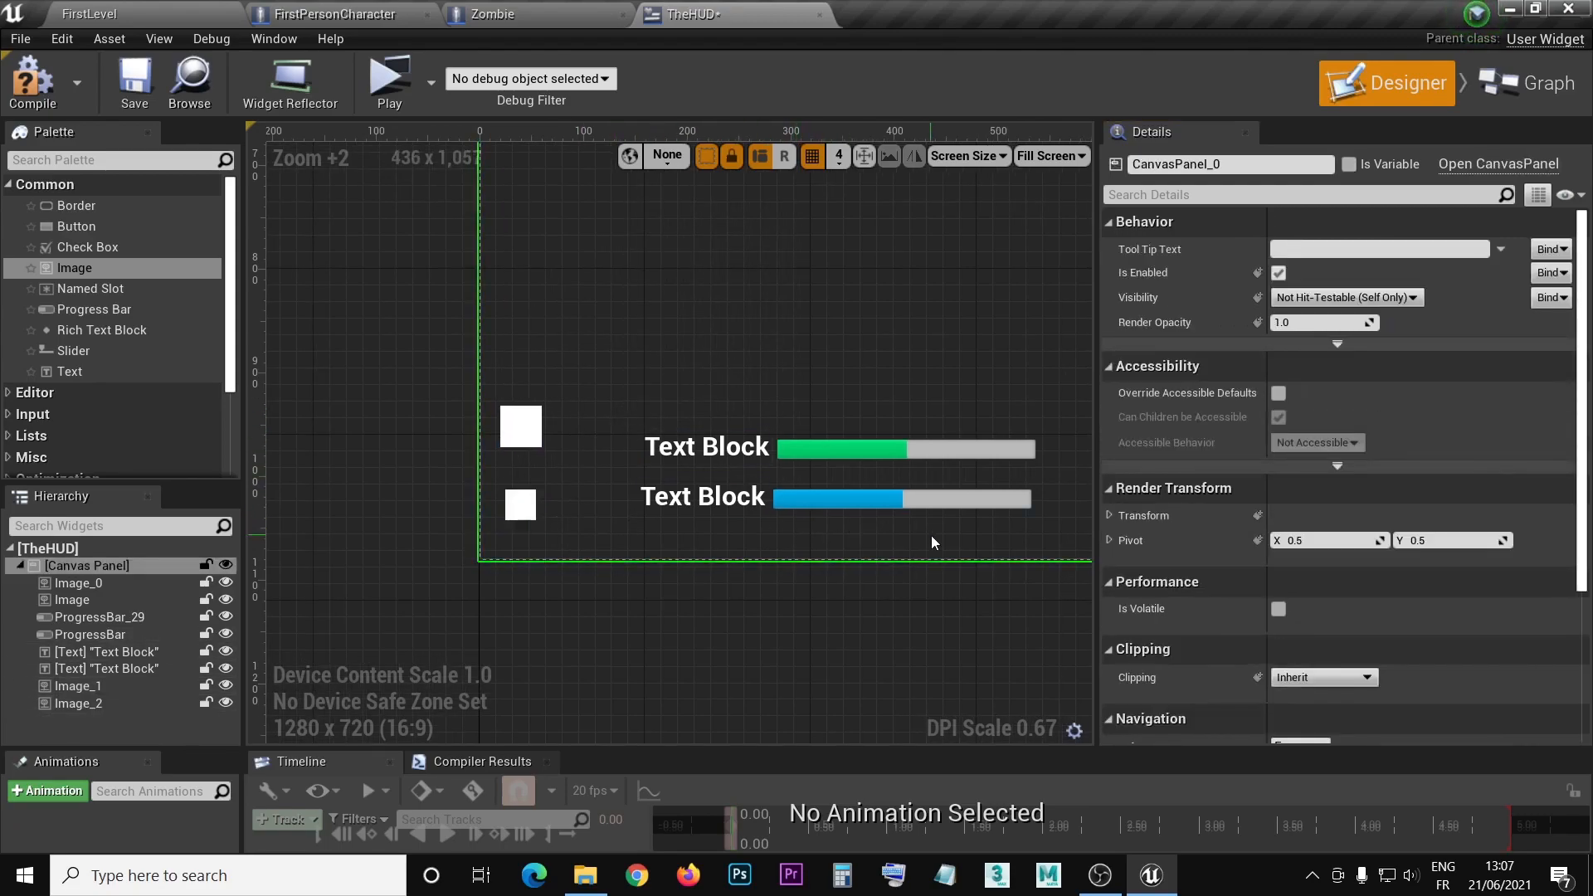
- Move both progress bars and their text labels together closer to the two icon images, with the upper label at about X 104, Y 948
{"action": "left_click", "coordinate": [864, 440]}
{"action": "left_click", "coordinate": [707, 446], "text": "ctrl"}
{"action": "left_click", "coordinate": [708, 498], "text": "ctrl"}
{"action": "left_click", "coordinate": [908, 502], "text": "ctrl"}
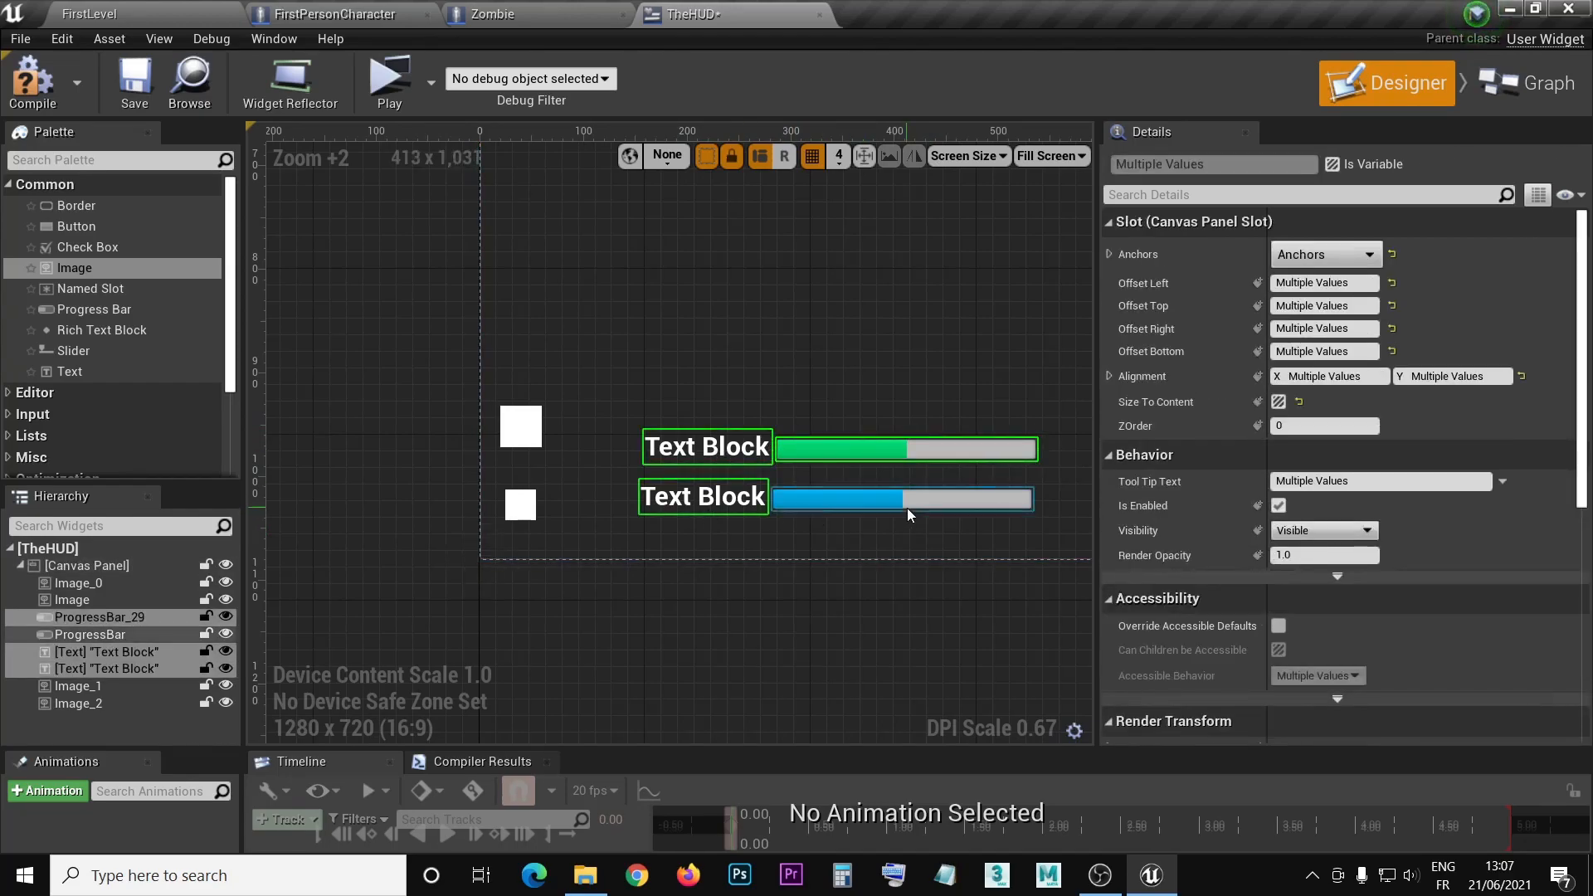
{"action": "left_click_drag", "start_coordinate": [1097, 510], "coordinate": [1568, 498]}
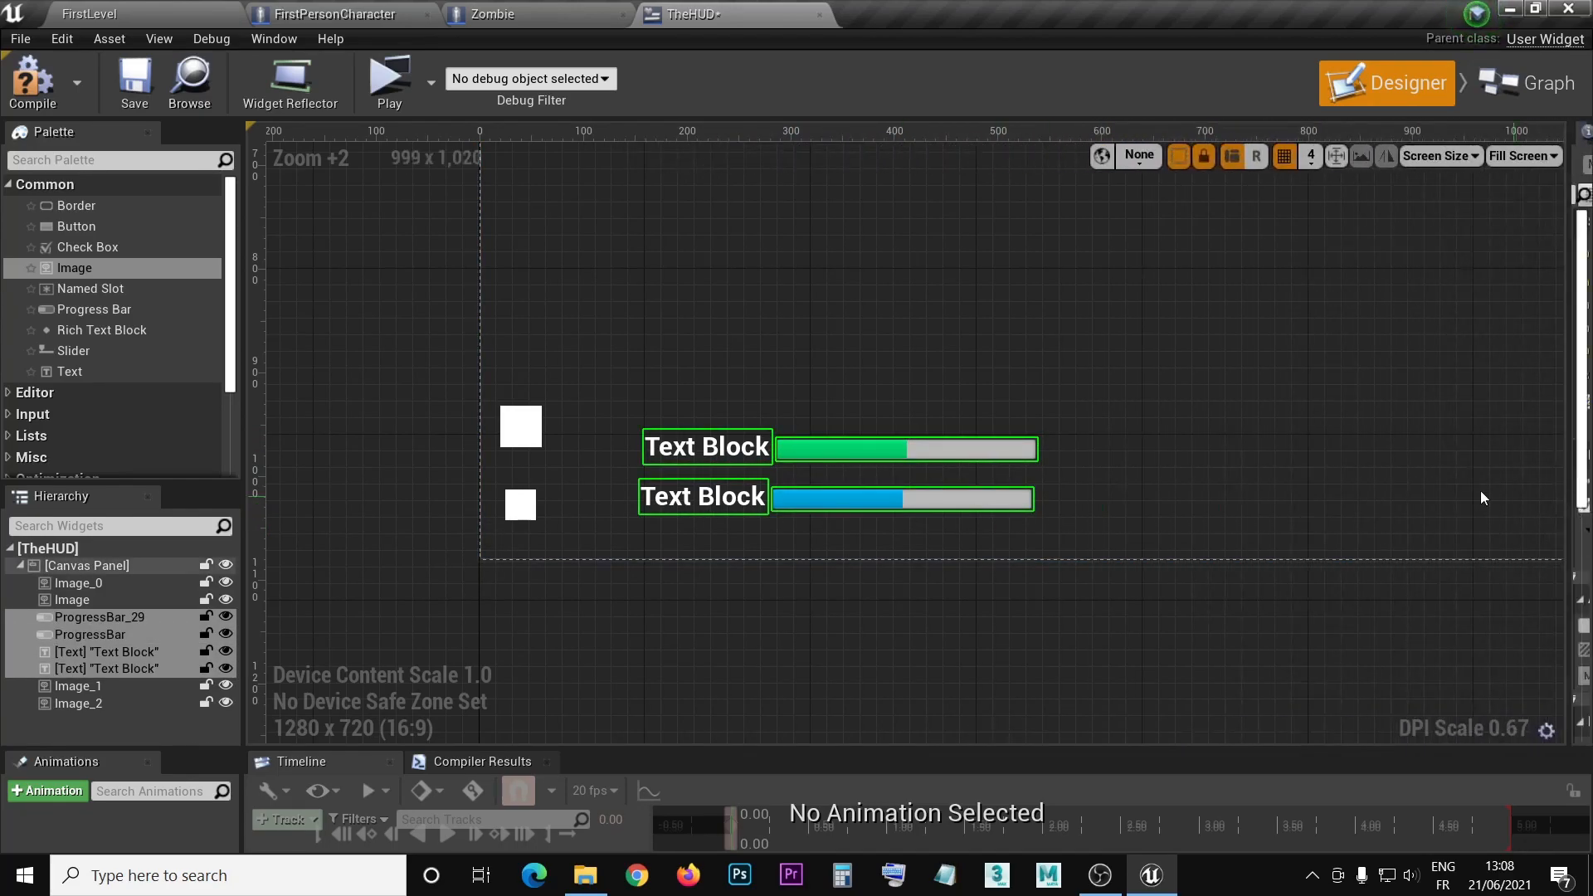
{"action": "scroll", "coordinate": [1049, 526], "scroll_direction": "down", "scroll_amount": 6}
{"action": "scroll", "coordinate": [1222, 503], "scroll_direction": "down", "scroll_amount": 1}
{"action": "right_click_drag", "start_coordinate": [1222, 503], "coordinate": [839, 481]}
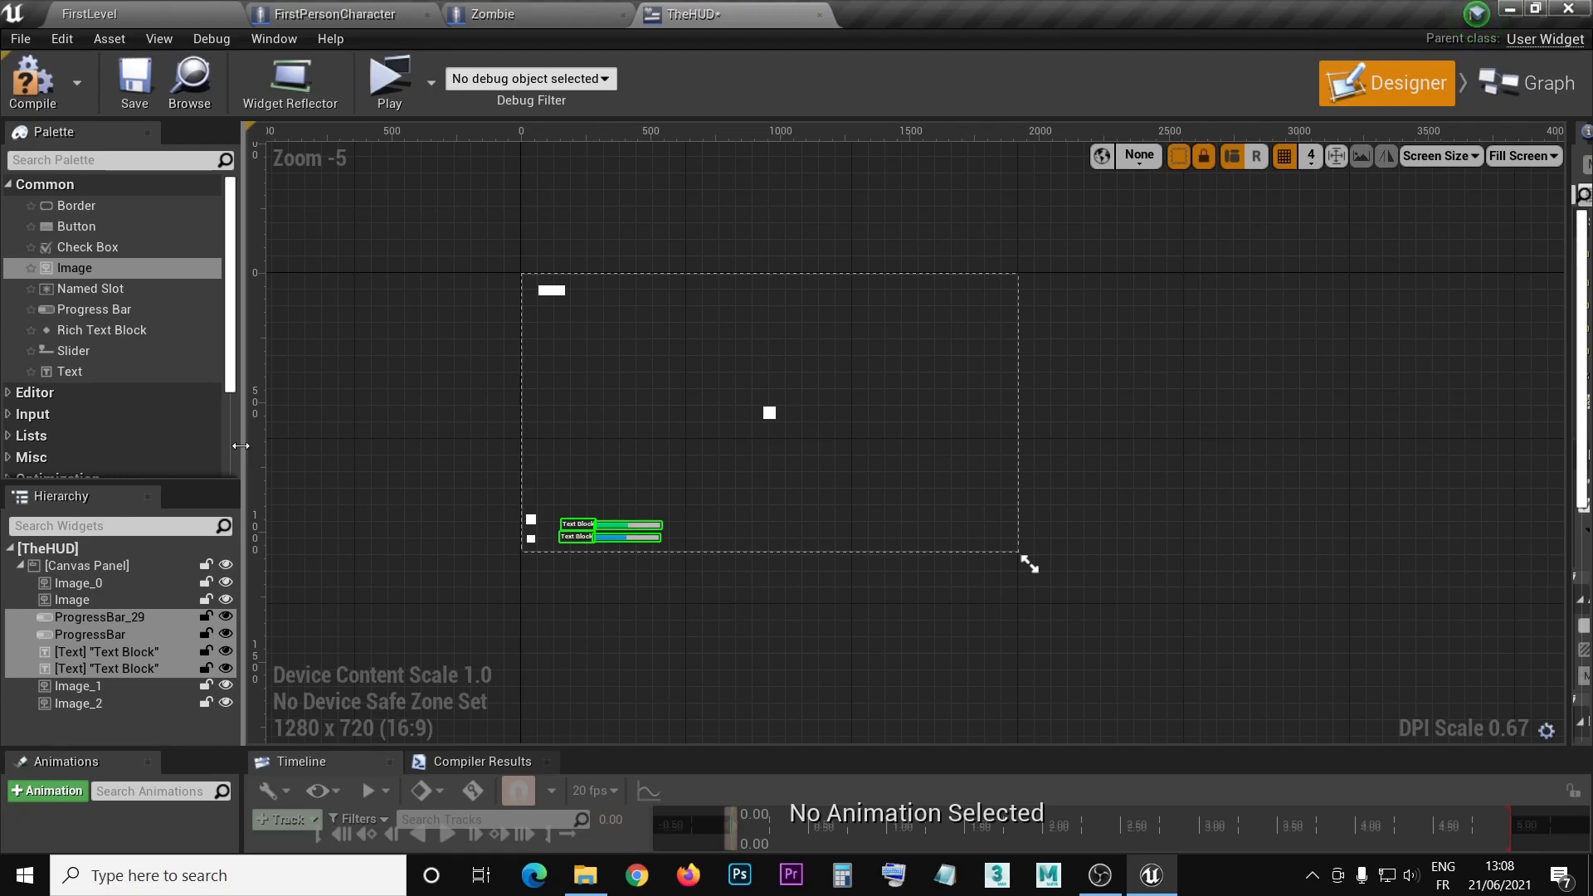
{"action": "right_click_drag", "start_coordinate": [584, 606], "coordinate": [605, 612]}
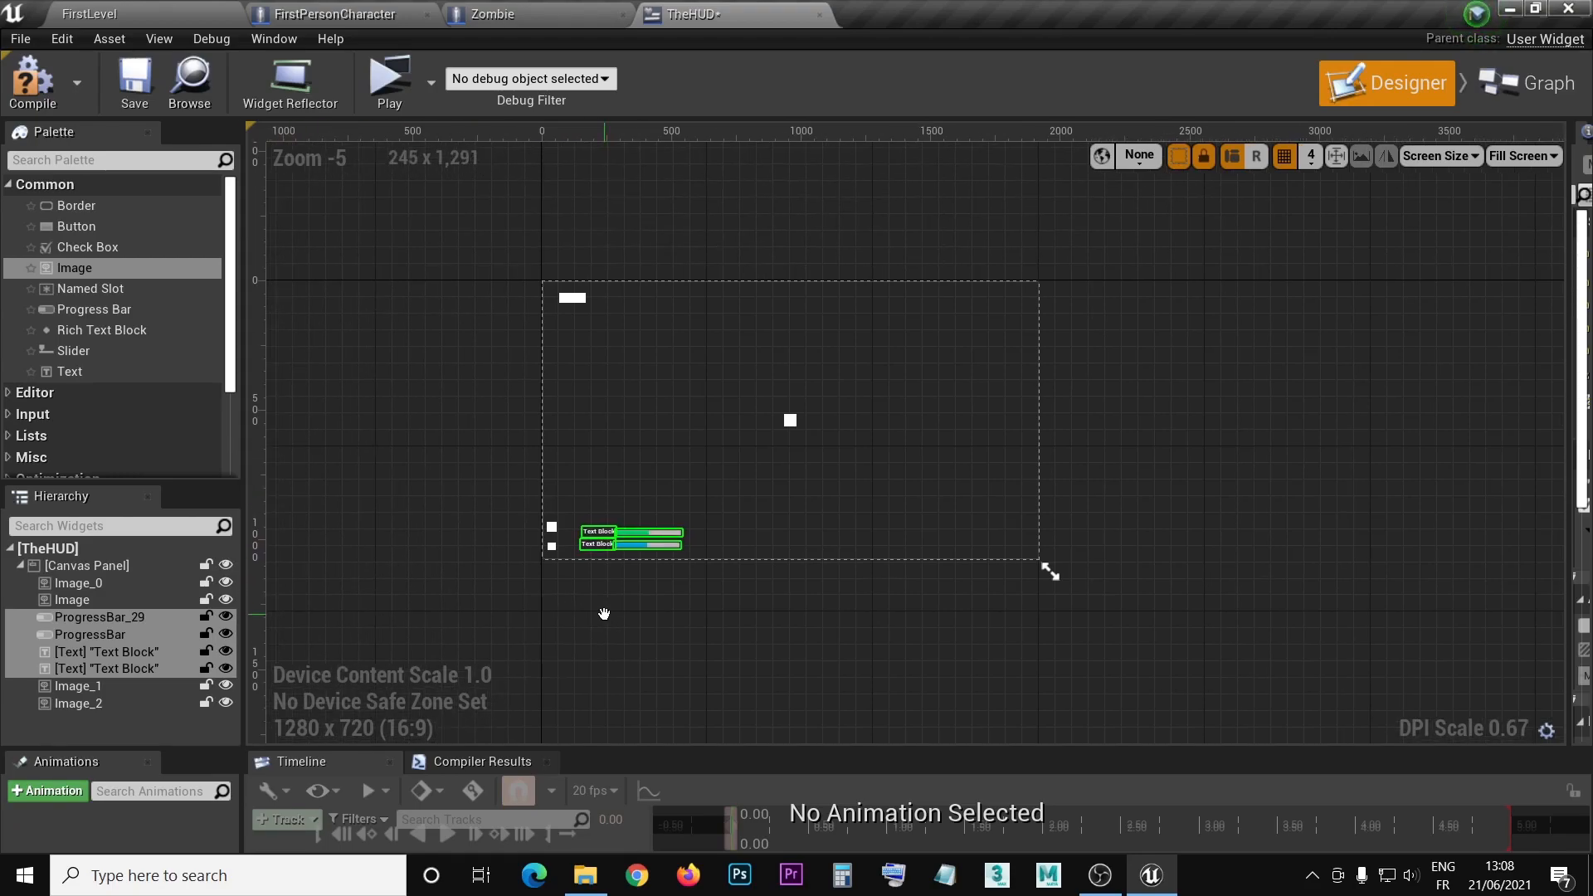
{"action": "scroll", "coordinate": [576, 560], "scroll_direction": "up", "scroll_amount": 3}
{"action": "left_click_drag", "start_coordinate": [684, 601], "coordinate": [660, 596]}
{"action": "scroll", "coordinate": [914, 556], "scroll_direction": "down", "scroll_amount": 3}
{"action": "scroll", "coordinate": [914, 559], "scroll_direction": "up", "scroll_amount": 1}
{"action": "right_click_drag", "start_coordinate": [913, 559], "coordinate": [854, 393]}
{"action": "scroll", "coordinate": [822, 496], "scroll_direction": "up", "scroll_amount": 2}
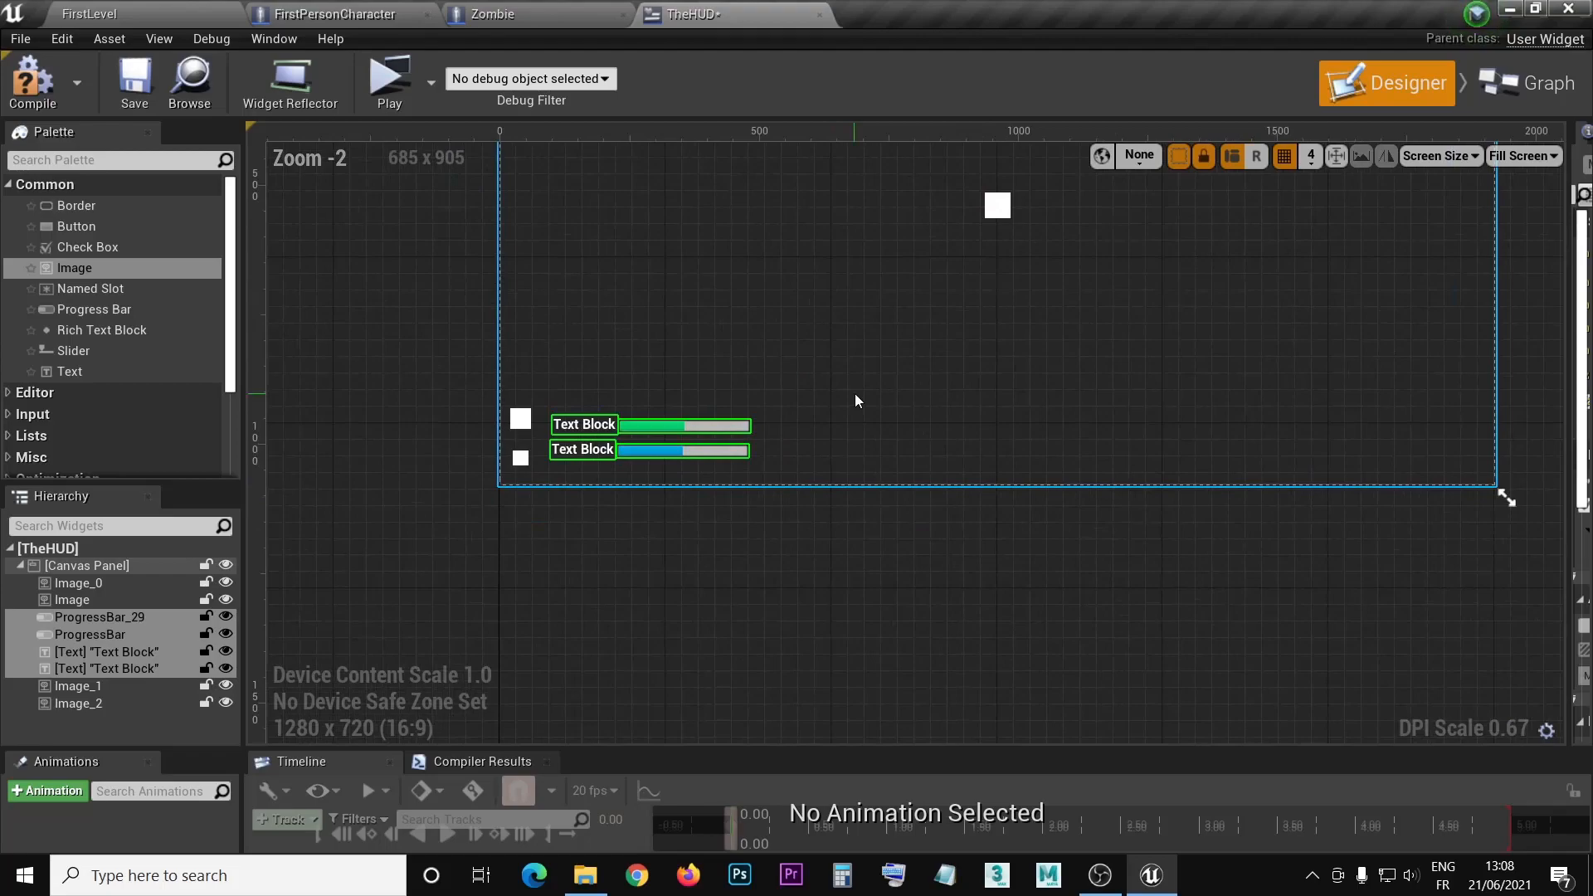
- Shift the two bottom-left icon images together slightly right, closer to the text labels
{"action": "left_click", "coordinate": [525, 422]}
{"action": "left_click", "coordinate": [521, 458], "text": "ctrl"}
{"action": "left_click_drag", "start_coordinate": [519, 429], "coordinate": [532, 432]}
{"action": "right_click_drag", "start_coordinate": [1188, 380], "coordinate": [1176, 396]}
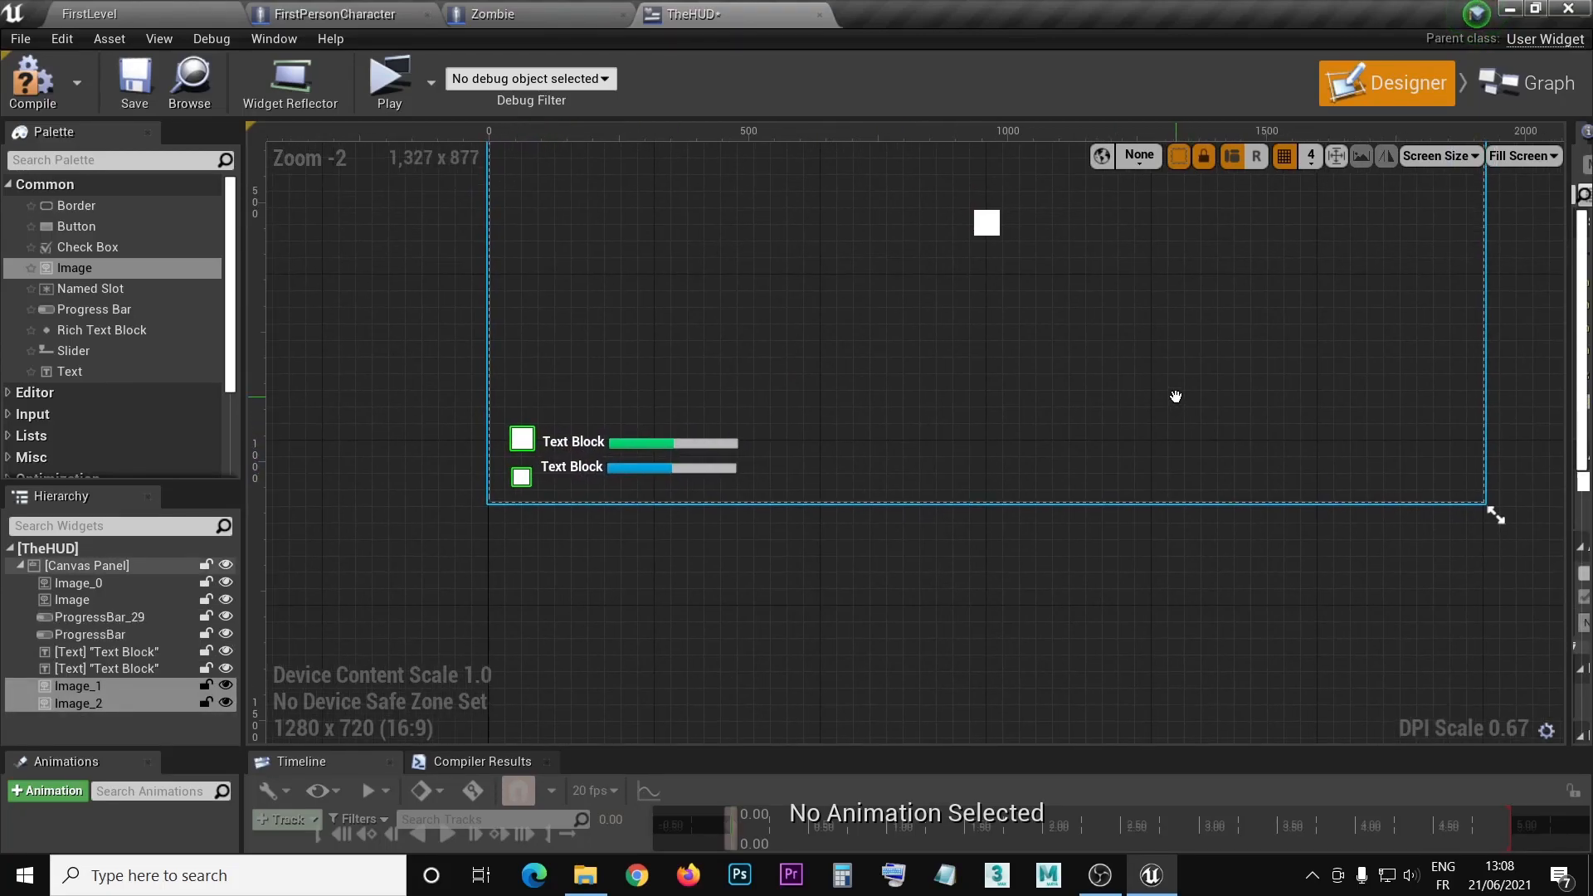
{"action": "right_click_drag", "start_coordinate": [1091, 369], "coordinate": [919, 561]}
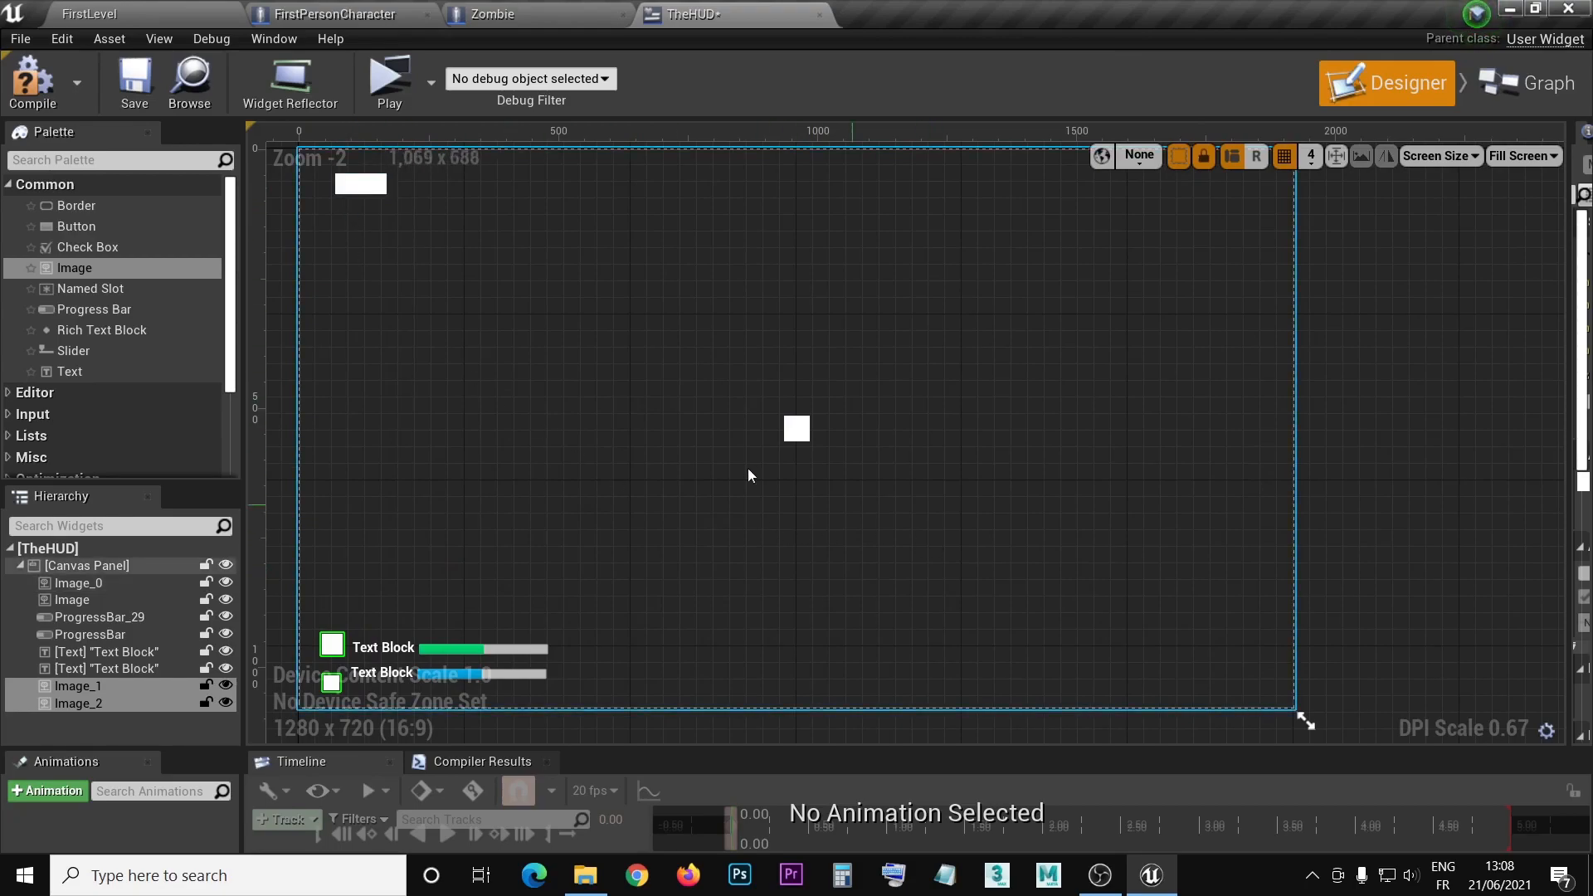
{"action": "left_click_drag", "start_coordinate": [386, 193], "coordinate": [383, 193]}
{"action": "right_click_drag", "start_coordinate": [1067, 521], "coordinate": [1067, 403]}
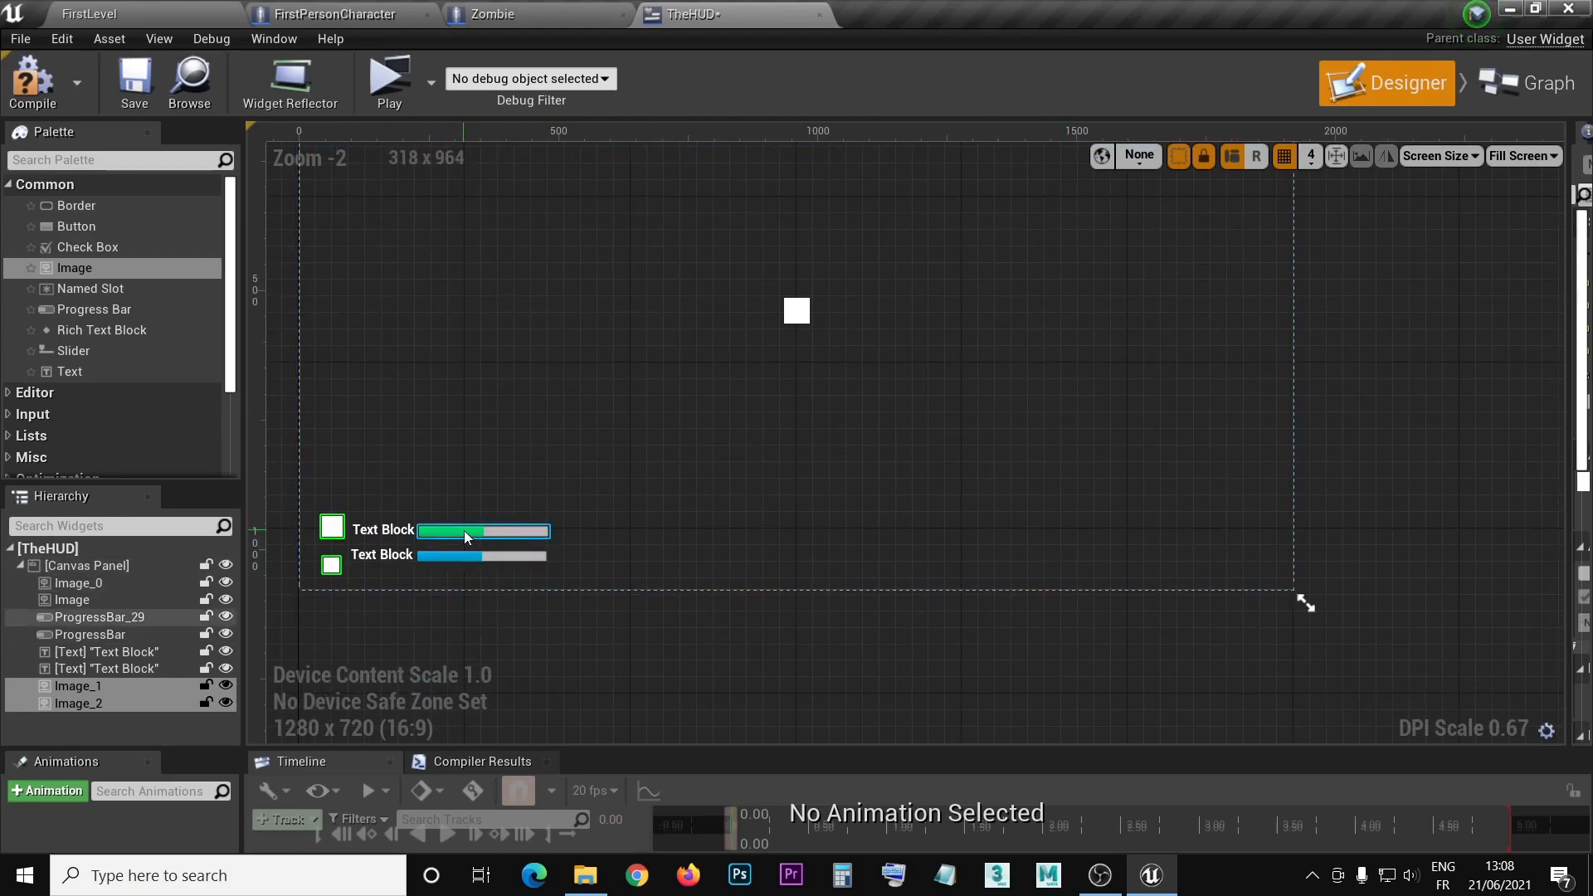
- Change the text of the green bar's label to 100
{"action": "left_click_drag", "start_coordinate": [1577, 496], "coordinate": [1083, 496]}
{"action": "left_click", "coordinate": [378, 532]}
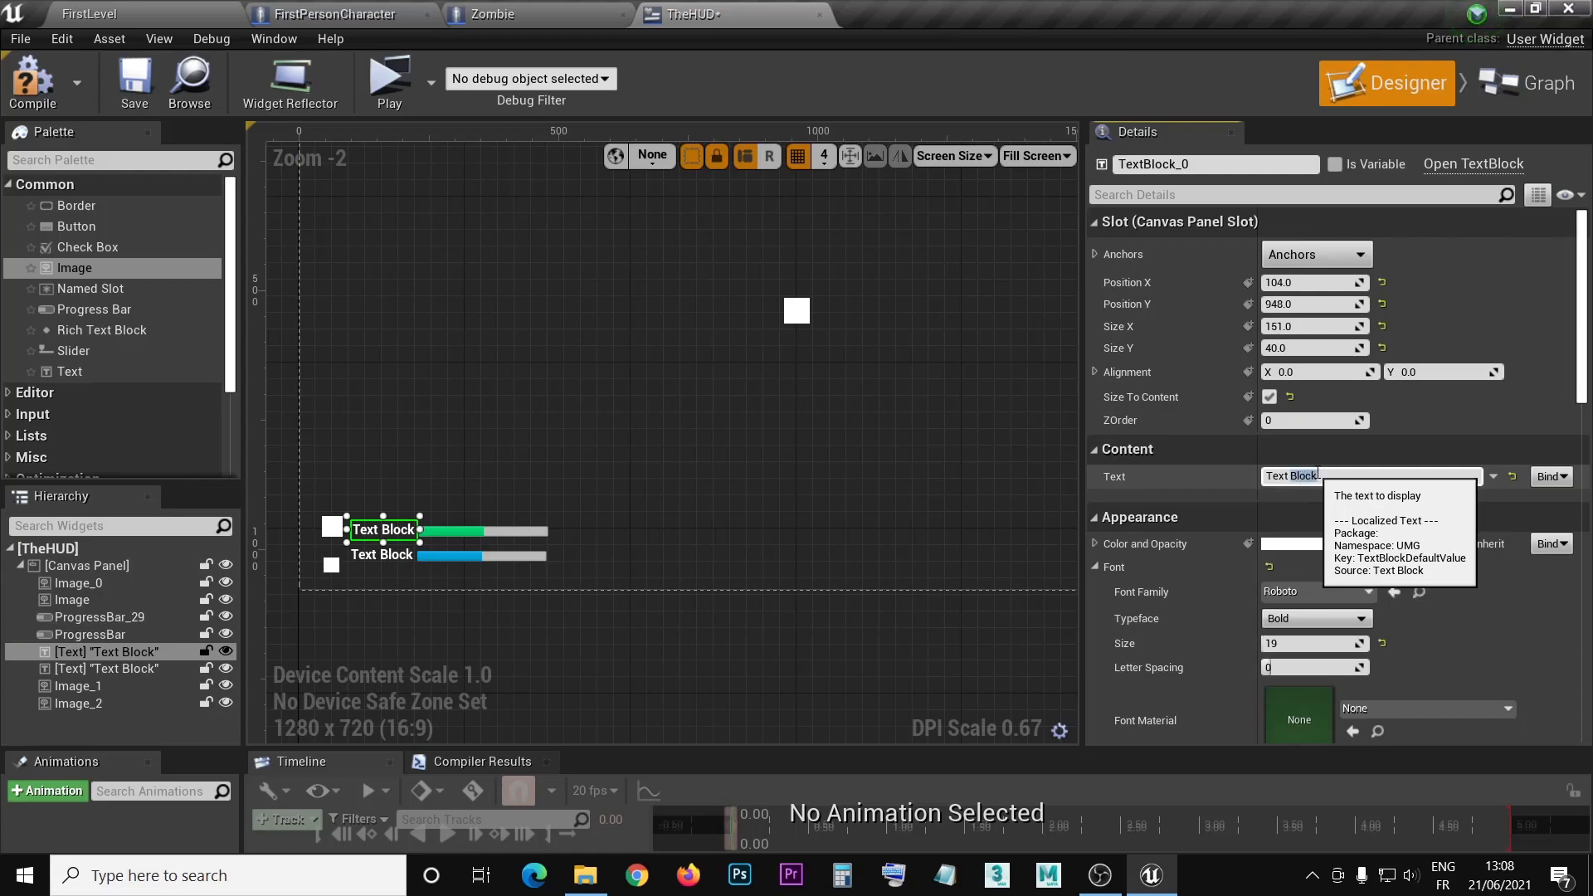
{"action": "key", "text": "ctrl+a"}
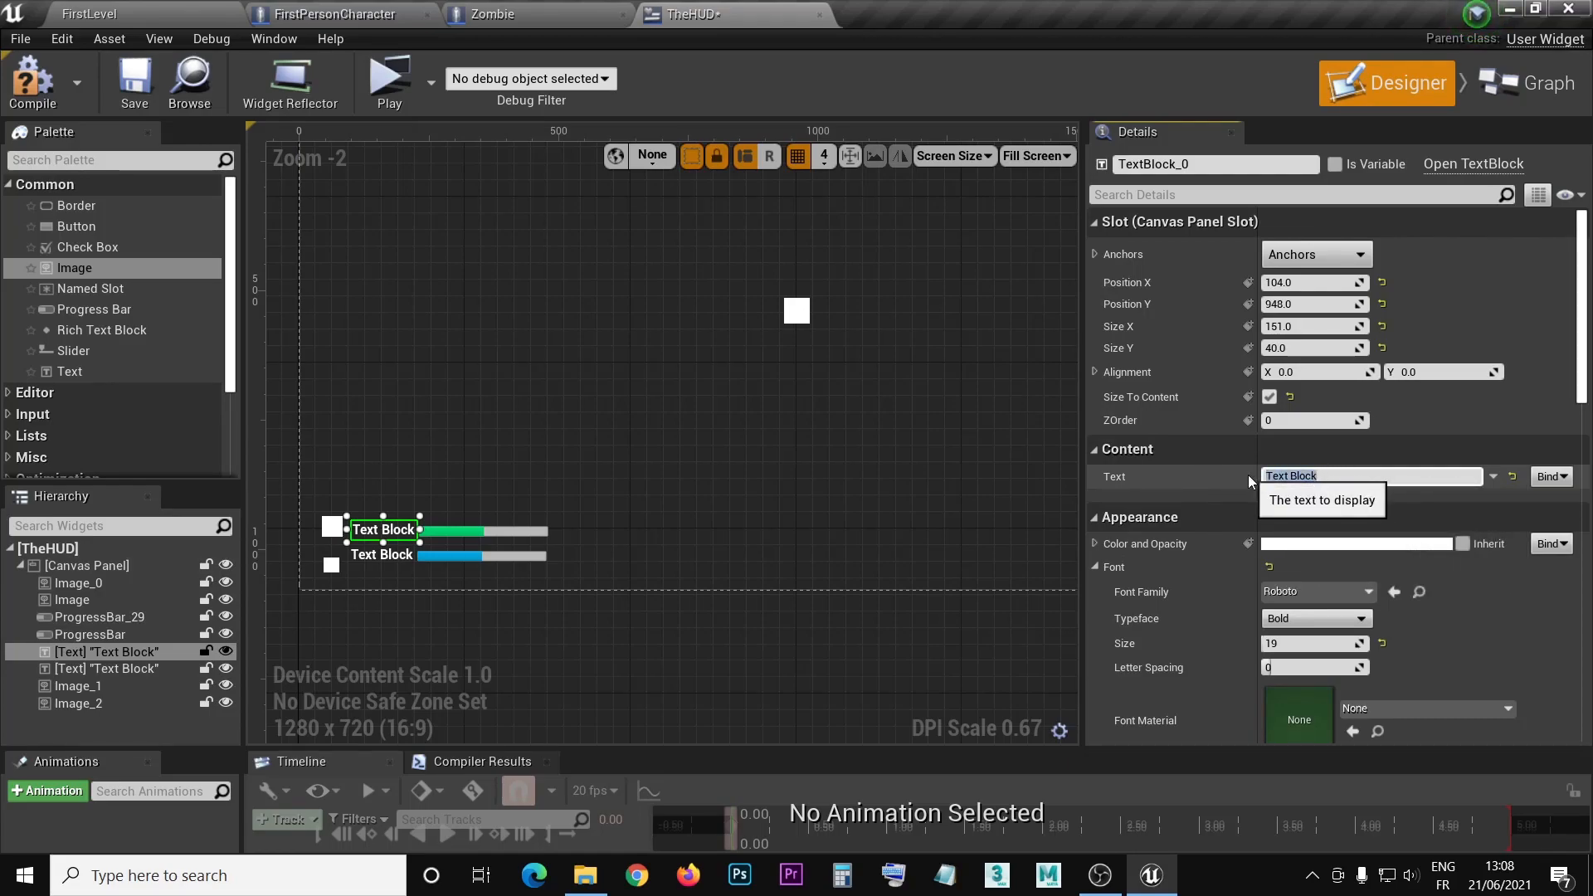
{"action": "key", "text": "BackSpace"}
{"action": "type", "text": "100"}
{"action": "key", "text": "Return"}
- Change the text of the blue bar's label to 100
{"action": "left_click", "coordinate": [398, 563]}
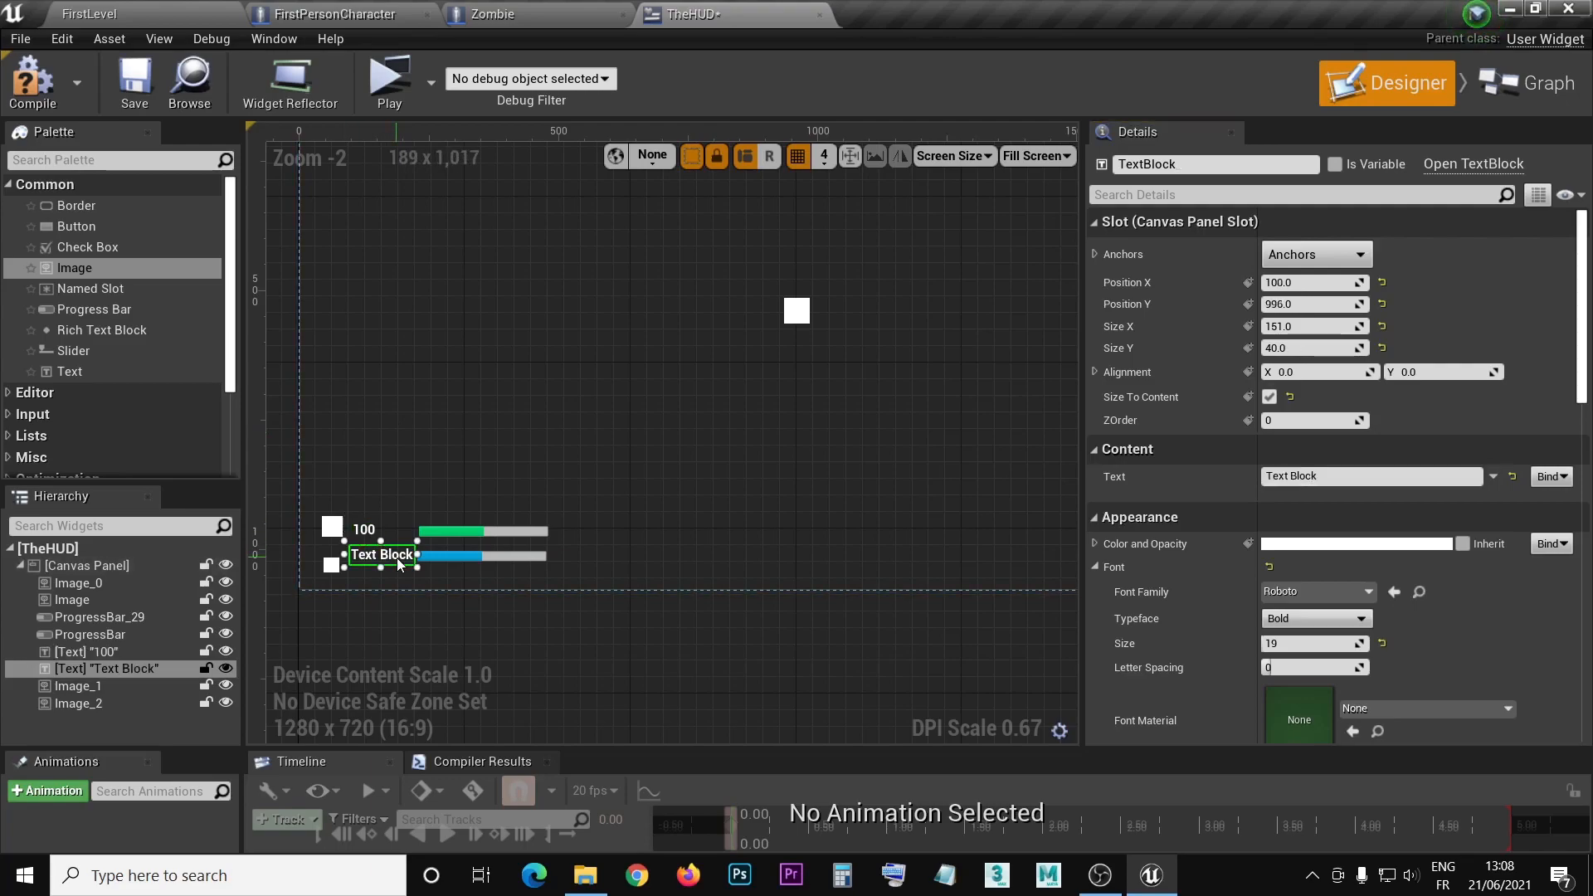
{"action": "left_click", "coordinate": [1377, 476]}
{"action": "type", "text": "100"}
{"action": "key", "text": "Return"}
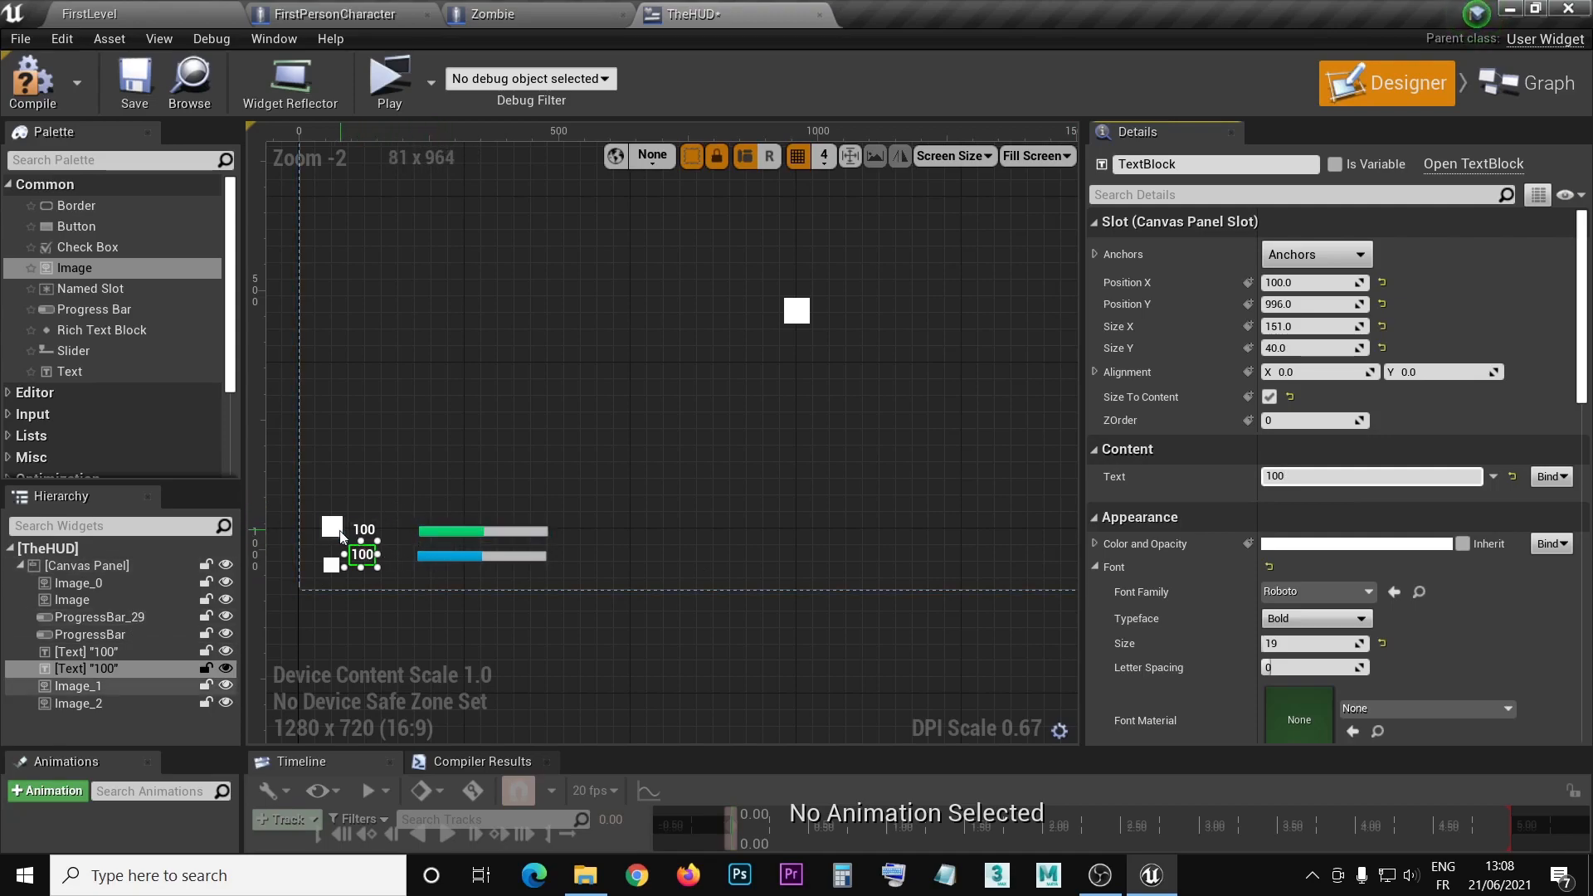
- Add two text blocks near the canvas's bottom-right corner, at about X 1588, Y 900 and X 1696, Y 972
{"action": "right_click_drag", "start_coordinate": [903, 513], "coordinate": [659, 631]}
{"action": "scroll", "coordinate": [809, 624], "scroll_direction": "down", "scroll_amount": 1}
{"action": "right_click_drag", "start_coordinate": [809, 624], "coordinate": [863, 448]}
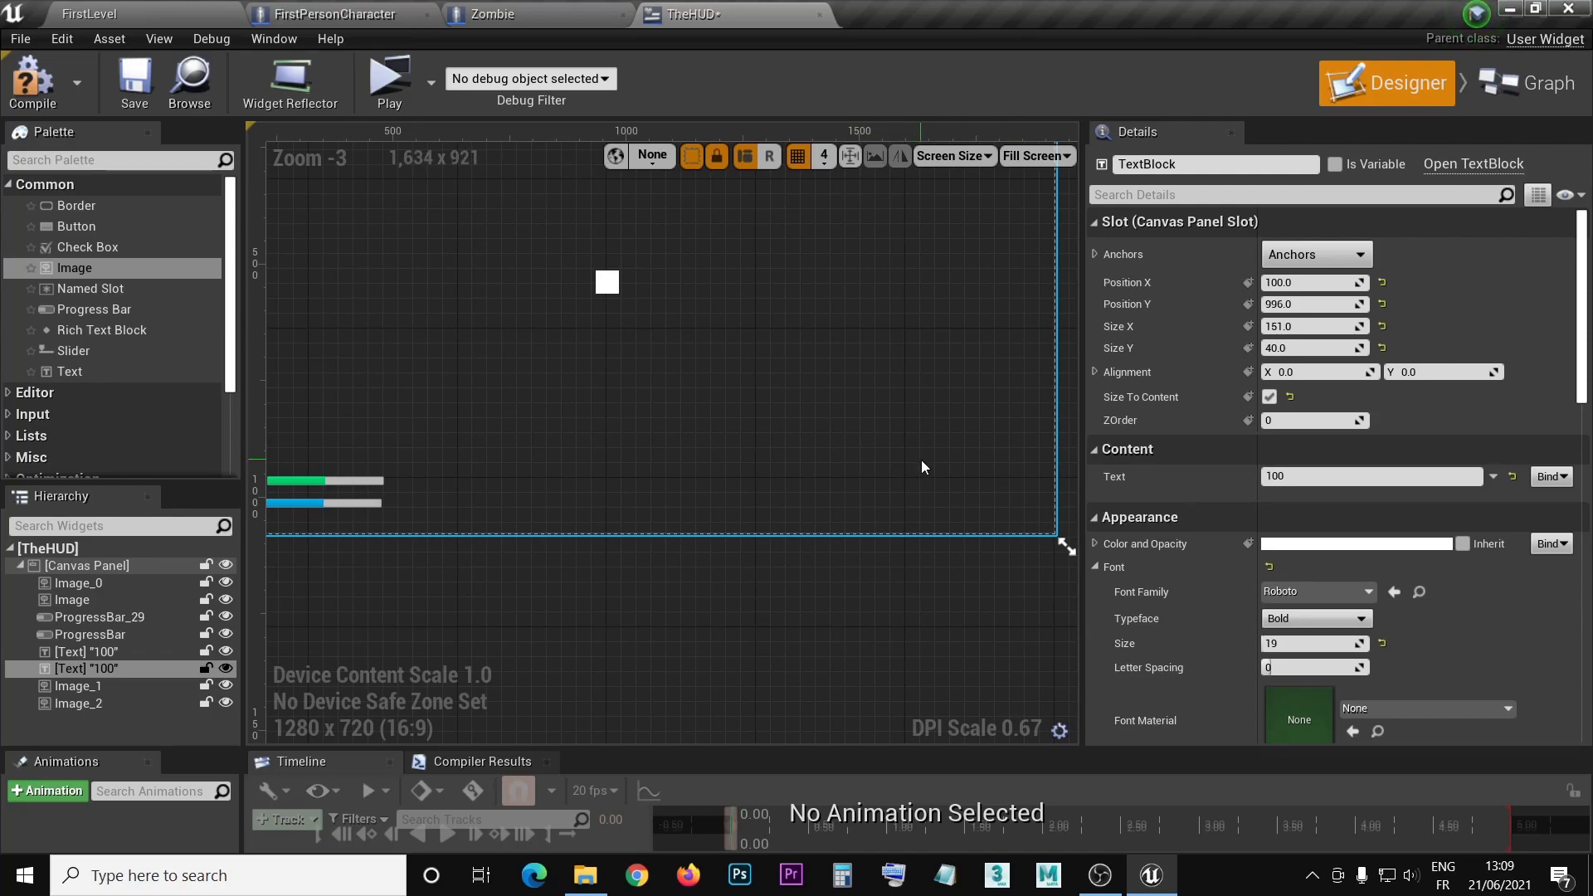
{"action": "right_click_drag", "start_coordinate": [854, 459], "coordinate": [704, 487]}
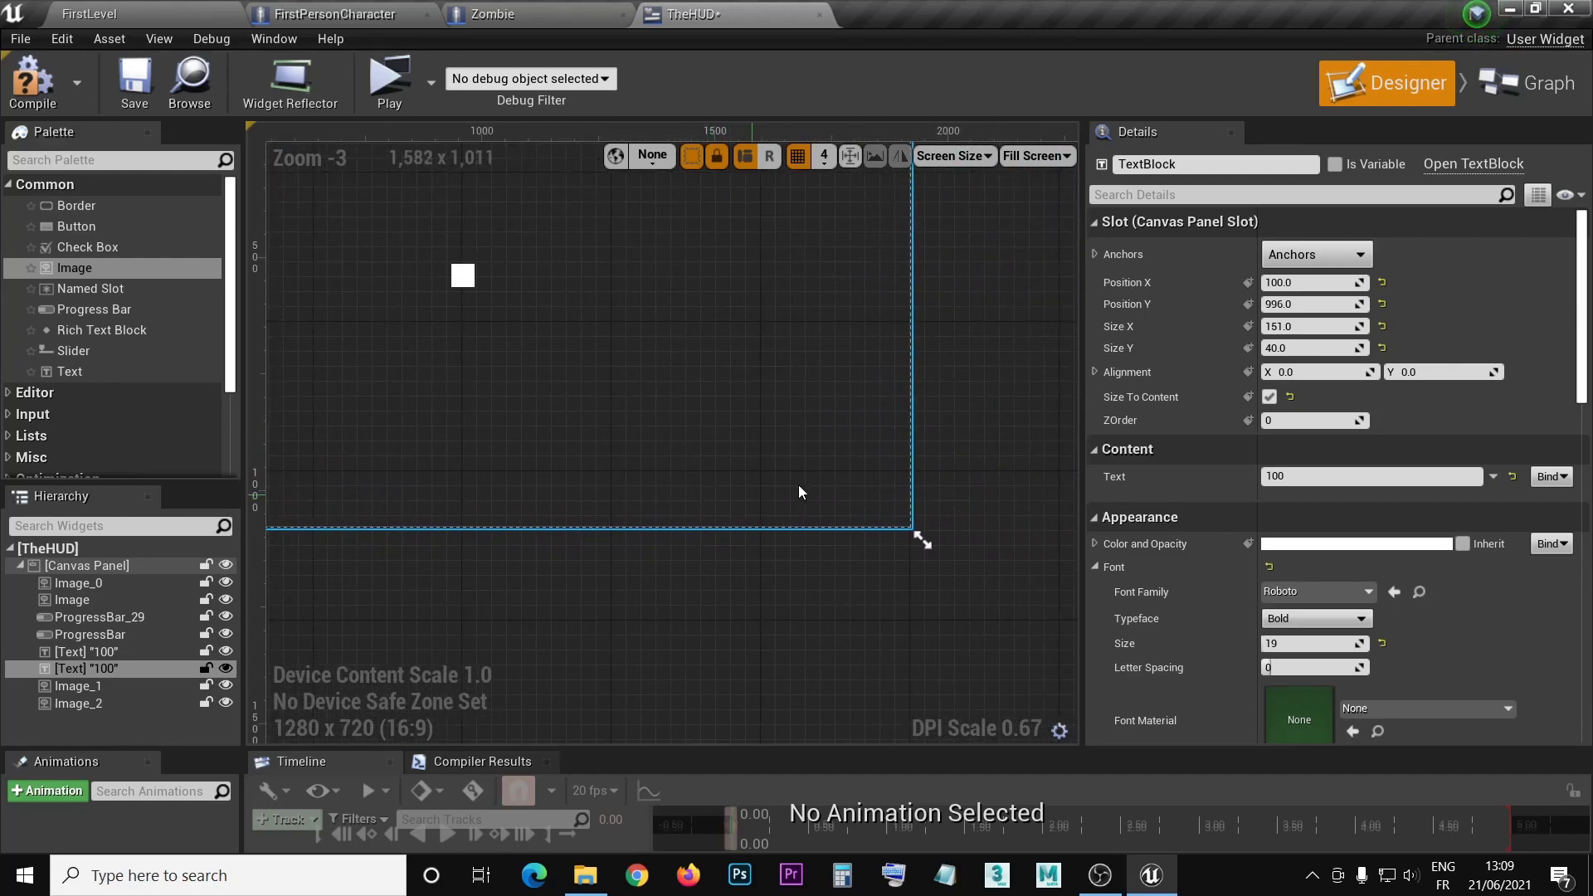
{"action": "left_click_drag", "start_coordinate": [83, 372], "coordinate": [773, 443]}
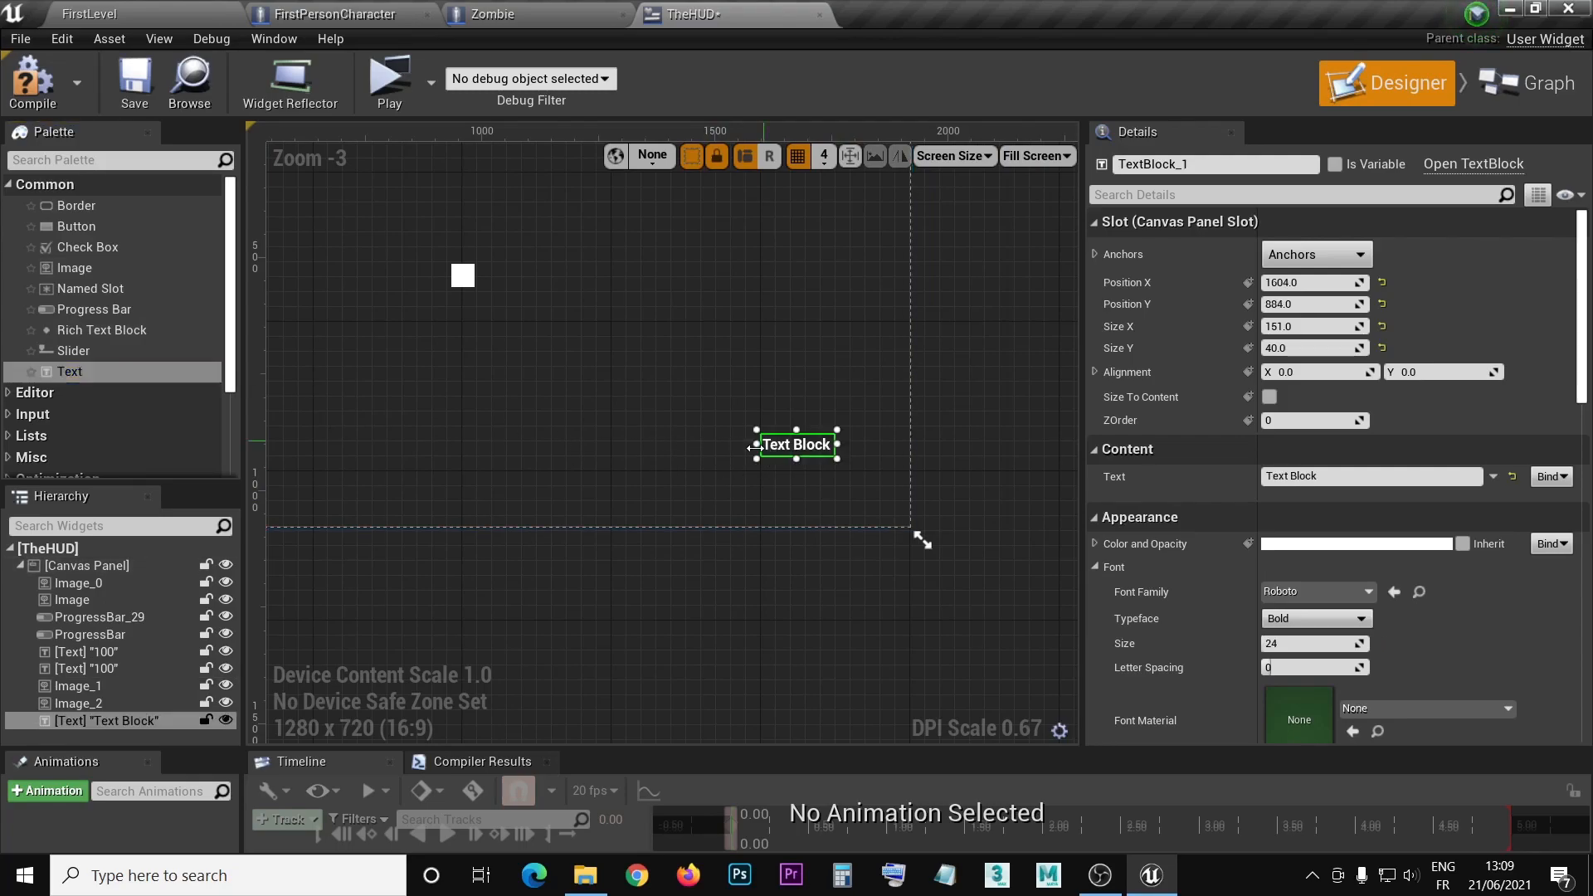
{"action": "left_click_drag", "start_coordinate": [83, 376], "coordinate": [800, 458]}
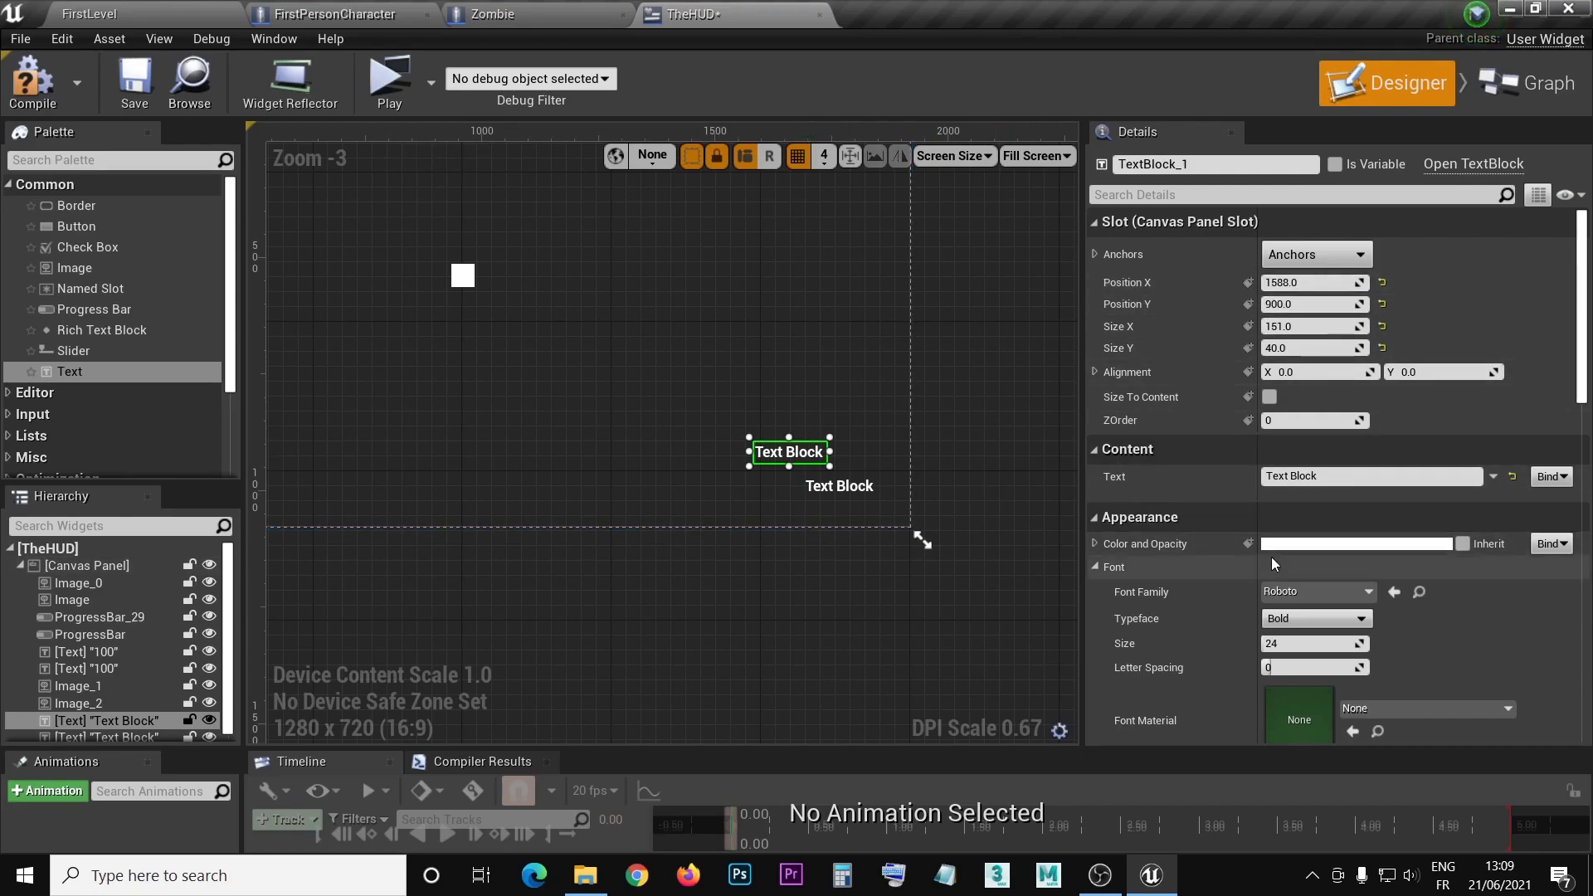
- Set the font size of the upper new text block to 50
{"action": "scroll", "coordinate": [1269, 556], "scroll_direction": "down", "scroll_amount": 1}
{"action": "left_click", "coordinate": [1282, 616]}
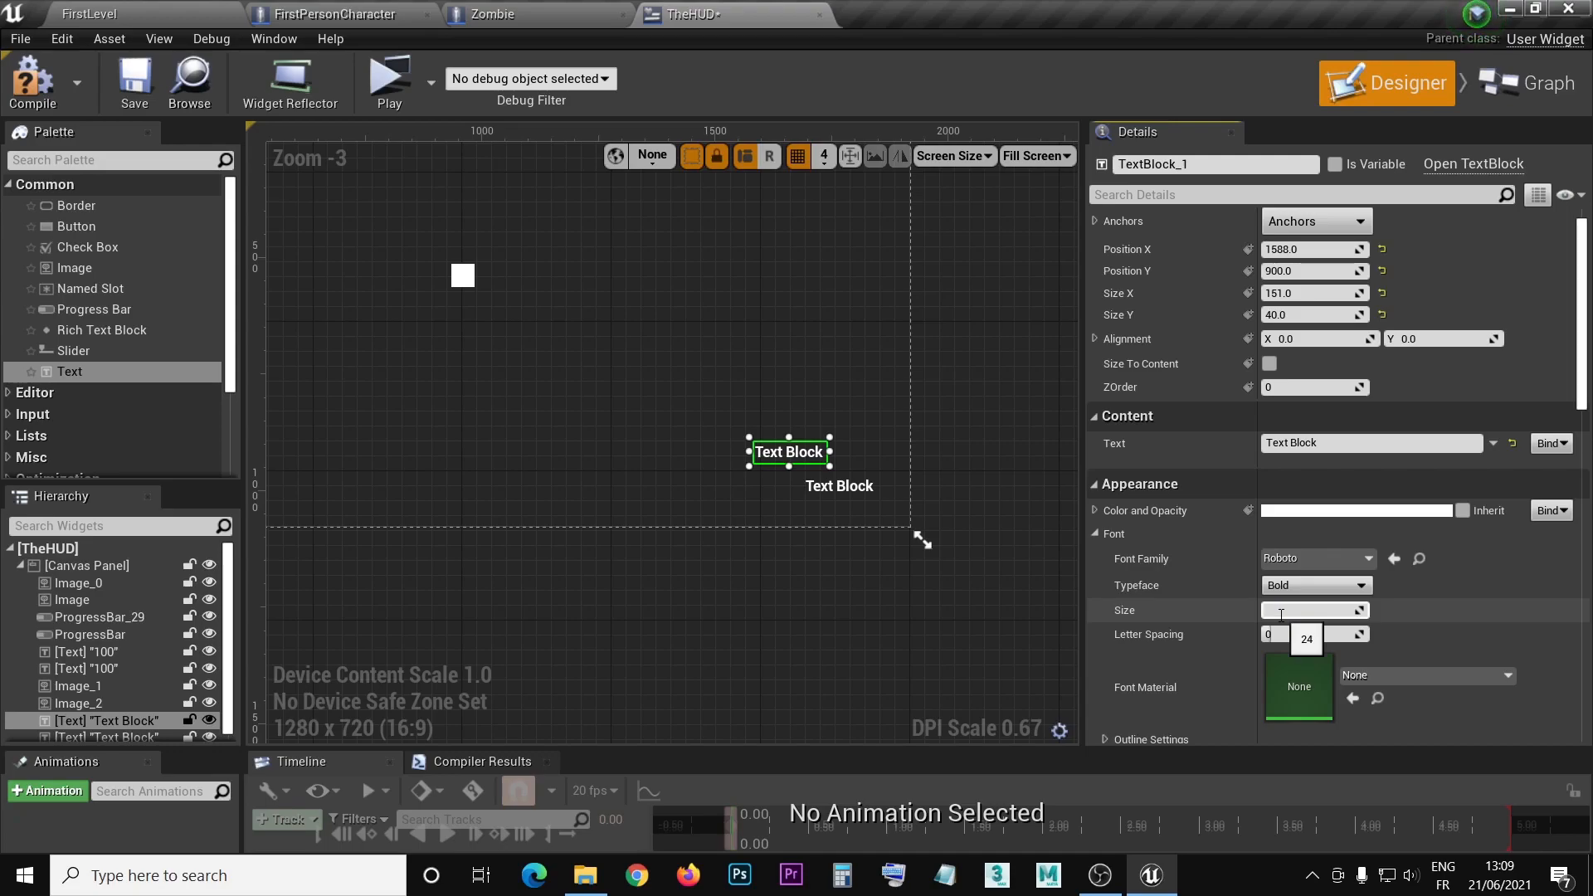
{"action": "key", "text": "Return"}
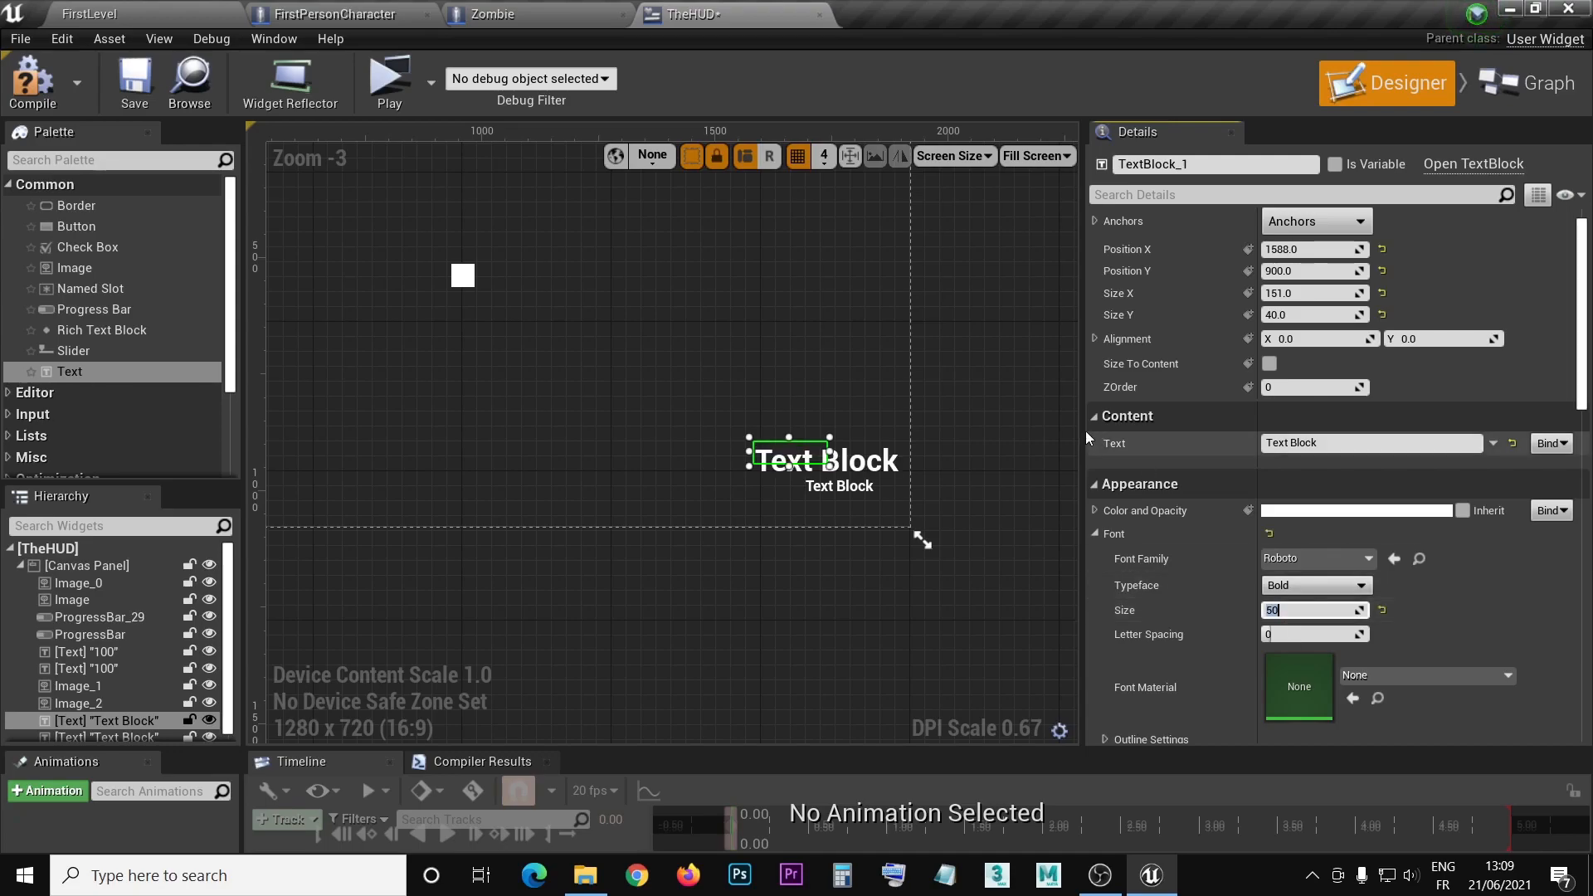
{"action": "left_click", "coordinate": [813, 489]}
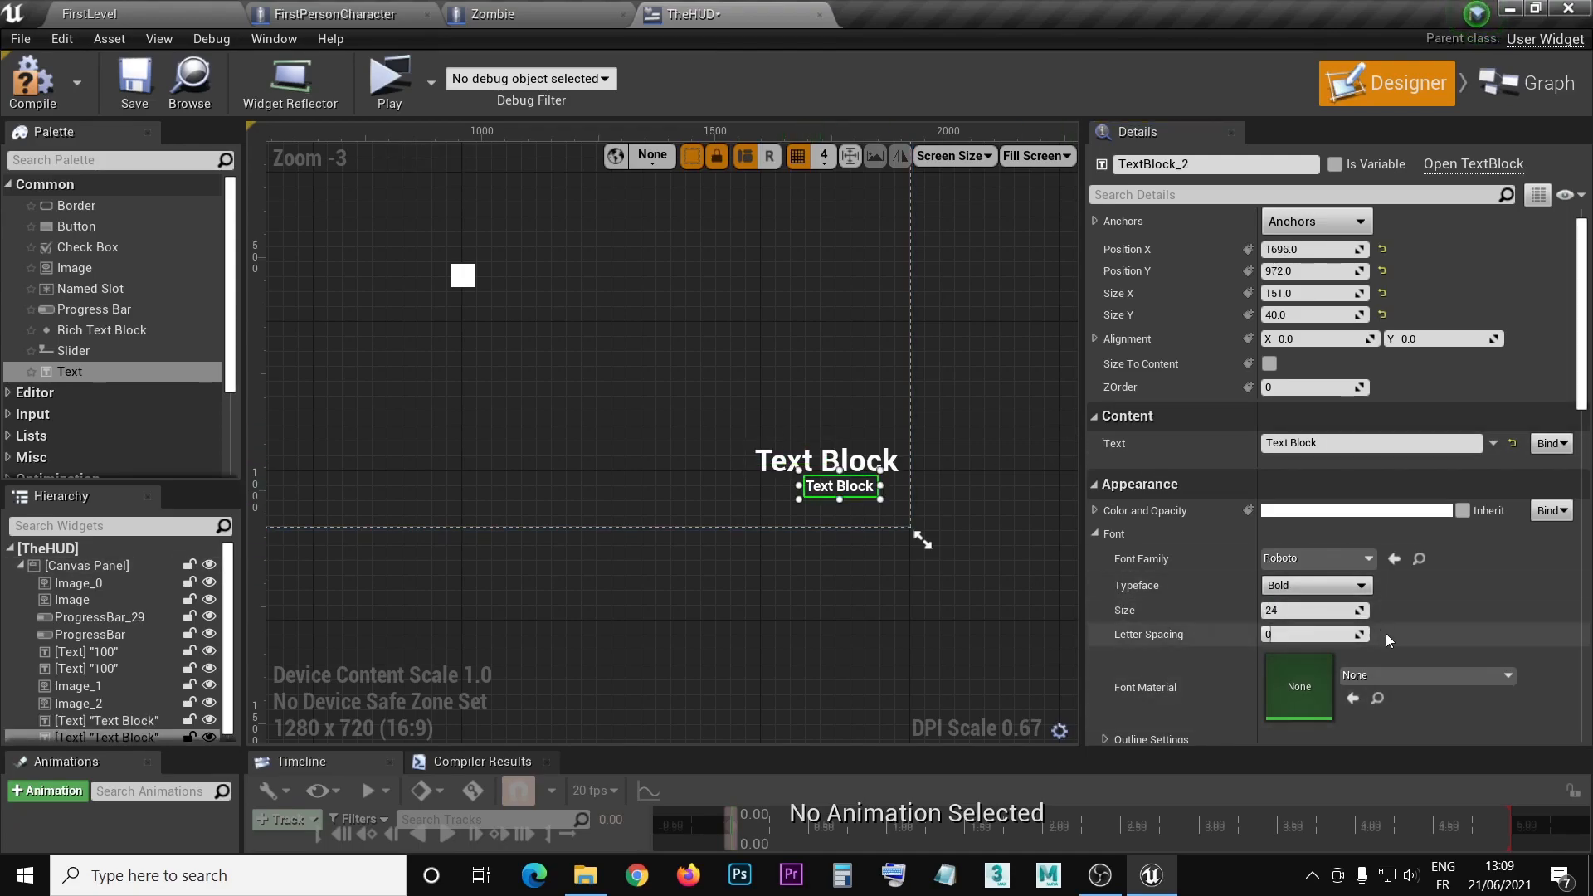
{"action": "left_click", "coordinate": [1307, 611]}
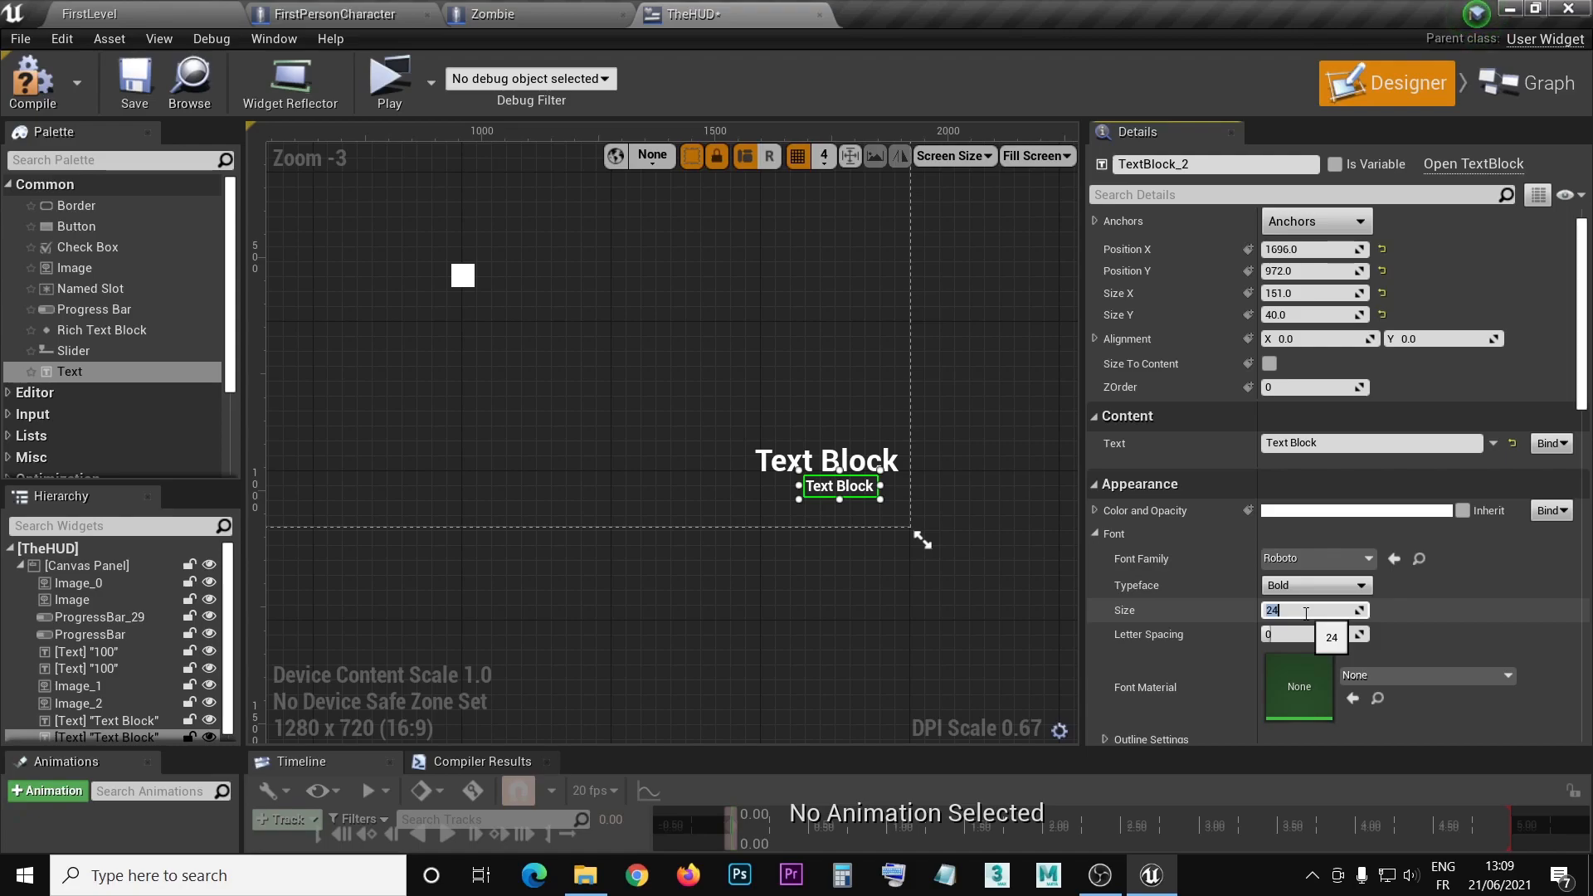
{"action": "left_click", "coordinate": [759, 491]}
- Enable Size To Content for both new text blocks near the canvas's bottom-right corner
{"action": "left_click", "coordinate": [836, 464]}
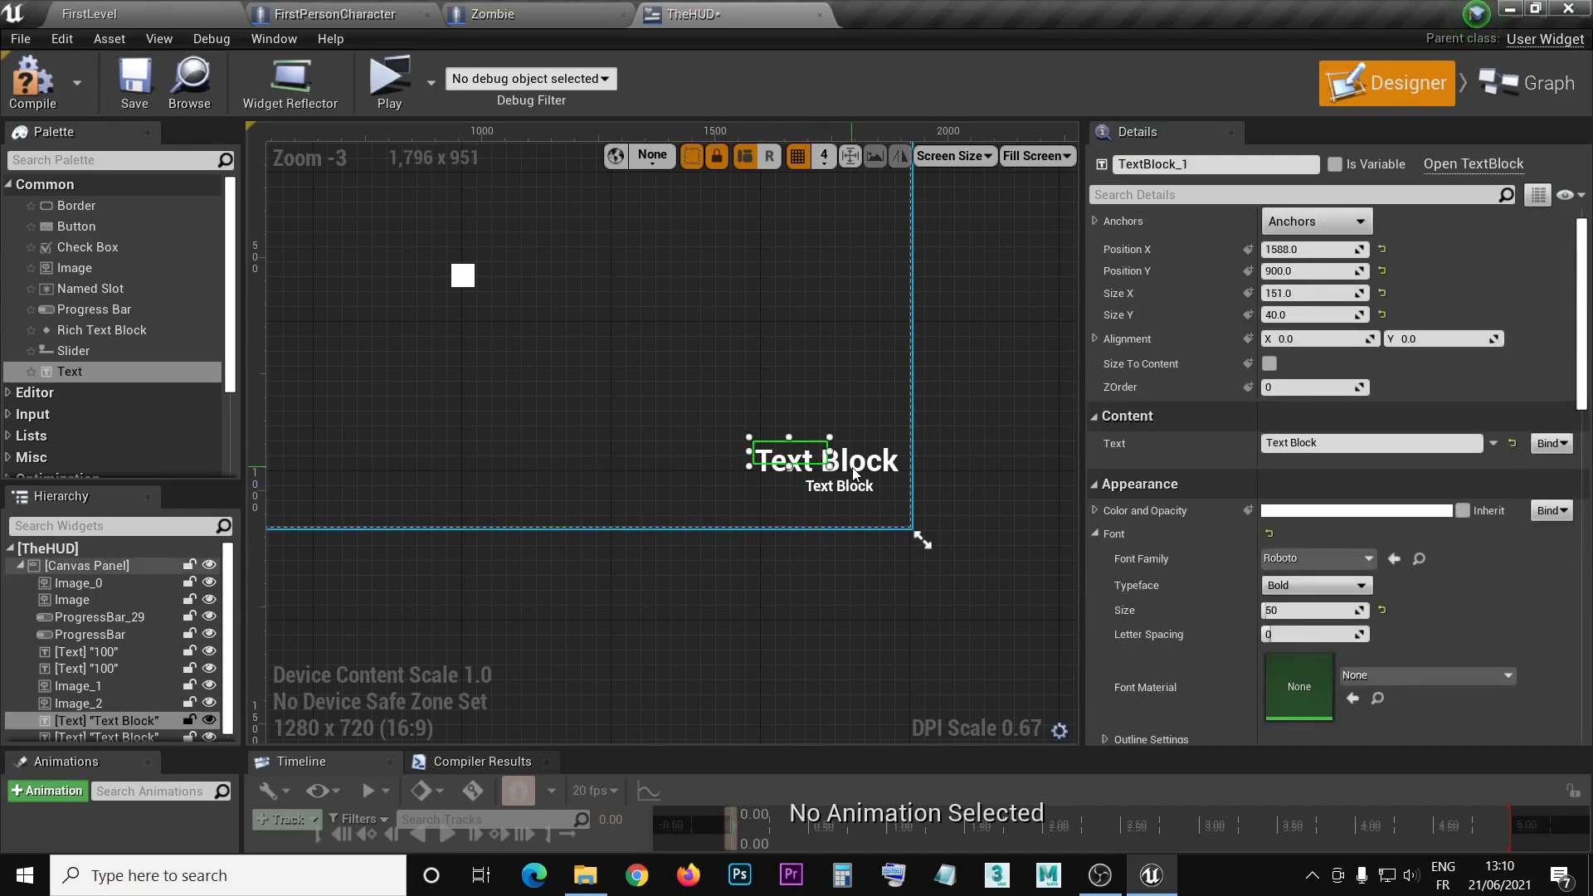
{"action": "left_click", "coordinate": [1267, 366]}
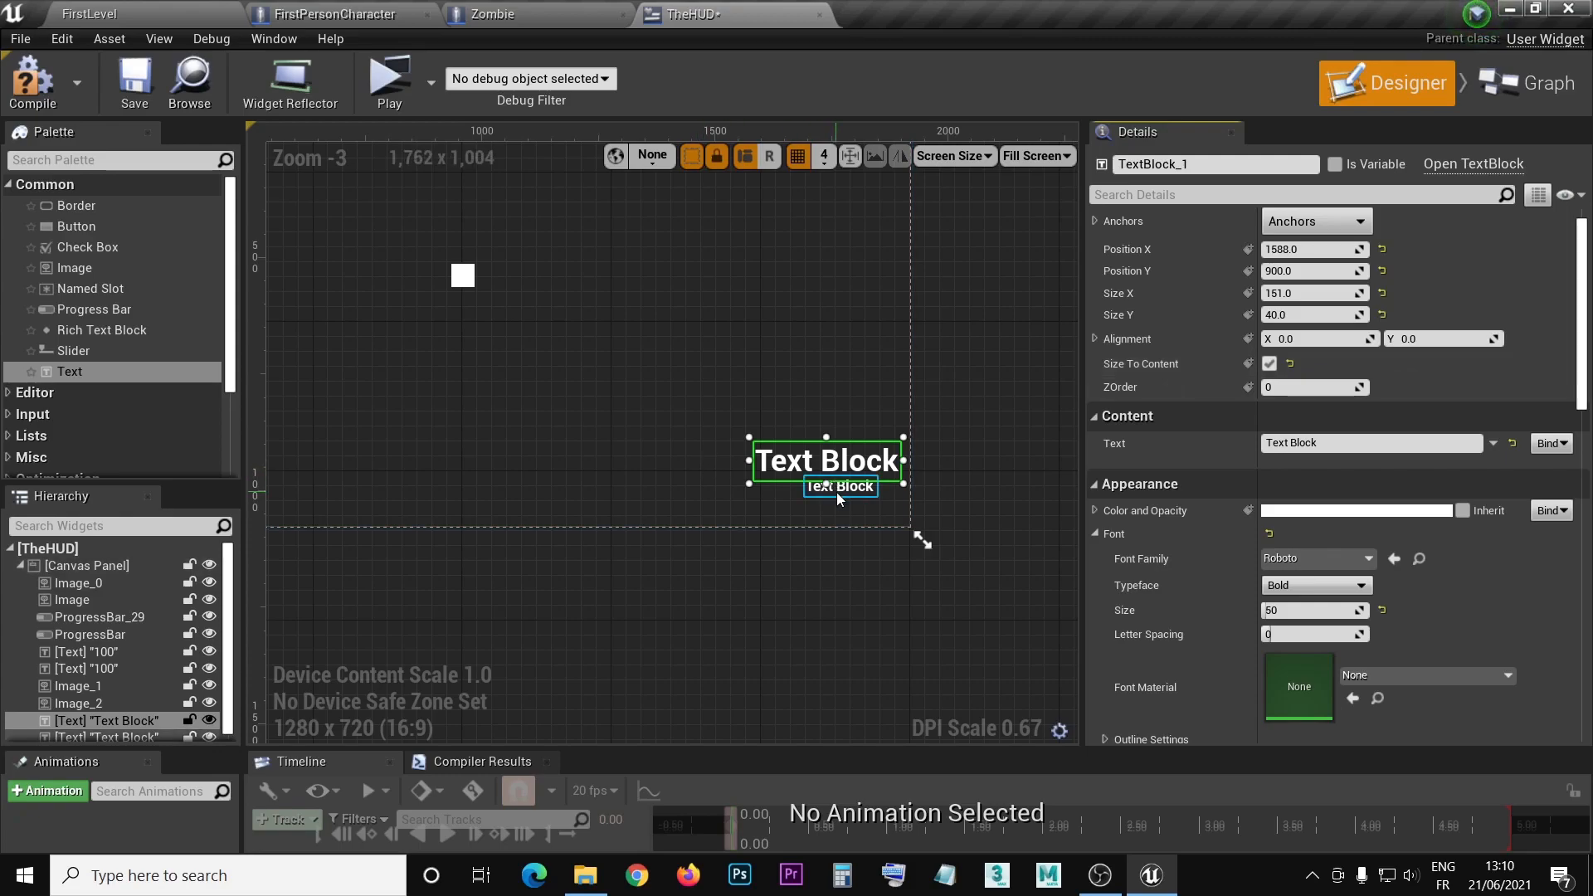
{"action": "left_click", "coordinate": [839, 489]}
{"action": "left_click", "coordinate": [1271, 367]}
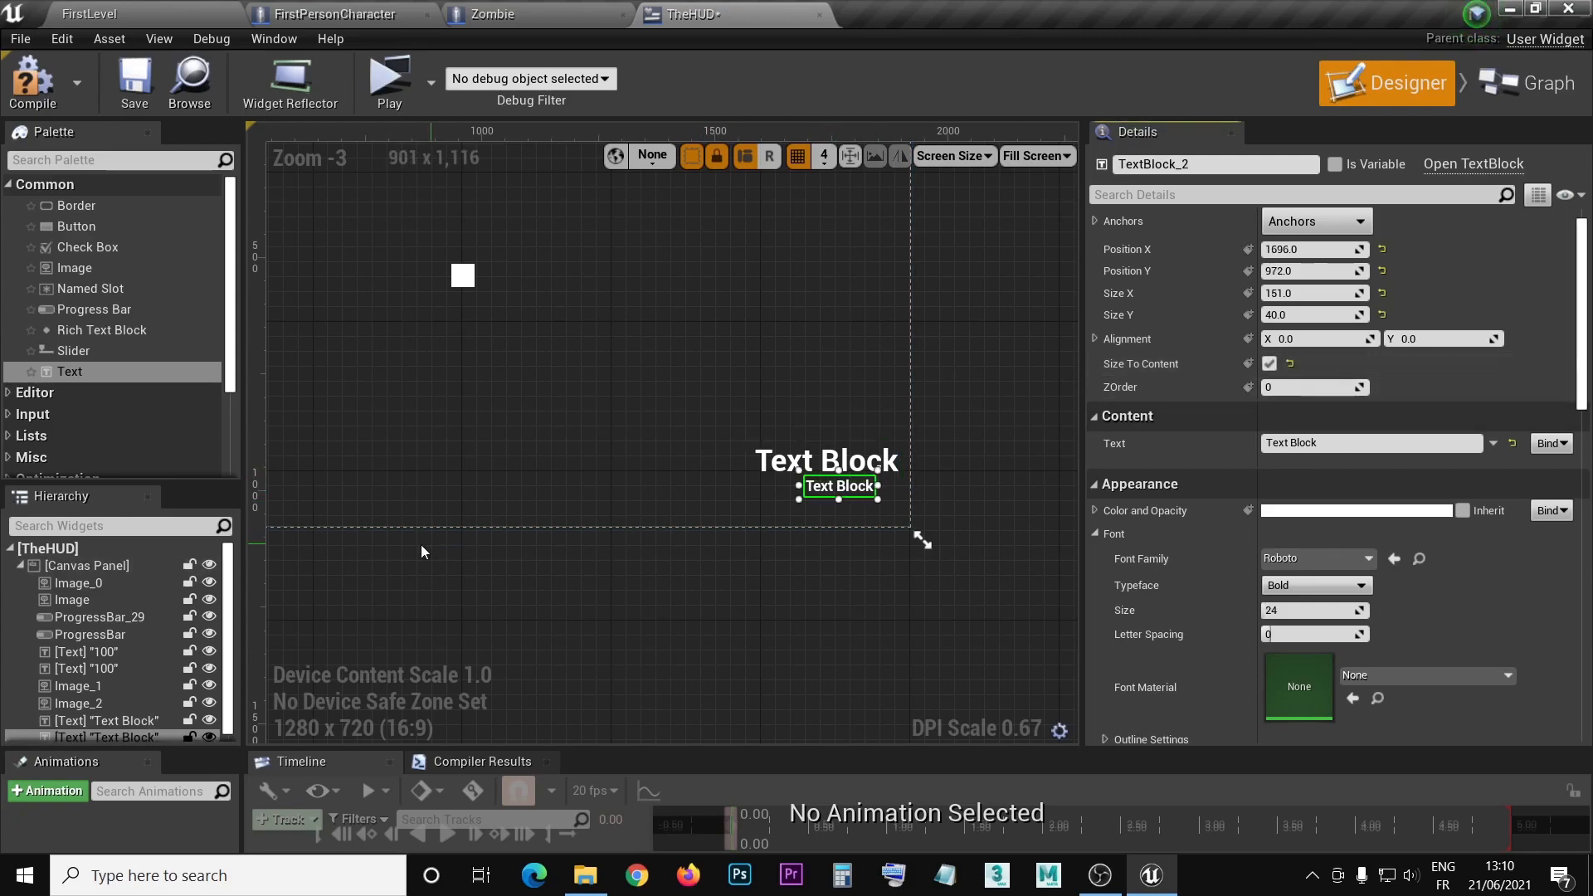
- Move the large text block away from the canvas's right edge, to about X 1504, Y 884
{"action": "right_click_drag", "start_coordinate": [498, 415], "coordinate": [633, 425]}
{"action": "right_click_drag", "start_coordinate": [273, 496], "coordinate": [803, 529]}
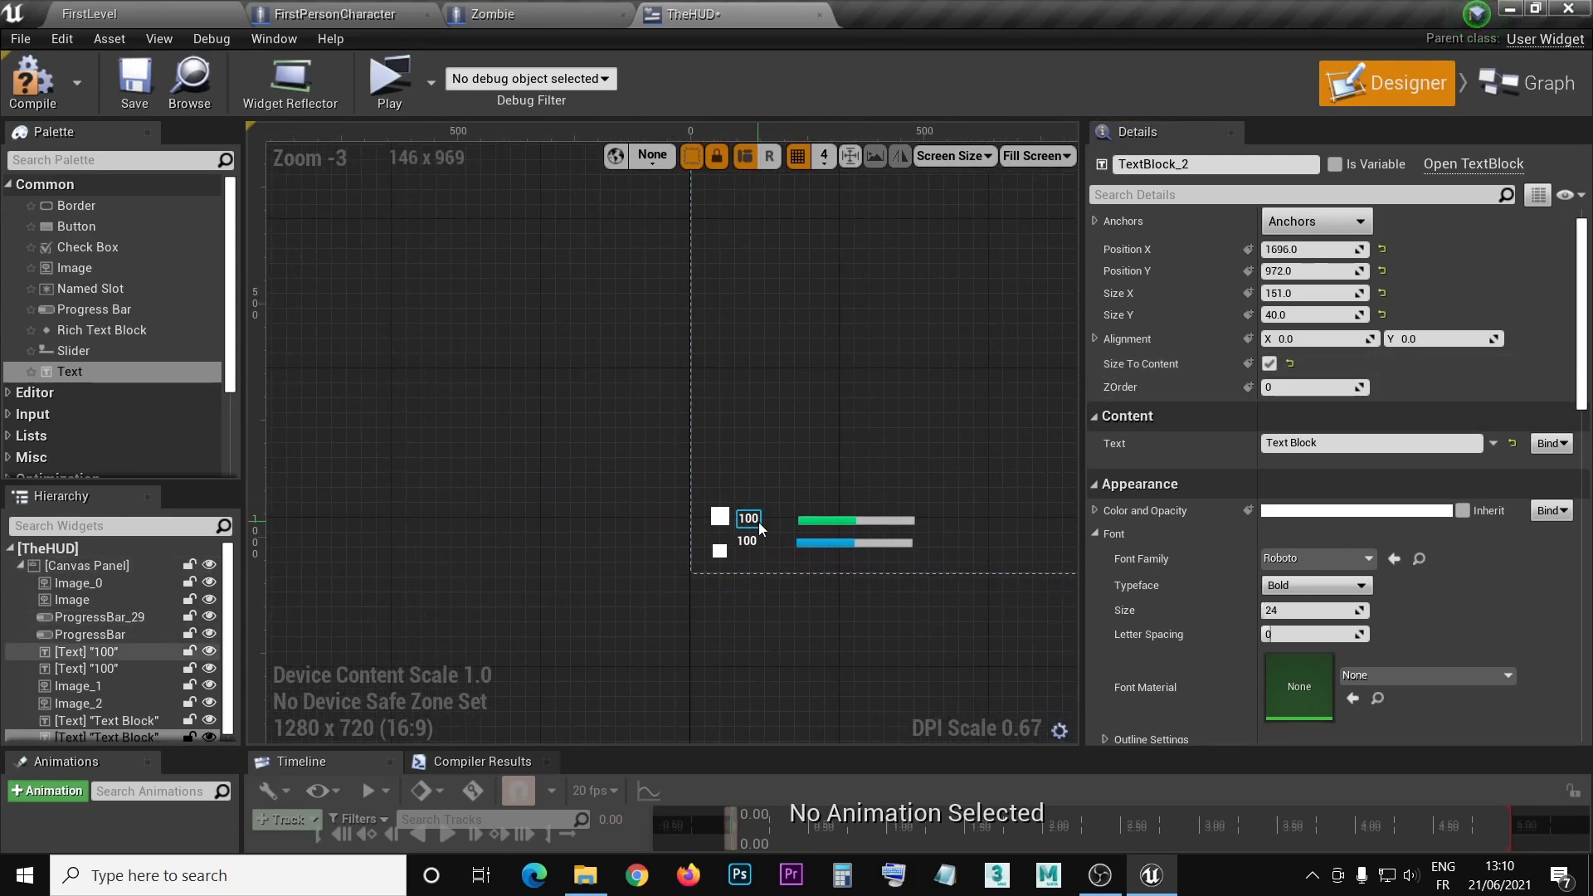
{"action": "left_click", "coordinate": [747, 540]}
{"action": "right_click_drag", "start_coordinate": [1021, 503], "coordinate": [572, 647]}
{"action": "scroll", "coordinate": [589, 616], "scroll_direction": "down", "scroll_amount": 3}
{"action": "scroll", "coordinate": [600, 615], "scroll_direction": "up", "scroll_amount": 3}
{"action": "right_click_drag", "start_coordinate": [819, 670], "coordinate": [545, 413]}
{"action": "left_click_drag", "start_coordinate": [746, 393], "coordinate": [701, 388]}
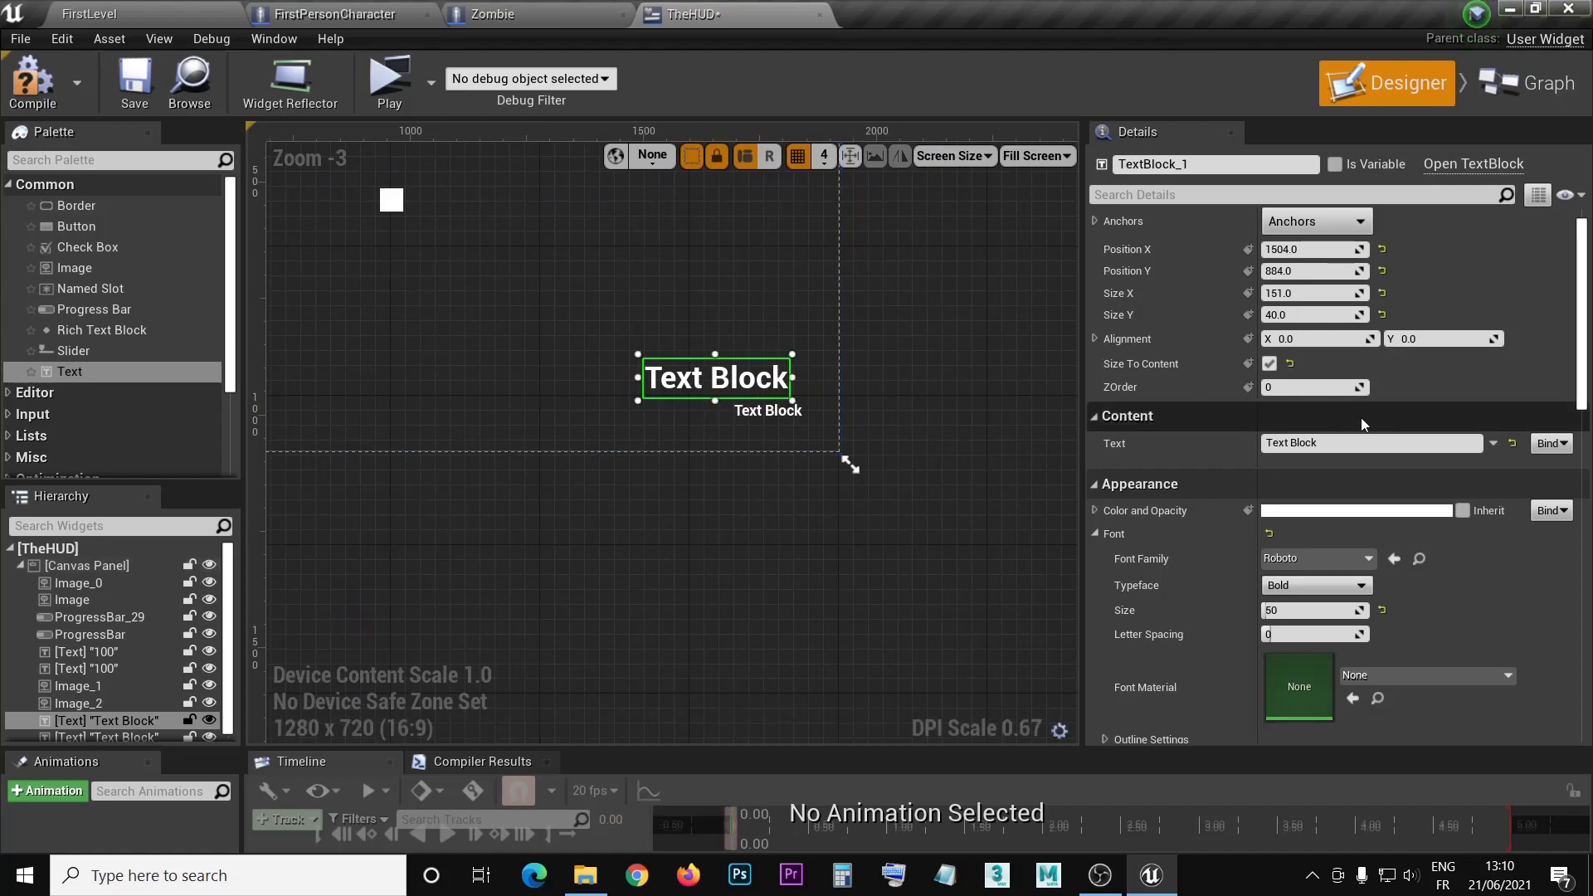
- Change the large text block's text to 30
{"action": "left_click", "coordinate": [1286, 444]}
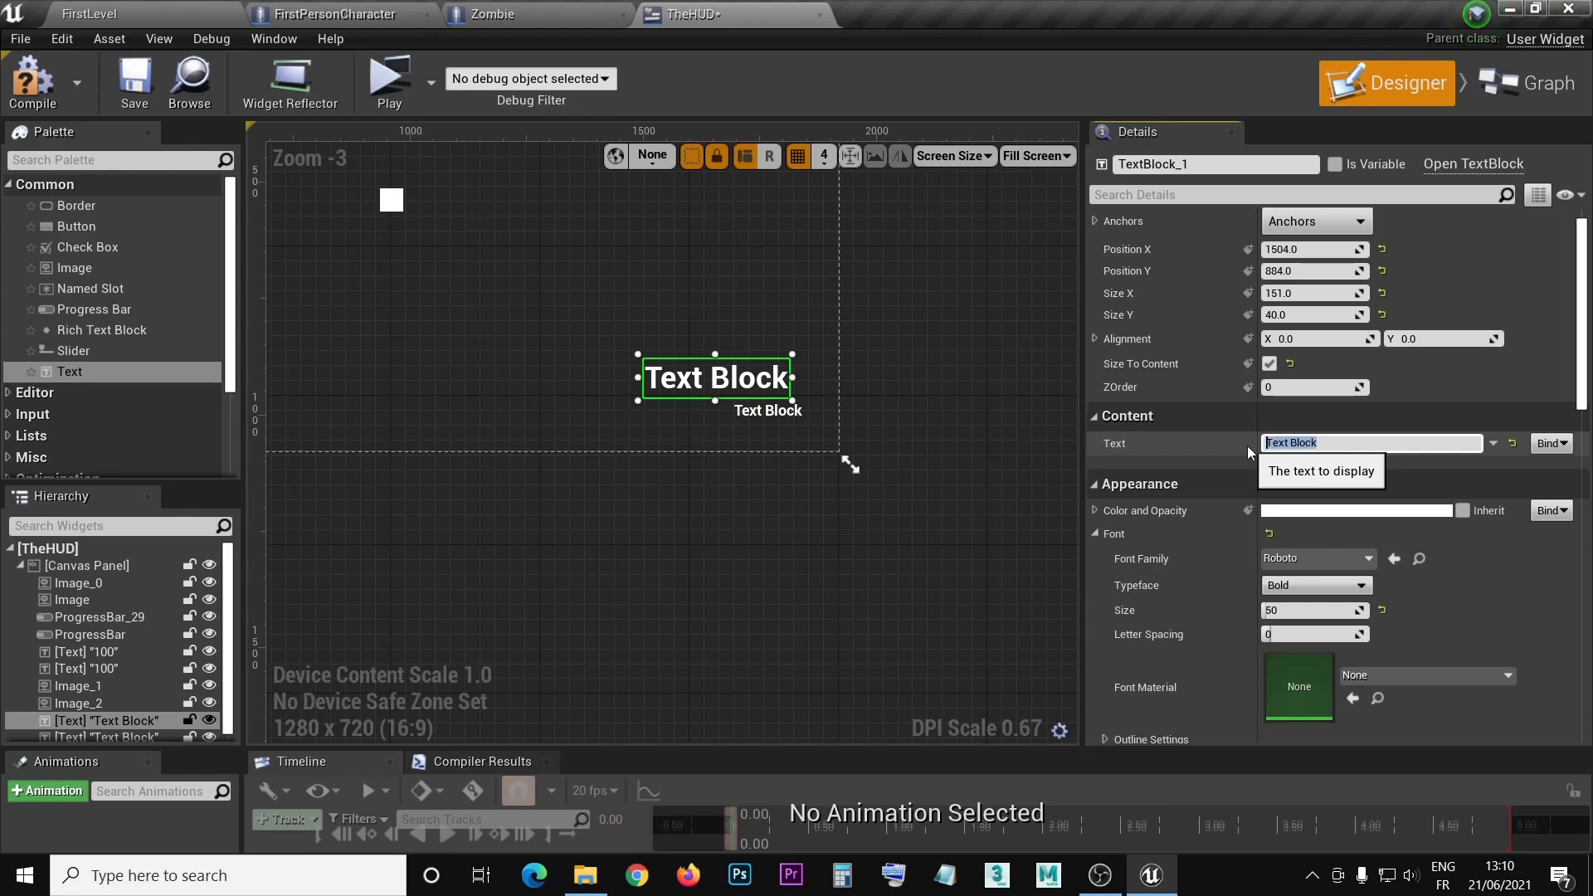
{"action": "type", "text": "\"à"}
{"action": "key", "text": "Return"}
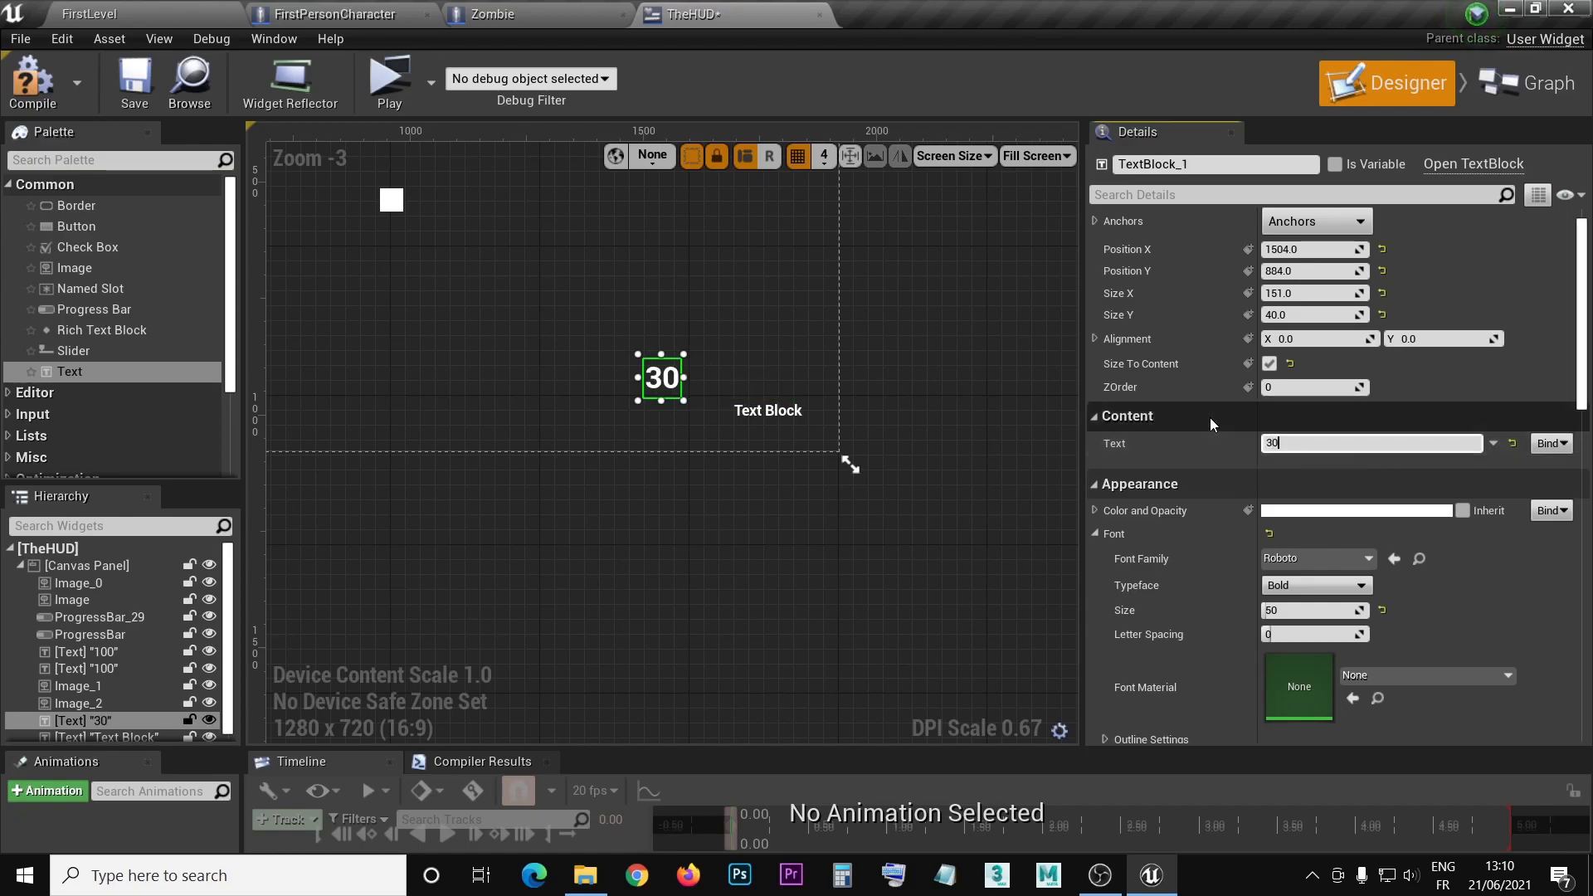
- Change the text of the smaller text block below it to 90
{"action": "left_click", "coordinate": [767, 410]}
{"action": "left_click", "coordinate": [1369, 442]}
{"action": "key", "text": "BackSpace"}
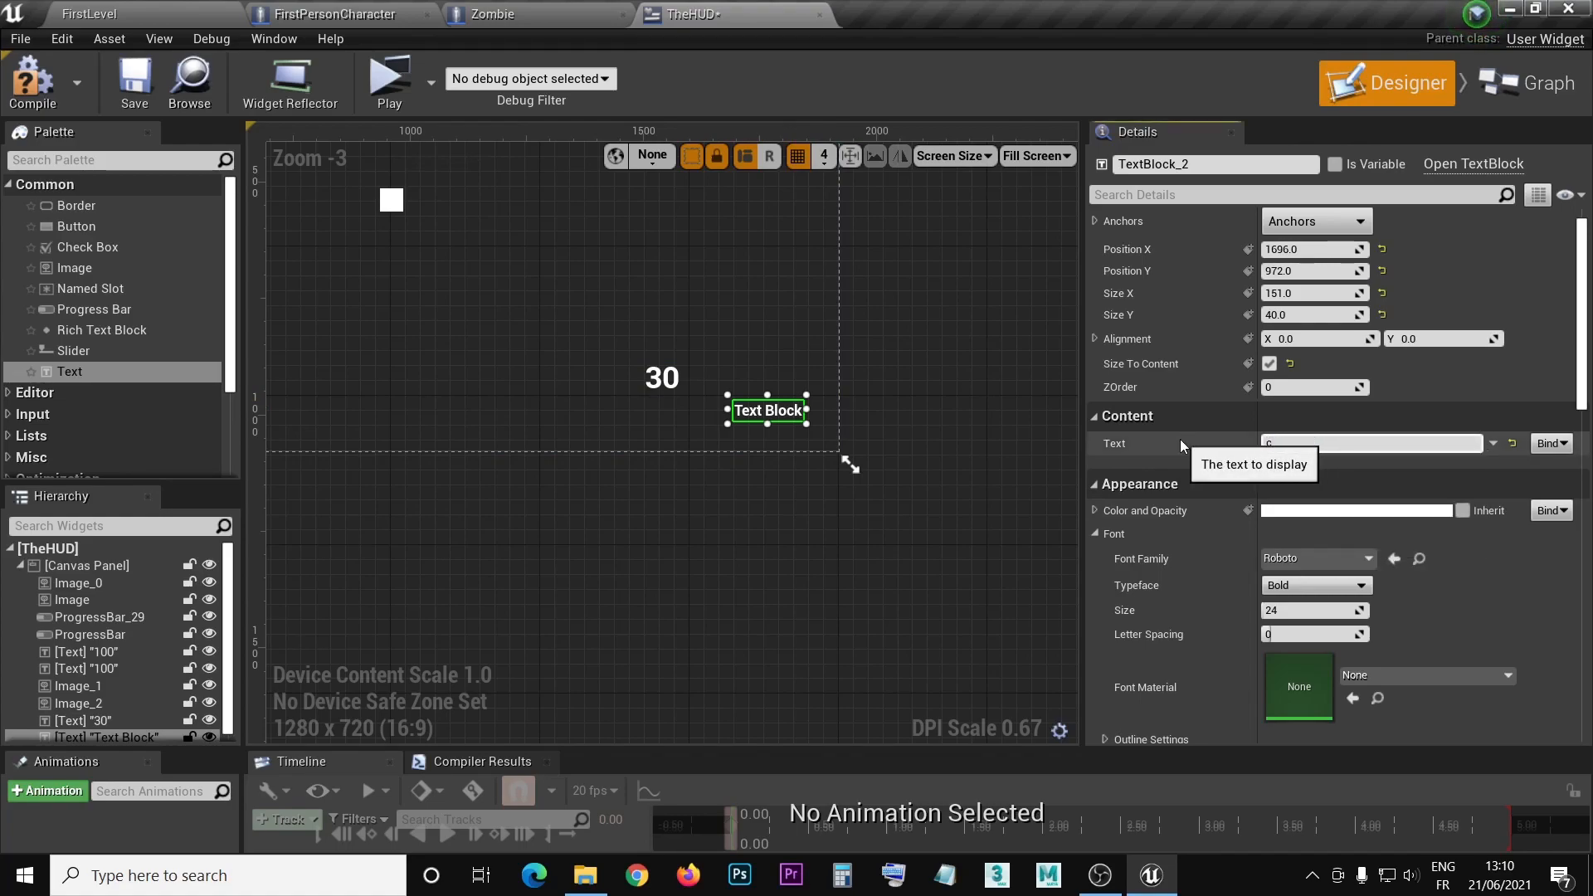
{"action": "type", "text": "90"}
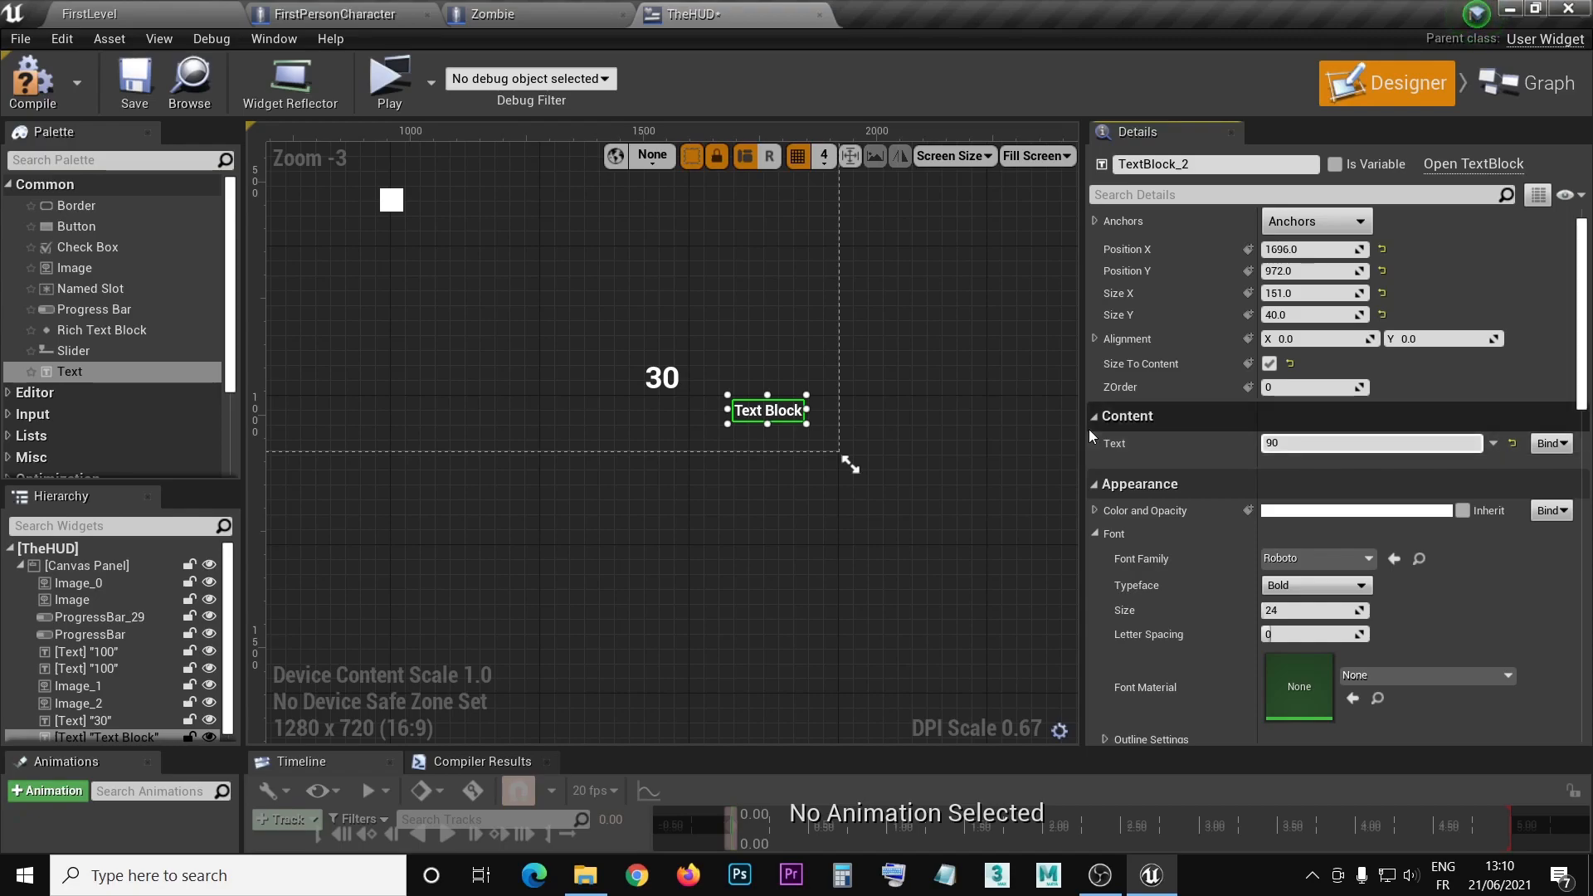
{"action": "key", "text": "Return"}
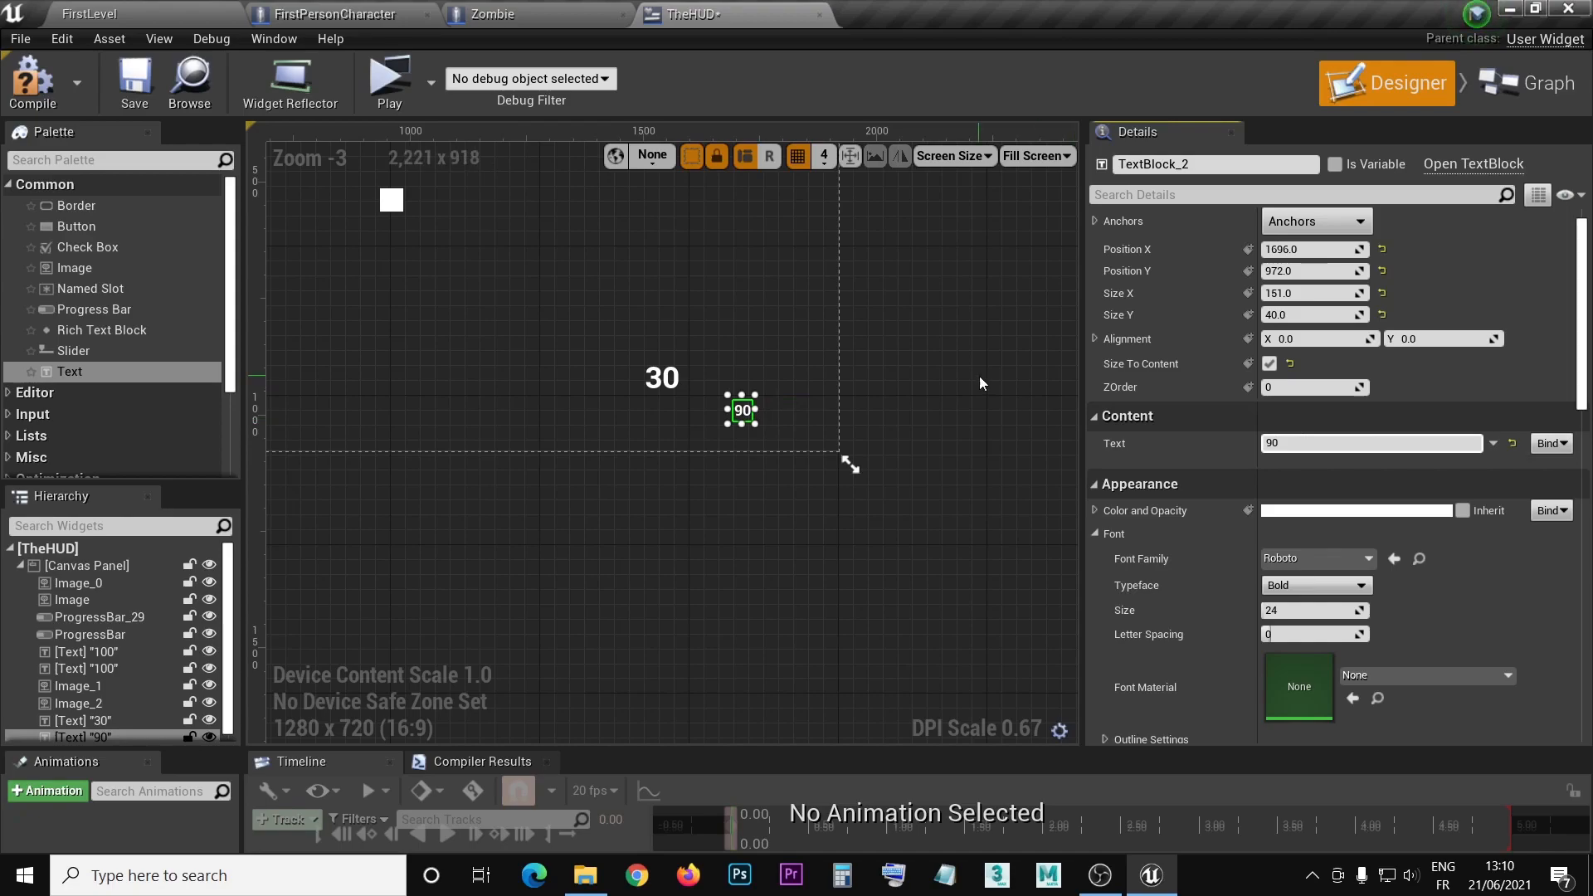
- Move the large 30 text right, closer to the 90 text
{"action": "left_click_drag", "start_coordinate": [653, 381], "coordinate": [698, 382]}
{"action": "right_click", "coordinate": [820, 416]}
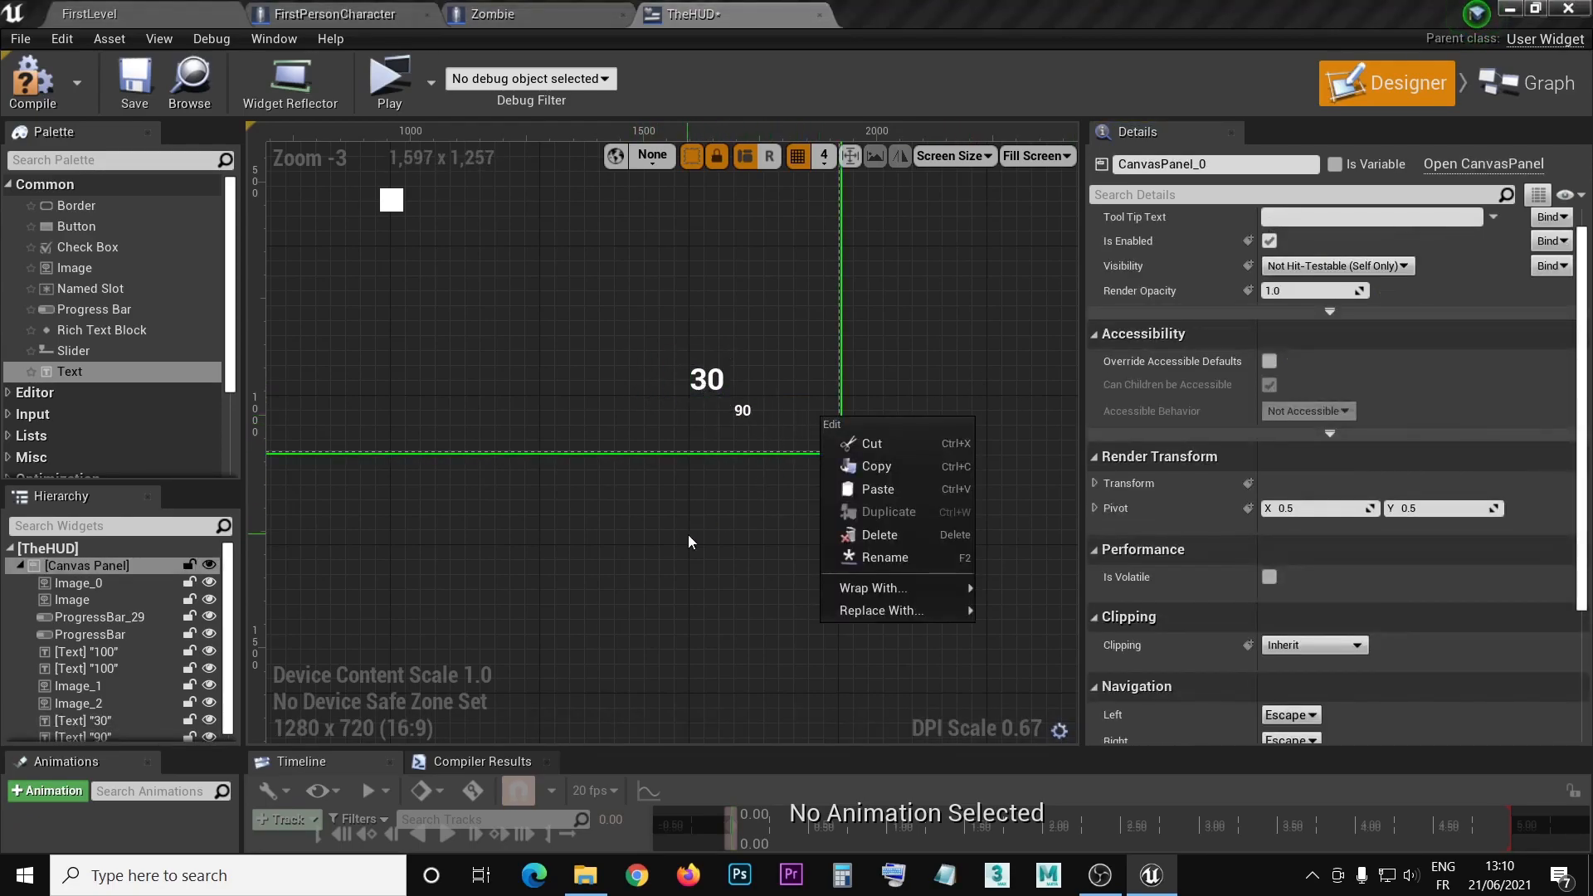
- Set the large 30 text's alignment to 0.5 in both X and Y
{"action": "left_click", "coordinate": [785, 501]}
{"action": "scroll", "coordinate": [785, 500], "scroll_direction": "down", "scroll_amount": 1}
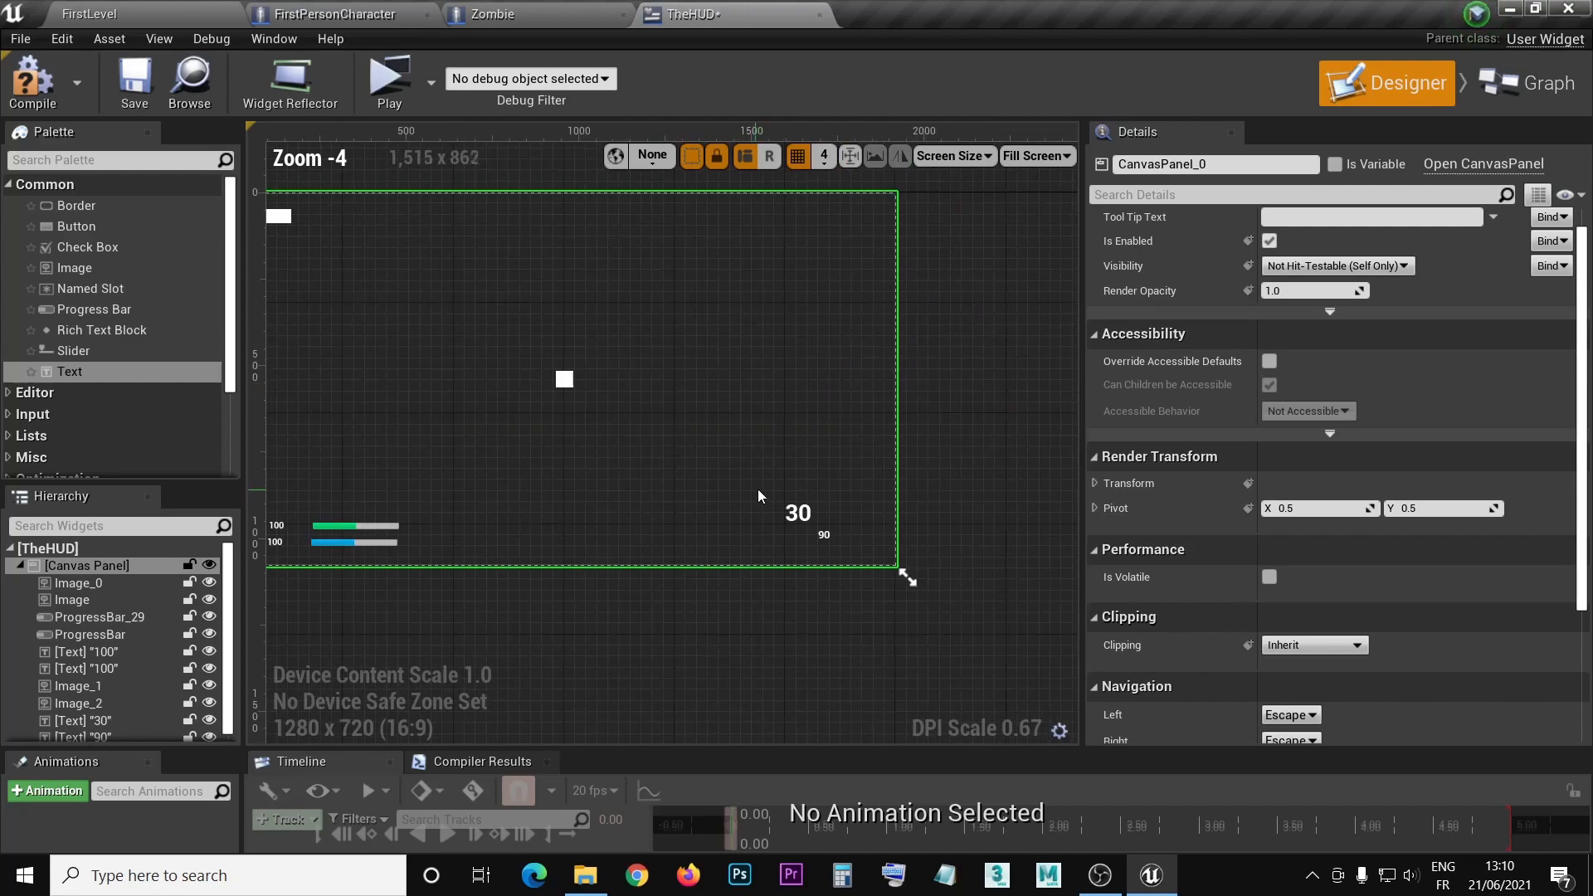
{"action": "left_click", "coordinate": [808, 513]}
{"action": "left_click", "coordinate": [1310, 340]}
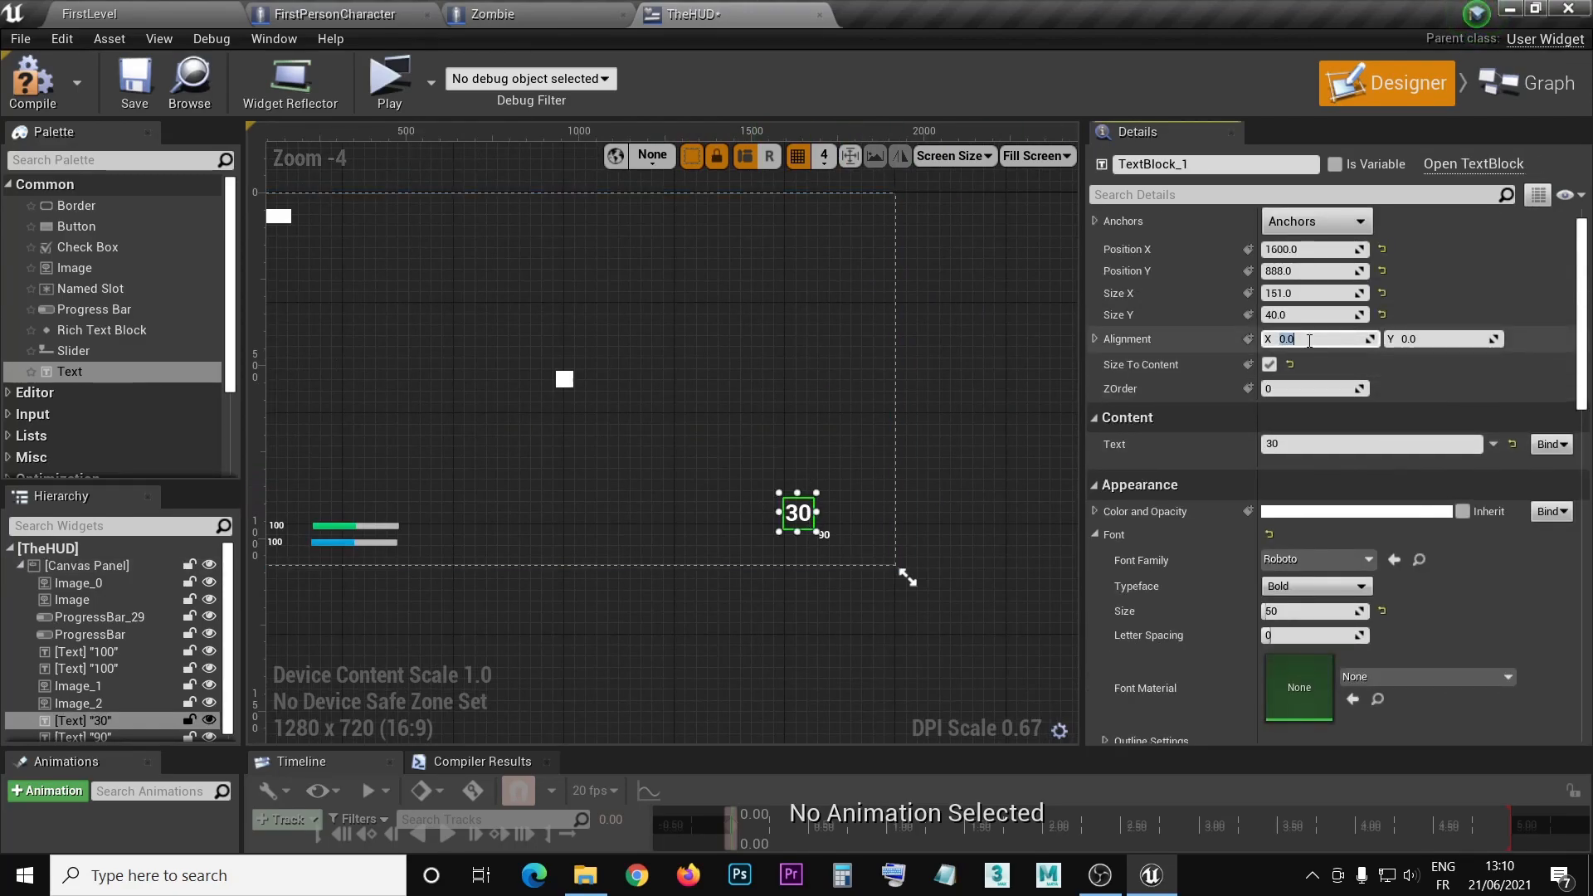
{"action": "type", "text": "0.5"}
{"action": "left_click", "coordinate": [1420, 341]}
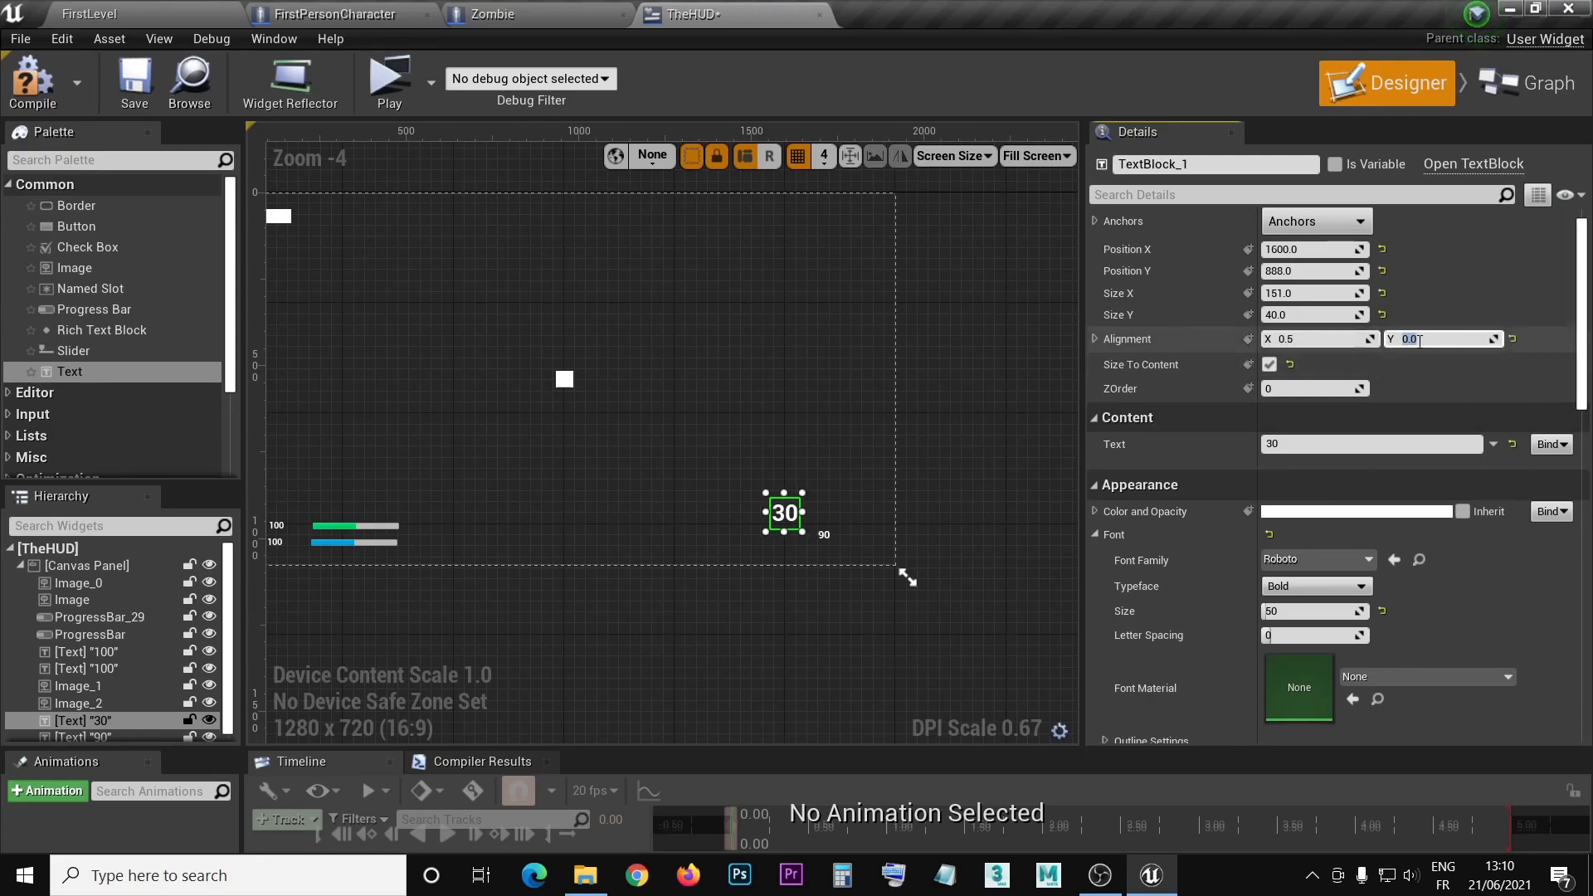
{"action": "type", "text": "0."}
{"action": "key", "text": "Return"}
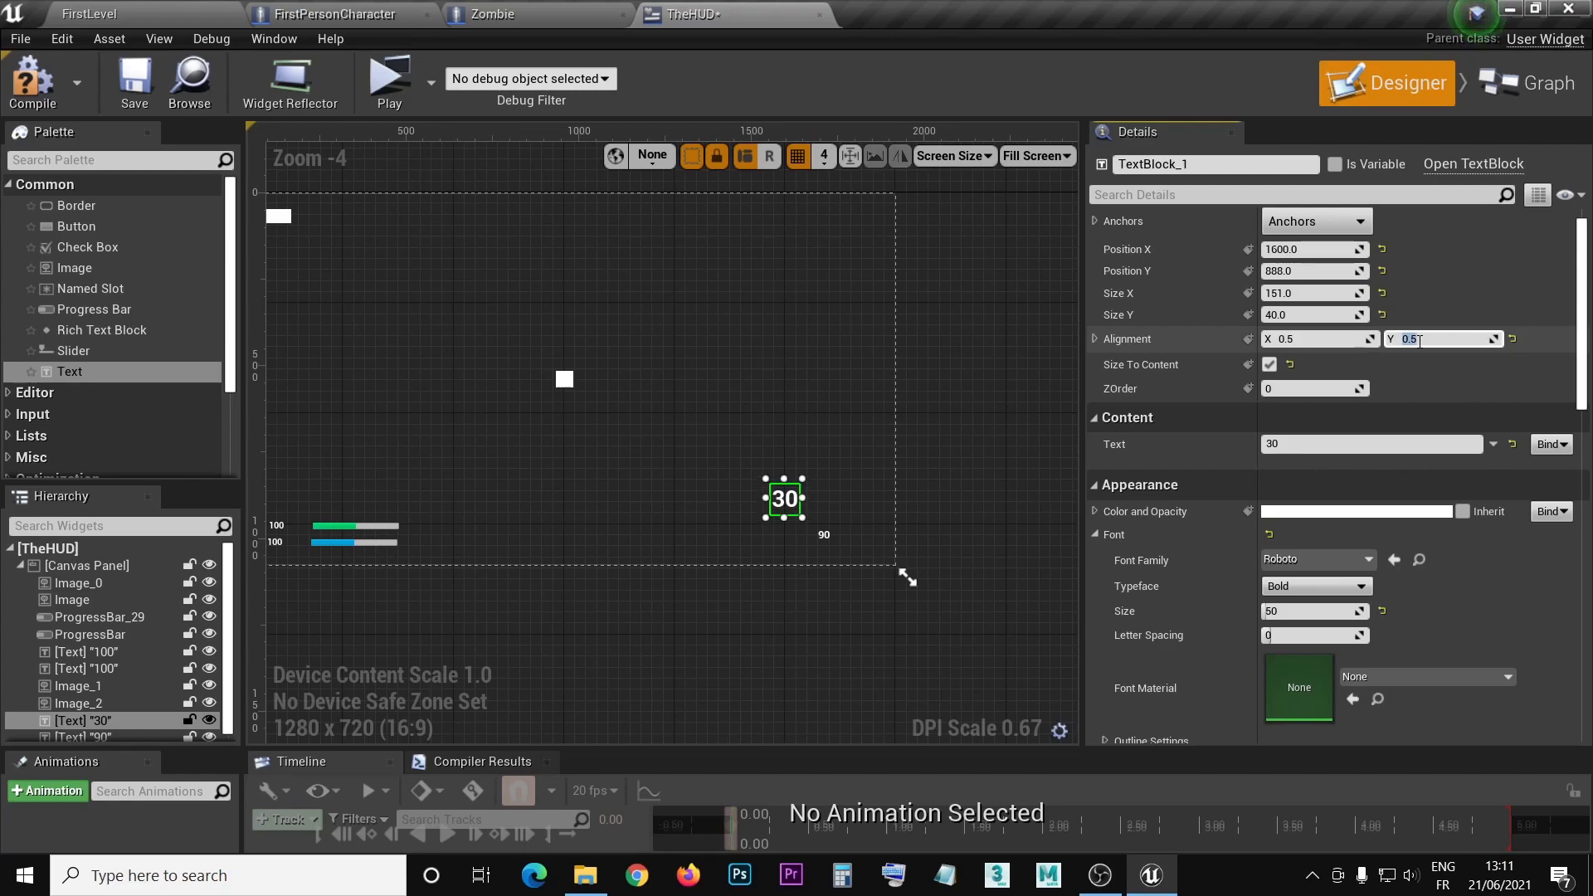
- Set the small 90 text's alignment to X 0.5 and Y 0.5
{"action": "left_click", "coordinate": [824, 536]}
{"action": "left_click", "coordinate": [1318, 340]}
{"action": "type", "text": "0.5"}
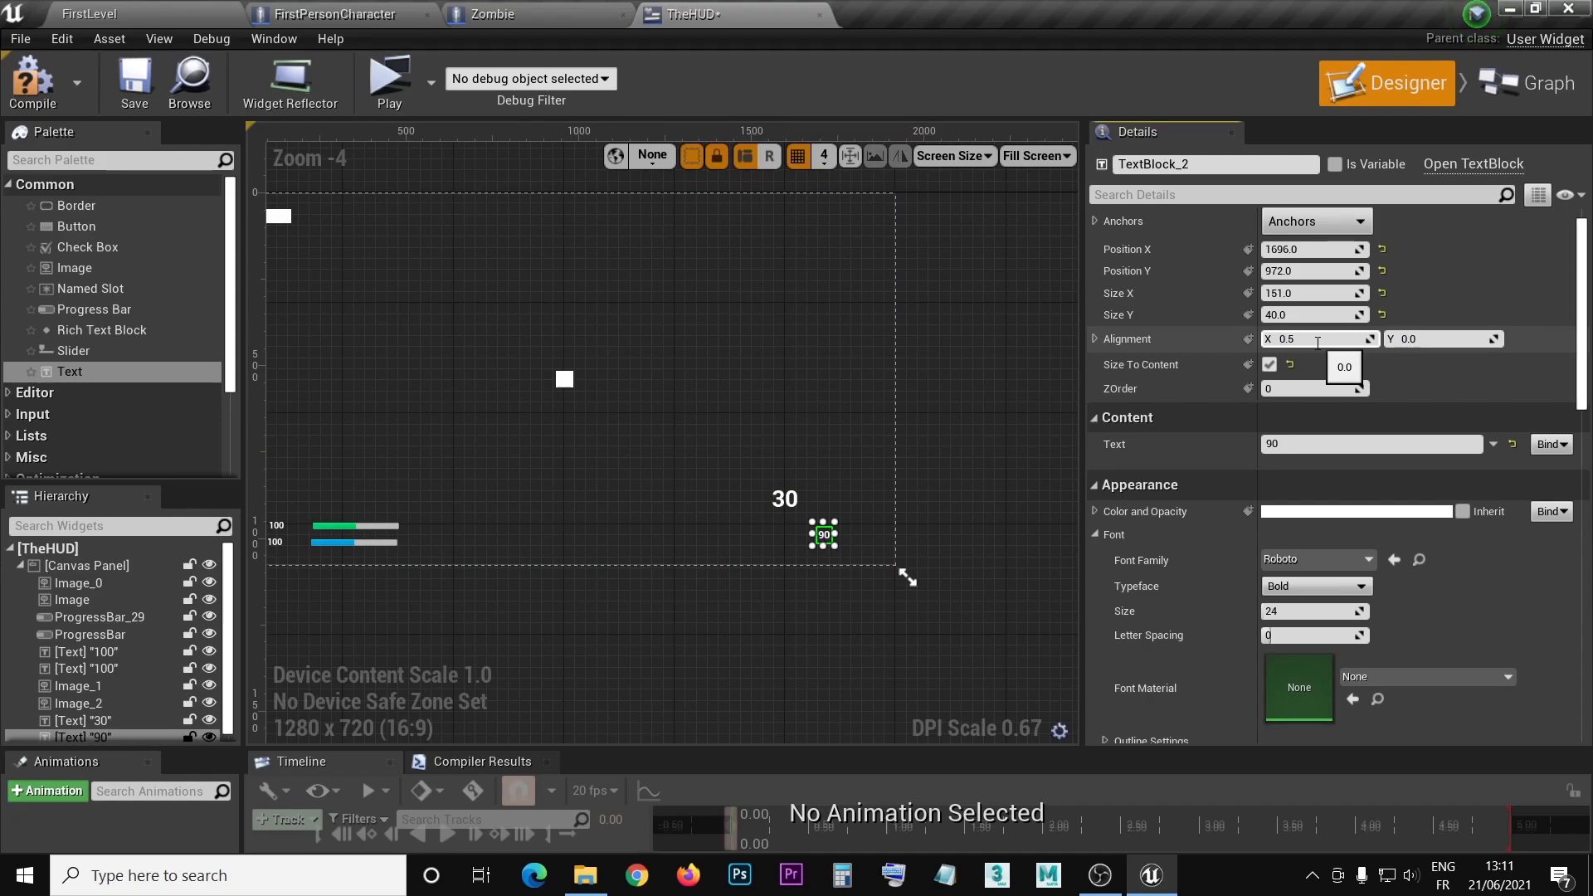
{"action": "key", "text": "Return"}
{"action": "left_click", "coordinate": [1421, 338]}
{"action": "type", "text": "0"}
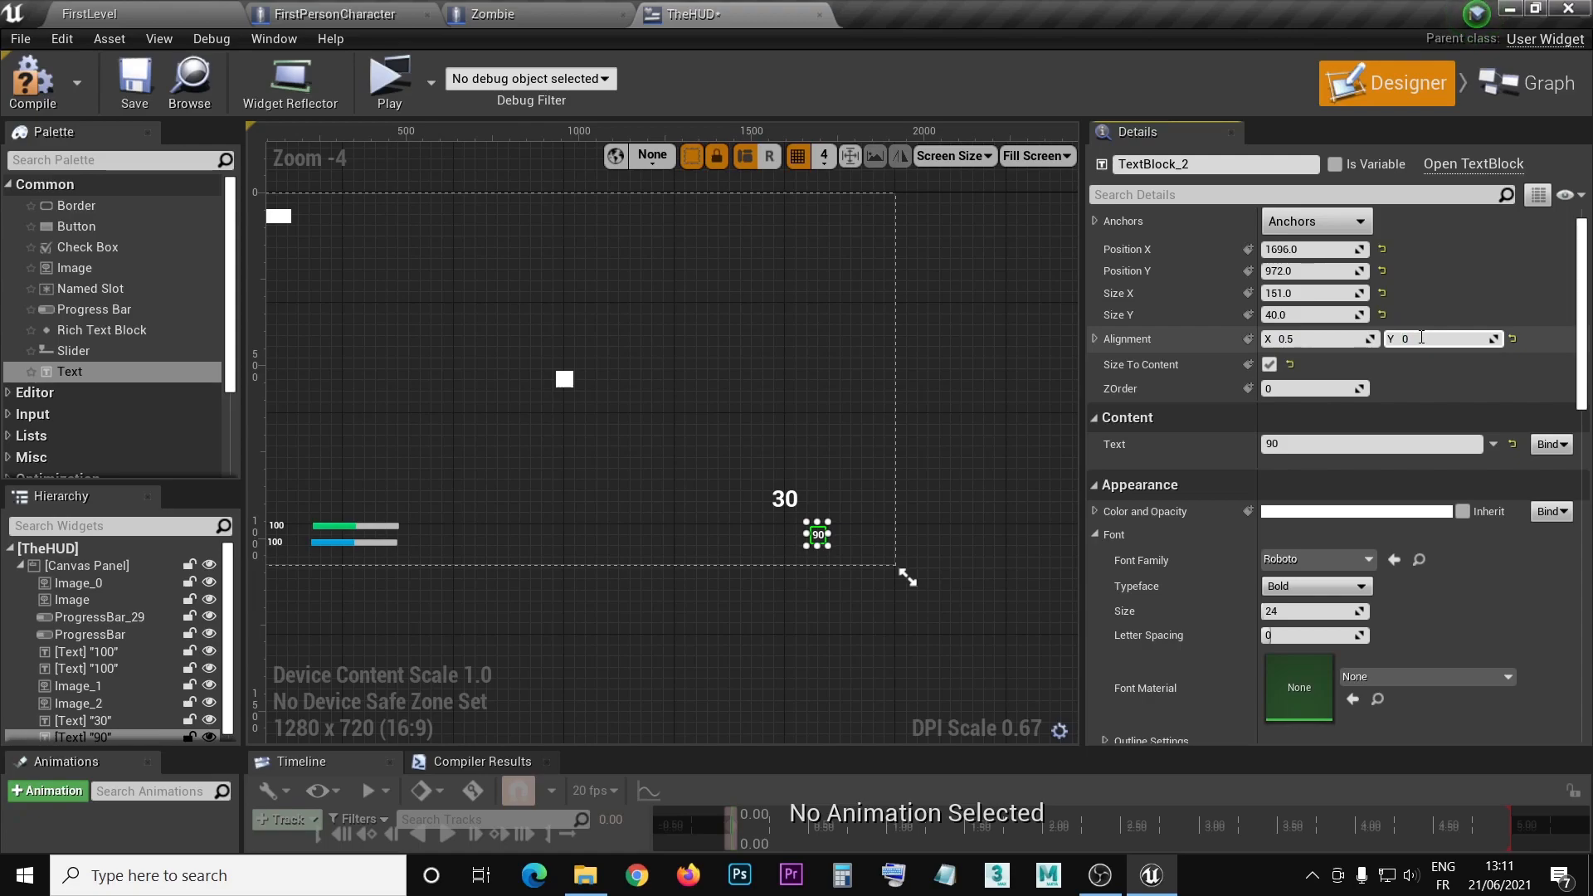
{"action": "key", "text": "Return"}
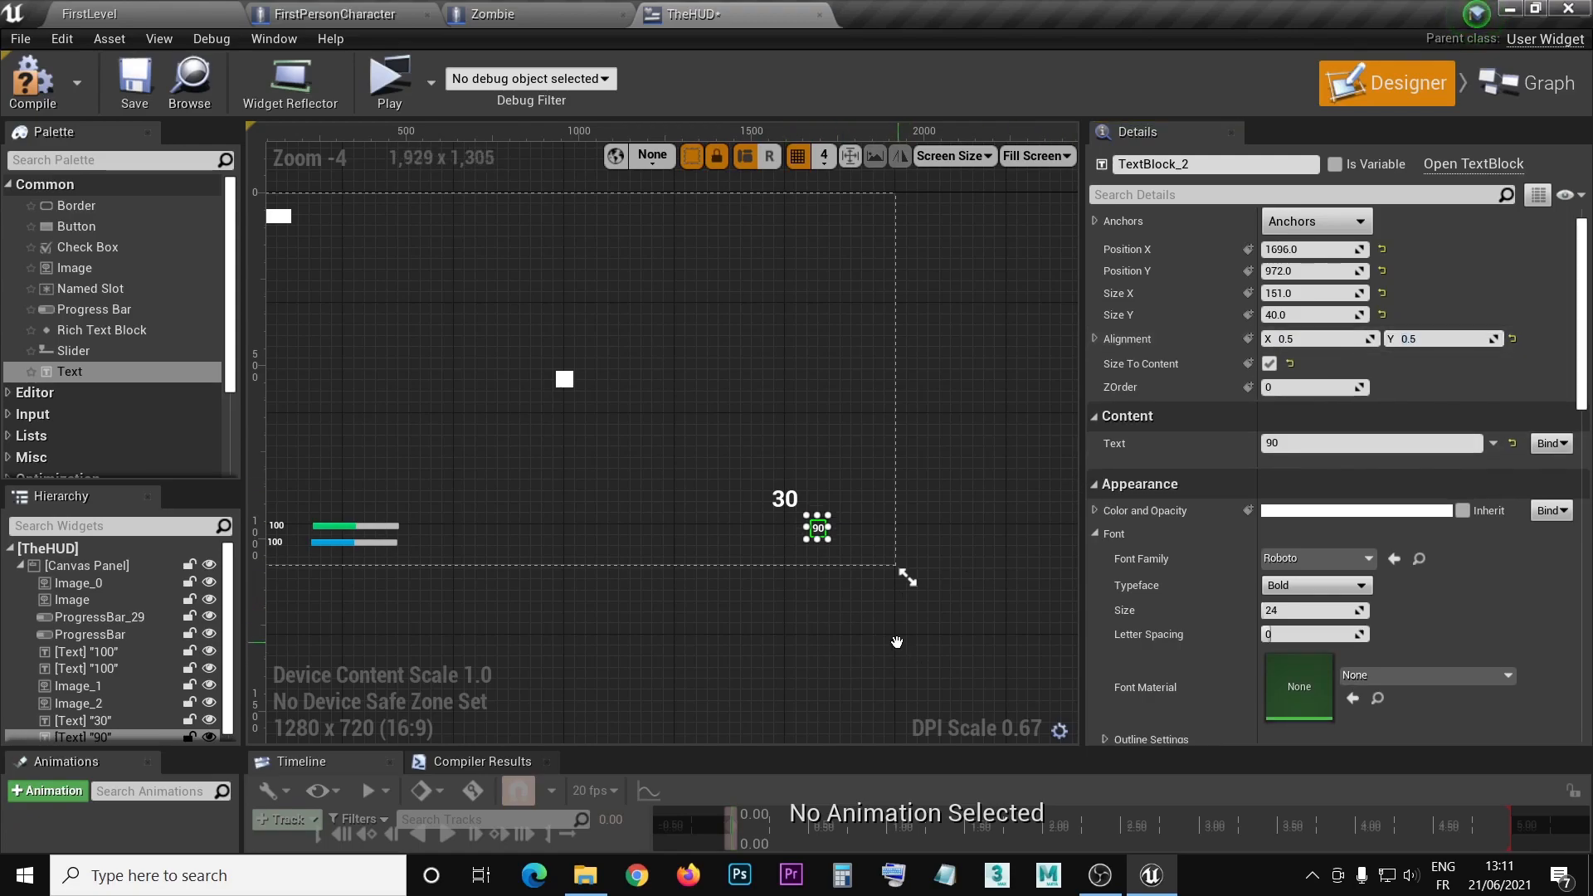
- Anchor both the 90 text and the 30 text to the canvas's bottom-right corner
{"action": "scroll", "coordinate": [825, 514], "scroll_direction": "up", "scroll_amount": 2}
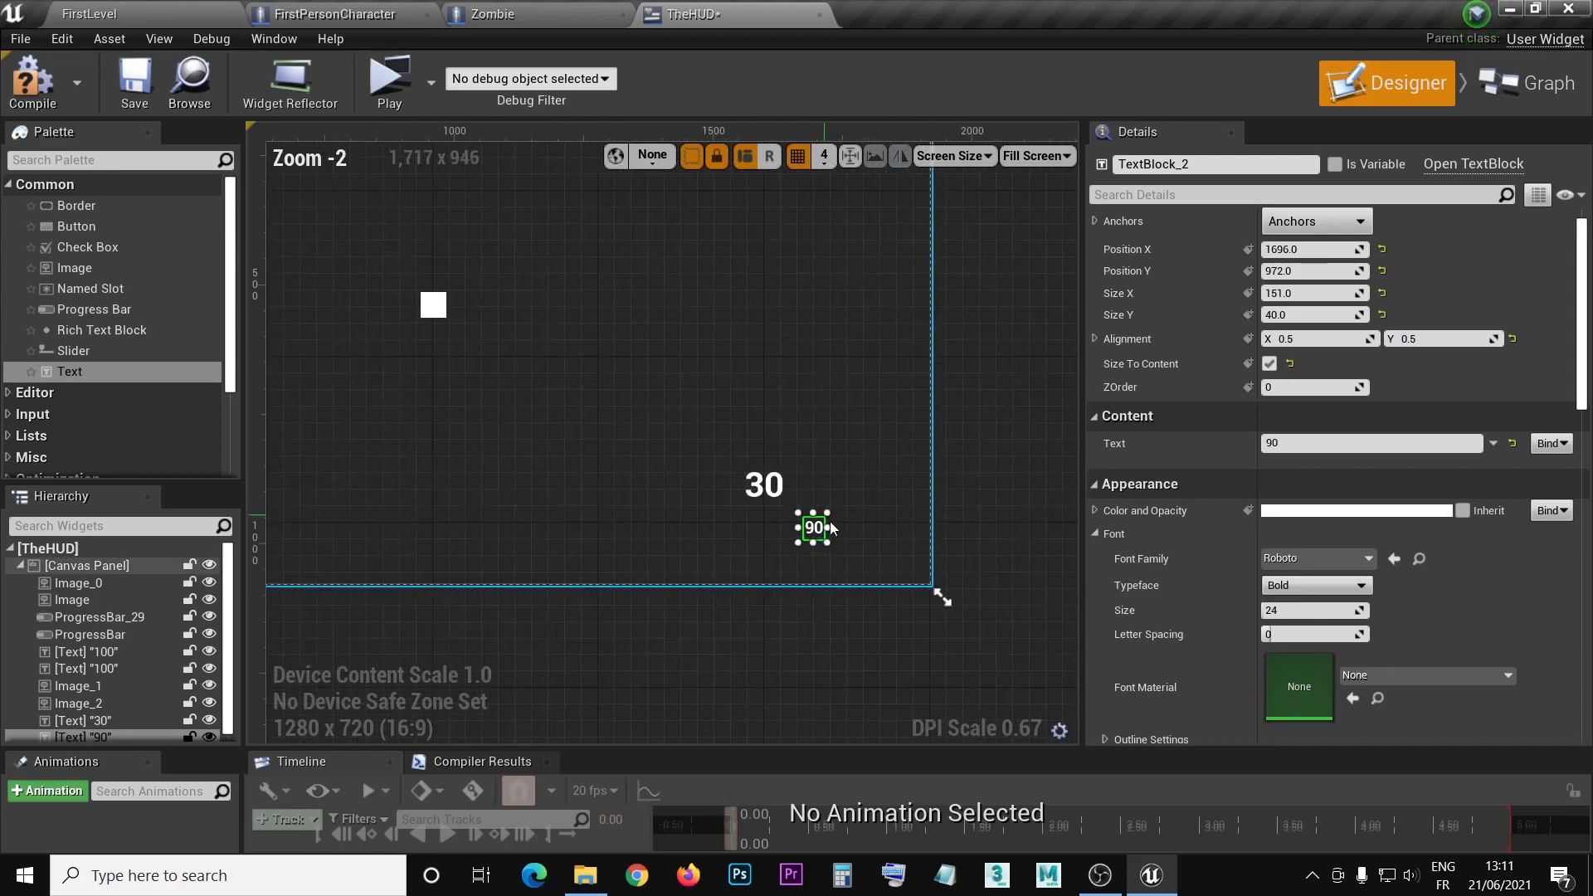
{"action": "scroll", "coordinate": [826, 514], "scroll_direction": "up", "scroll_amount": 2}
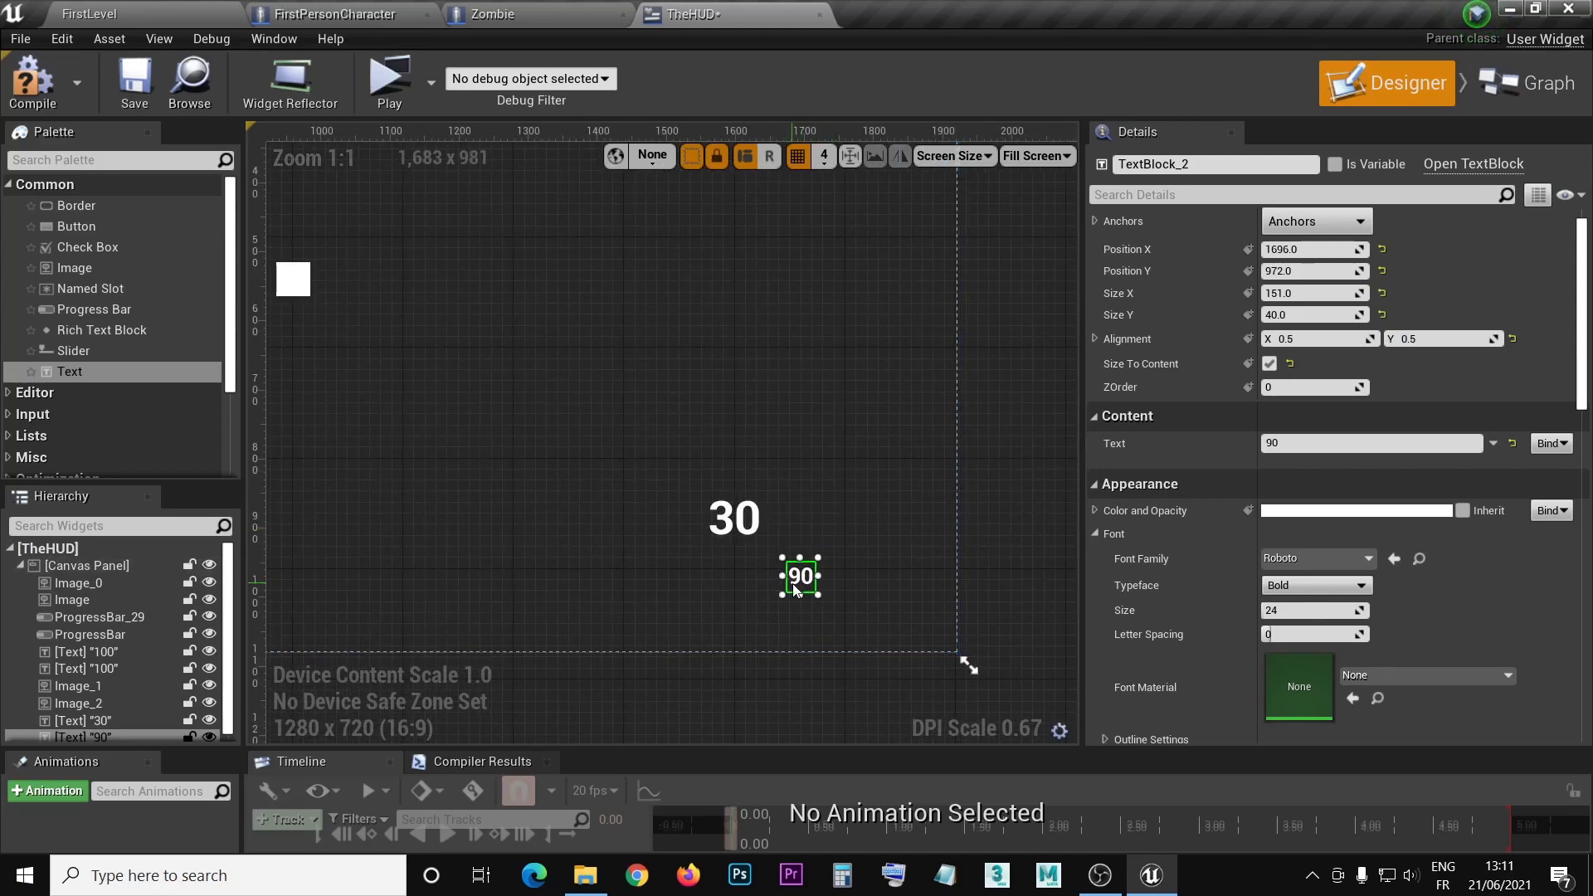
{"action": "left_click", "coordinate": [1317, 219]}
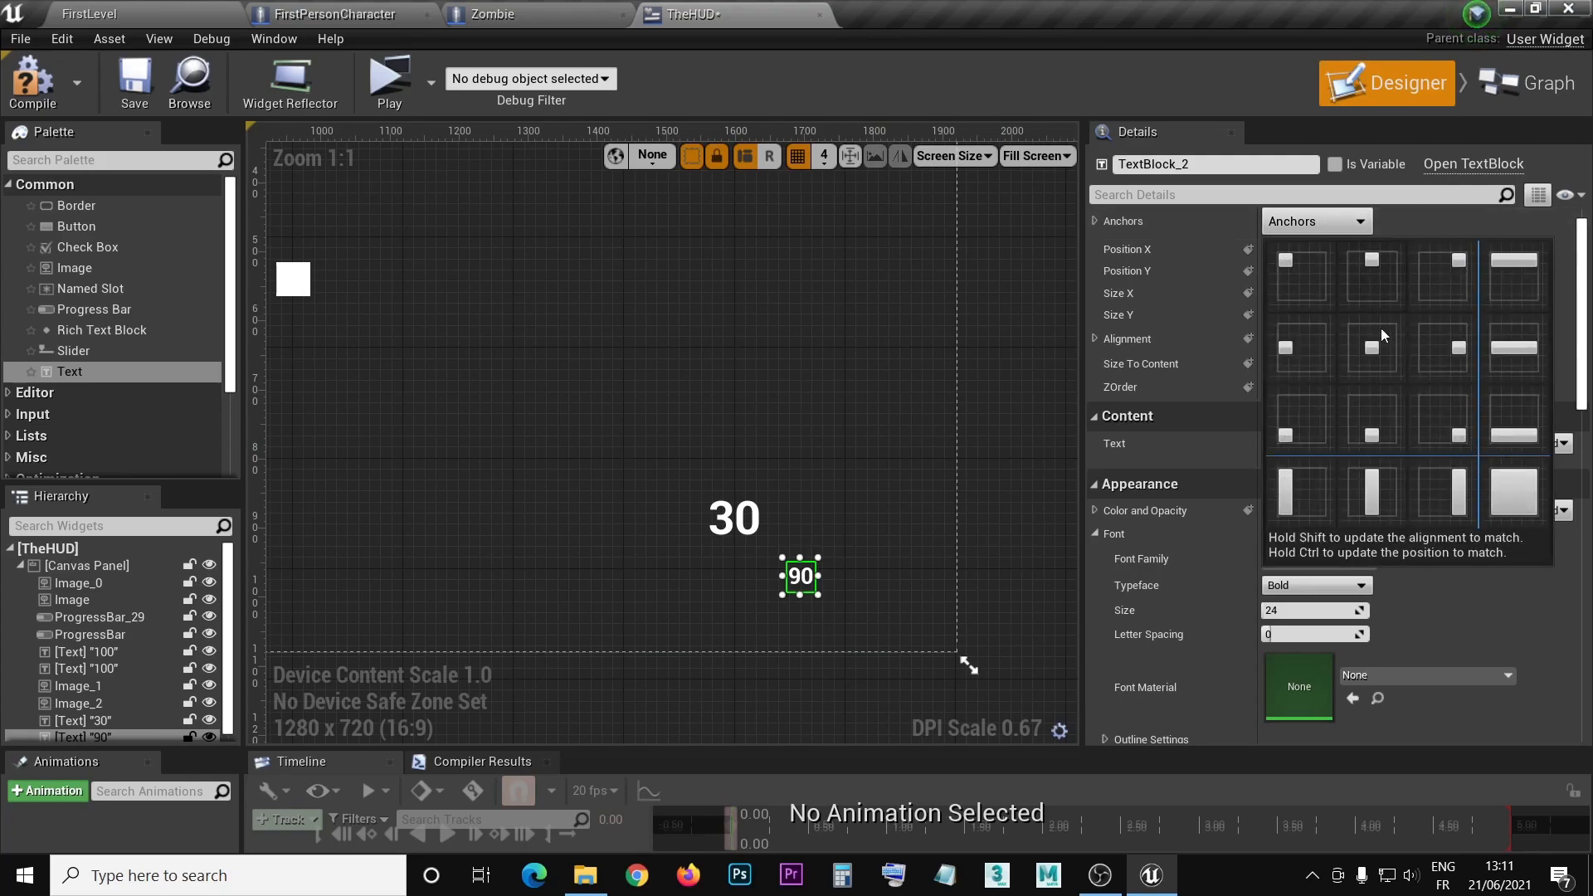
{"action": "left_click", "coordinate": [1443, 420]}
{"action": "left_click", "coordinate": [732, 522]}
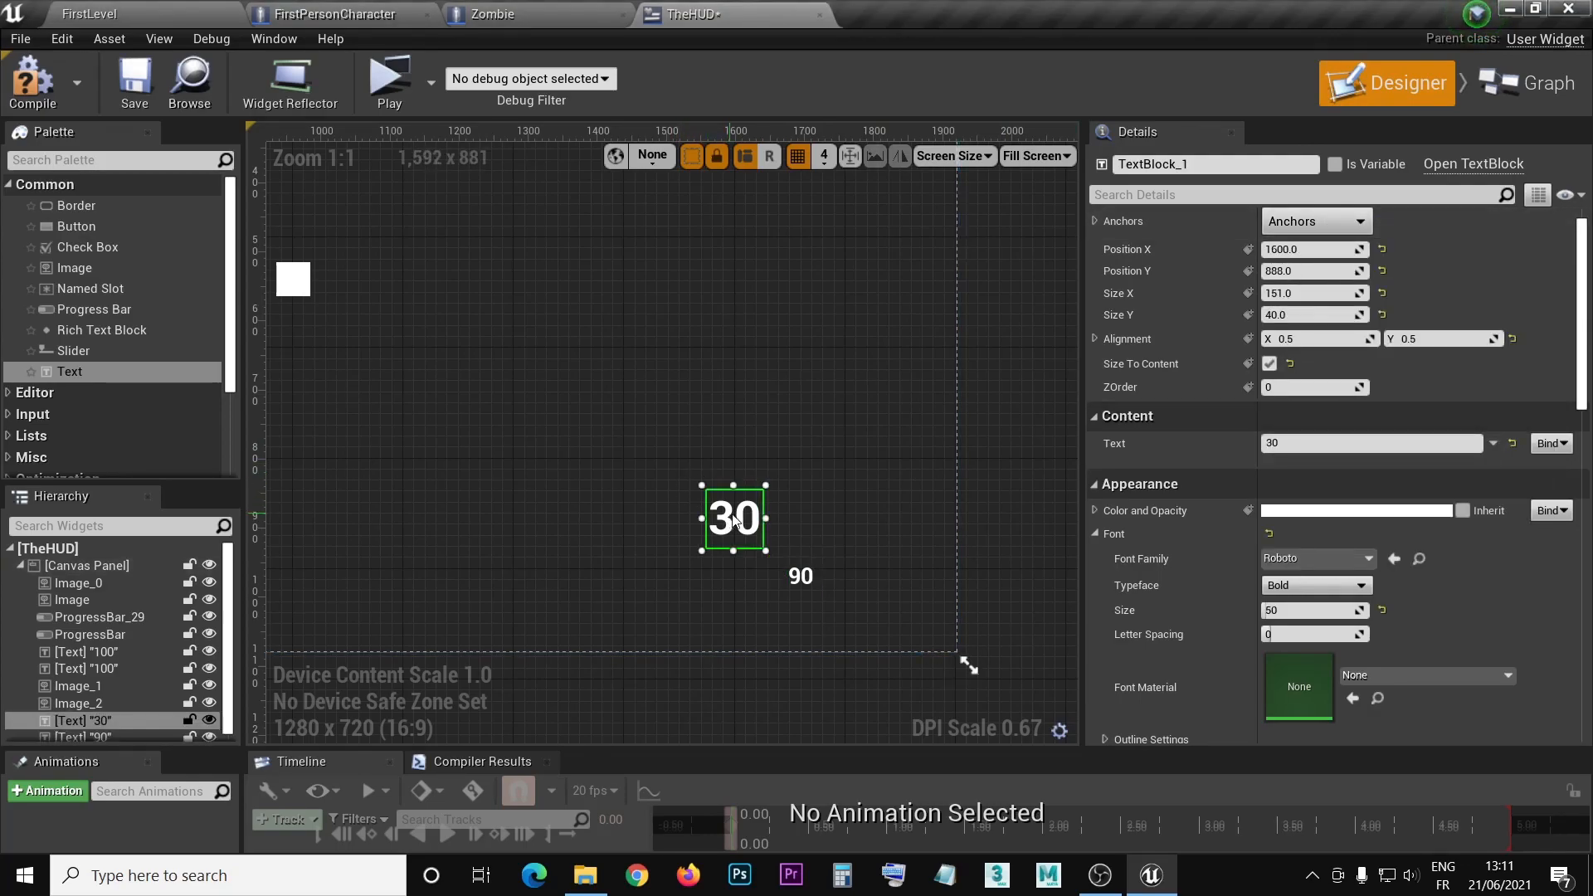
{"action": "left_click", "coordinate": [1342, 222]}
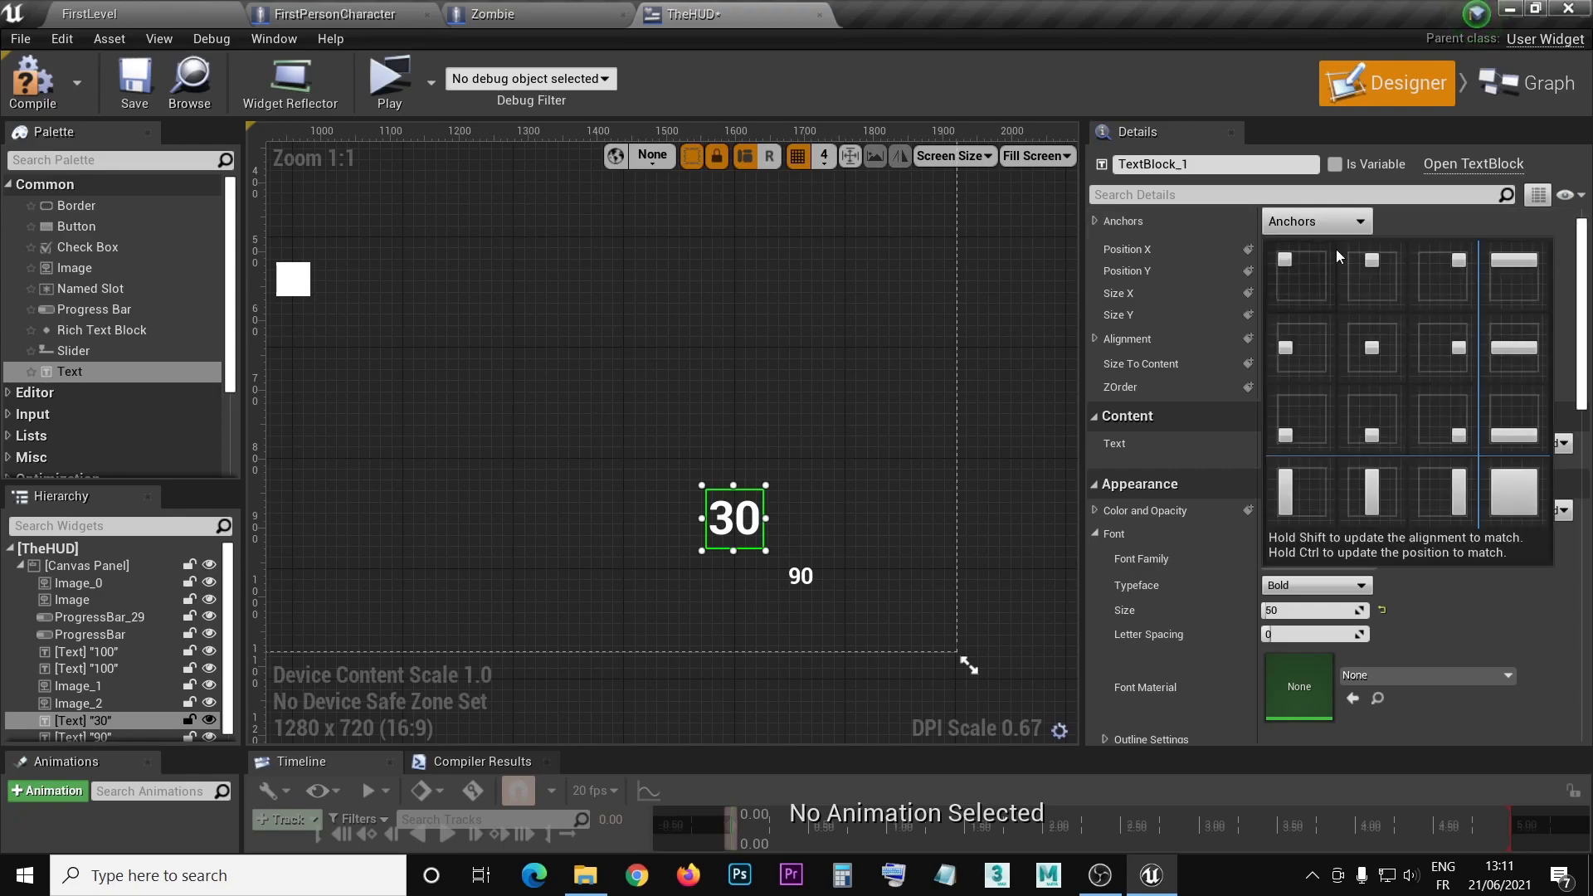
{"action": "left_click", "coordinate": [1436, 434]}
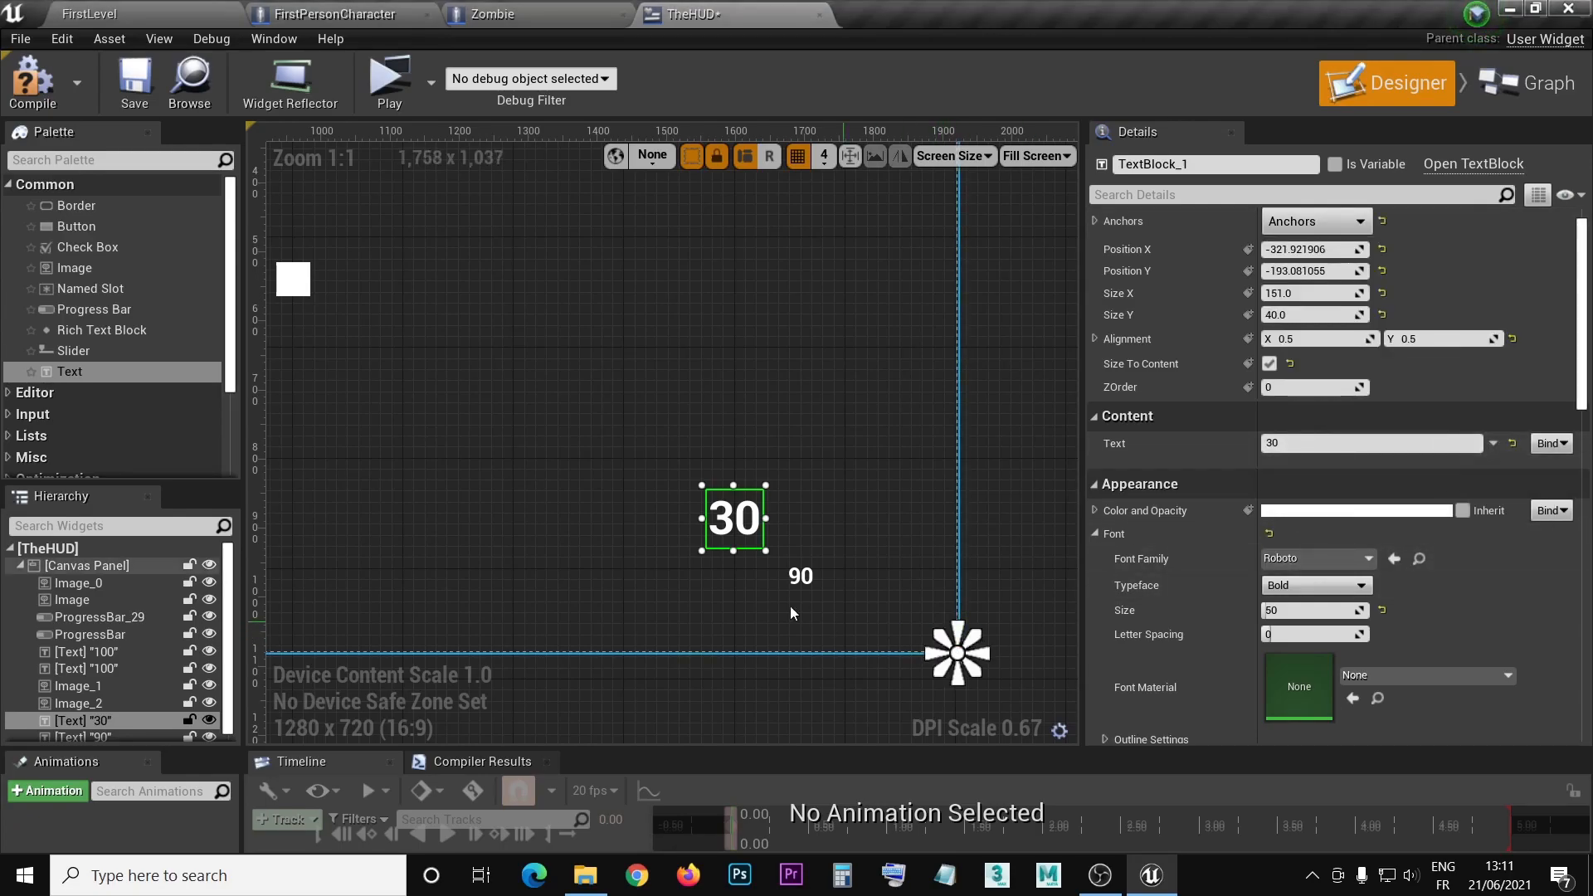
- Move the 90 and 30 texts closer to the canvas's bottom-right corner, with the 30 at about X -191, Y -144
{"action": "scroll", "coordinate": [655, 649], "scroll_direction": "down", "scroll_amount": 3}
{"action": "right_click_drag", "start_coordinate": [655, 649], "coordinate": [748, 473]}
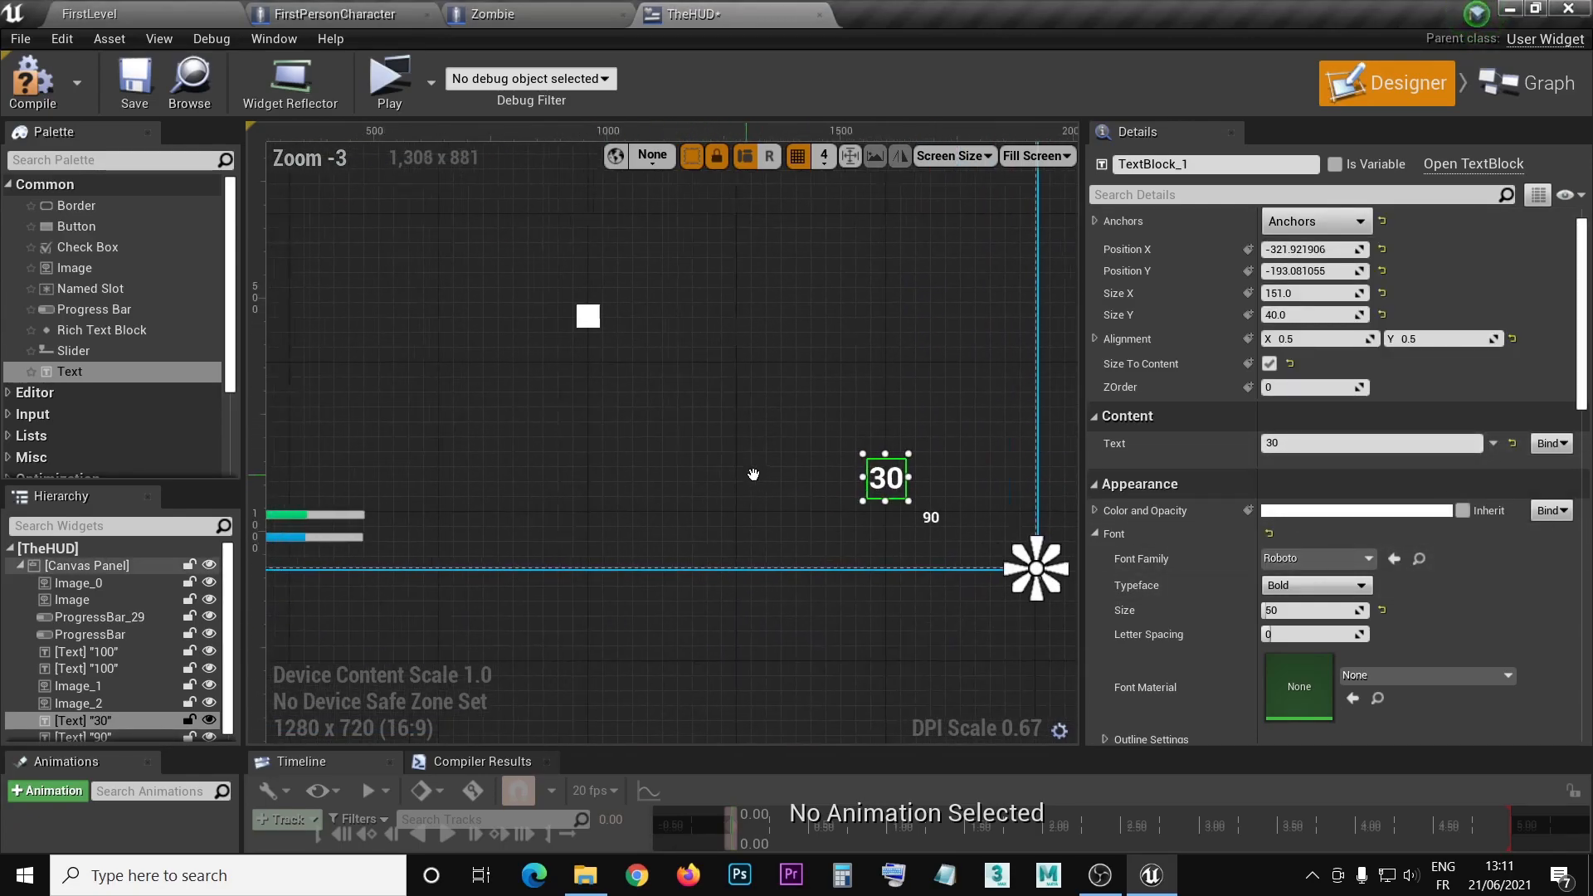
{"action": "scroll", "coordinate": [763, 485], "scroll_direction": "down", "scroll_amount": 1}
{"action": "left_click_drag", "start_coordinate": [900, 523], "coordinate": [944, 536]}
{"action": "left_click", "coordinate": [877, 494]}
{"action": "left_click_drag", "start_coordinate": [877, 496], "coordinate": [921, 513]}
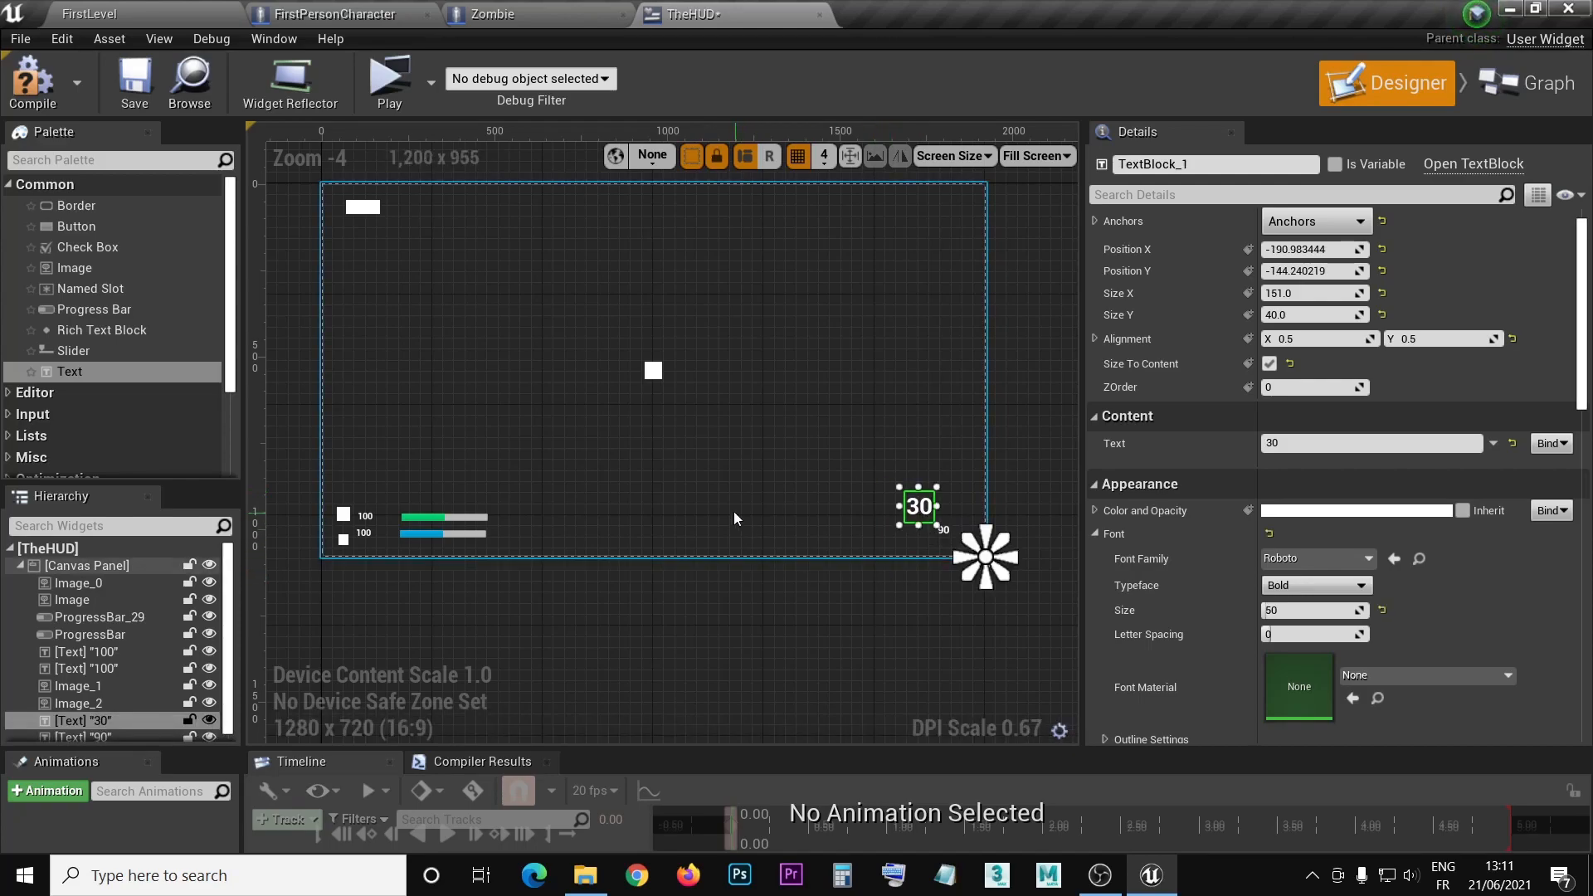
{"action": "left_click", "coordinate": [652, 440]}
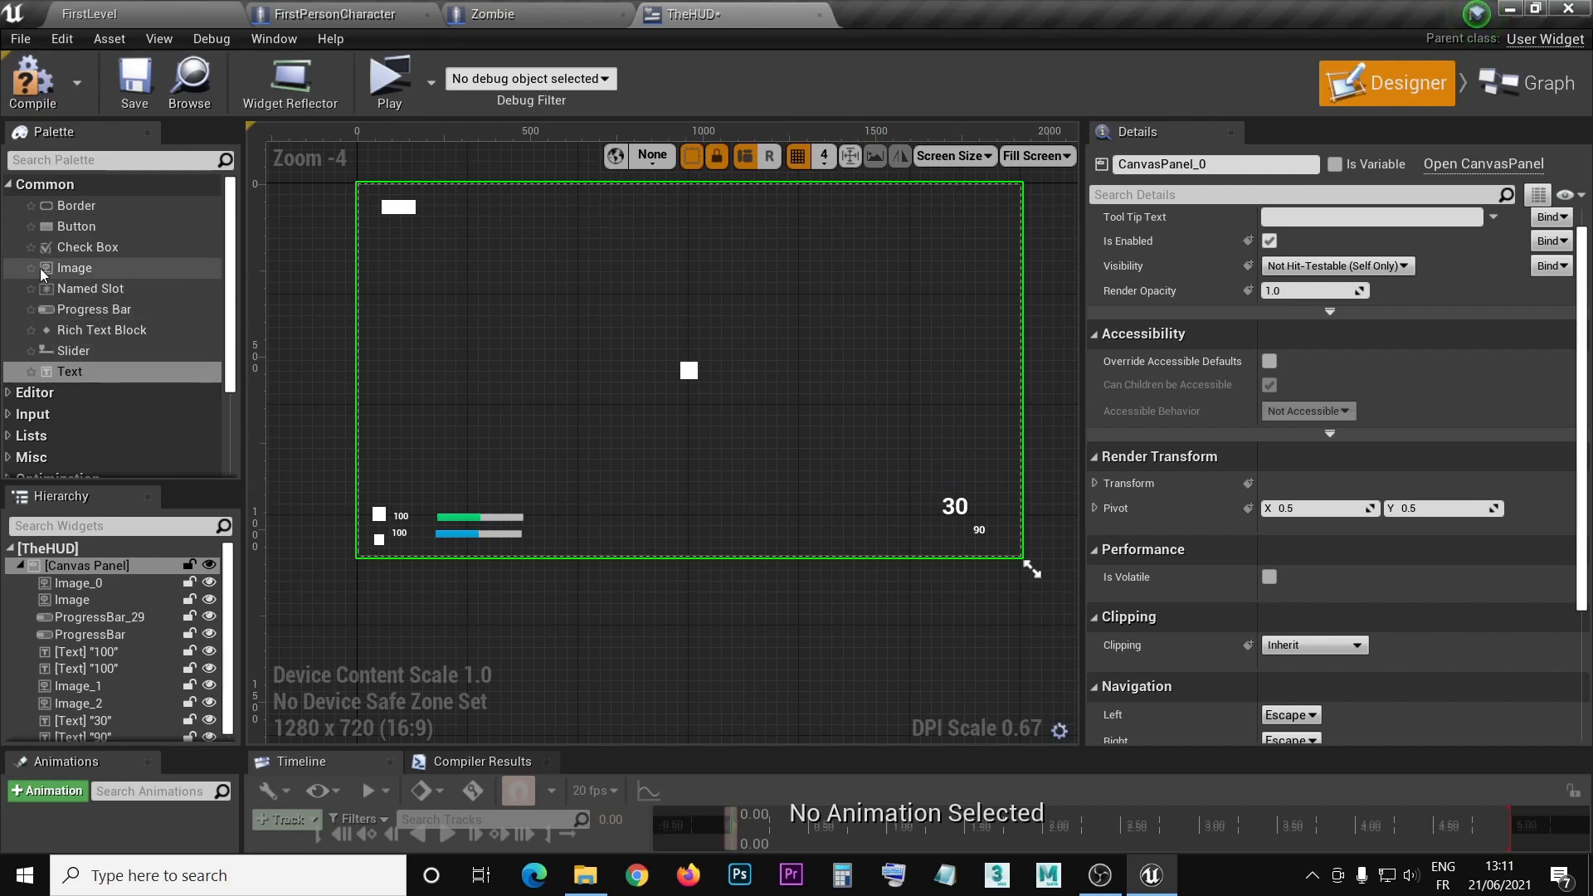
- Add a text block above the 30, with alignment 0.5 in X and Y and Size To Content enabled
{"action": "left_click_drag", "start_coordinate": [79, 375], "coordinate": [919, 487]}
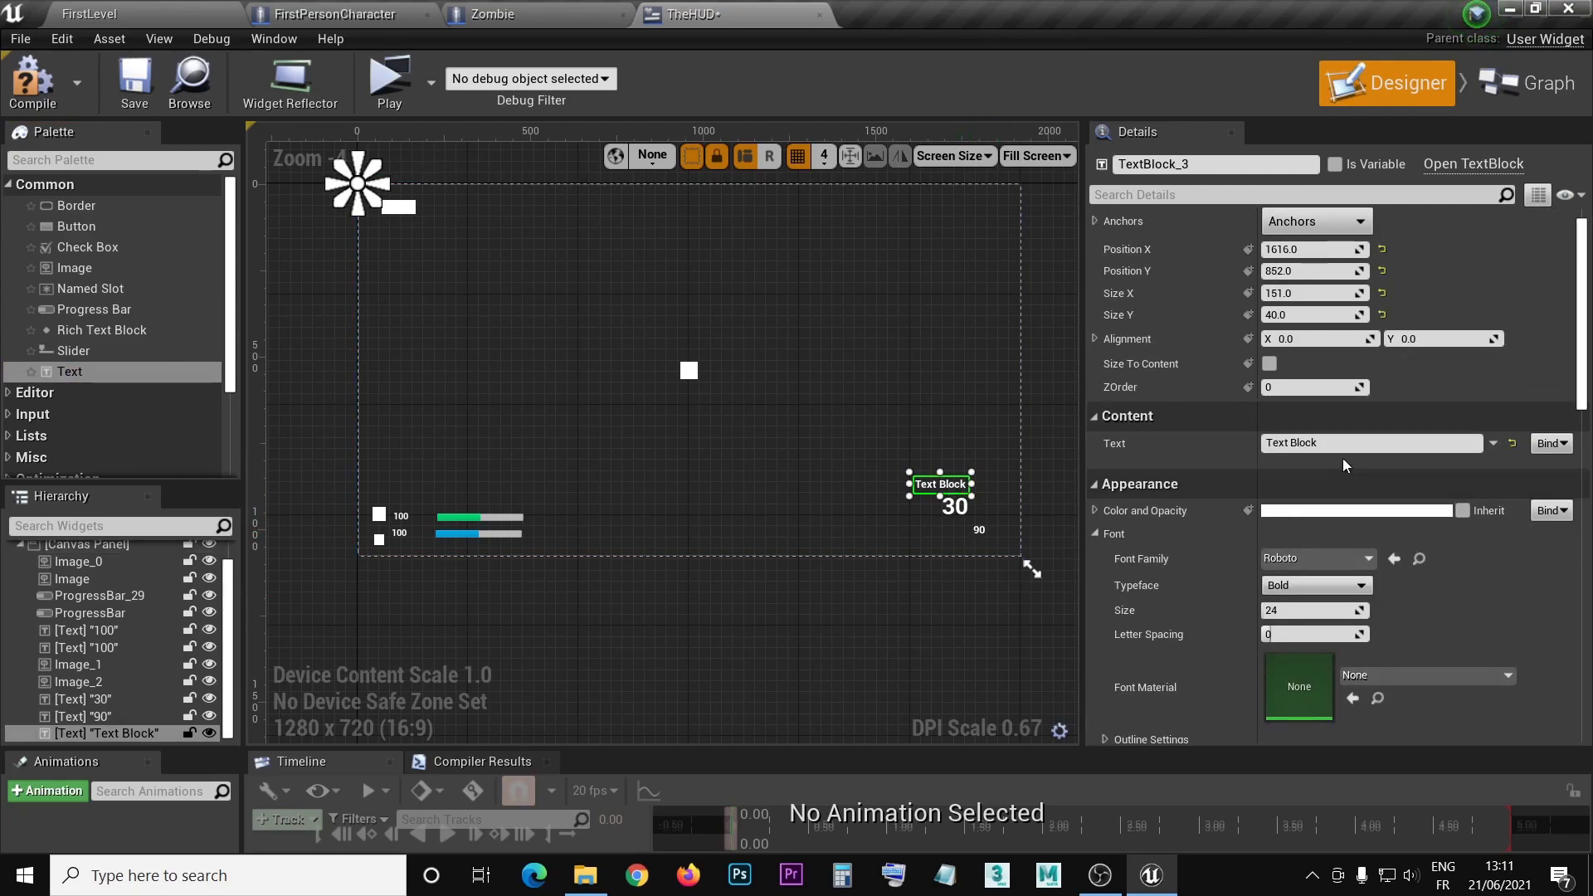
{"action": "left_click", "coordinate": [1310, 342]}
{"action": "type", "text": "0"}
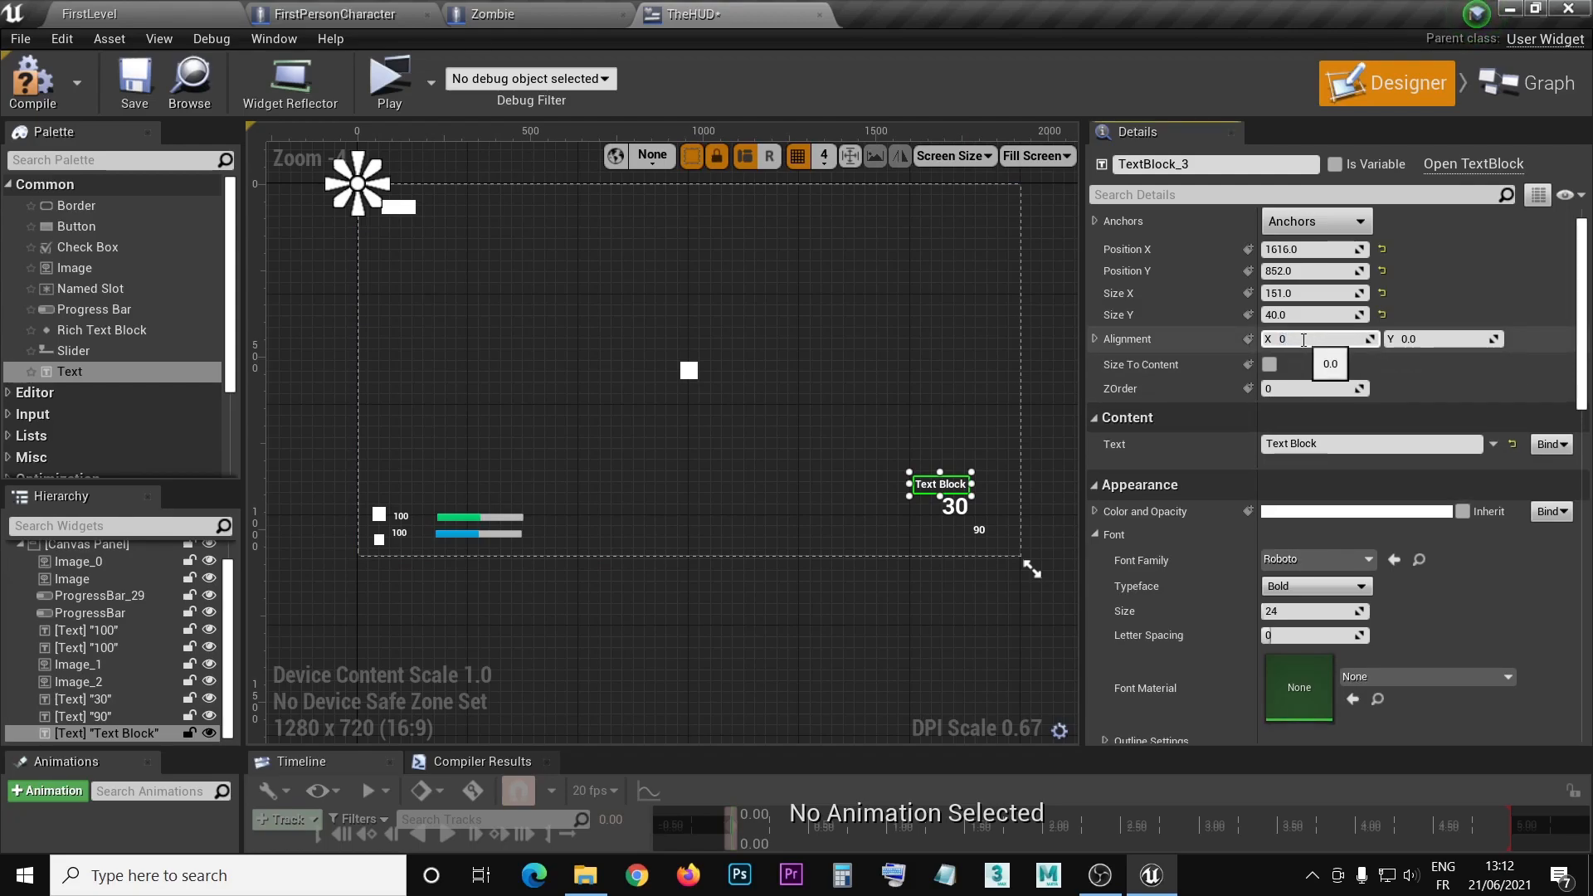
{"action": "type", "text": ".5"}
{"action": "left_click", "coordinate": [1428, 340]}
{"action": "type", "text": "0"}
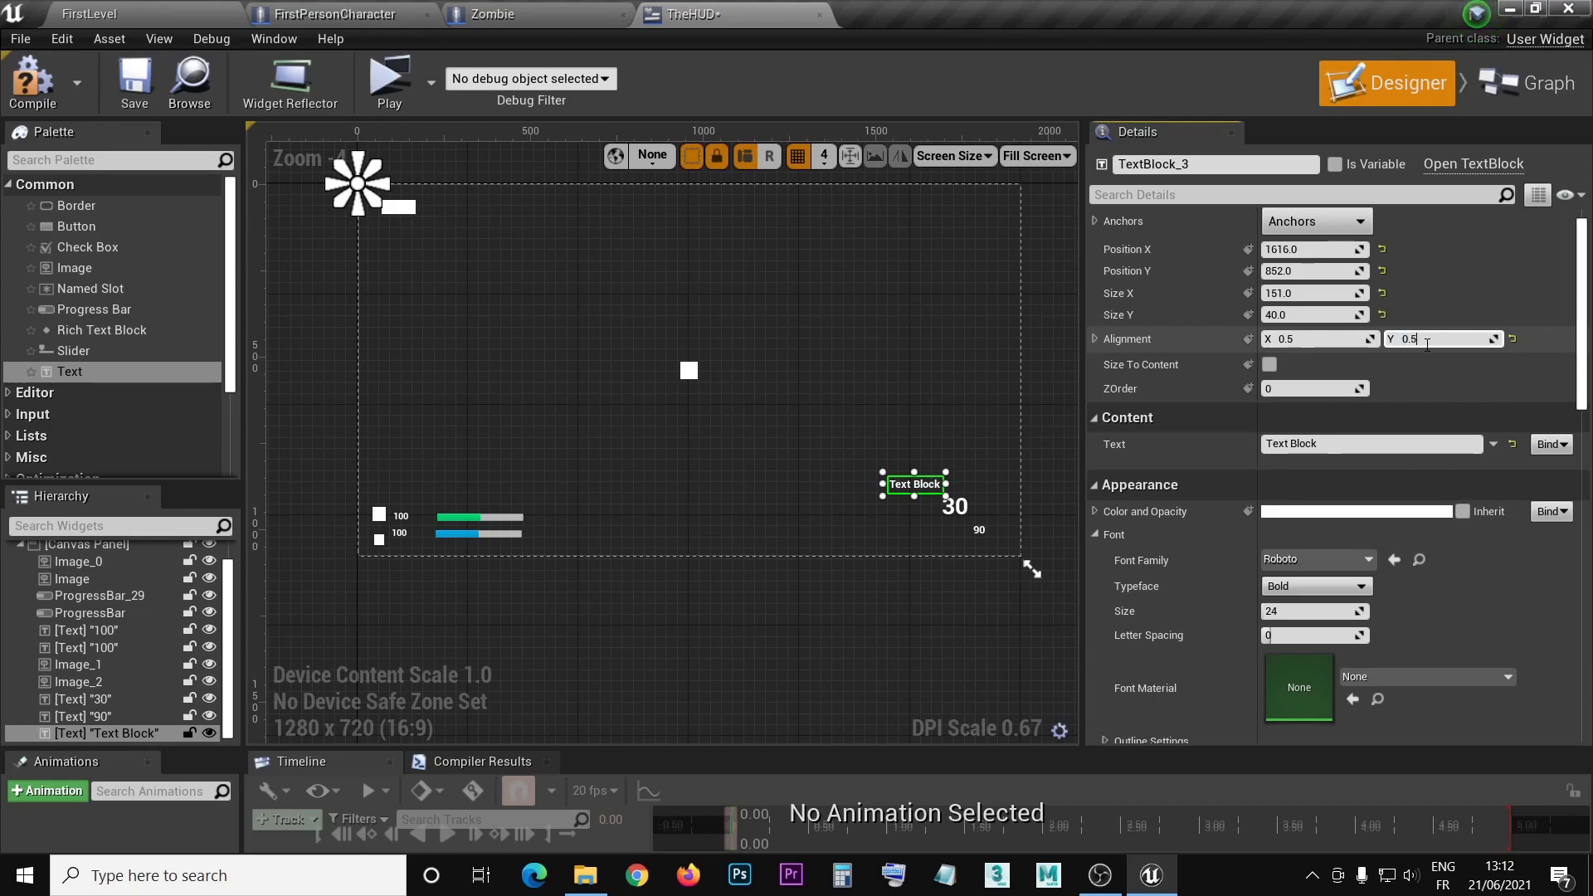
{"action": "key", "text": "Return"}
{"action": "left_click", "coordinate": [1269, 365]}
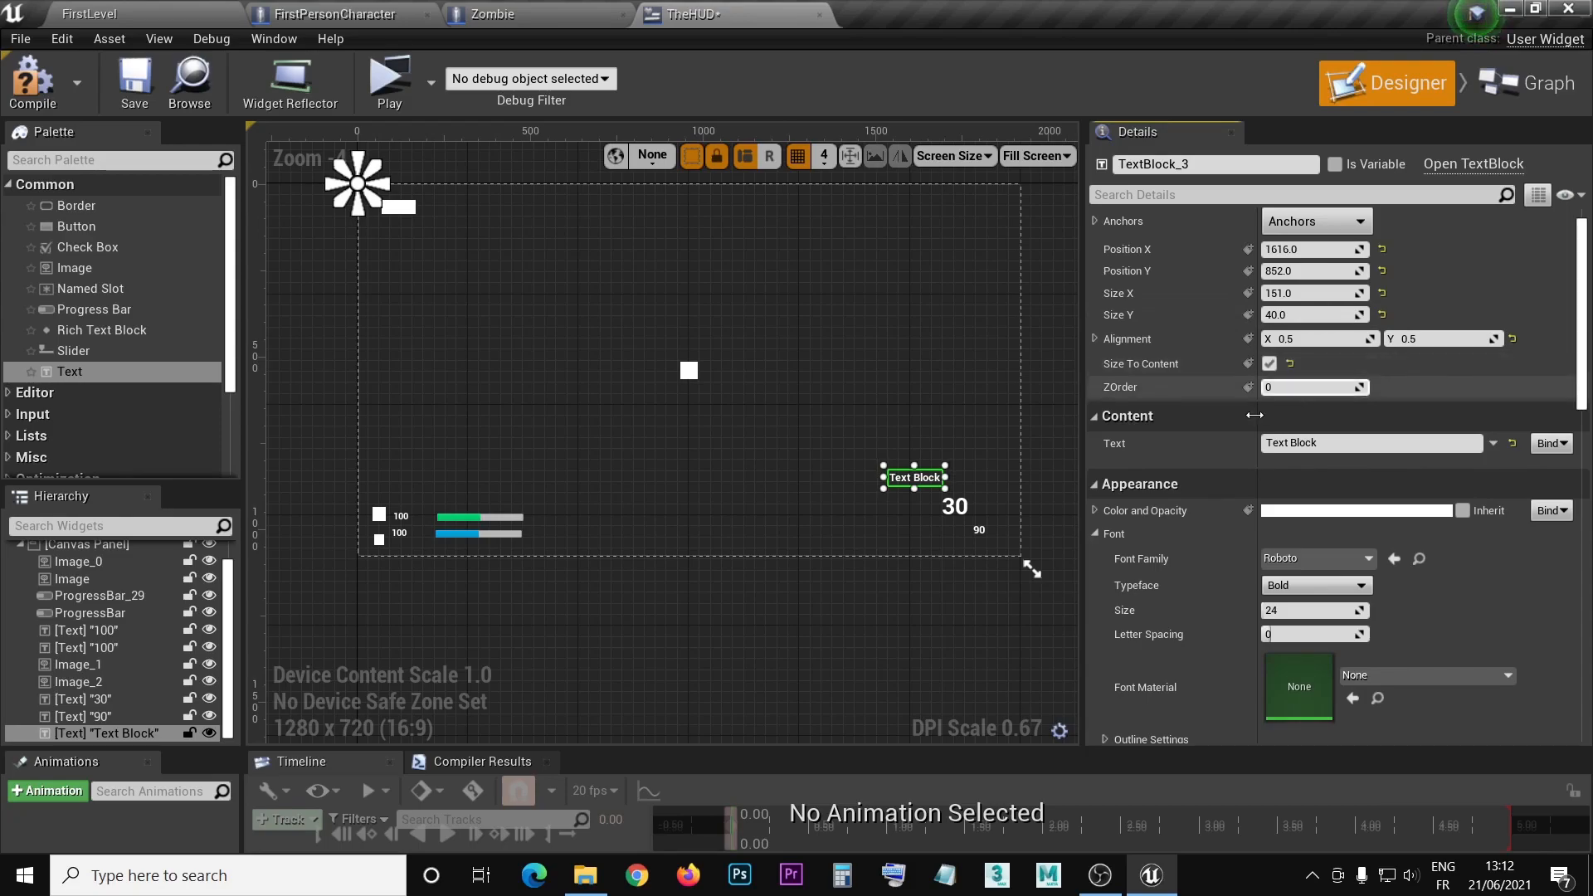
- Anchor the new text block to the canvas's bottom-right corner and move it just above the 30, to about X -236, Y -218
{"action": "left_click", "coordinate": [1275, 610]}
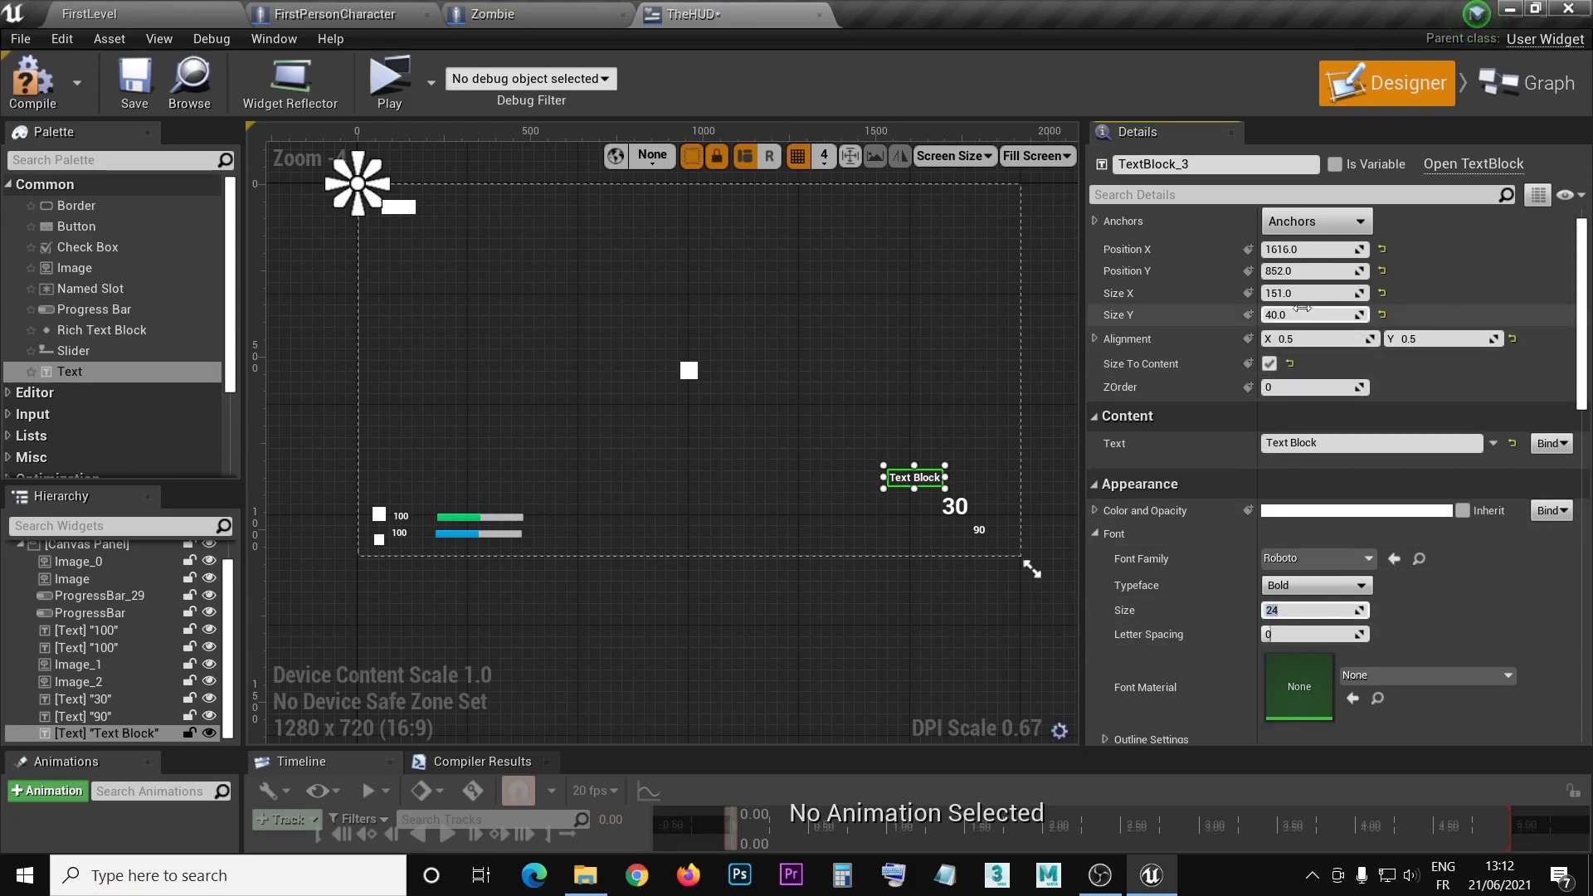
{"action": "left_click", "coordinate": [1327, 219]}
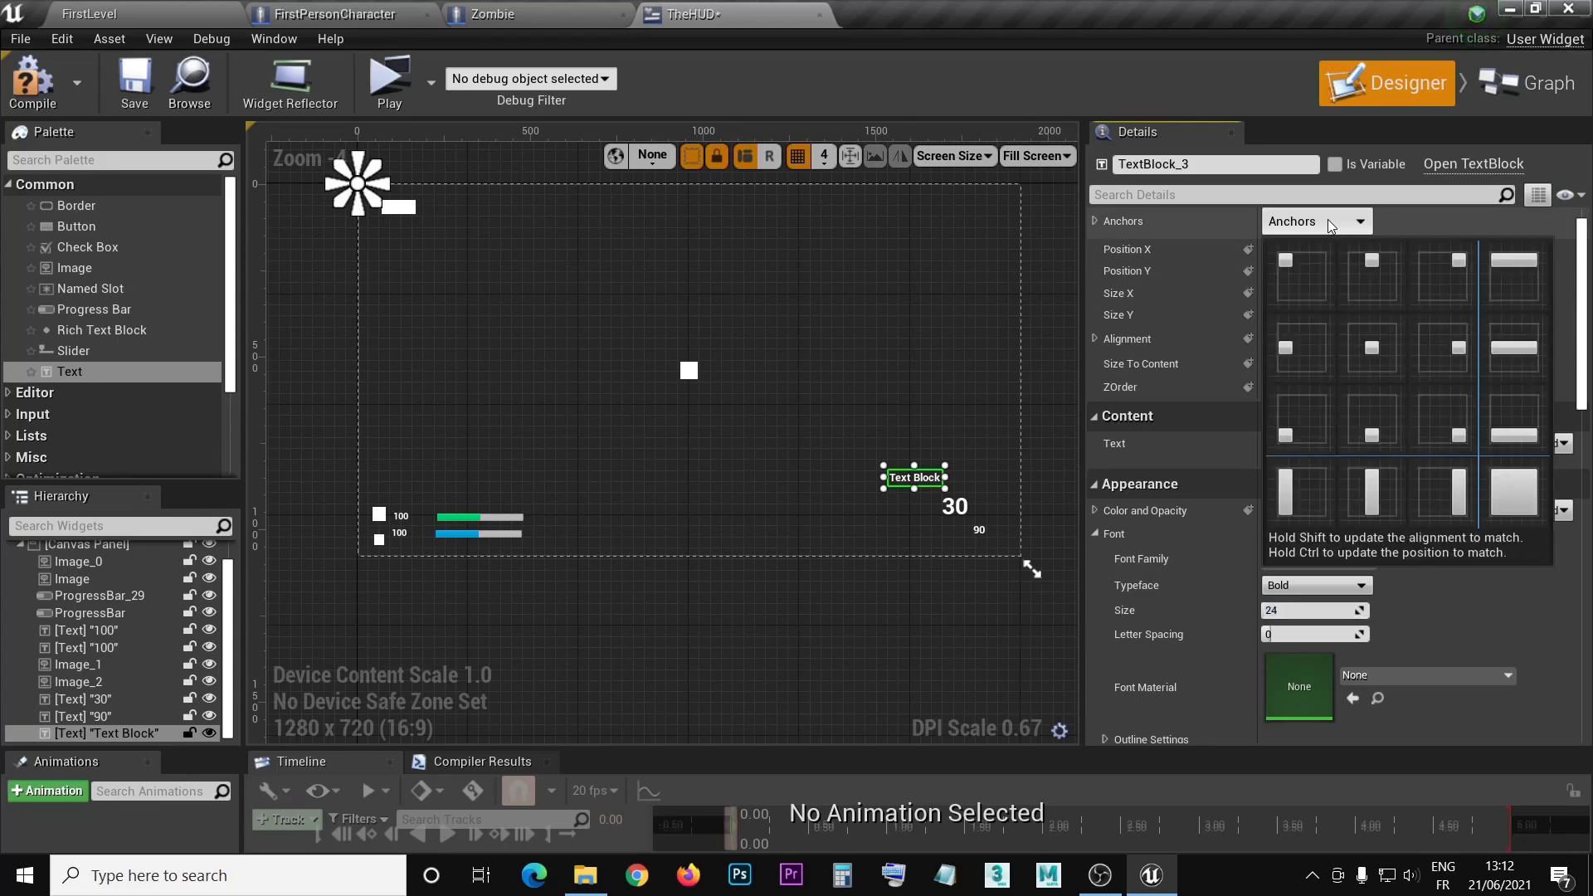
{"action": "left_click", "coordinate": [1452, 435]}
{"action": "left_click_drag", "start_coordinate": [913, 478], "coordinate": [939, 488]}
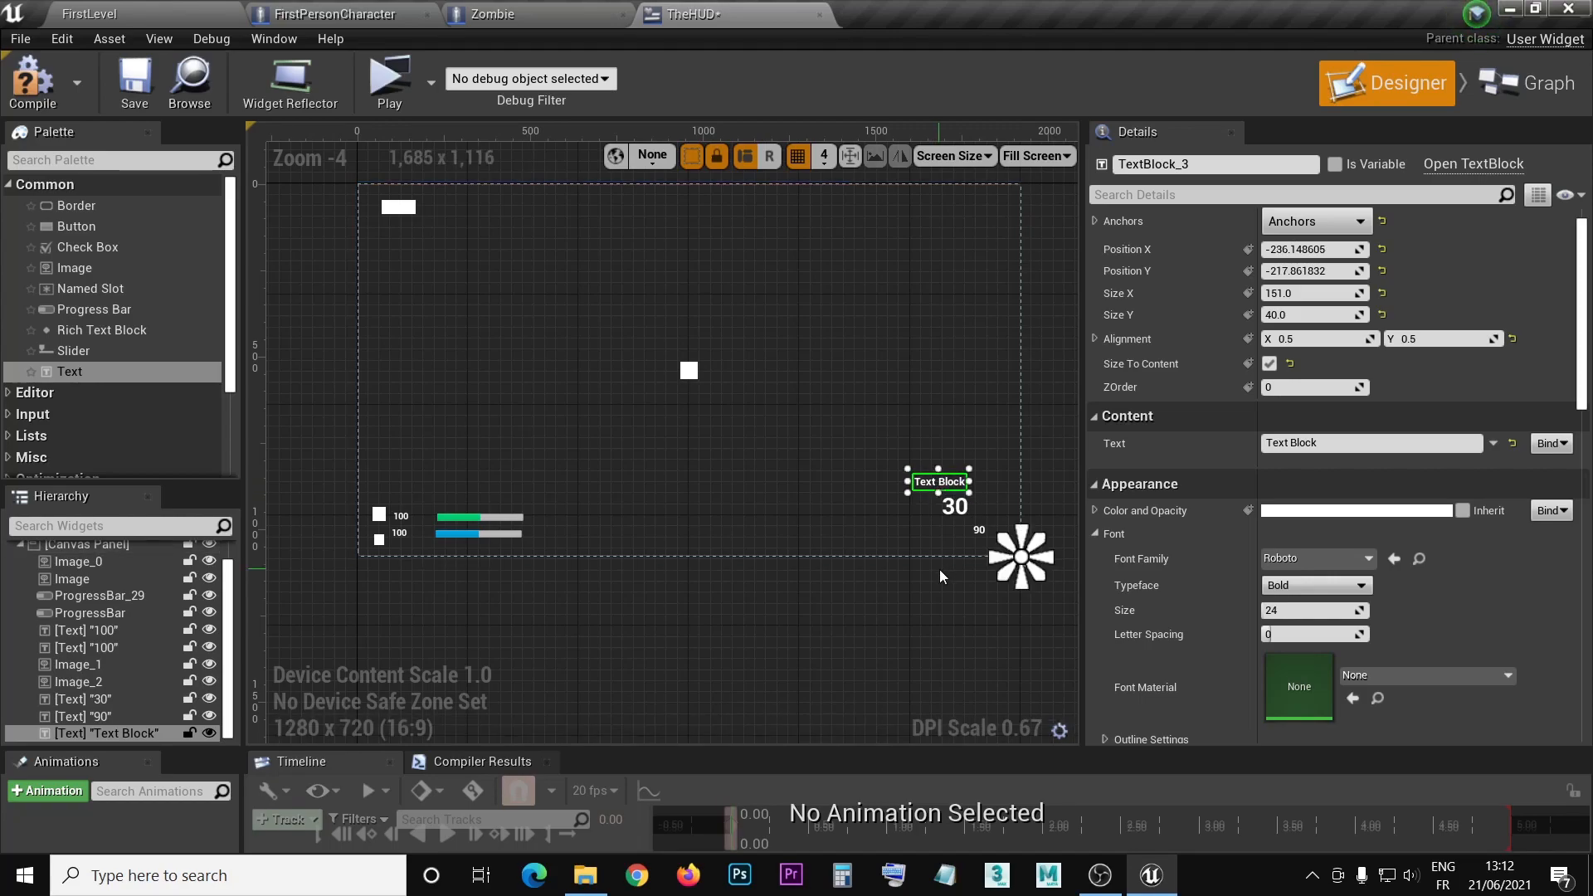
{"action": "right_click_drag", "start_coordinate": [833, 595], "coordinate": [839, 582]}
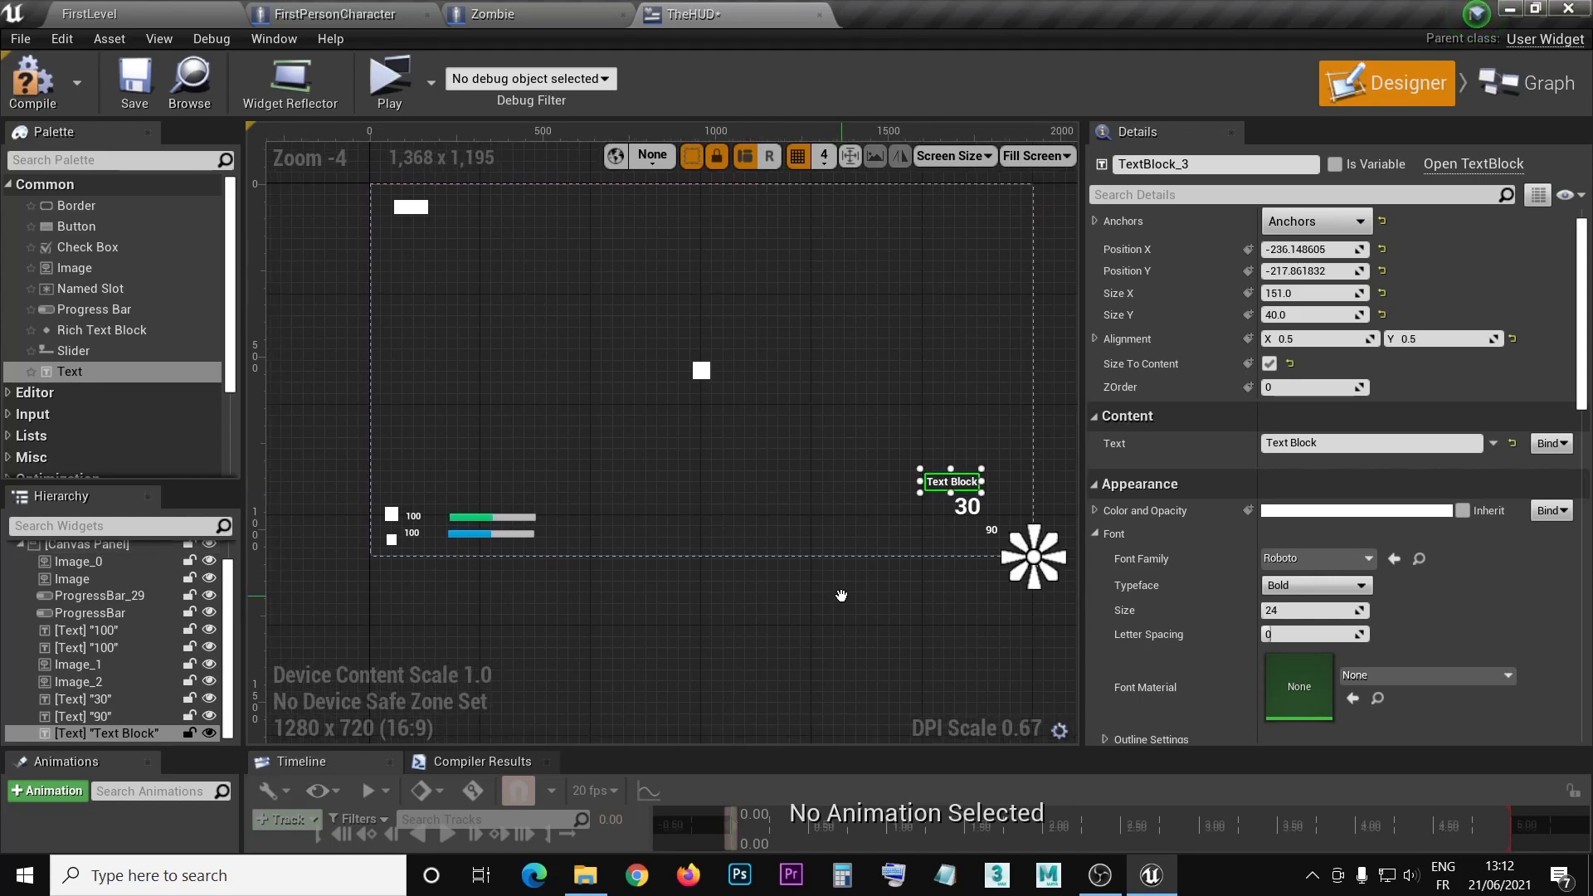
{"action": "scroll", "coordinate": [826, 587], "scroll_direction": "down", "scroll_amount": 2}
{"action": "left_click", "coordinate": [786, 559]}
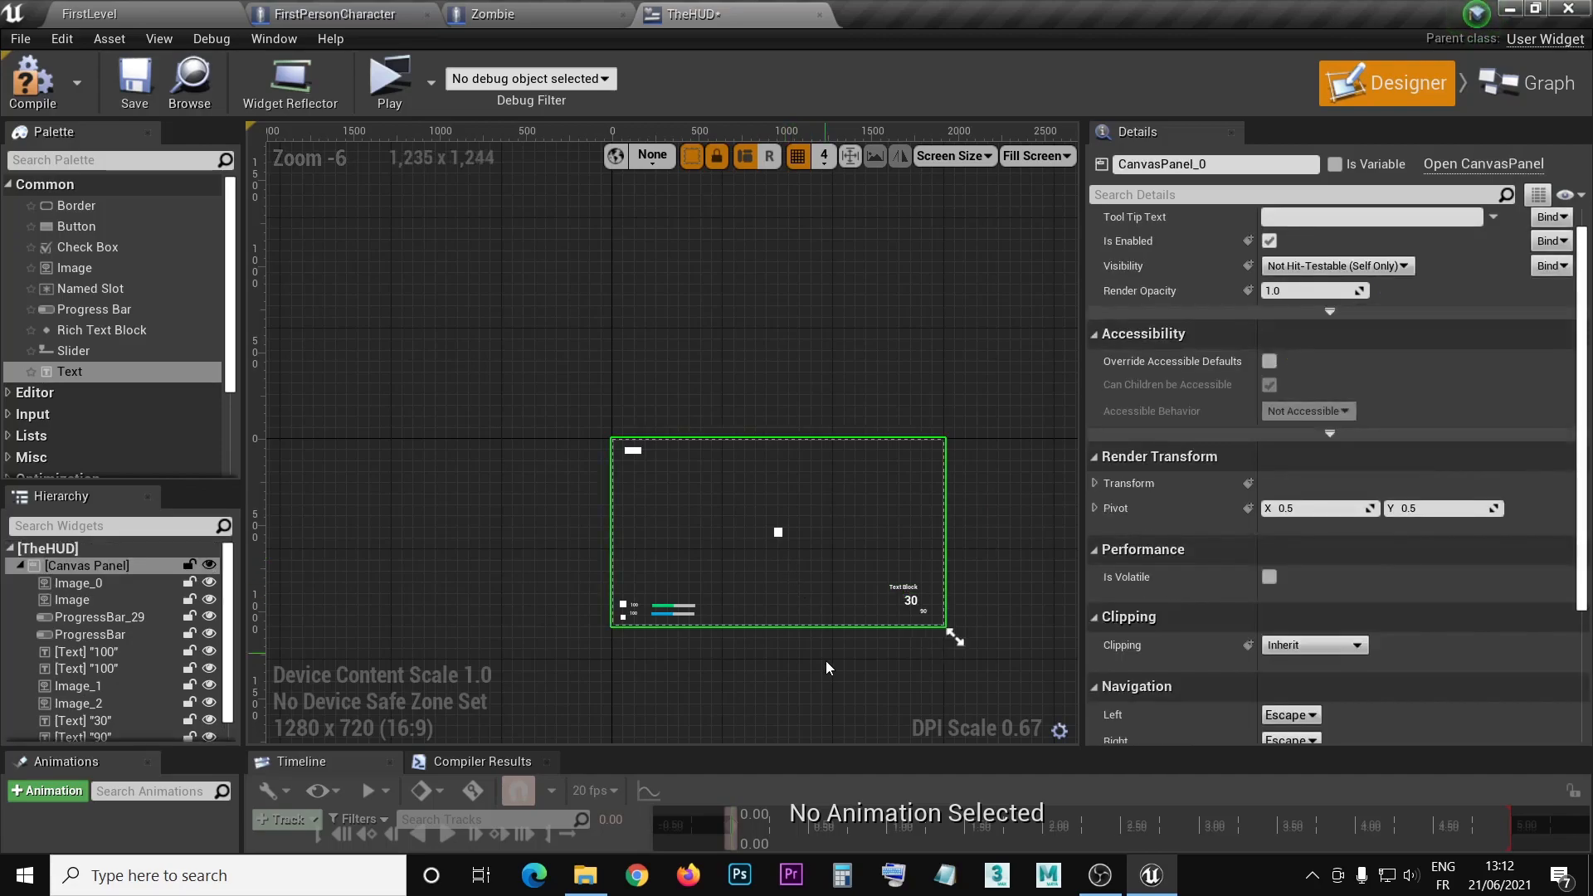
{"action": "right_click_drag", "start_coordinate": [826, 678], "coordinate": [834, 614]}
{"action": "scroll", "coordinate": [765, 543], "scroll_direction": "up", "scroll_amount": 2}
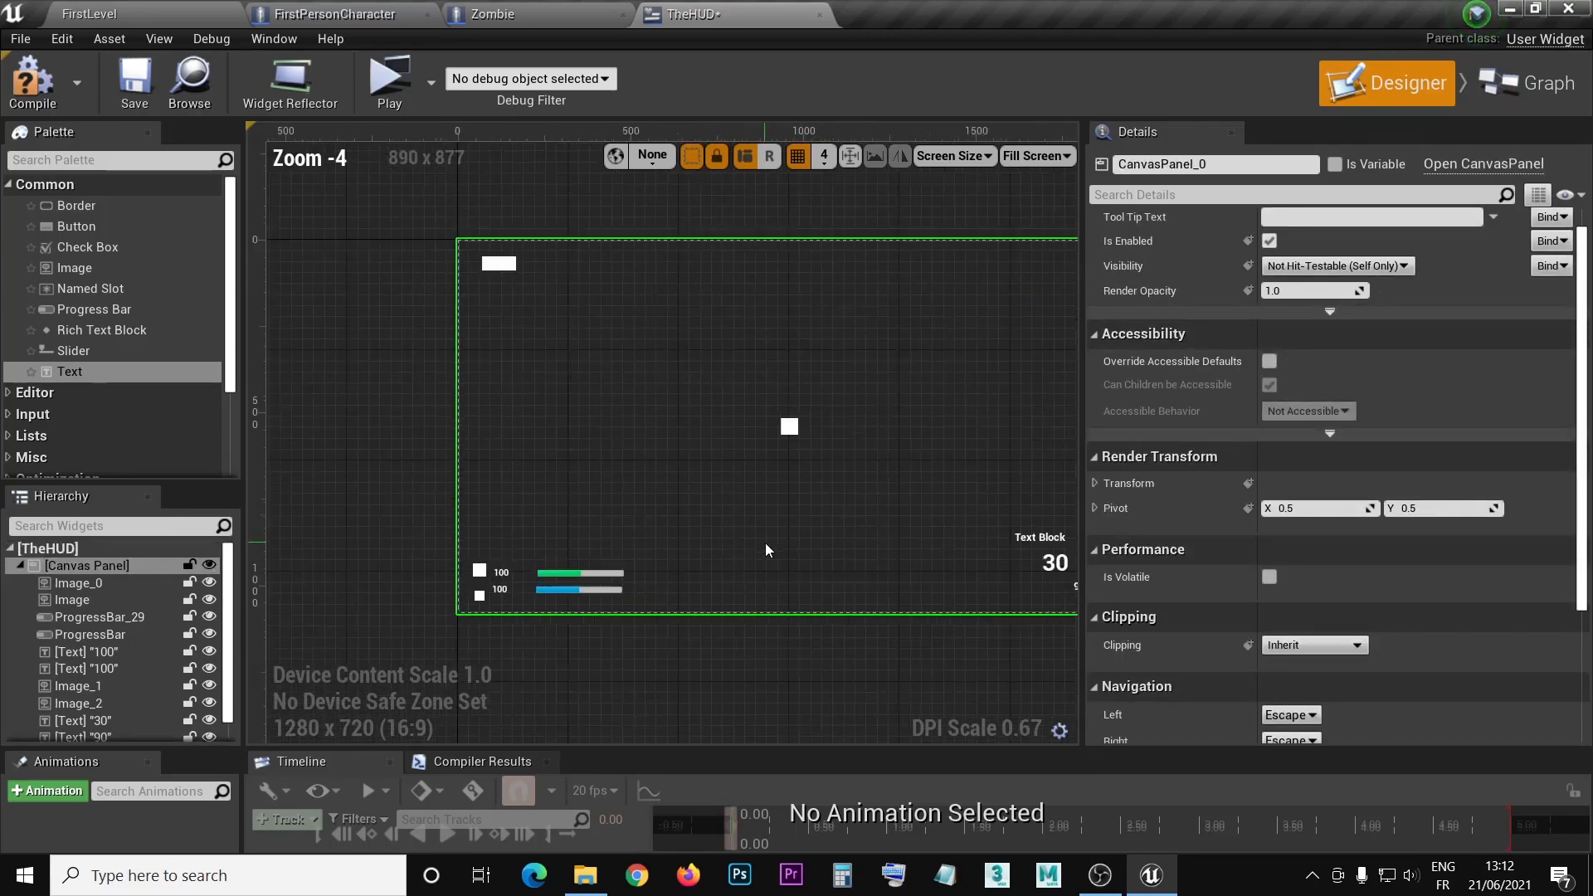
{"action": "right_click_drag", "start_coordinate": [814, 491], "coordinate": [758, 469]}
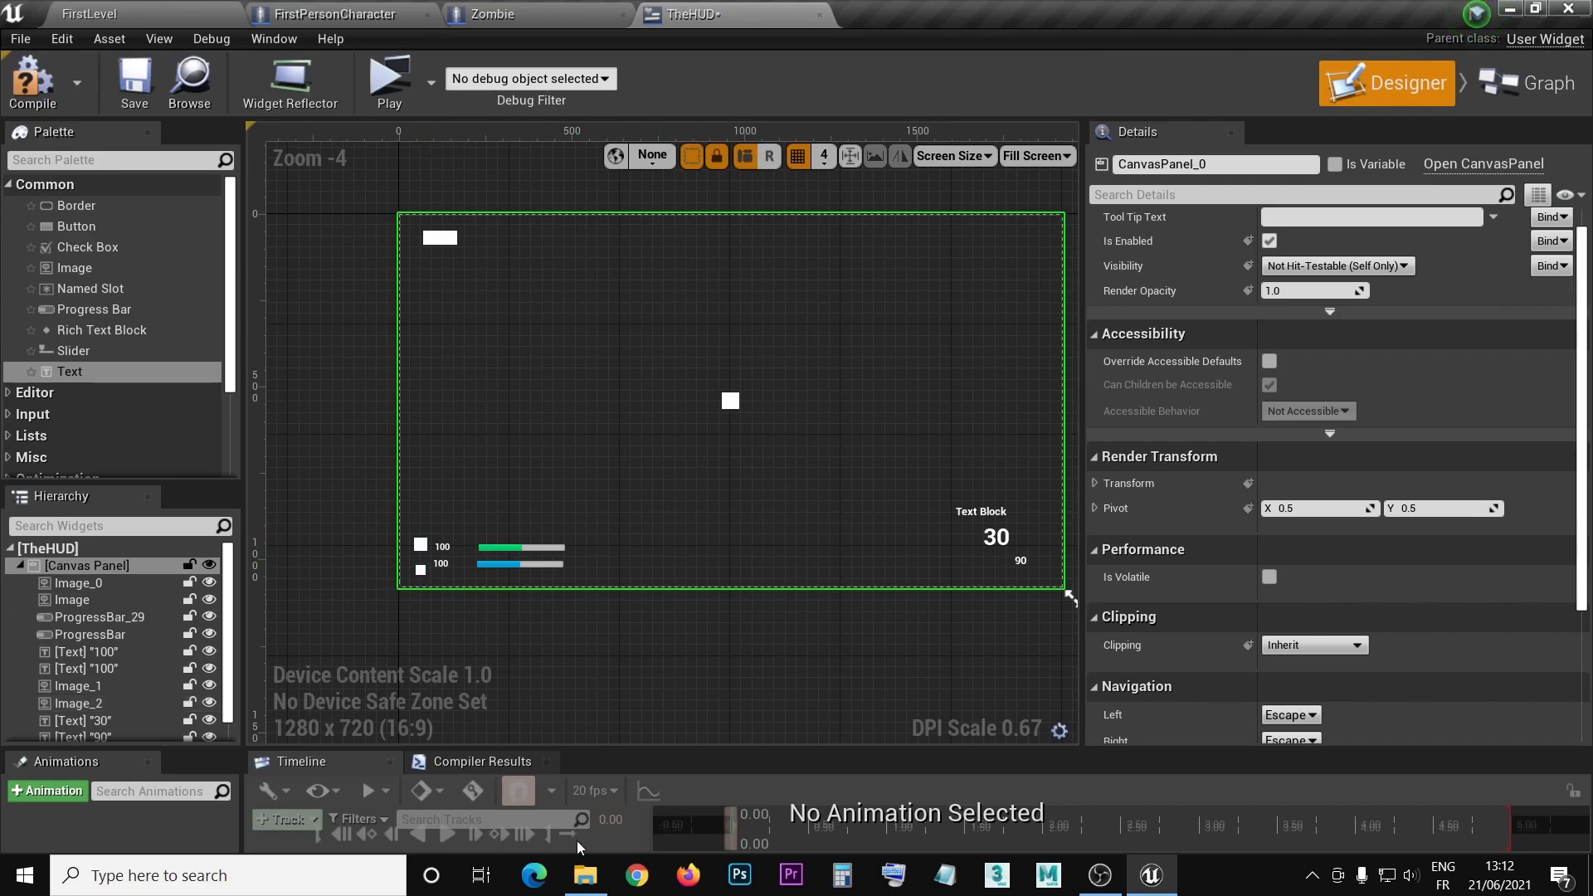
- Import the Armor, Crosshair, Health and PlayerIcon images from the HUDicons folder into the project's UI folder
{"action": "left_click", "coordinate": [585, 875]}
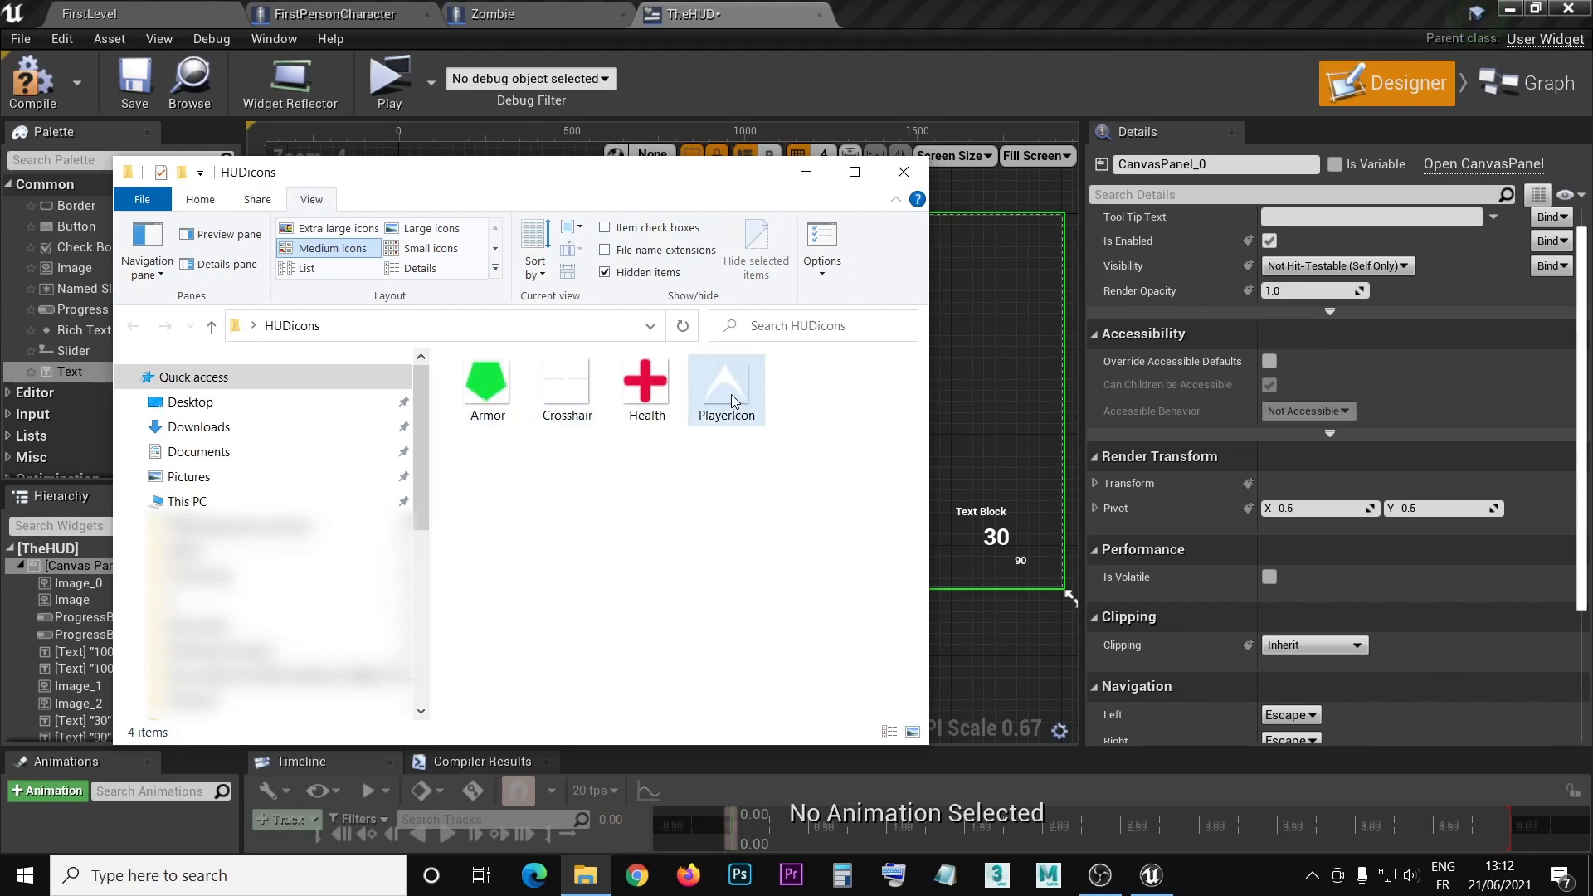
{"action": "left_click", "coordinate": [809, 178]}
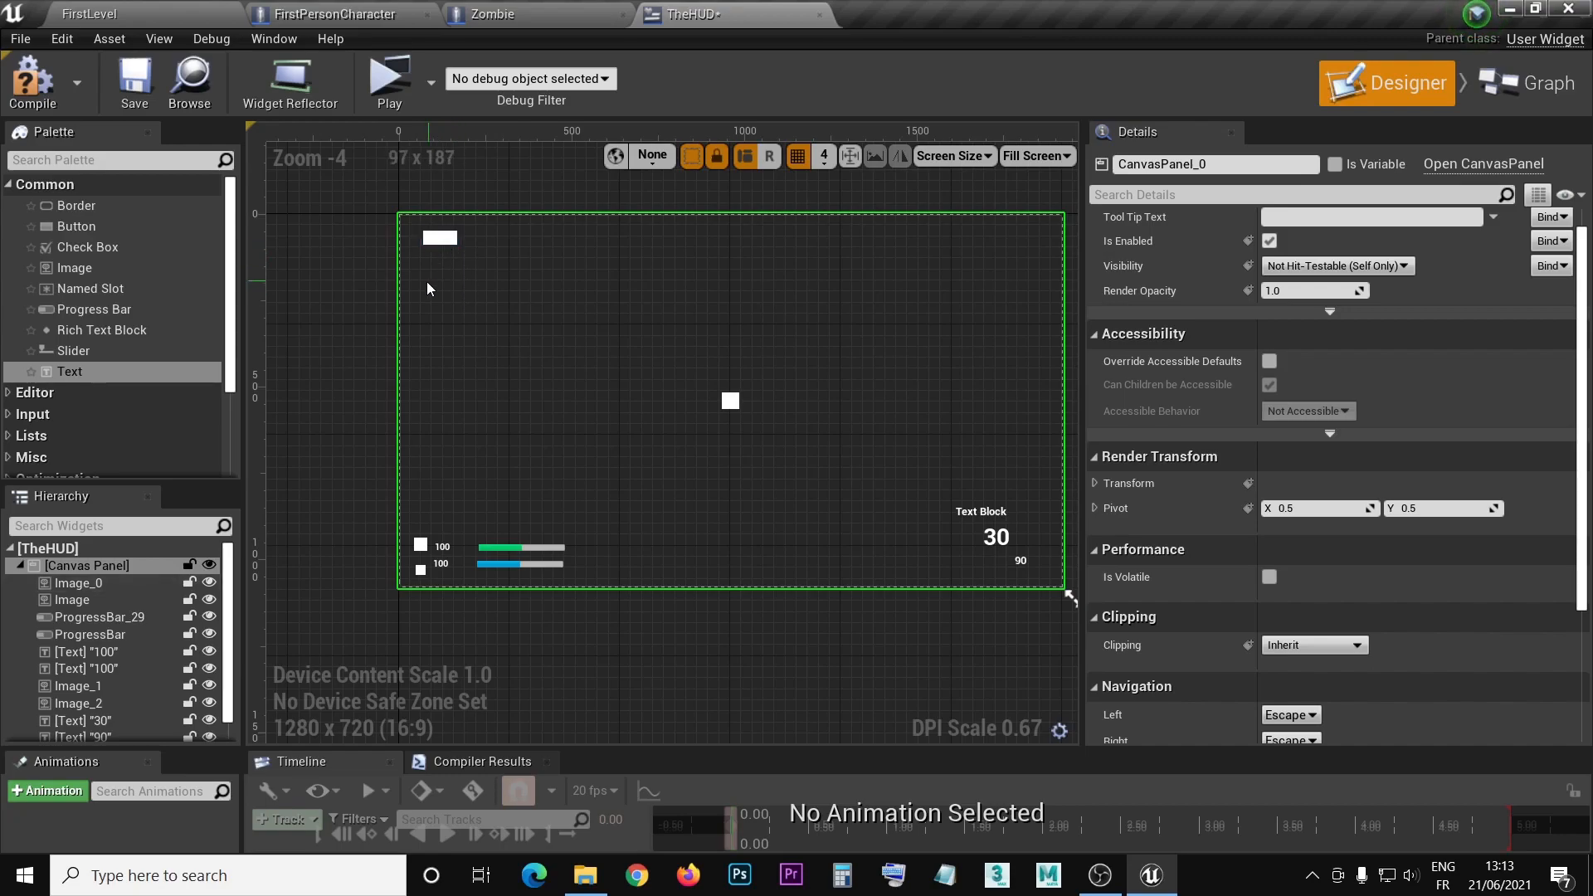
{"action": "left_click", "coordinate": [148, 9]}
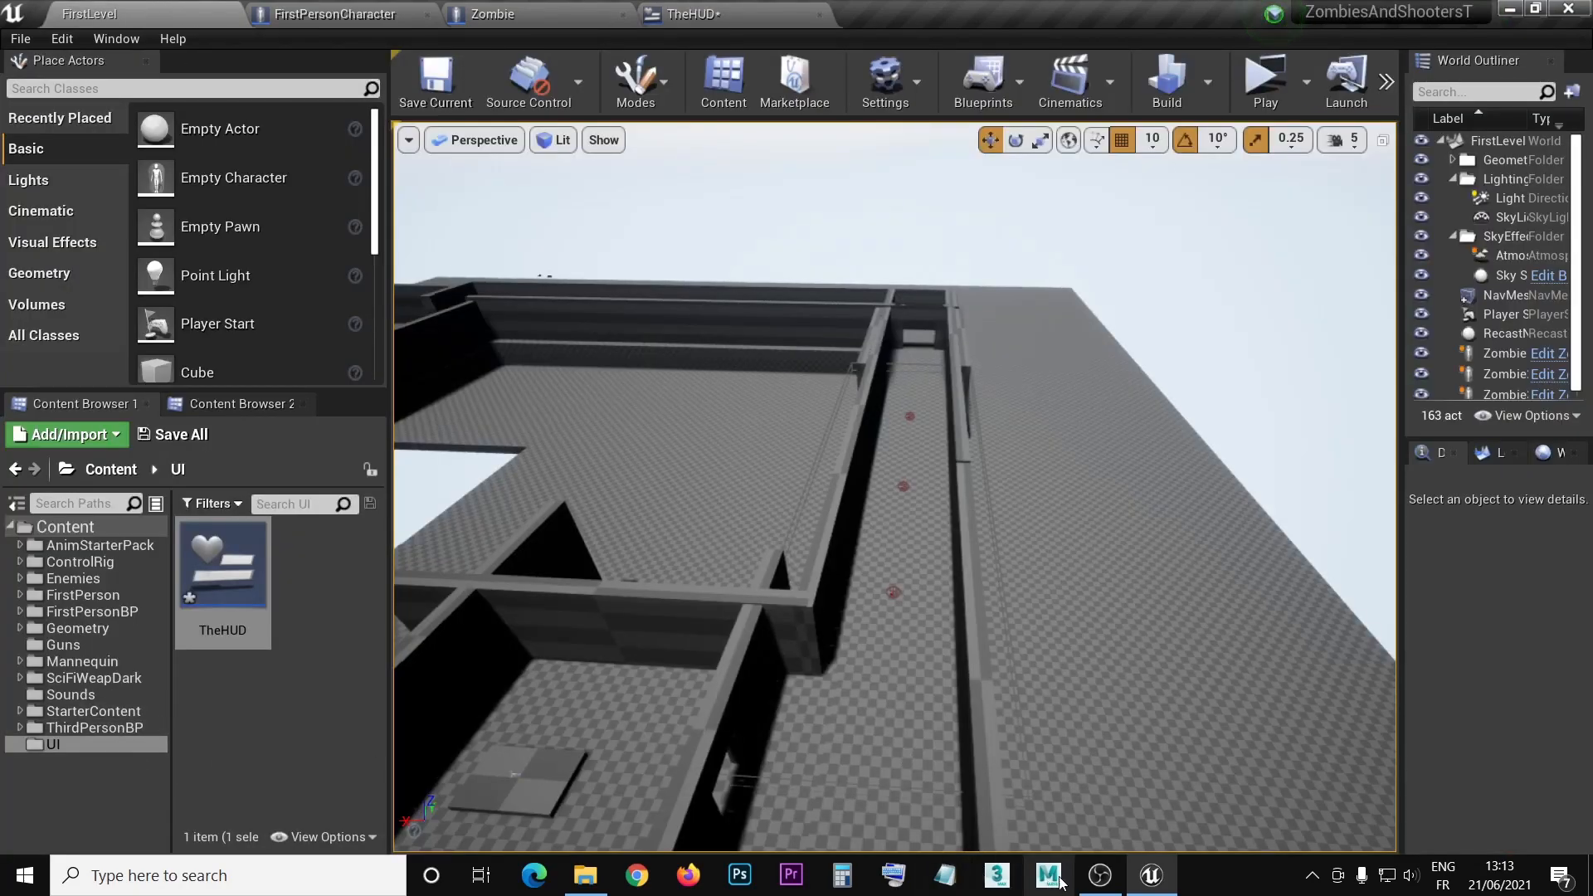
{"action": "left_click", "coordinate": [586, 877]}
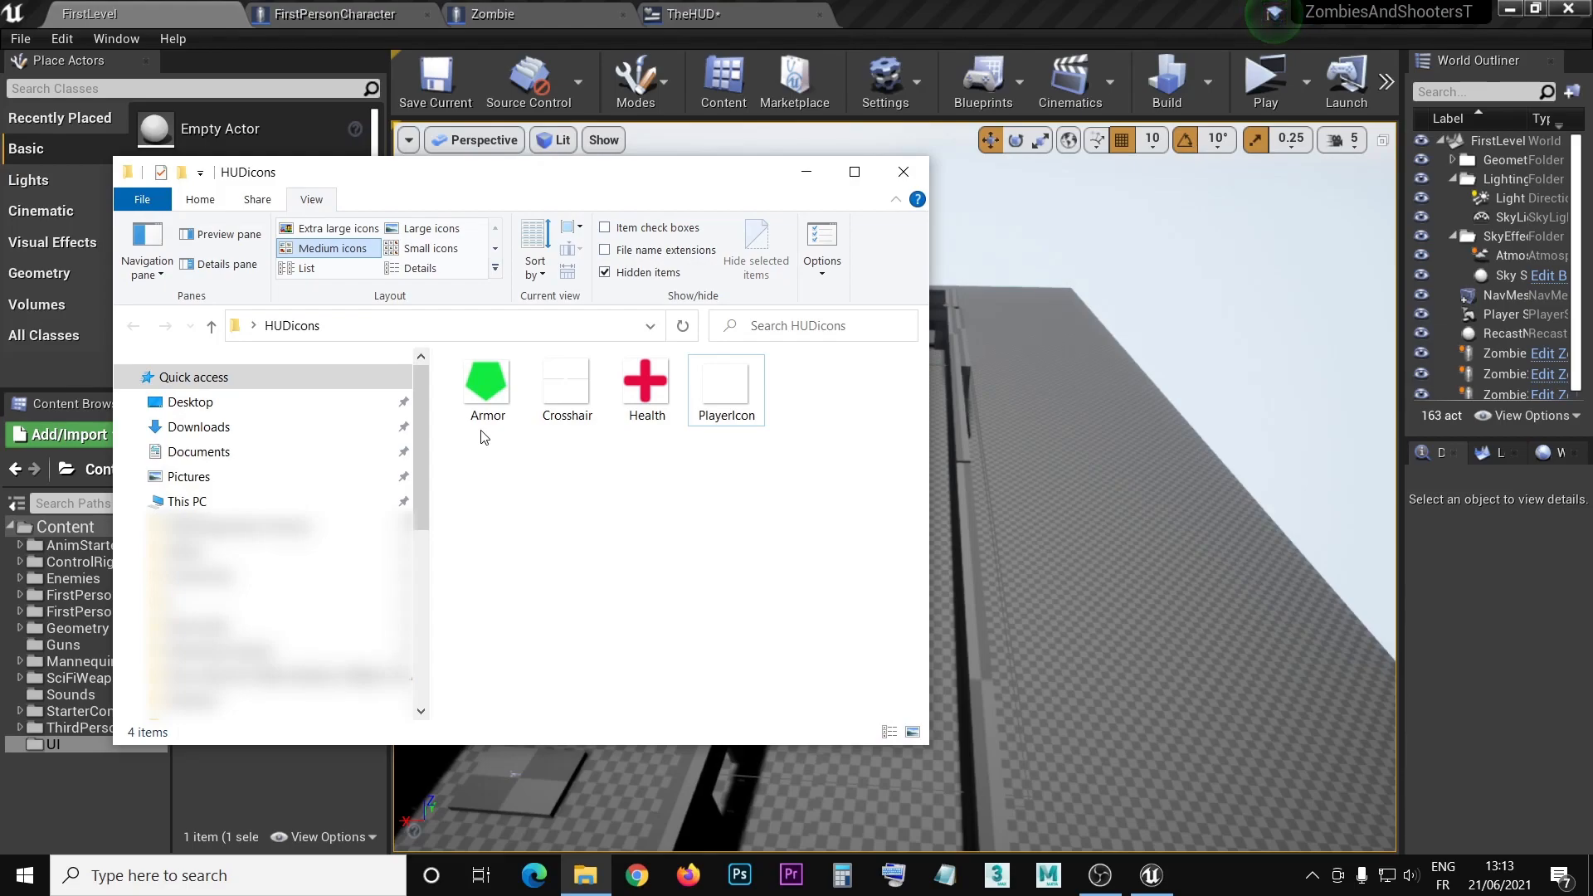
{"action": "left_click_drag", "start_coordinate": [675, 172], "coordinate": [1159, 138]}
{"action": "left_click_drag", "start_coordinate": [1319, 393], "coordinate": [236, 715]}
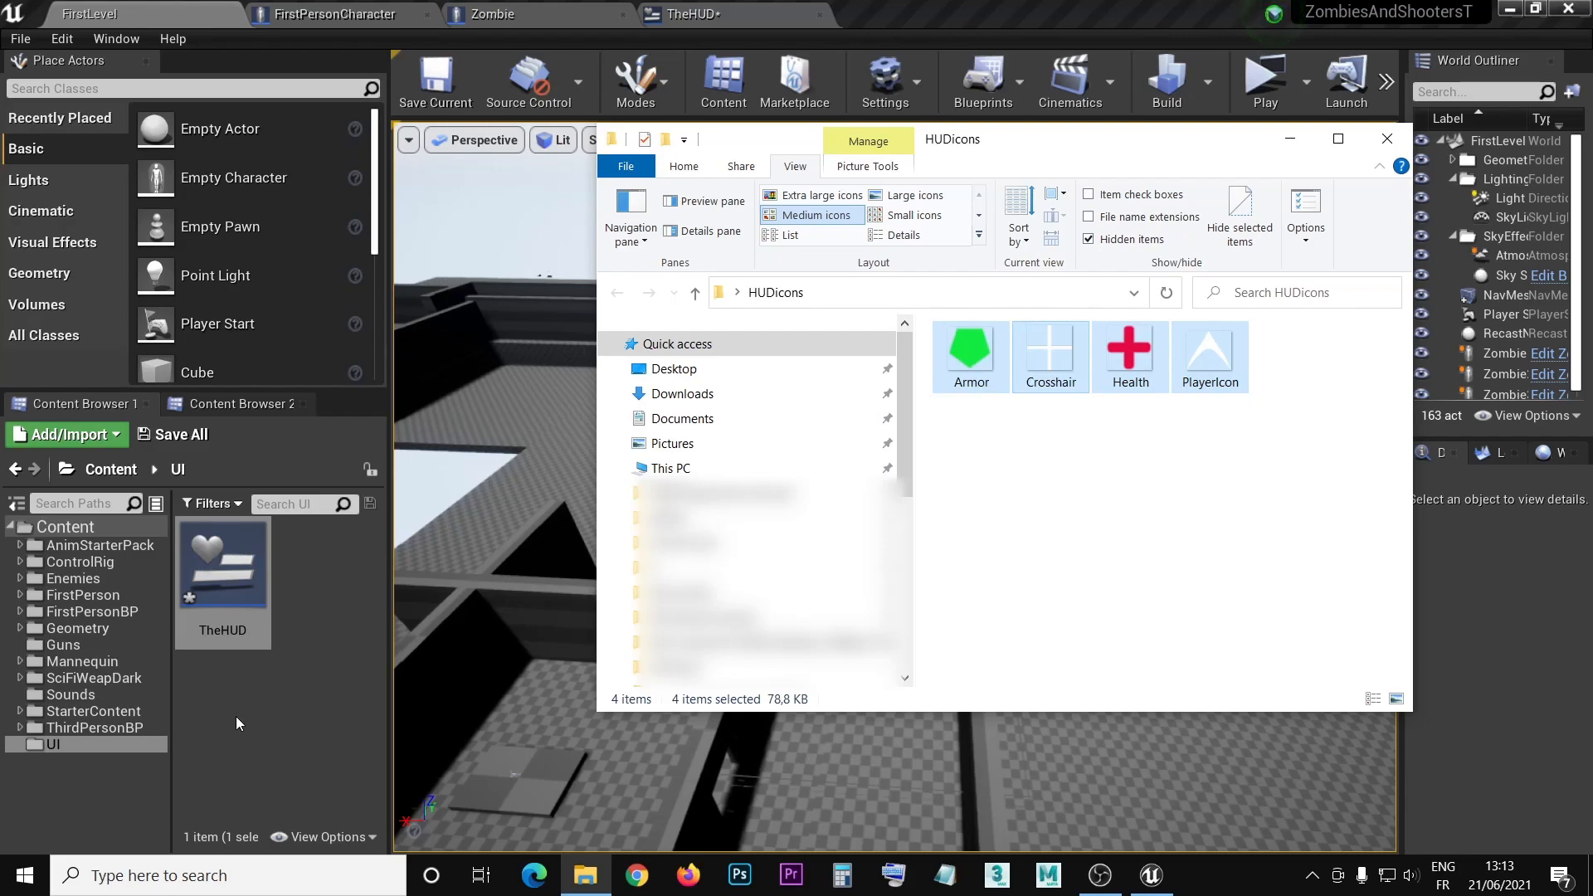
- Assign the imported Crosshair texture as the brush image of the image at the centre of TheHUD's canvas
{"action": "left_click", "coordinate": [693, 14]}
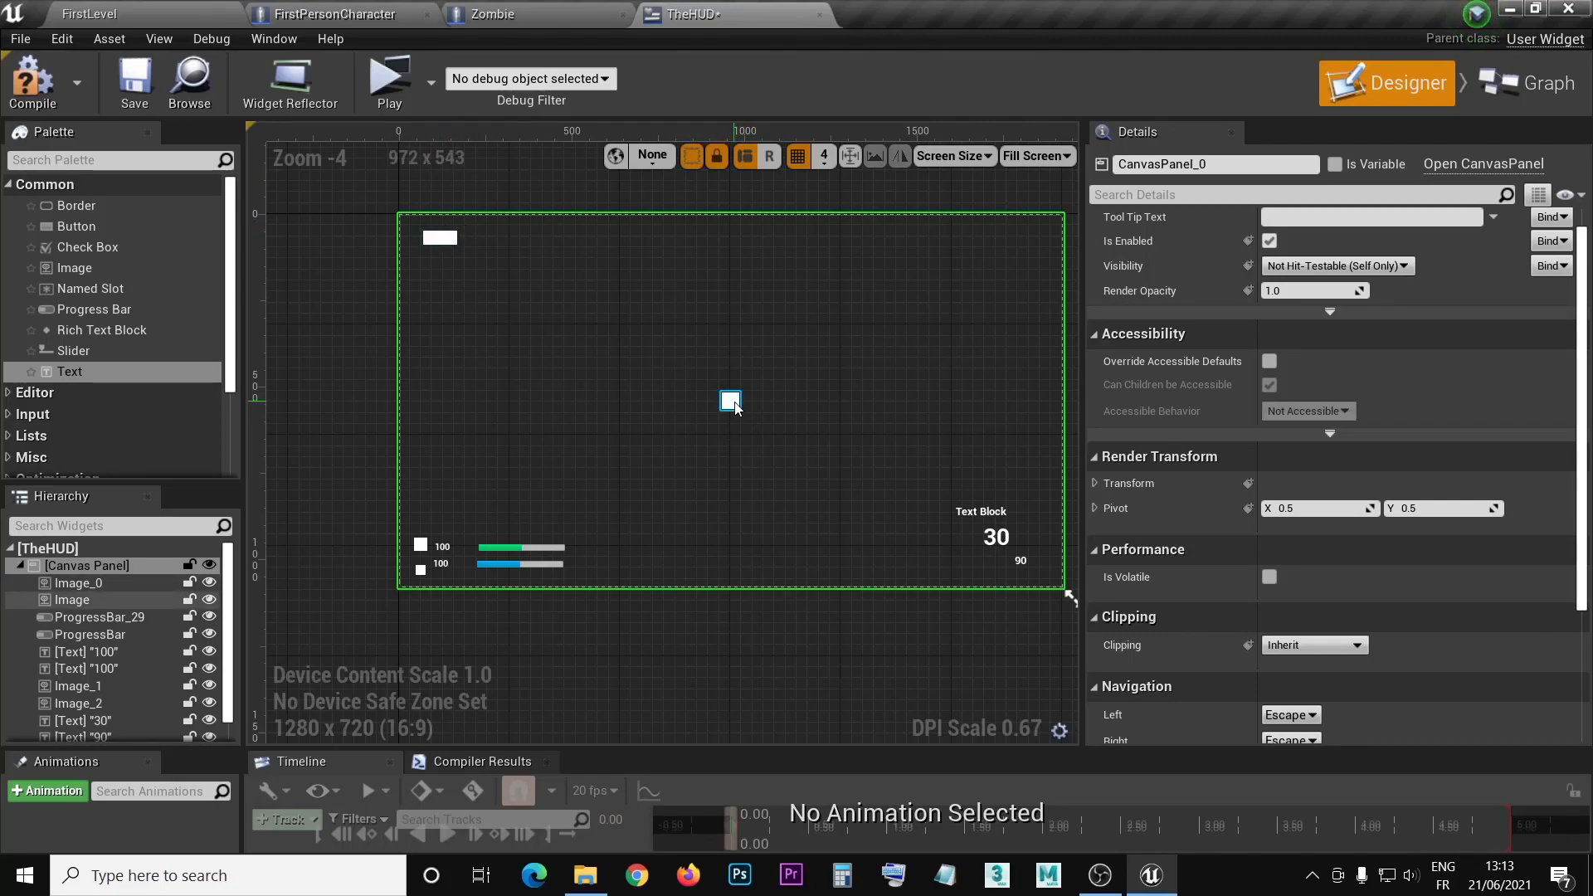
{"action": "left_click", "coordinate": [733, 404]}
{"action": "scroll", "coordinate": [1530, 357], "scroll_direction": "up", "scroll_amount": 1}
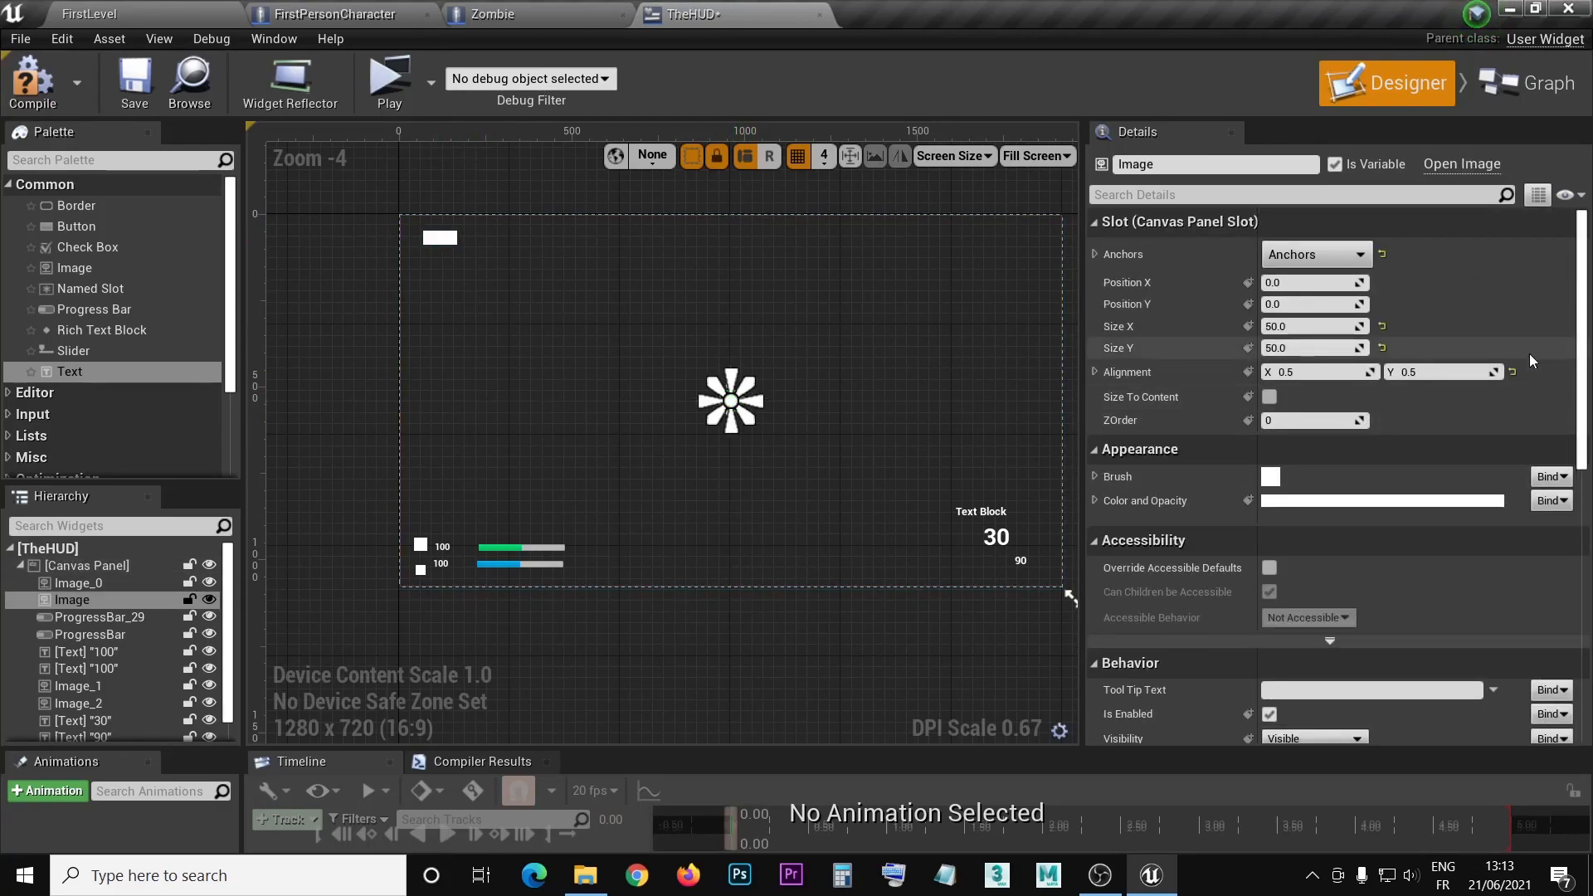
{"action": "scroll", "coordinate": [1530, 354], "scroll_direction": "down", "scroll_amount": 3}
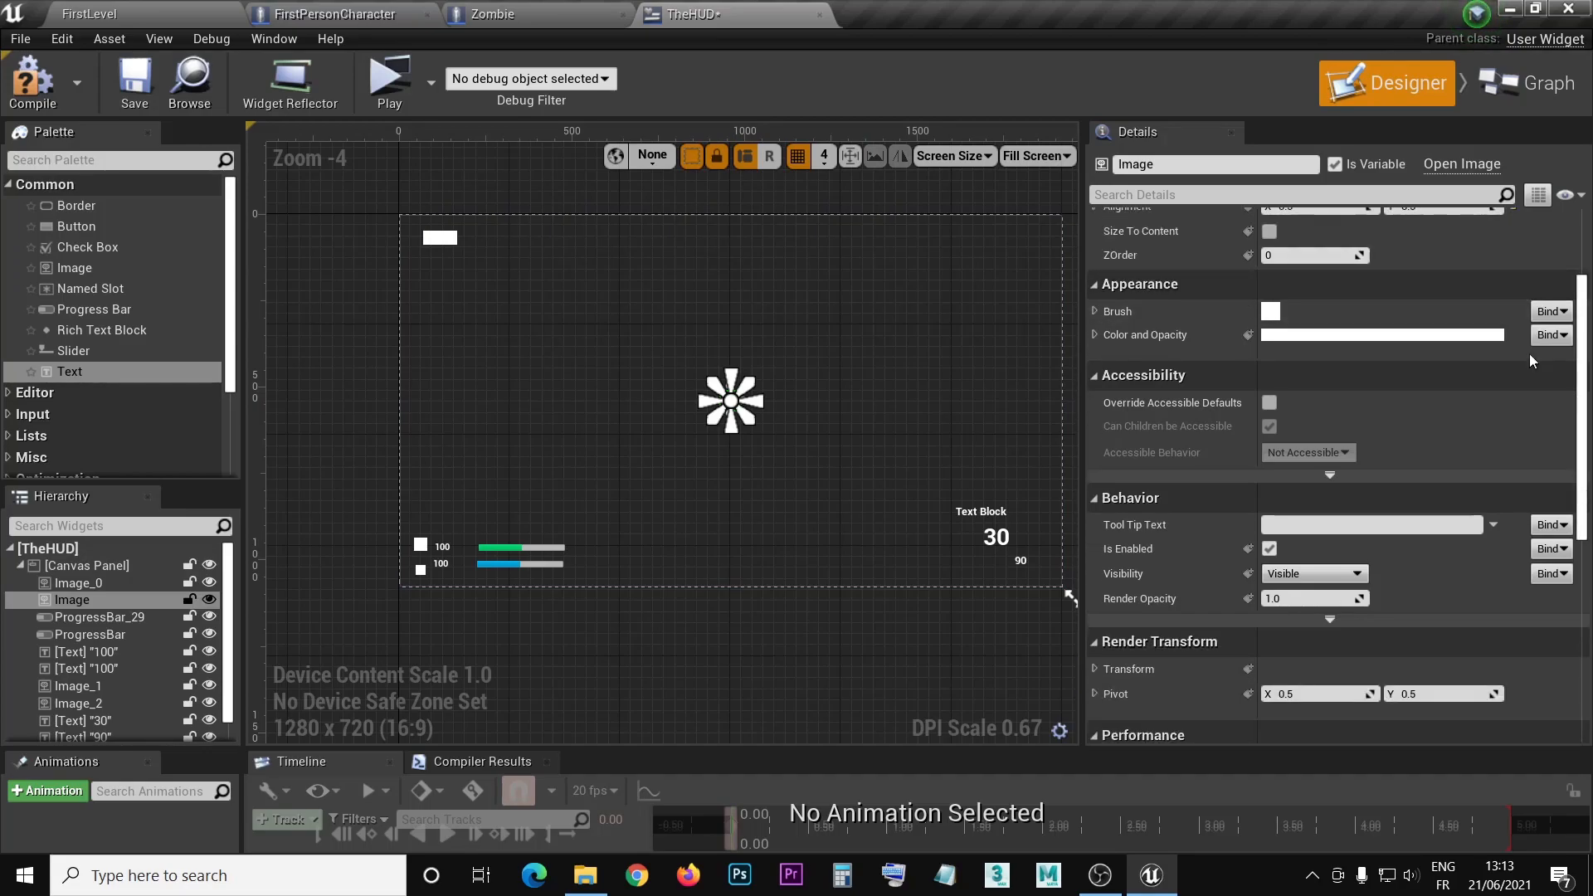
{"action": "scroll", "coordinate": [1525, 357], "scroll_direction": "down", "scroll_amount": 1}
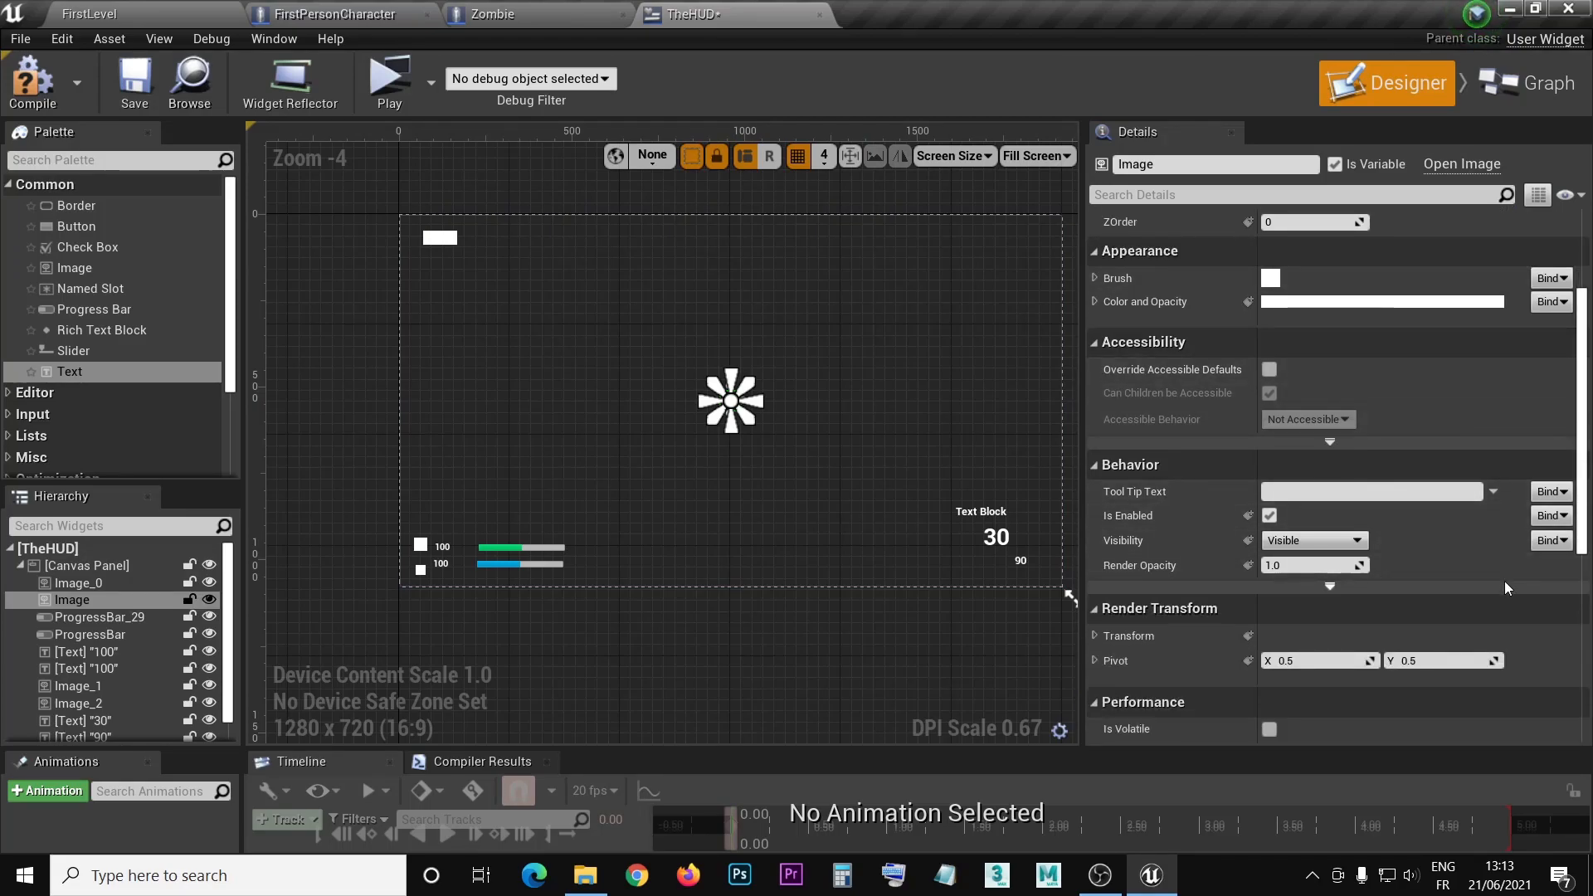
{"action": "scroll", "coordinate": [1498, 573], "scroll_direction": "down", "scroll_amount": 1}
{"action": "scroll", "coordinate": [1489, 566], "scroll_direction": "up", "scroll_amount": 3}
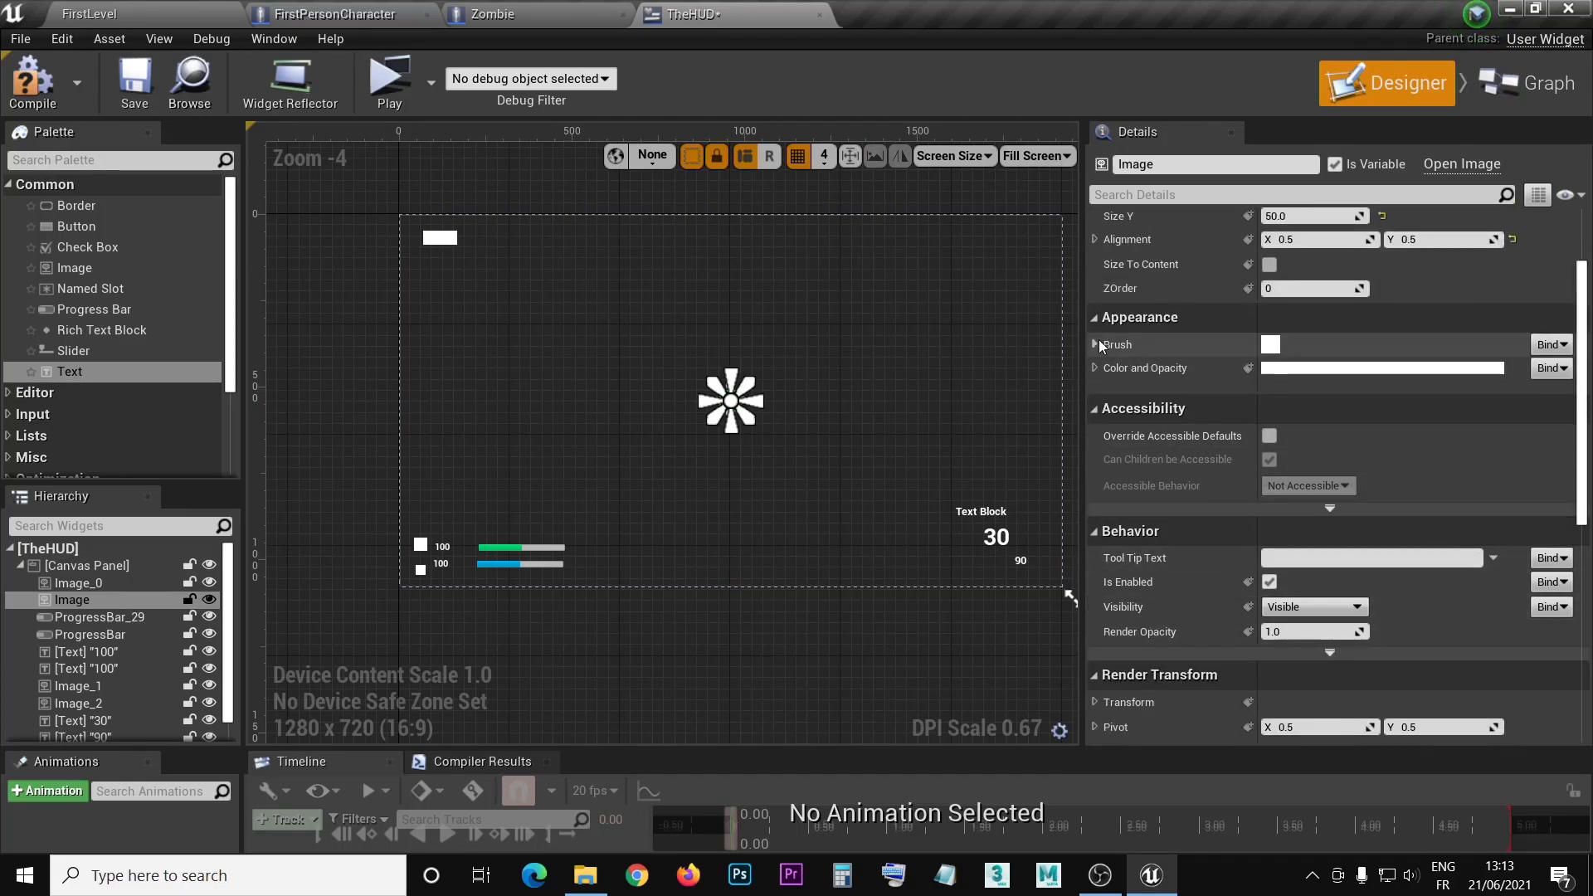
{"action": "left_click", "coordinate": [1095, 344]}
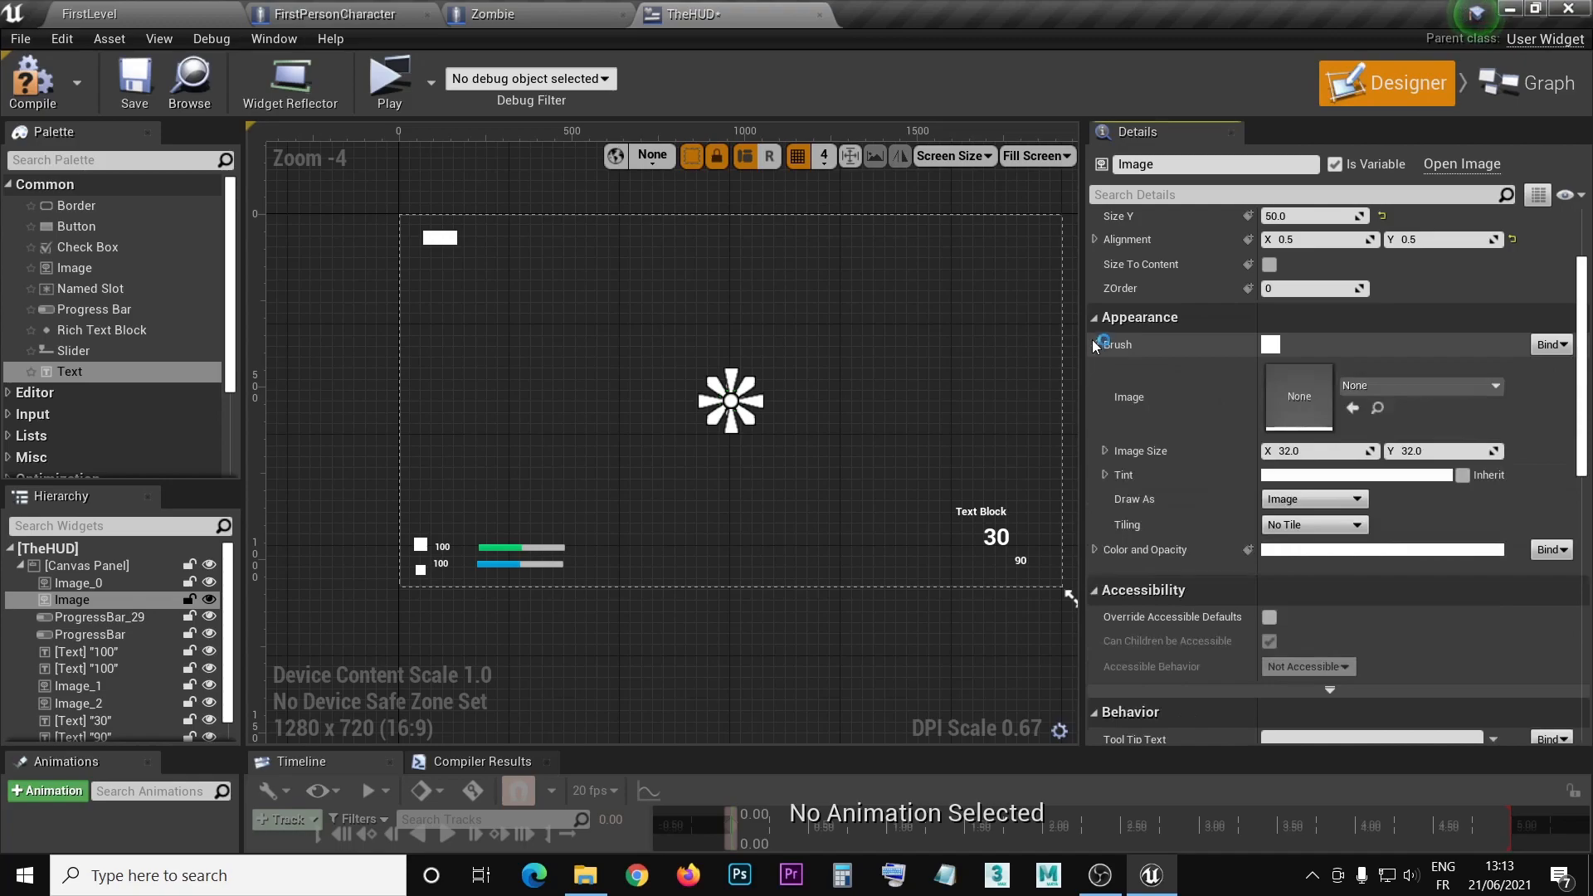
{"action": "left_click", "coordinate": [83, 10]}
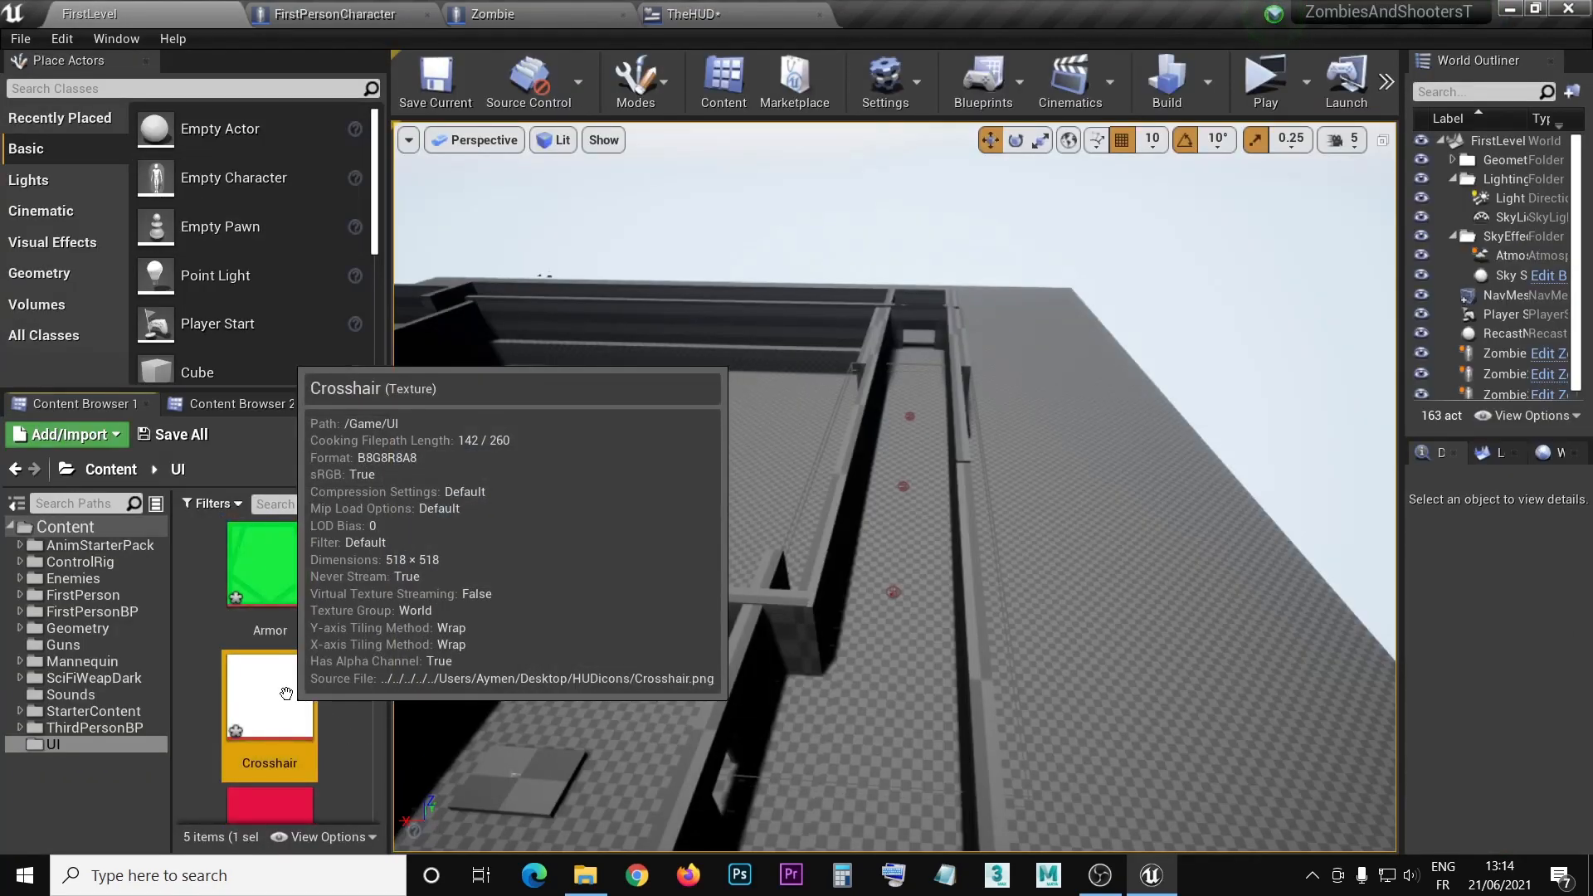
{"action": "left_click", "coordinate": [757, 8]}
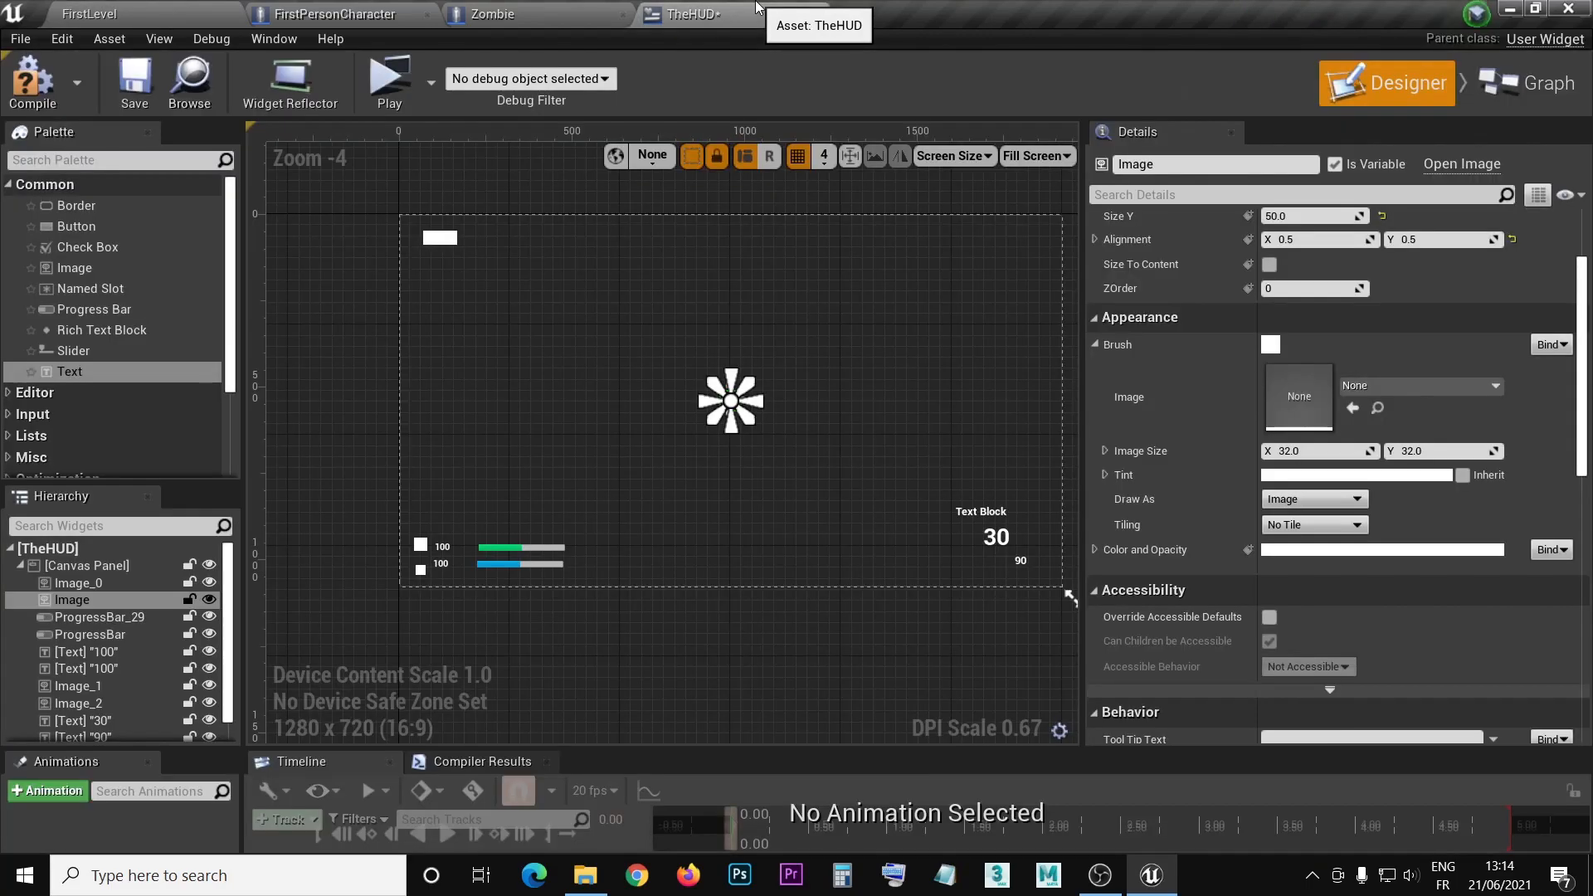
{"action": "left_click", "coordinate": [1352, 409]}
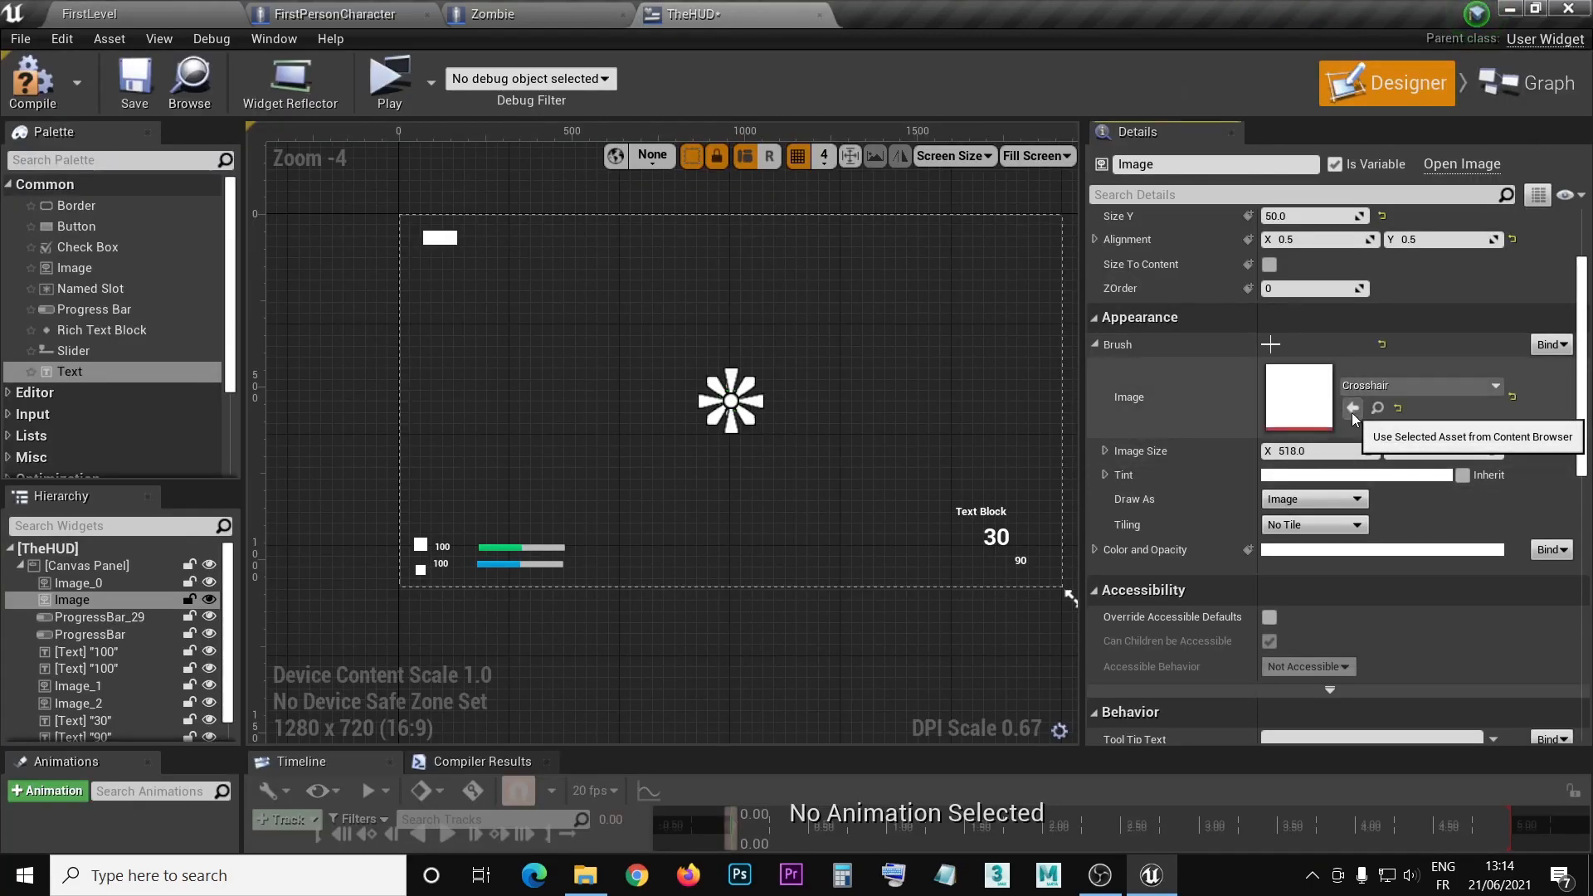
{"action": "left_click", "coordinate": [883, 470]}
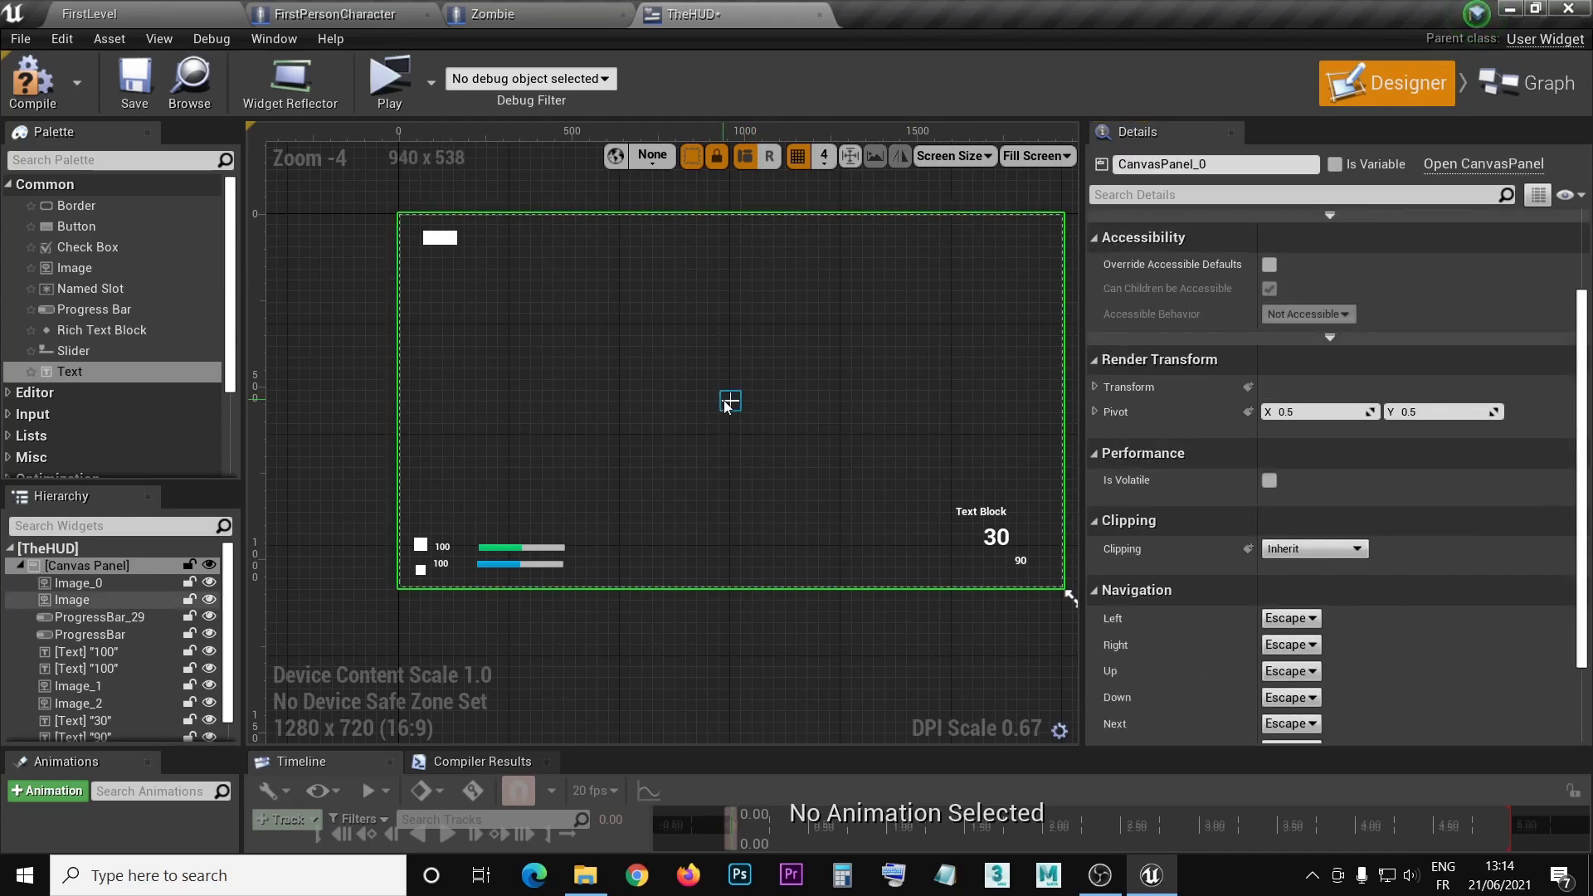
- Assign the Armor texture as the brush image of the upper image near the canvas's bottom-left corner
{"action": "left_click", "coordinate": [420, 545]}
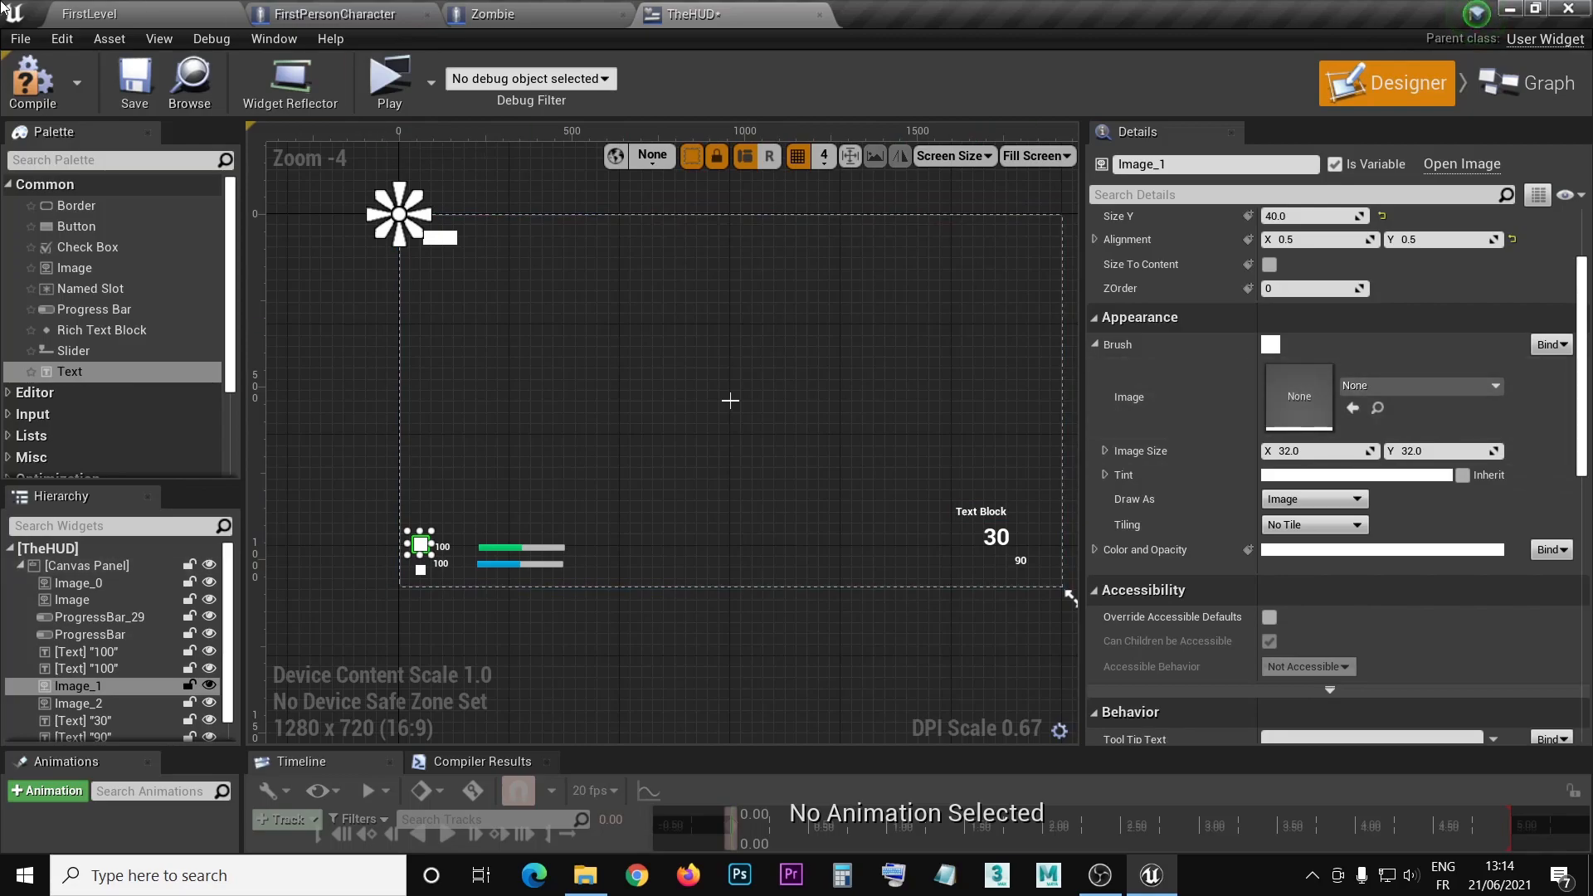
{"action": "left_click", "coordinate": [67, 10]}
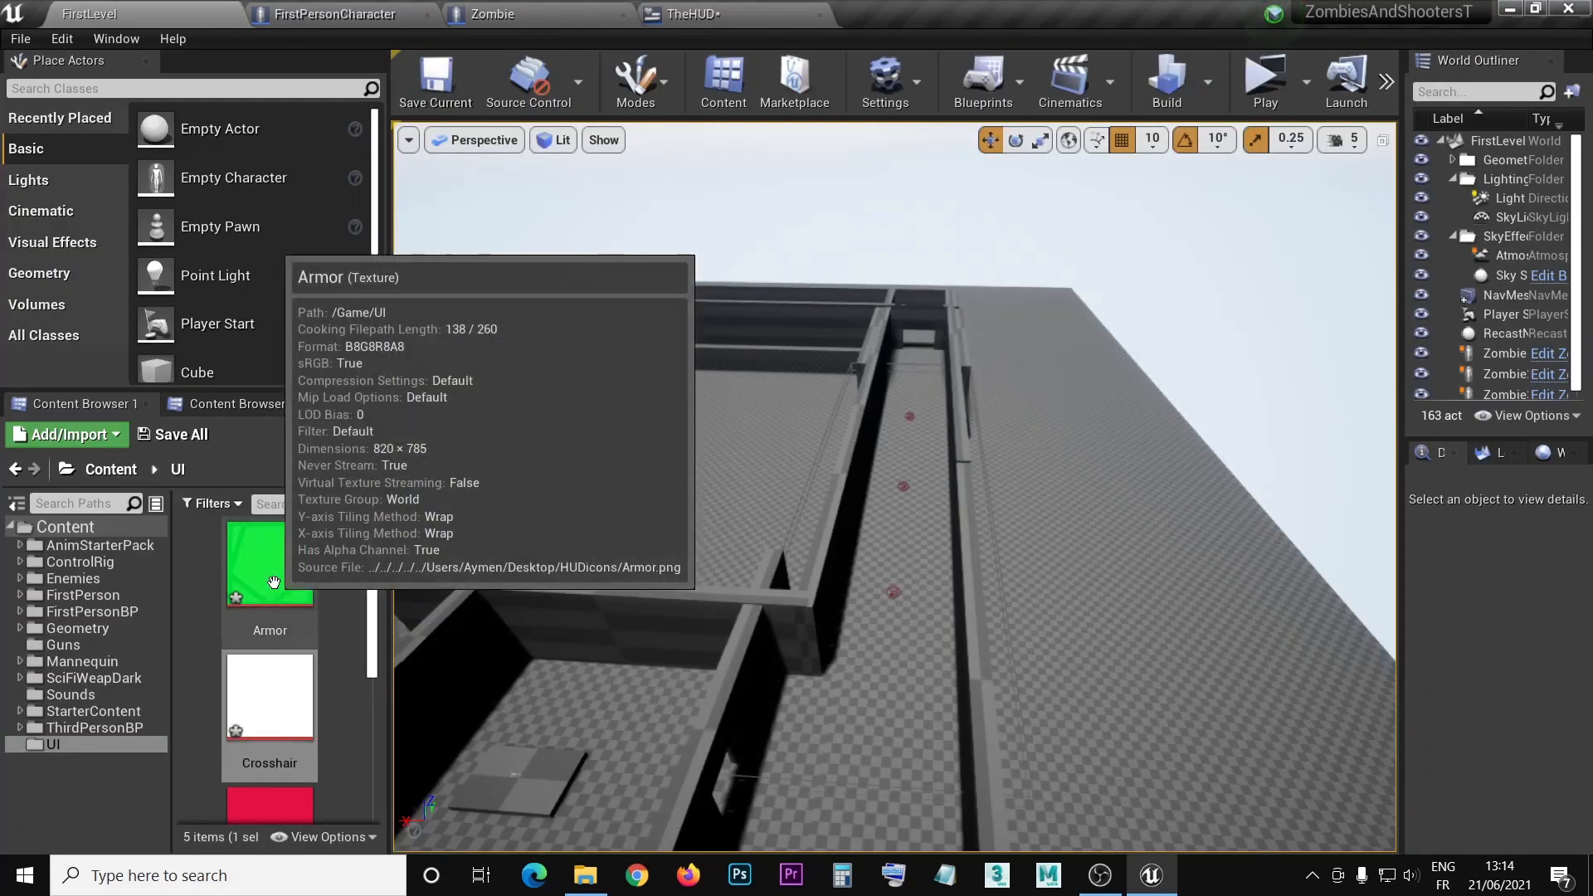
{"action": "left_click", "coordinate": [274, 581]}
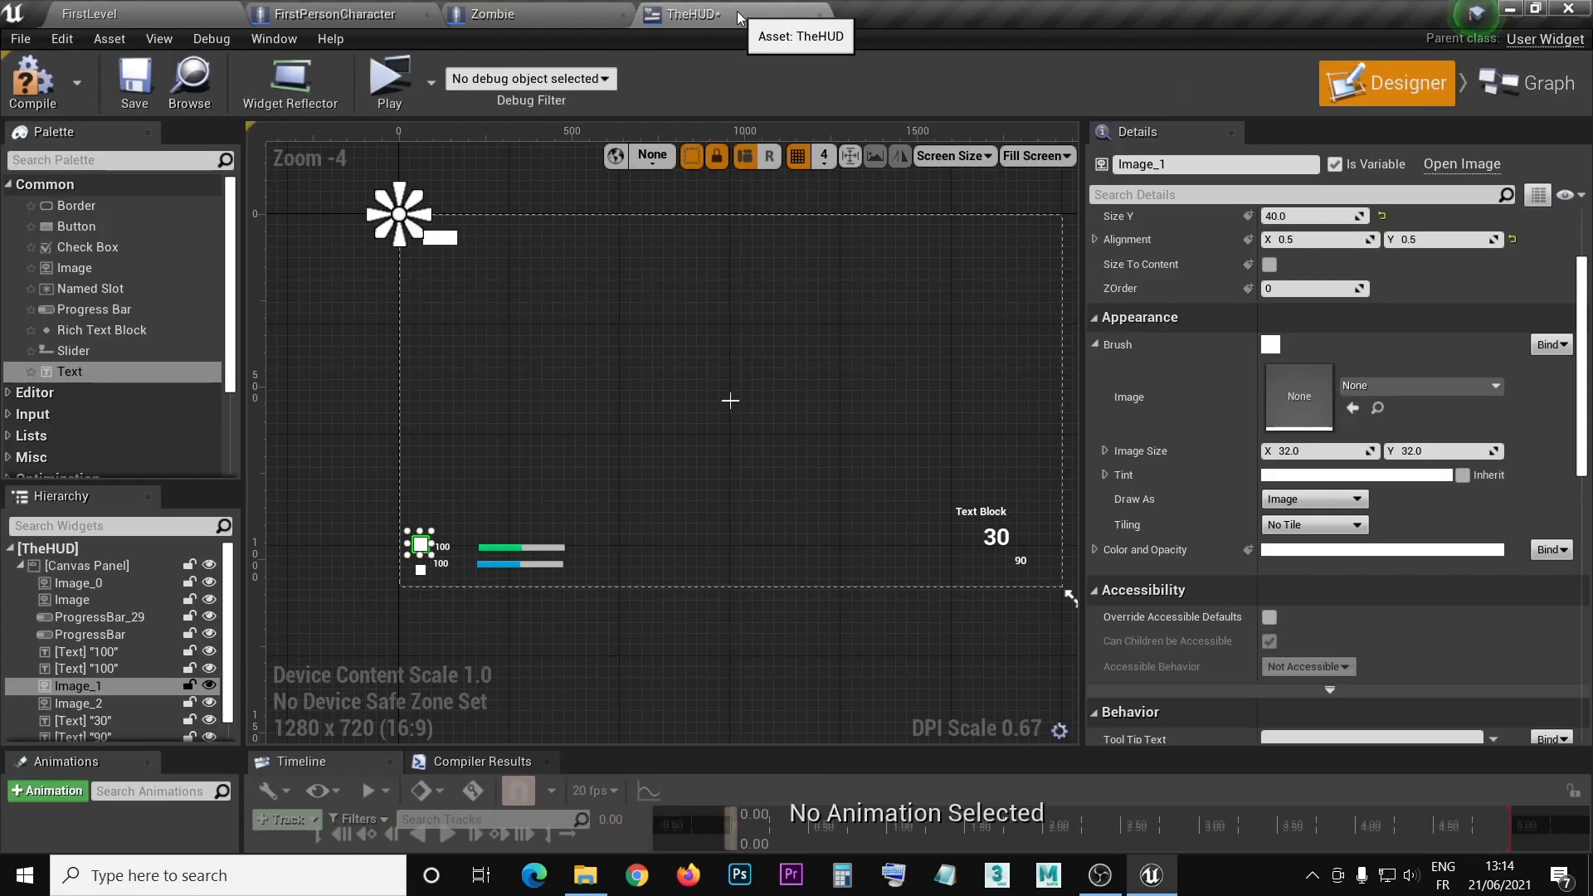
{"action": "left_click", "coordinate": [737, 16]}
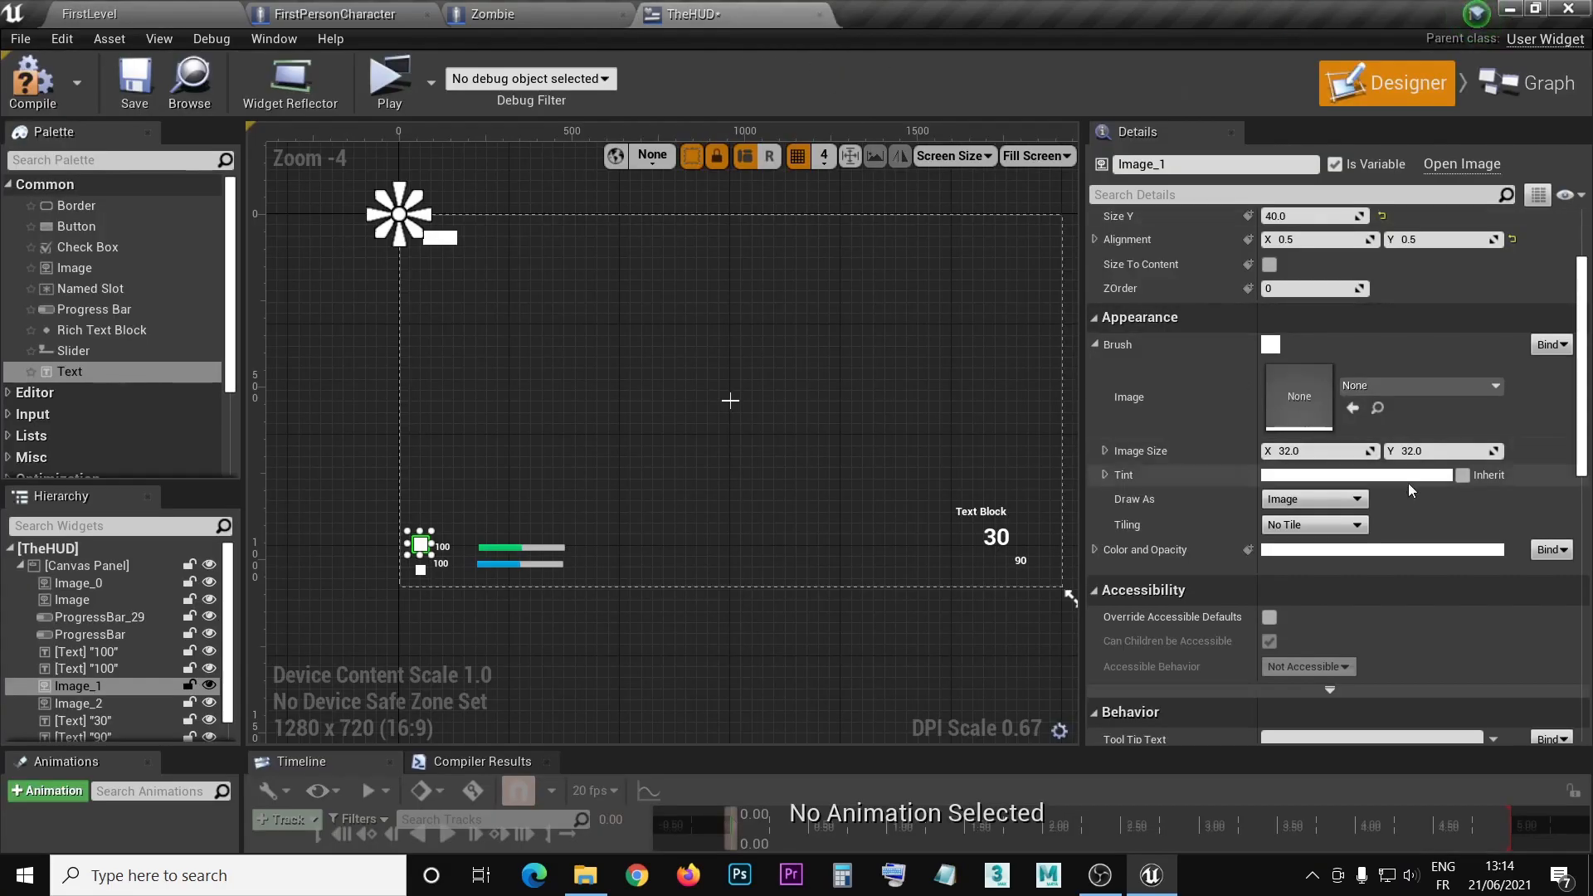
{"action": "left_click", "coordinate": [1353, 409]}
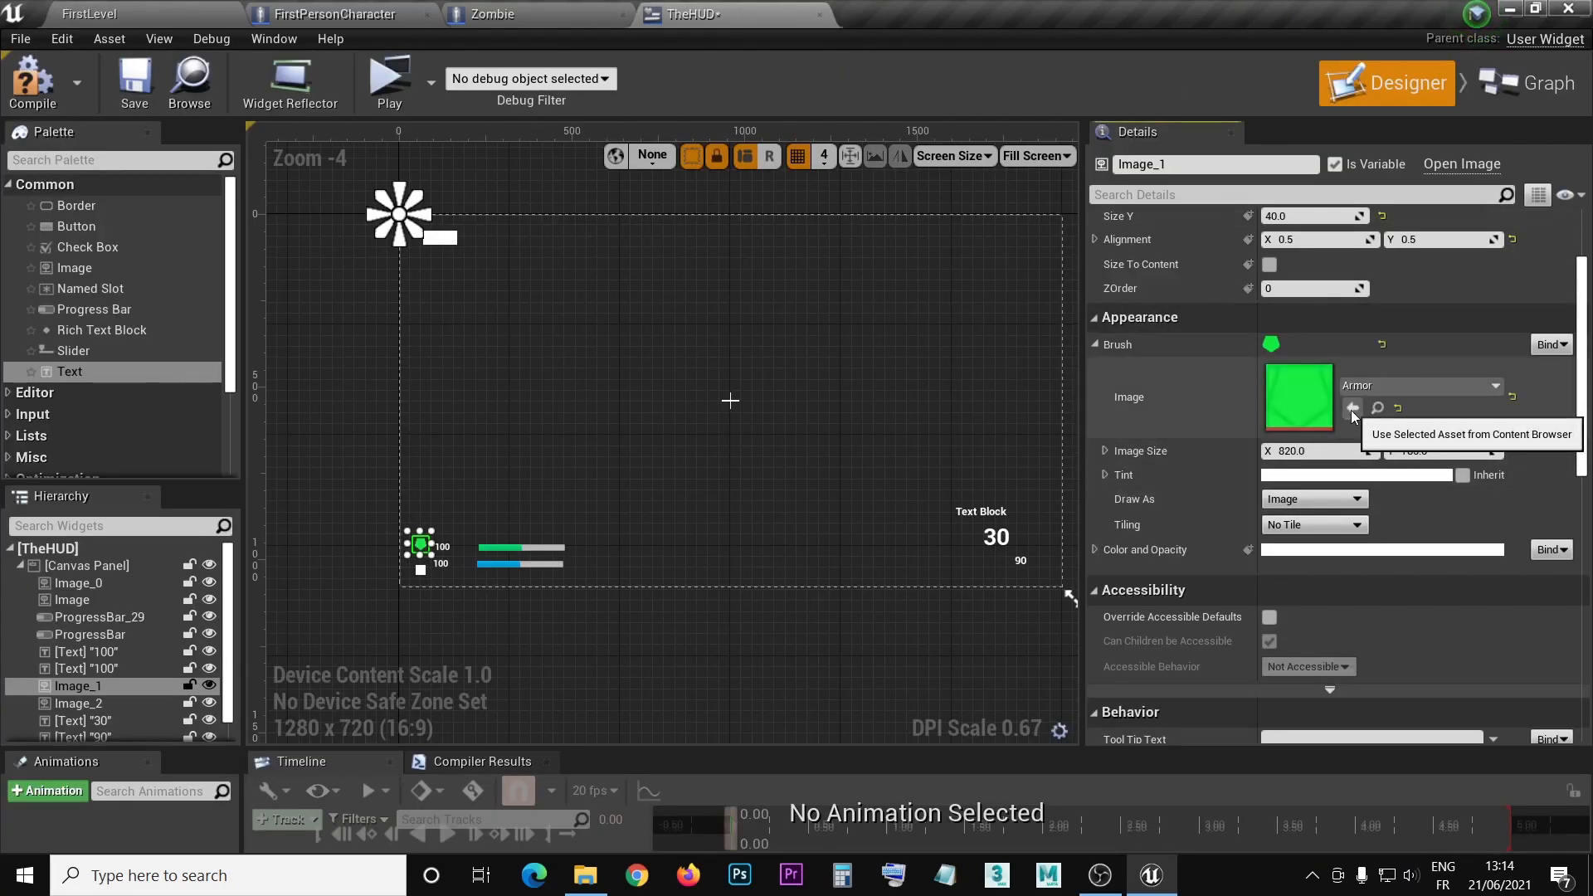
- Assign the Health texture from the UI folder as the brush image of the lower image near the canvas's bottom-left corner
{"action": "left_click", "coordinate": [422, 573]}
{"action": "left_click", "coordinate": [66, 15]}
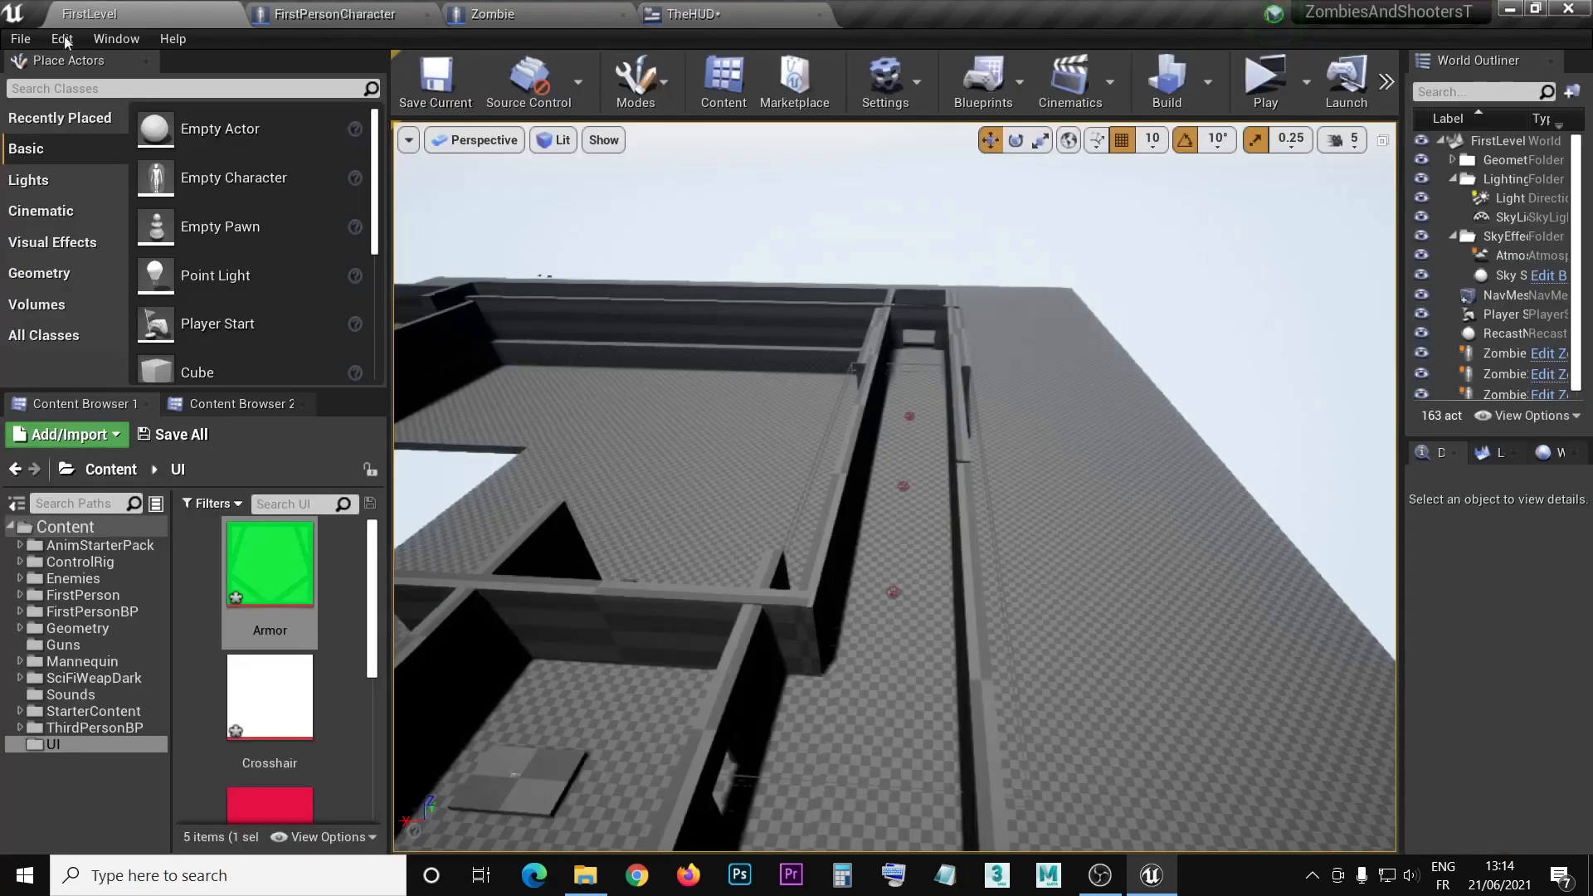
{"action": "scroll", "coordinate": [337, 634], "scroll_direction": "down", "scroll_amount": 3}
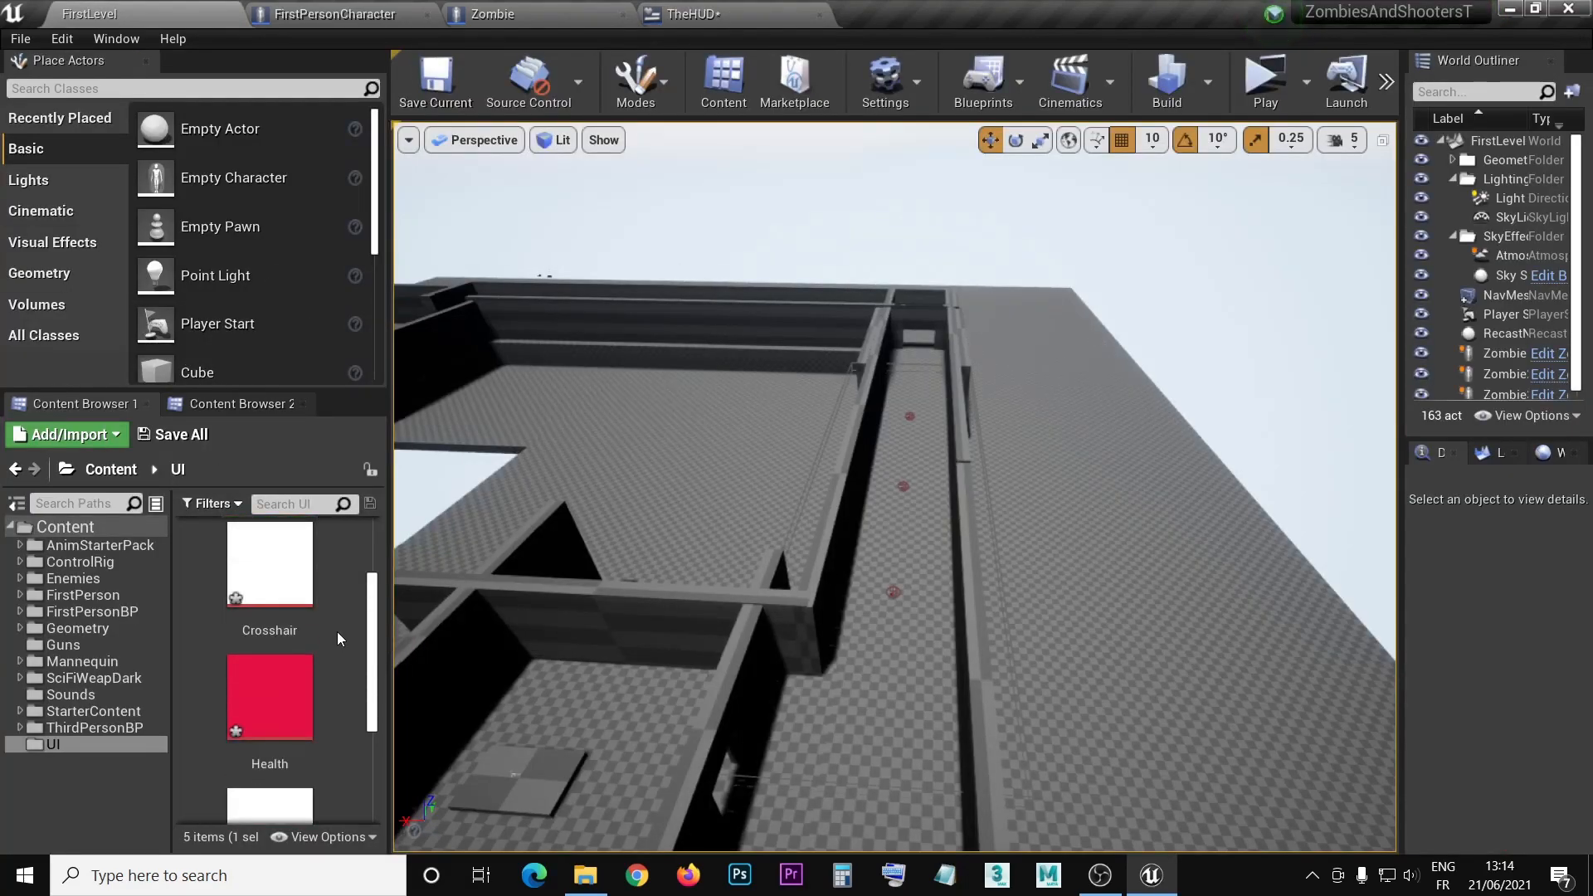
{"action": "scroll", "coordinate": [337, 631], "scroll_direction": "down", "scroll_amount": 3}
{"action": "scroll", "coordinate": [336, 629], "scroll_direction": "up", "scroll_amount": 3}
{"action": "scroll", "coordinate": [336, 629], "scroll_direction": "up", "scroll_amount": 3}
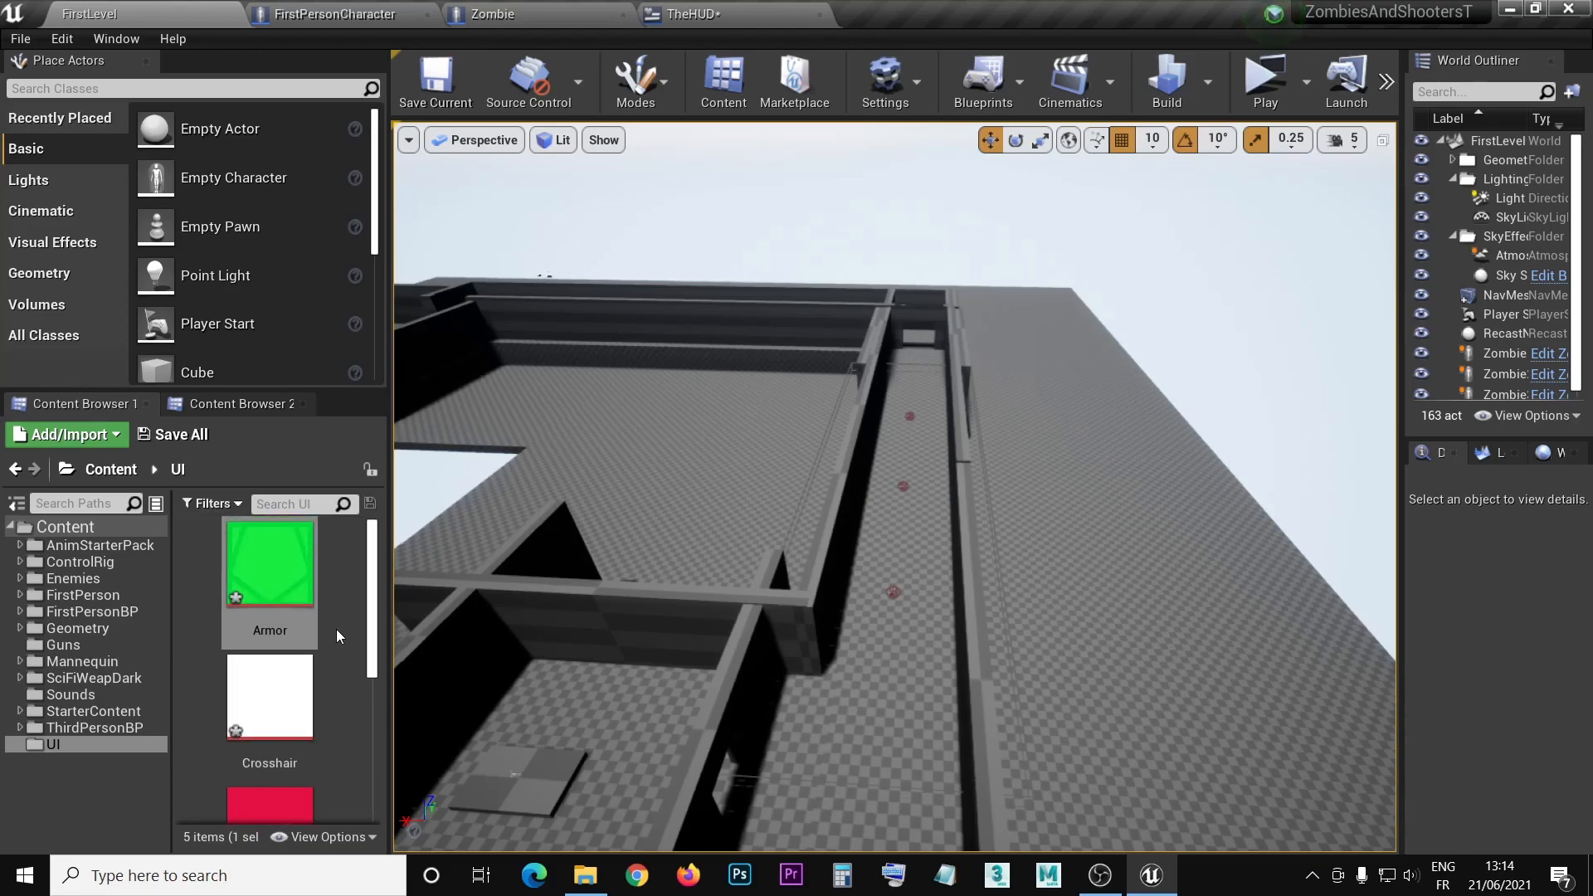
{"action": "scroll", "coordinate": [336, 630], "scroll_direction": "down", "scroll_amount": 2}
{"action": "left_click", "coordinate": [270, 705]}
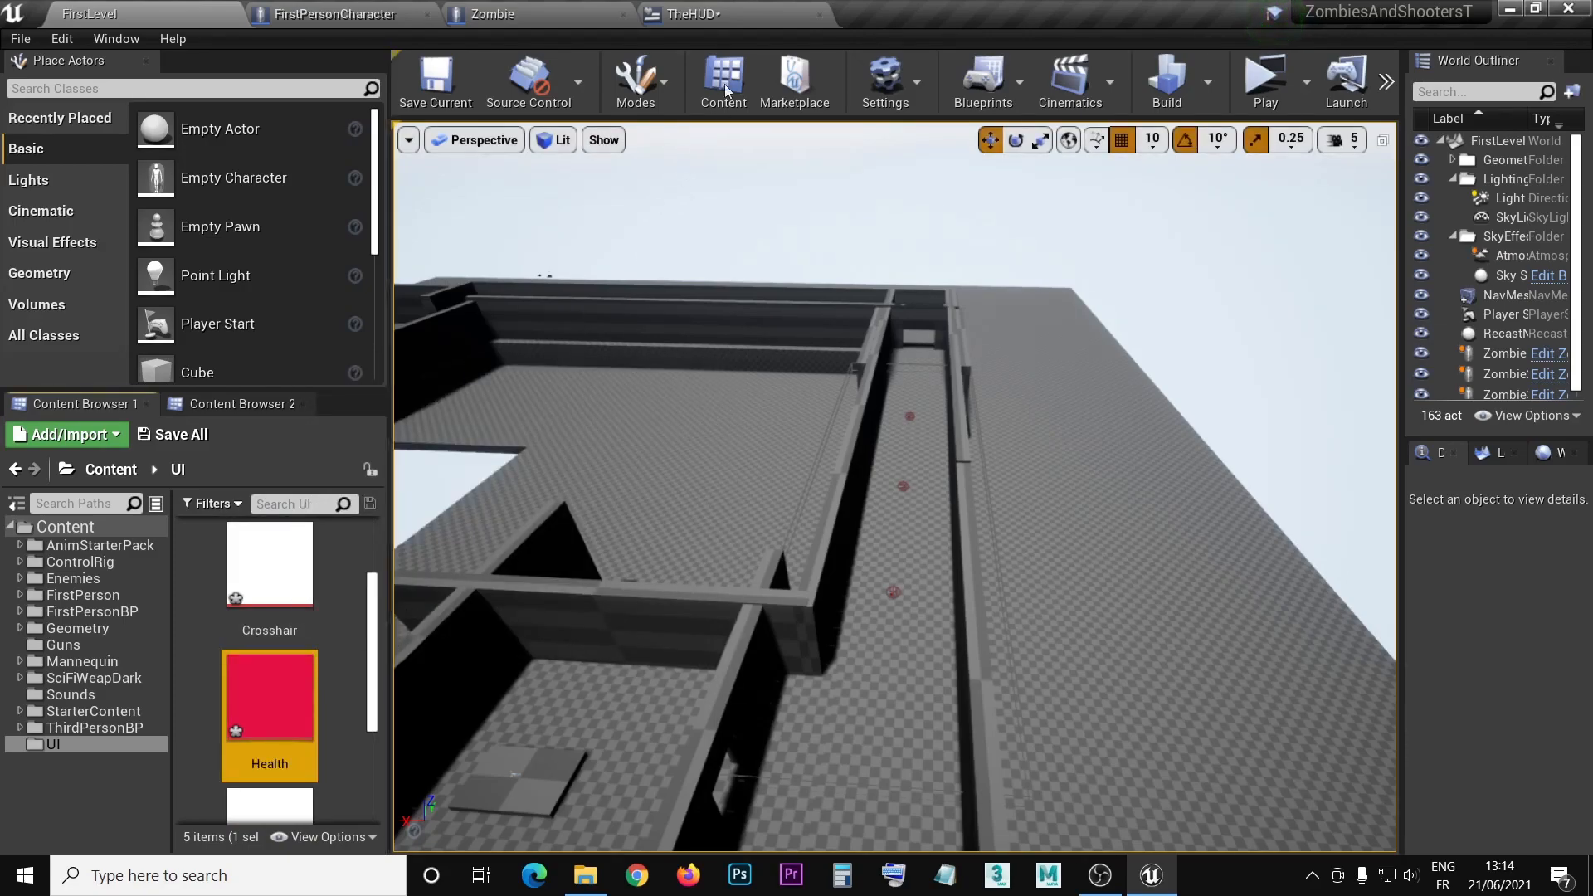
{"action": "left_click", "coordinate": [736, 24]}
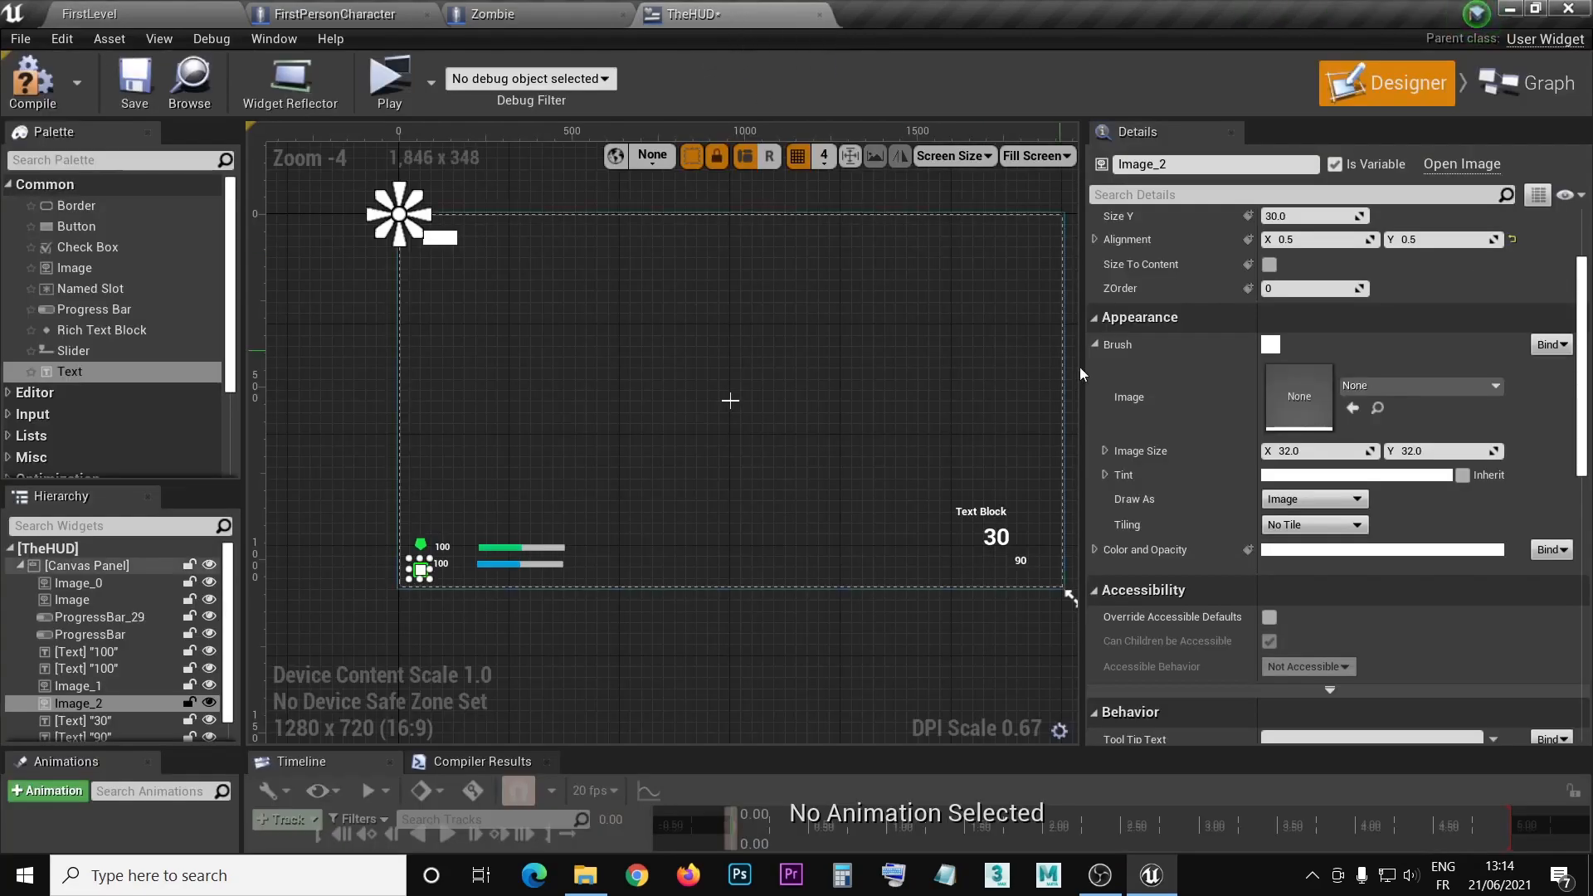
{"action": "left_click", "coordinate": [1353, 407]}
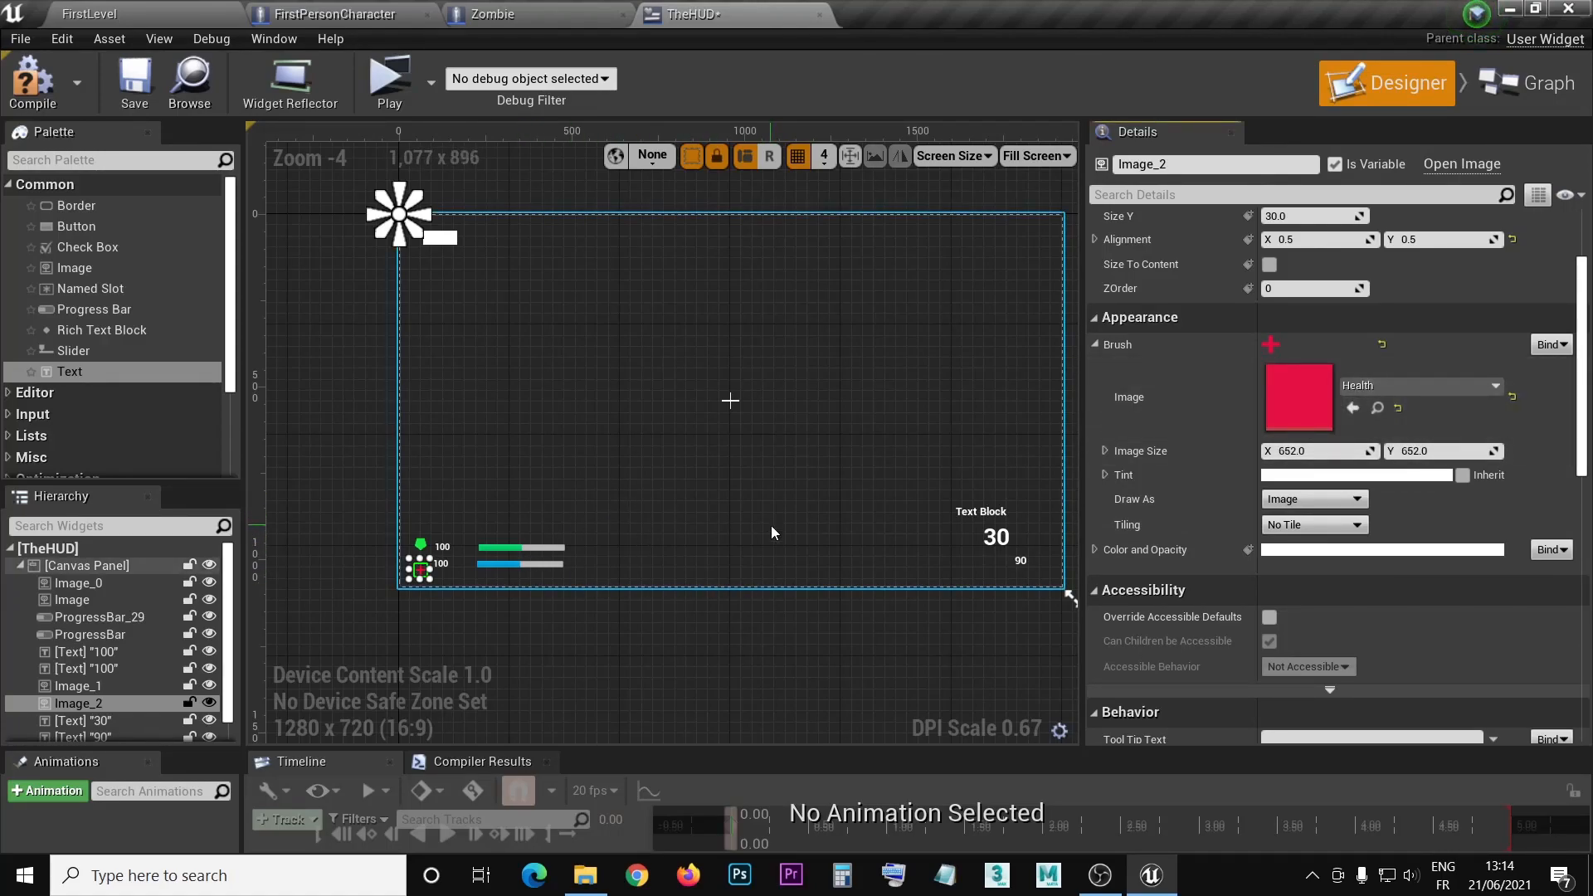
- Examine the layout of the armor and health icons, 100 labels and two progress bars in the canvas's bottom-left corner
{"action": "left_click_drag", "start_coordinate": [1083, 506], "coordinate": [1162, 508]}
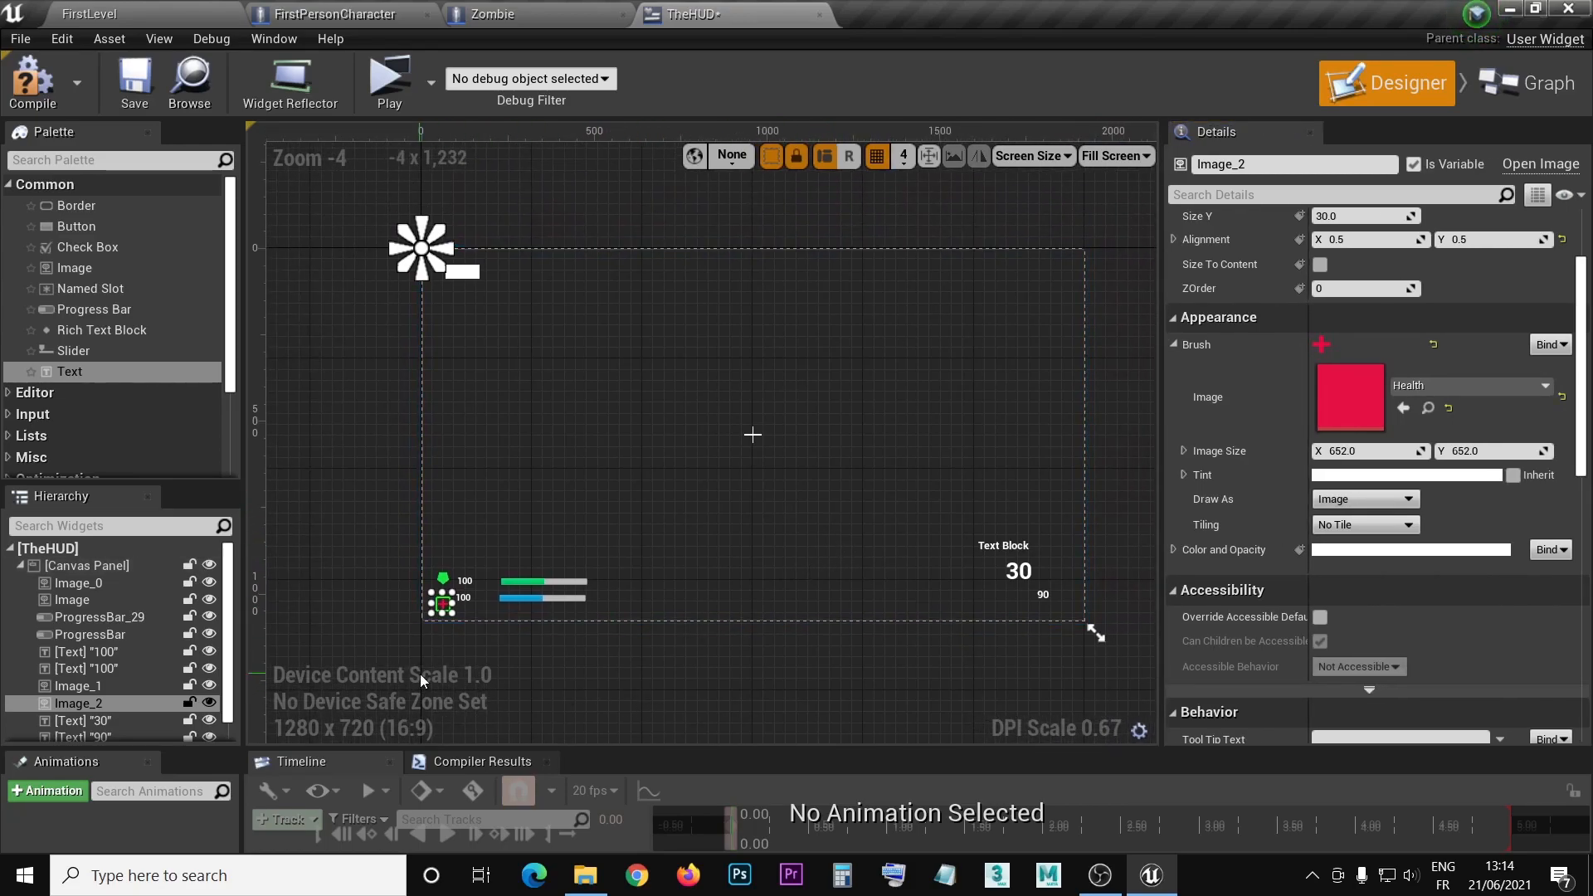
{"action": "scroll", "coordinate": [451, 645], "scroll_direction": "up", "scroll_amount": 1}
{"action": "right_click_drag", "start_coordinate": [456, 564], "coordinate": [485, 336]}
{"action": "scroll", "coordinate": [575, 395], "scroll_direction": "up", "scroll_amount": 2}
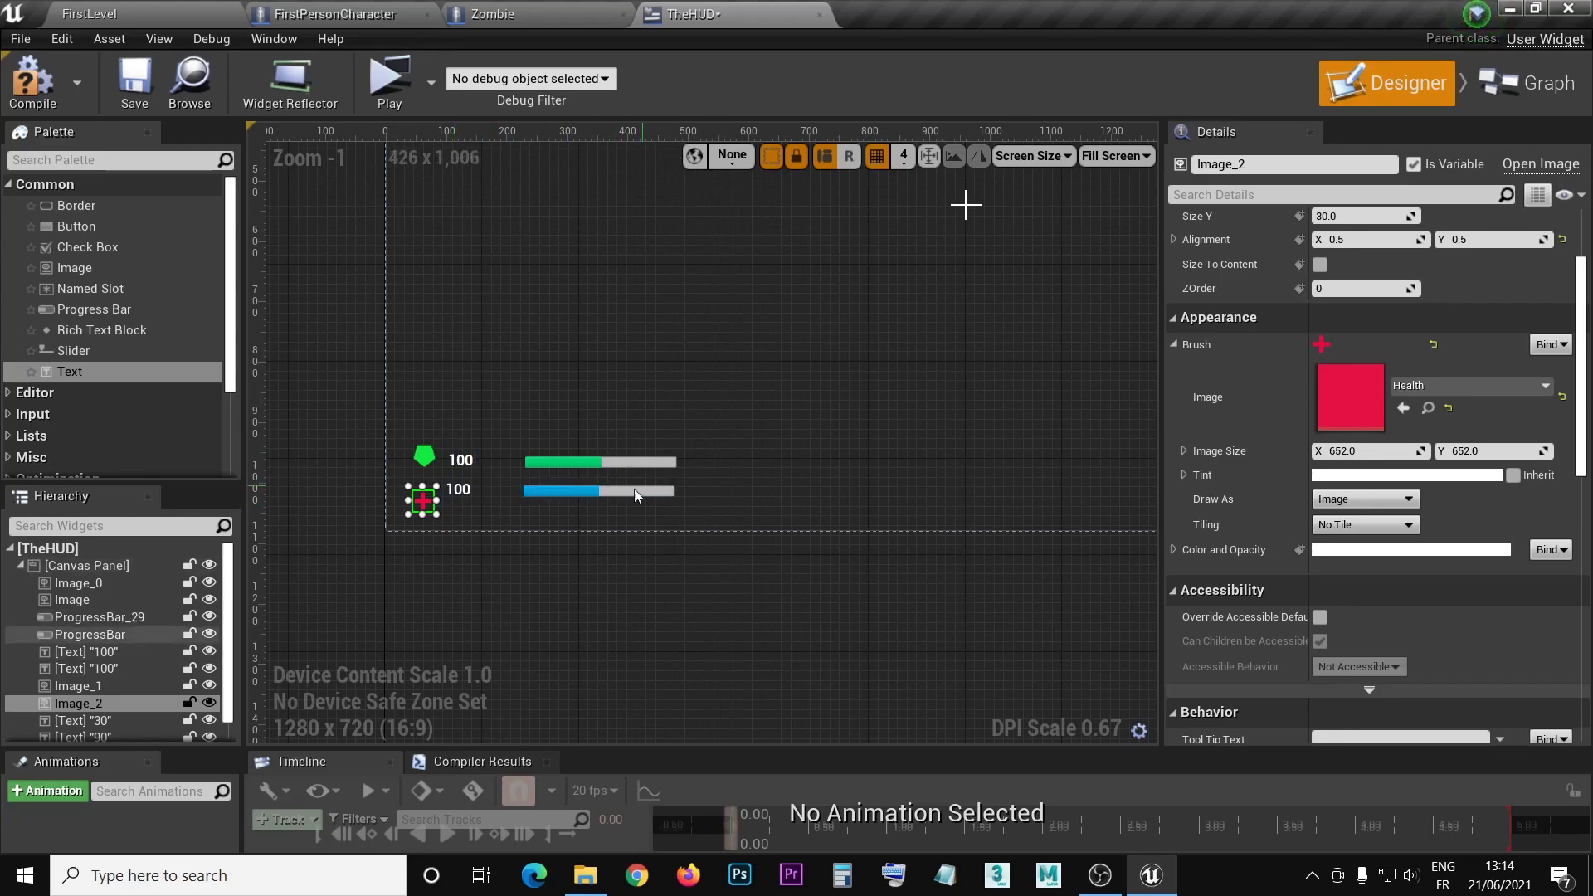
{"action": "left_click", "coordinate": [492, 425]}
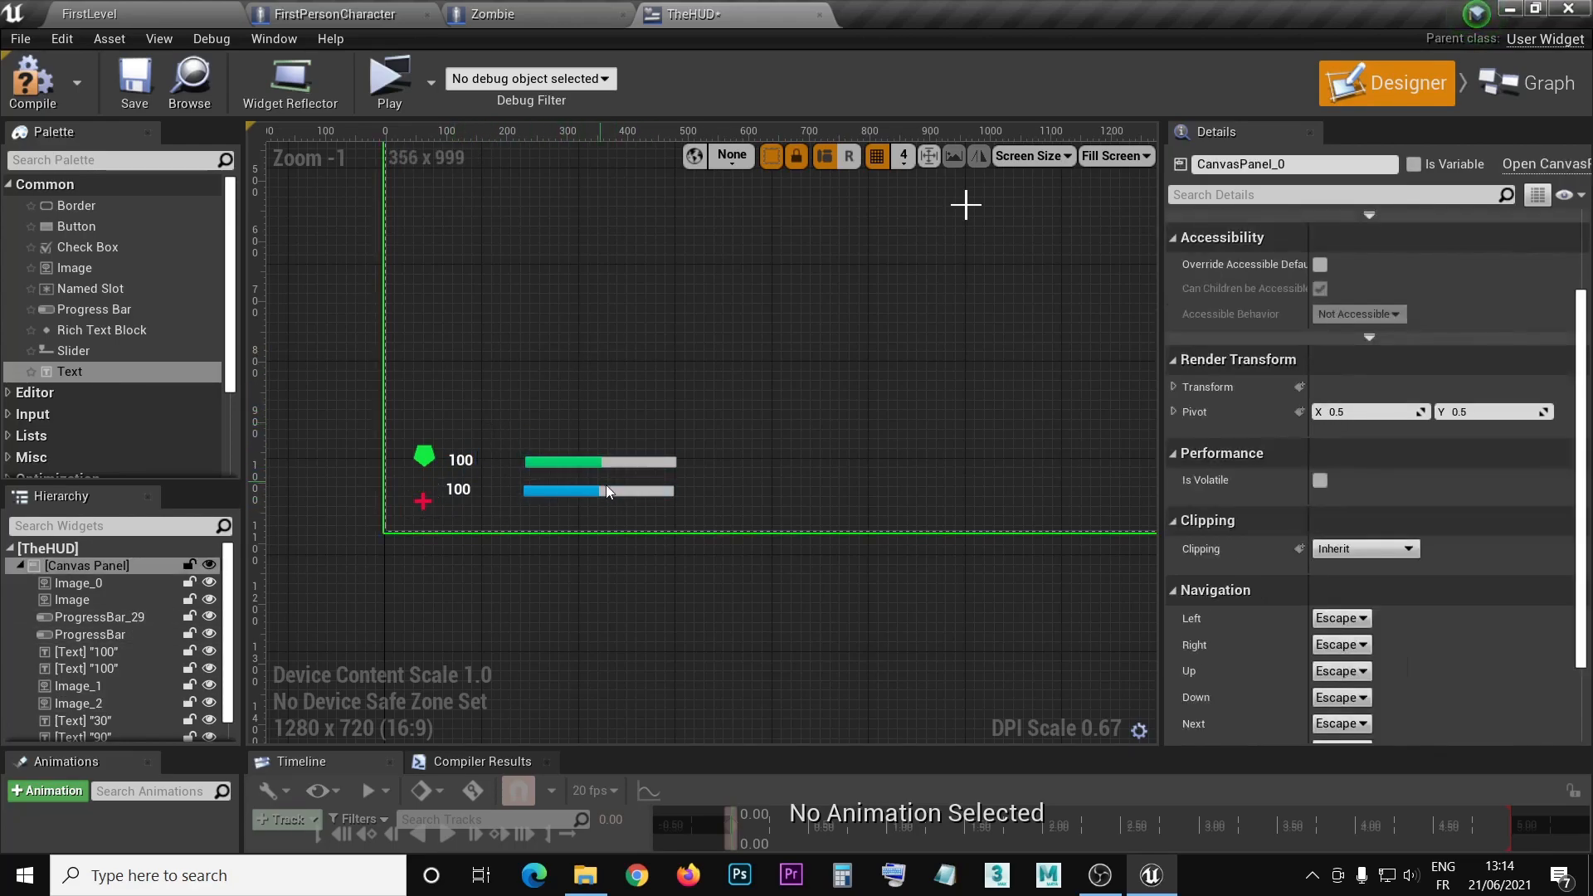
{"action": "left_click", "coordinate": [594, 462]}
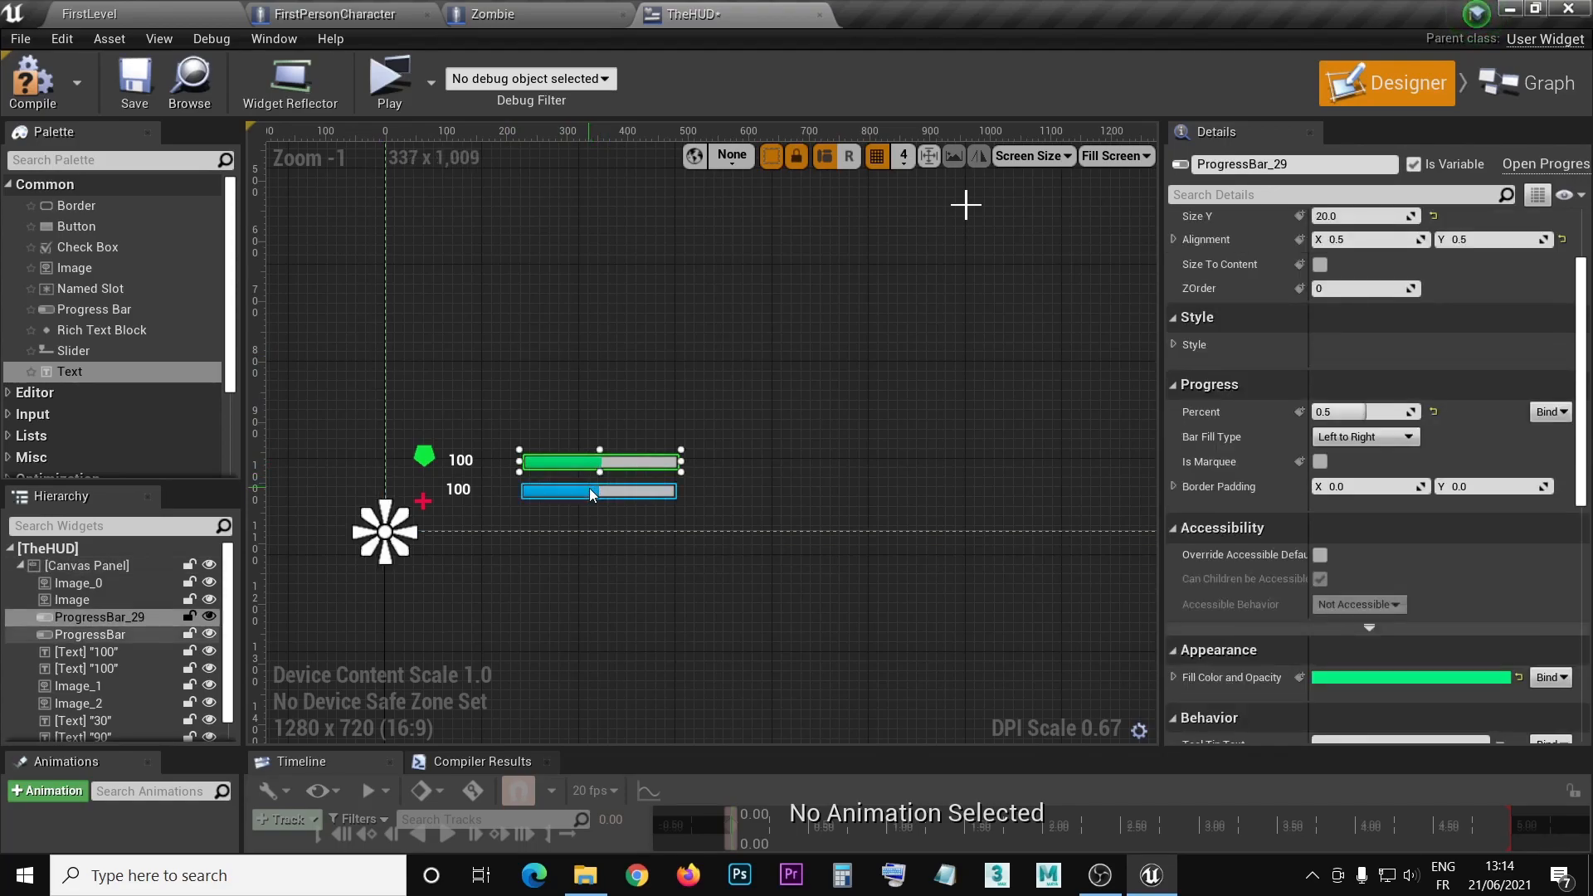
{"action": "left_click", "coordinate": [589, 493]}
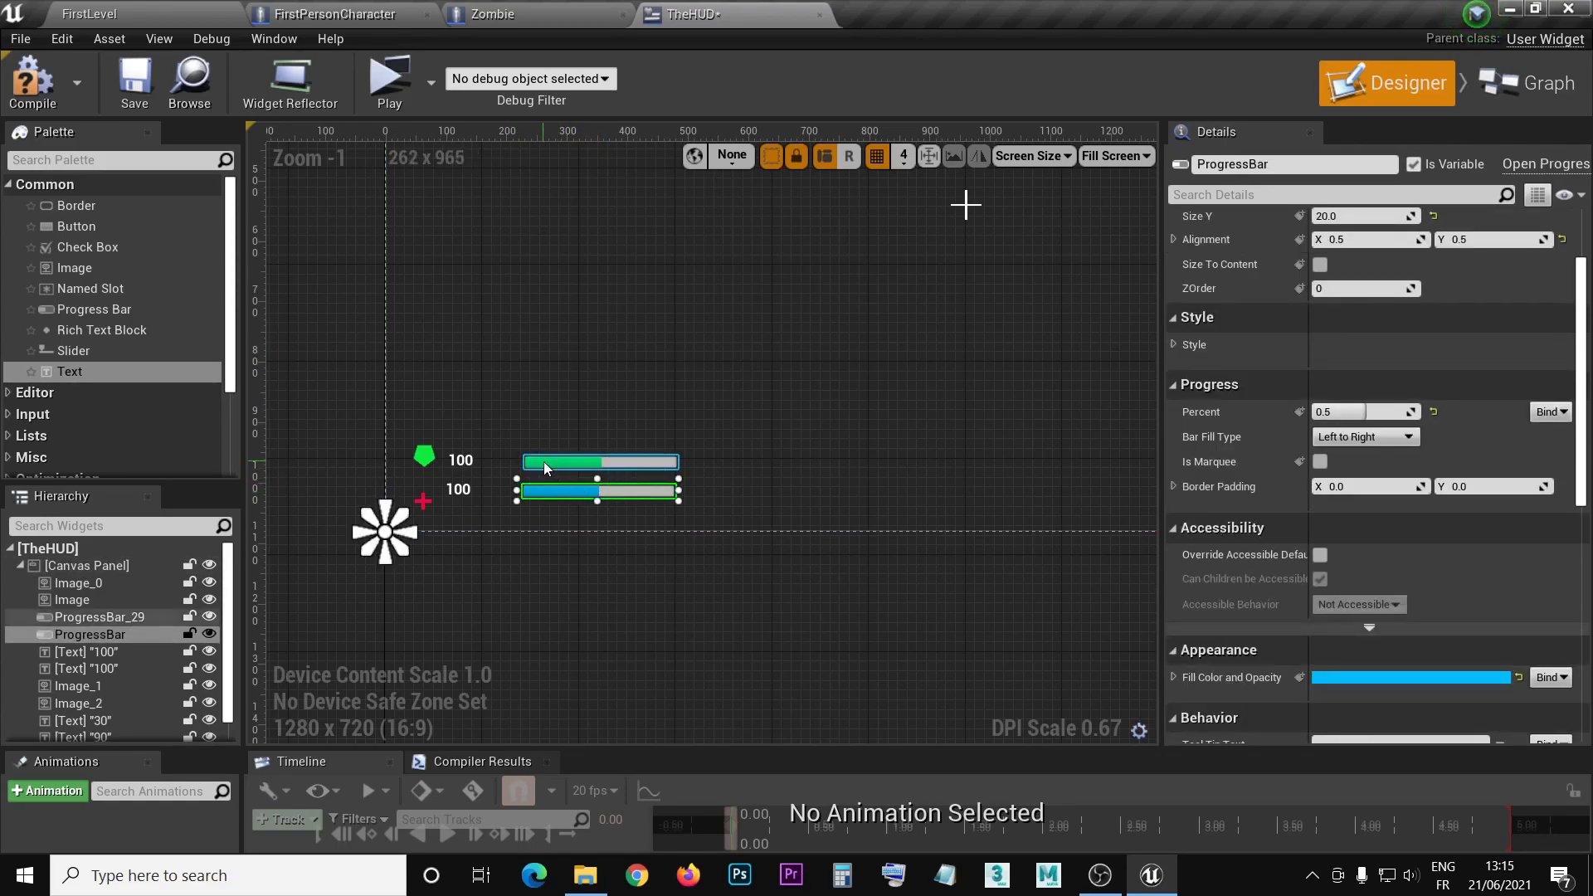
{"action": "right_click_drag", "start_coordinate": [613, 323], "coordinate": [704, 348]}
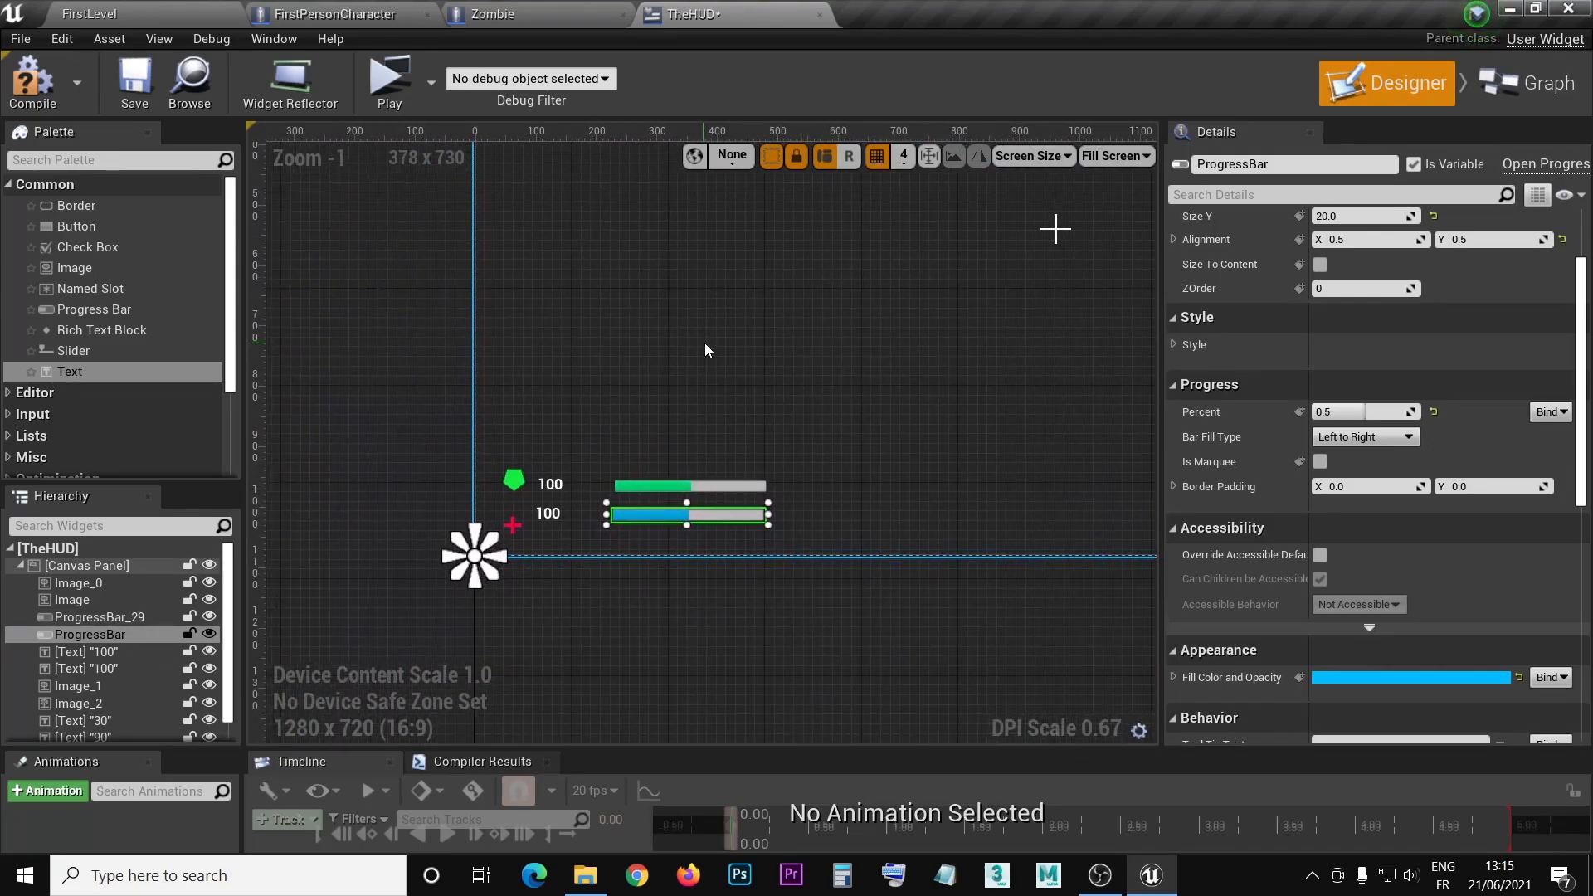
{"action": "left_click", "coordinate": [707, 536]}
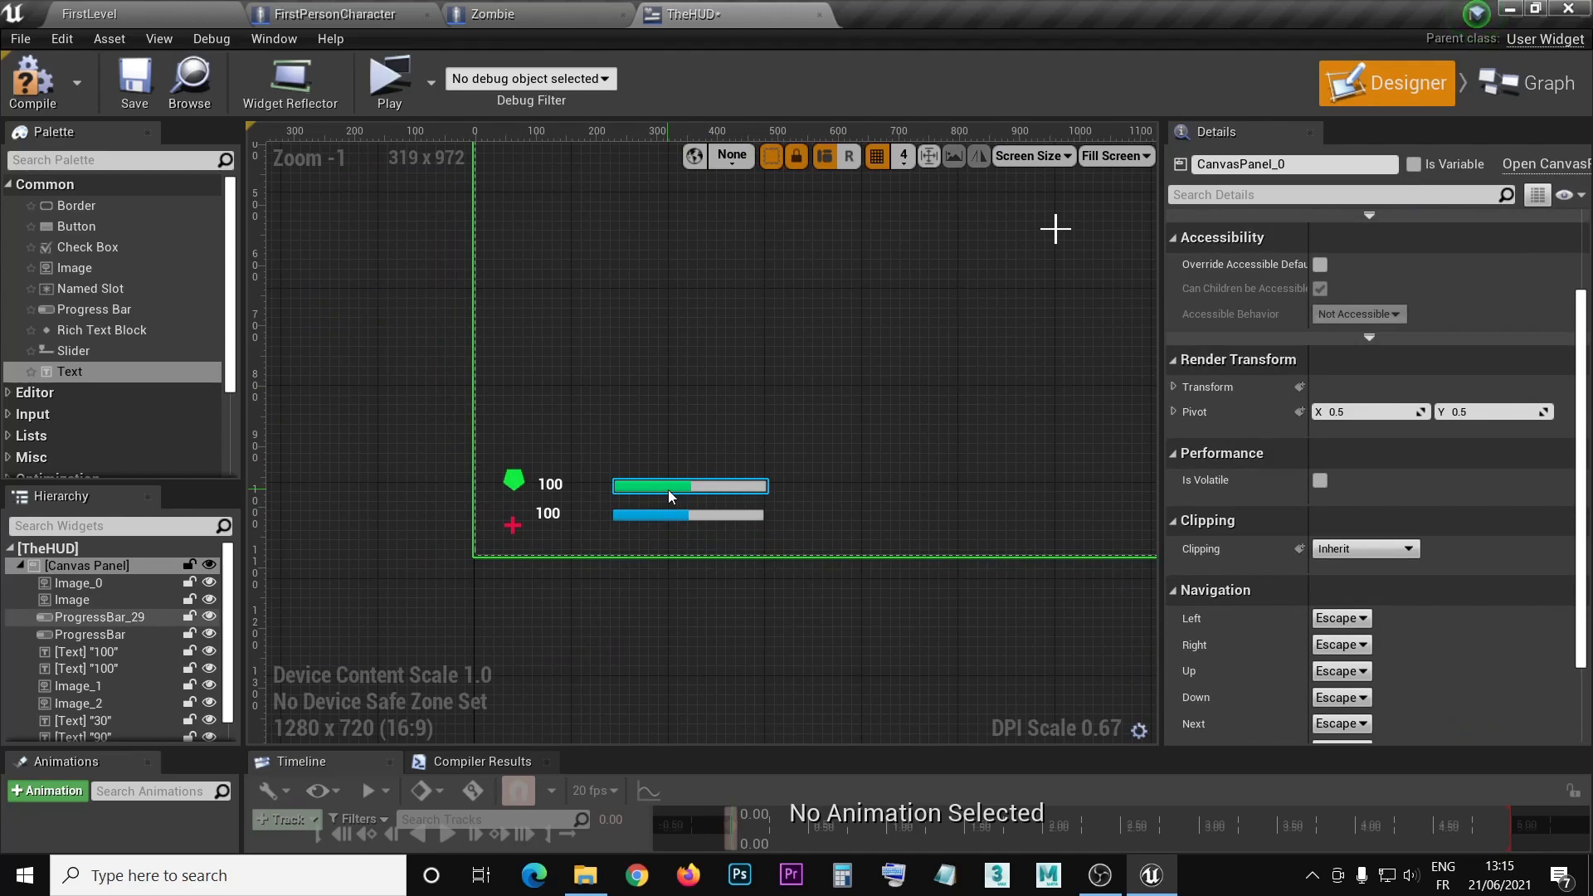
- Set the green progress bar's Position Y to -115
{"action": "left_click", "coordinate": [668, 490]}
{"action": "scroll", "coordinate": [1515, 420], "scroll_direction": "up", "scroll_amount": 3}
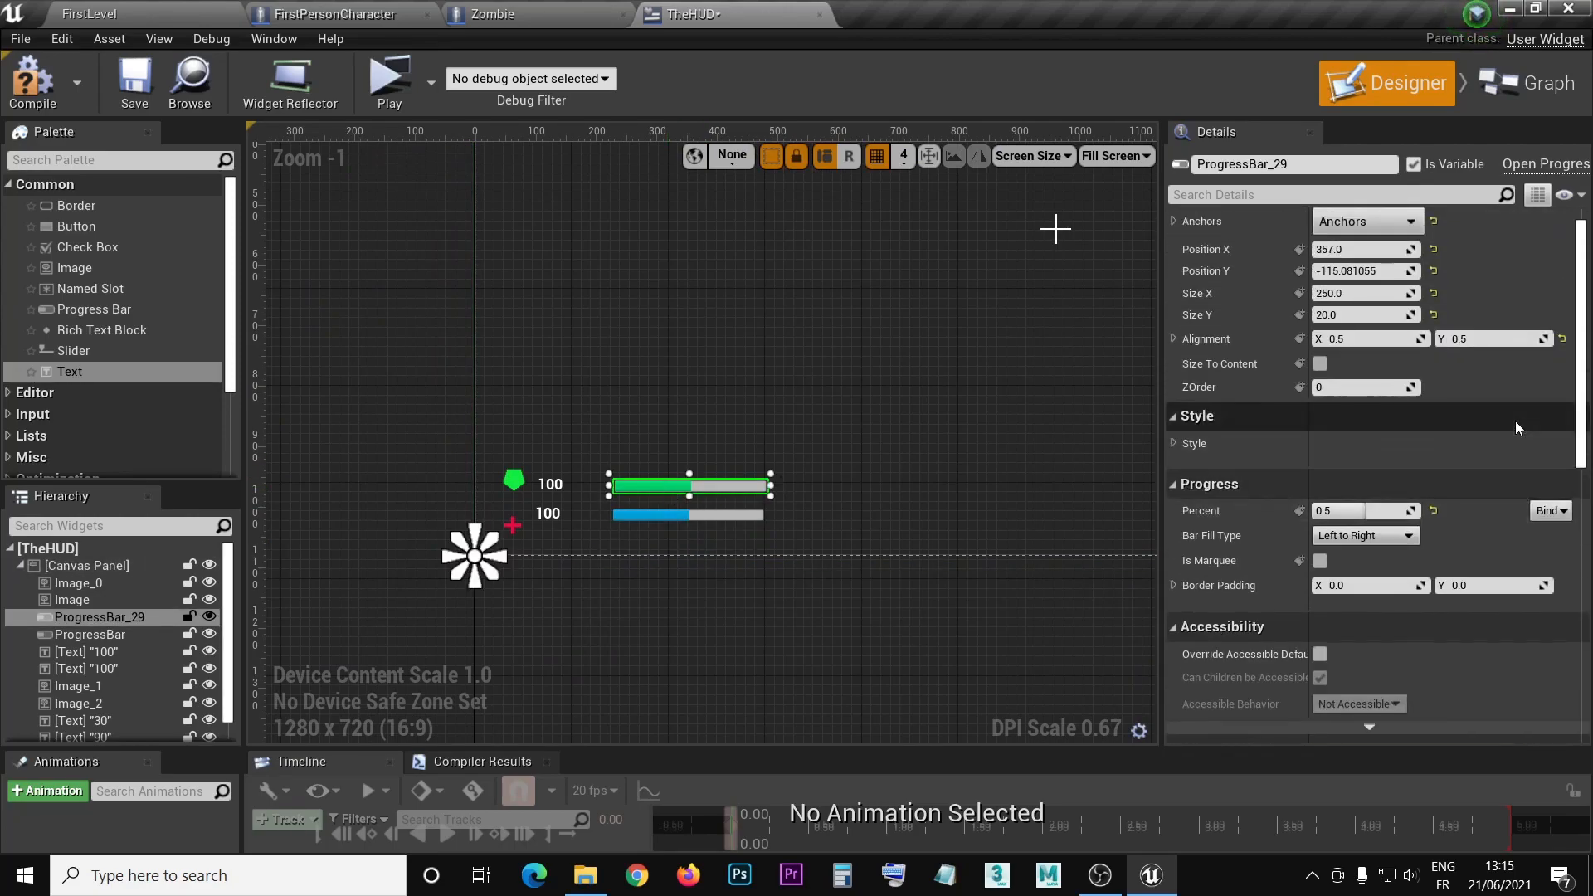
{"action": "scroll", "coordinate": [1515, 421], "scroll_direction": "up", "scroll_amount": 1}
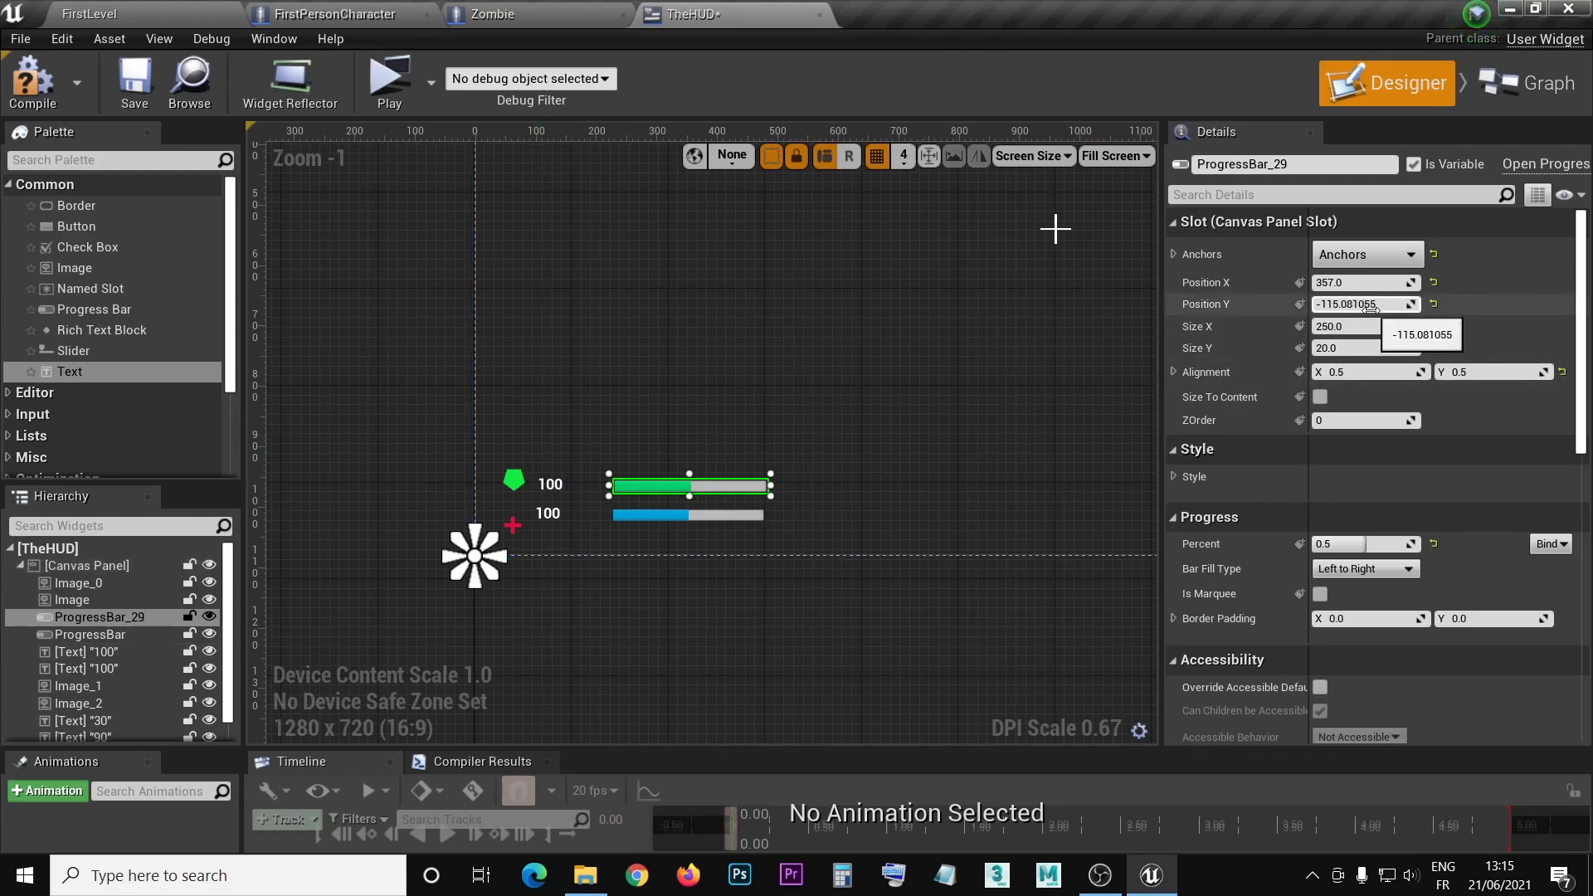
{"action": "left_click", "coordinate": [1340, 305]}
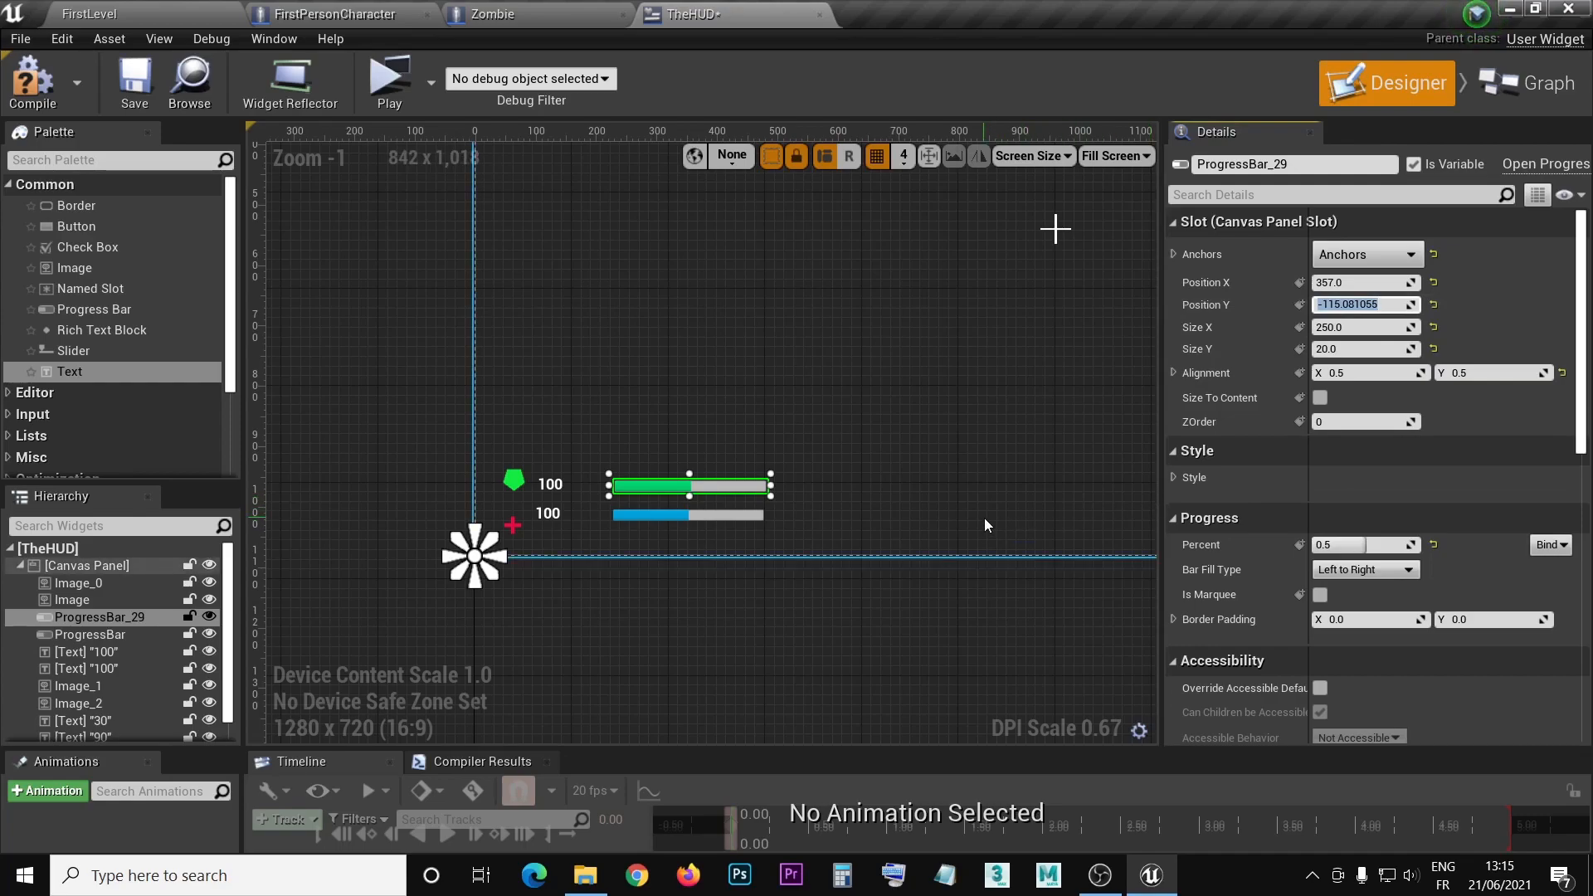
{"action": "type", "text": "115"}
{"action": "key", "text": "Return"}
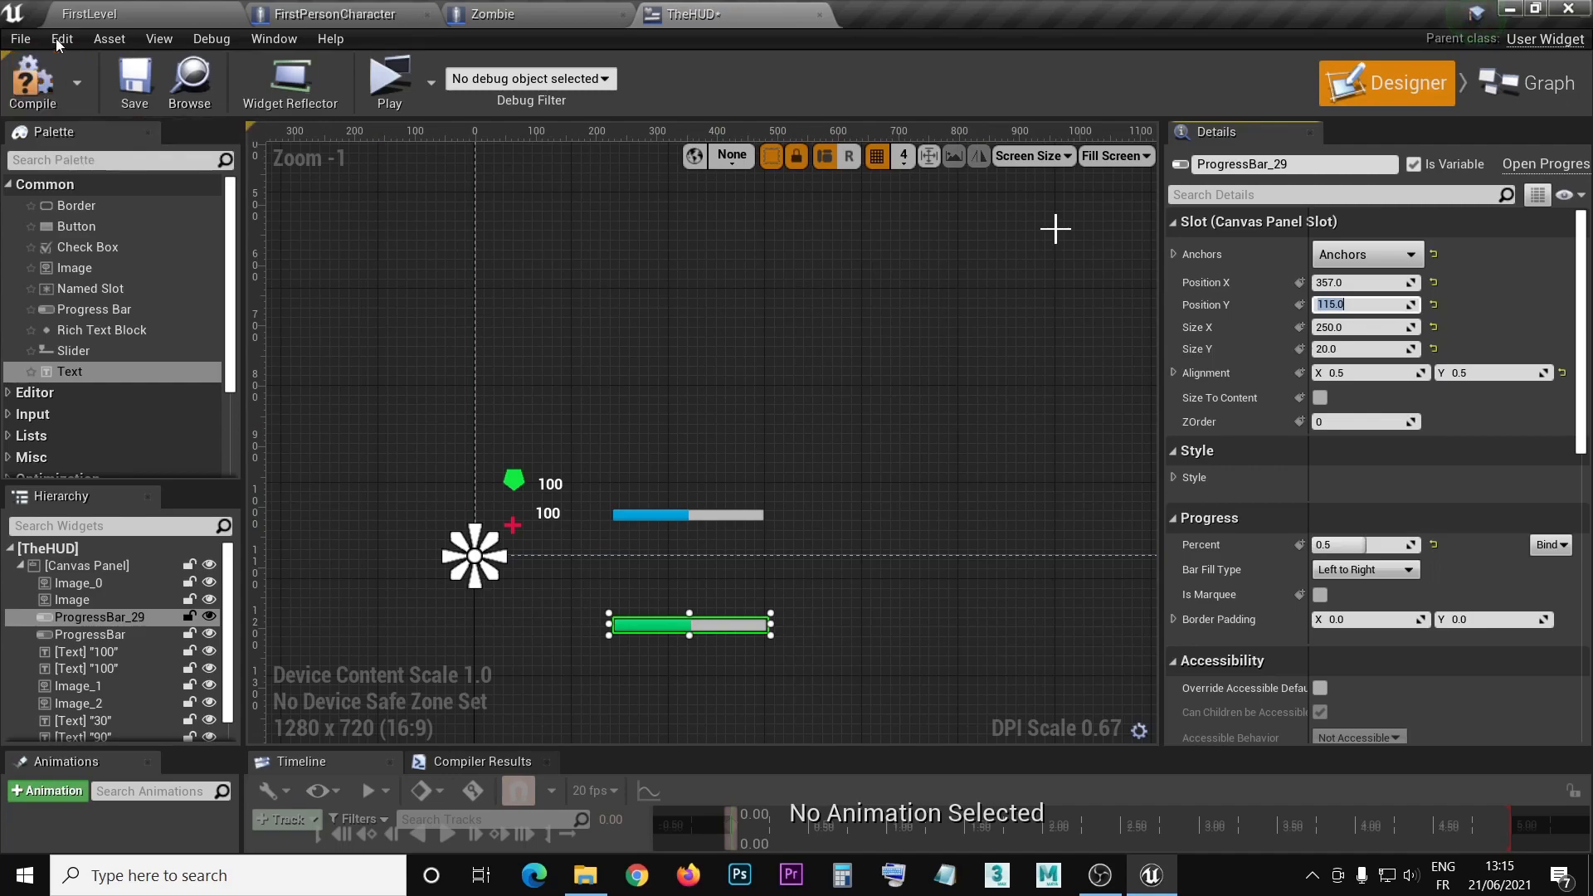
{"action": "left_click", "coordinate": [1320, 305]}
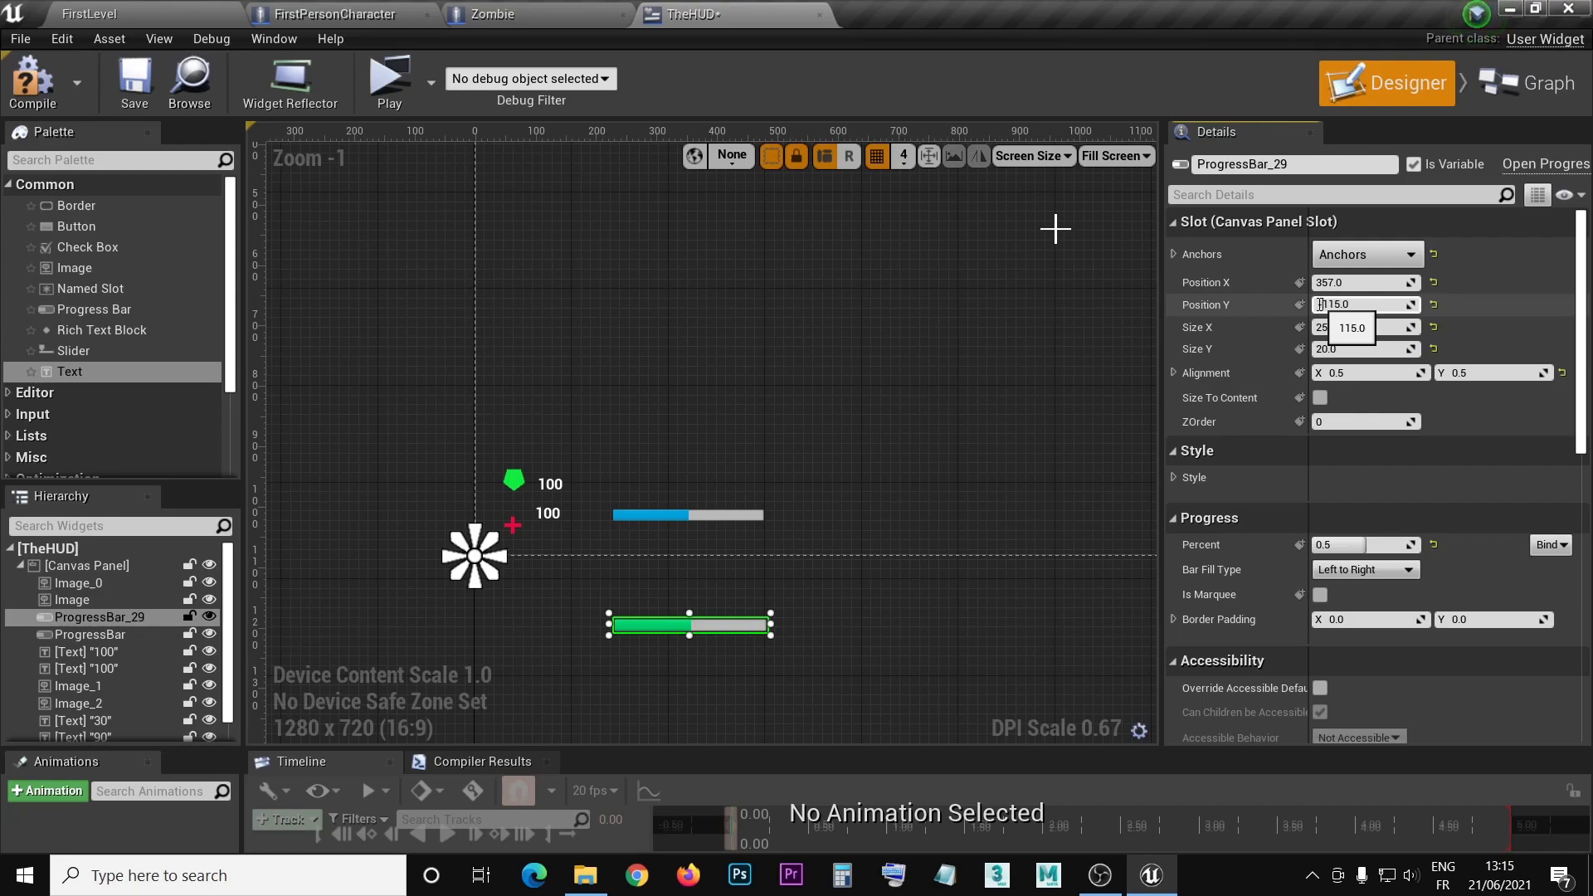
{"action": "type", "text": "-"}
{"action": "key", "text": "Return"}
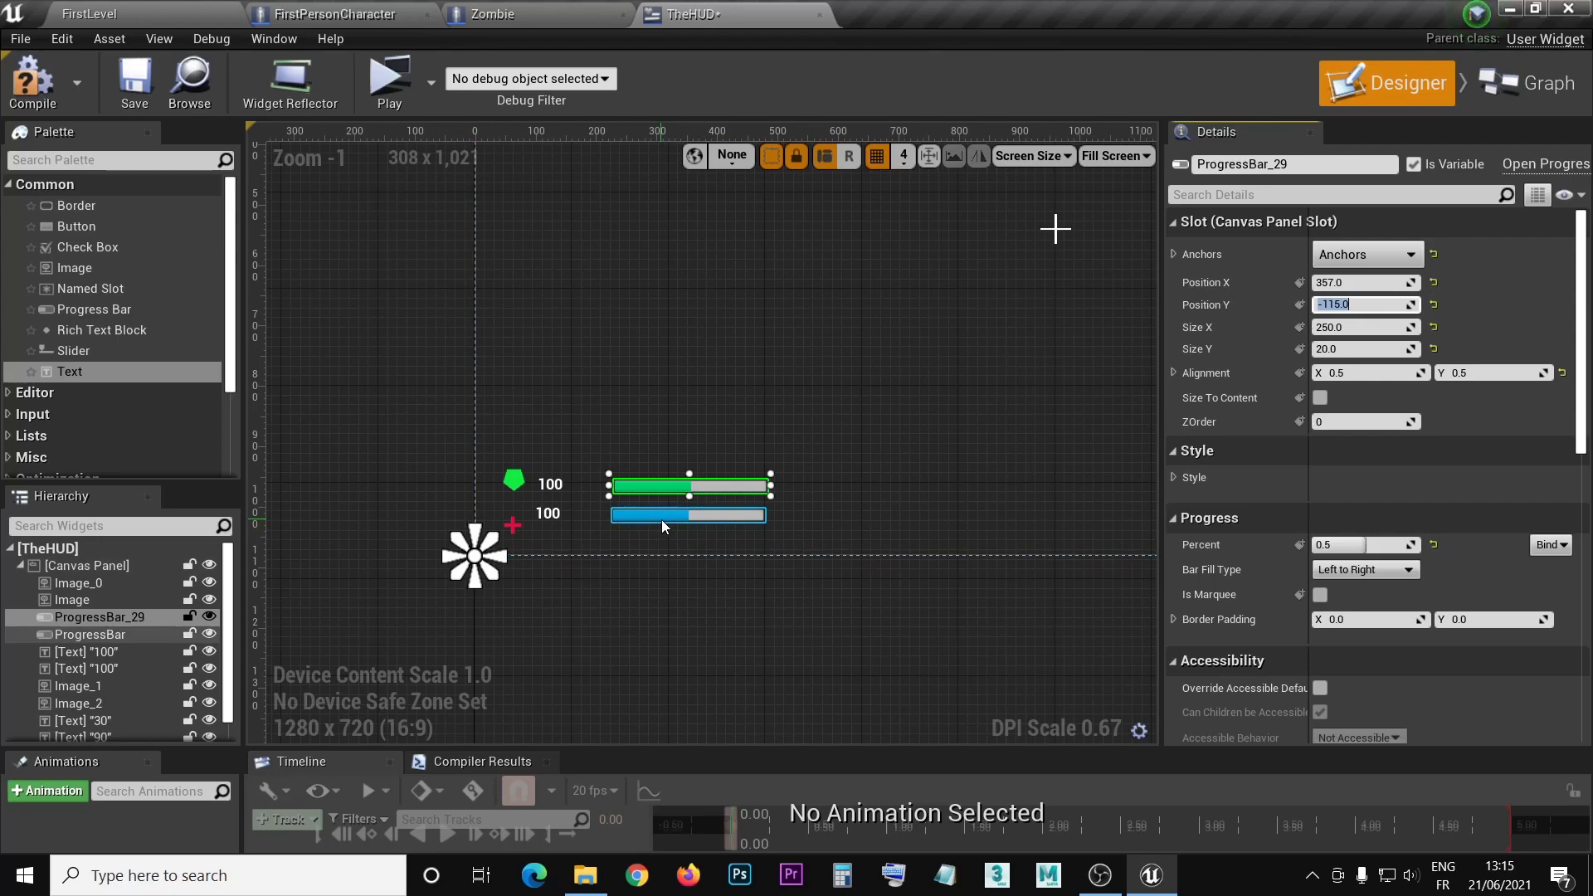
- Set the blue progress bar's Position Y to -70
{"action": "left_click", "coordinate": [685, 523]}
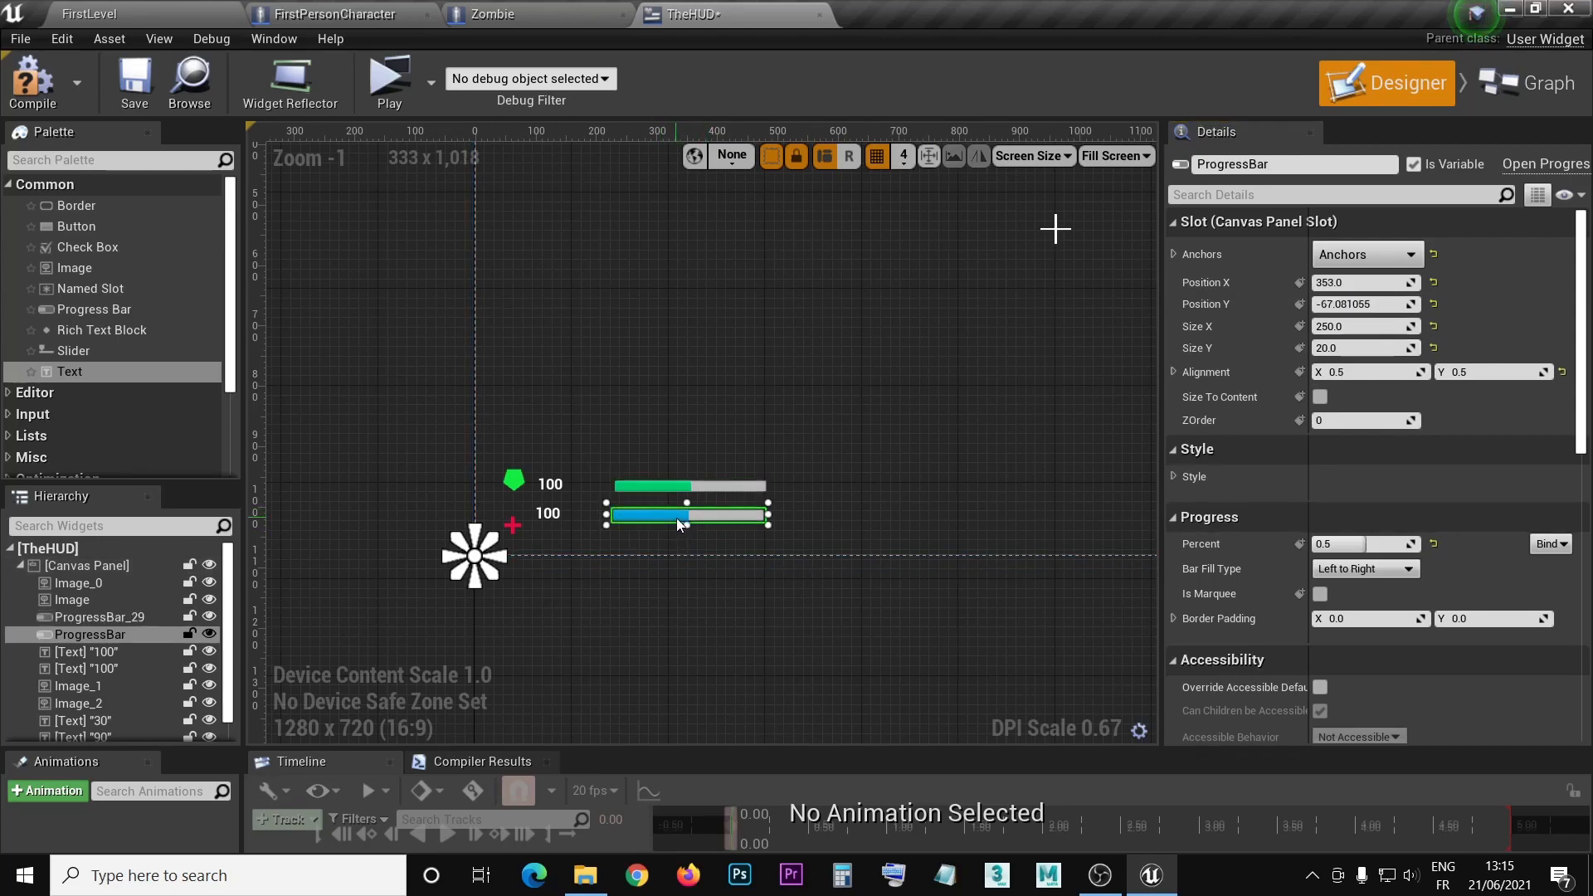
{"action": "left_click", "coordinate": [1331, 305]}
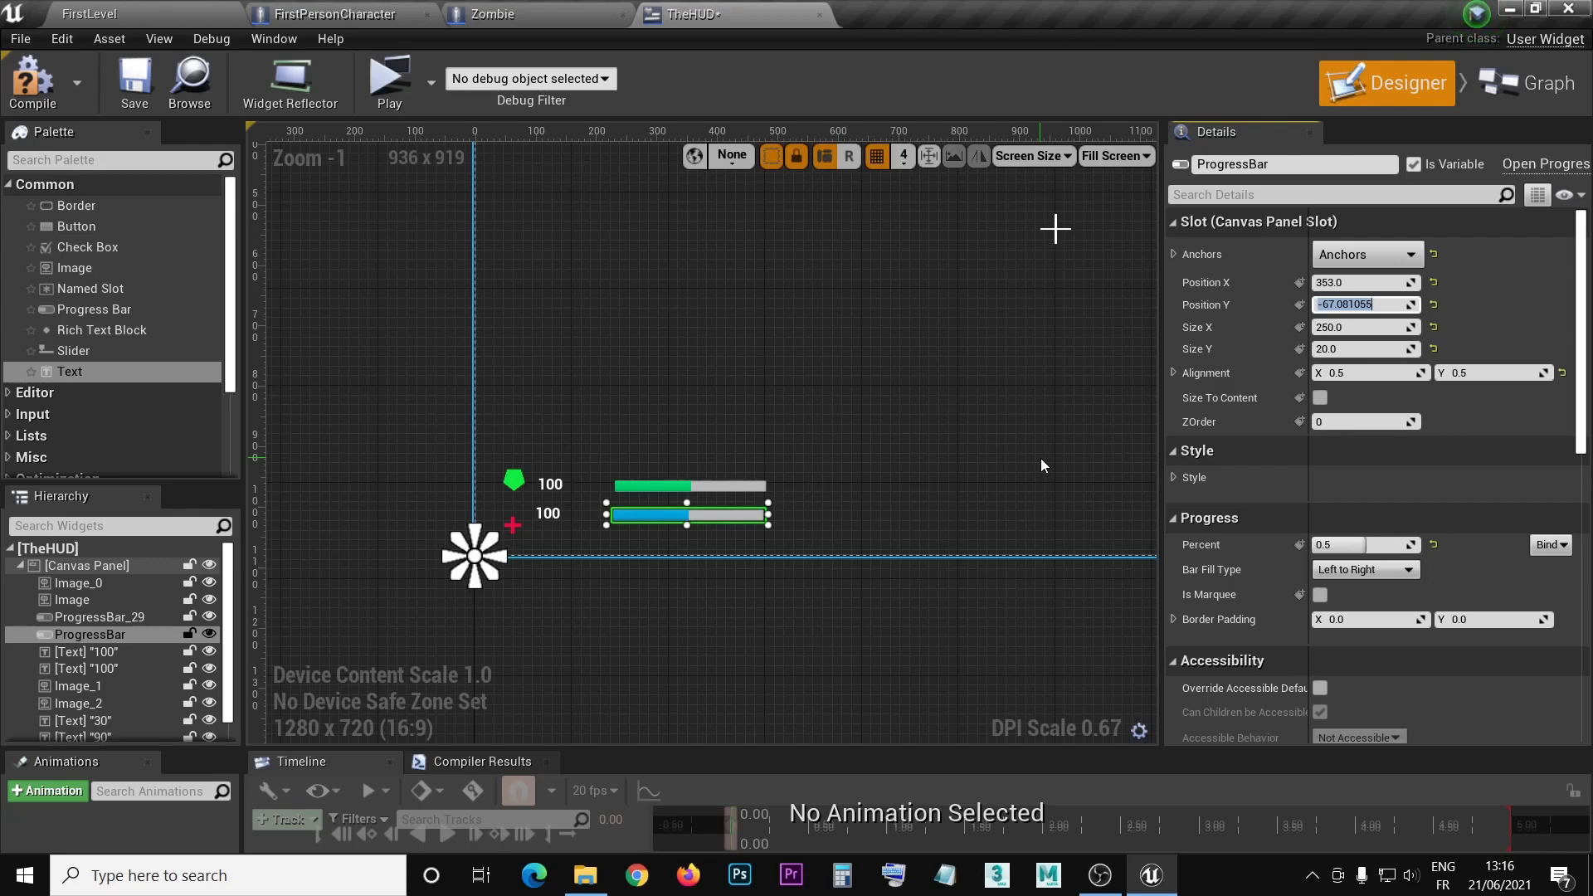
{"action": "type", "text": "-"}
{"action": "key", "text": "Return"}
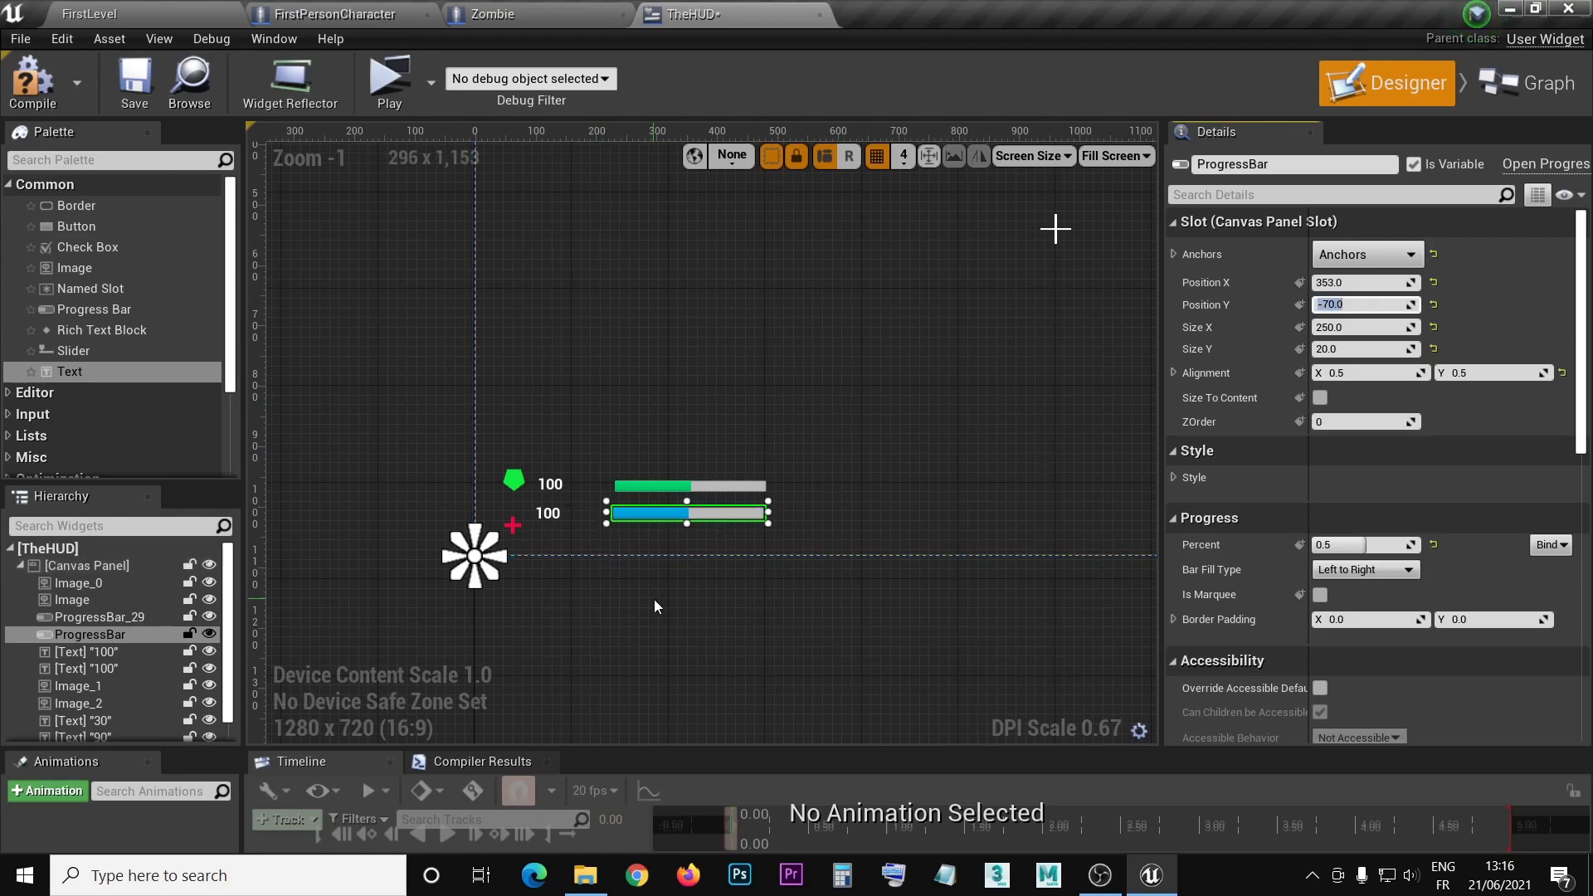
{"action": "left_click", "coordinate": [651, 577]}
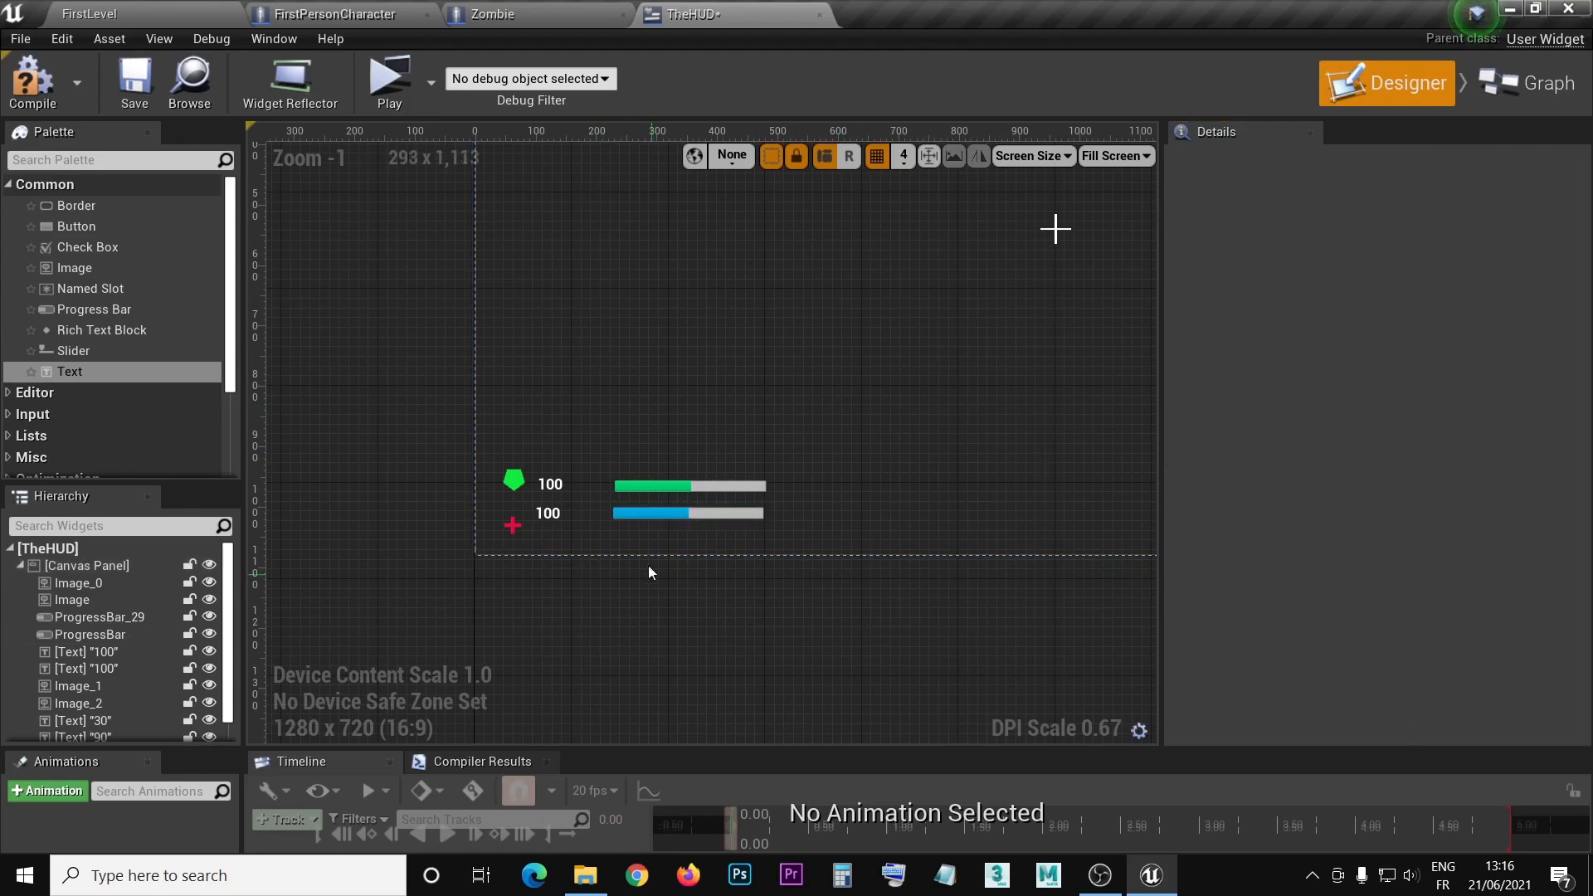
- Try to copy the green progress bar's Position Y of -115 to the upper 100 label, and undo the change
{"action": "left_click", "coordinate": [550, 484]}
{"action": "left_click", "coordinate": [700, 486]}
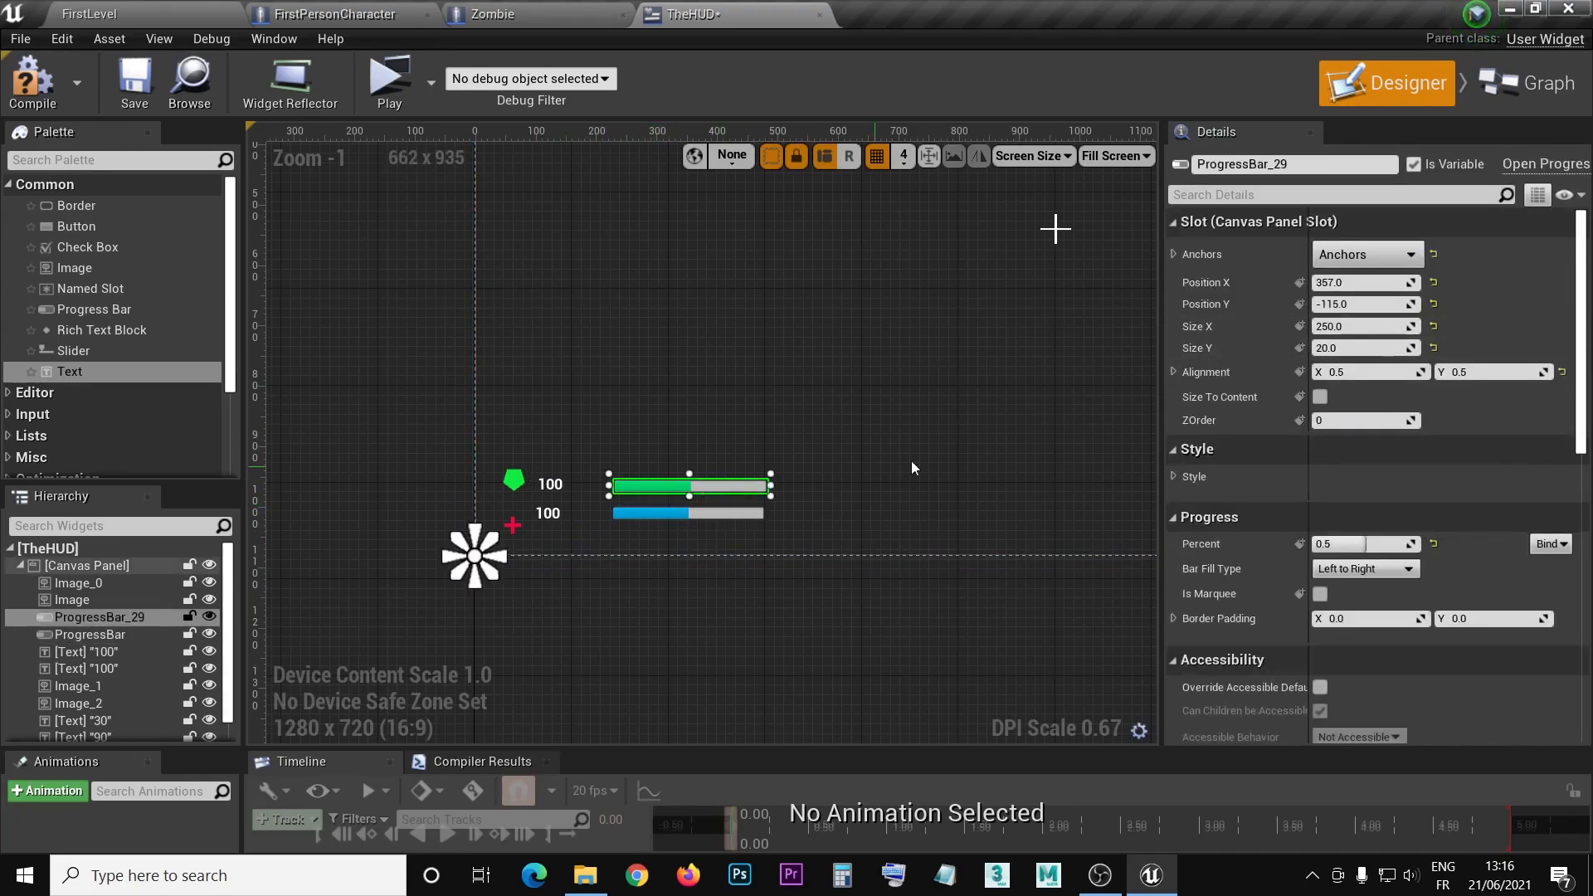
{"action": "left_click", "coordinate": [1336, 305]}
{"action": "key", "text": "ctrl+c"}
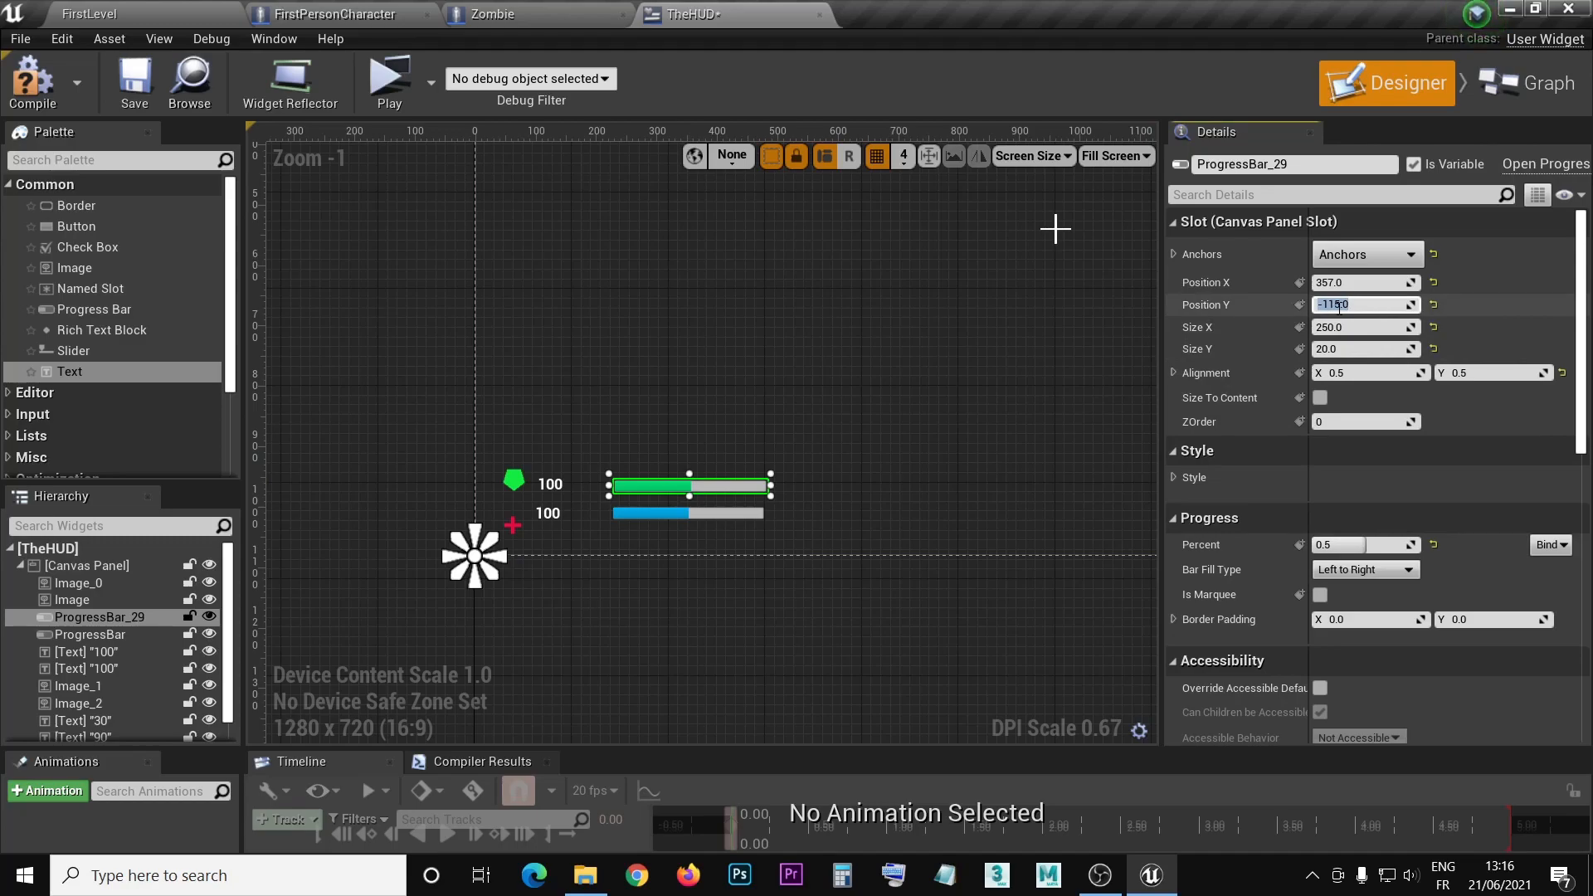
{"action": "left_click", "coordinate": [87, 651]}
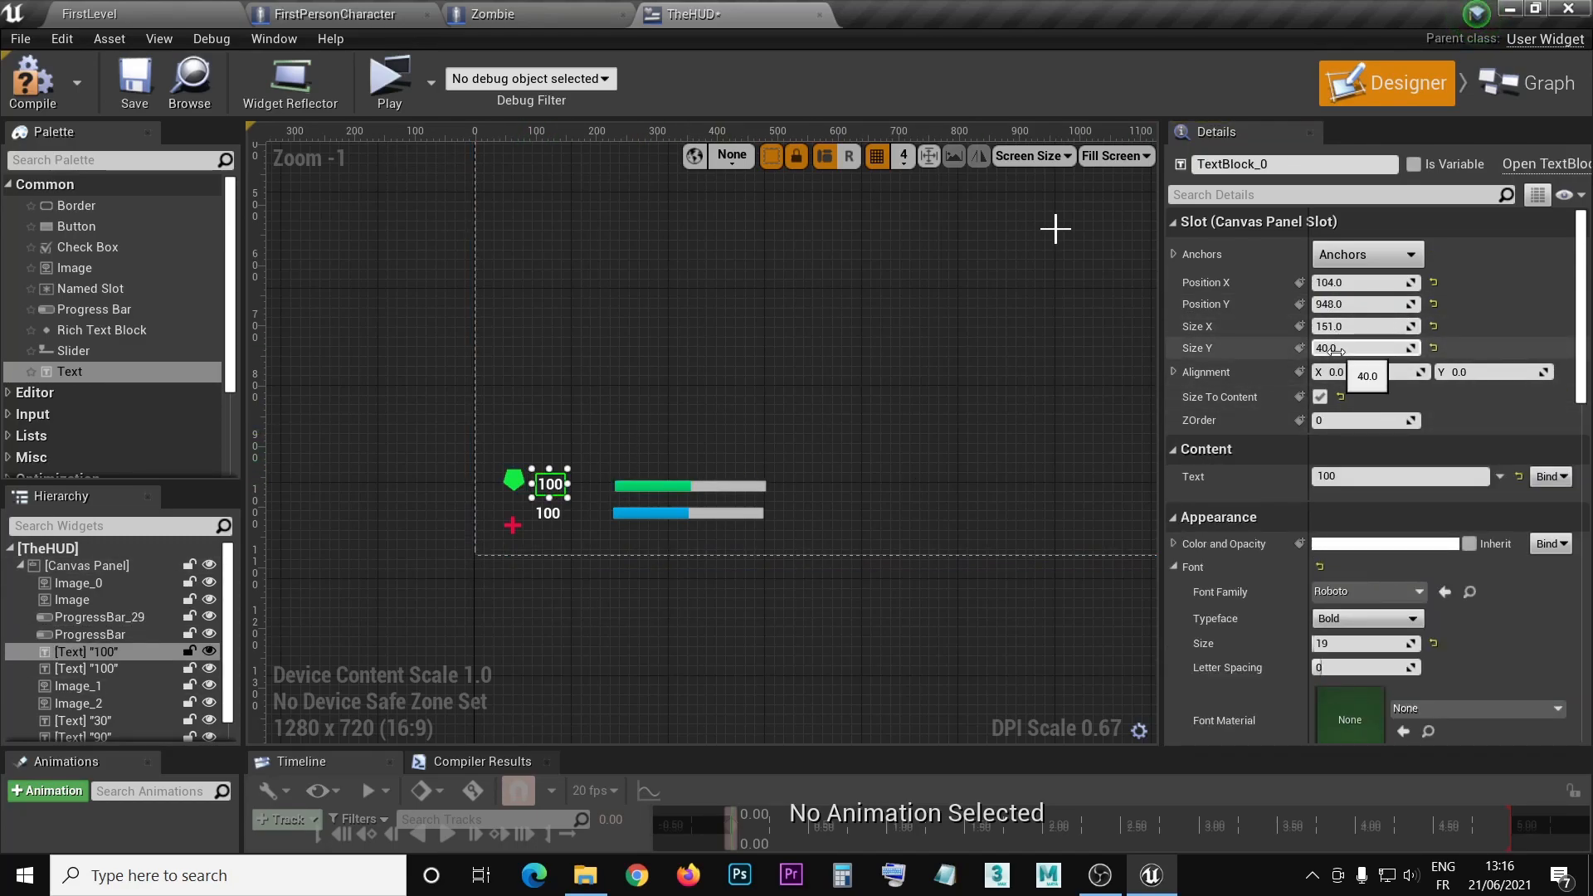
{"action": "left_click", "coordinate": [1336, 305]}
{"action": "key", "text": "ctrl+v"}
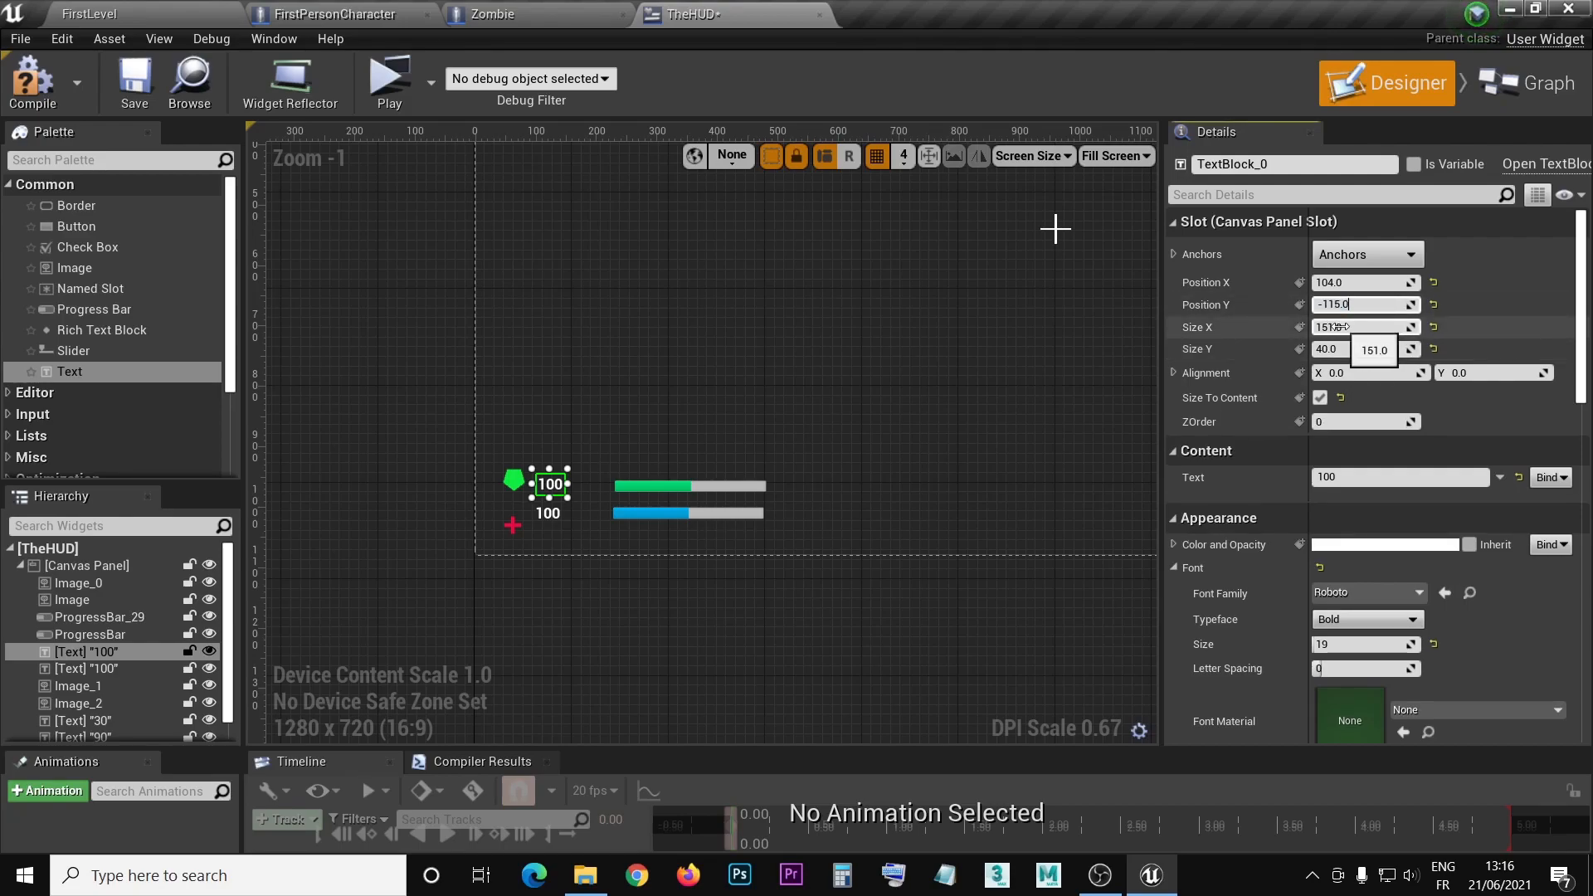
{"action": "key", "text": "Return"}
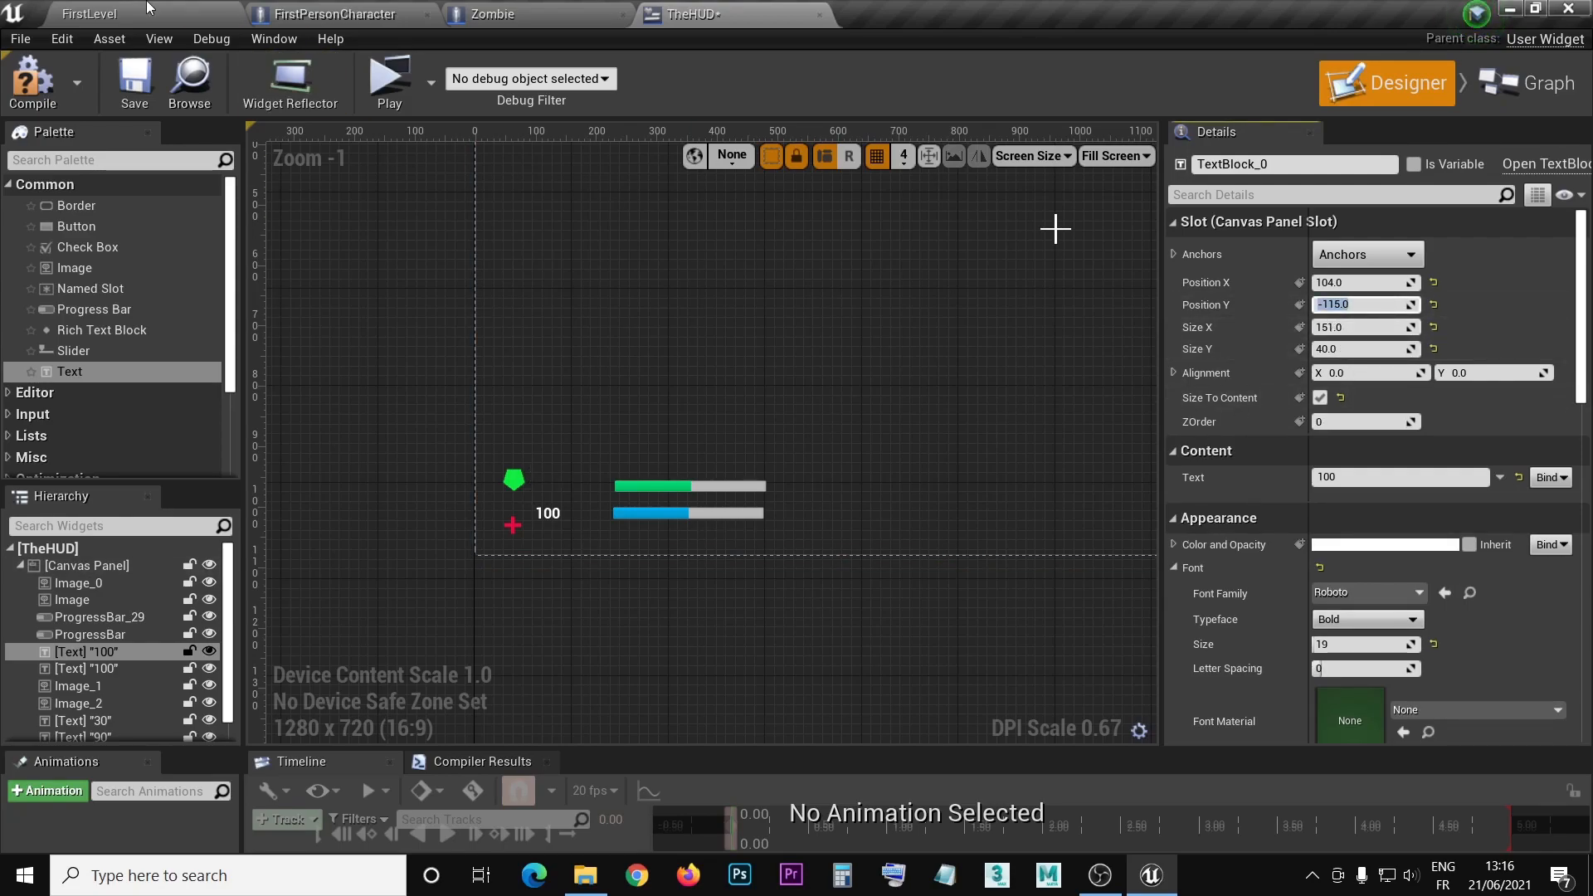
{"action": "left_click", "coordinate": [62, 38]}
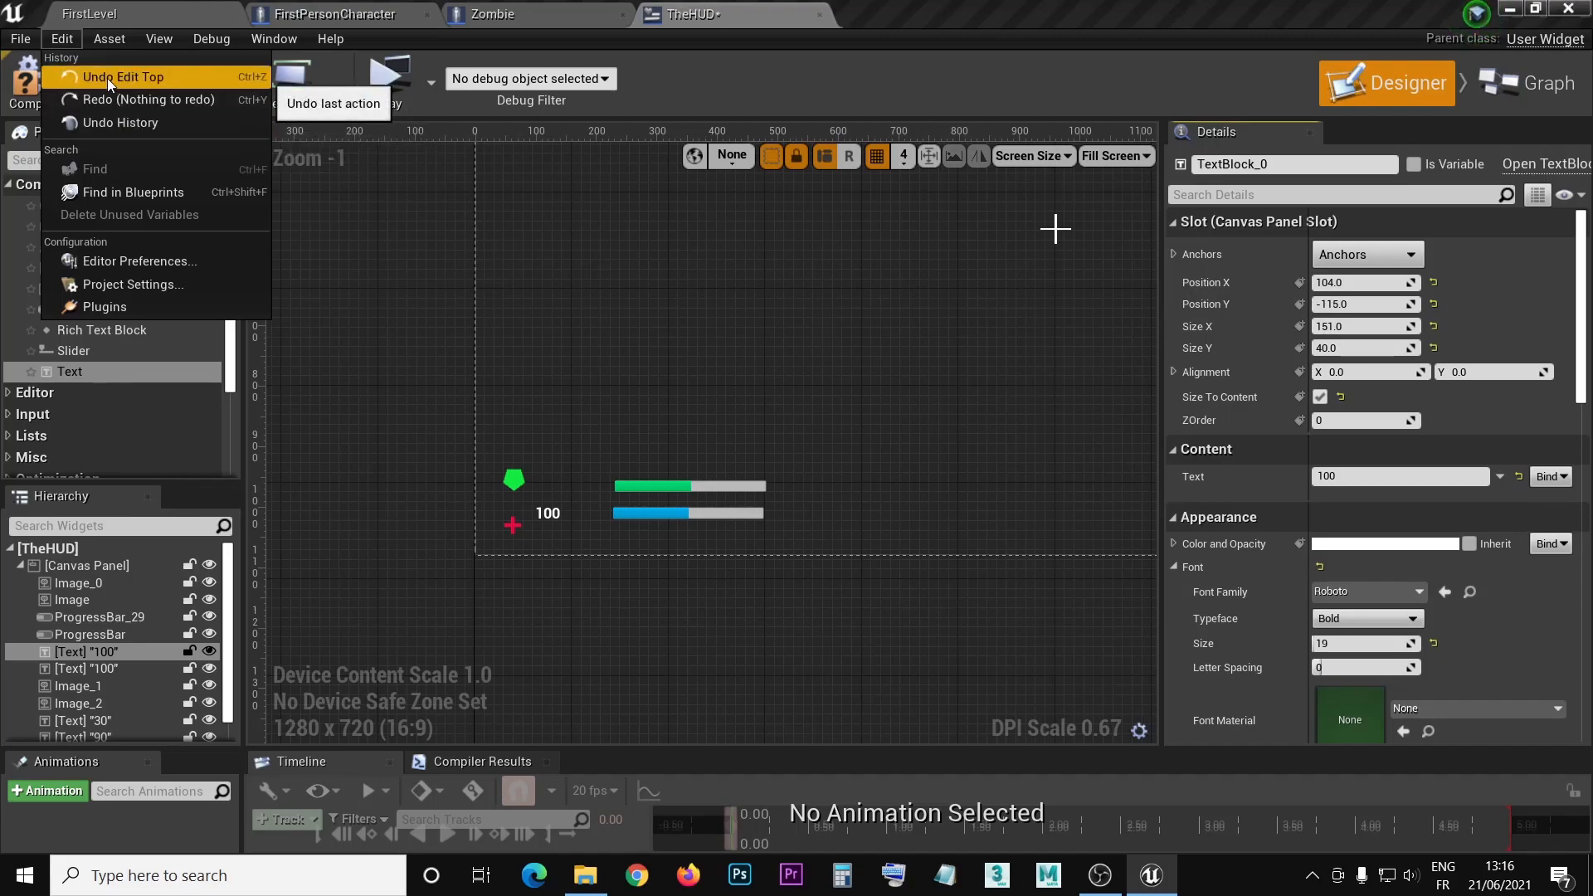
{"action": "left_click", "coordinate": [107, 78]}
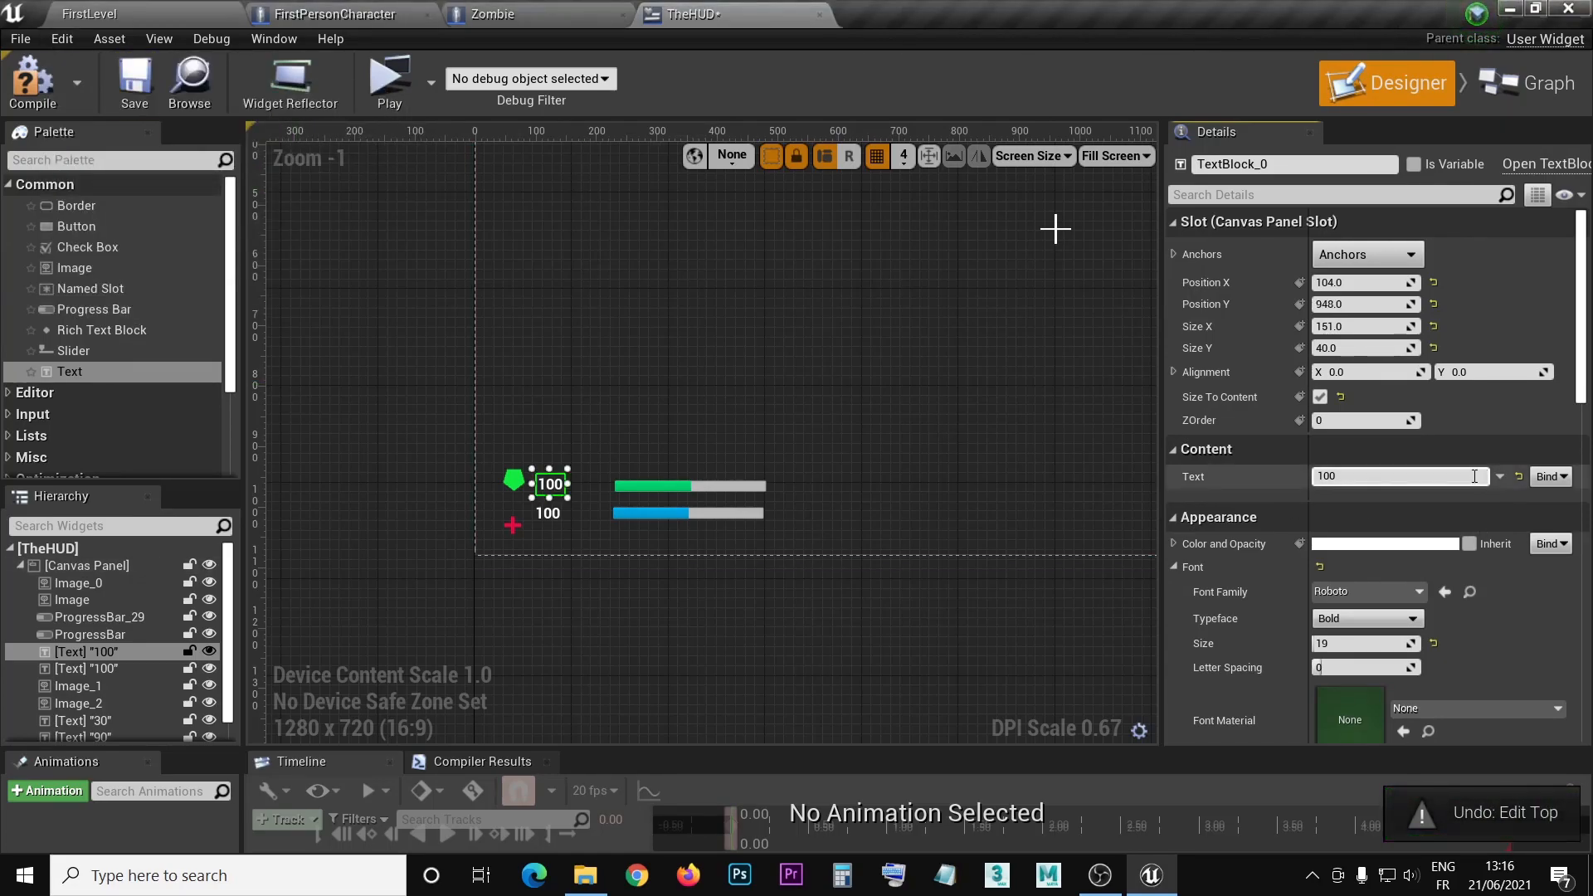
- Set the upper 100 label's Alignment to 0.5 in both X and Y
{"action": "left_click", "coordinate": [1349, 373]}
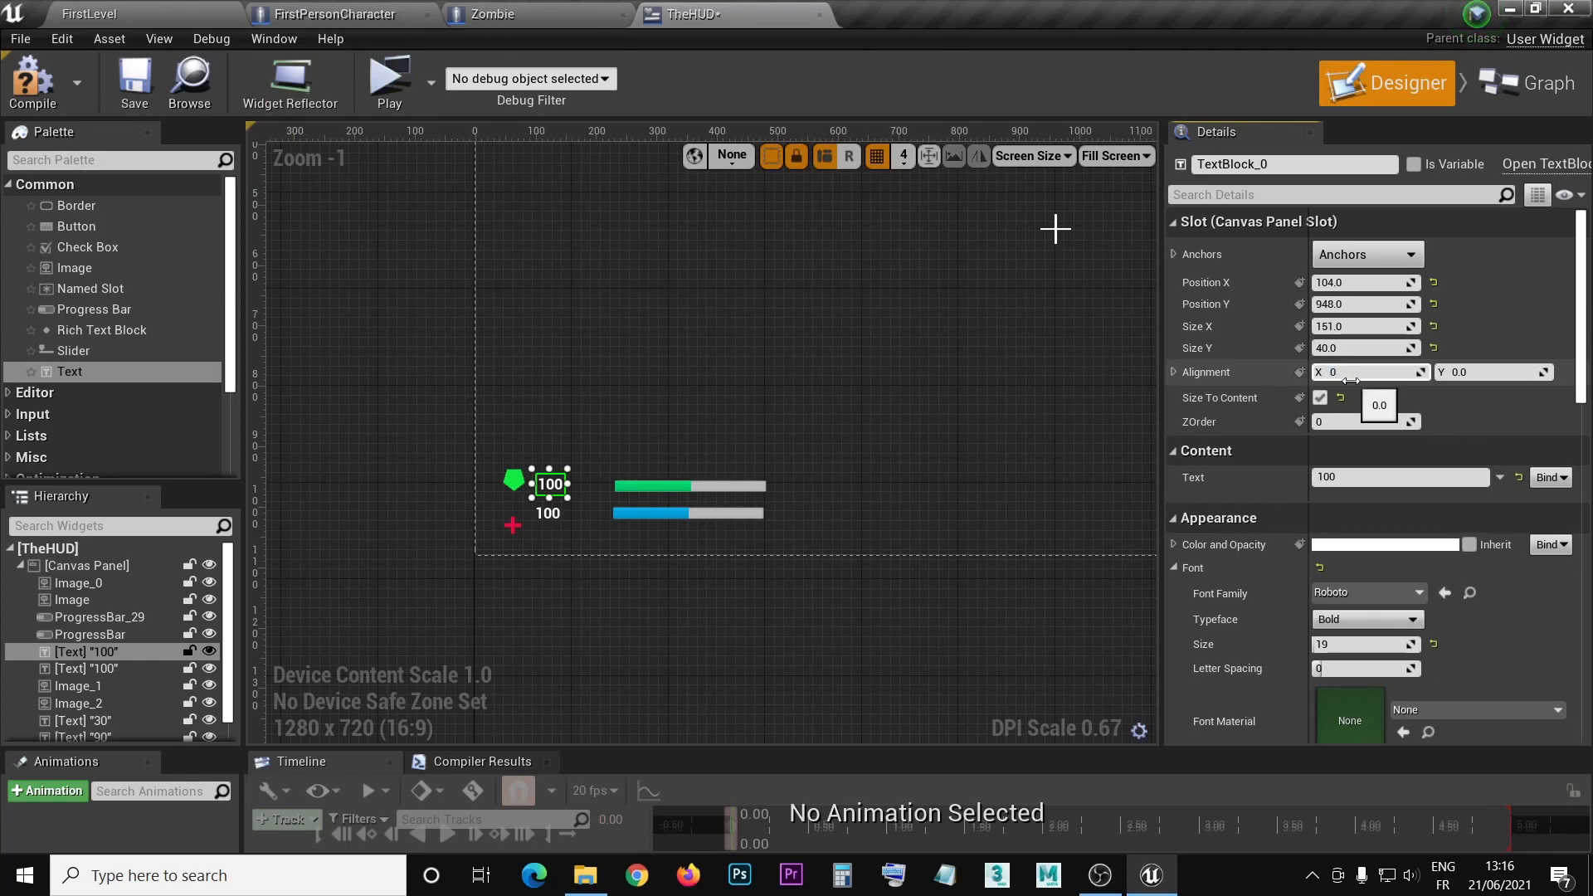
{"action": "left_click", "coordinate": [1468, 374]}
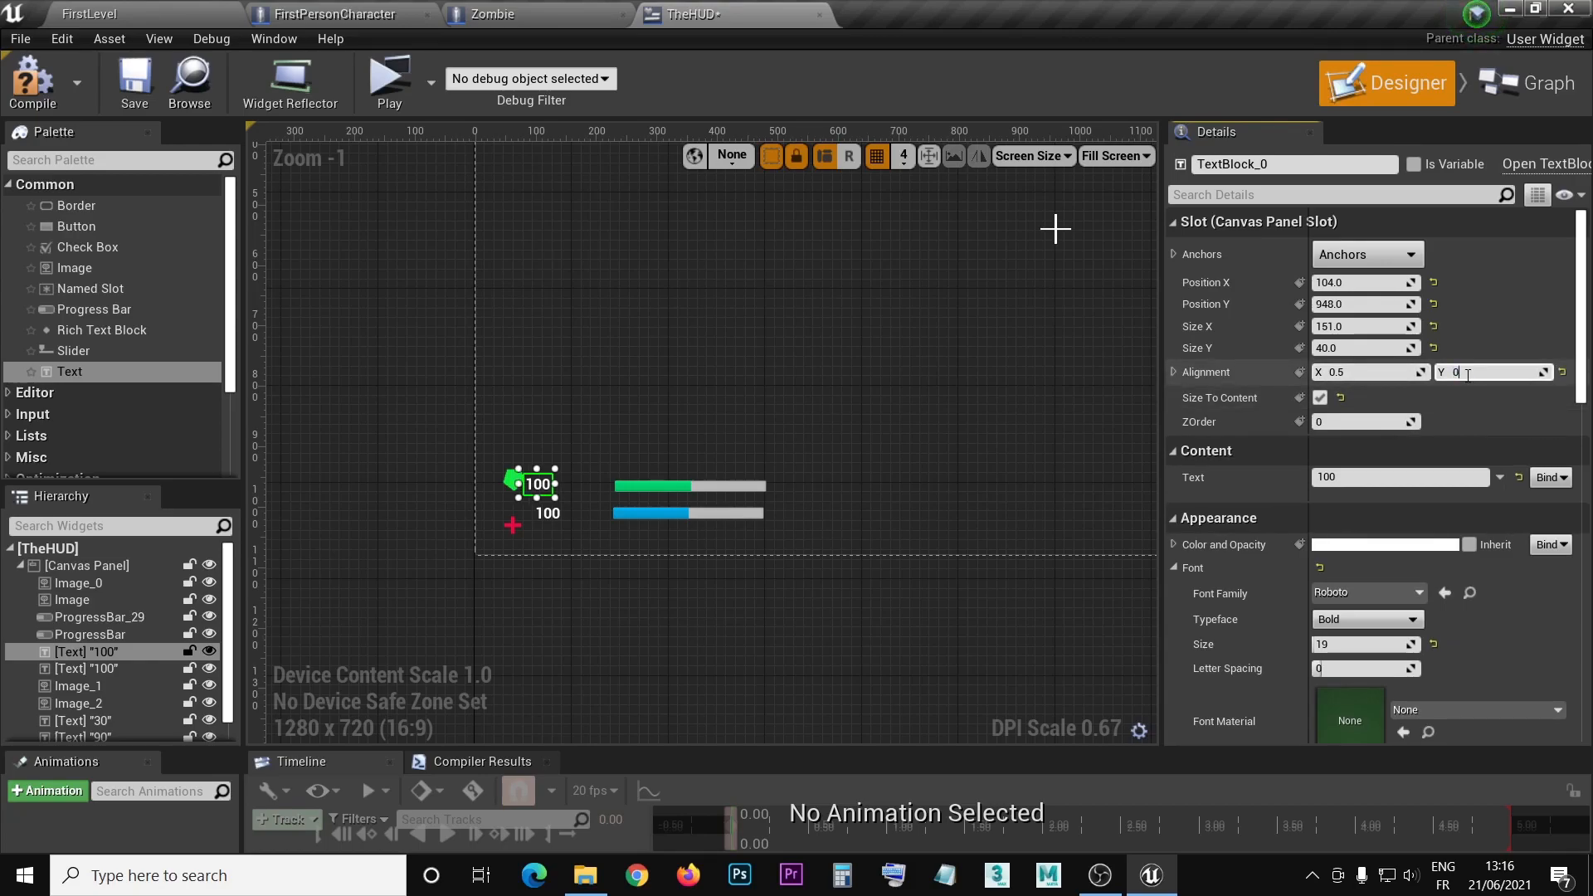
{"action": "key", "text": "Return"}
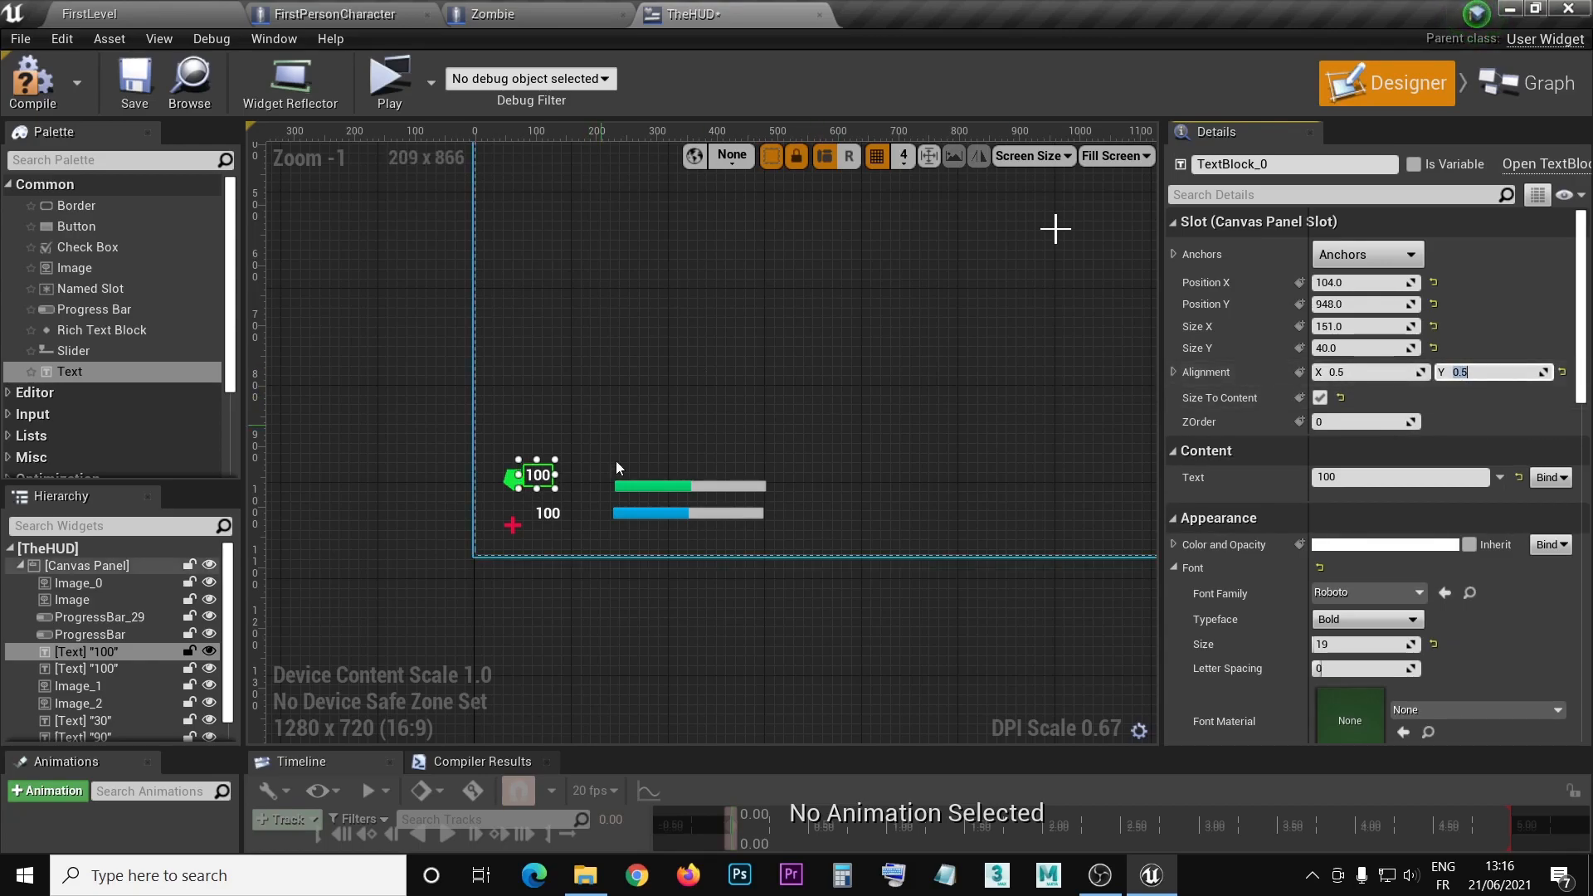
- Set the lower 100 label's Alignment to X 0.5 and Y 0.5
{"action": "left_click", "coordinate": [548, 512]}
{"action": "left_click", "coordinate": [1356, 375]}
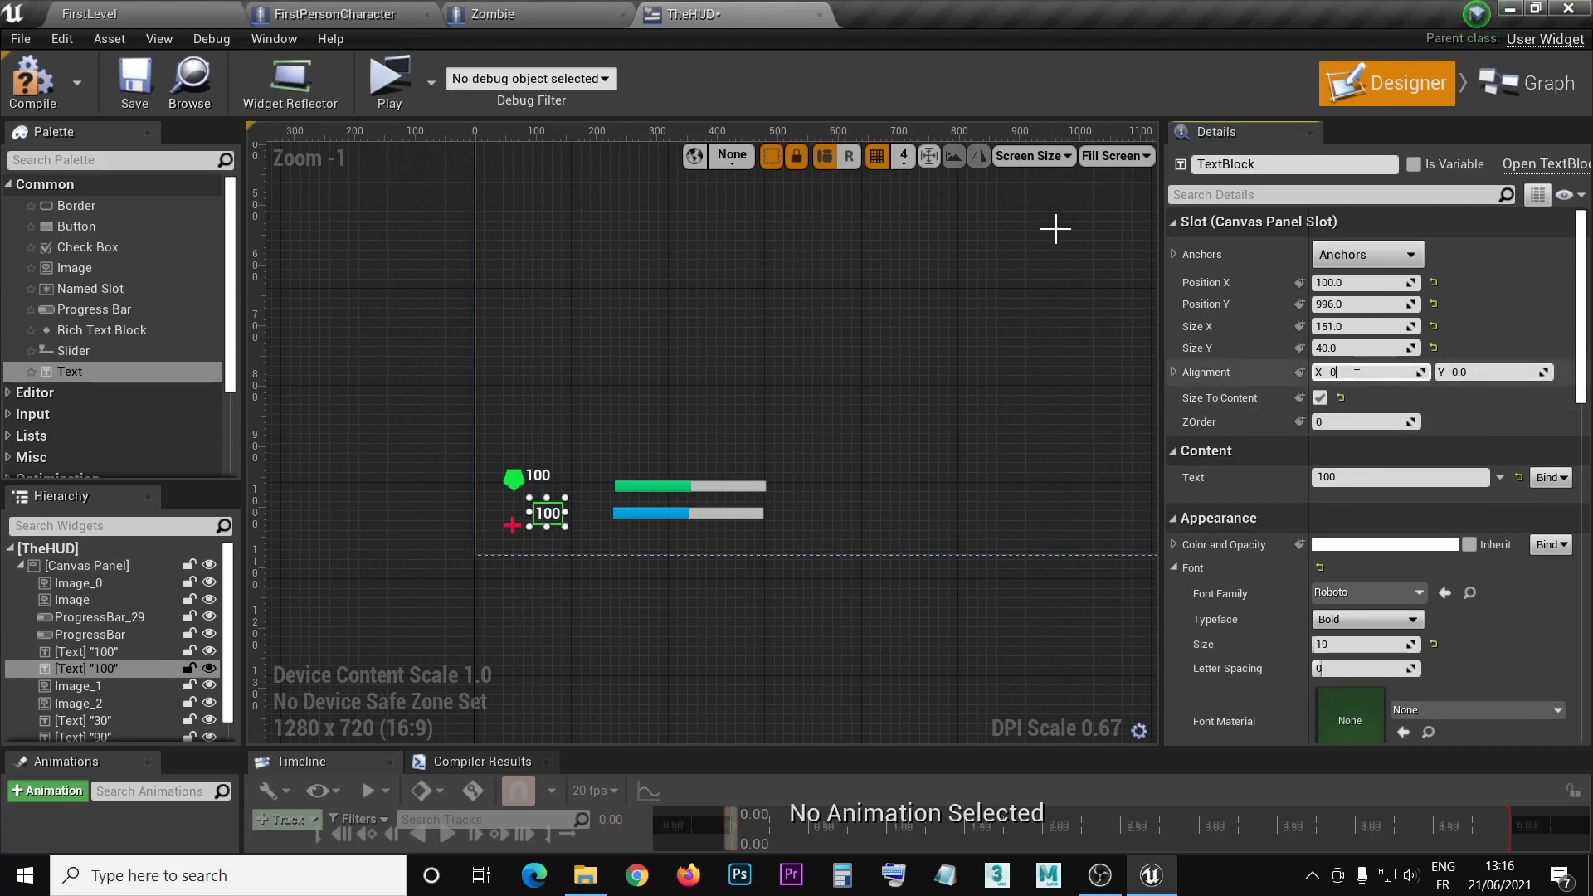
{"action": "type", "text": "0.5"}
{"action": "left_click", "coordinate": [1452, 372]}
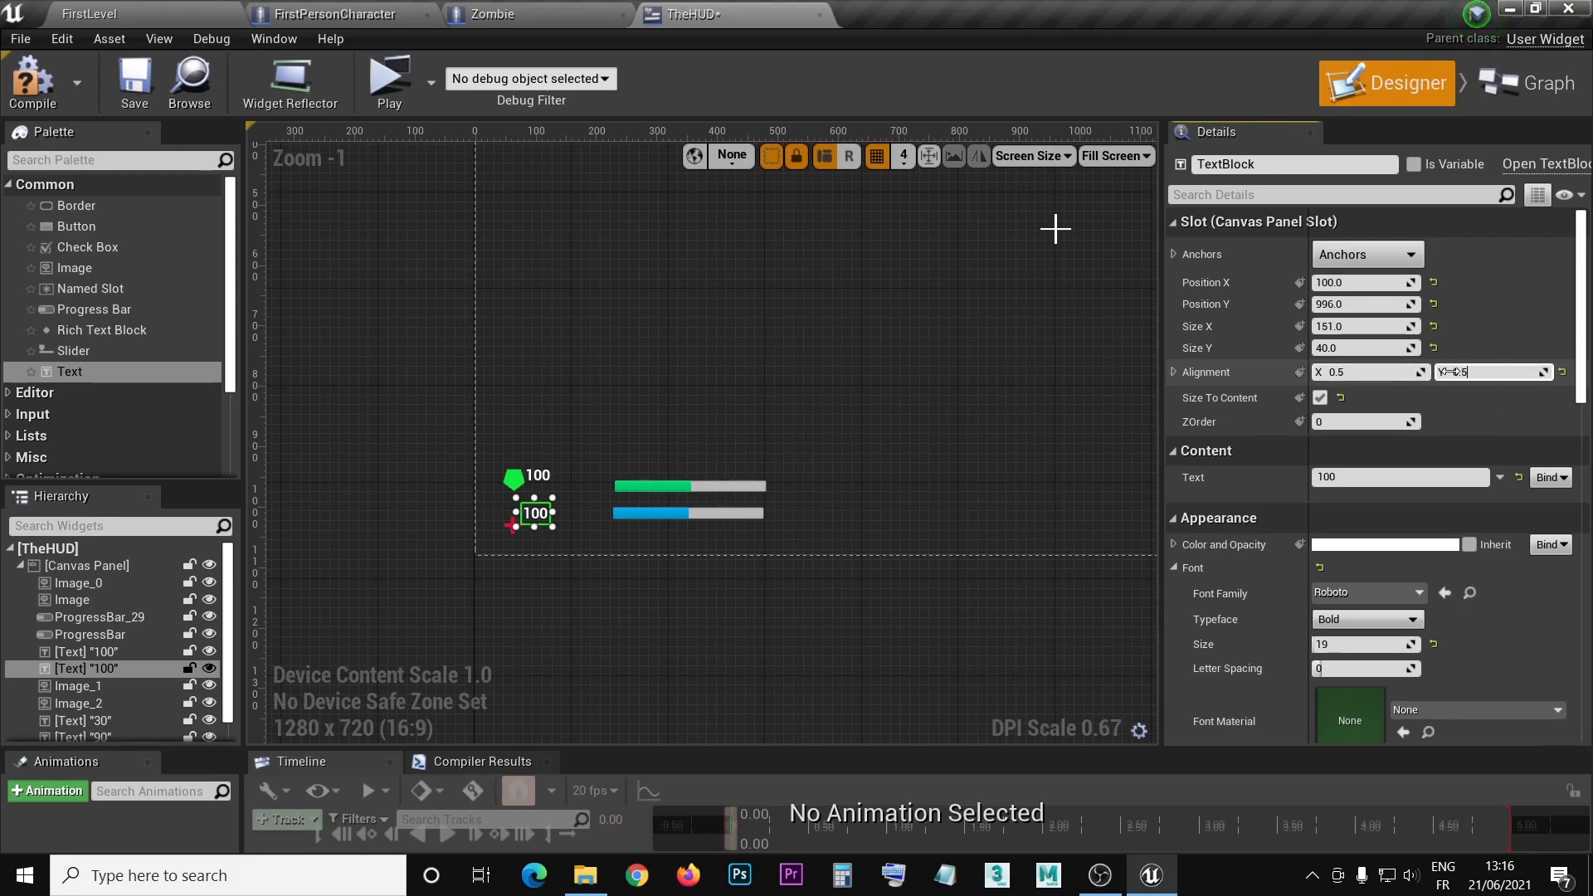
{"action": "type", "text": "0.5"}
{"action": "key", "text": "Return"}
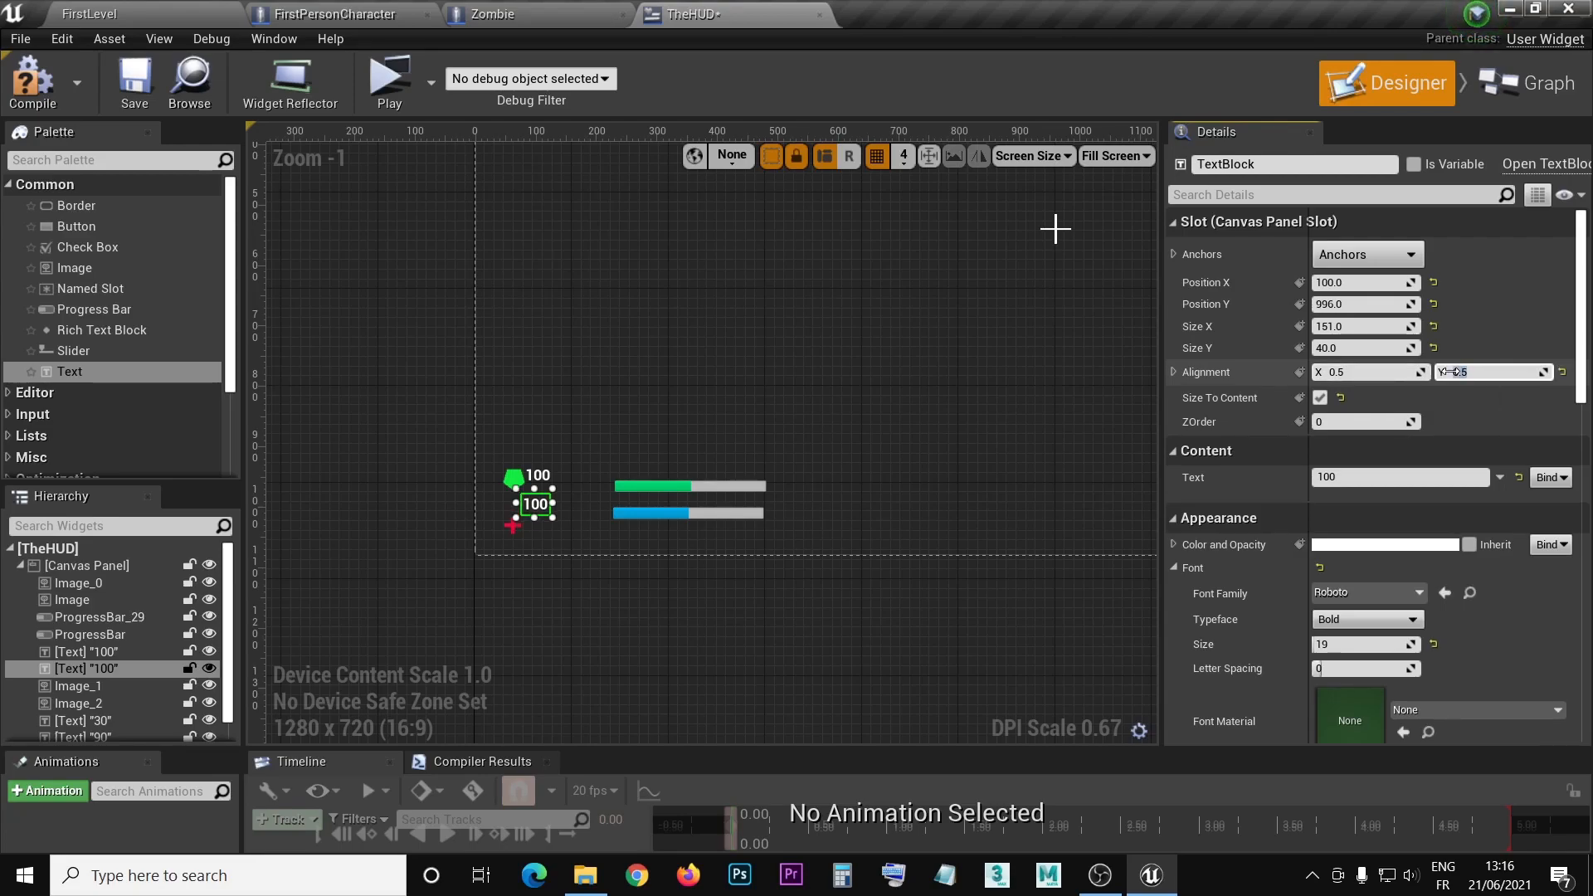
- Try a Position Y of -115 on the recentred upper 100 label, and undo that edit
{"action": "left_click", "coordinate": [541, 480]}
{"action": "left_click", "coordinate": [1346, 329]}
{"action": "left_click", "coordinate": [1338, 304]}
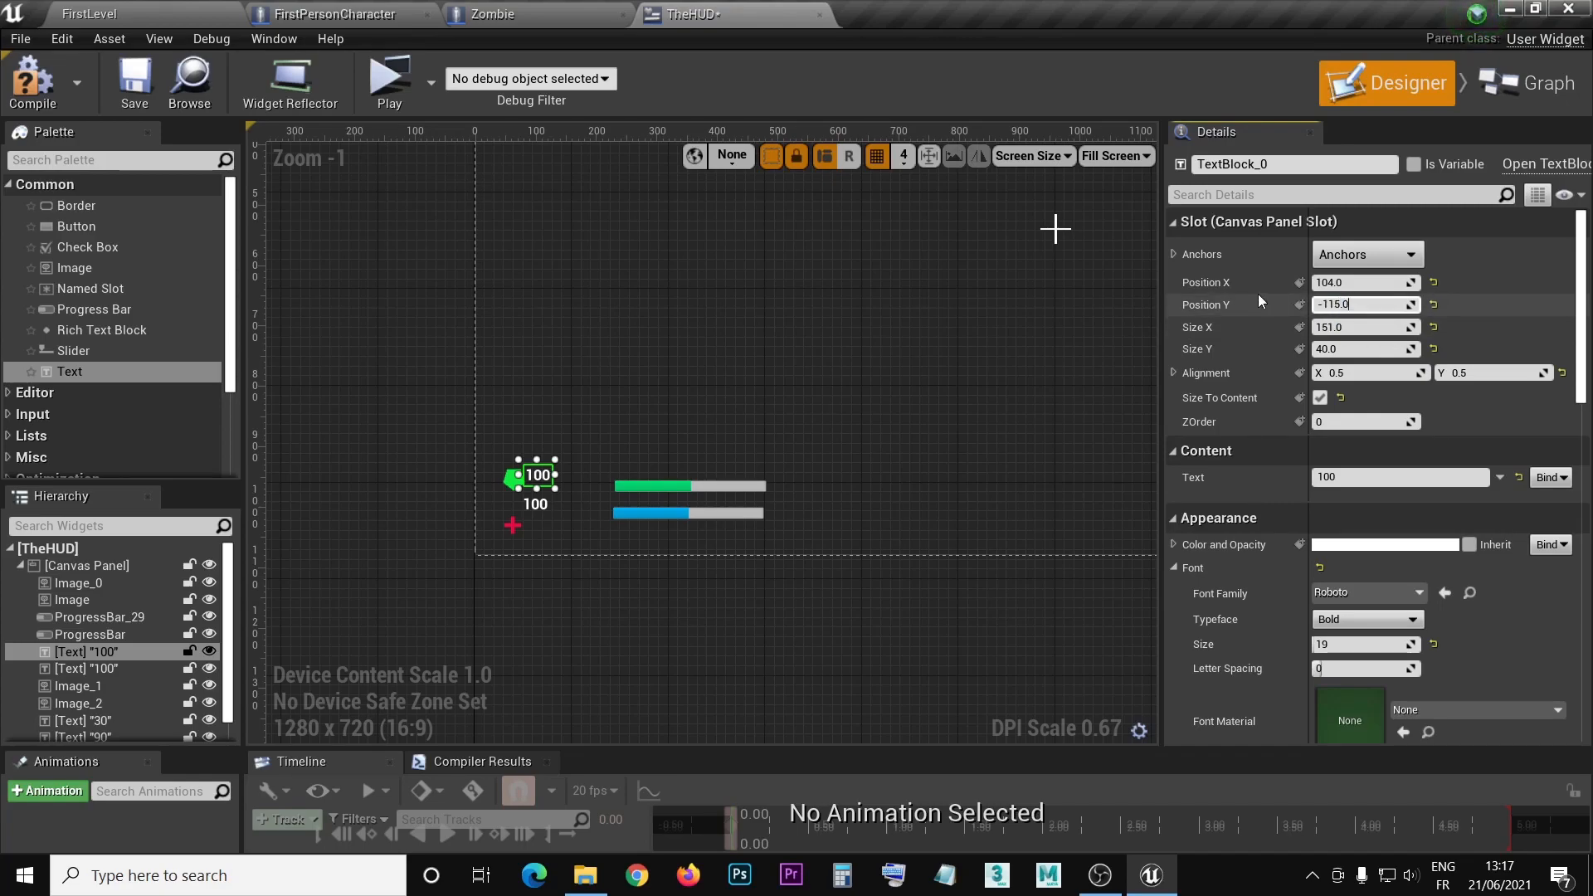
{"action": "key", "text": "Return"}
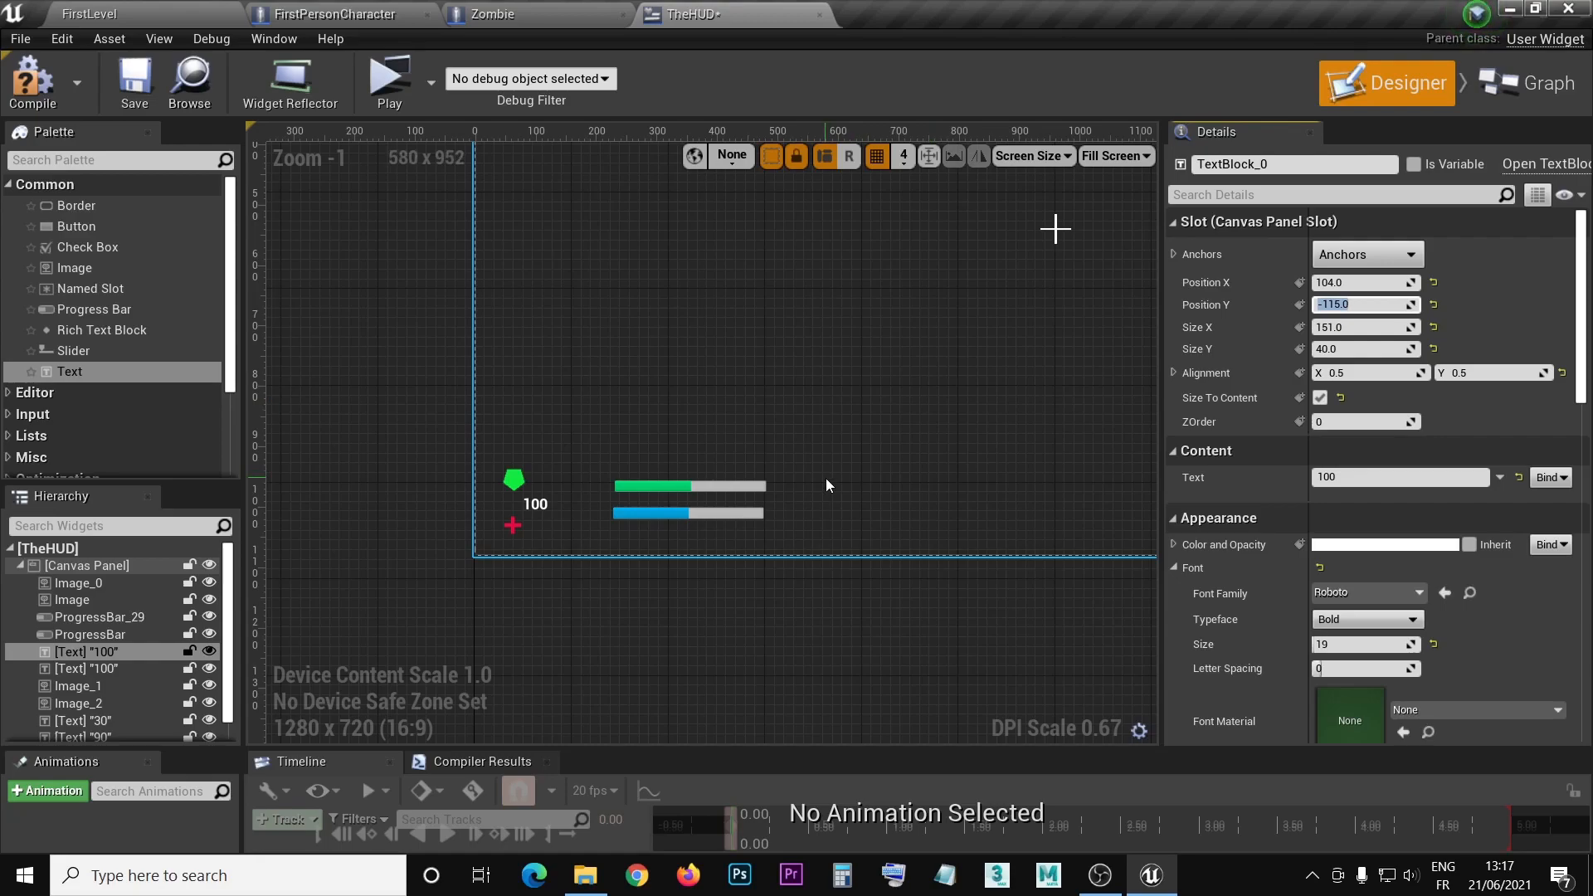
{"action": "left_click", "coordinate": [60, 40]}
{"action": "scroll", "coordinate": [543, 478], "scroll_direction": "down", "scroll_amount": 7}
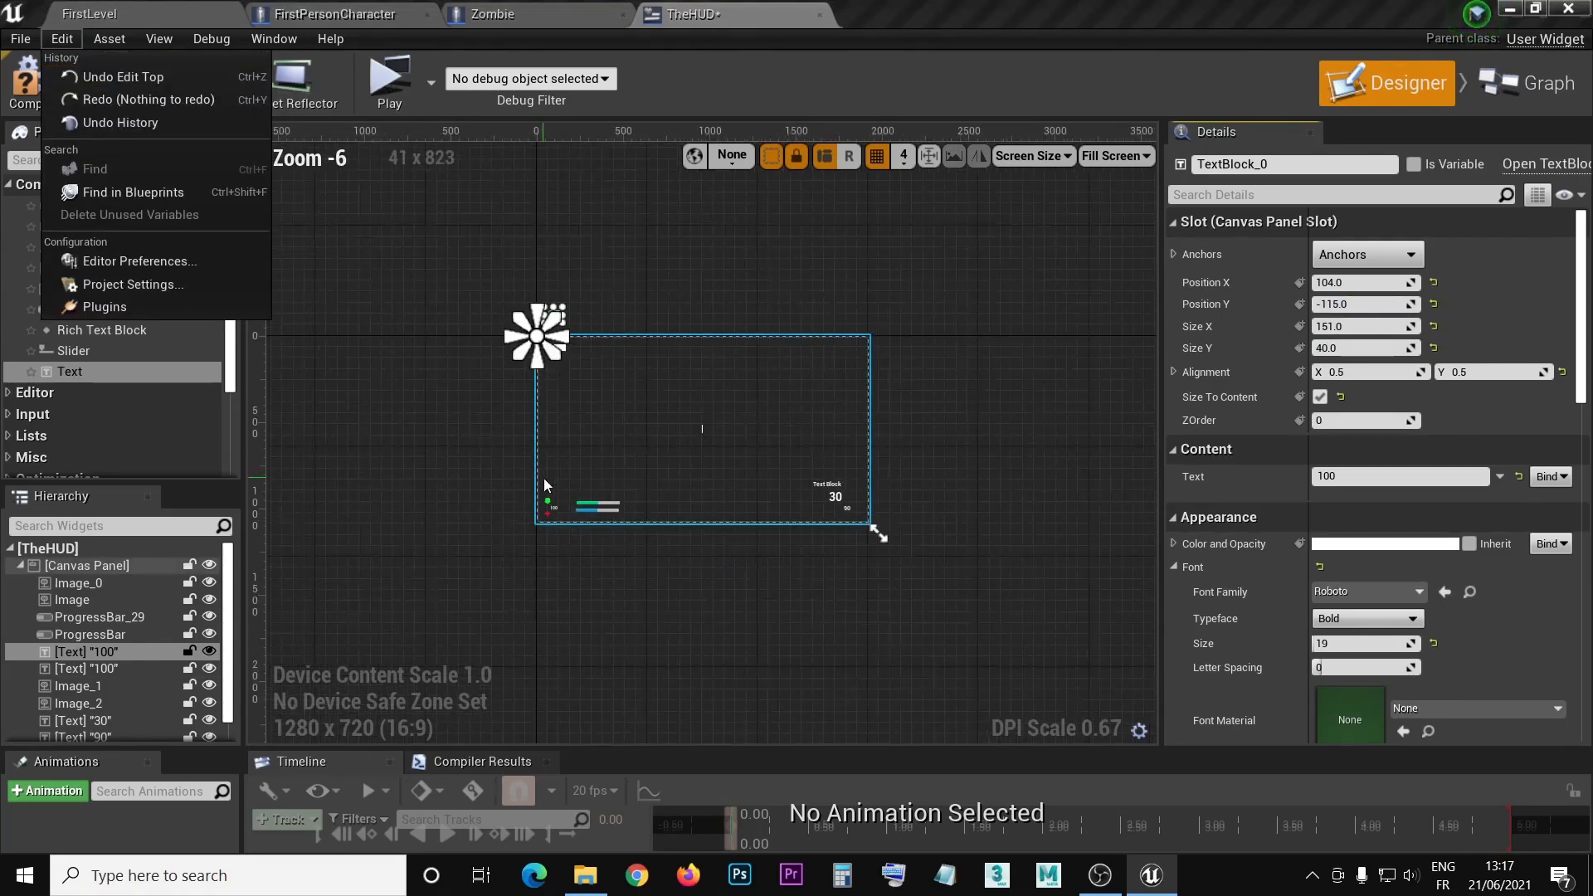
{"action": "scroll", "coordinate": [545, 478], "scroll_direction": "up", "scroll_amount": 4}
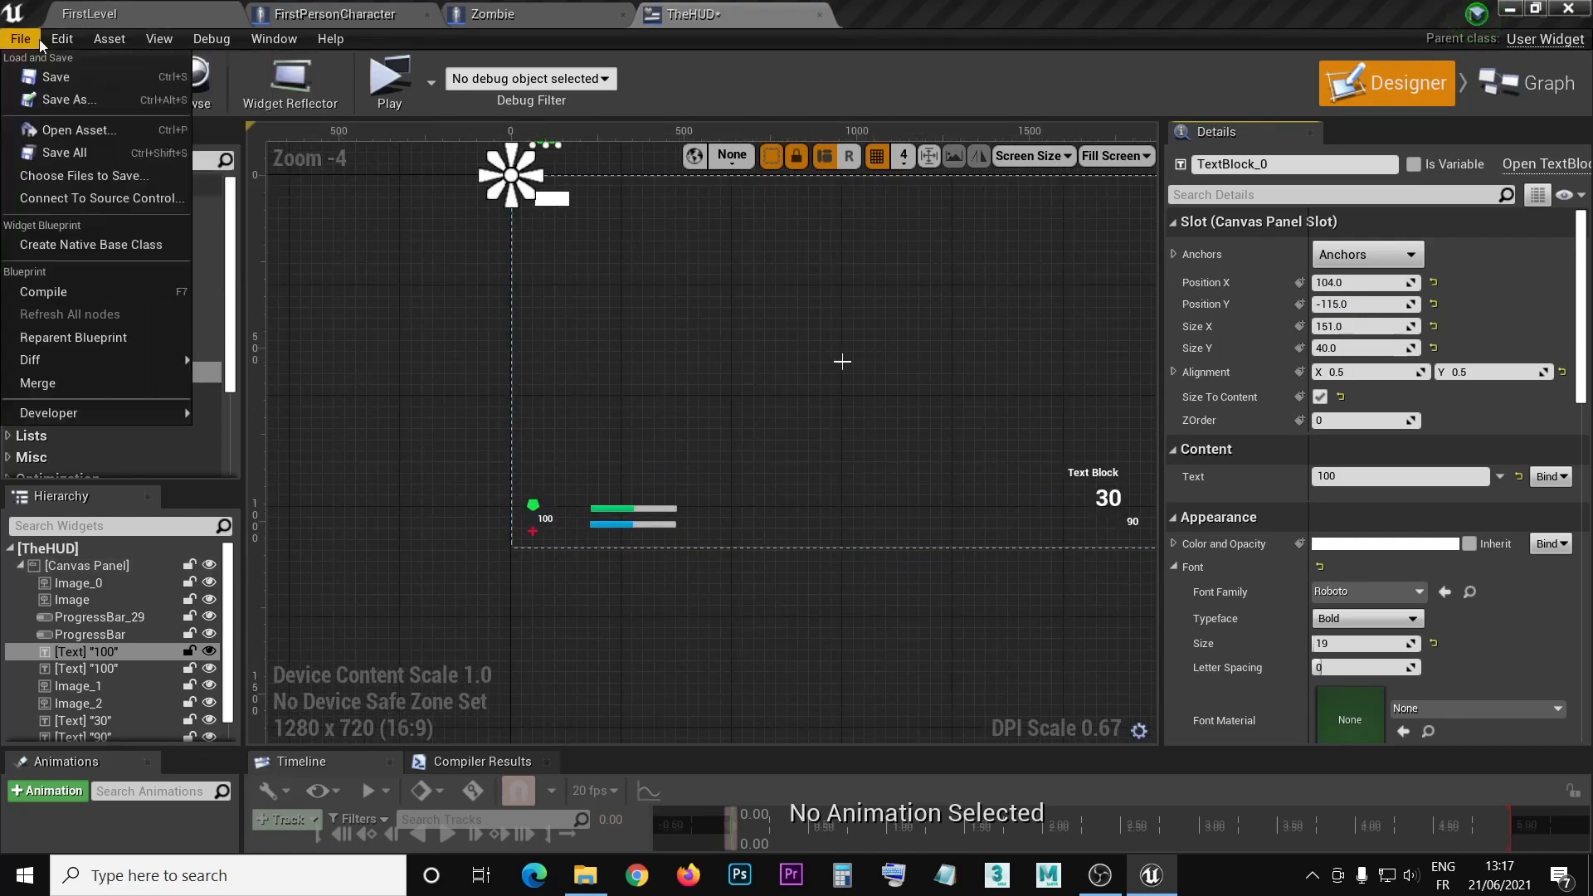
{"action": "left_click", "coordinate": [88, 74]}
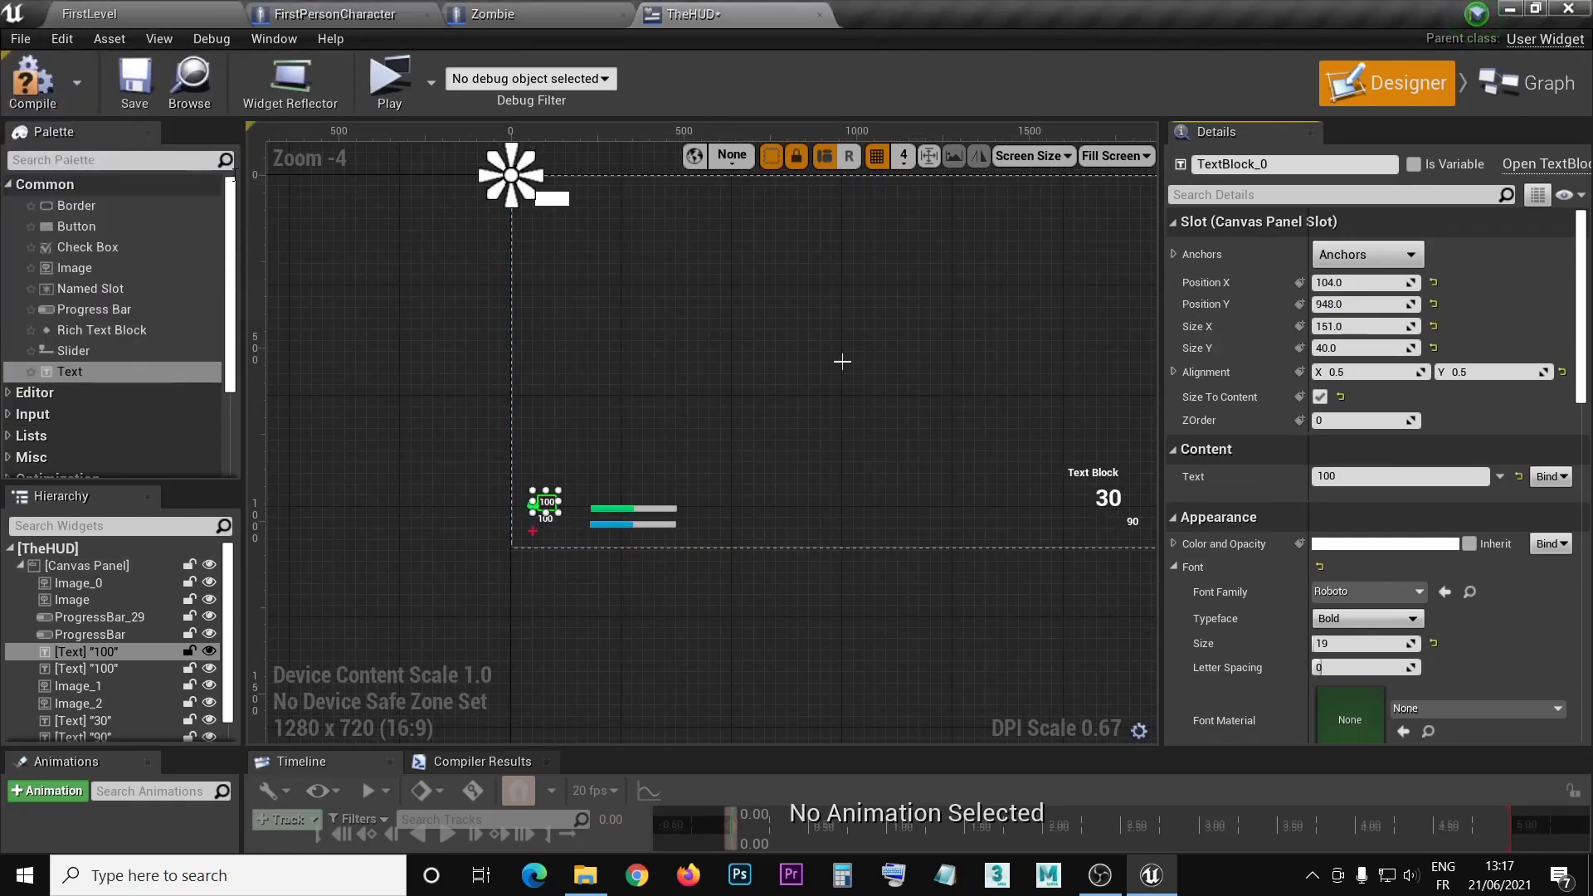
- Anchor both 100 labels to the canvas's bottom-left corner
{"action": "left_click", "coordinate": [1391, 261]}
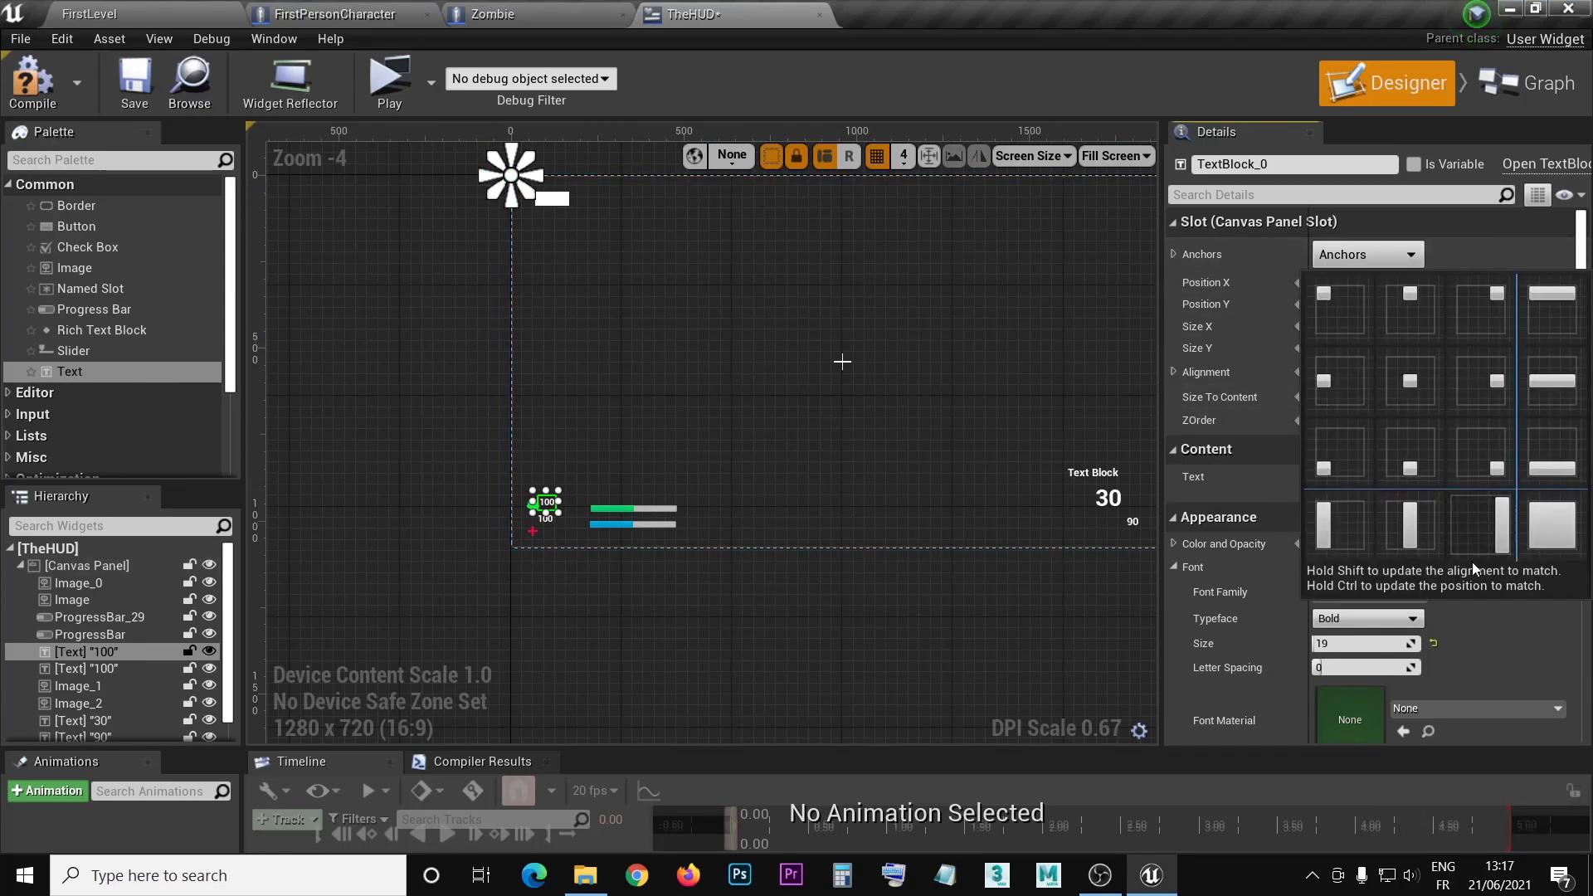
{"action": "left_click", "coordinate": [1343, 465]}
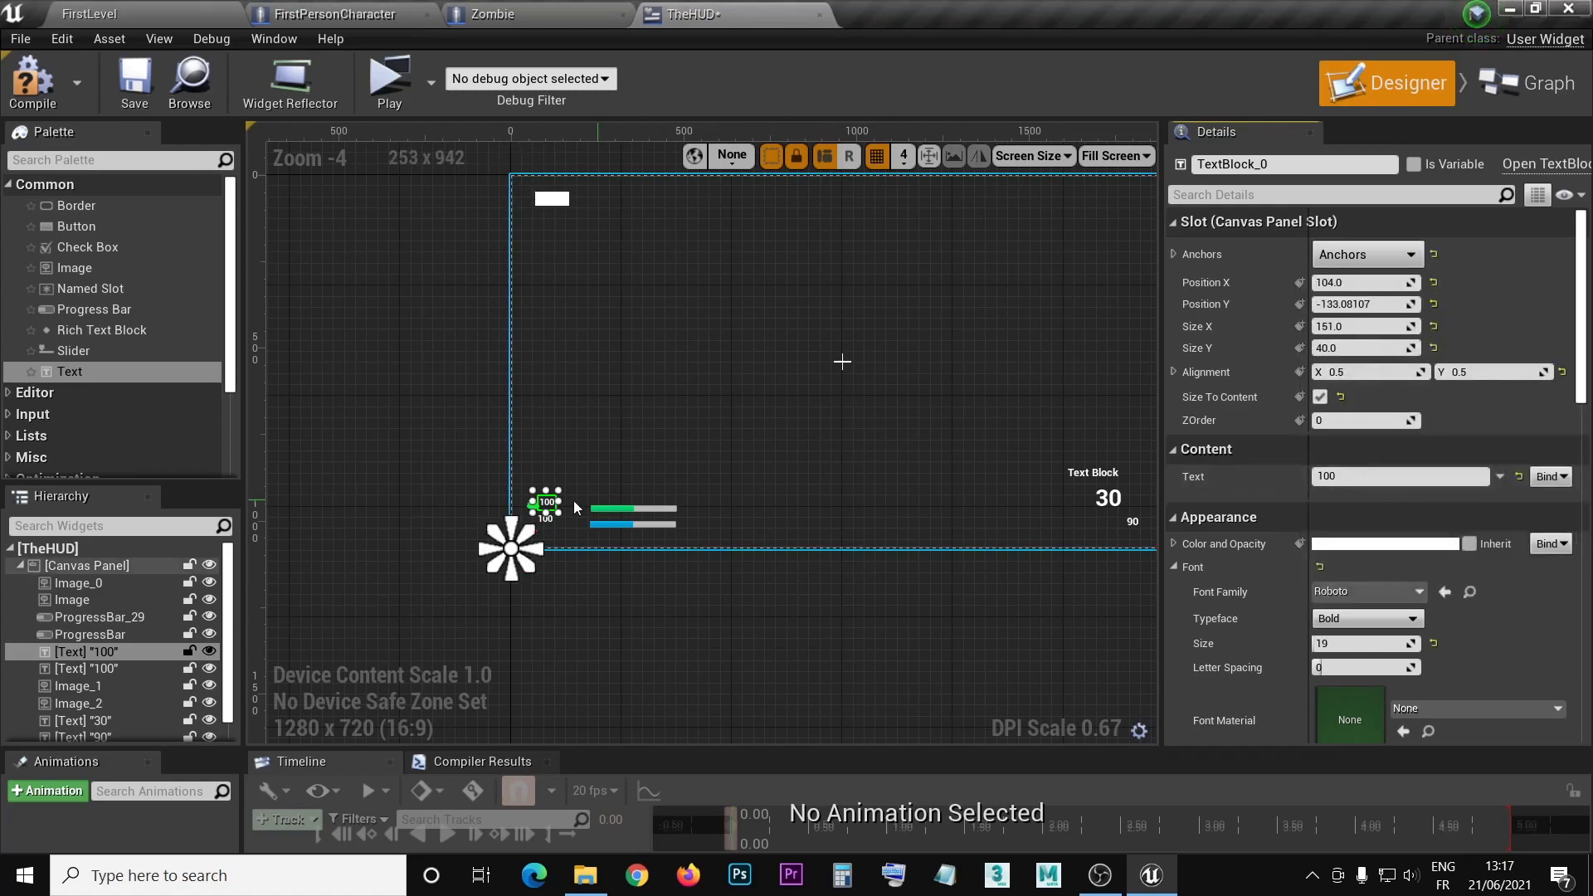
{"action": "left_click", "coordinate": [557, 519]}
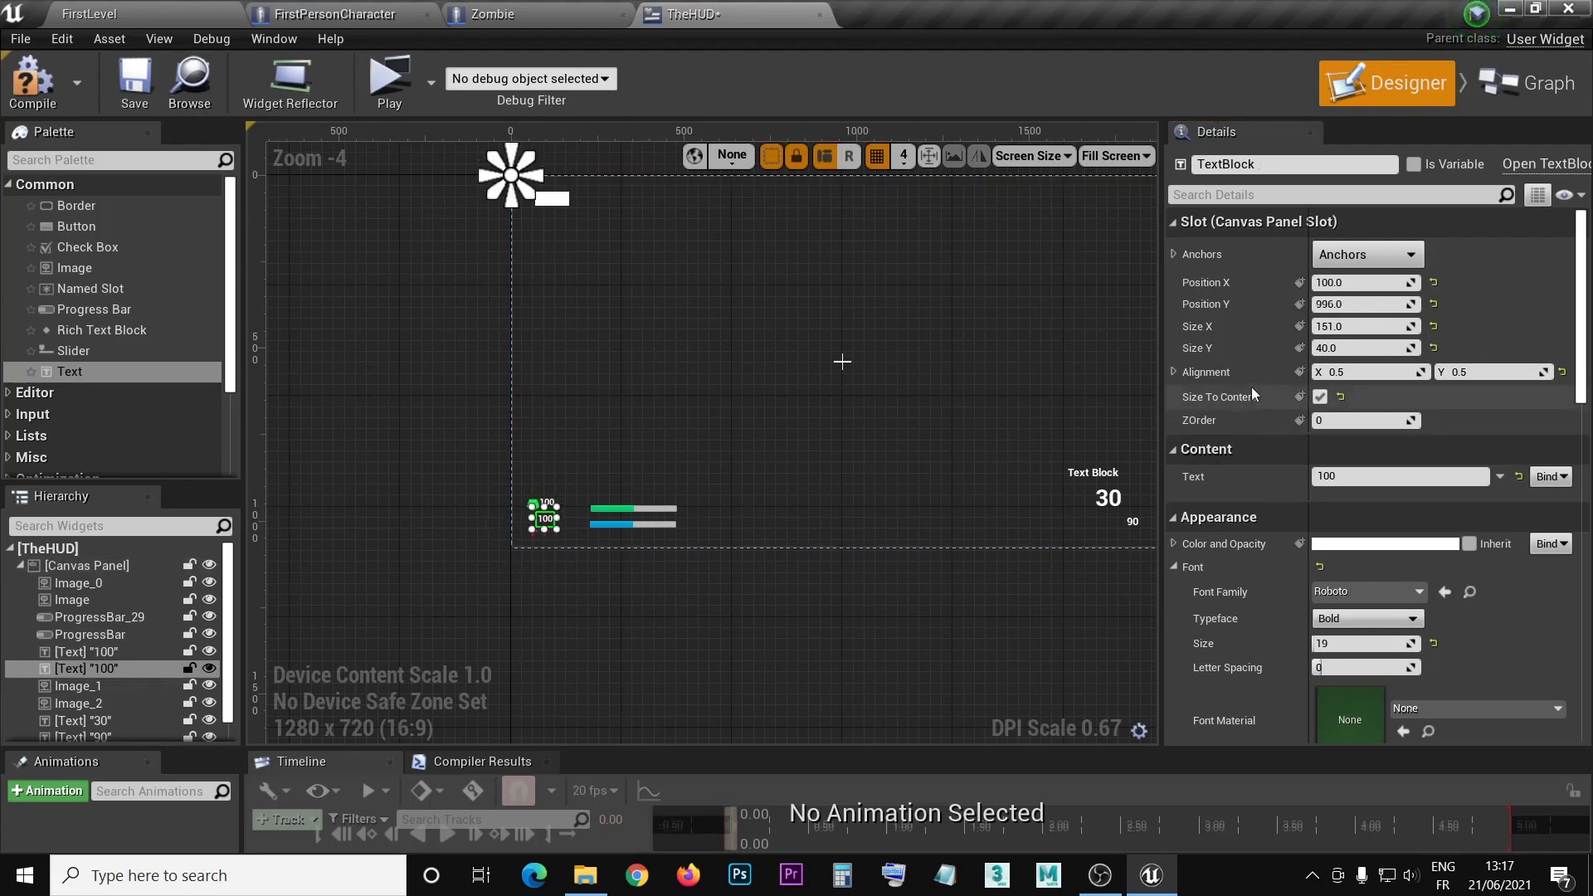
{"action": "left_click", "coordinate": [1369, 254]}
{"action": "left_click", "coordinate": [1337, 460]}
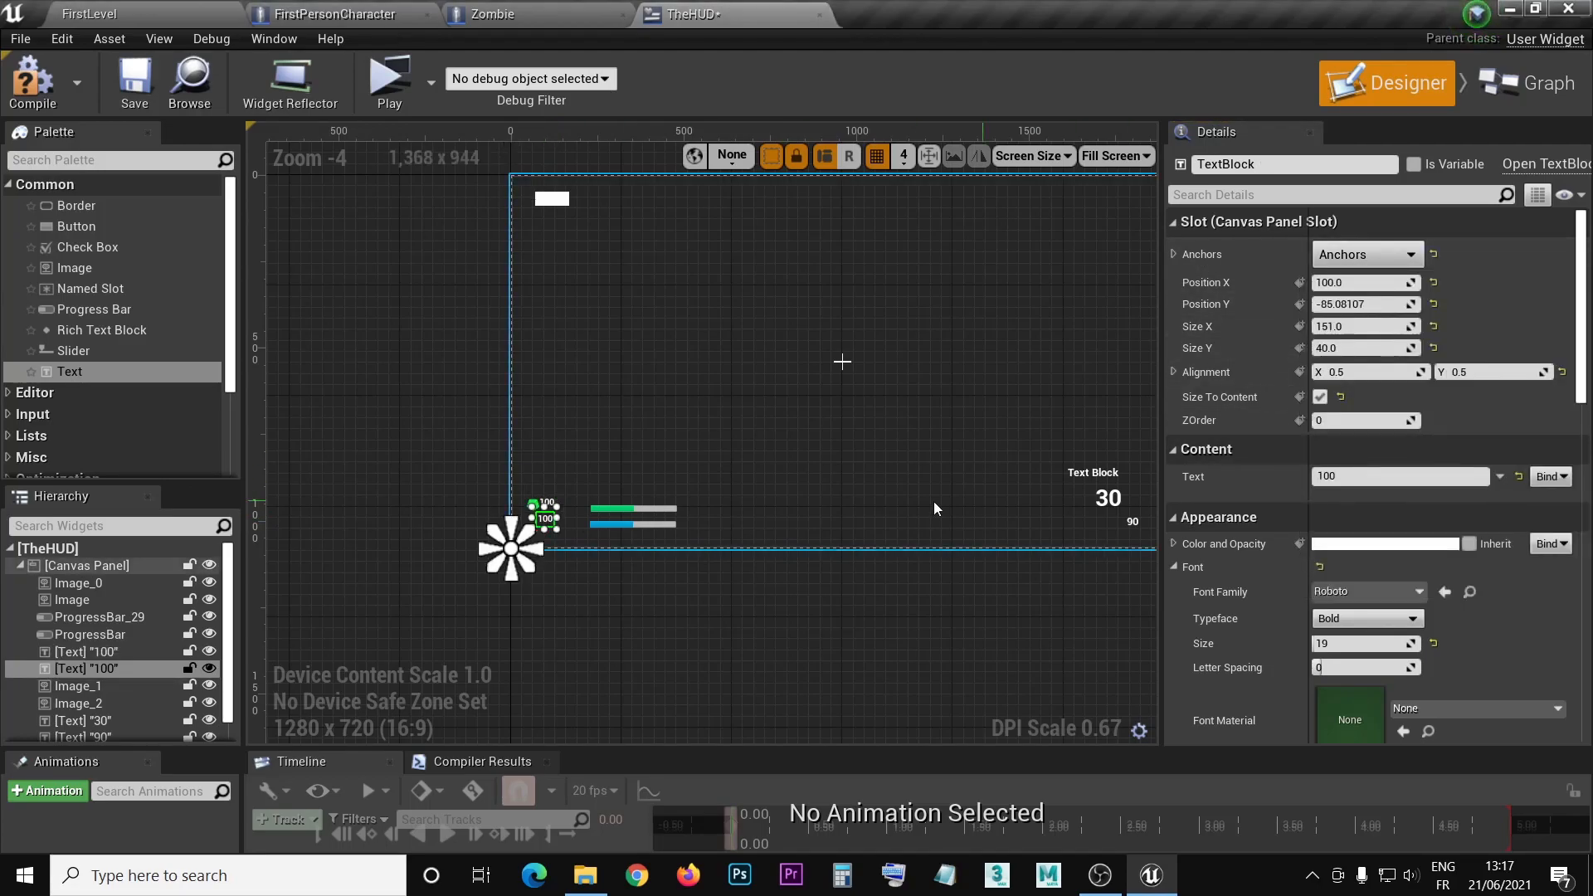
- Anchor the armor and health icon images together to the canvas's bottom-left corner and check each icon's anchor
{"action": "left_click", "coordinate": [644, 526]}
{"action": "left_click", "coordinate": [629, 507]}
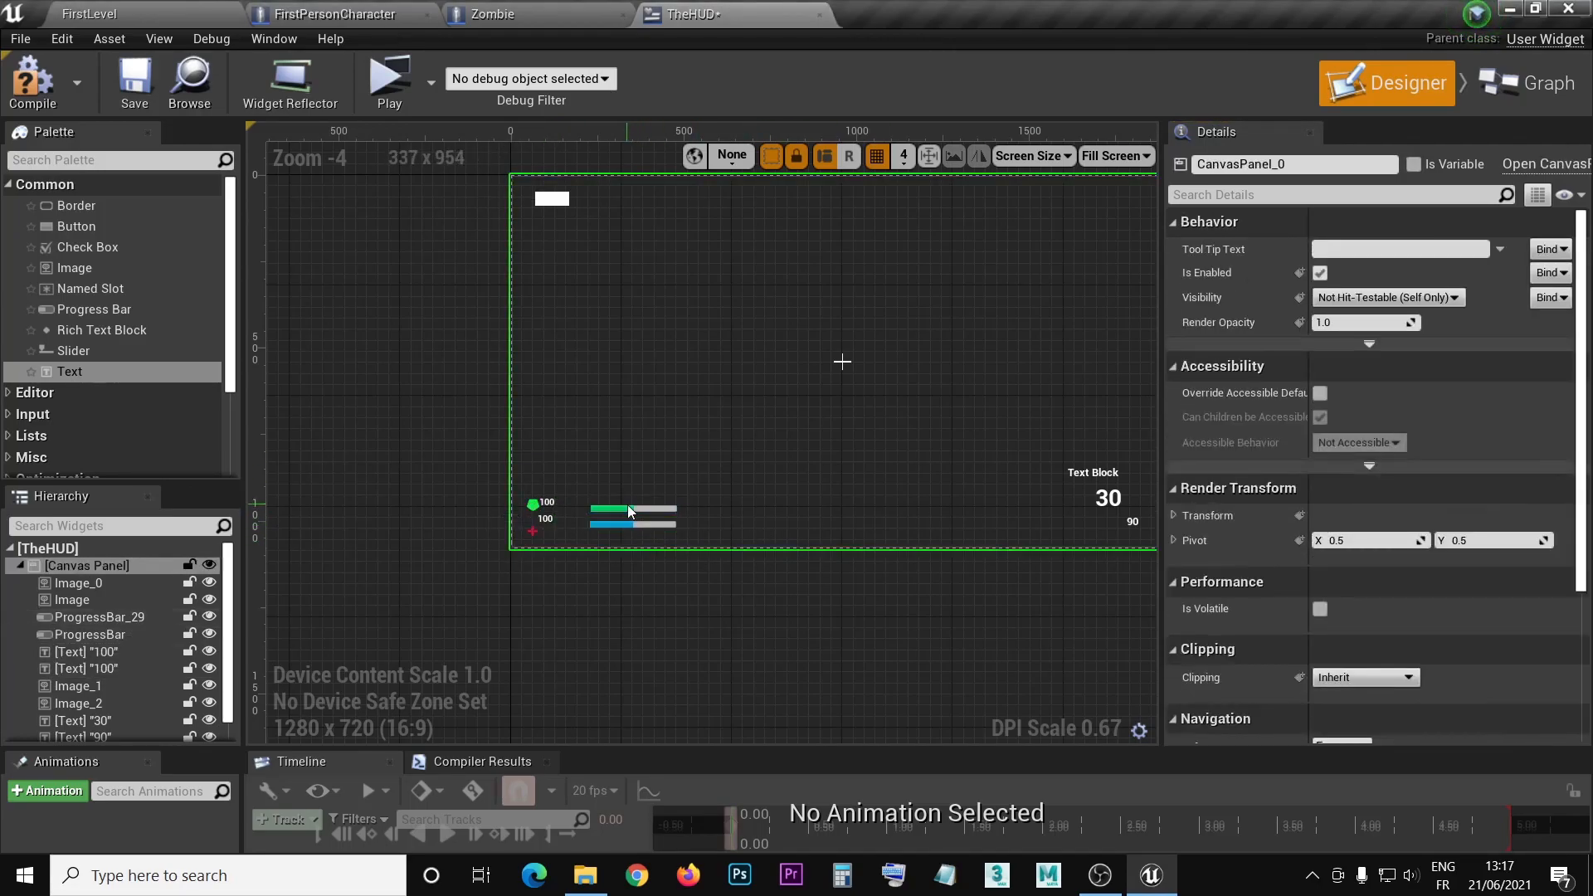
{"action": "left_click", "coordinate": [625, 506]}
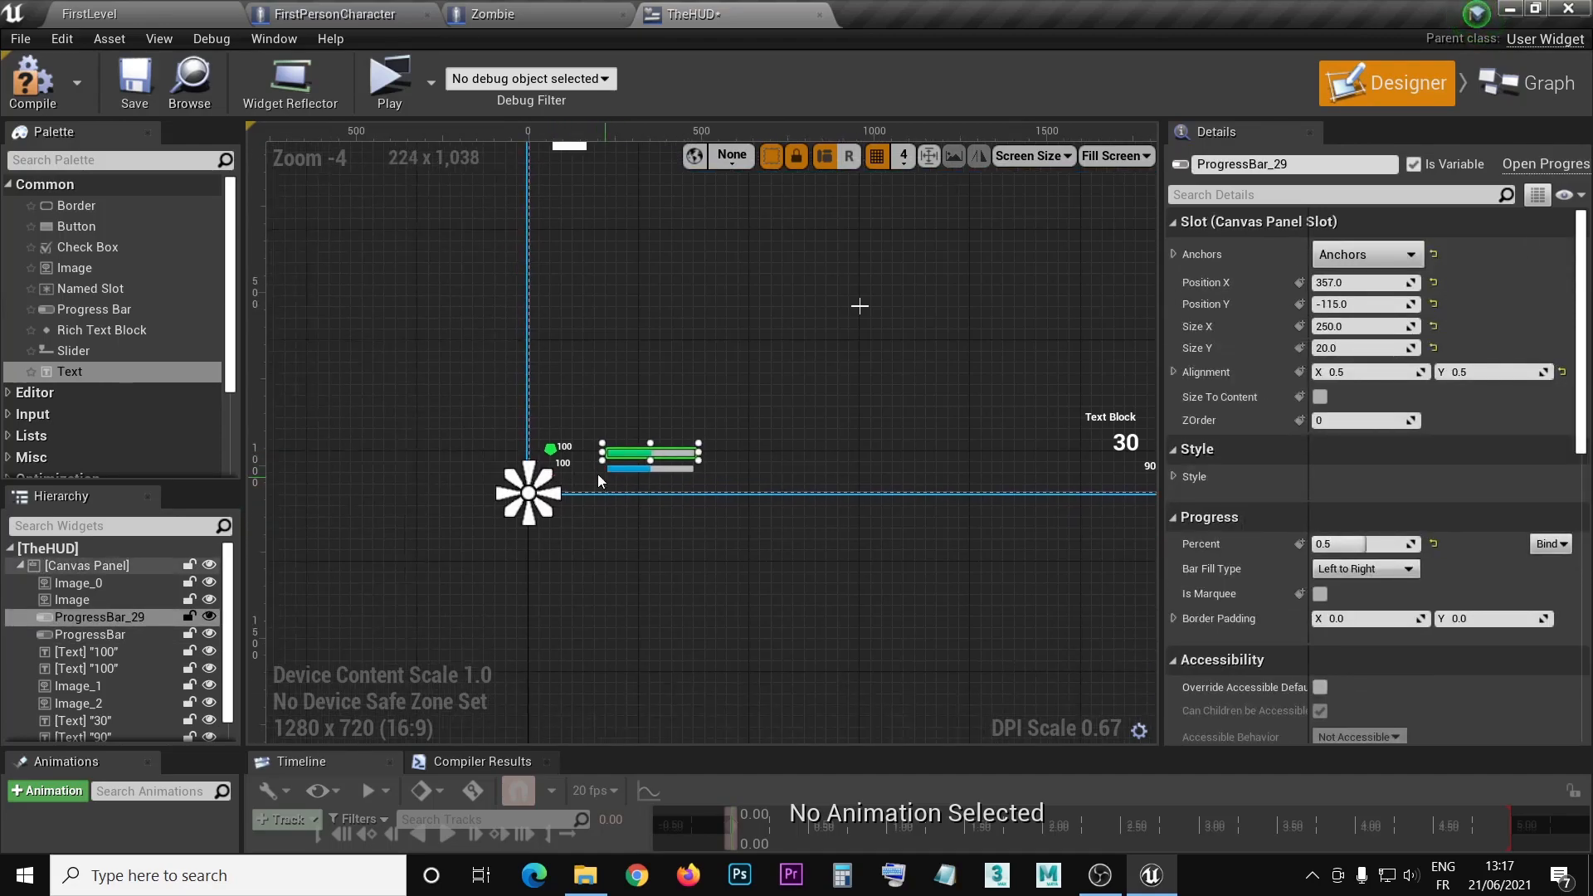
{"action": "scroll", "coordinate": [575, 476], "scroll_direction": "up", "scroll_amount": 2}
{"action": "left_click", "coordinate": [529, 549]}
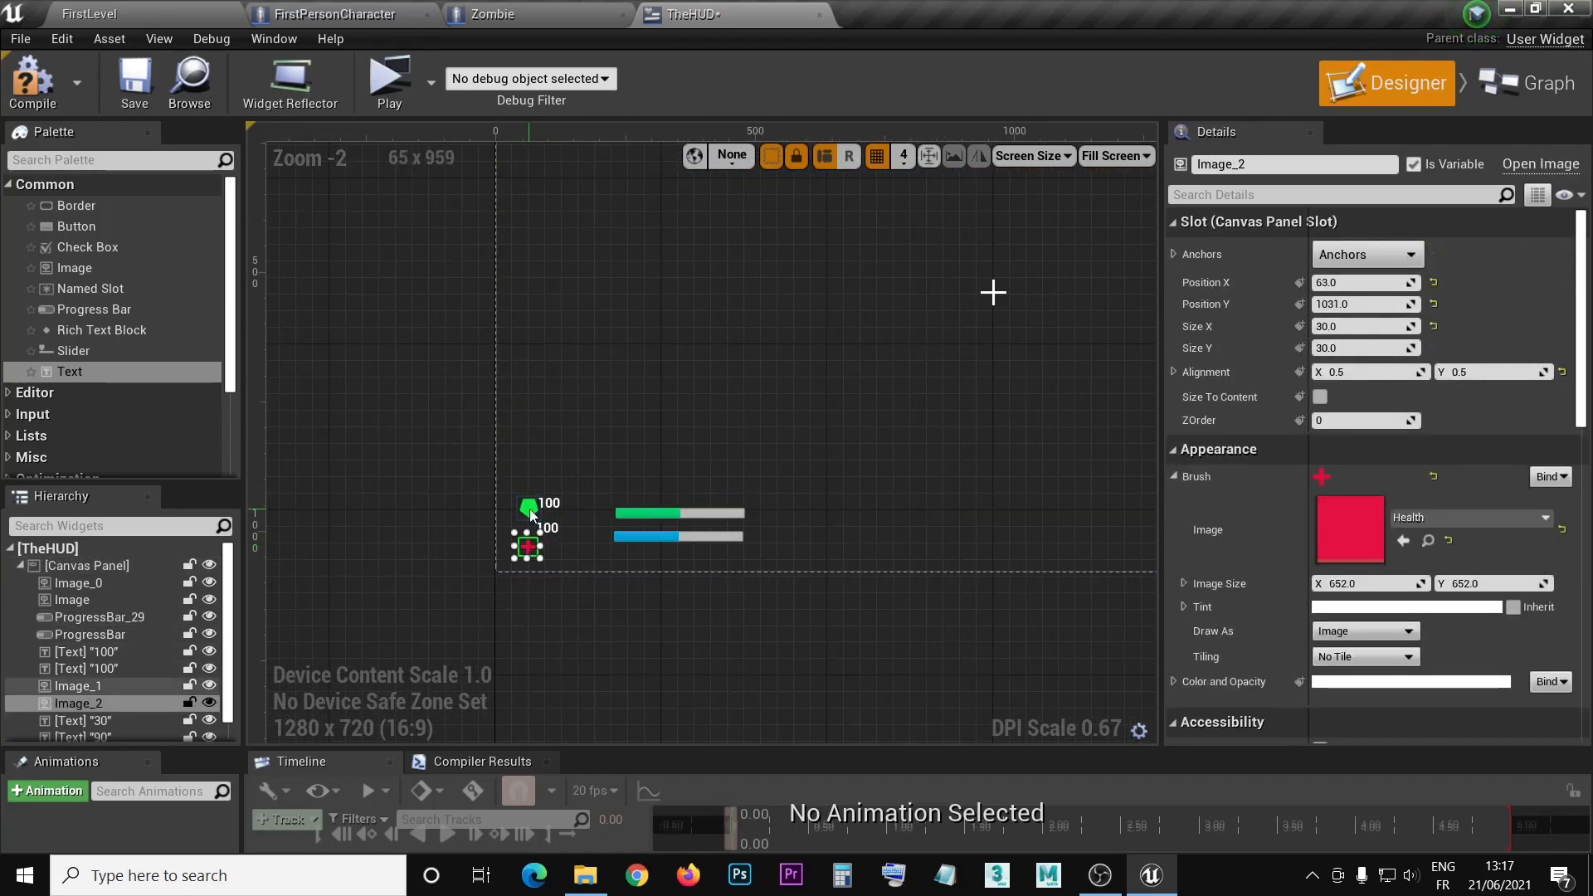
{"action": "left_click", "coordinate": [530, 510], "text": "ctrl"}
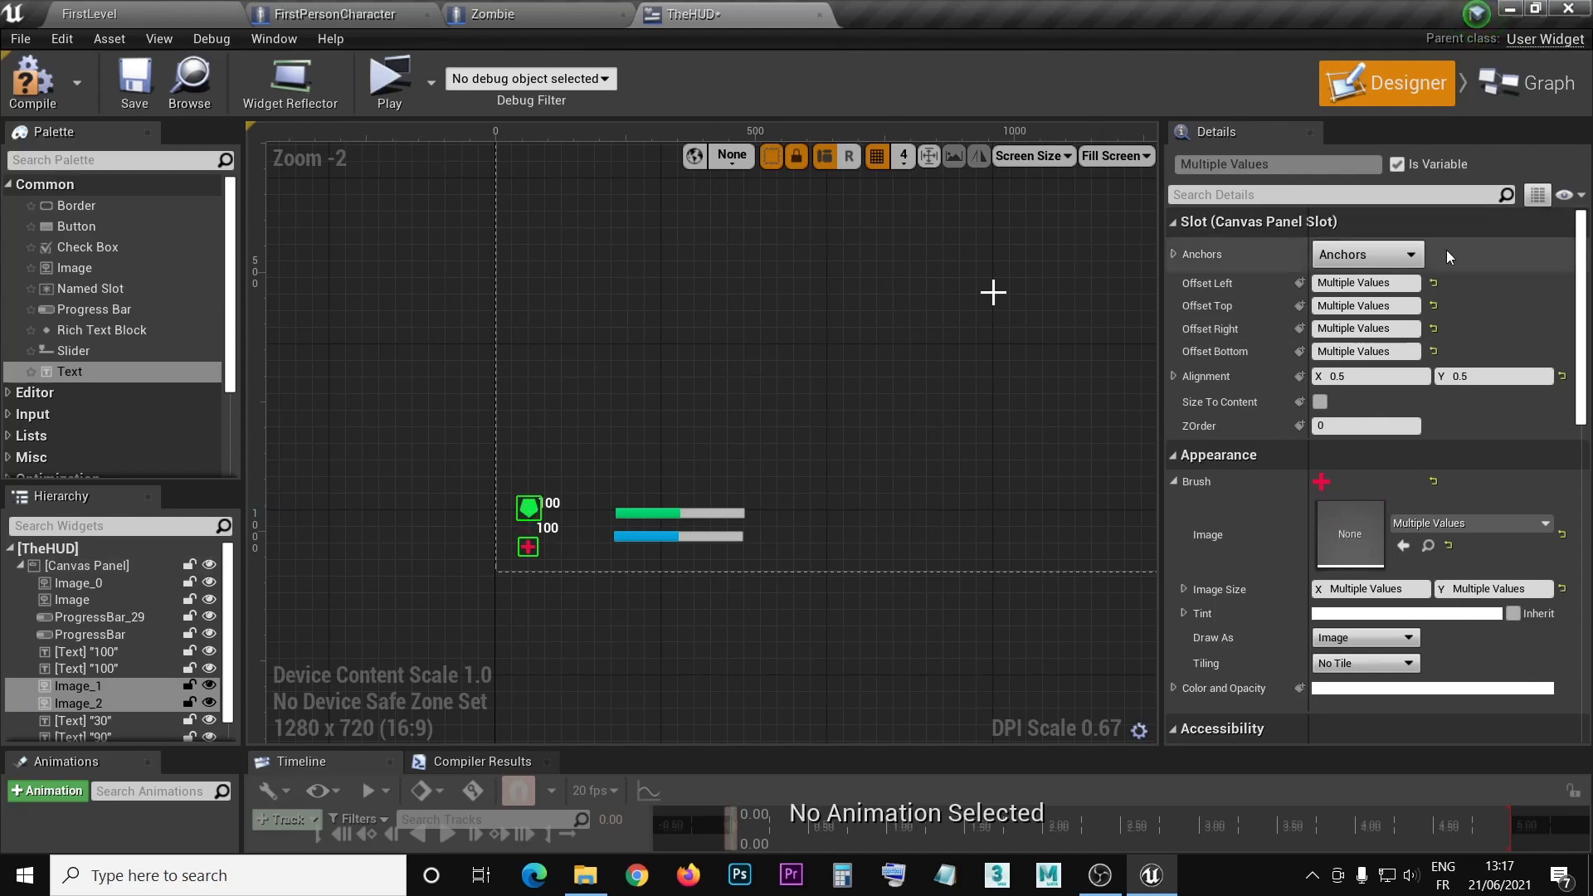
{"action": "left_click", "coordinate": [1377, 255]}
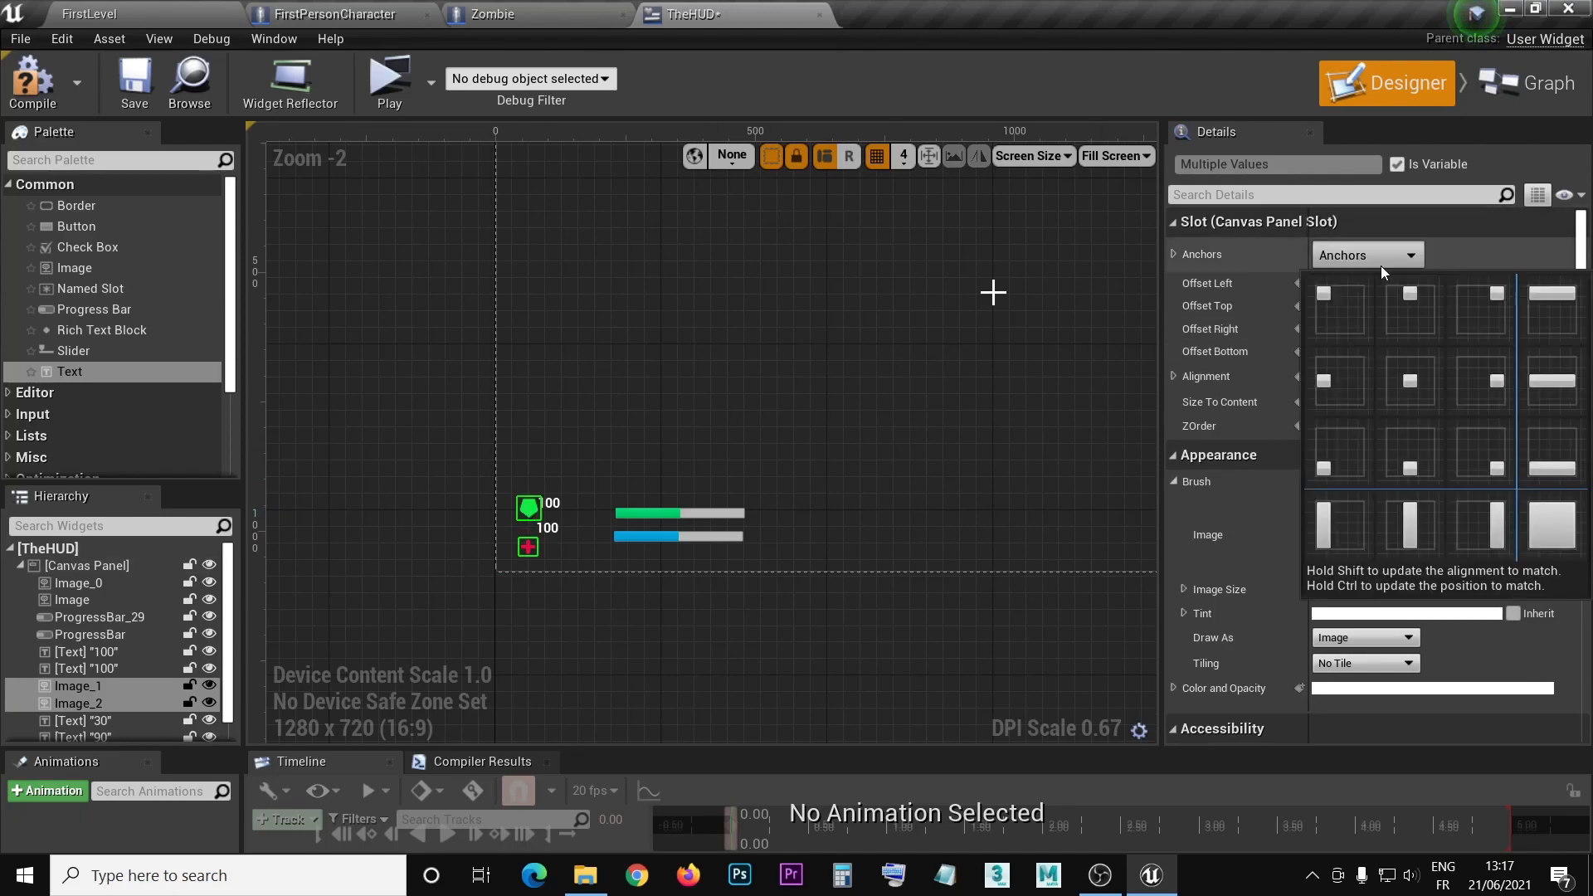
{"action": "left_click", "coordinate": [1342, 465]}
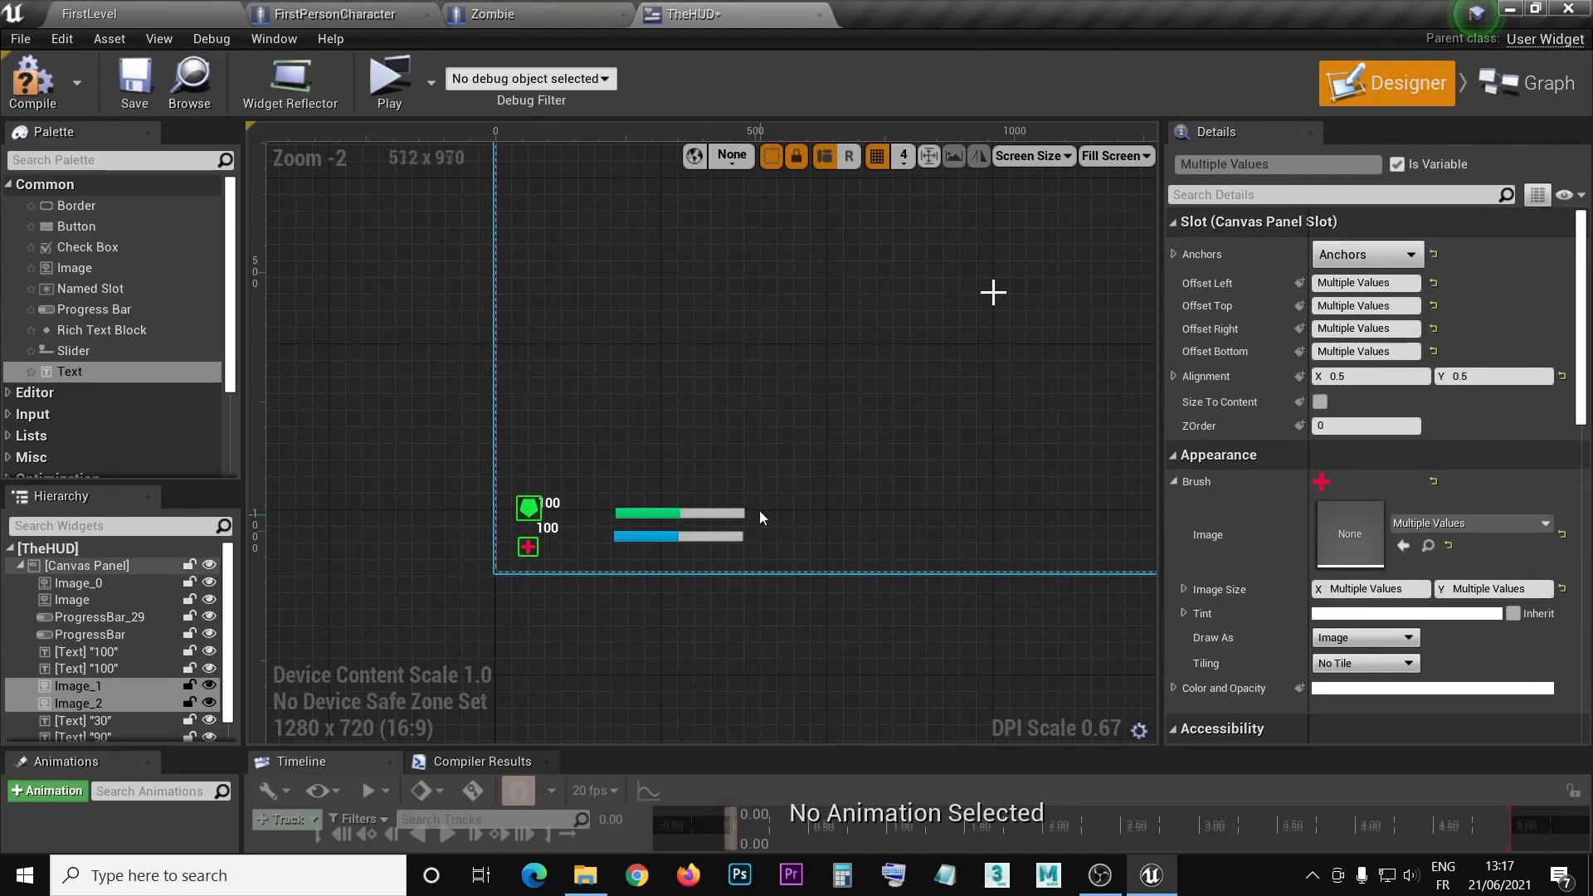
{"action": "left_click", "coordinate": [529, 508]}
{"action": "left_click", "coordinate": [527, 546]}
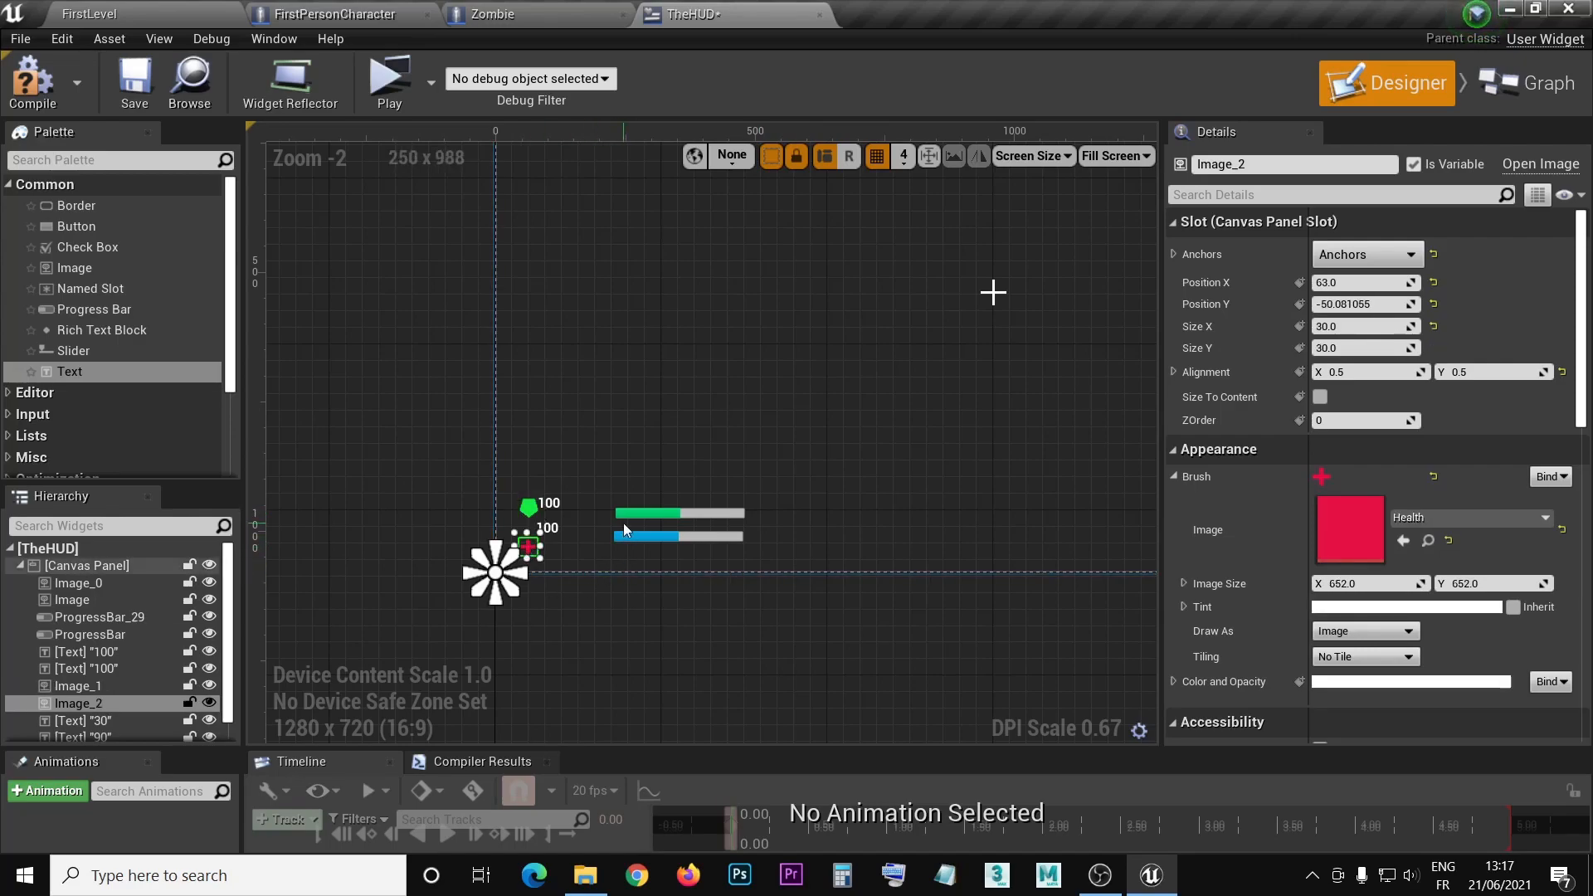
- Set the upper 100 label's Position Y to -115 to line it up with the green progress bar
{"action": "left_click", "coordinate": [549, 503]}
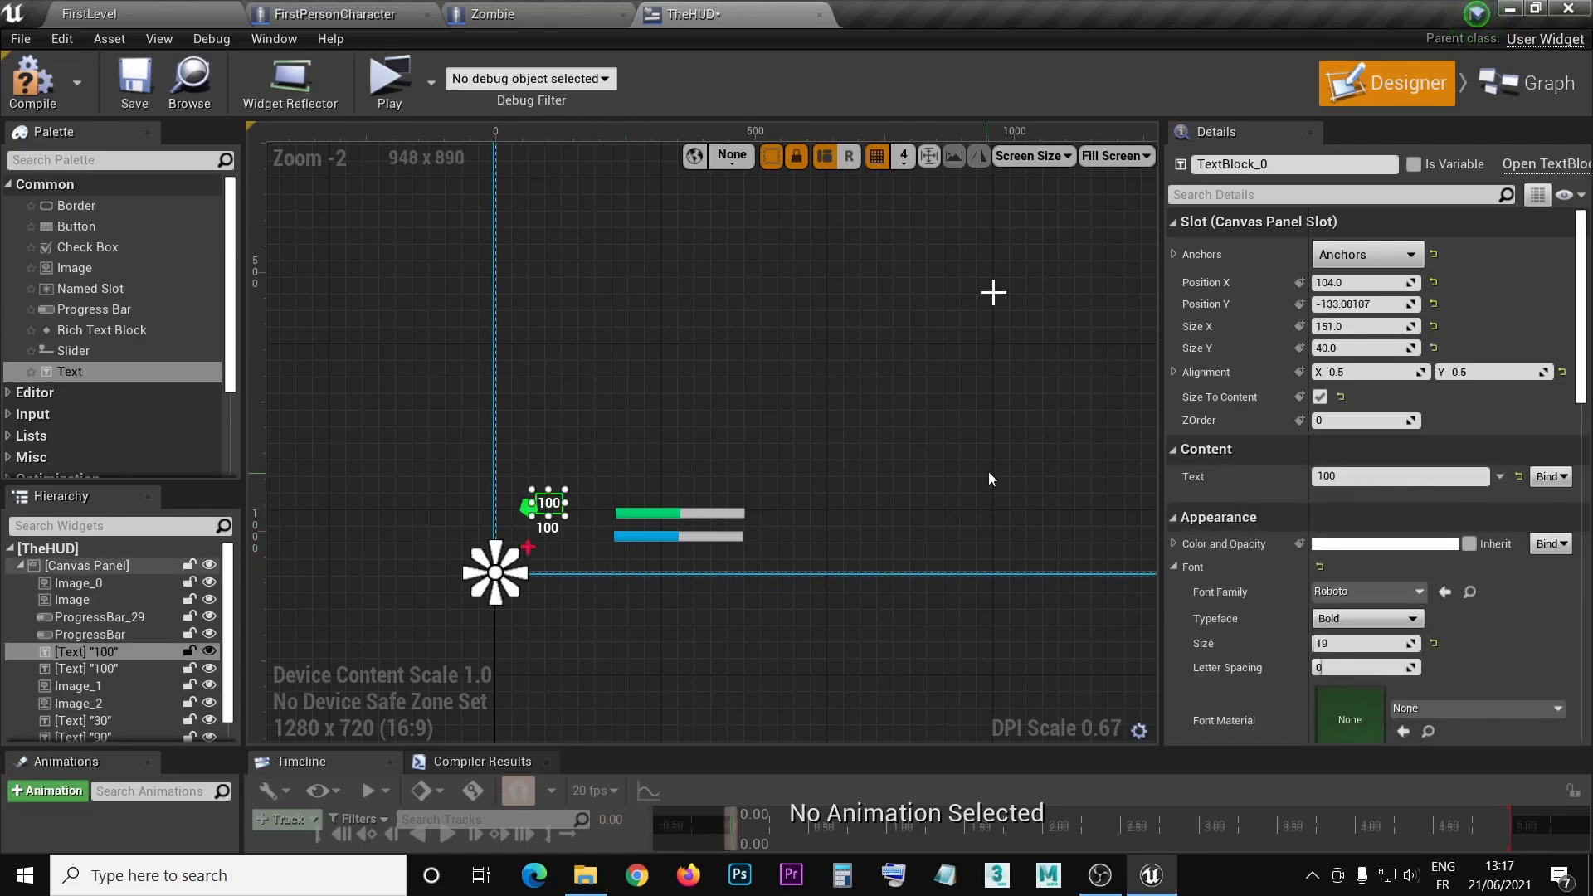
{"action": "left_click", "coordinate": [1350, 305]}
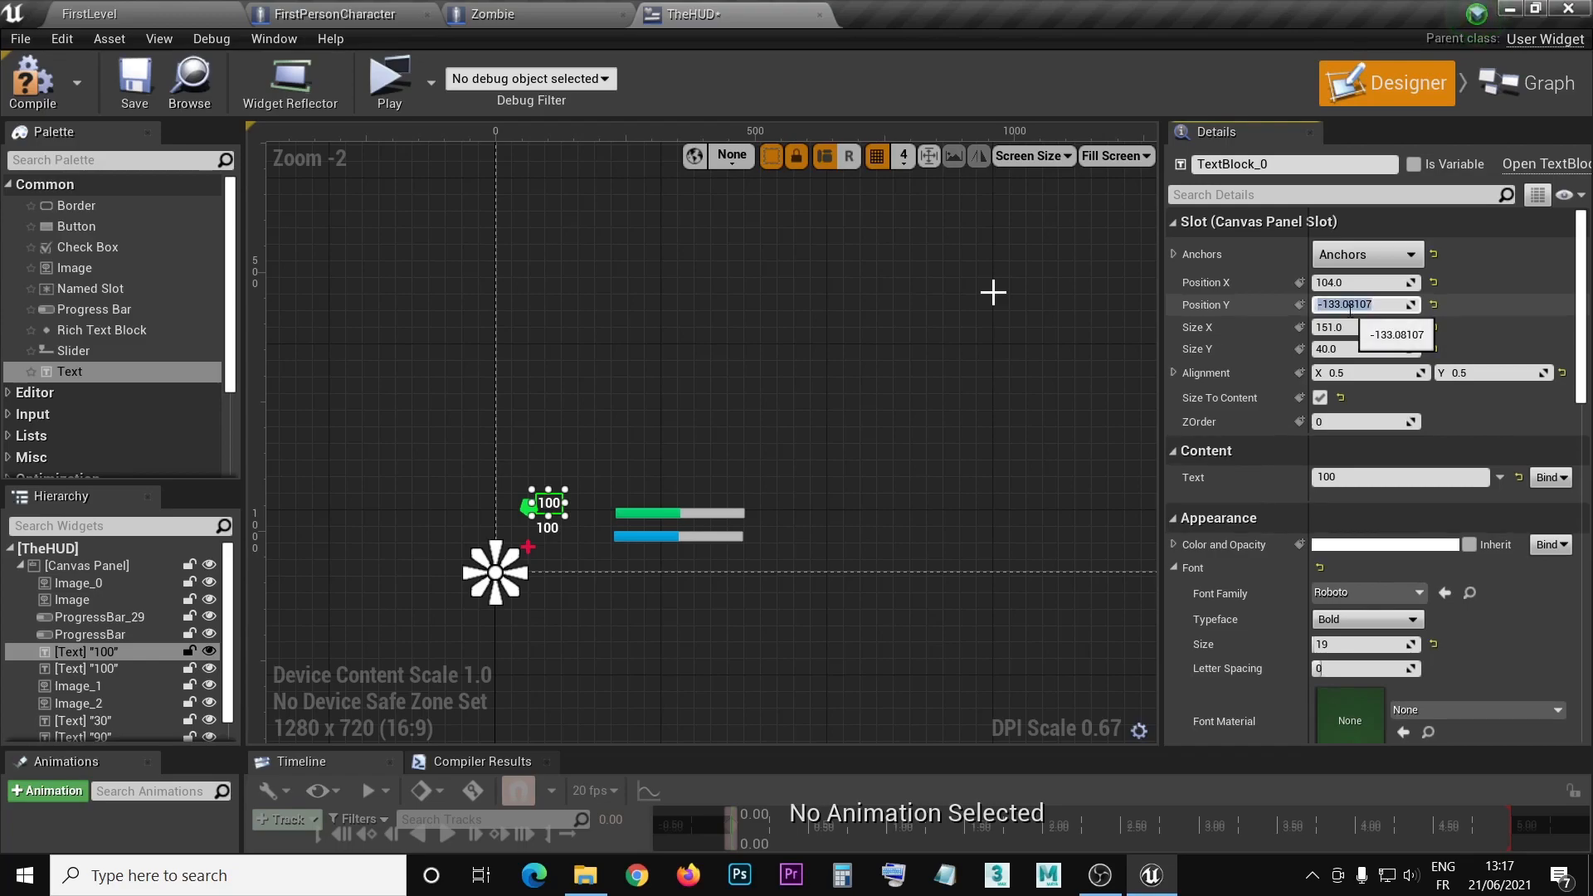
{"action": "type", "text": "-115.0"}
{"action": "key", "text": "Return"}
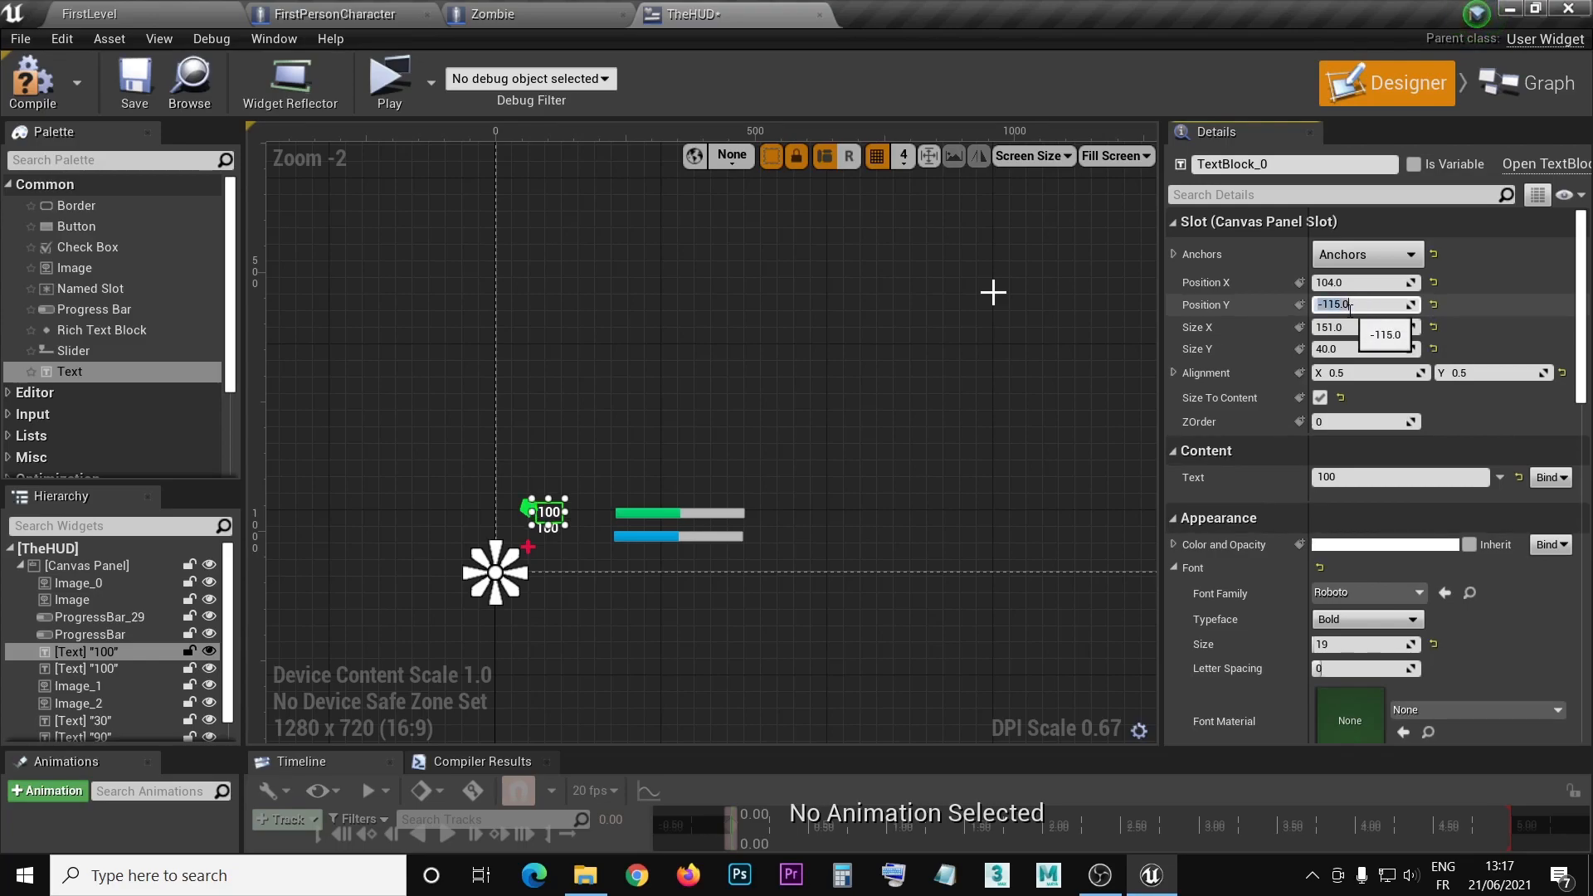
- Match the lower 100 label's vertical position to the blue progress bar by setting its Position Y to -70
{"action": "left_click", "coordinate": [548, 535]}
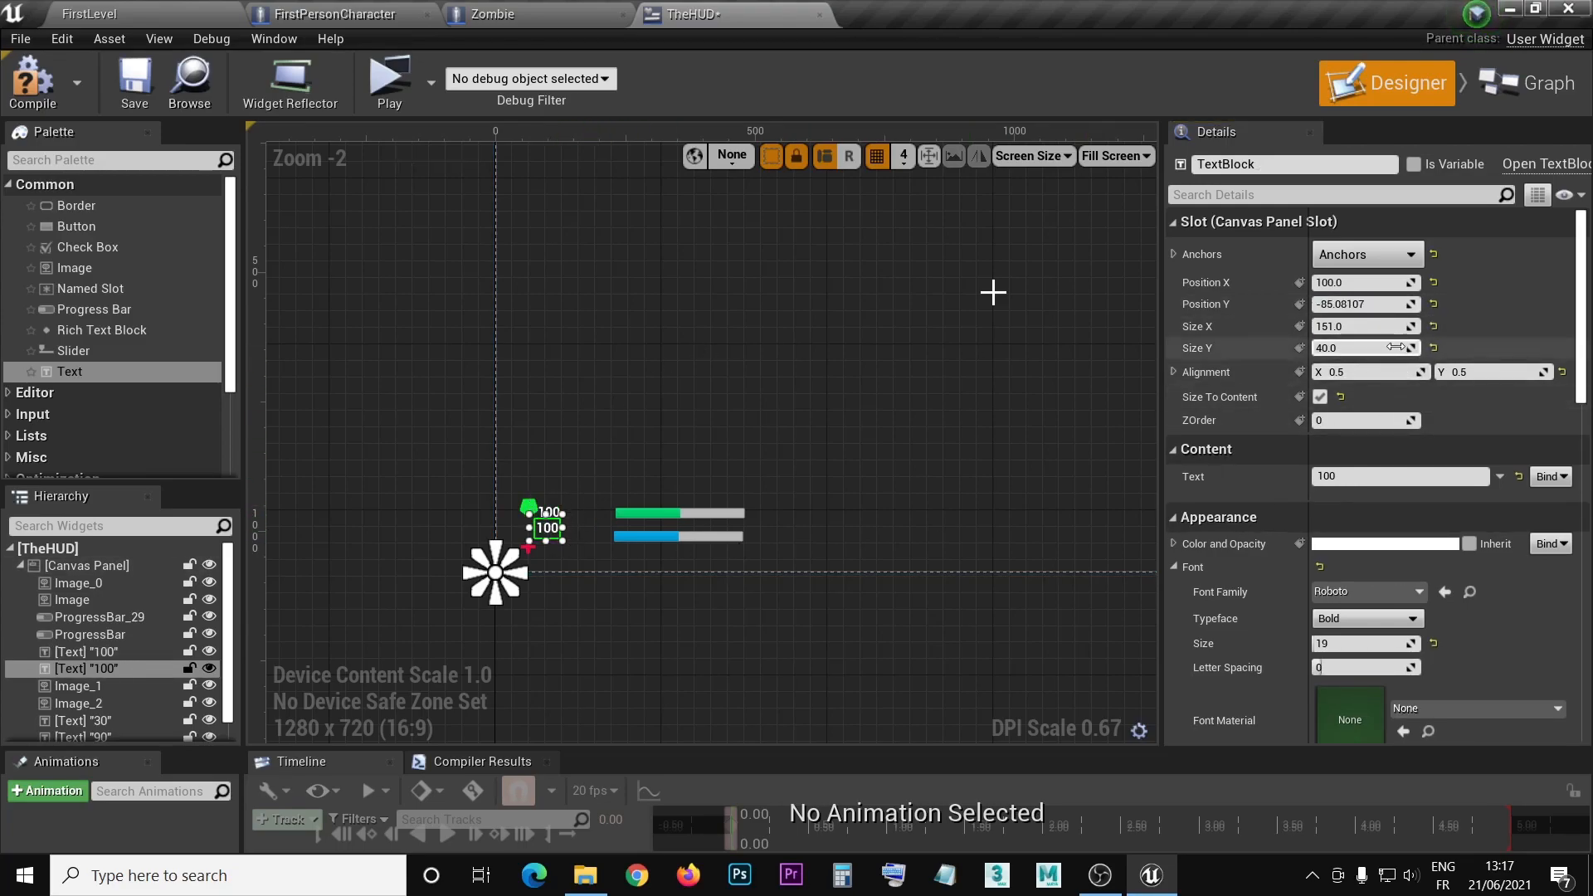
{"action": "left_click", "coordinate": [622, 537]}
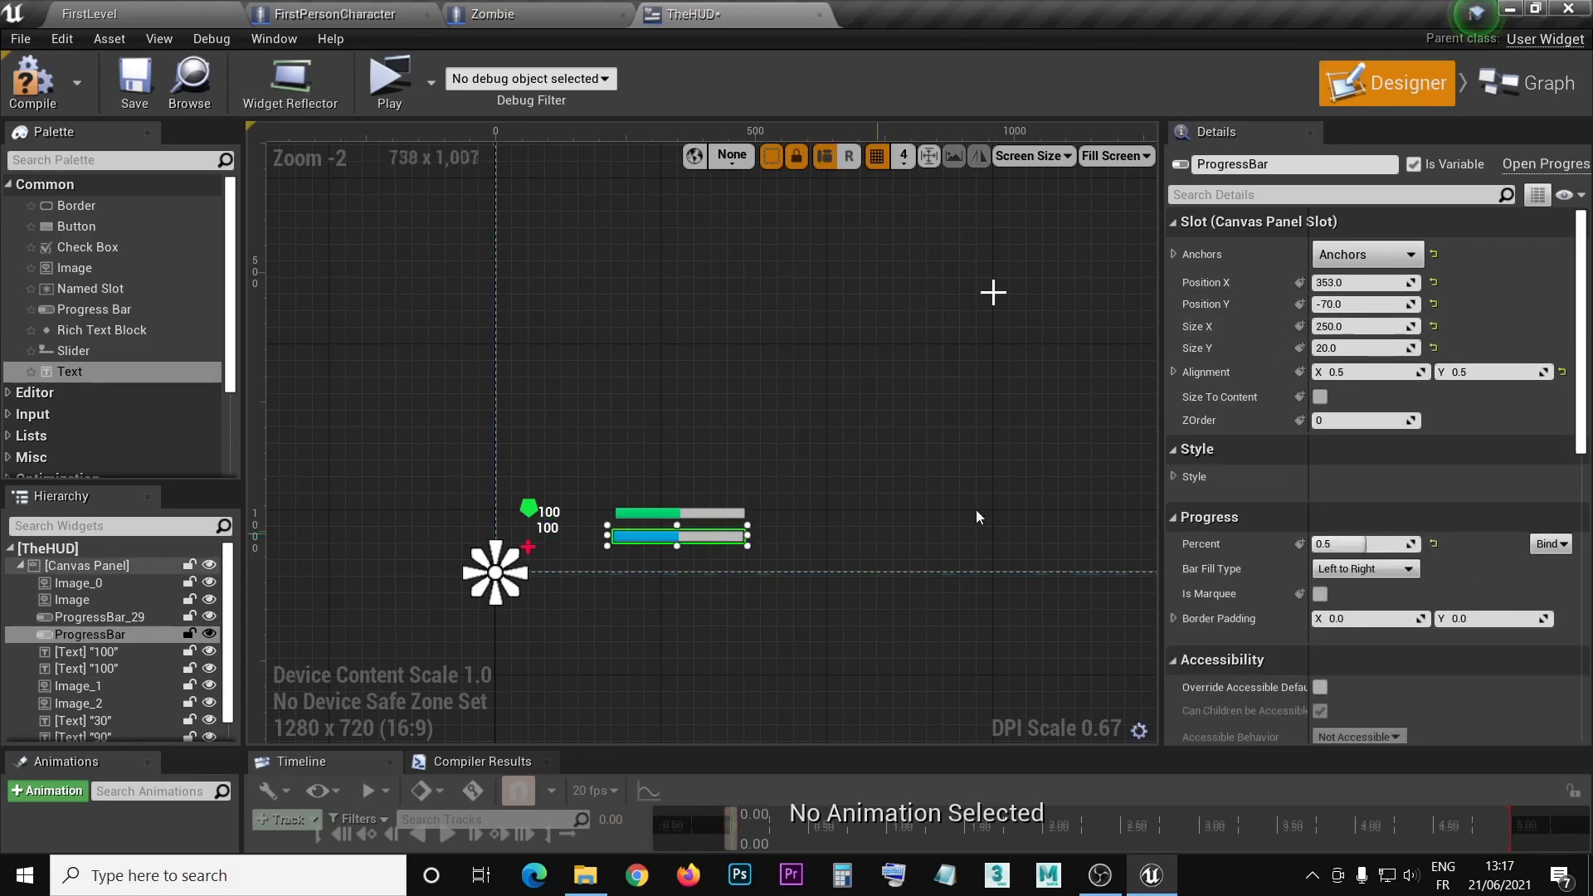
{"action": "left_click", "coordinate": [1341, 305]}
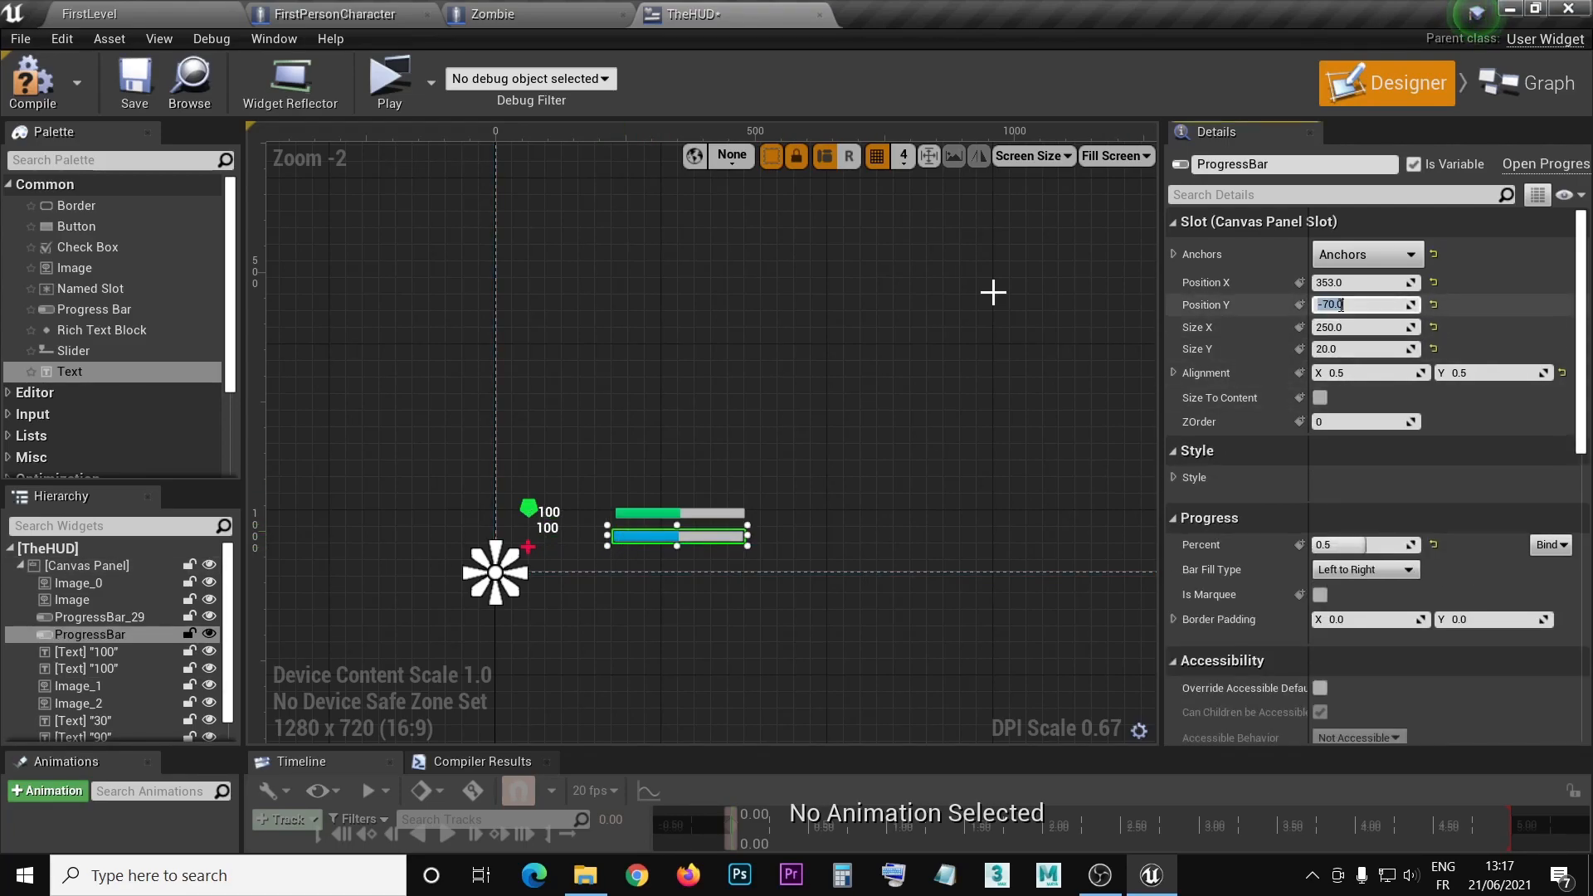
{"action": "left_click", "coordinate": [547, 528]}
{"action": "left_click", "coordinate": [1348, 307]}
{"action": "type", "text": "-70.0"}
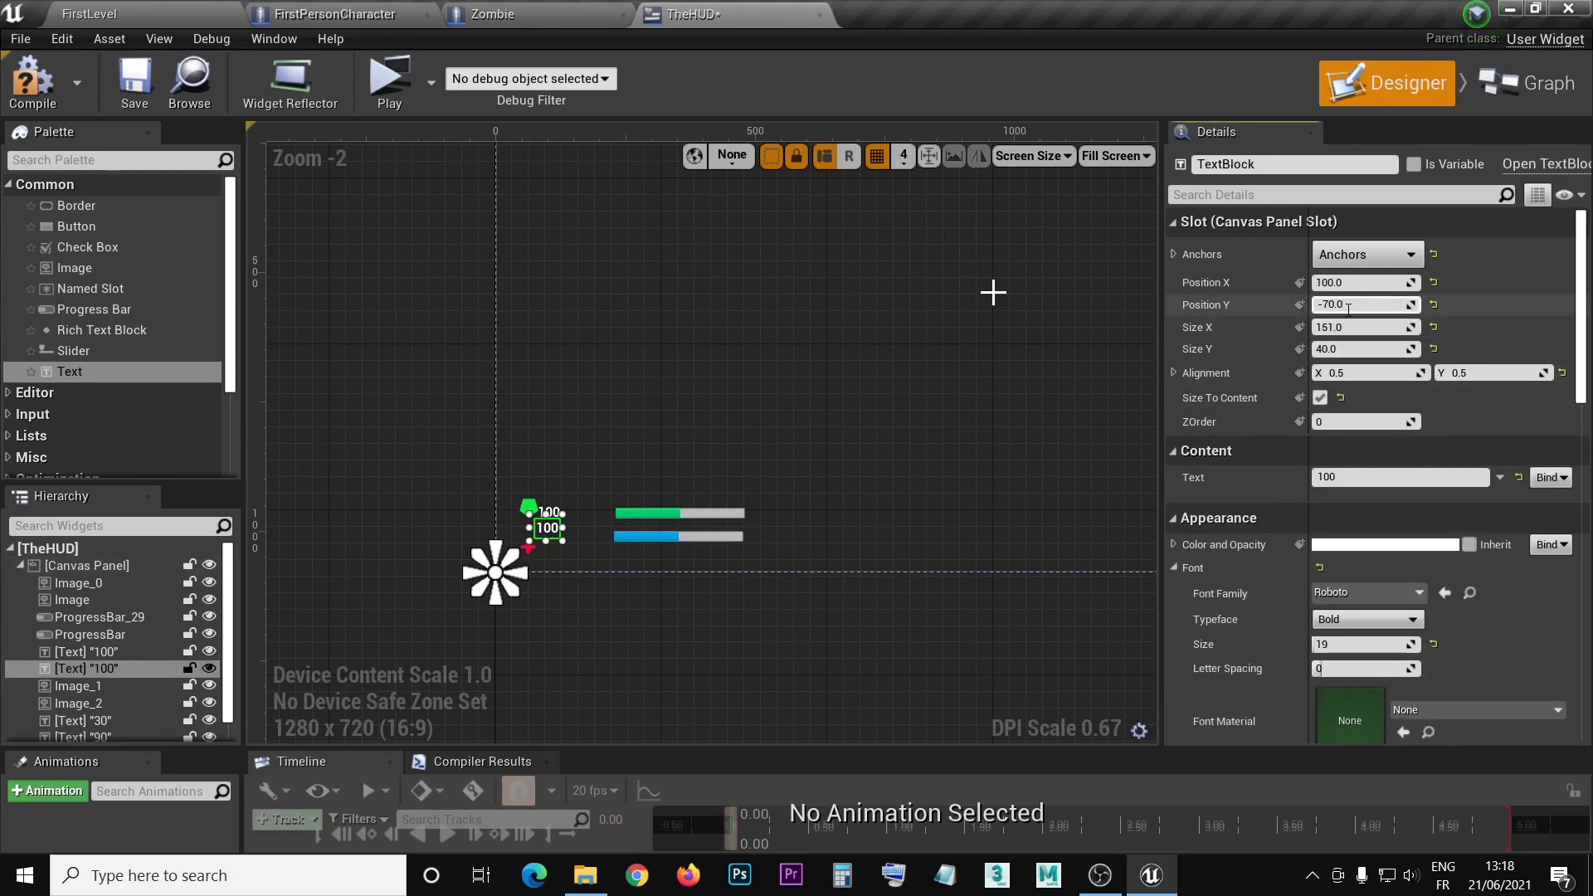
{"action": "key", "text": "Return"}
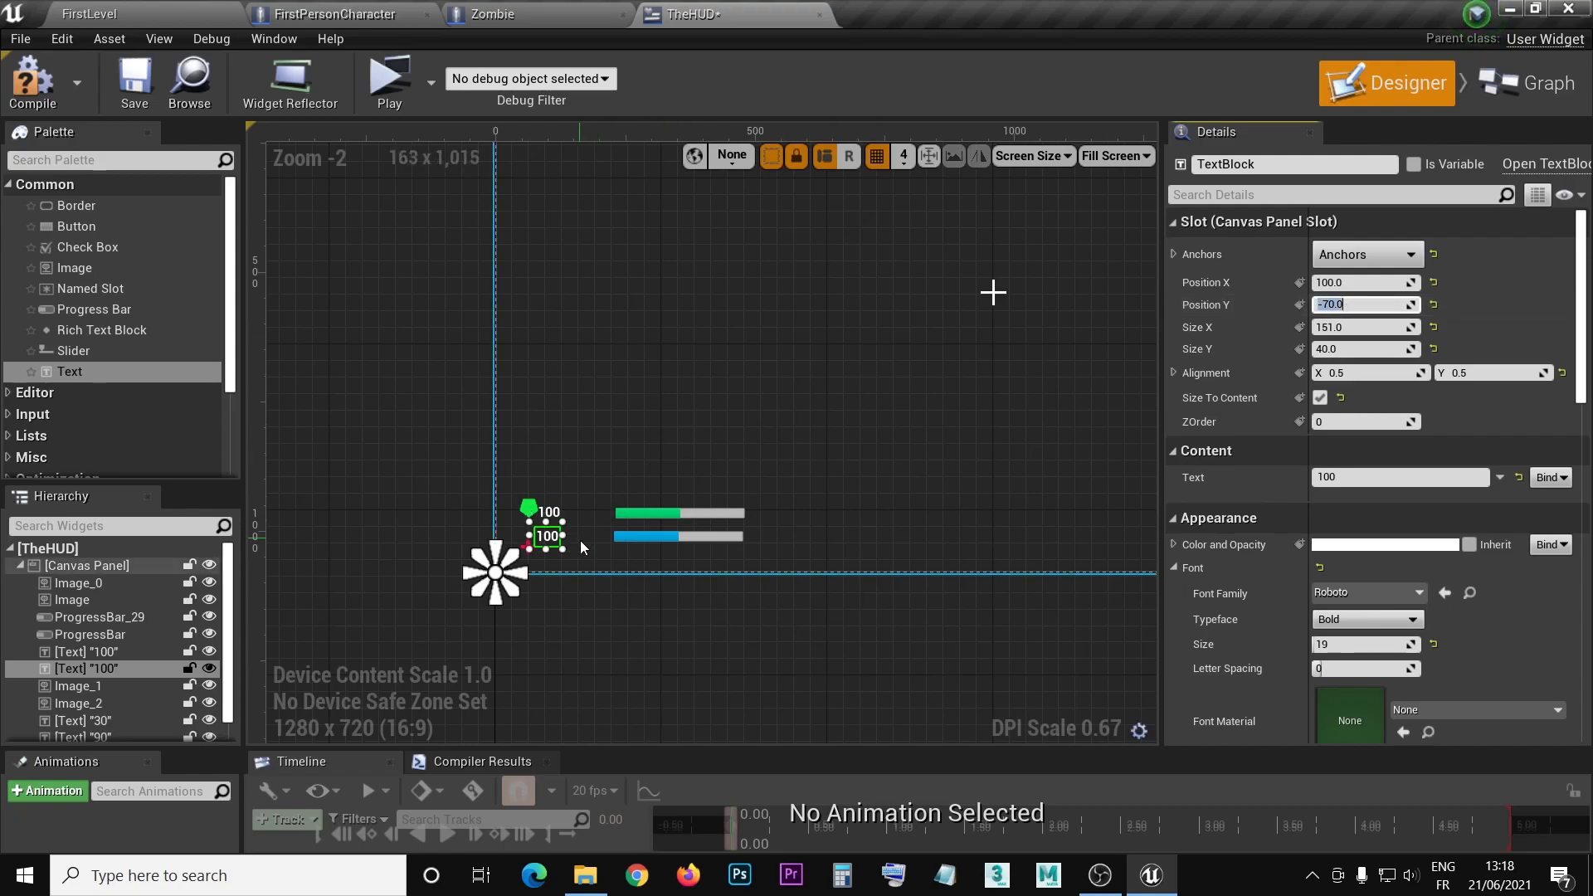
{"action": "scroll", "coordinate": [649, 511], "scroll_direction": "down", "scroll_amount": 2}
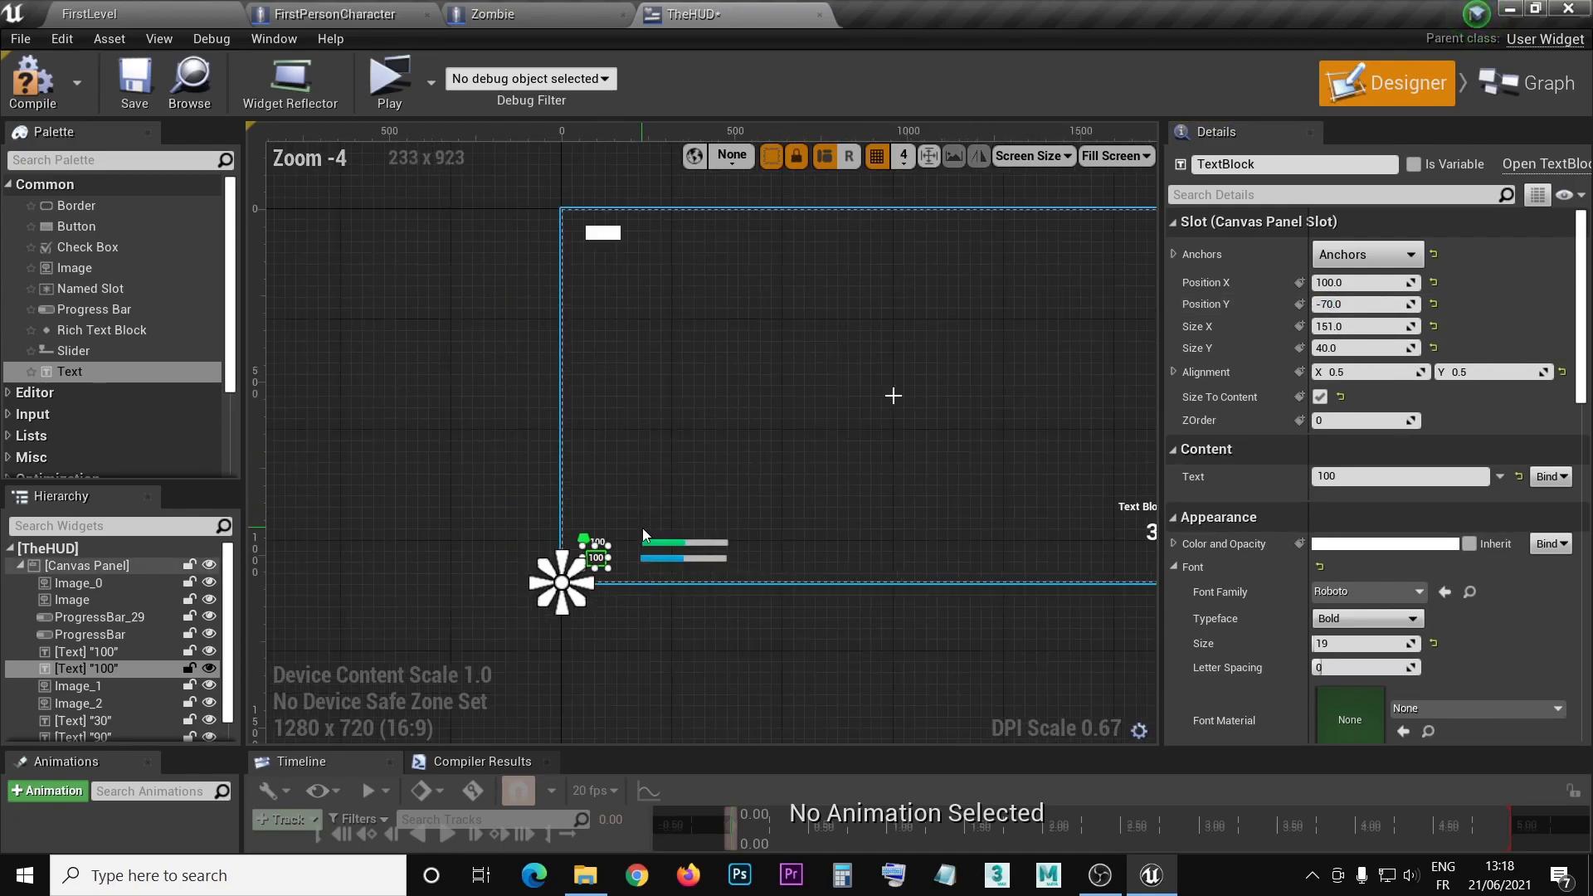
{"action": "scroll", "coordinate": [639, 531], "scroll_direction": "up", "scroll_amount": 1}
{"action": "scroll", "coordinate": [629, 498], "scroll_direction": "up", "scroll_amount": 1}
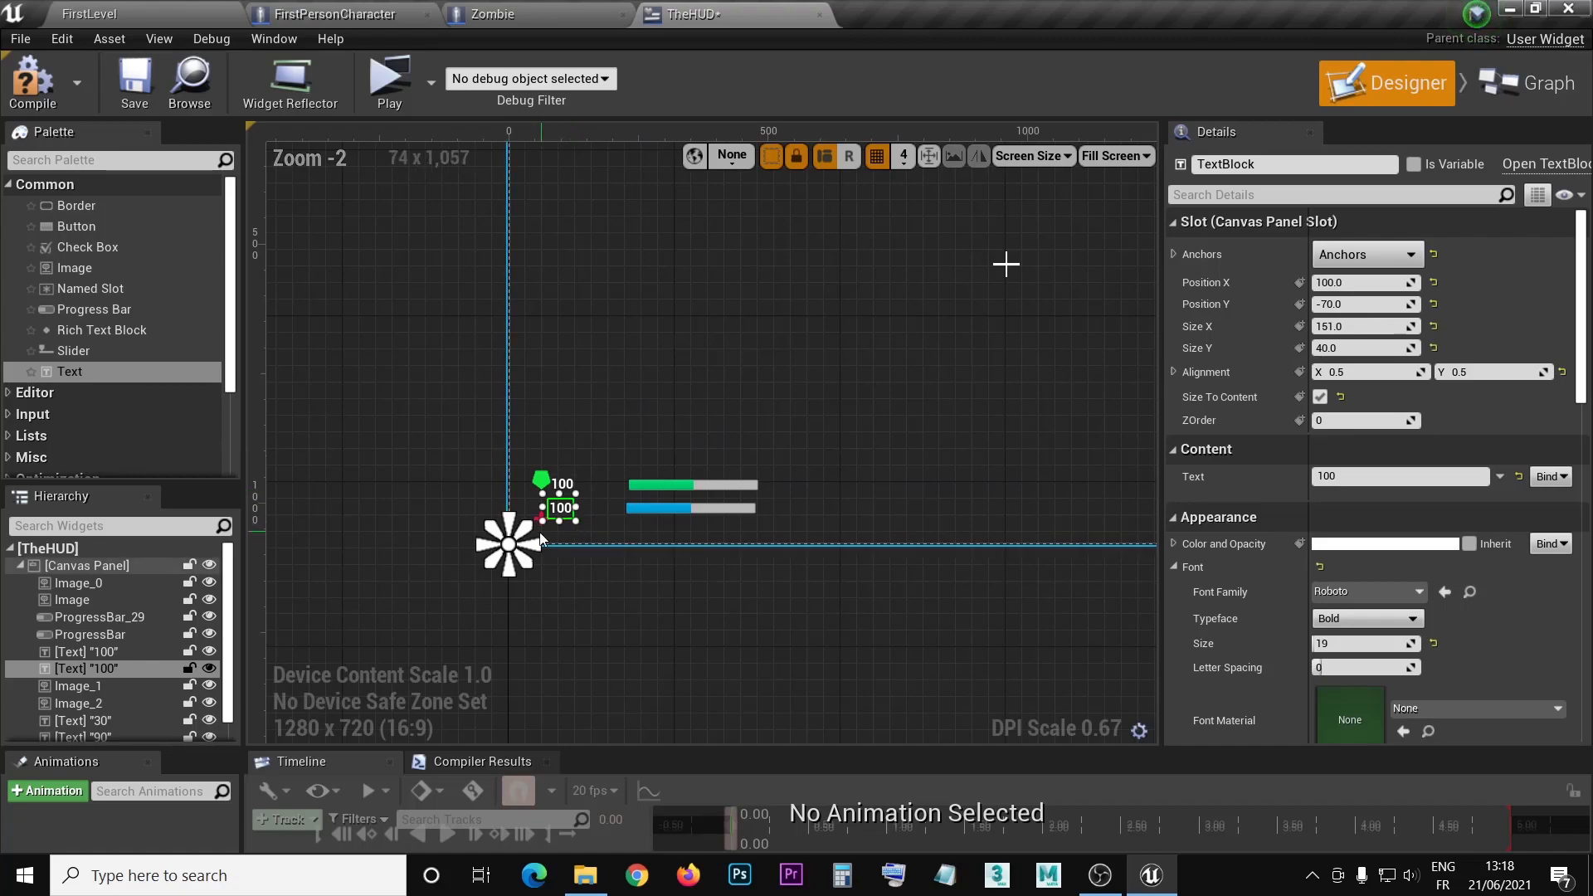
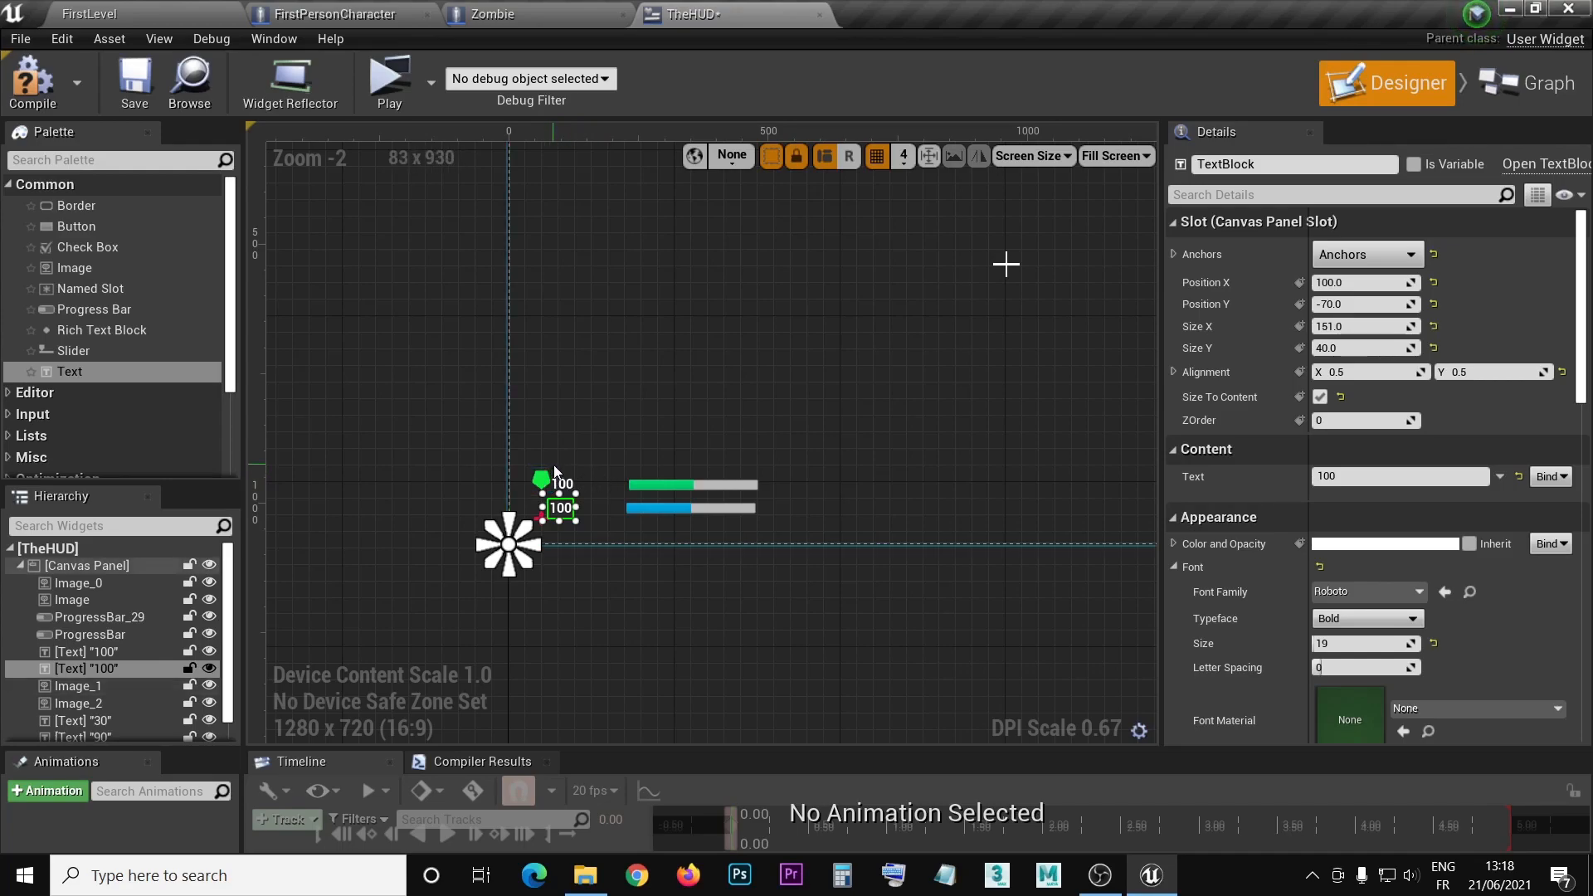
- Set the red health icon's Position Y to -70, the same as the blue progress bar
{"action": "left_click", "coordinate": [539, 522]}
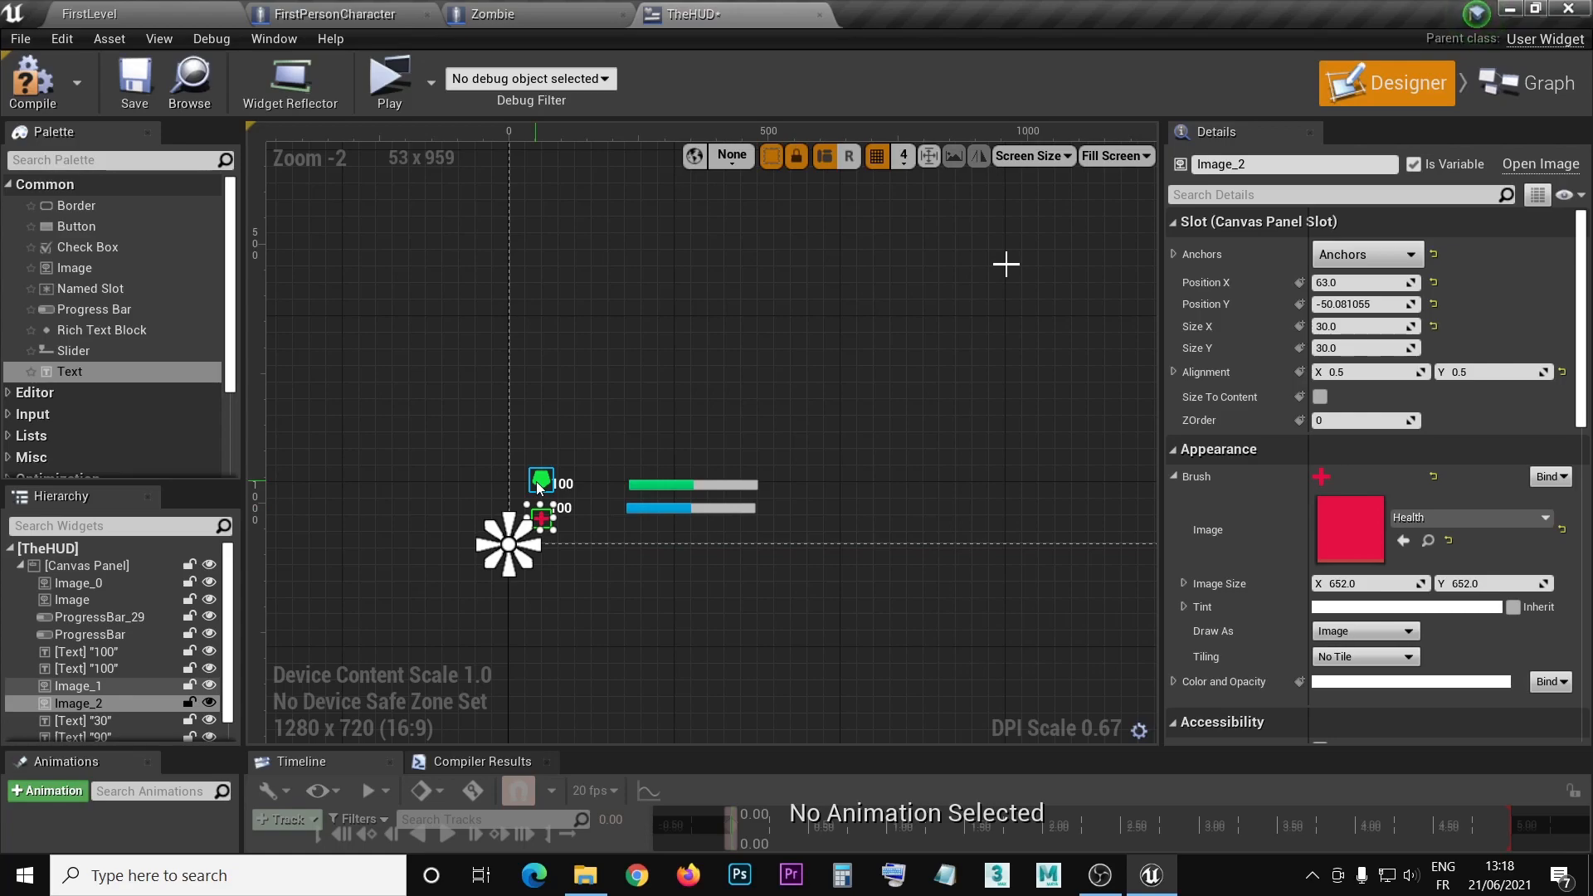
{"action": "left_click", "coordinate": [687, 510]}
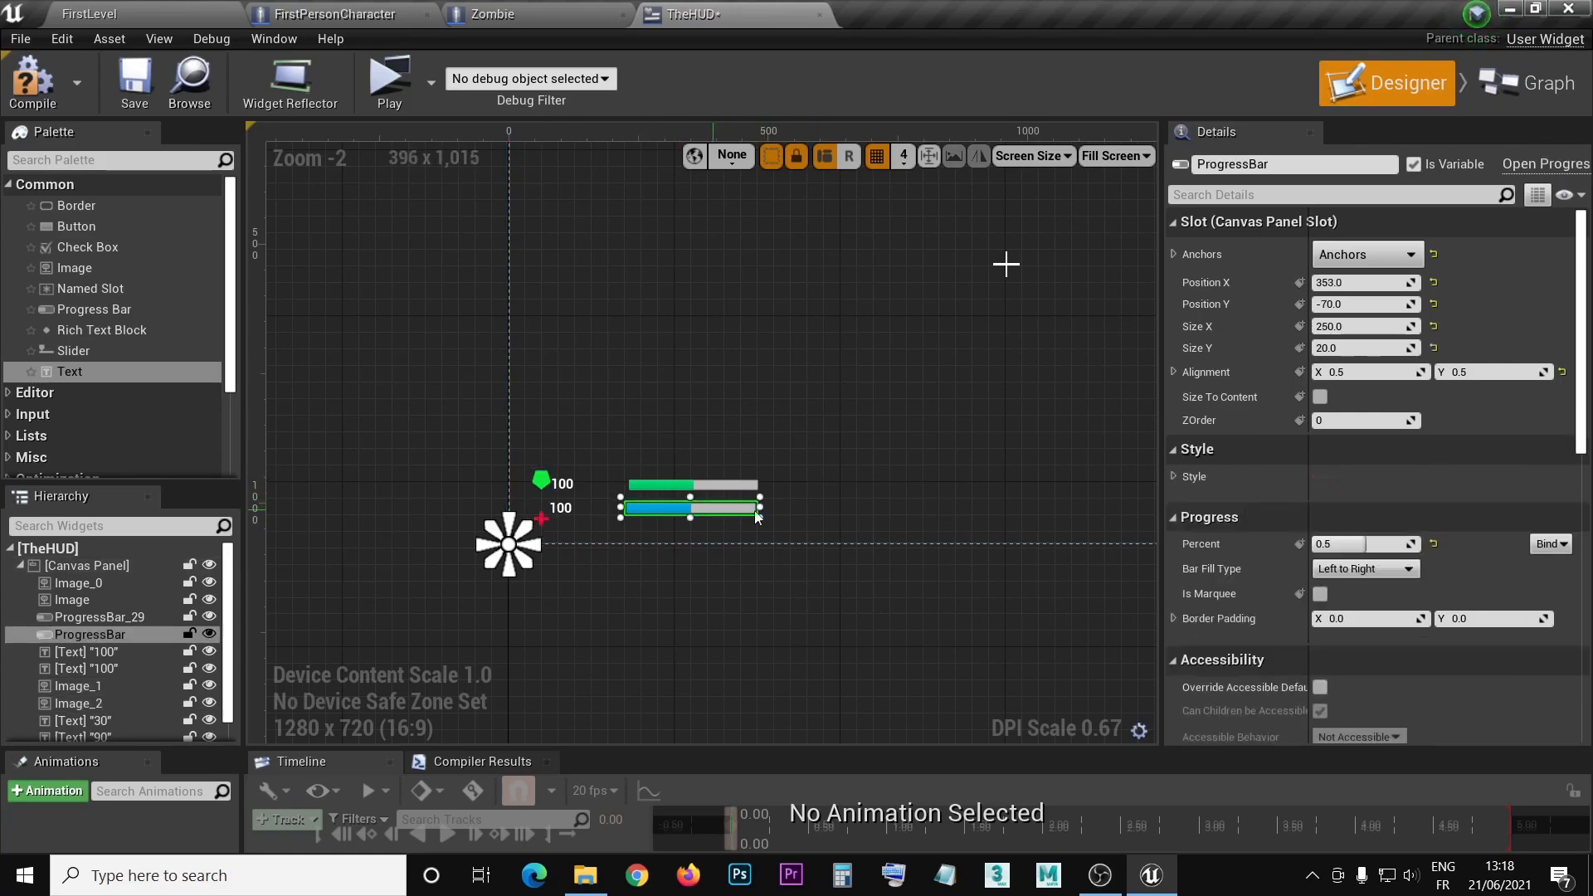
{"action": "left_click", "coordinate": [1355, 305]}
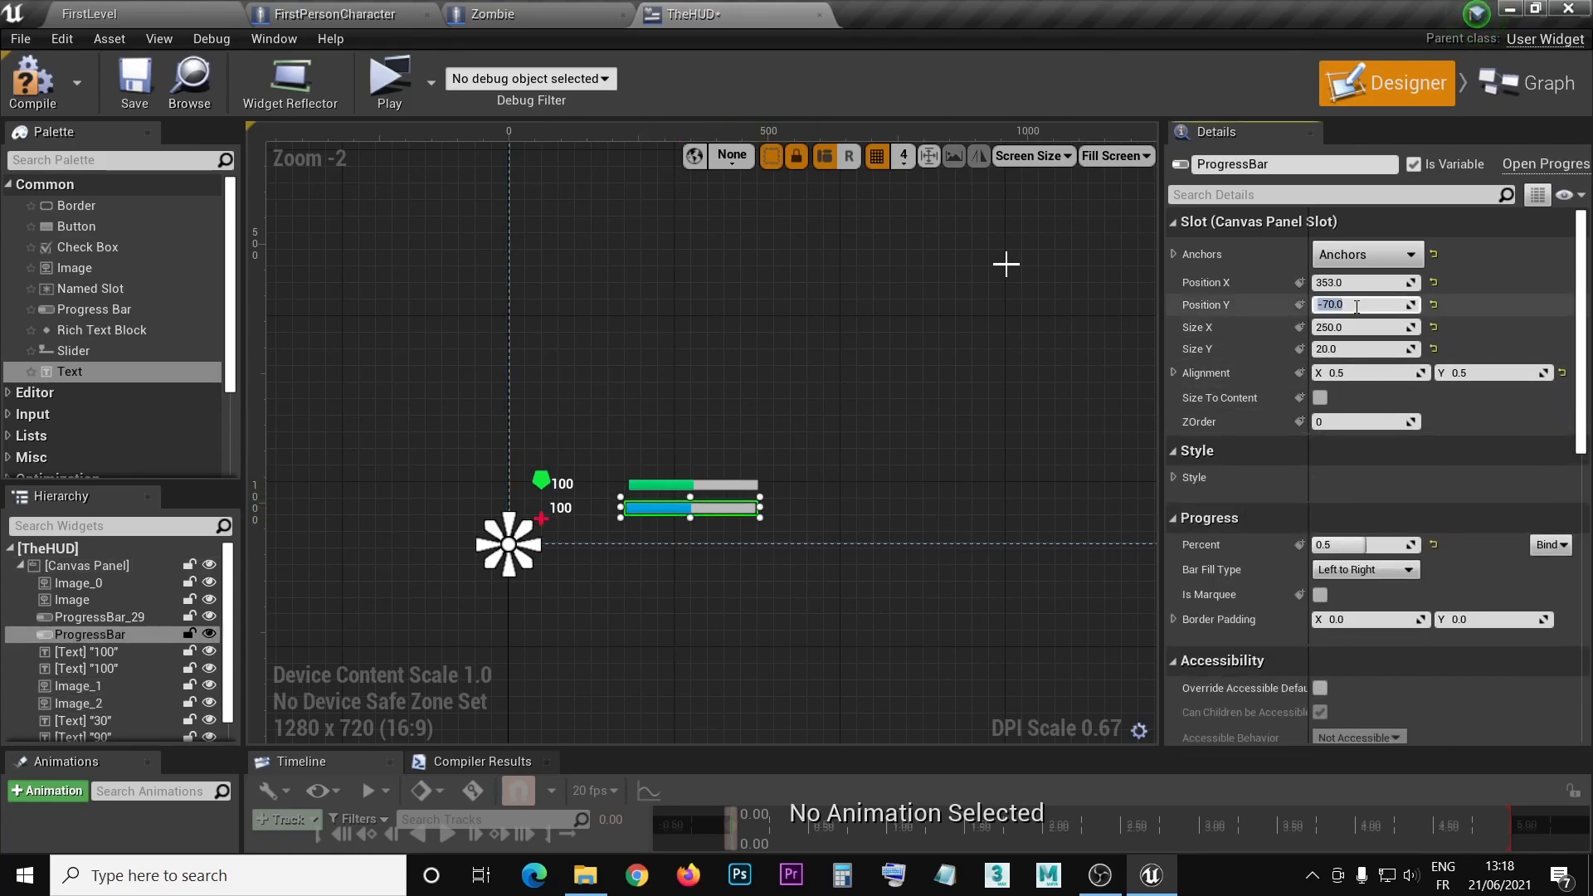
{"action": "left_click", "coordinate": [541, 518]}
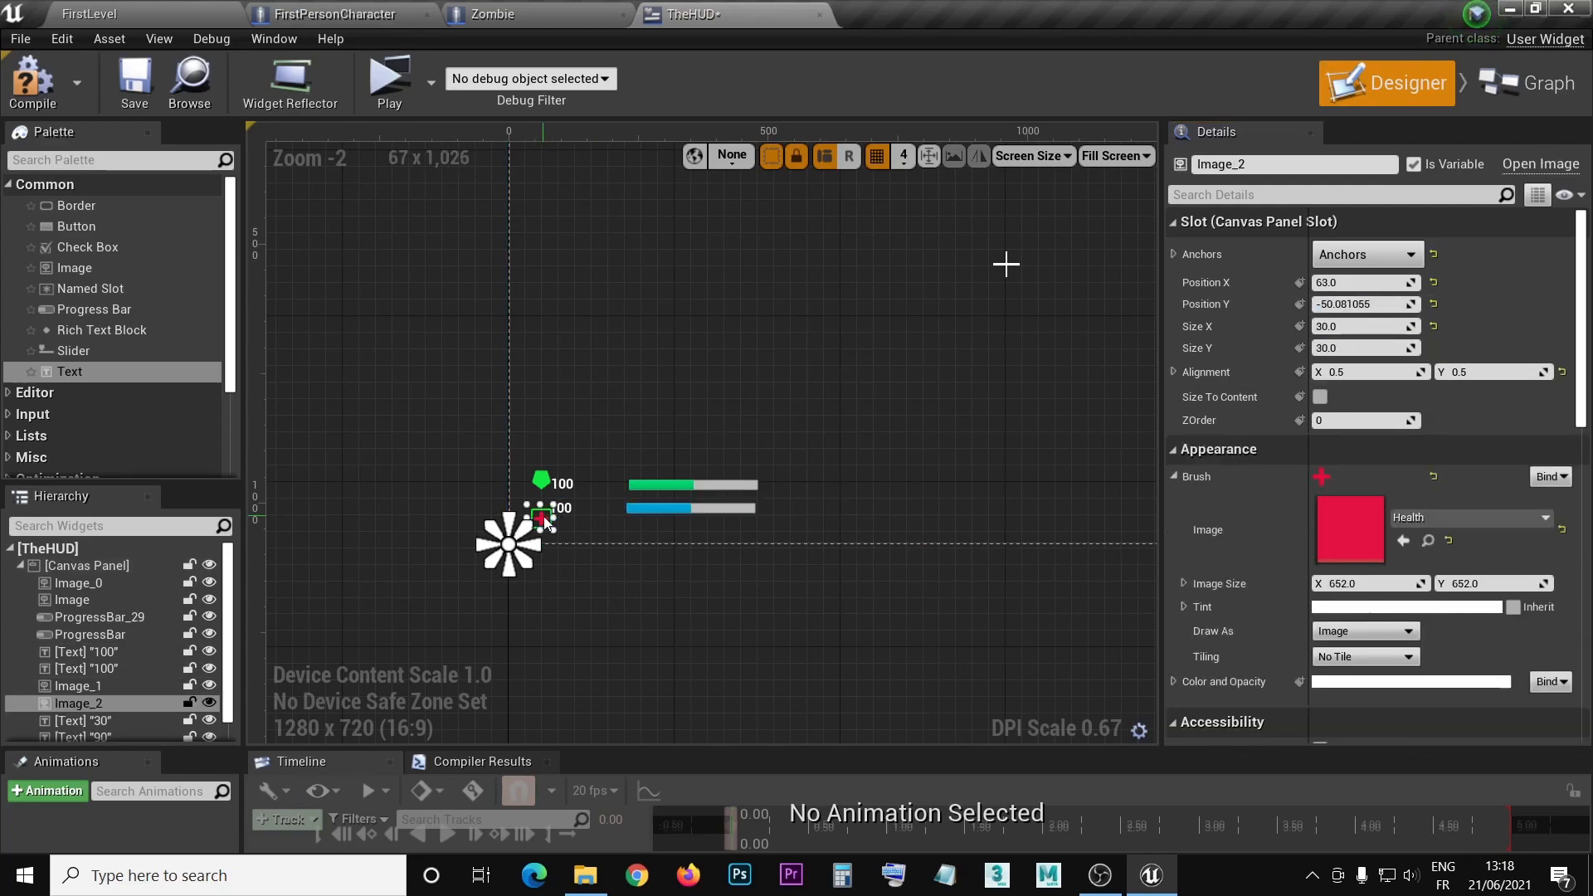
{"action": "left_click", "coordinate": [1357, 304]}
{"action": "type", "text": "-70.0"}
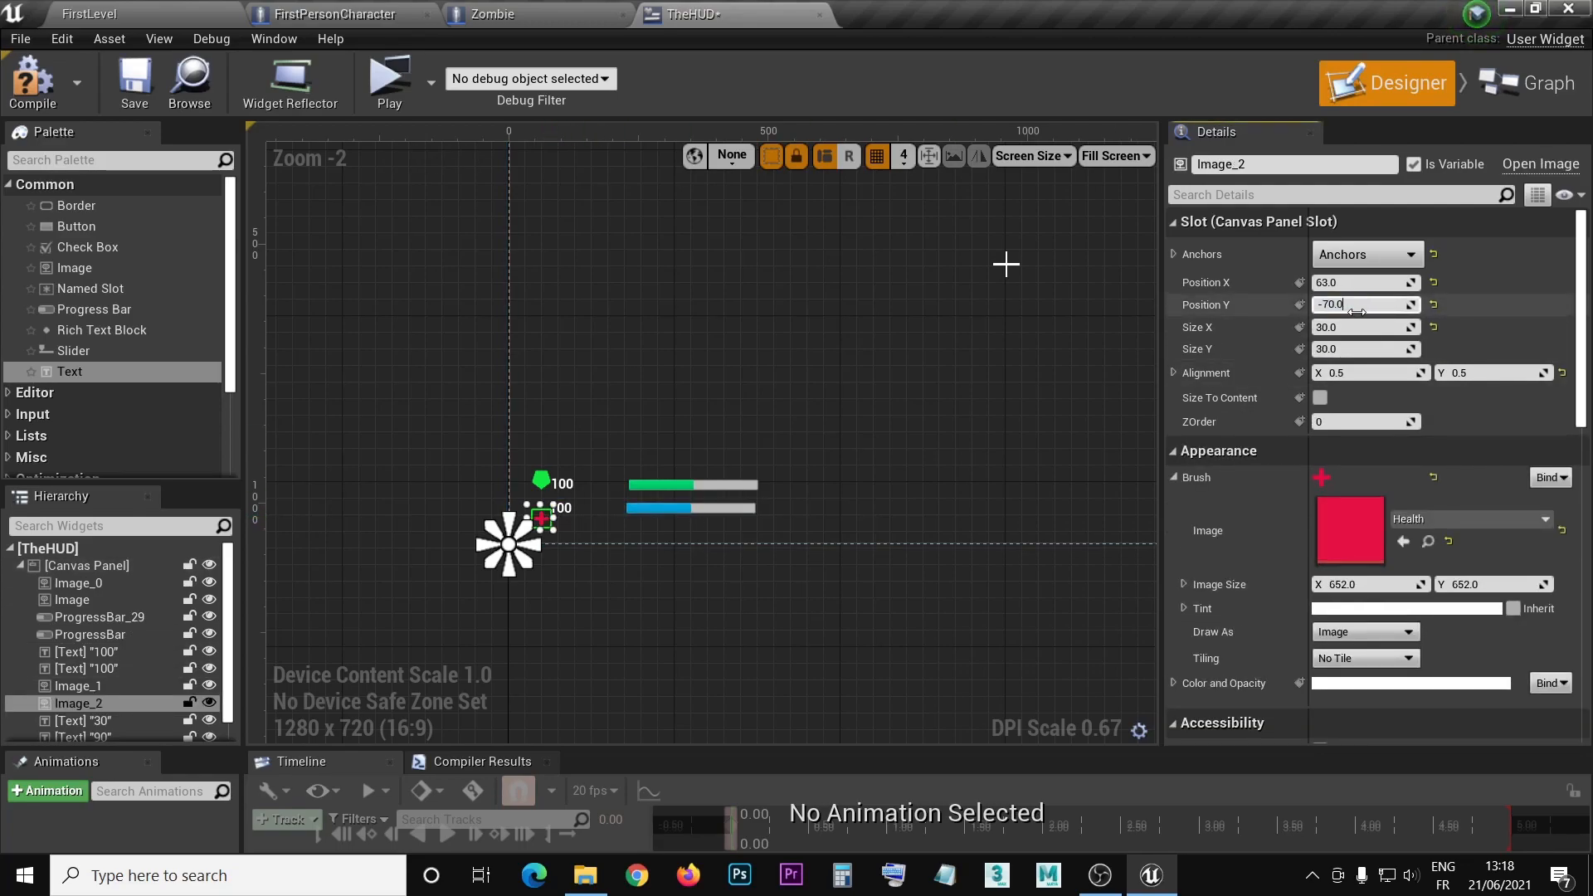
{"action": "key", "text": "Return"}
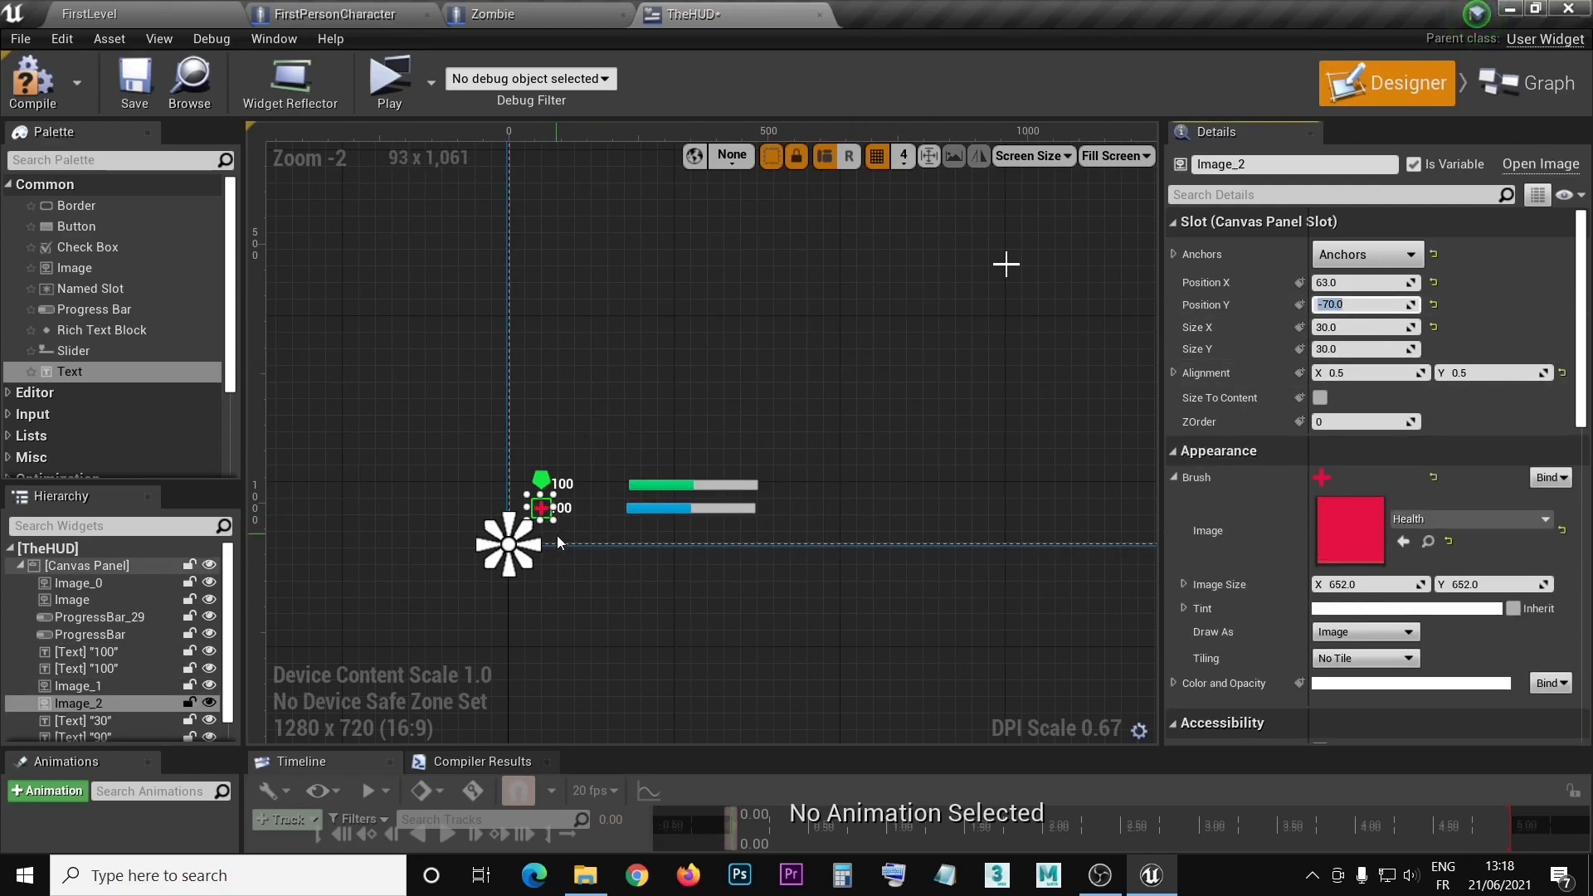
- Copy the green progress bar's Position Y of -115 to the green armor icon
{"action": "left_click", "coordinate": [699, 476]}
{"action": "left_click", "coordinate": [692, 485]}
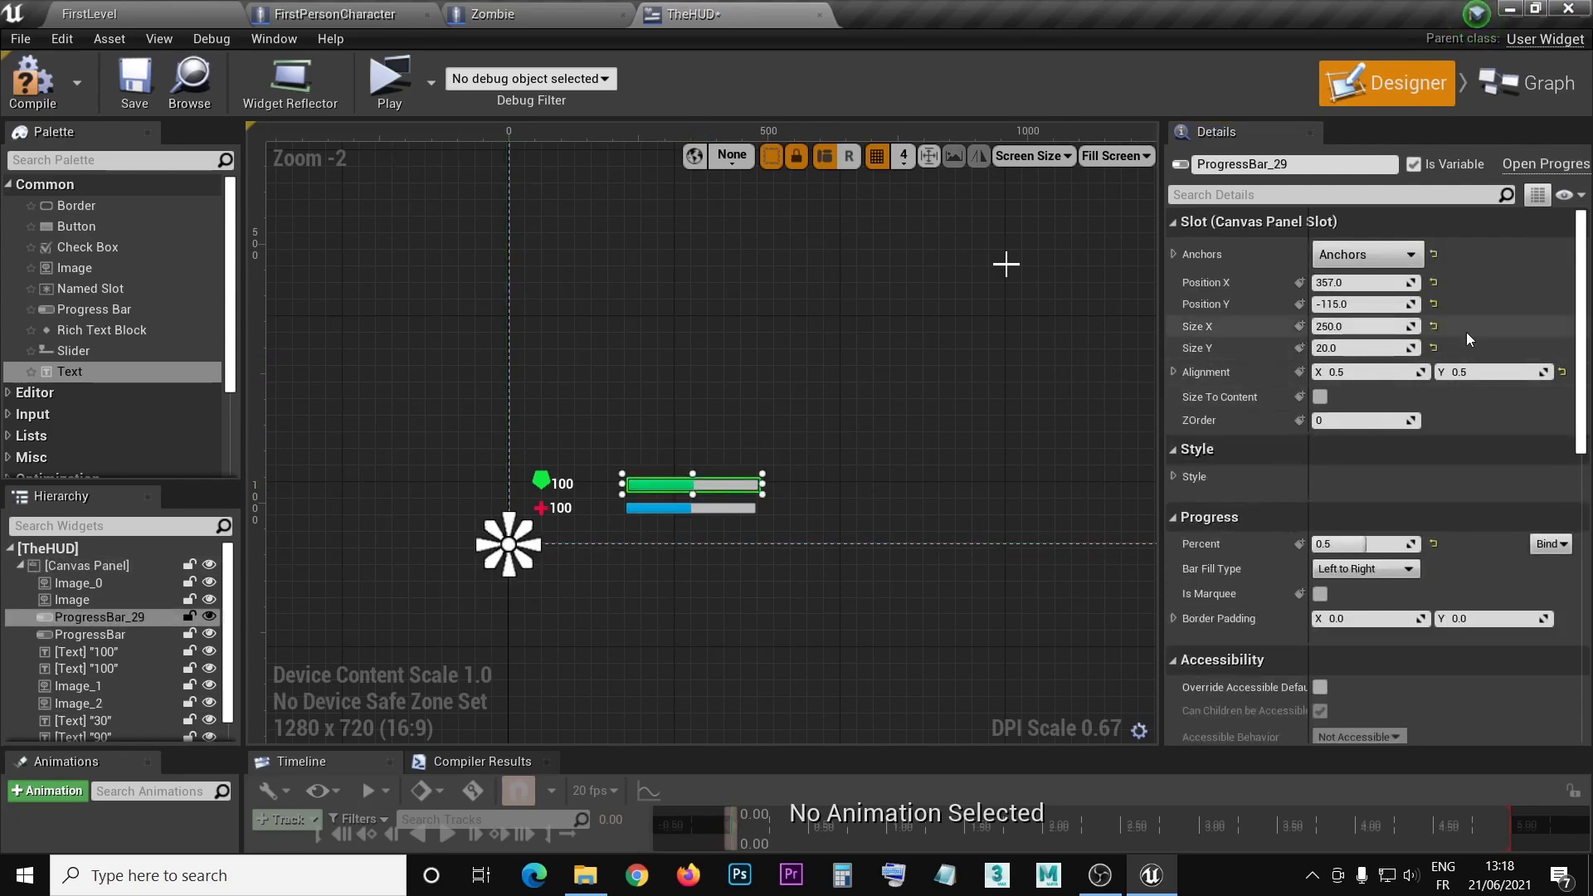
{"action": "left_click", "coordinate": [1367, 304]}
{"action": "key", "text": "ctrl+c"}
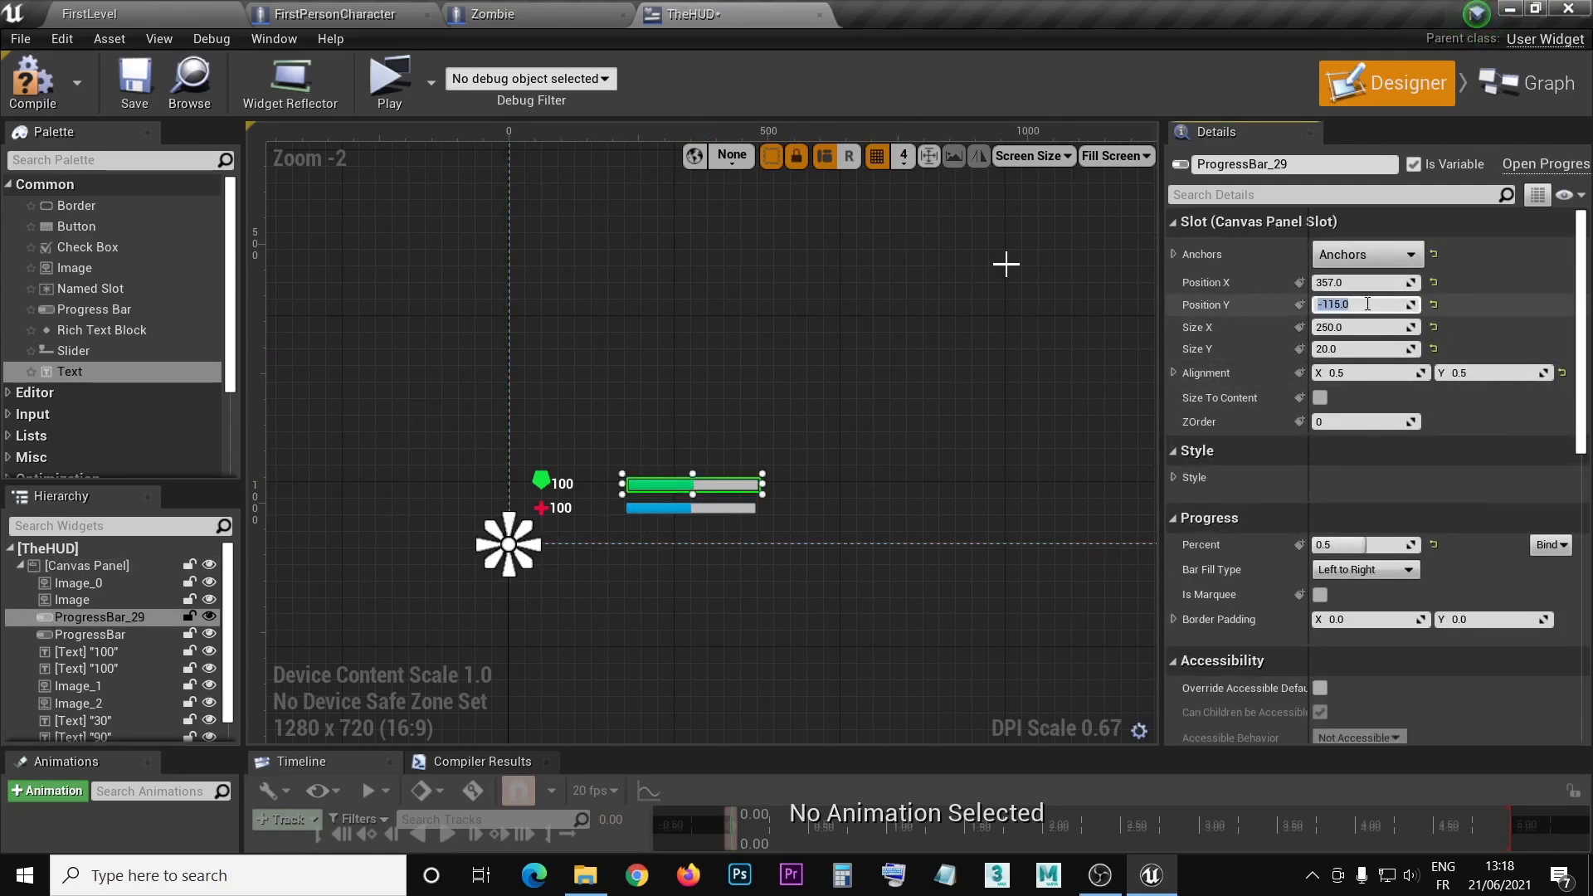
{"action": "left_click", "coordinate": [535, 476]}
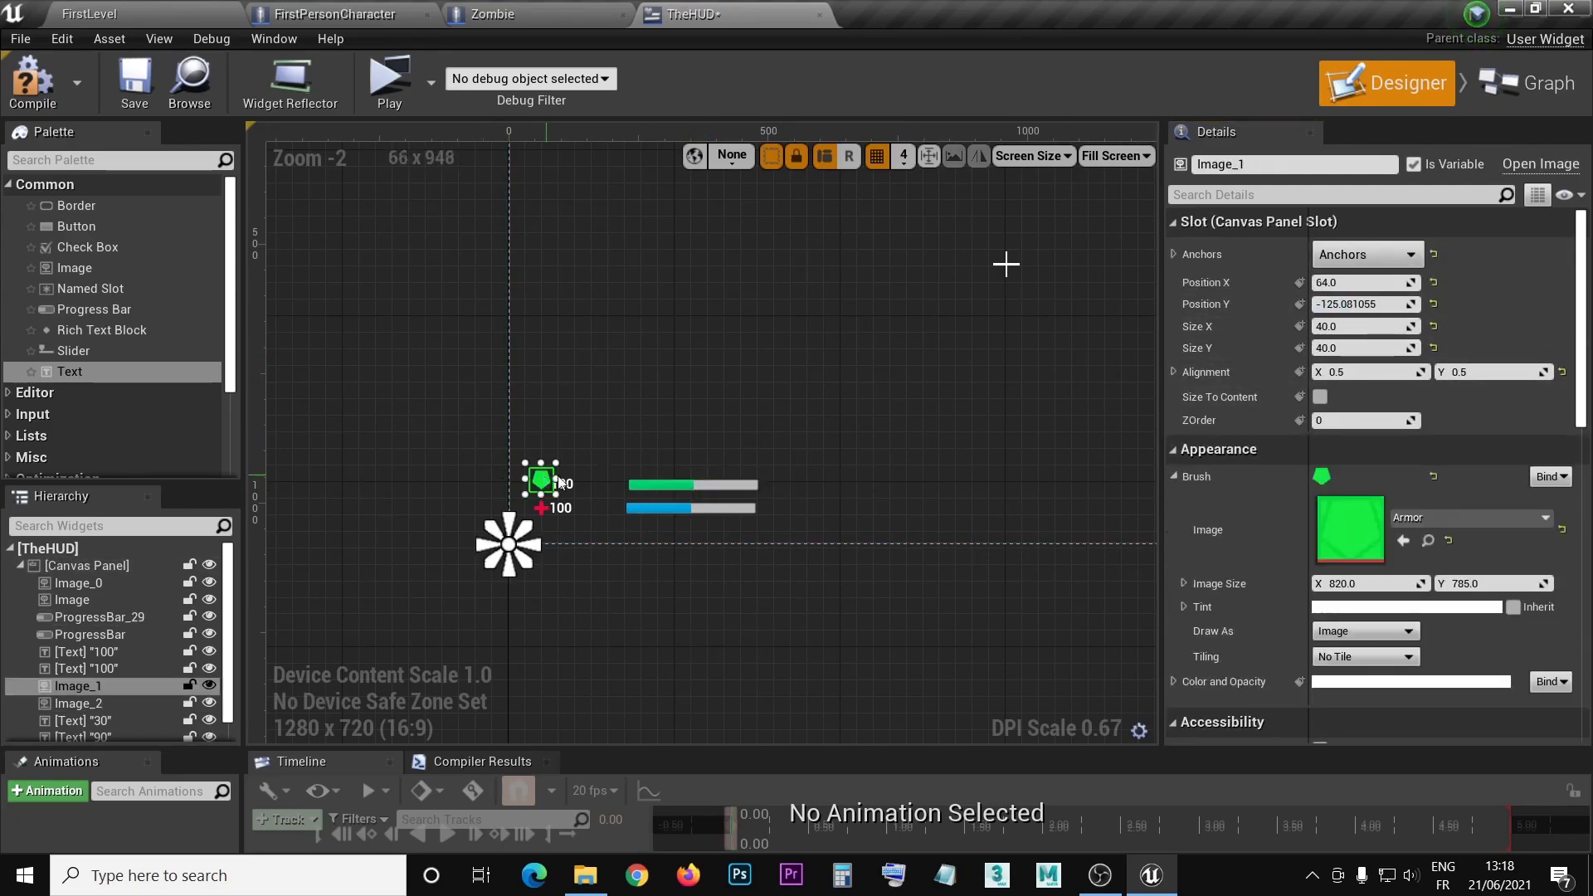
{"action": "left_click", "coordinate": [1367, 304]}
{"action": "key", "text": "ctrl+v"}
{"action": "key", "text": "Return"}
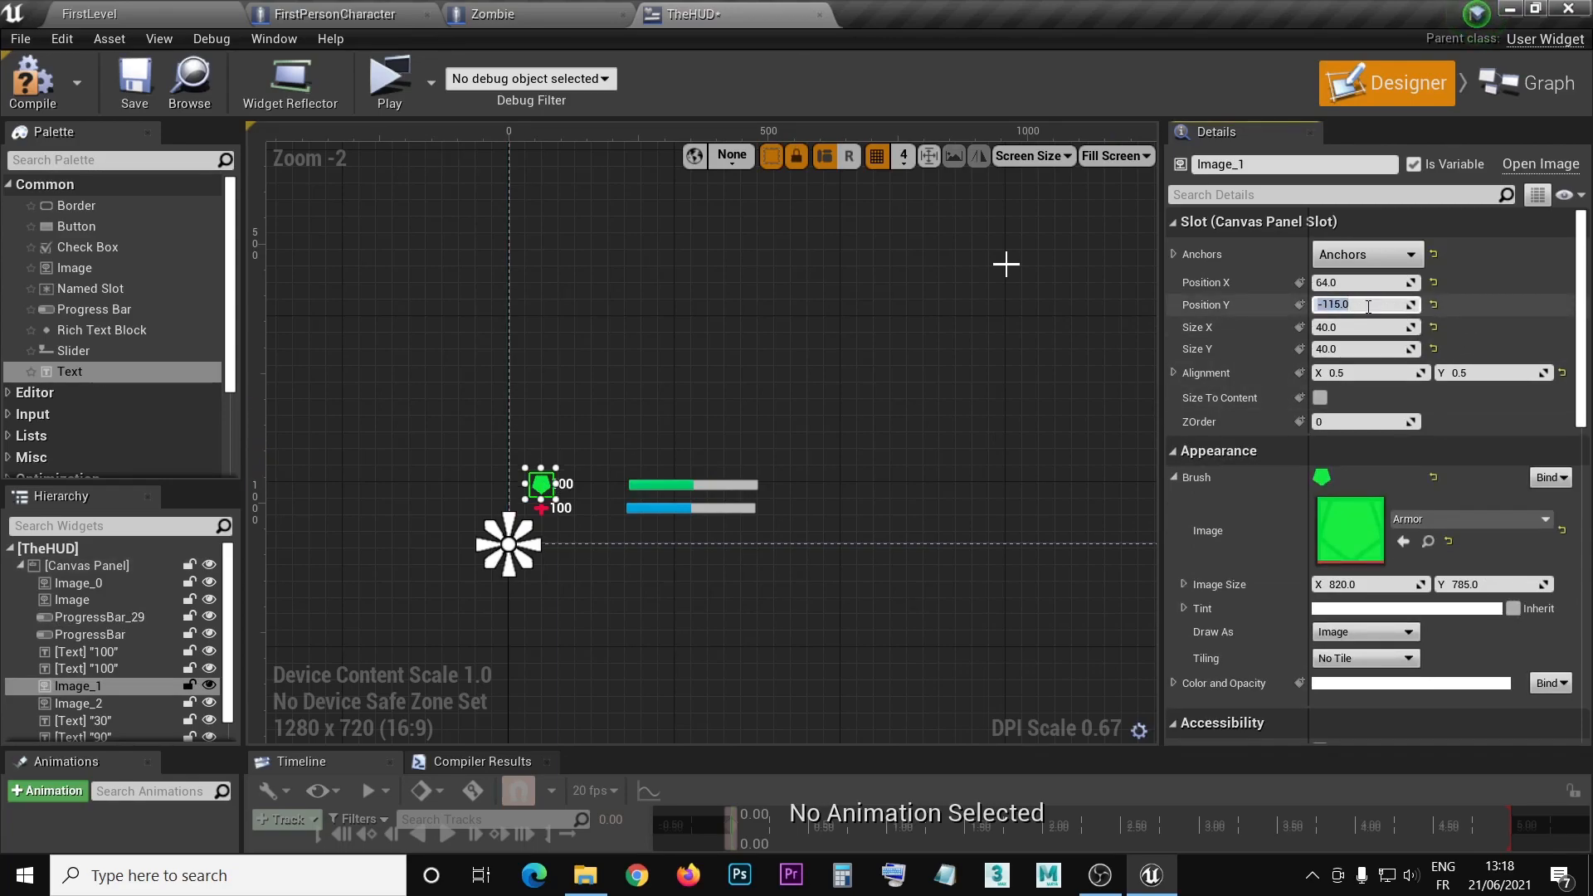
{"action": "scroll", "coordinate": [628, 509], "scroll_direction": "down", "scroll_amount": 3}
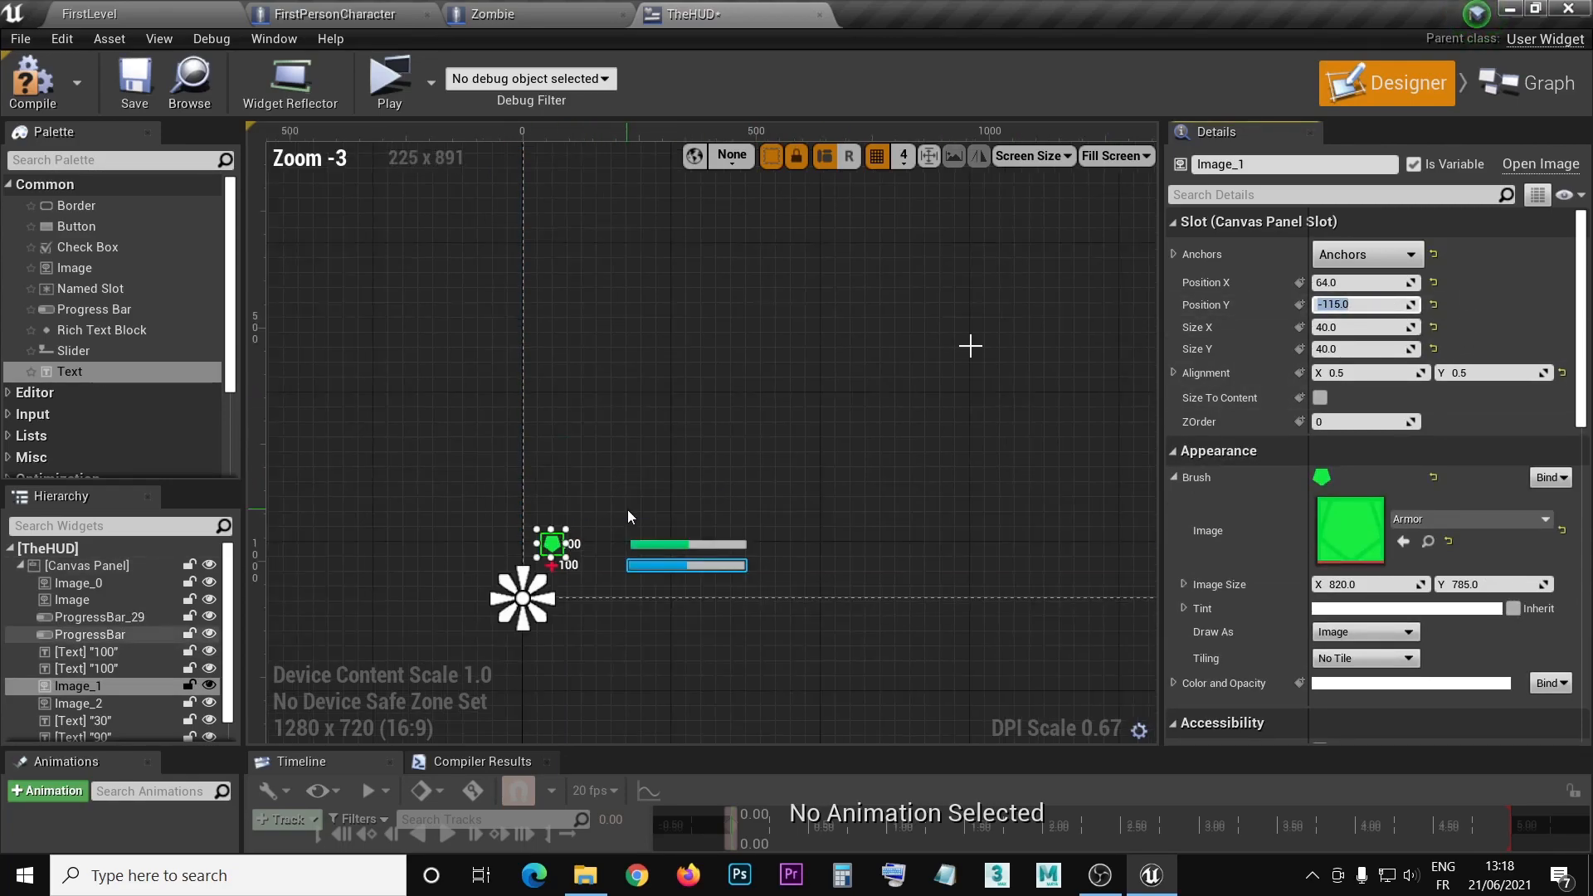
{"action": "scroll", "coordinate": [692, 524], "scroll_direction": "up", "scroll_amount": 2}
{"action": "scroll", "coordinate": [689, 528], "scroll_direction": "down", "scroll_amount": 2}
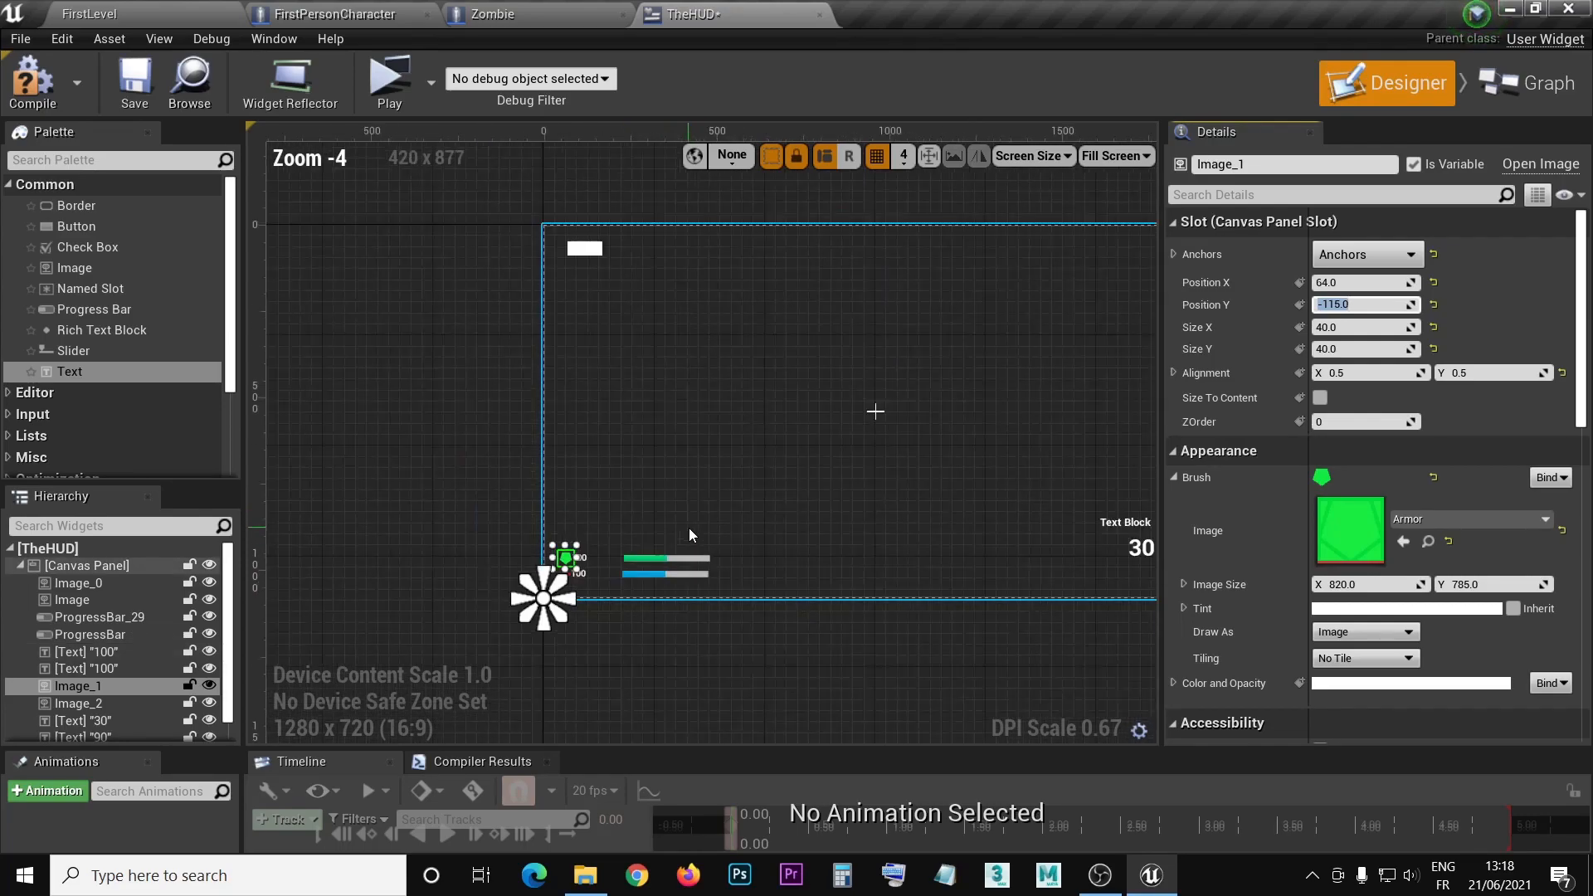
{"action": "scroll", "coordinate": [689, 527], "scroll_direction": "up", "scroll_amount": 3}
{"action": "scroll", "coordinate": [689, 527], "scroll_direction": "up", "scroll_amount": 2}
{"action": "right_click_drag", "start_coordinate": [503, 547], "coordinate": [552, 477]}
{"action": "left_click", "coordinate": [585, 477]}
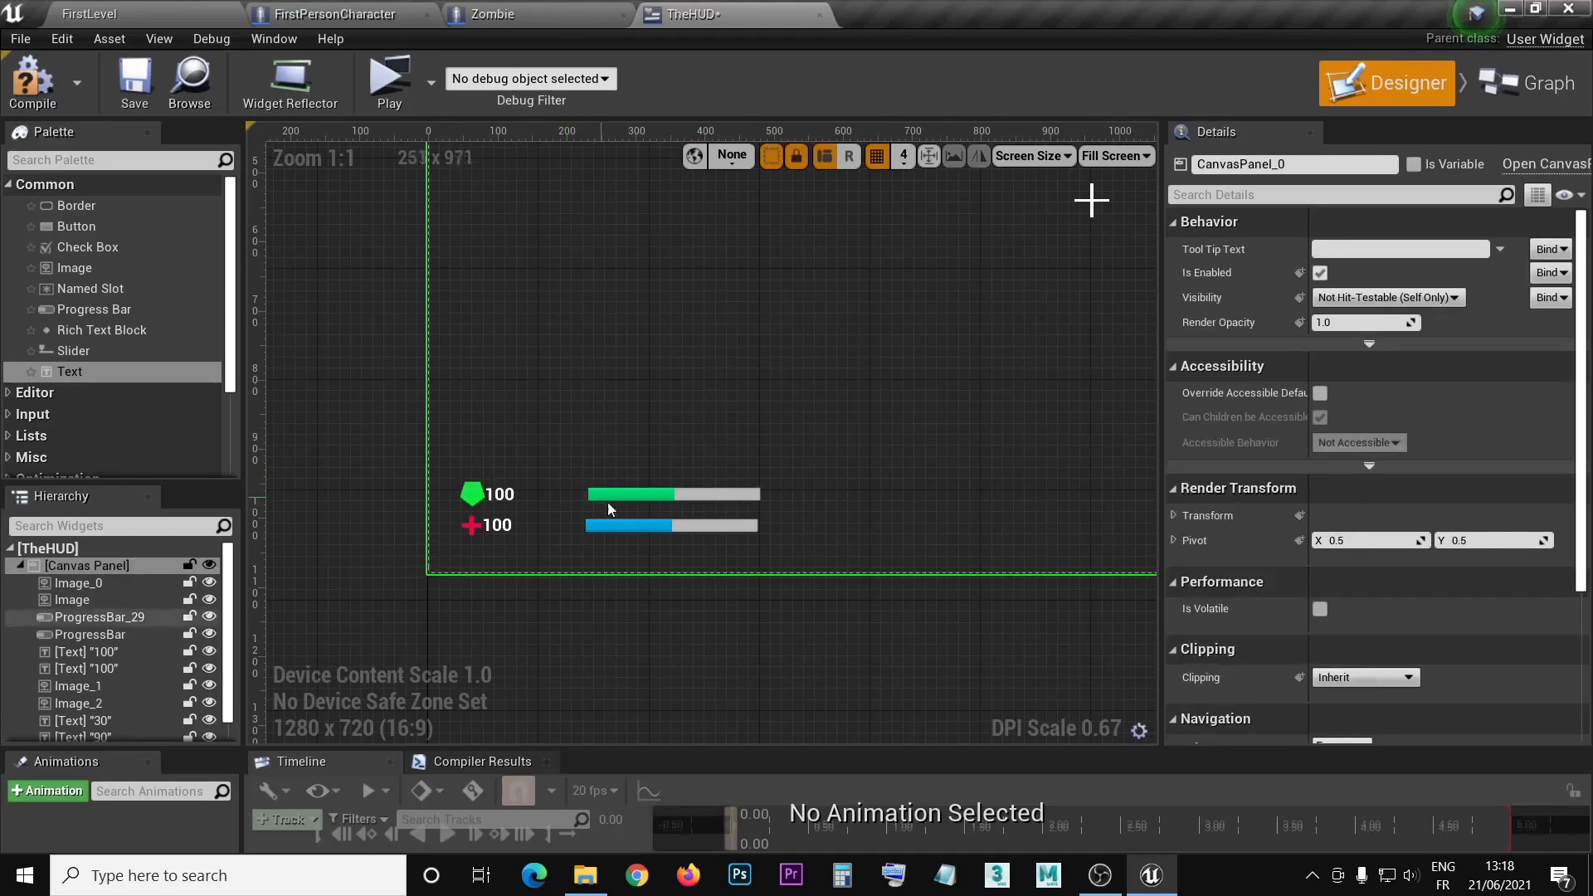
- Move the blue progress bar closer to the lower 100 label by setting its Position X to 280
{"action": "left_click", "coordinate": [672, 530]}
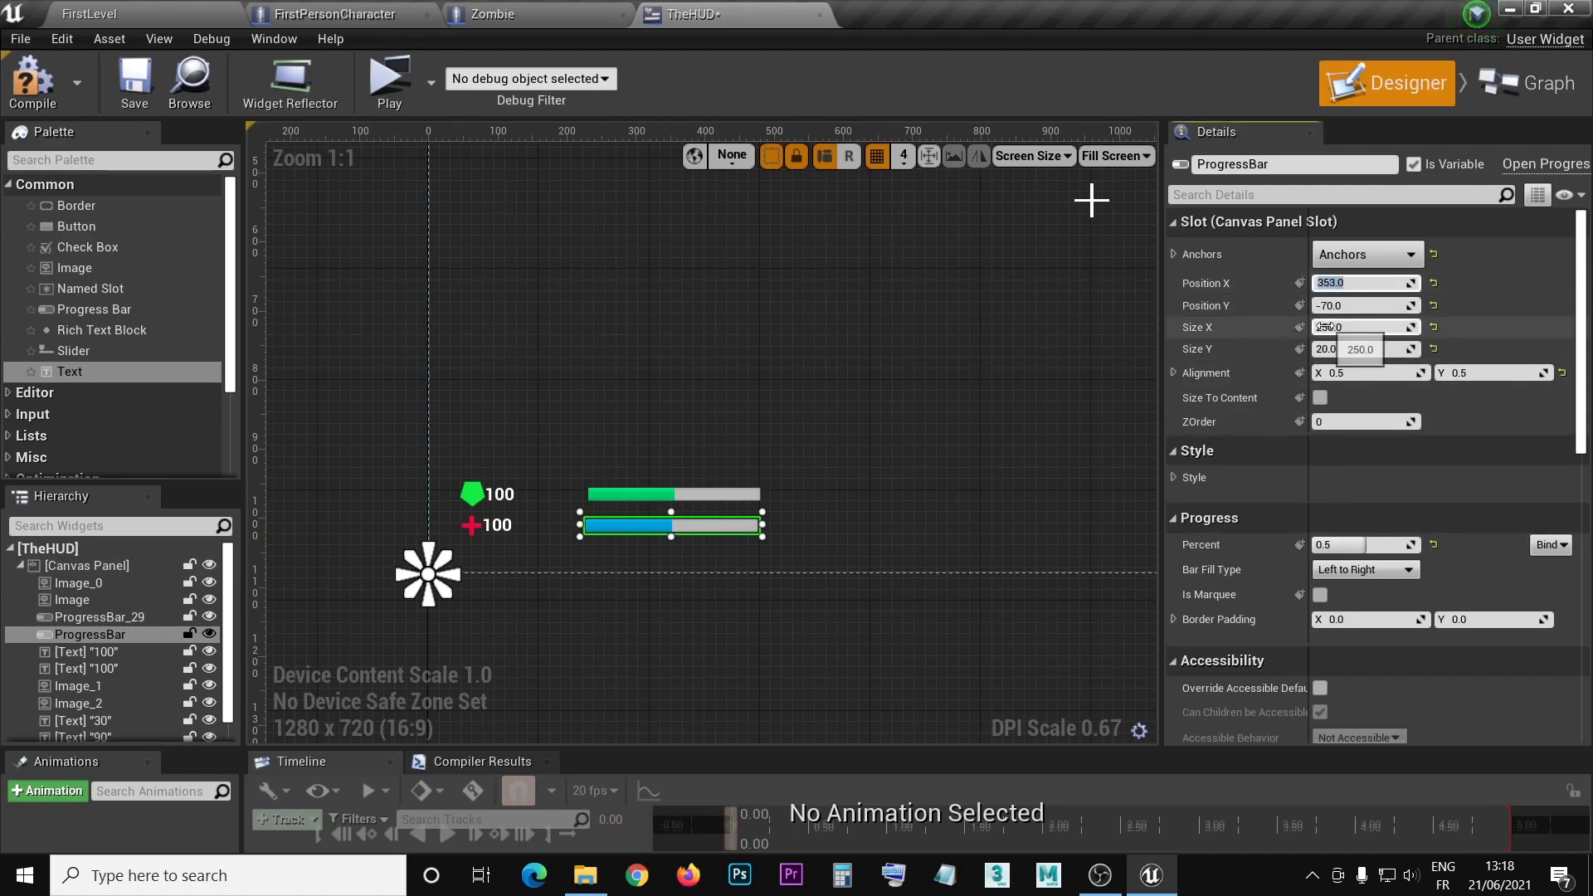
{"action": "left_click", "coordinate": [1336, 304]}
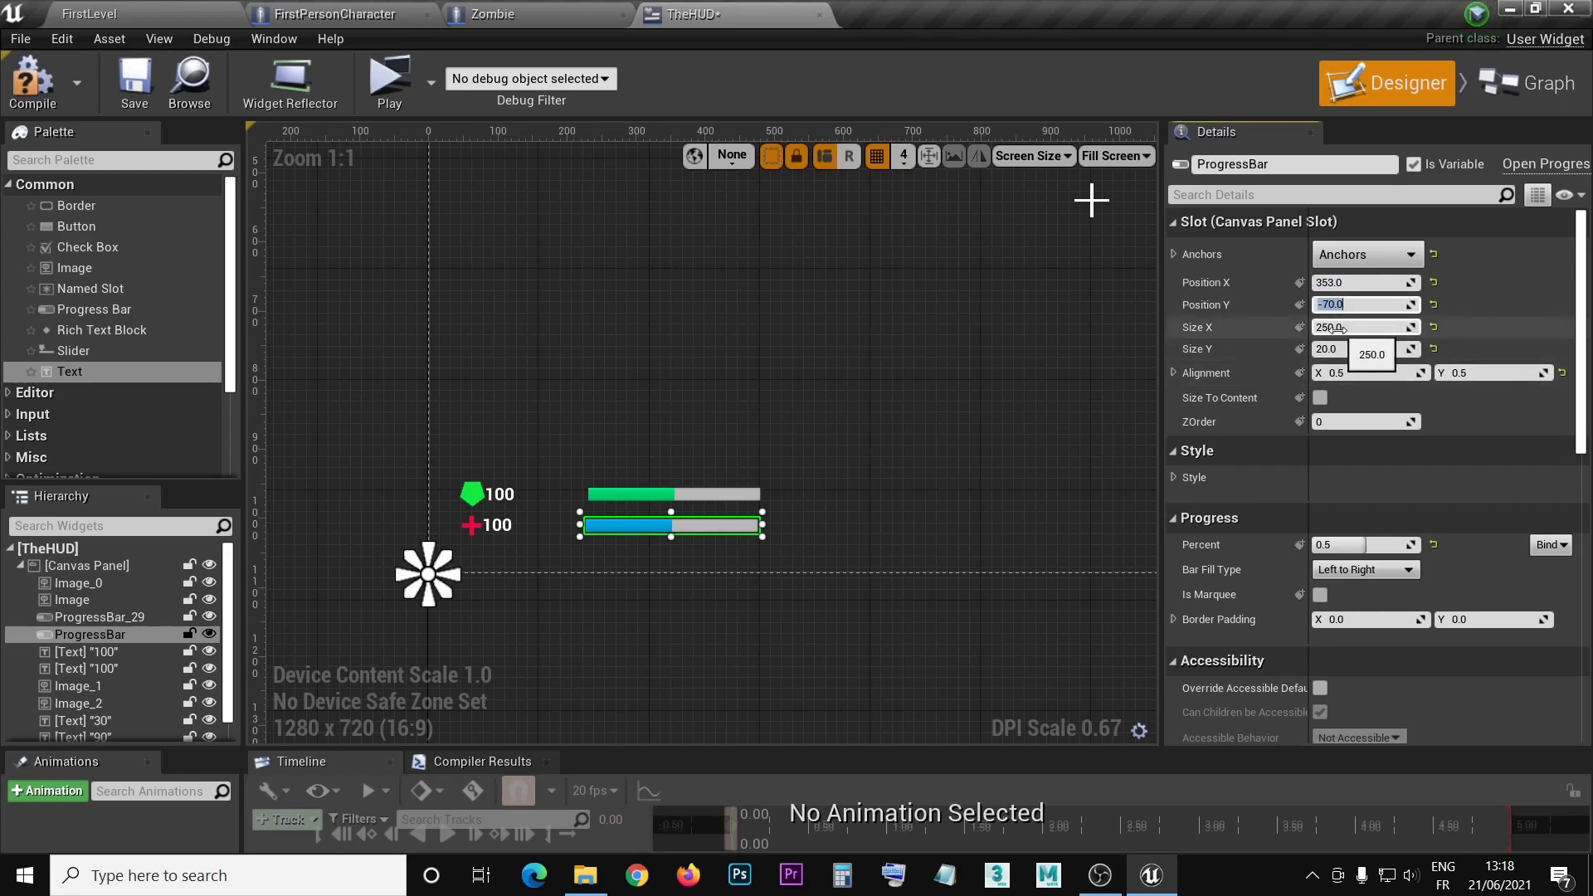
{"action": "key", "text": "Tab"}
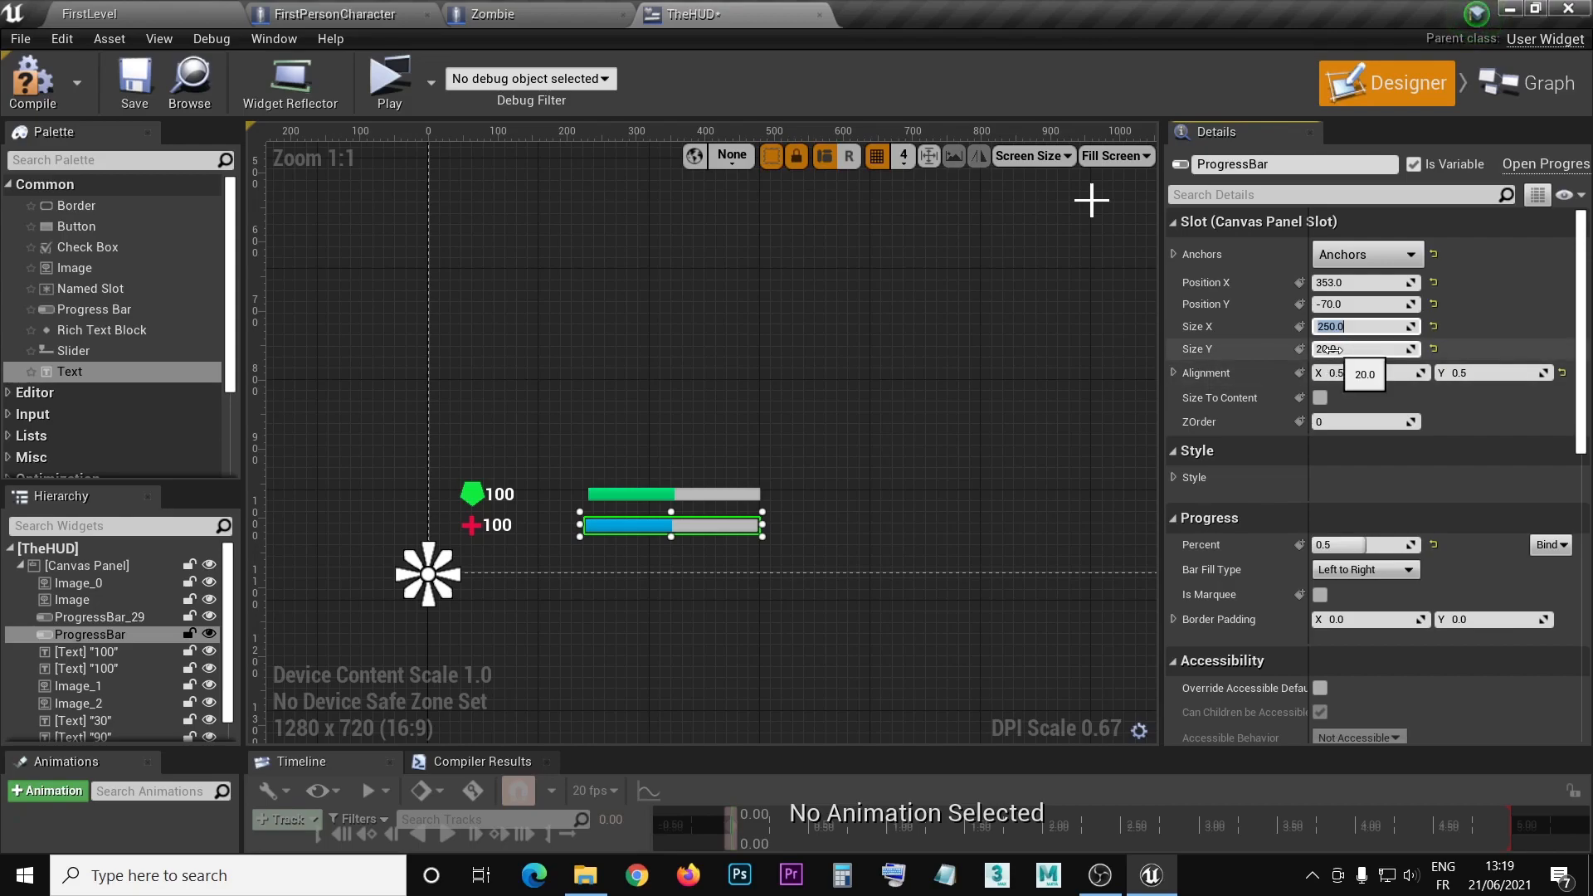
{"action": "left_click", "coordinate": [1354, 283]}
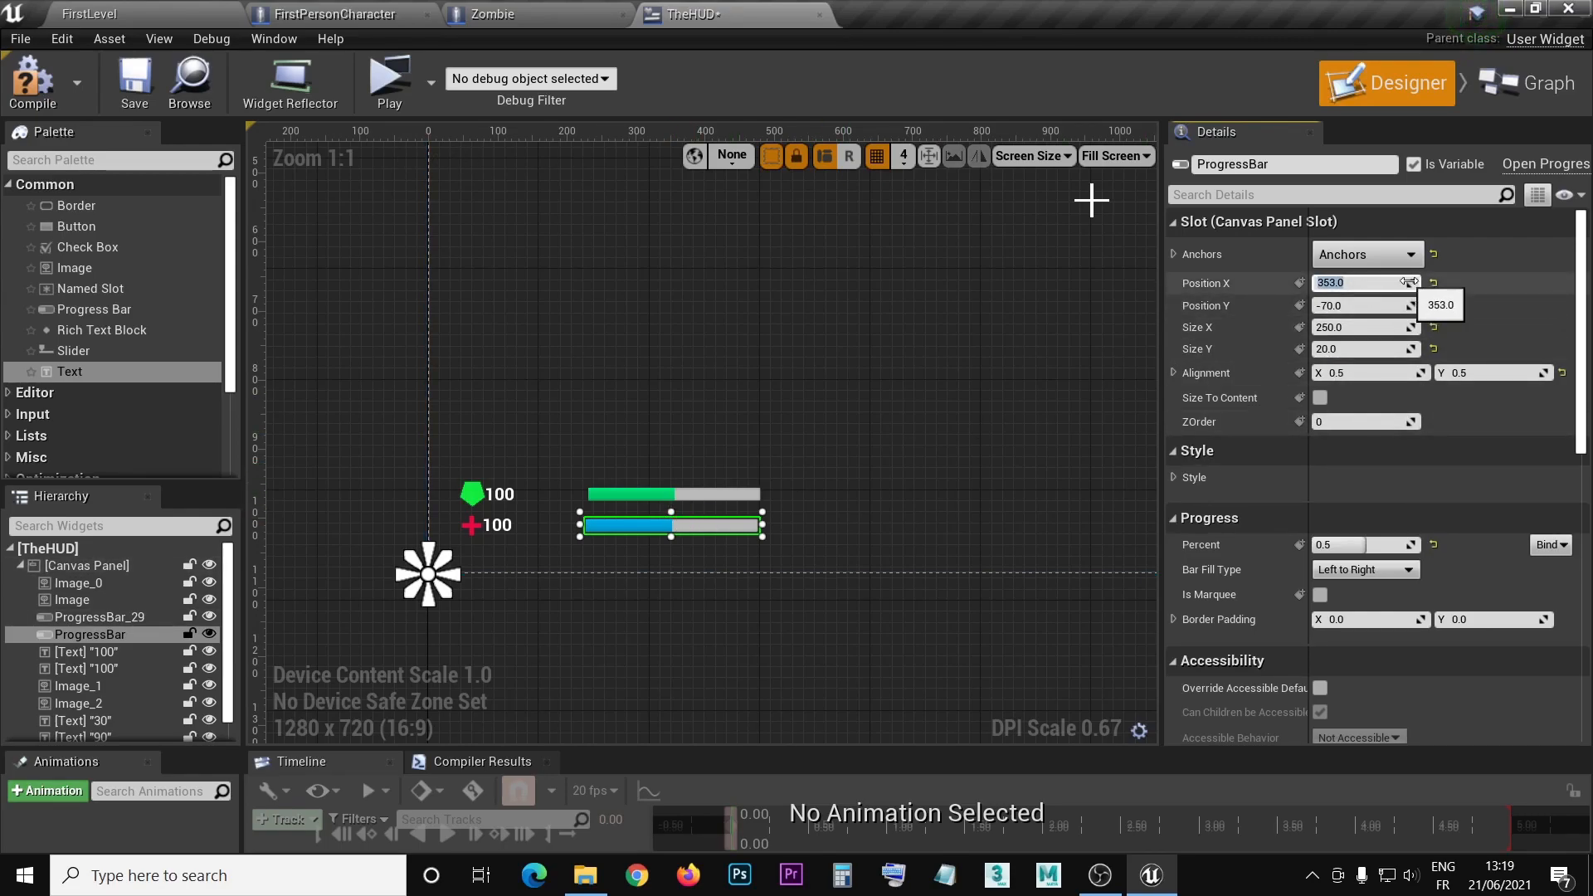
{"action": "key", "text": "Return"}
{"action": "left_click_drag", "start_coordinate": [1408, 283], "coordinate": [1349, 283]}
{"action": "scroll", "coordinate": [903, 481], "scroll_direction": "down", "scroll_amount": 5}
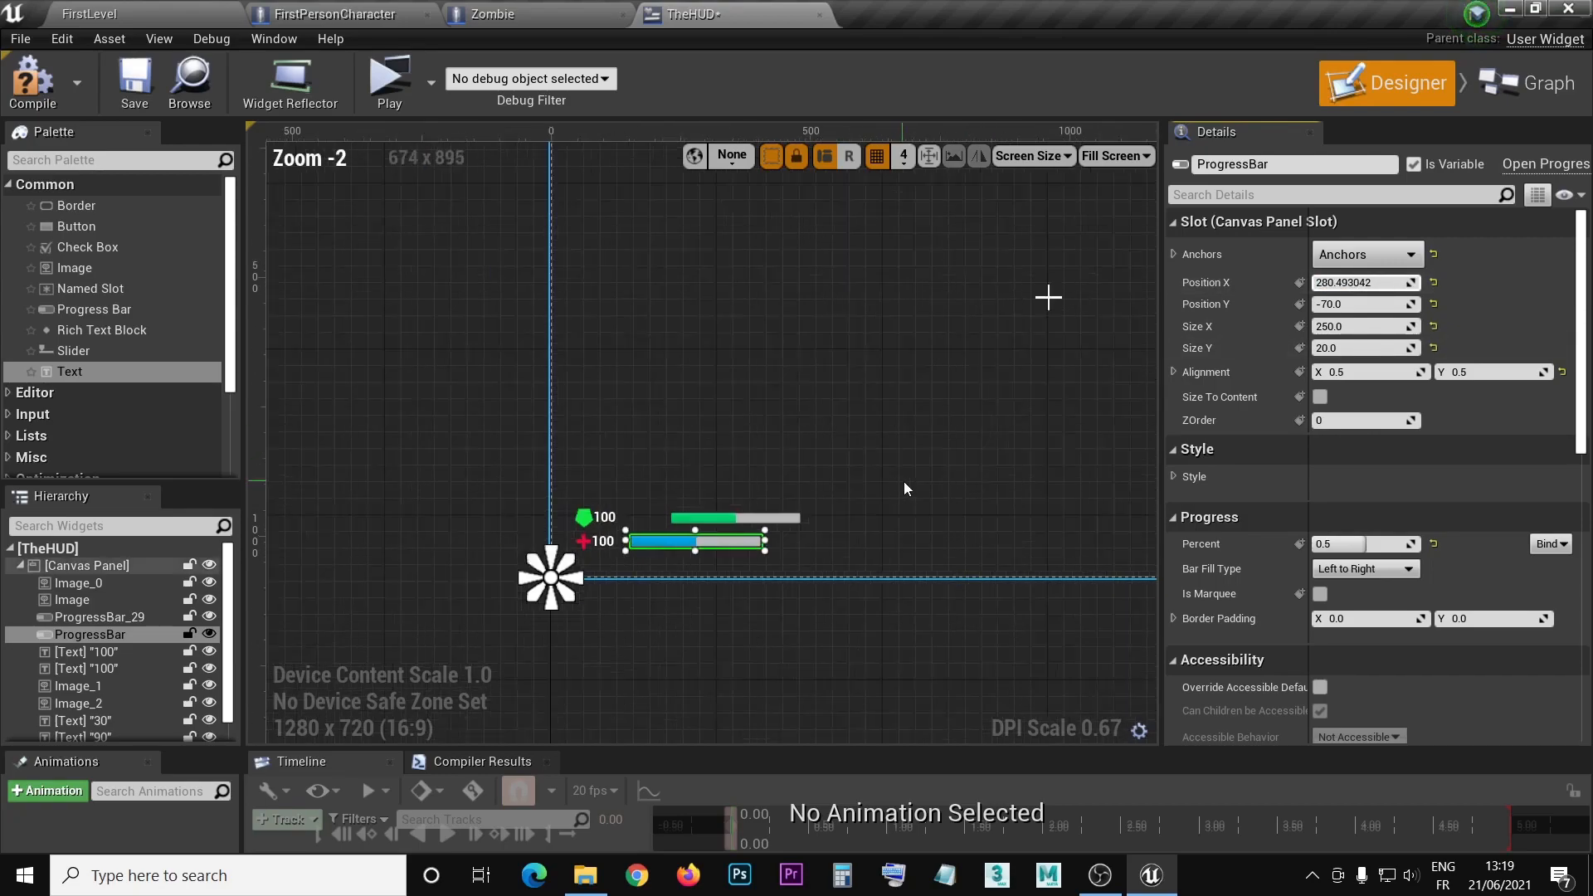
{"action": "right_click_drag", "start_coordinate": [1014, 473], "coordinate": [735, 441]}
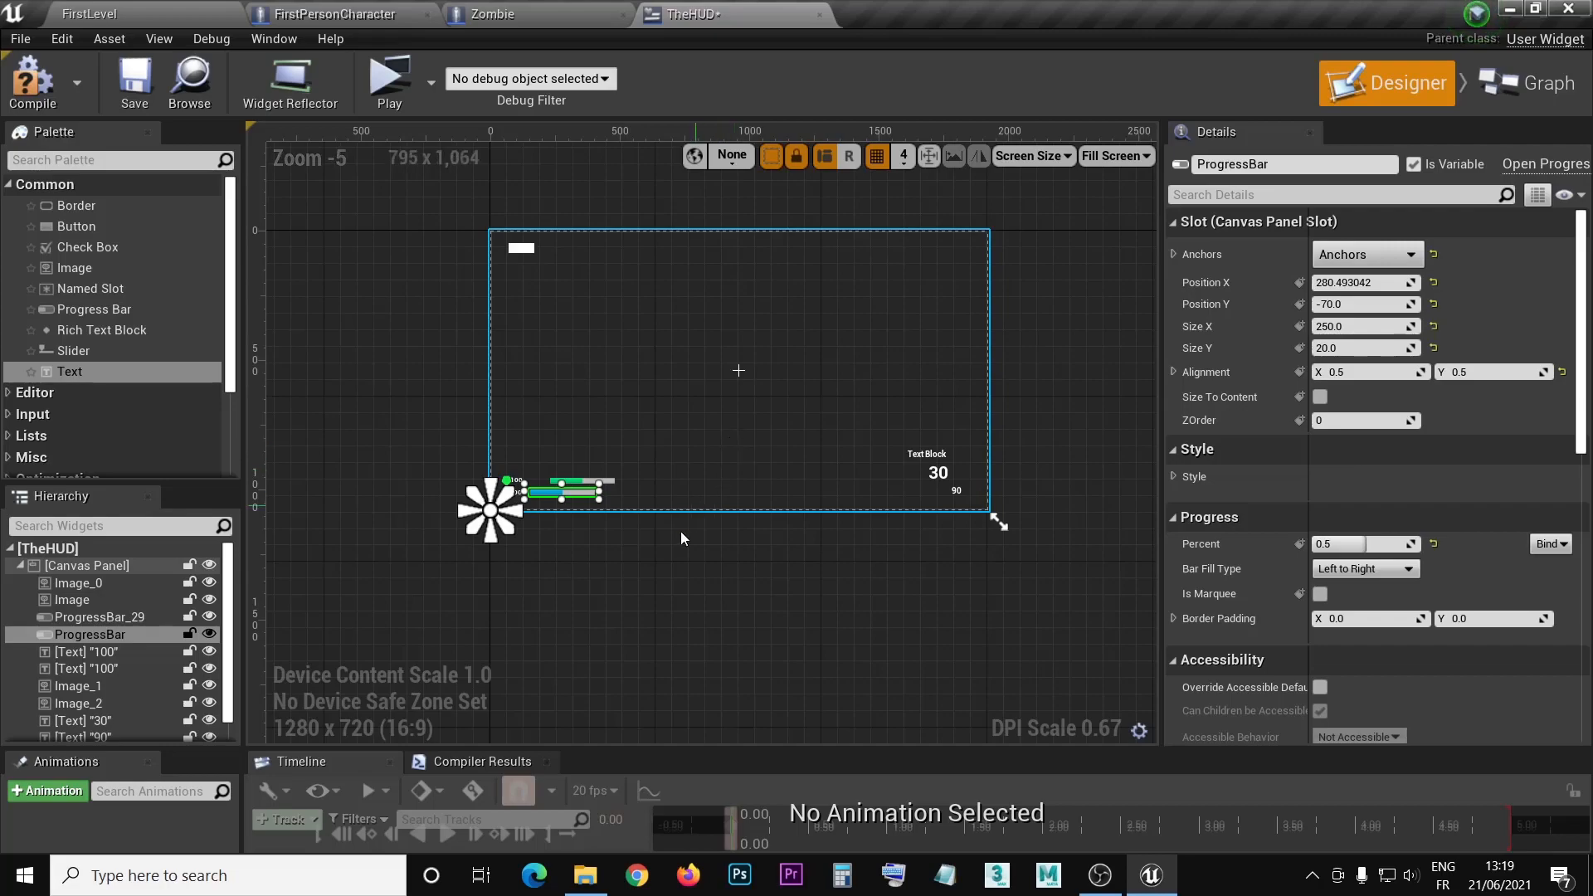
{"action": "right_click_drag", "start_coordinate": [629, 596], "coordinate": [664, 574]}
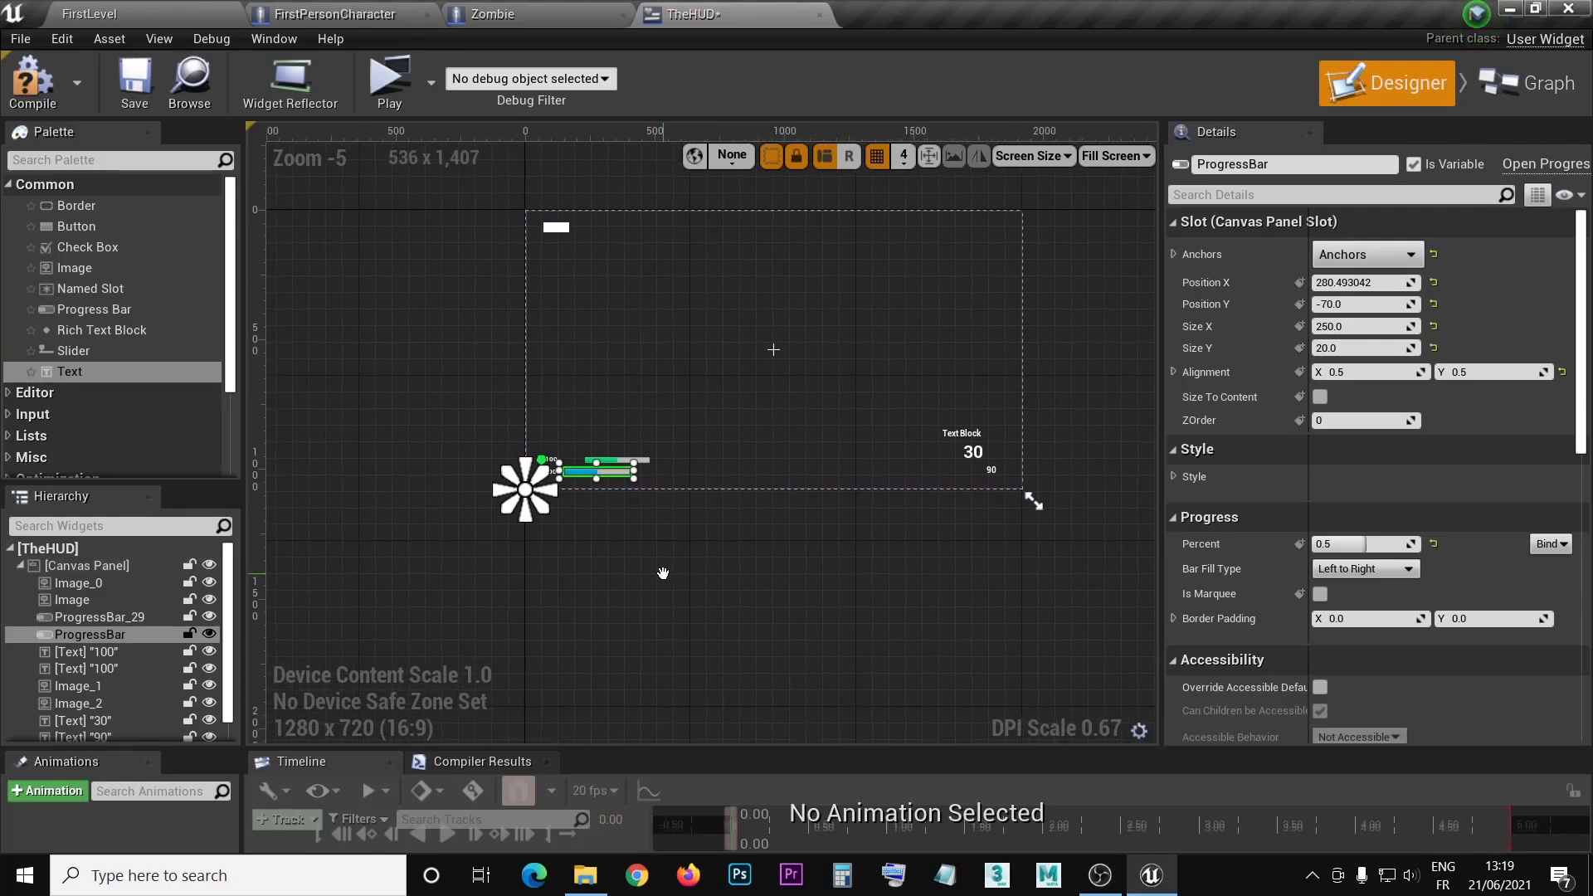
{"action": "scroll", "coordinate": [634, 548], "scroll_direction": "up", "scroll_amount": 3}
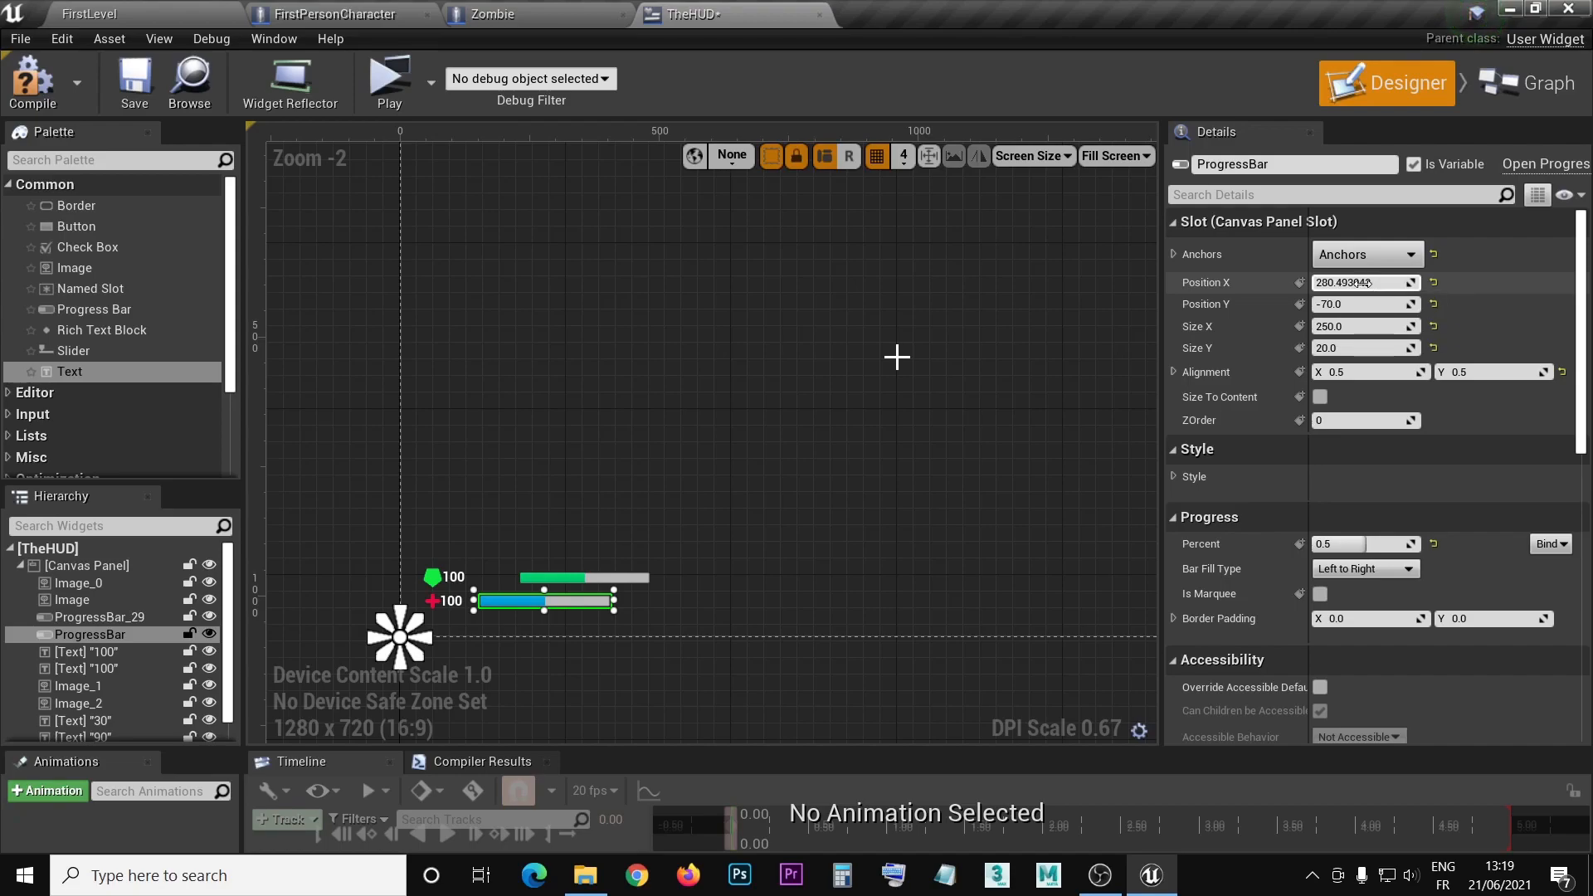
{"action": "left_click", "coordinate": [1366, 283]}
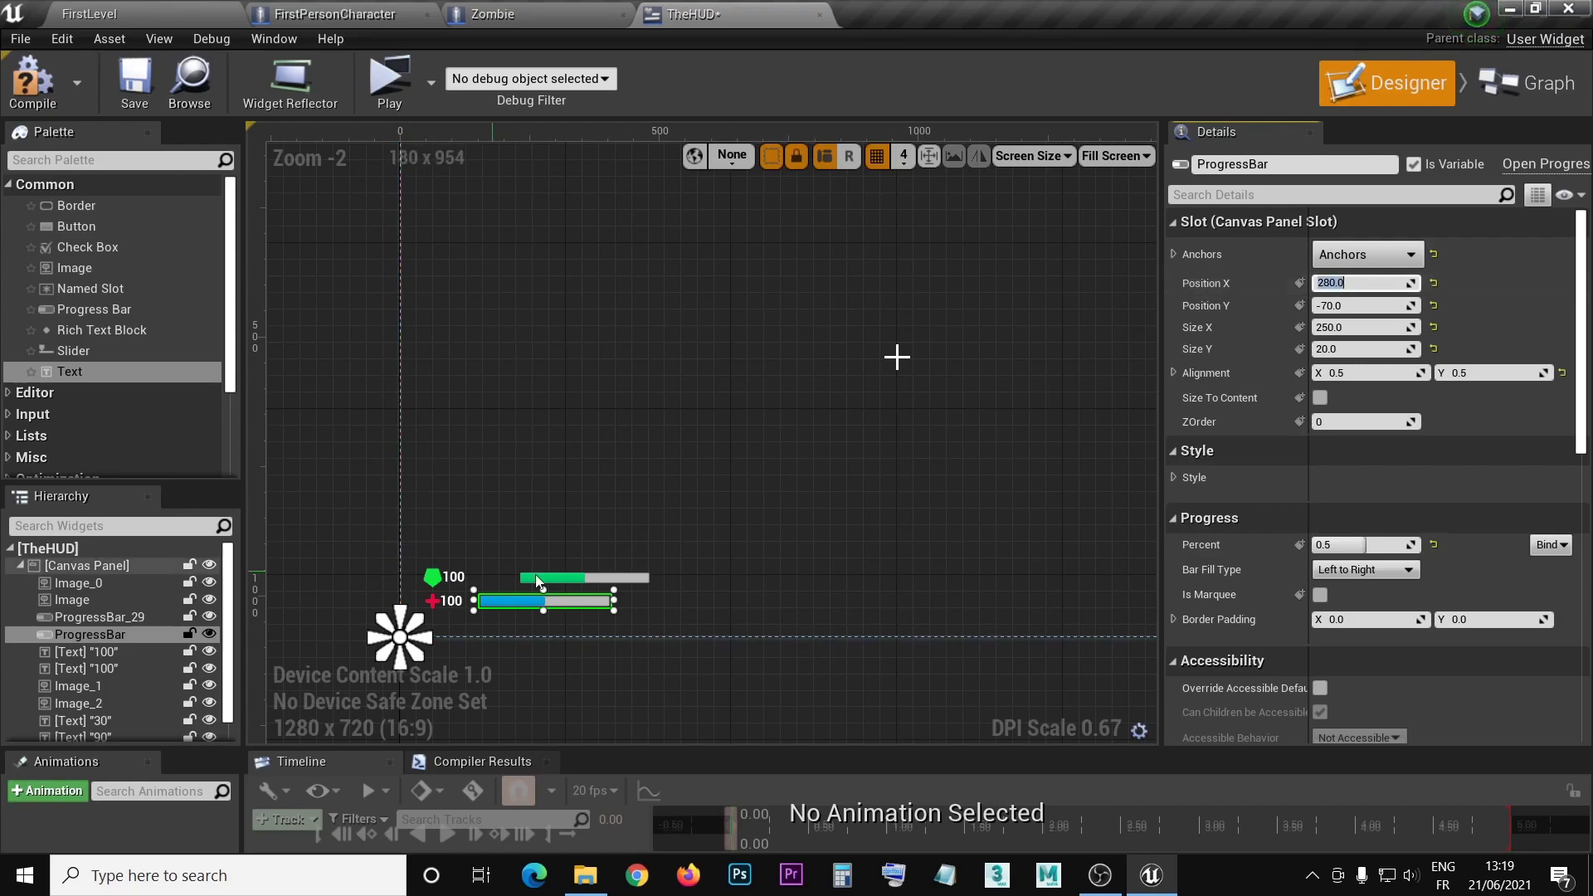
- Set the green progress bar's Position X to 280 so it lines up with the blue progress bar
{"action": "left_click", "coordinate": [98, 618]}
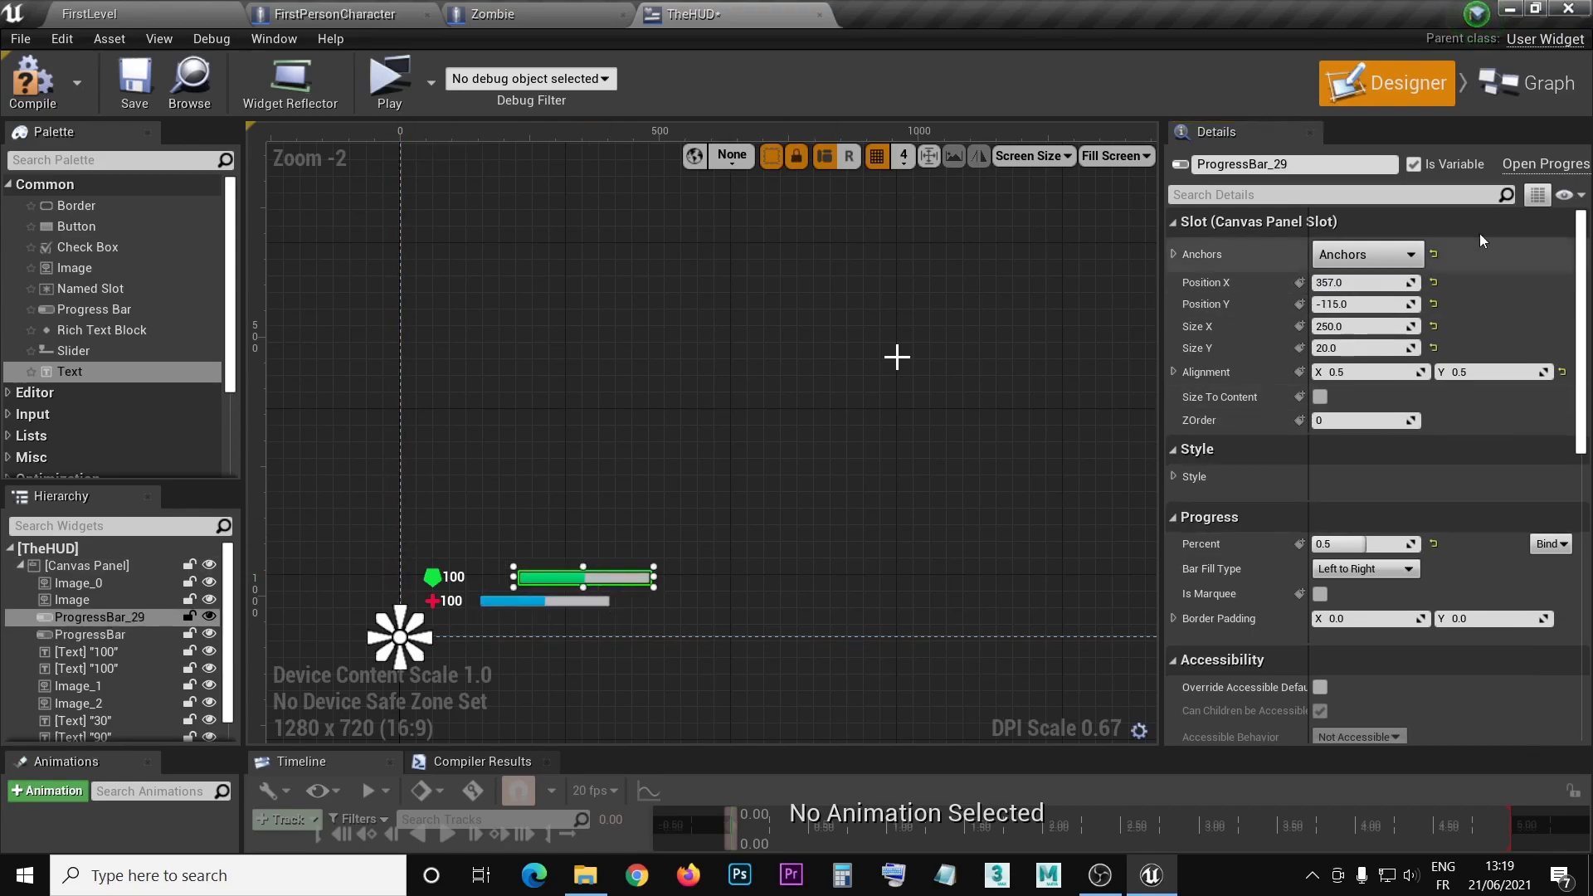
{"action": "left_click", "coordinate": [1353, 282]}
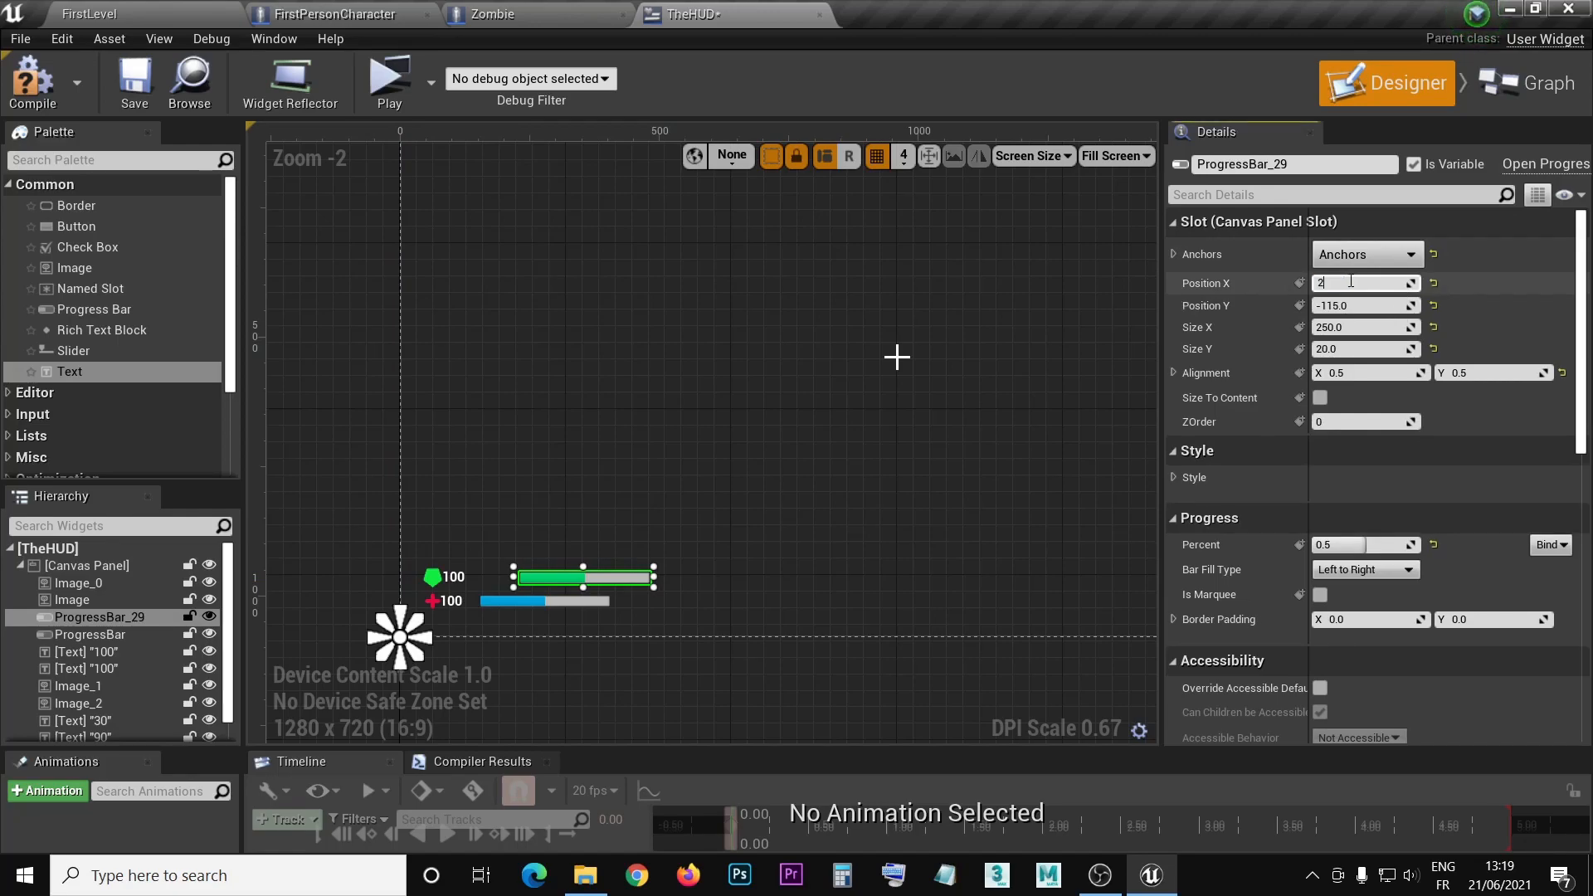
{"action": "key", "text": "Return"}
{"action": "right_click_drag", "start_coordinate": [497, 631], "coordinate": [651, 556]}
{"action": "scroll", "coordinate": [651, 556], "scroll_direction": "up", "scroll_amount": 1}
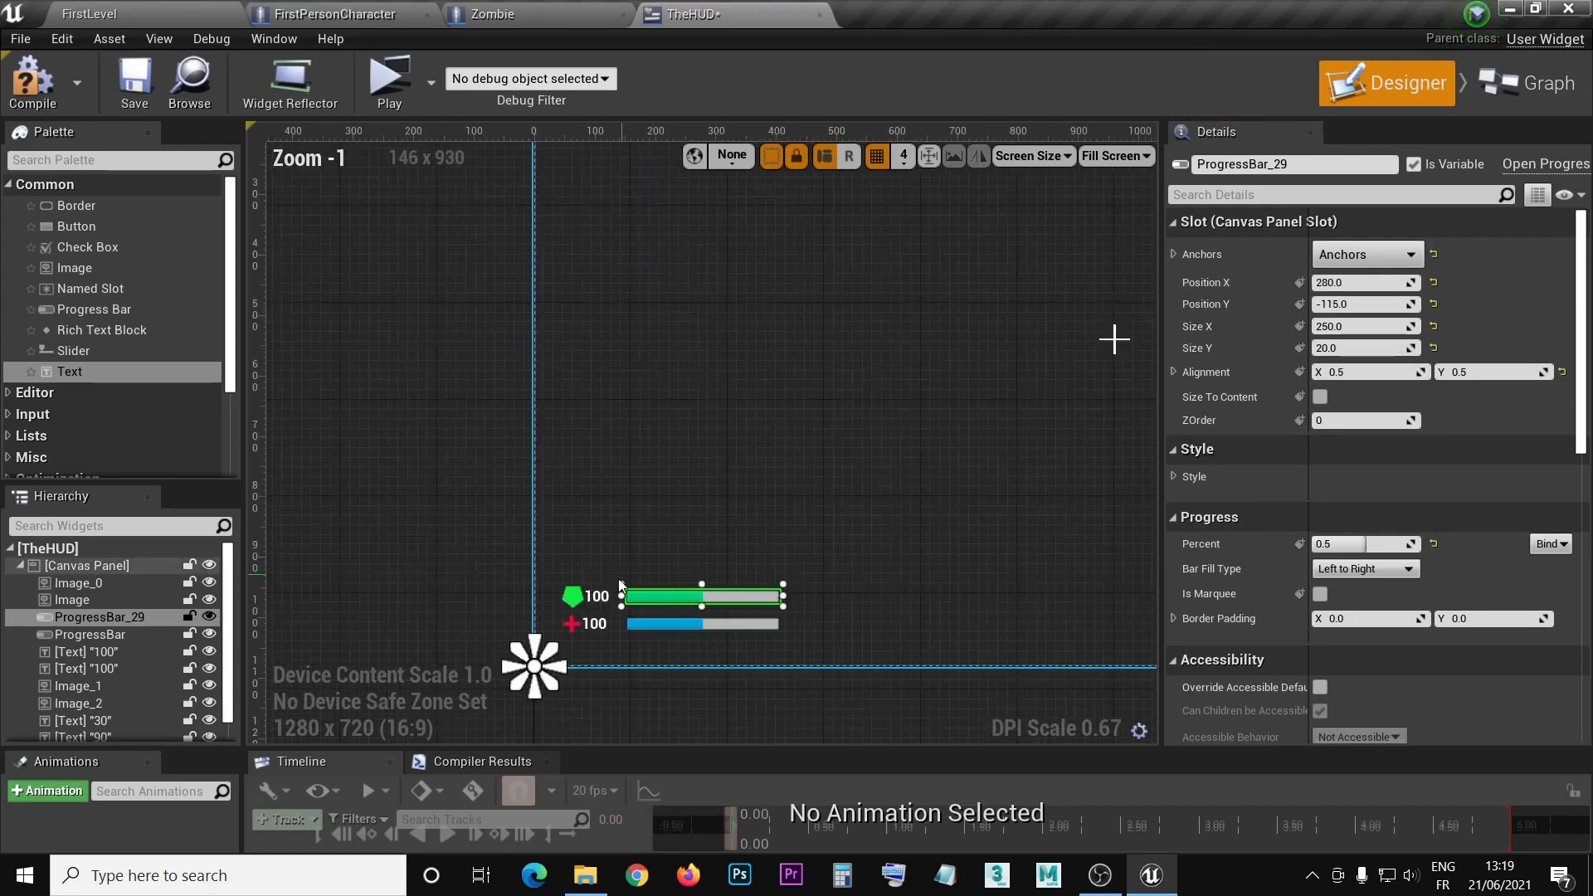
- Move the upper 100 label closer to the green progress bar by setting its Position X to 120
{"action": "left_click", "coordinate": [604, 598]}
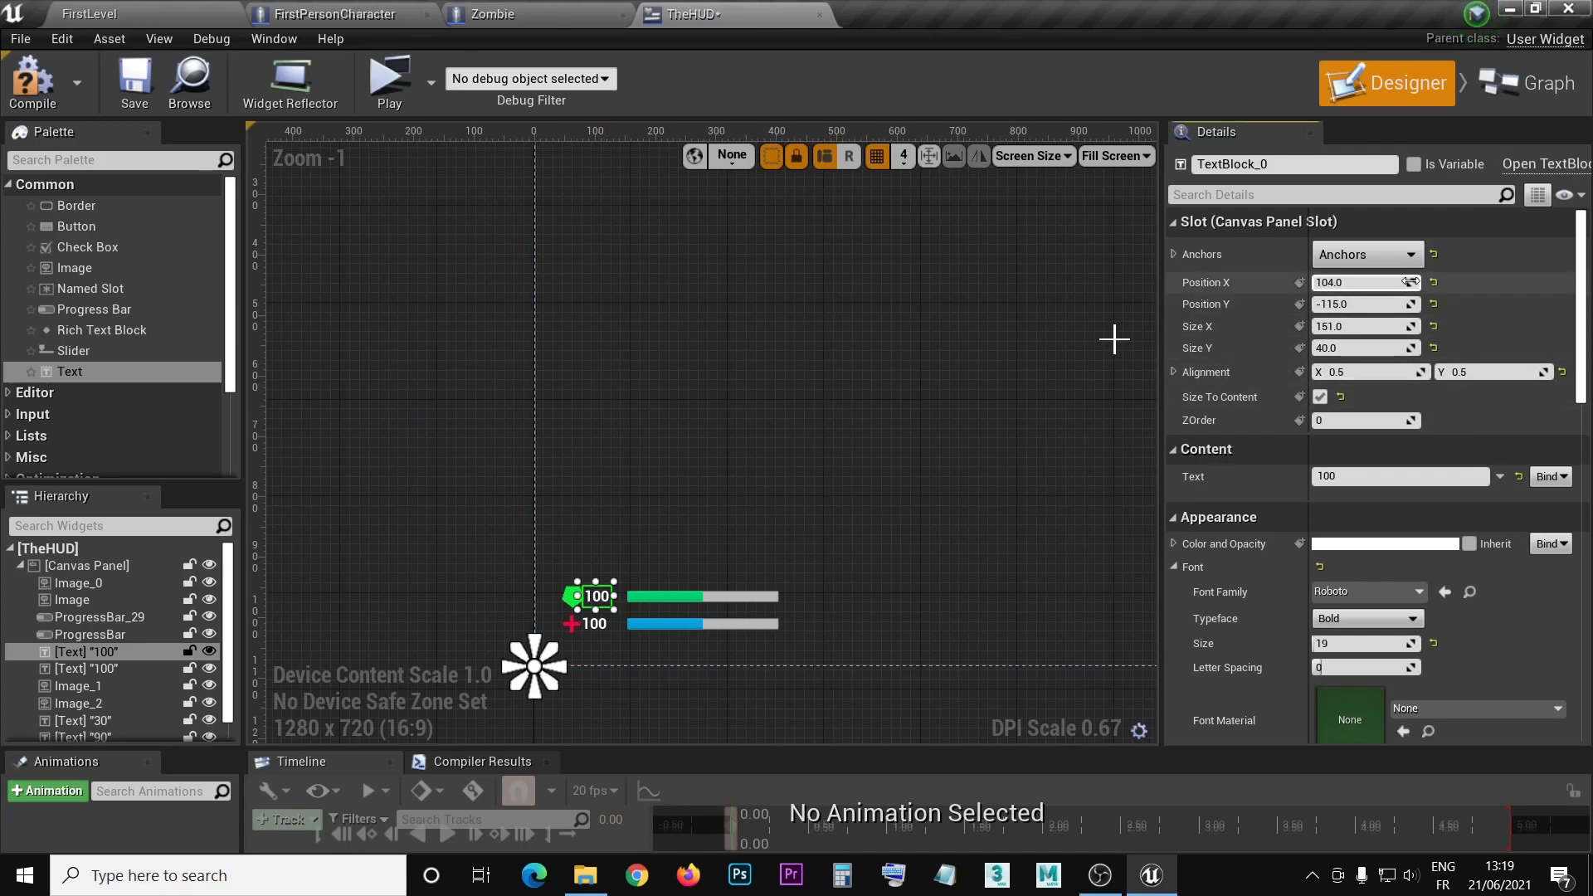
{"action": "left_click_drag", "start_coordinate": [1413, 282], "coordinate": [1426, 282]}
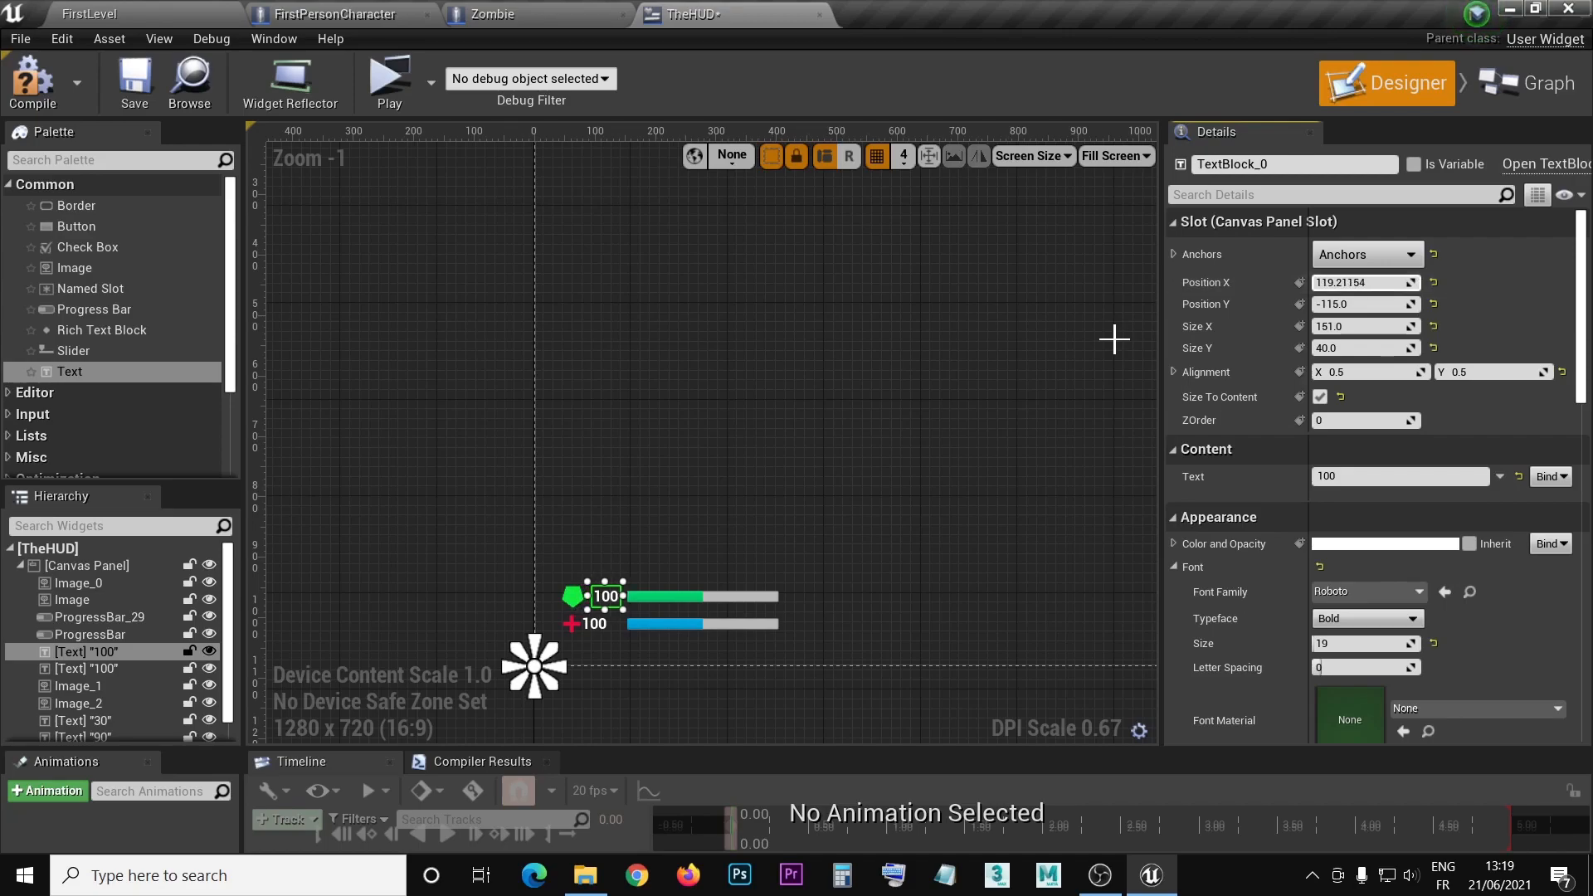
{"action": "left_click", "coordinate": [1364, 283]}
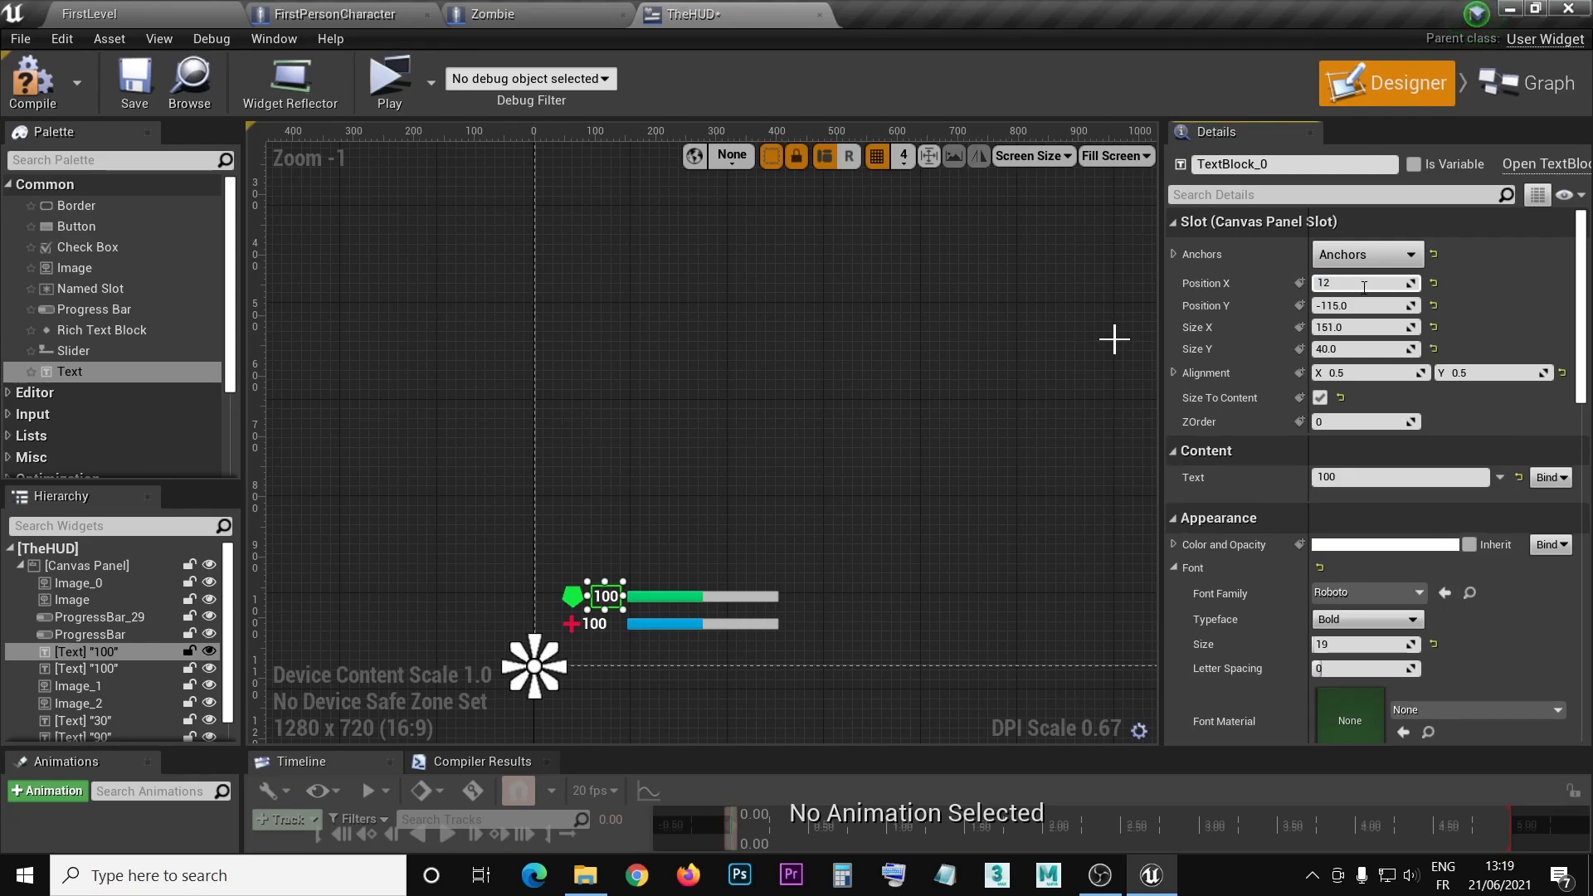
{"action": "type", "text": "120"}
{"action": "key", "text": "Return"}
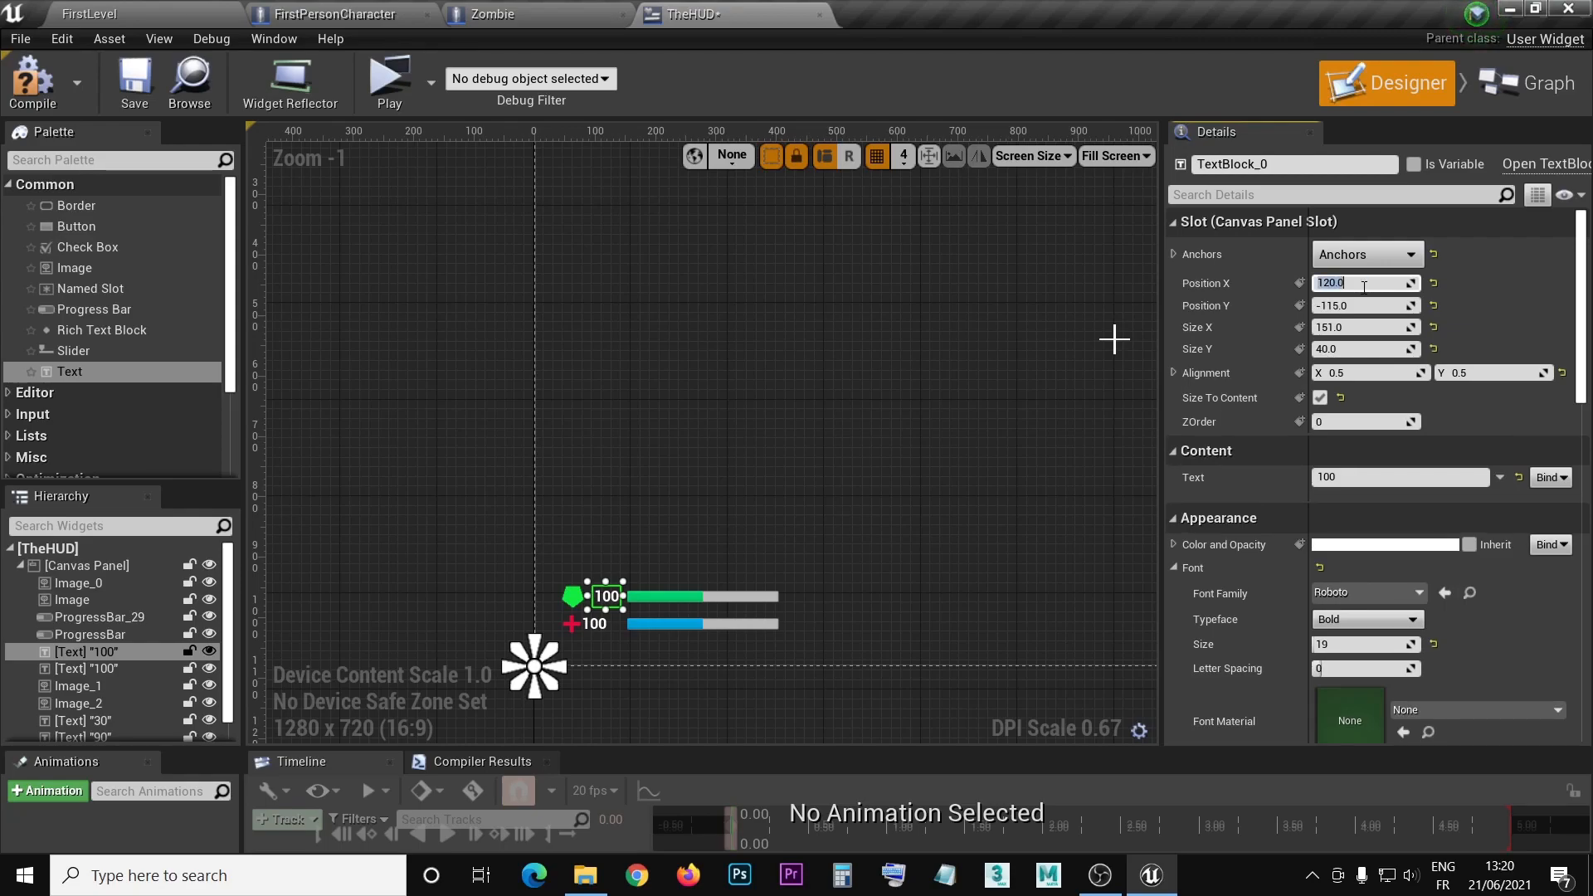
- Set the lower 100 label's Position X to 120, the same as the upper label
{"action": "left_click", "coordinate": [598, 624]}
{"action": "left_click", "coordinate": [1361, 283]}
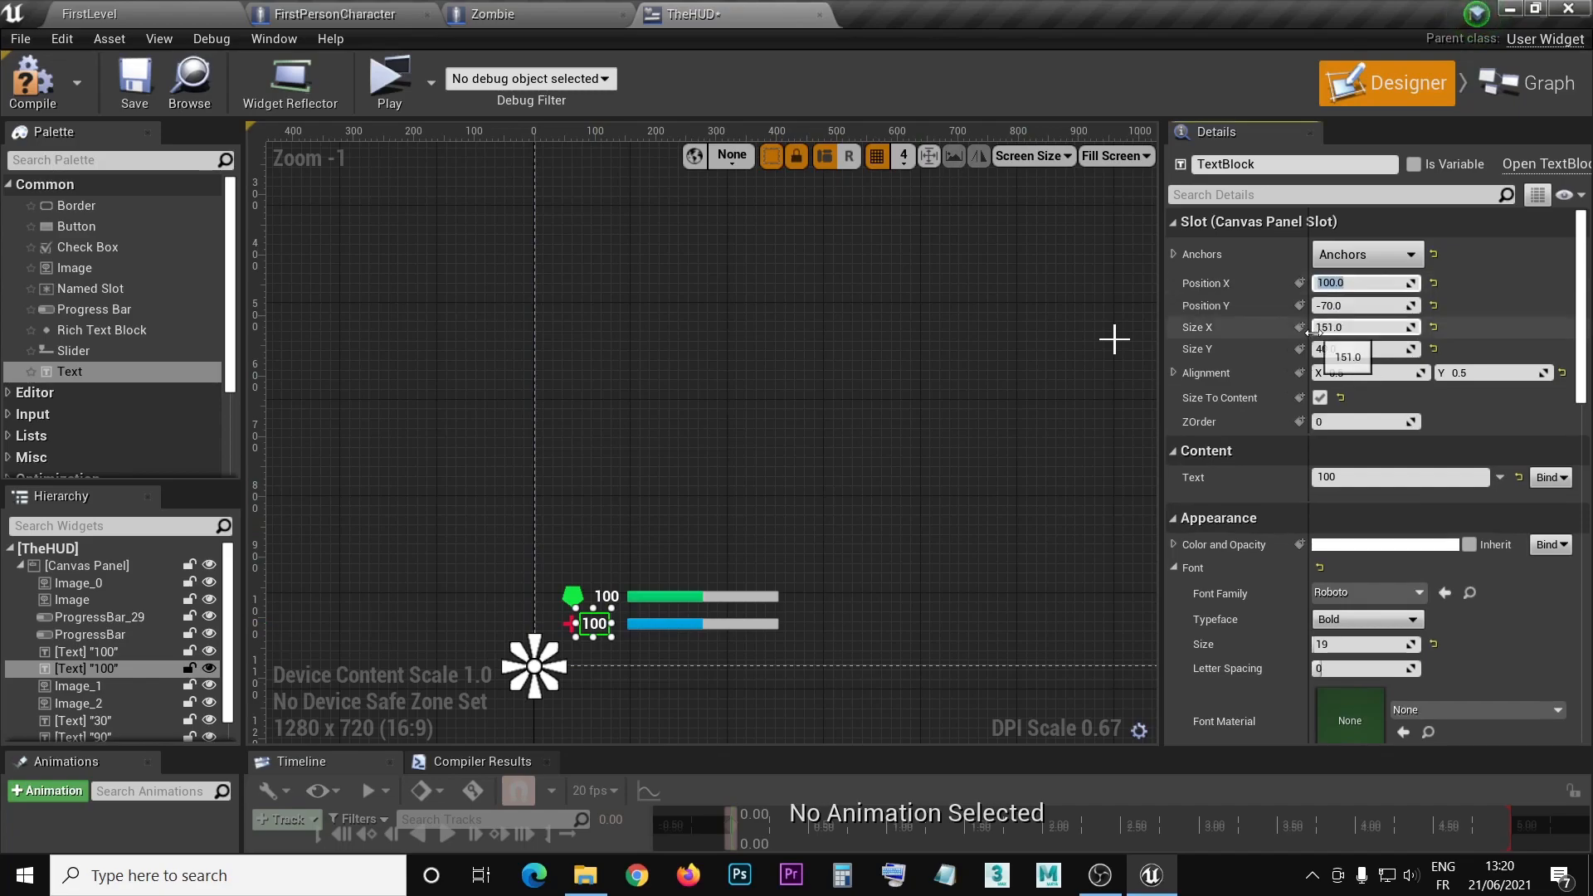
{"action": "type", "text": "120"}
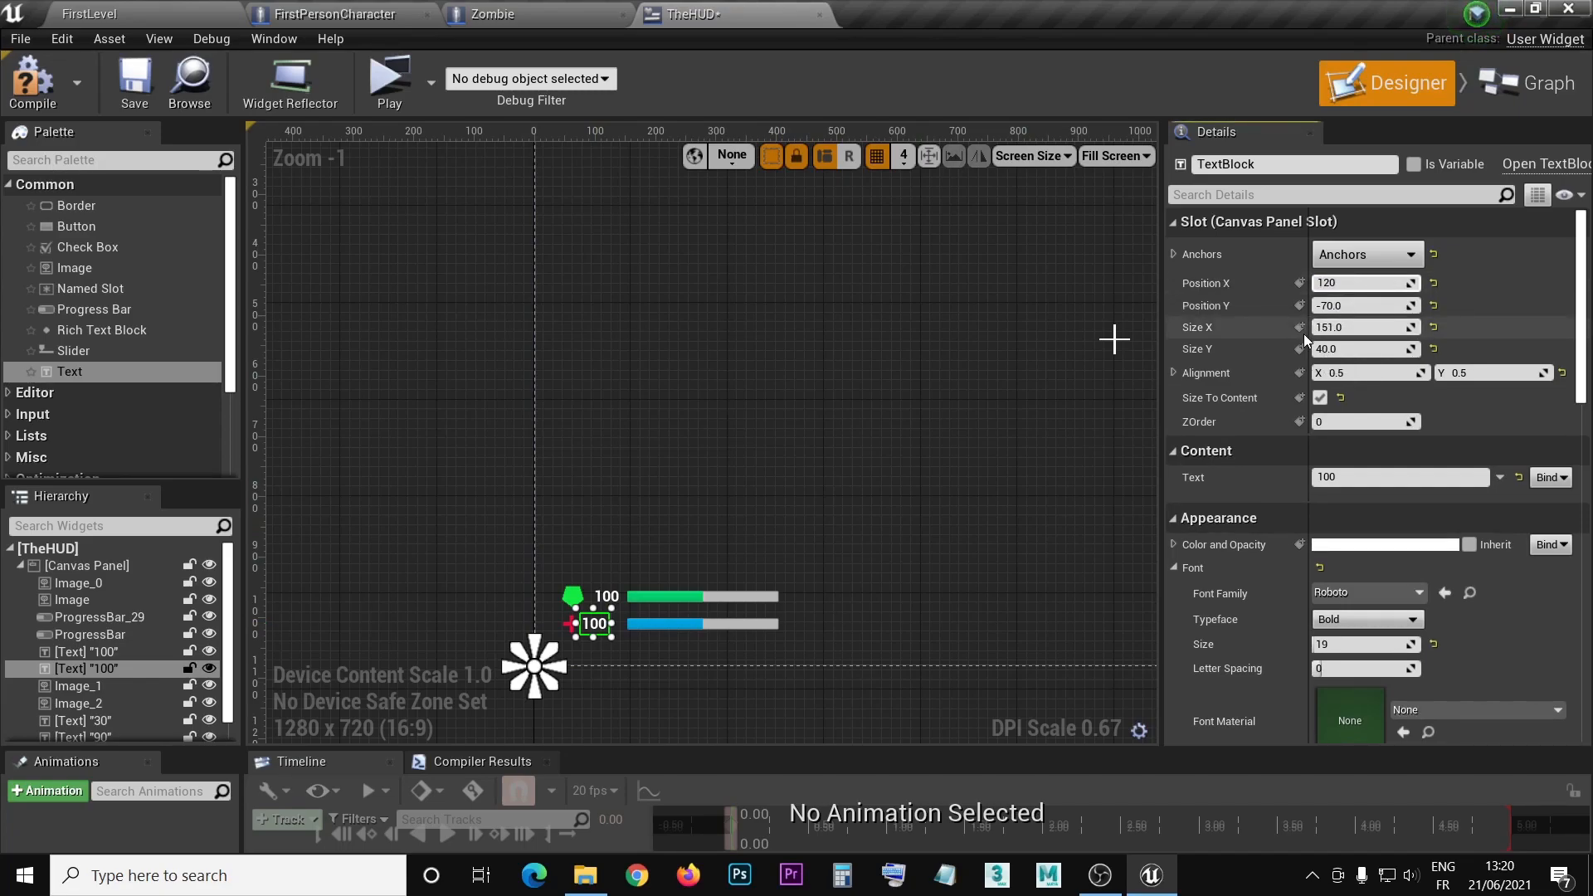
{"action": "key", "text": "Return"}
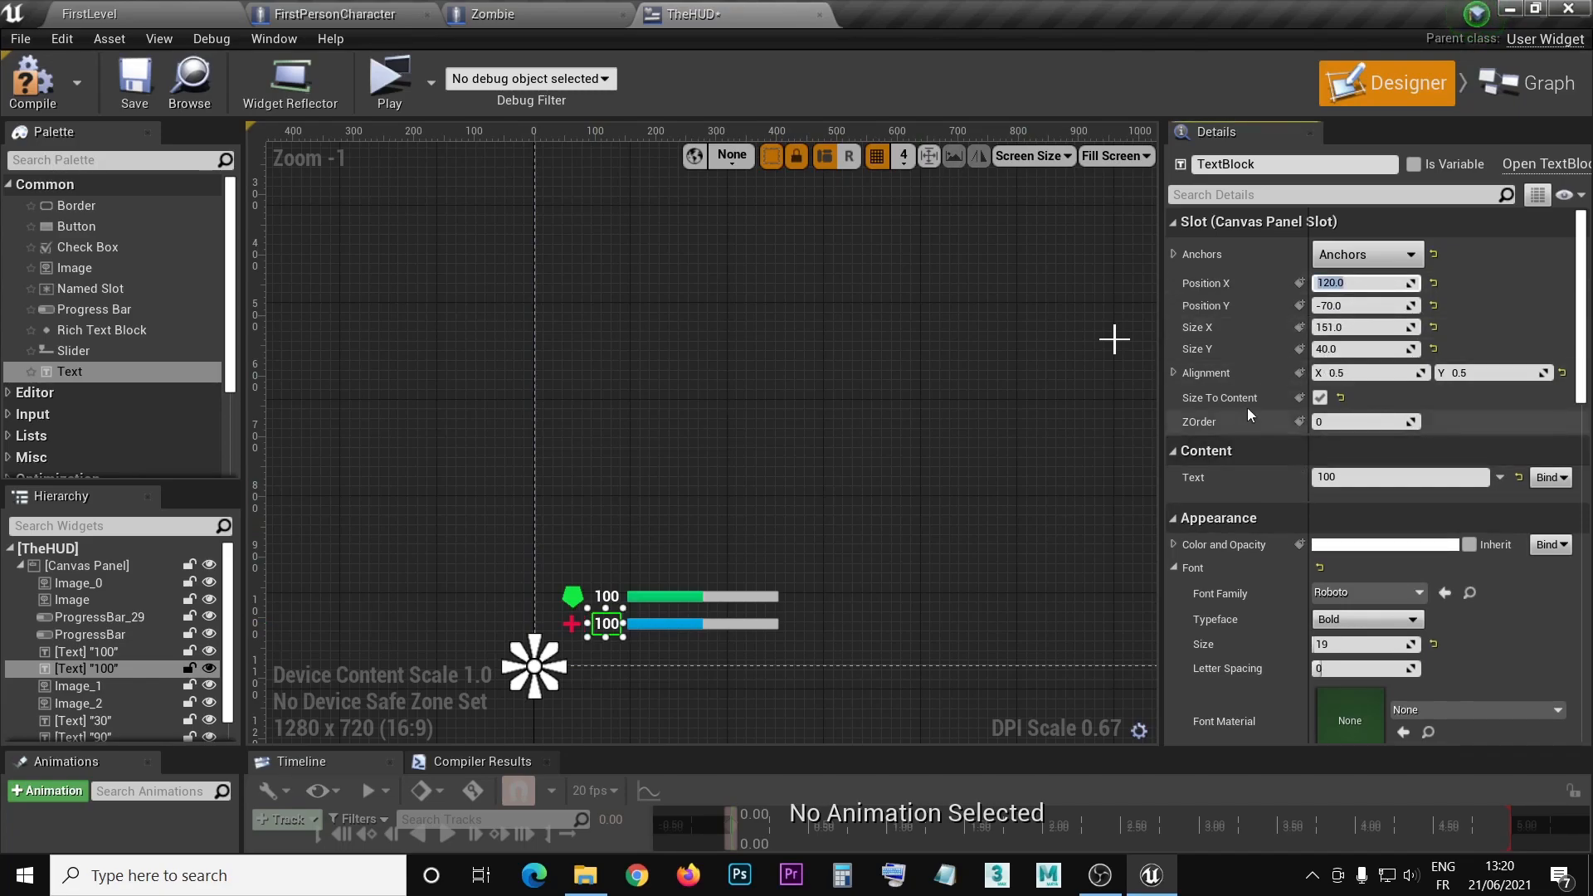
- Set the text justification of both 100 labels to center
{"action": "scroll", "coordinate": [1252, 551], "scroll_direction": "down", "scroll_amount": 6}
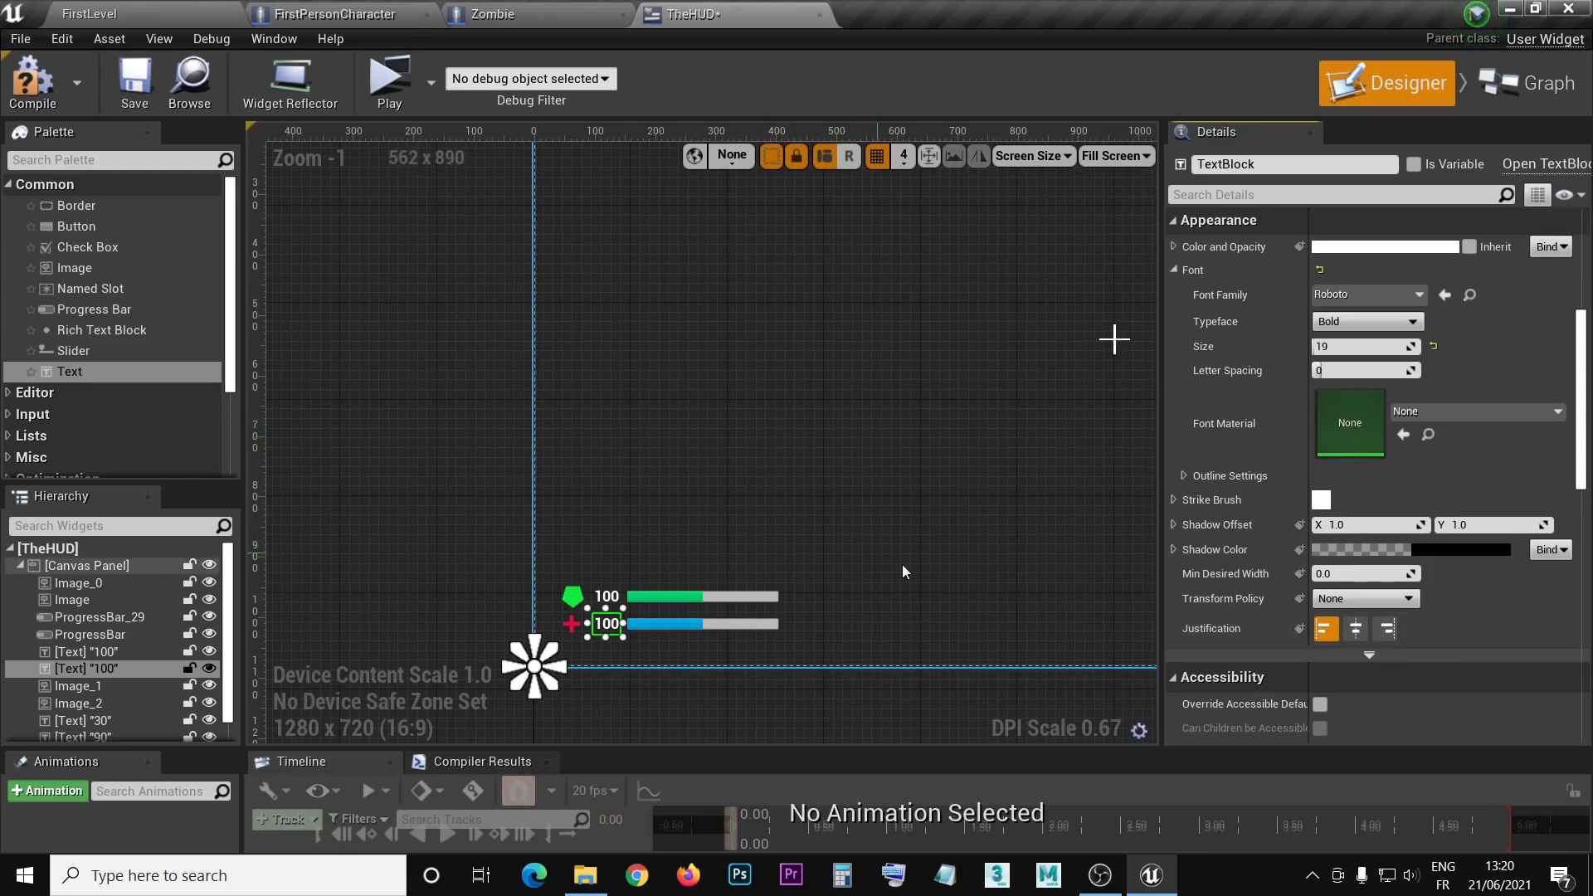
{"action": "left_click", "coordinate": [1360, 630]}
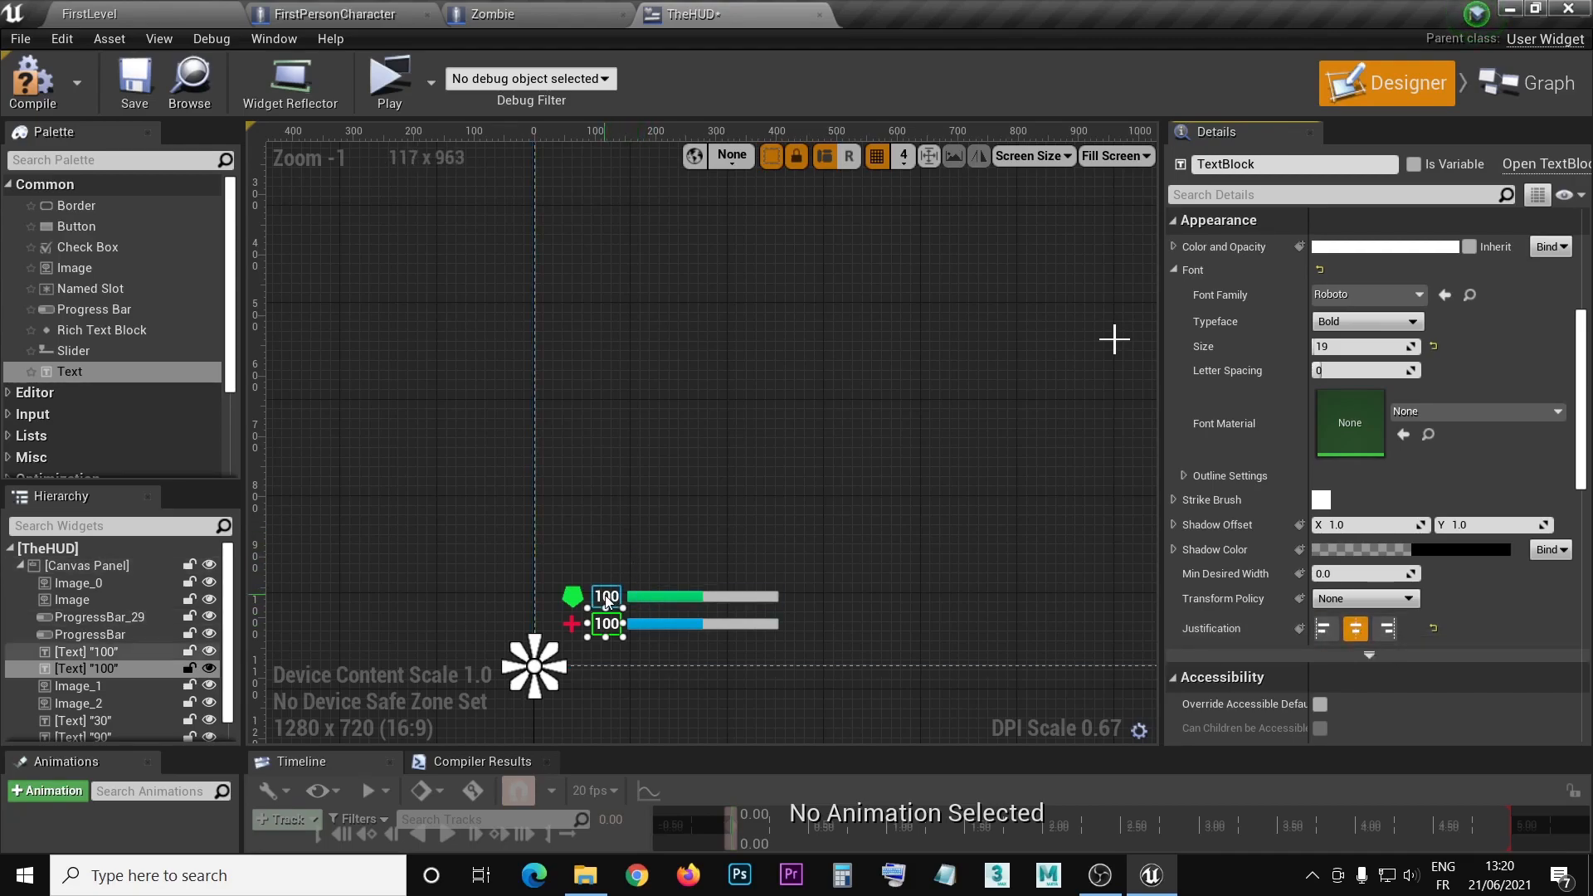
{"action": "left_click", "coordinate": [607, 598]}
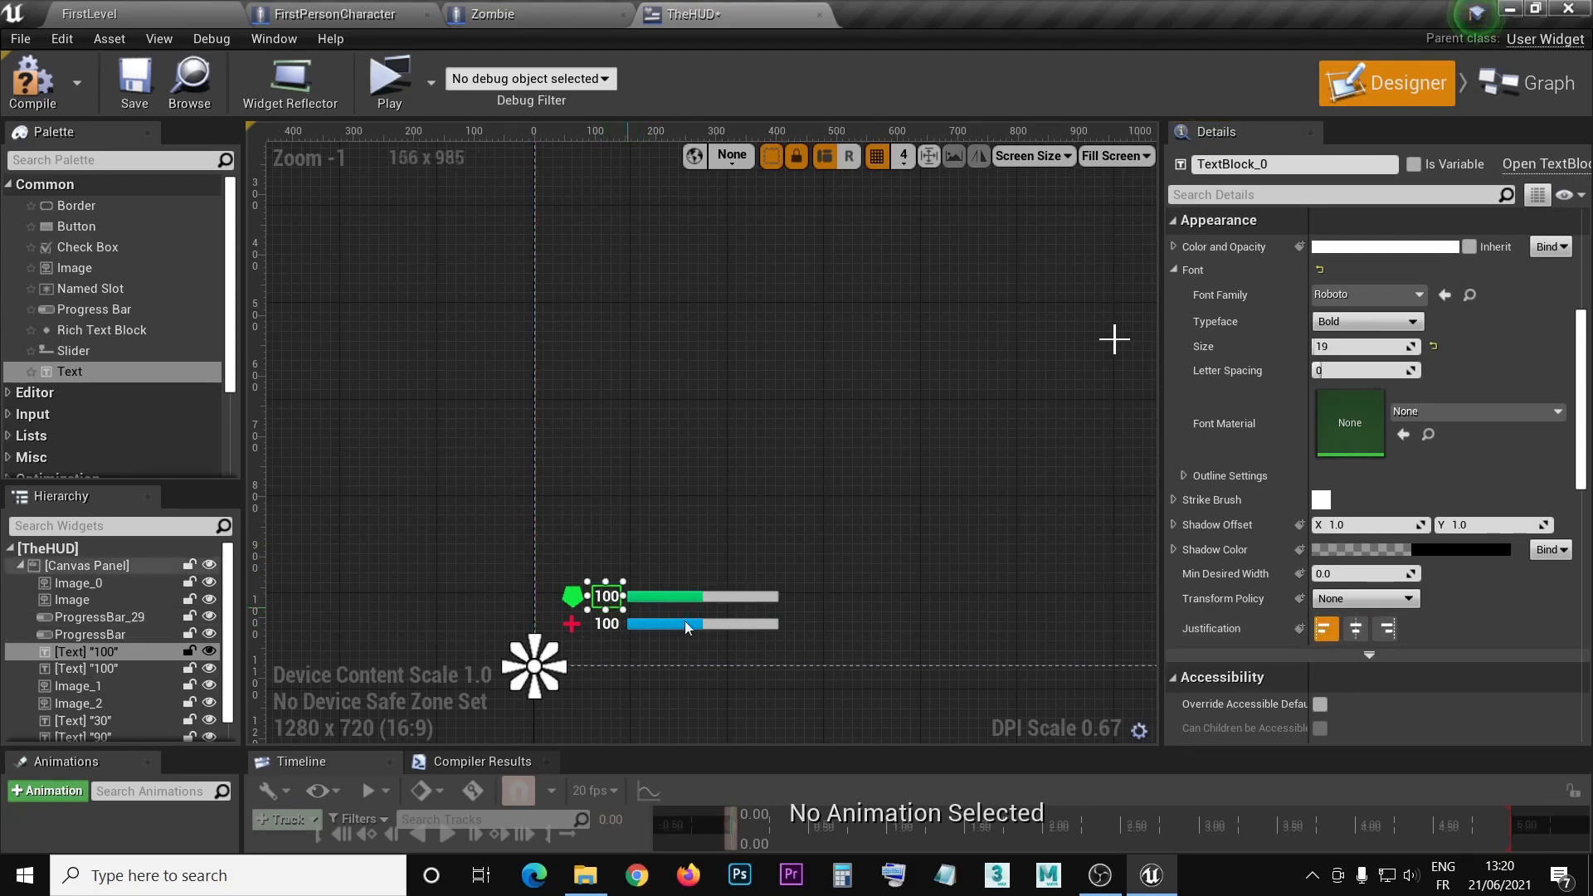
{"action": "left_click", "coordinate": [1355, 633]}
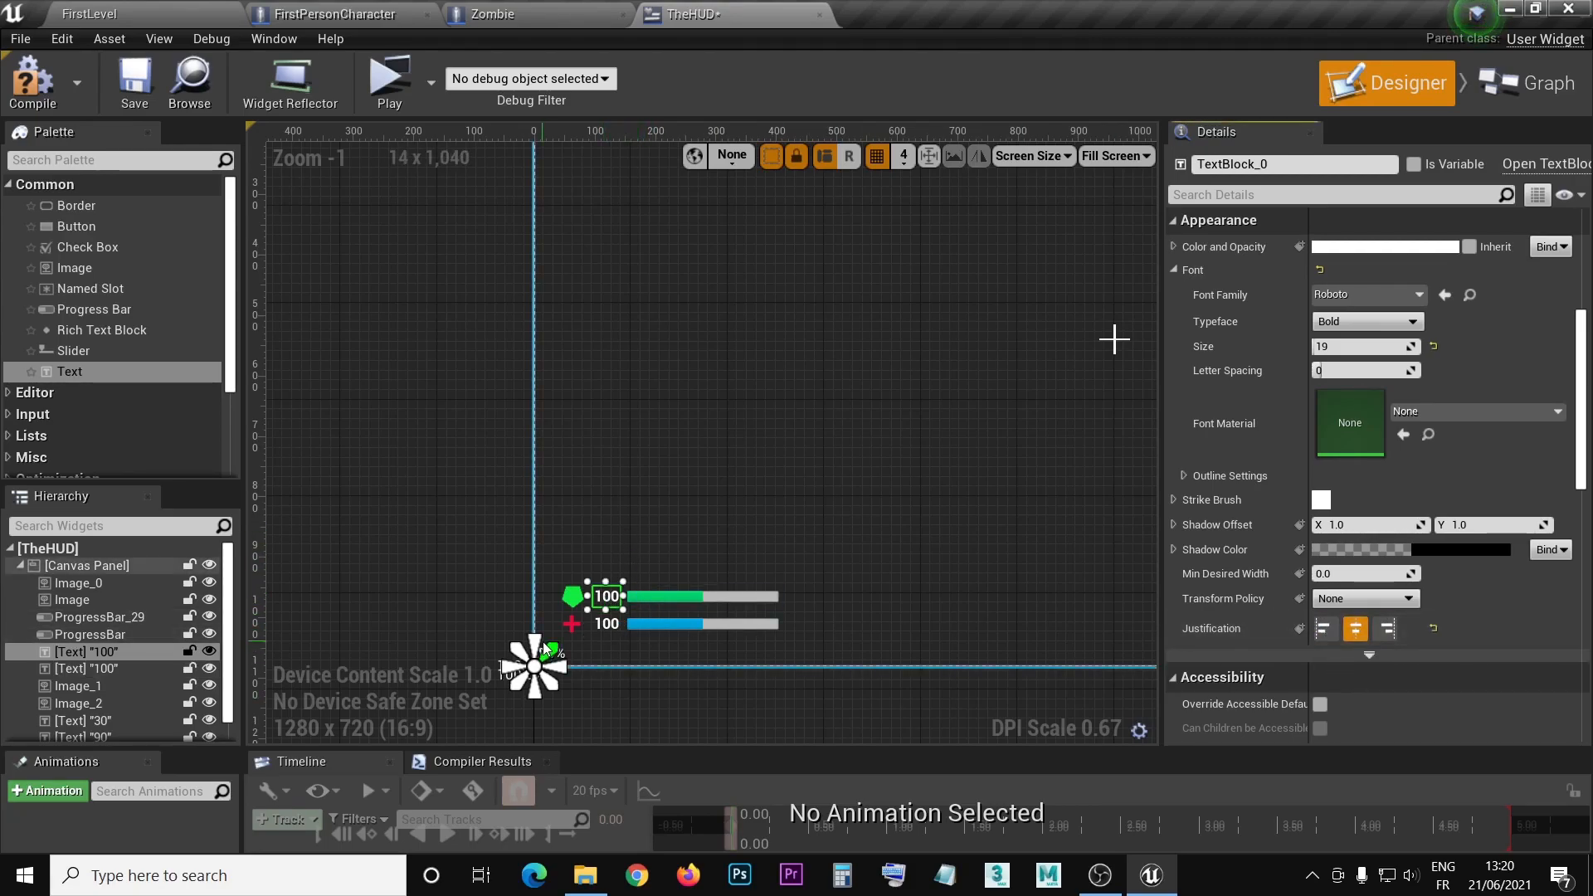
- Move the green armor icon closer to its label by setting its Position X to 70
{"action": "left_click", "coordinate": [575, 596]}
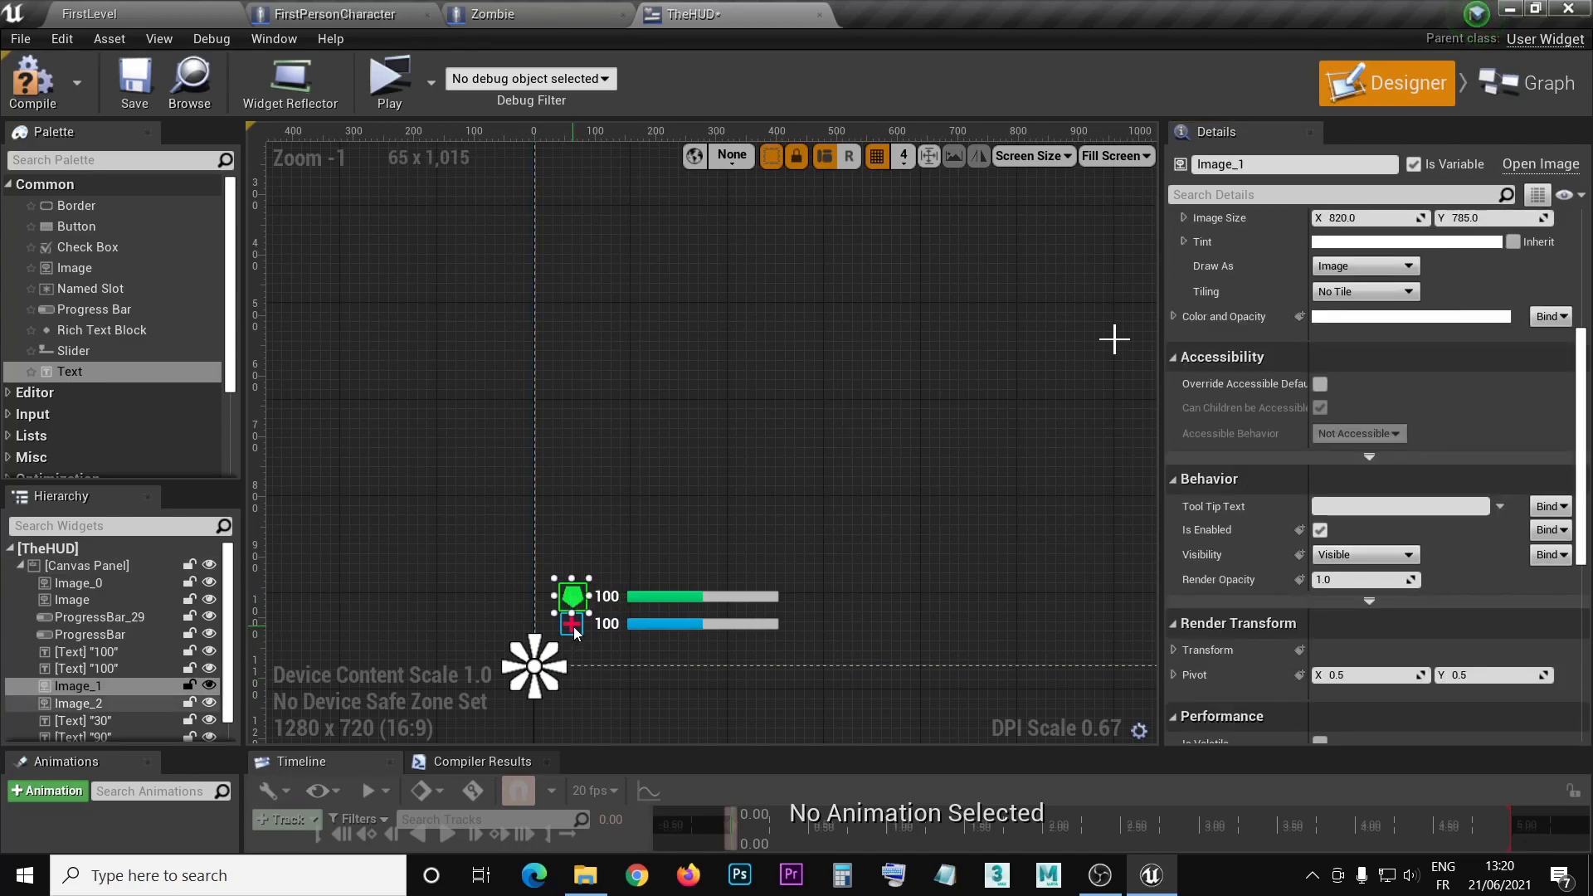
{"action": "scroll", "coordinate": [1458, 462], "scroll_direction": "up", "scroll_amount": 5}
{"action": "scroll", "coordinate": [1458, 470], "scroll_direction": "up", "scroll_amount": 4}
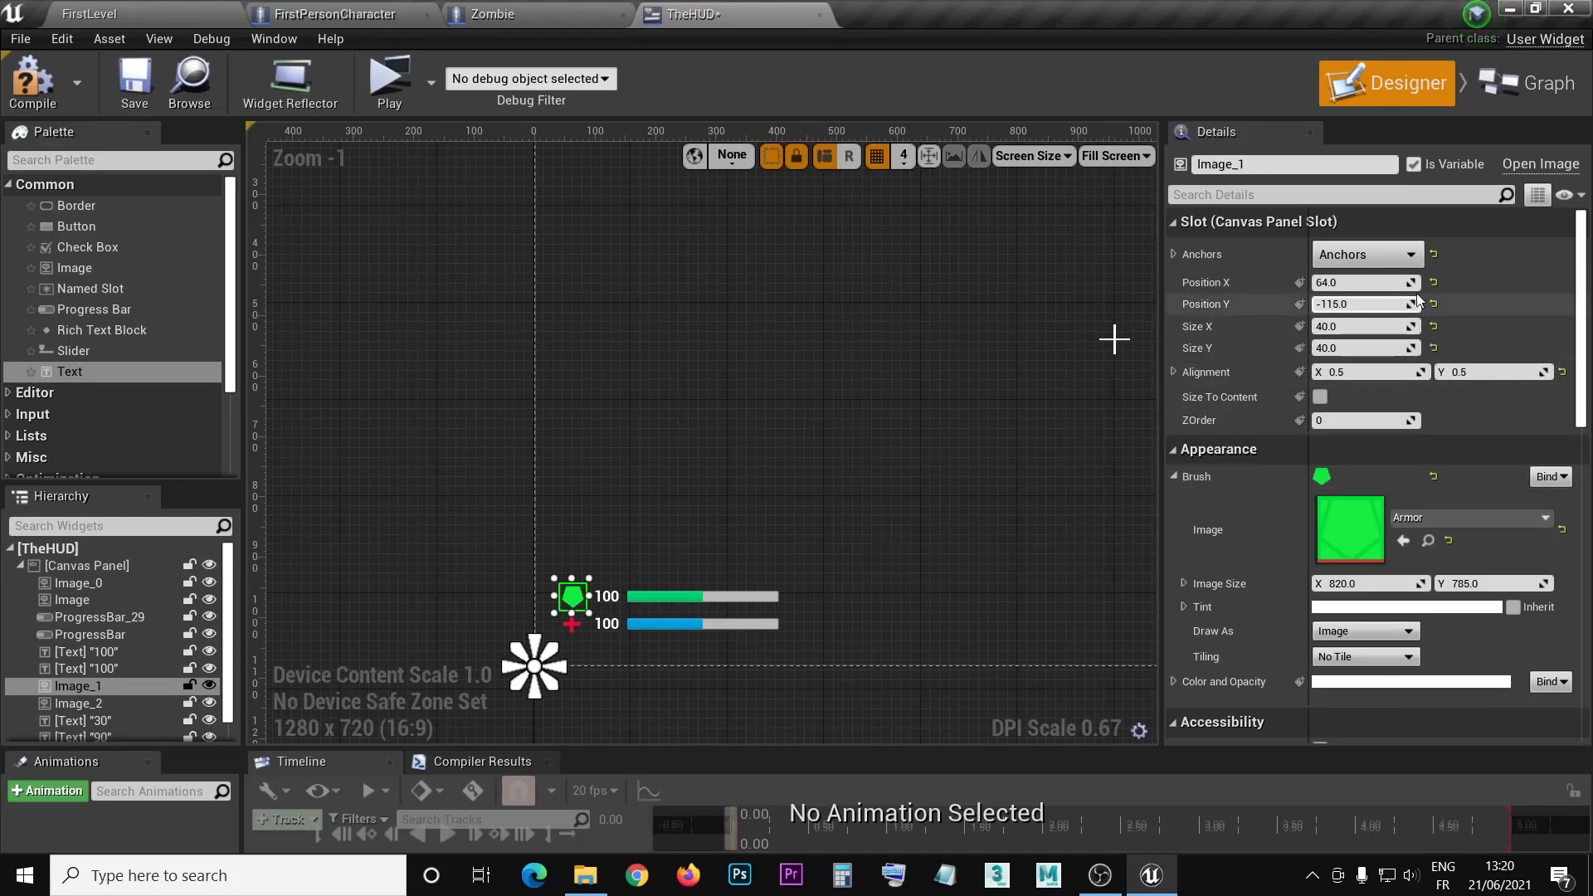
{"action": "left_click_drag", "start_coordinate": [1414, 283], "coordinate": [1421, 283]}
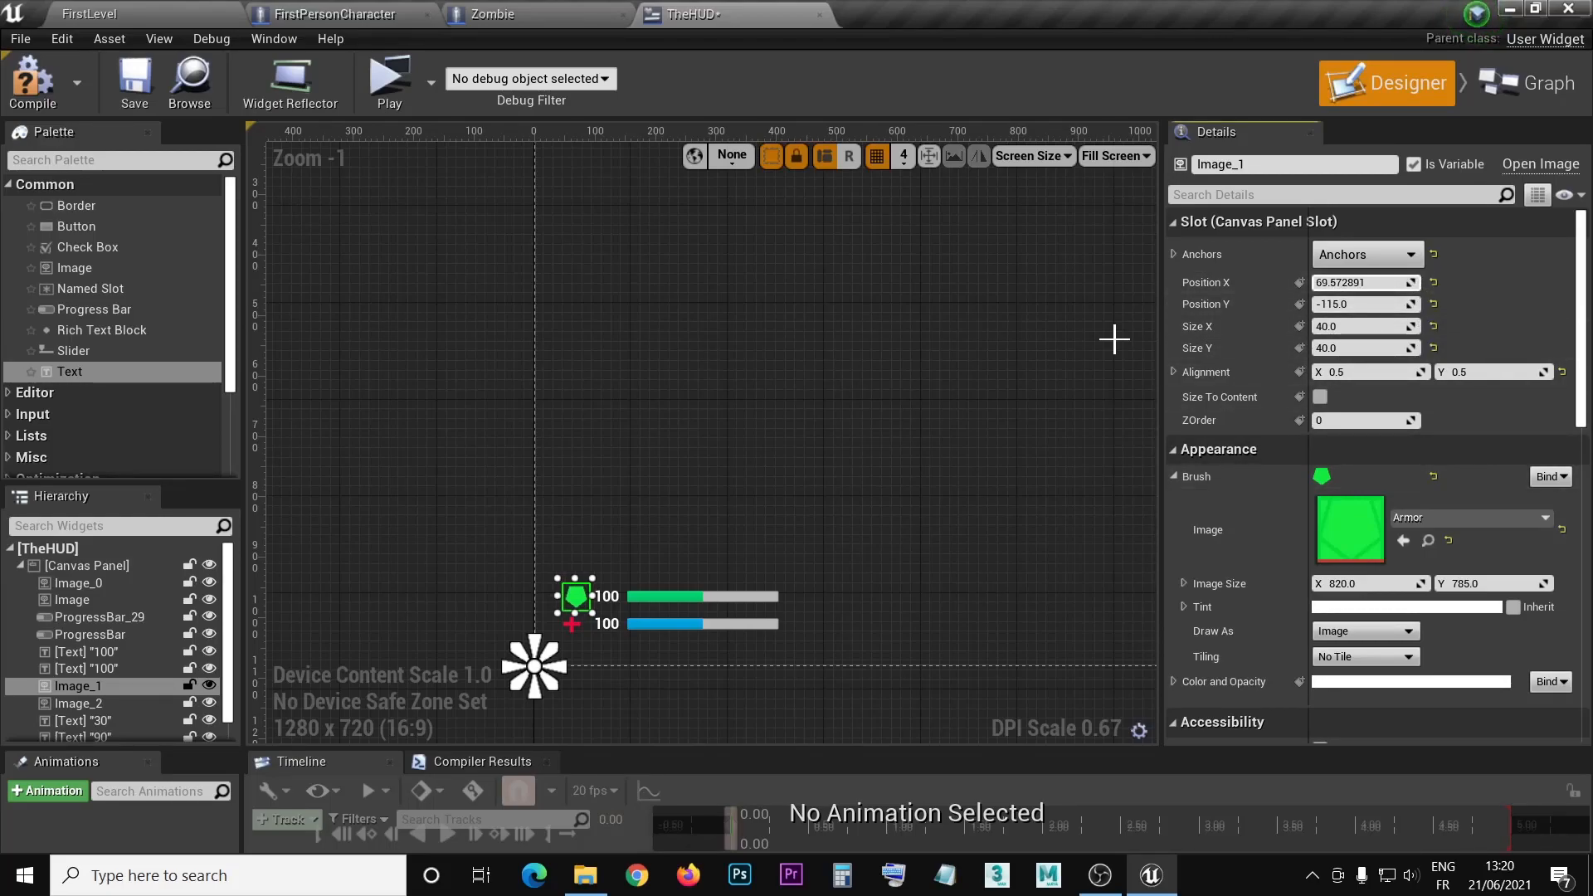
{"action": "left_click", "coordinate": [1364, 284]}
{"action": "type", "text": "70"}
{"action": "key", "text": "Return"}
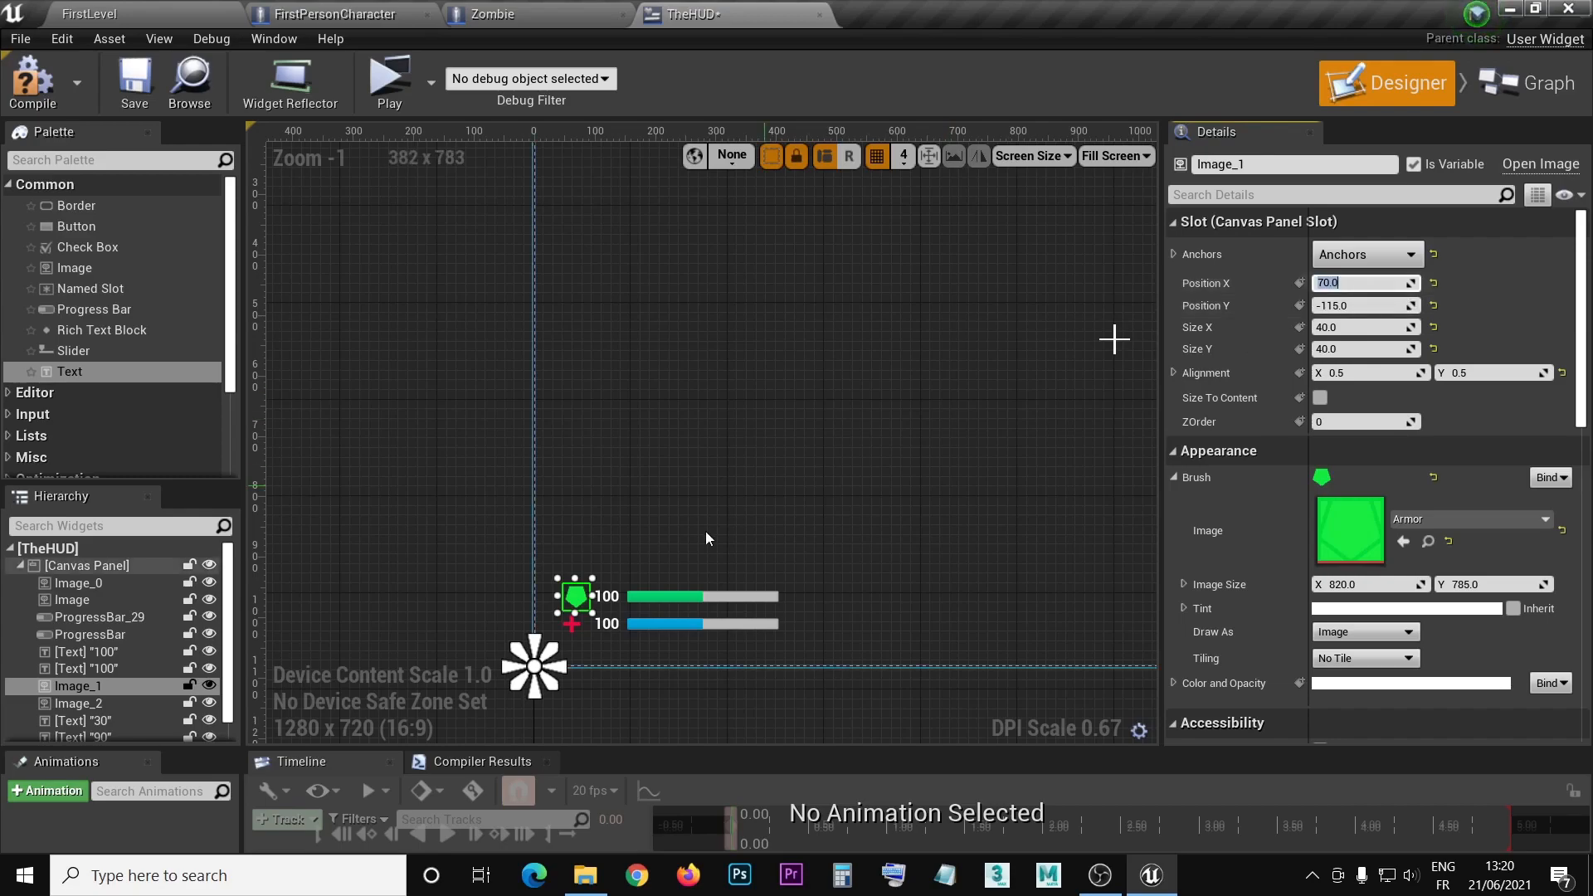
- Set the red health icon's Position X to 70, the same as the green armor icon
{"action": "left_click", "coordinate": [570, 628]}
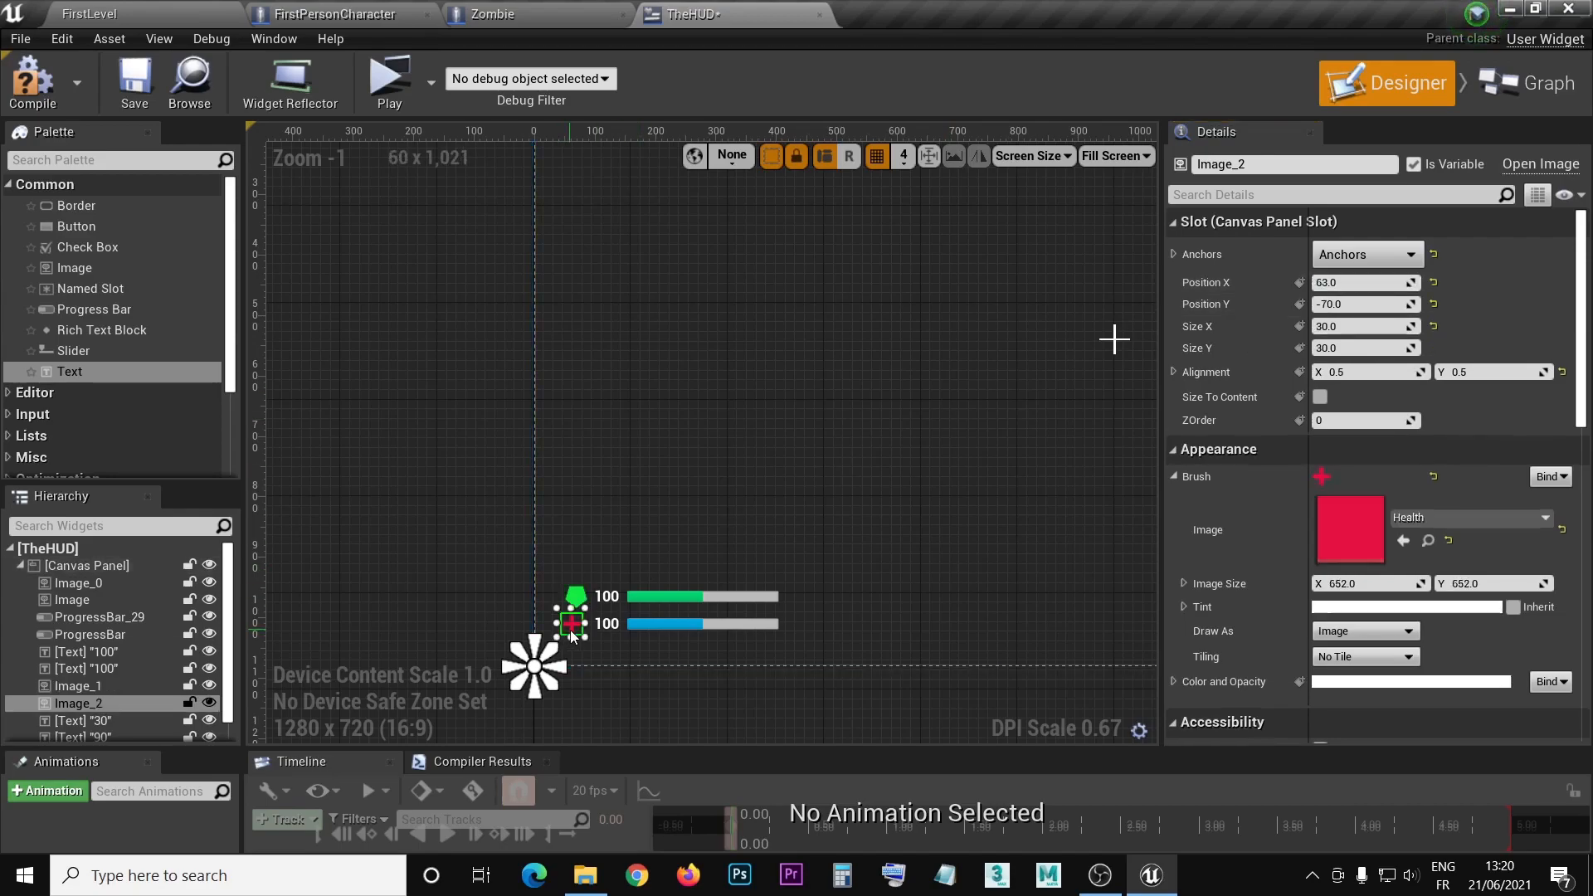
{"action": "left_click", "coordinate": [1344, 282]}
{"action": "type", "text": "70"}
{"action": "key", "text": "Return"}
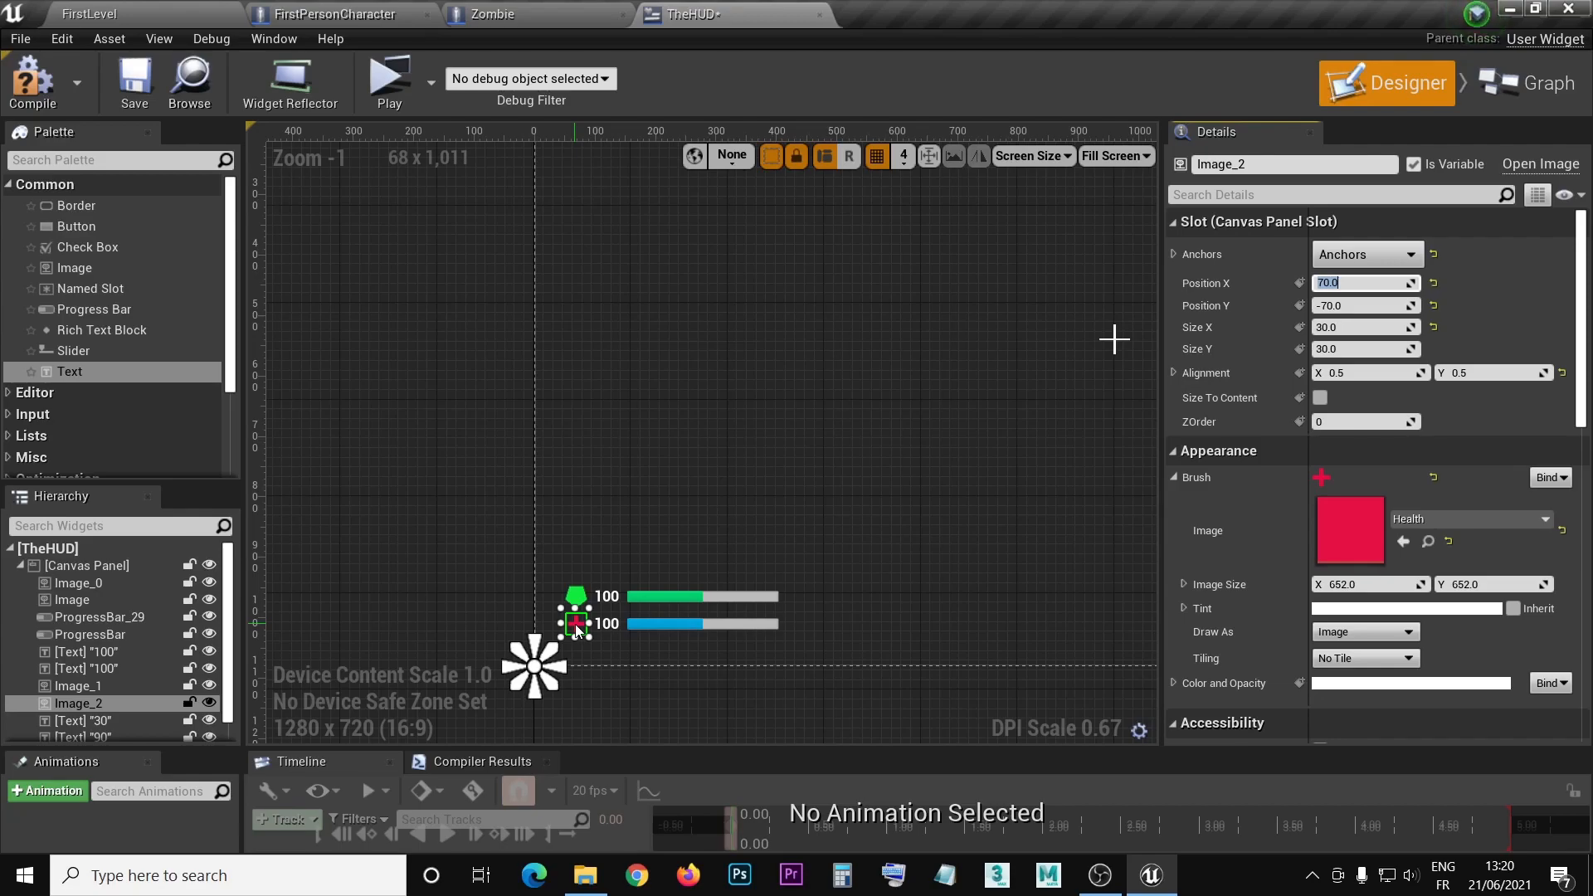
- Enlarge the design canvas around the ammo texts by shrinking the Palette and Hierarchy panels and narrowing the Details panel
{"action": "scroll", "coordinate": [860, 534], "scroll_direction": "down", "scroll_amount": 2}
{"action": "scroll", "coordinate": [831, 544], "scroll_direction": "down", "scroll_amount": 3}
{"action": "scroll", "coordinate": [784, 529], "scroll_direction": "up", "scroll_amount": 5}
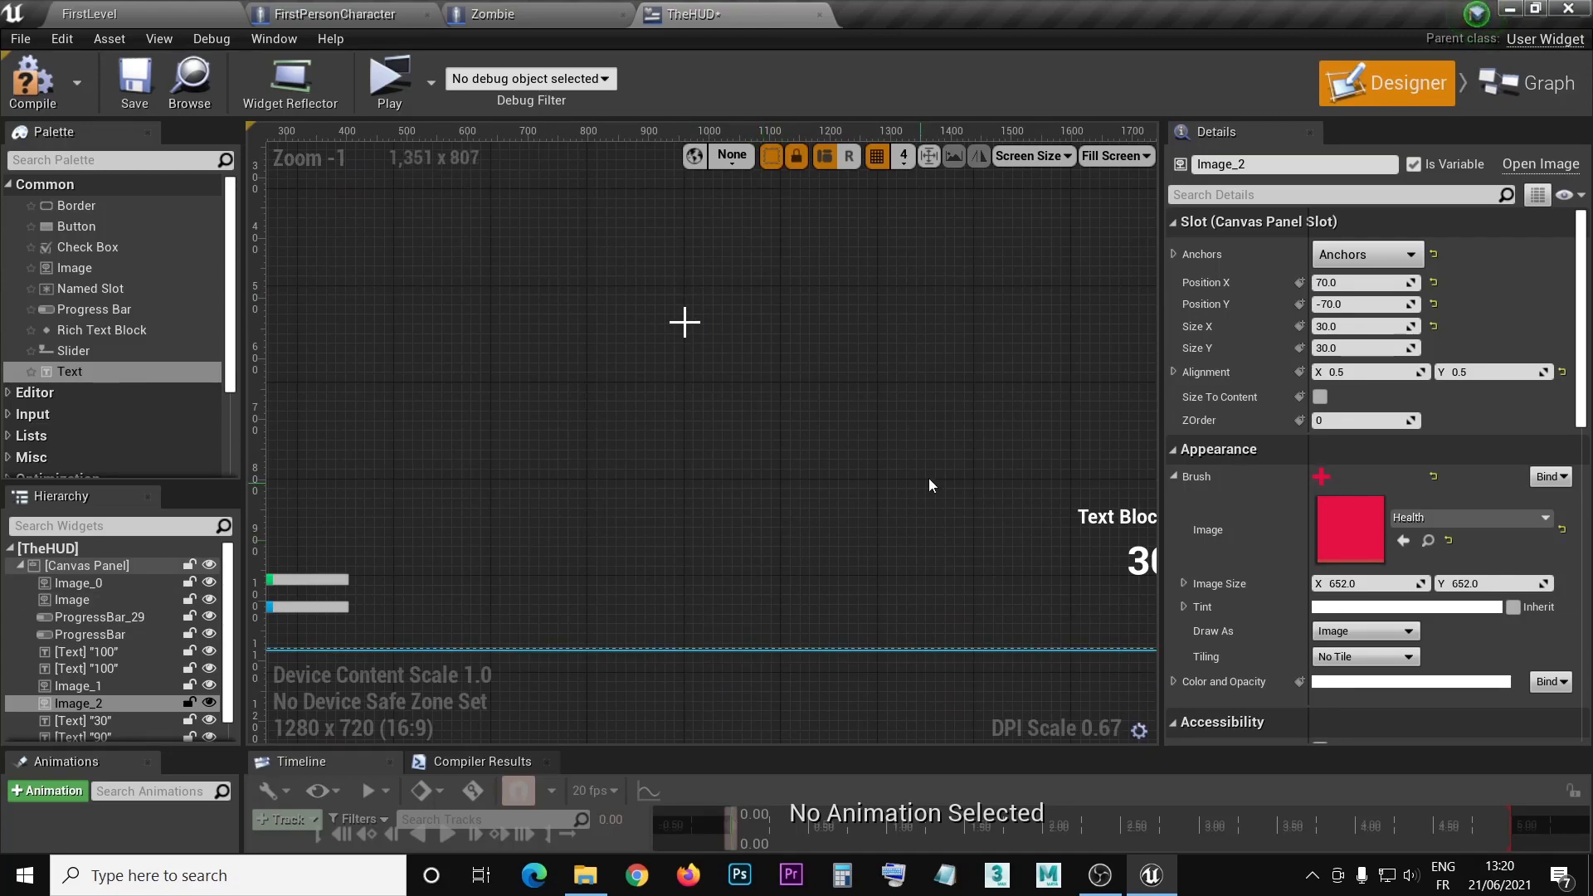
{"action": "mouse_move", "coordinate": [1048, 324]}
{"action": "right_mouse_down"}
{"action": "mouse_move", "coordinate": [813, 475]}
{"action": "mouse_move", "coordinate": [1185, 519]}
{"action": "right_mouse_up"}
{"action": "mouse_move", "coordinate": [409, 444]}
{"action": "right_mouse_down"}
{"action": "mouse_move", "coordinate": [725, 480]}
{"action": "mouse_move", "coordinate": [634, 185]}
{"action": "mouse_move", "coordinate": [595, 202]}
{"action": "right_mouse_up"}
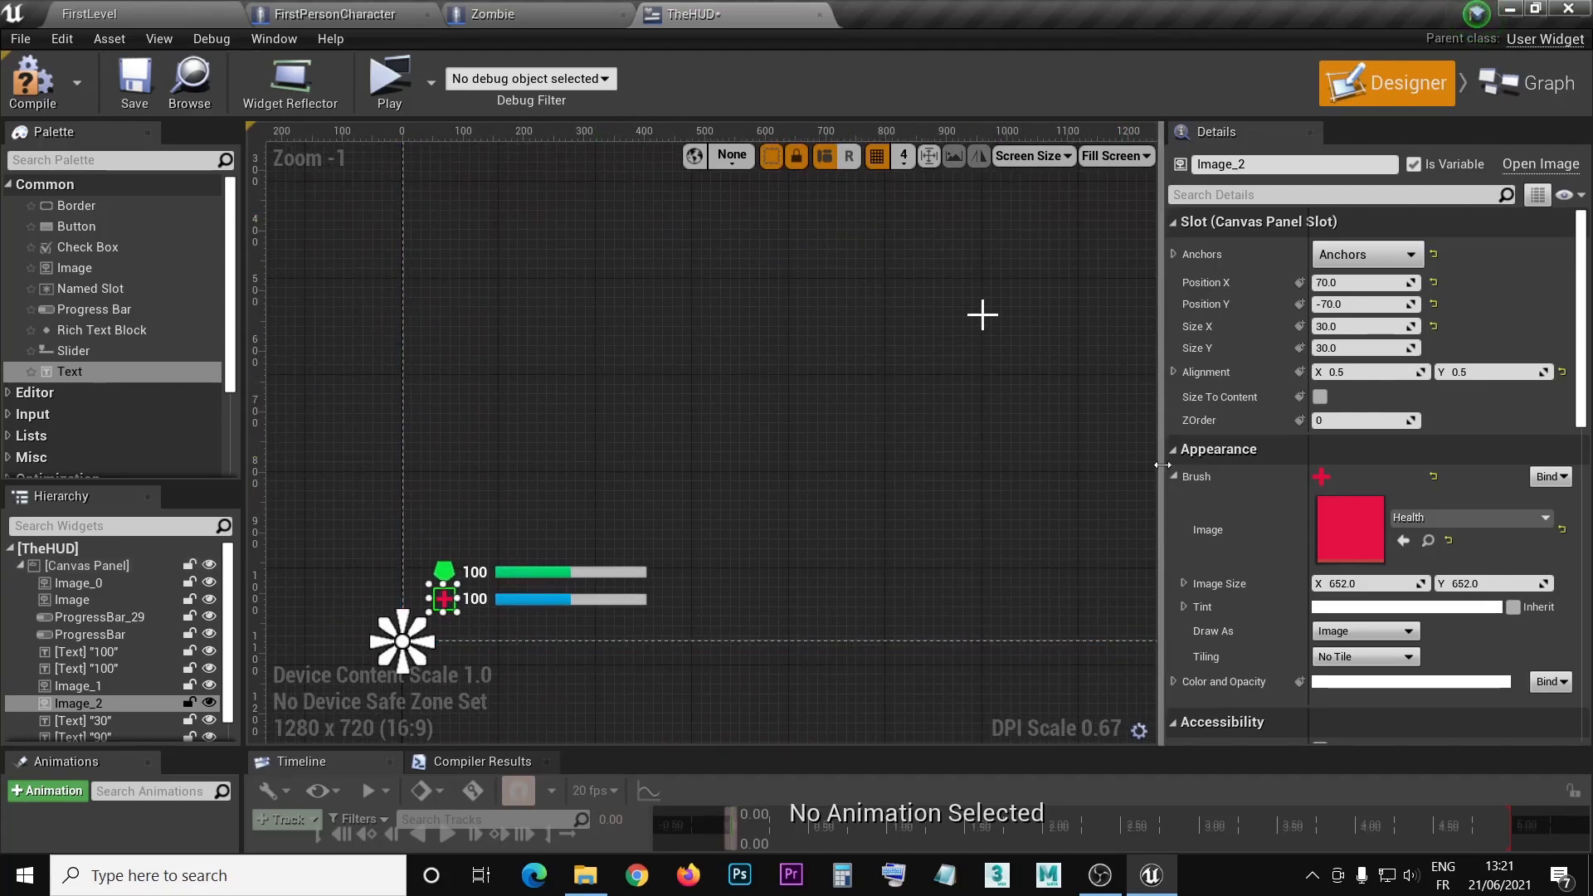
{"action": "left_click_drag", "start_coordinate": [1162, 465], "coordinate": [1537, 465]}
{"action": "left_click_drag", "start_coordinate": [236, 349], "coordinate": [28, 349]}
{"action": "right_click_drag", "start_coordinate": [790, 523], "coordinate": [524, 406]}
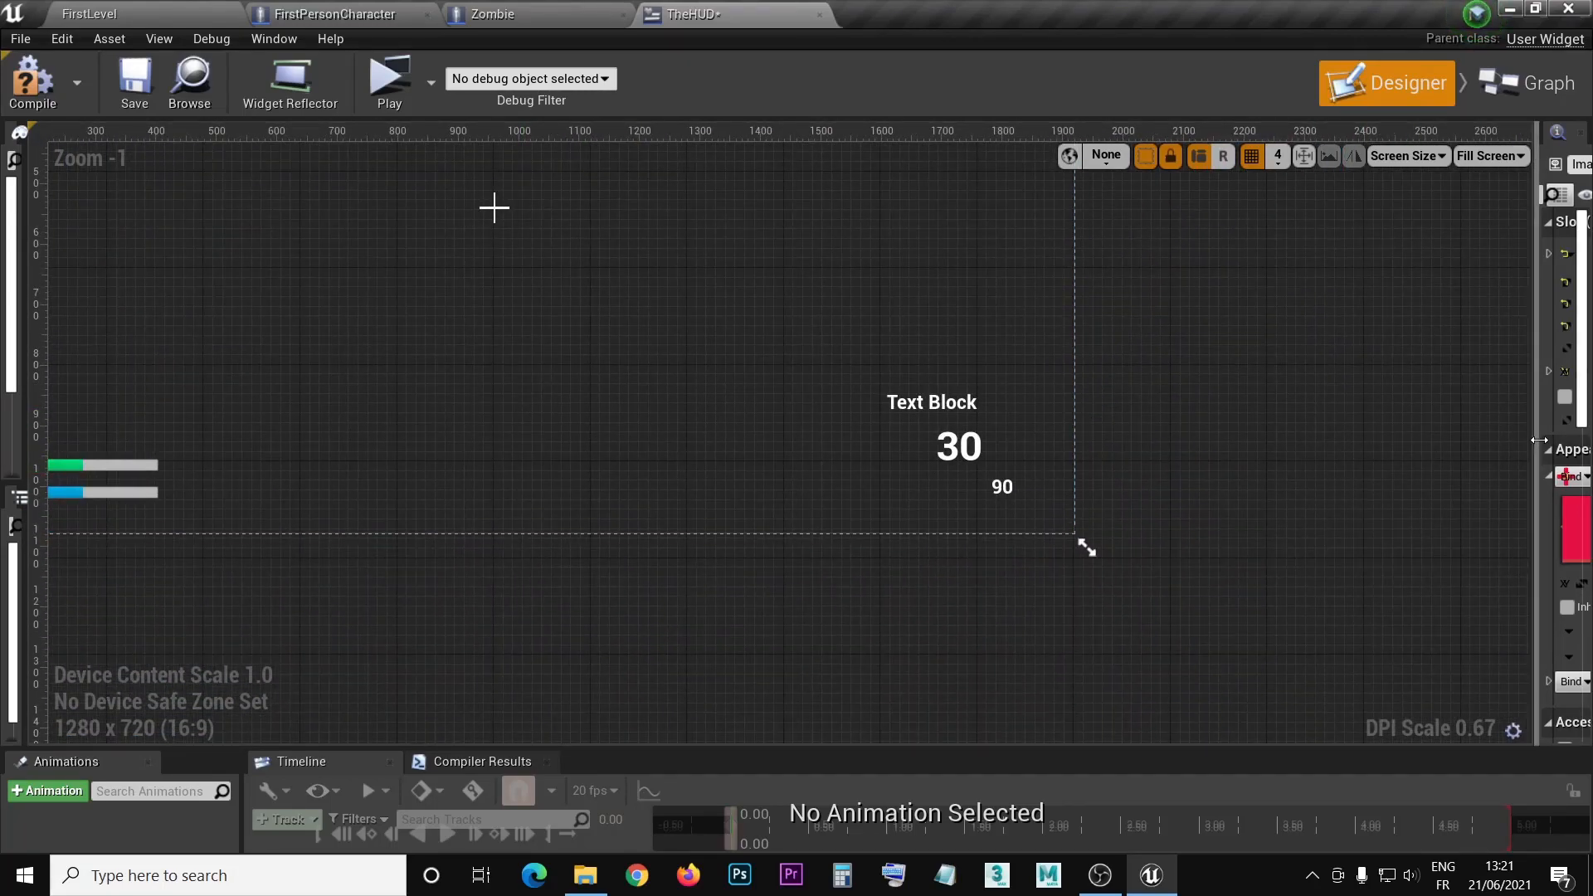
{"action": "left_click_drag", "start_coordinate": [1540, 437], "coordinate": [1235, 432]}
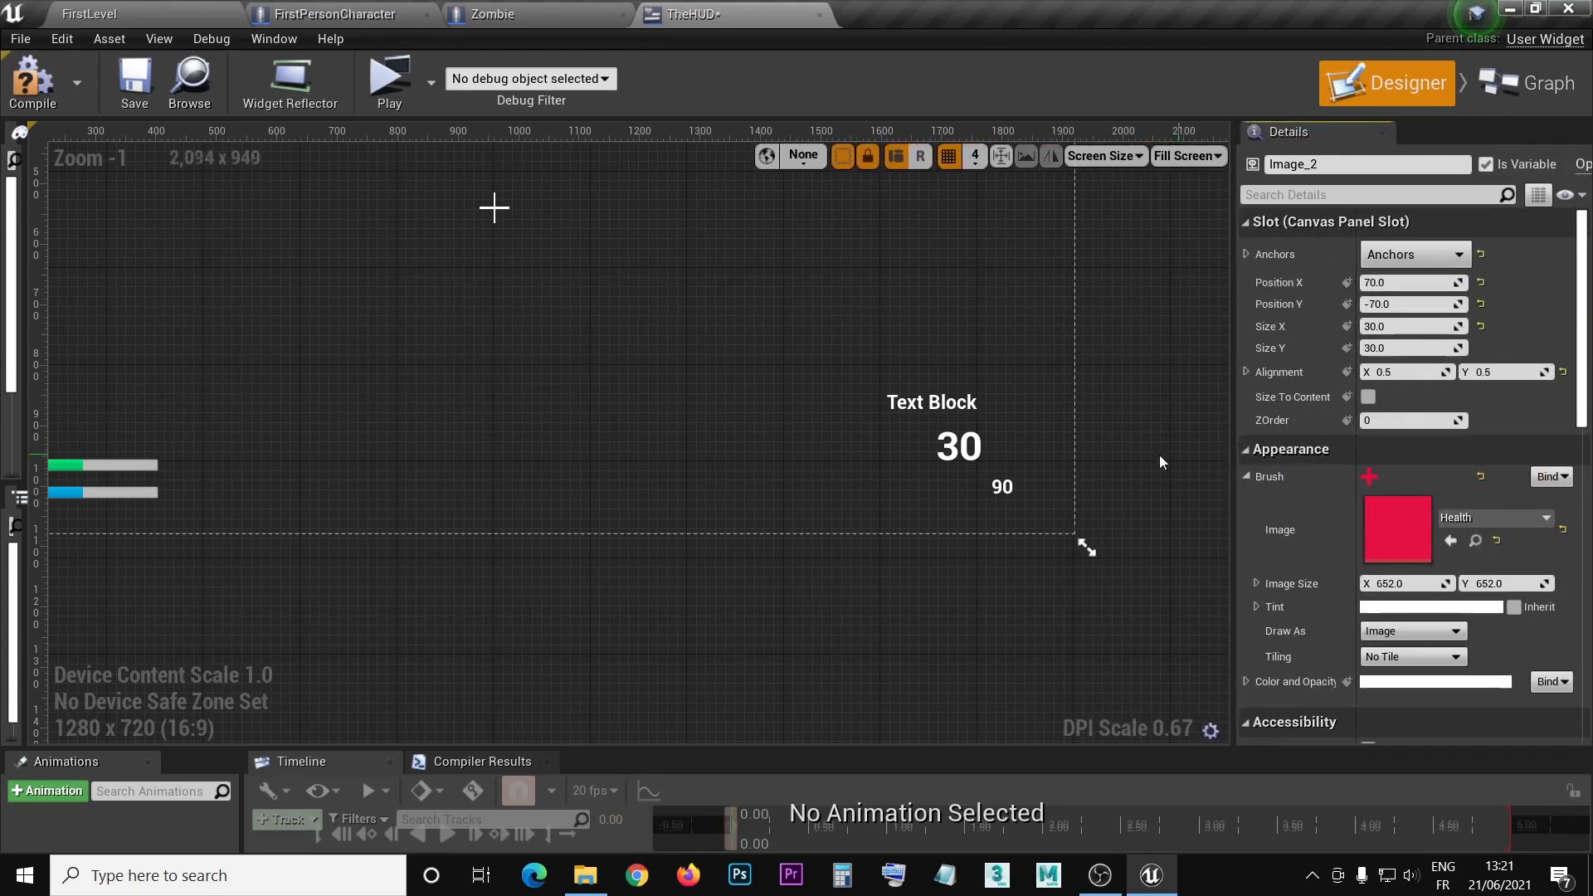
- Set the font size of the Text Block label above the 30 to 19
{"action": "left_click", "coordinate": [961, 461]}
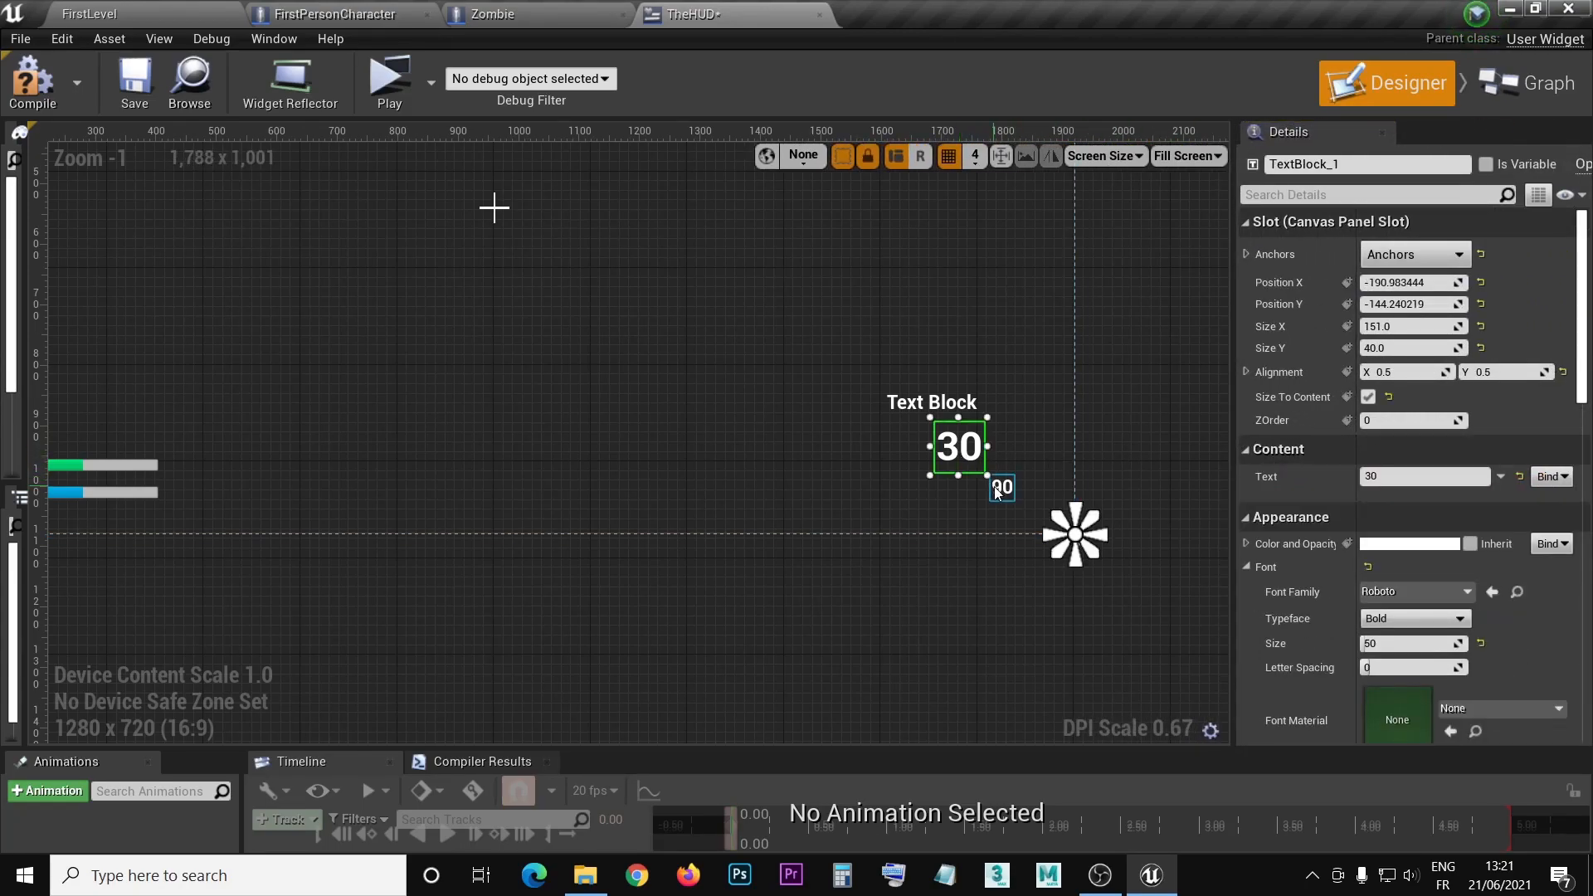
{"action": "left_click", "coordinate": [999, 490]}
{"action": "left_click", "coordinate": [955, 462]}
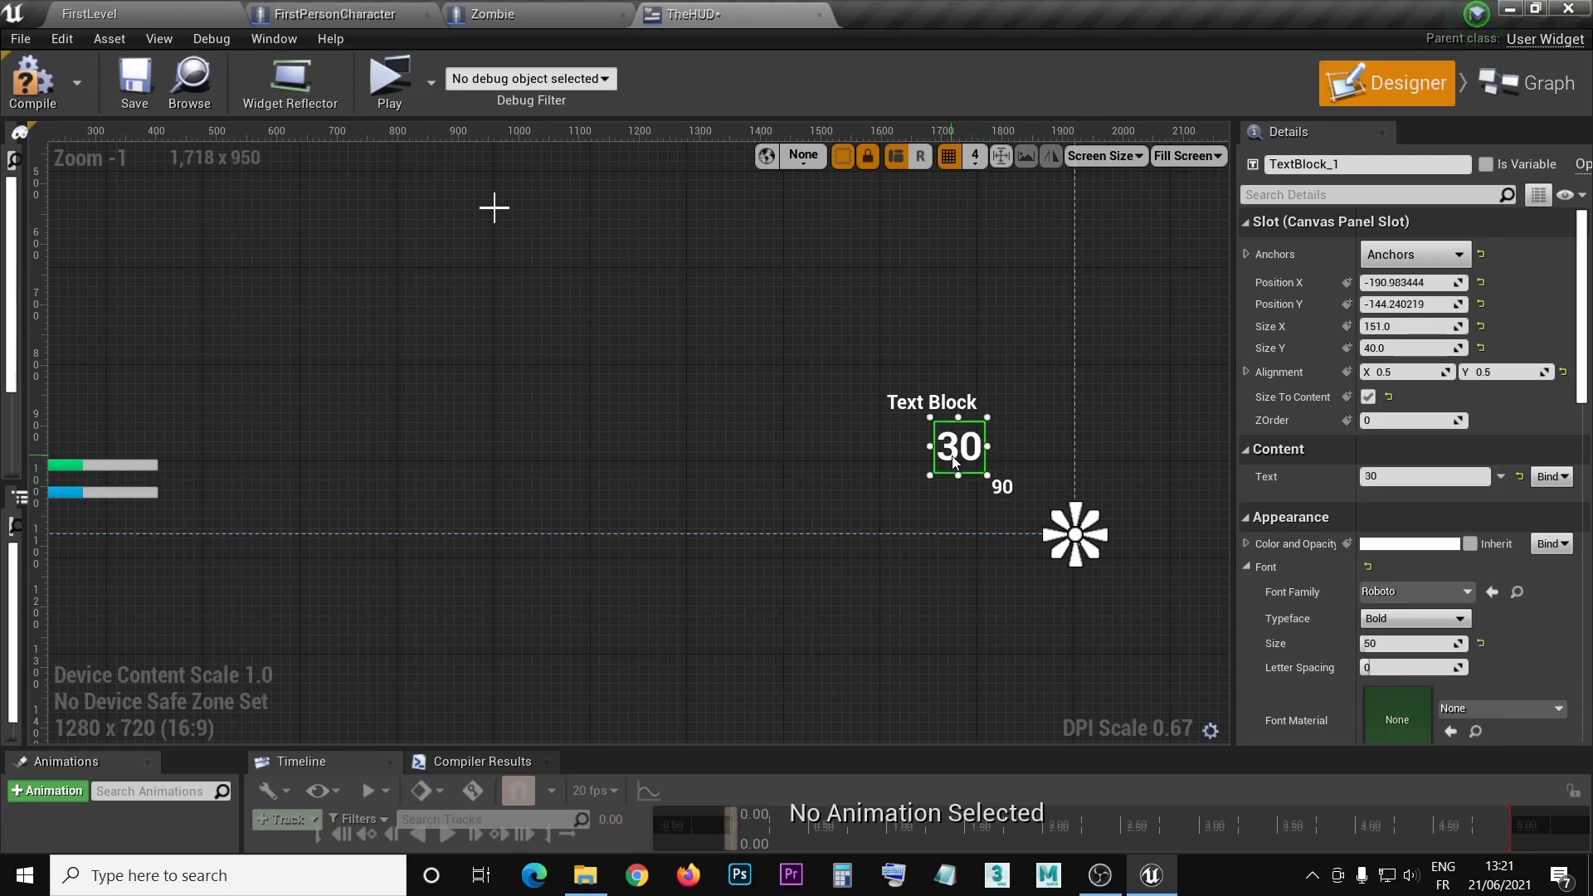
{"action": "left_click", "coordinate": [924, 410]}
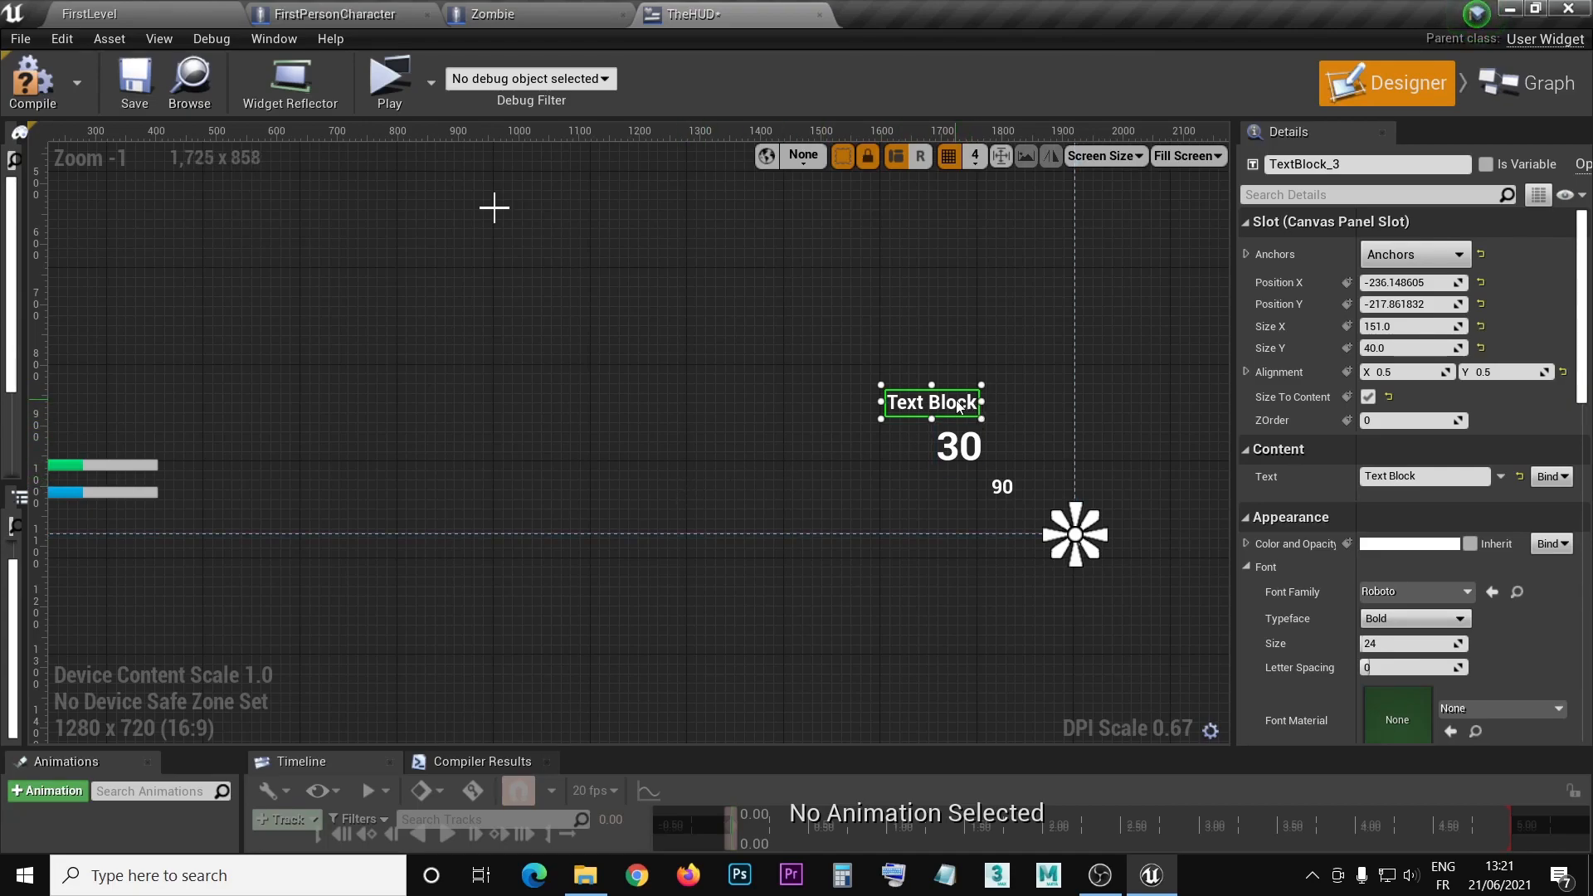
{"action": "left_click", "coordinate": [1381, 644]}
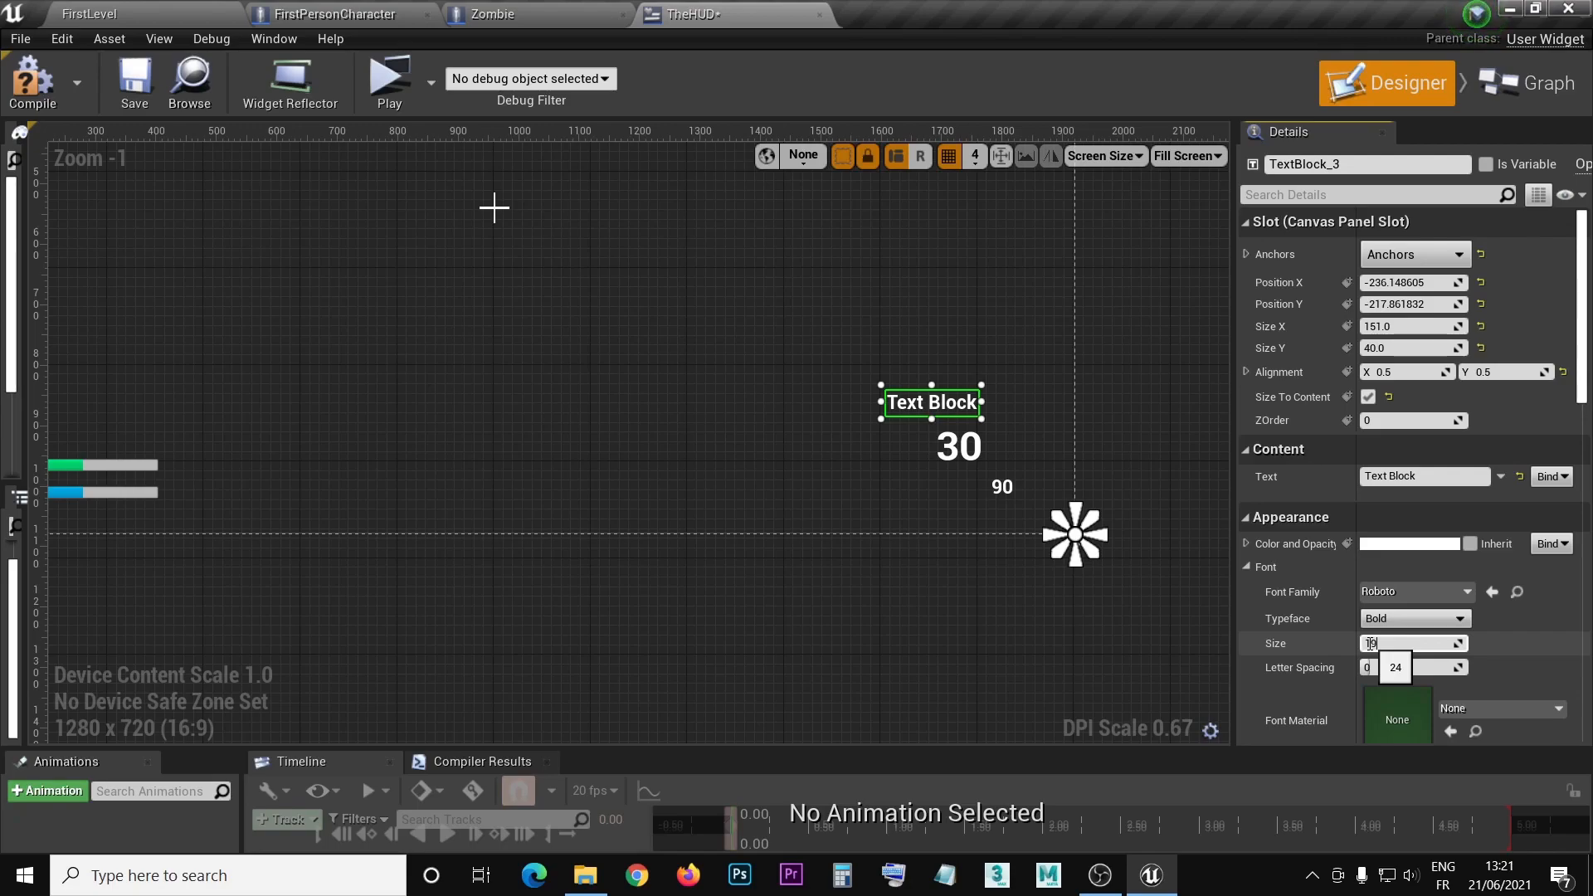
{"action": "key", "text": "Return"}
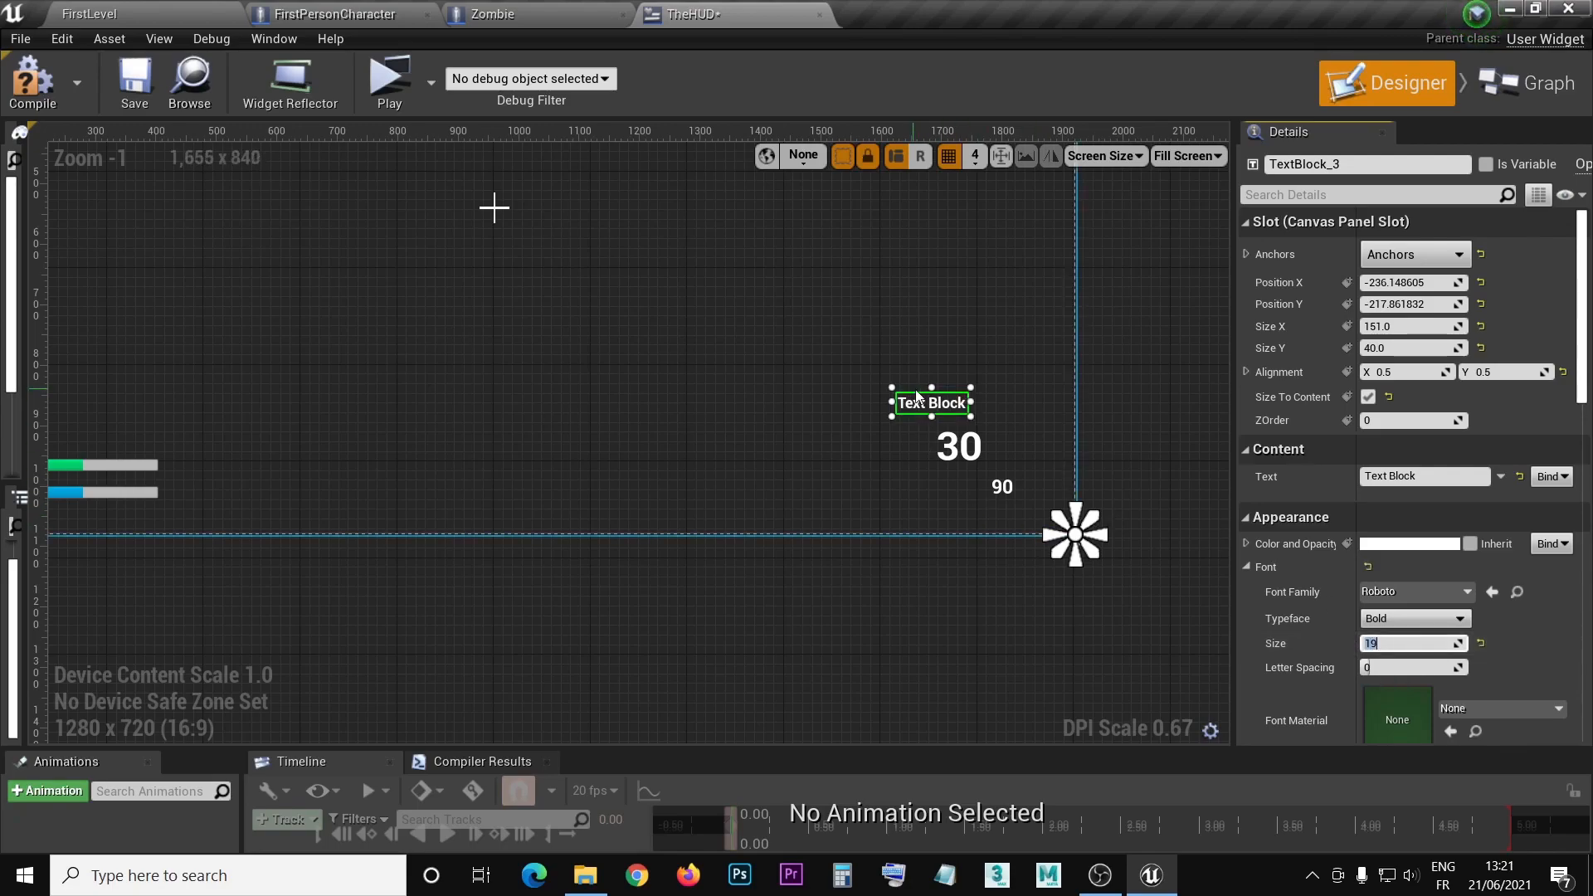
- Move the Text Block label closer to the 30, at about X -217 and Y -206, and center its text justification
{"action": "left_click_drag", "start_coordinate": [930, 404], "coordinate": [943, 413]}
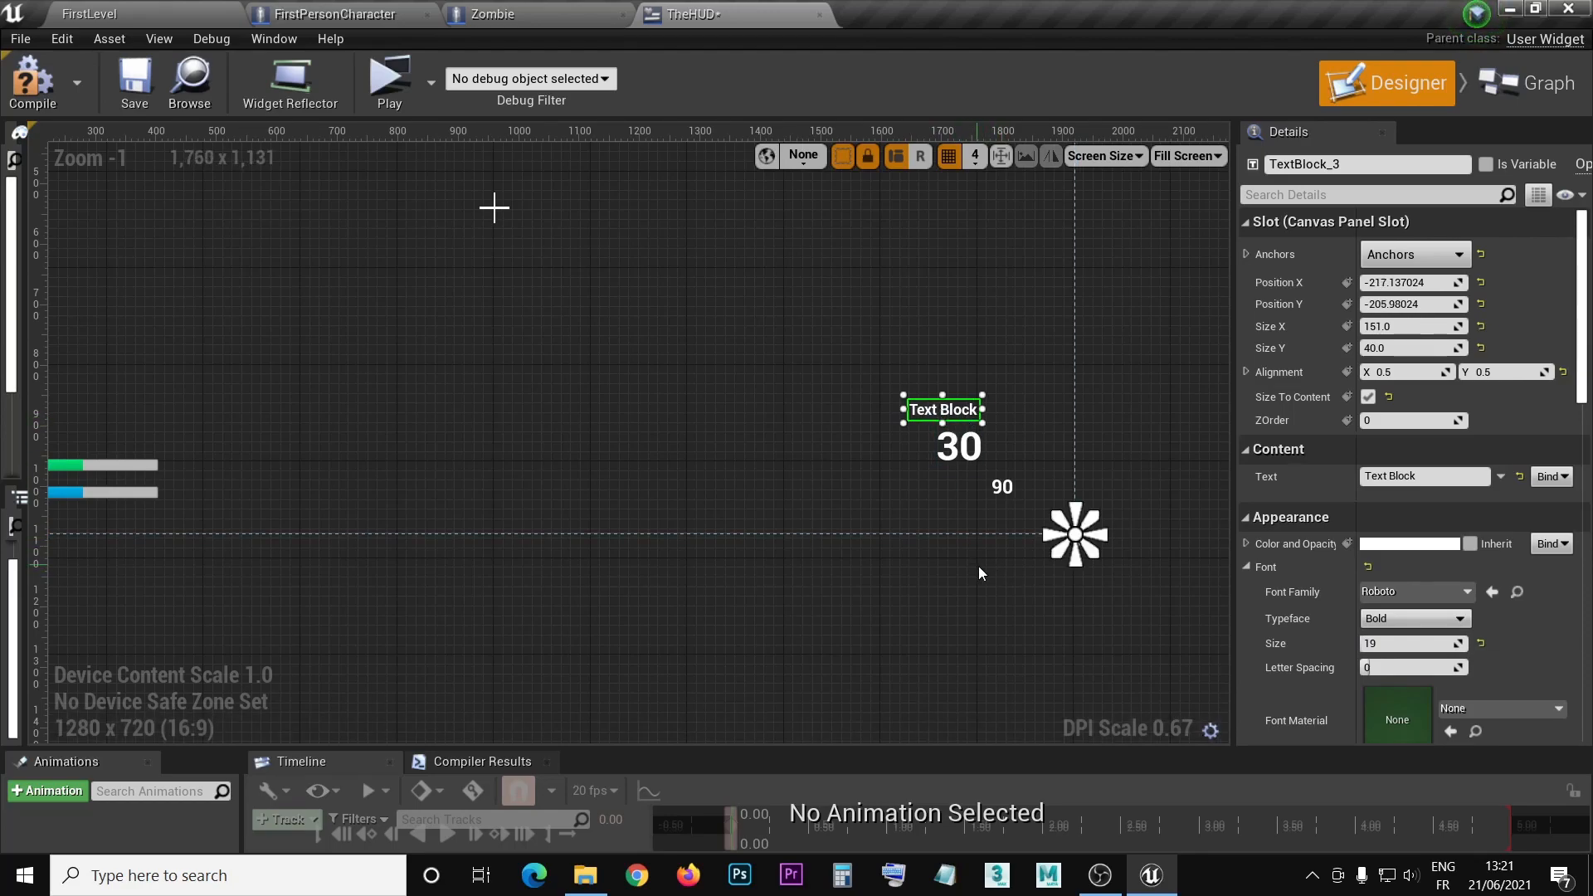
{"action": "scroll", "coordinate": [1310, 700], "scroll_direction": "down", "scroll_amount": 5}
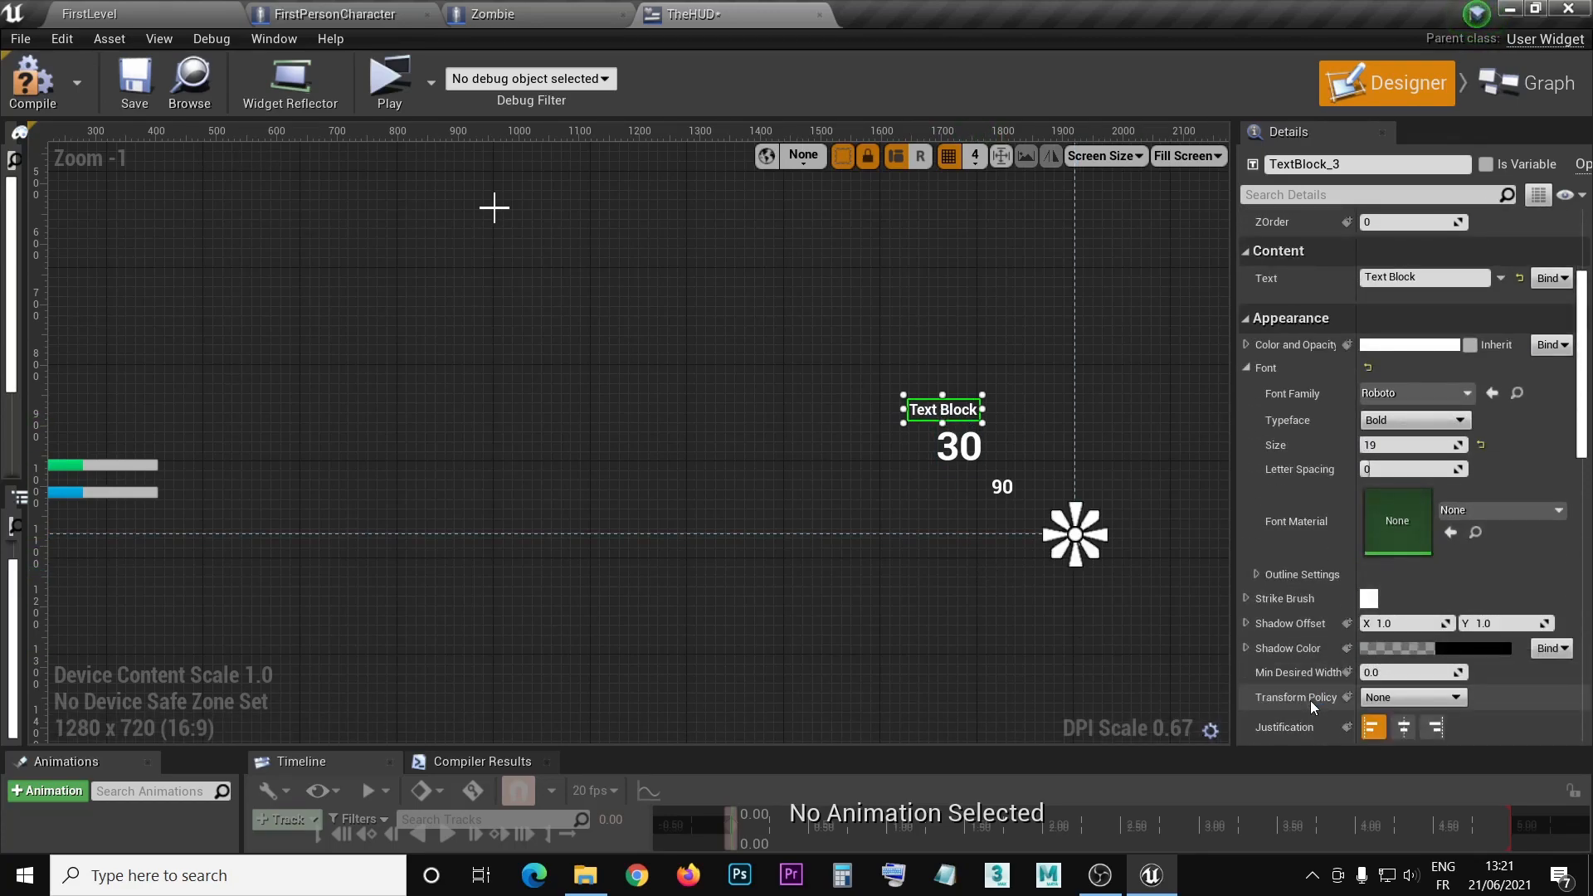
{"action": "scroll", "coordinate": [1311, 701], "scroll_direction": "down", "scroll_amount": 2}
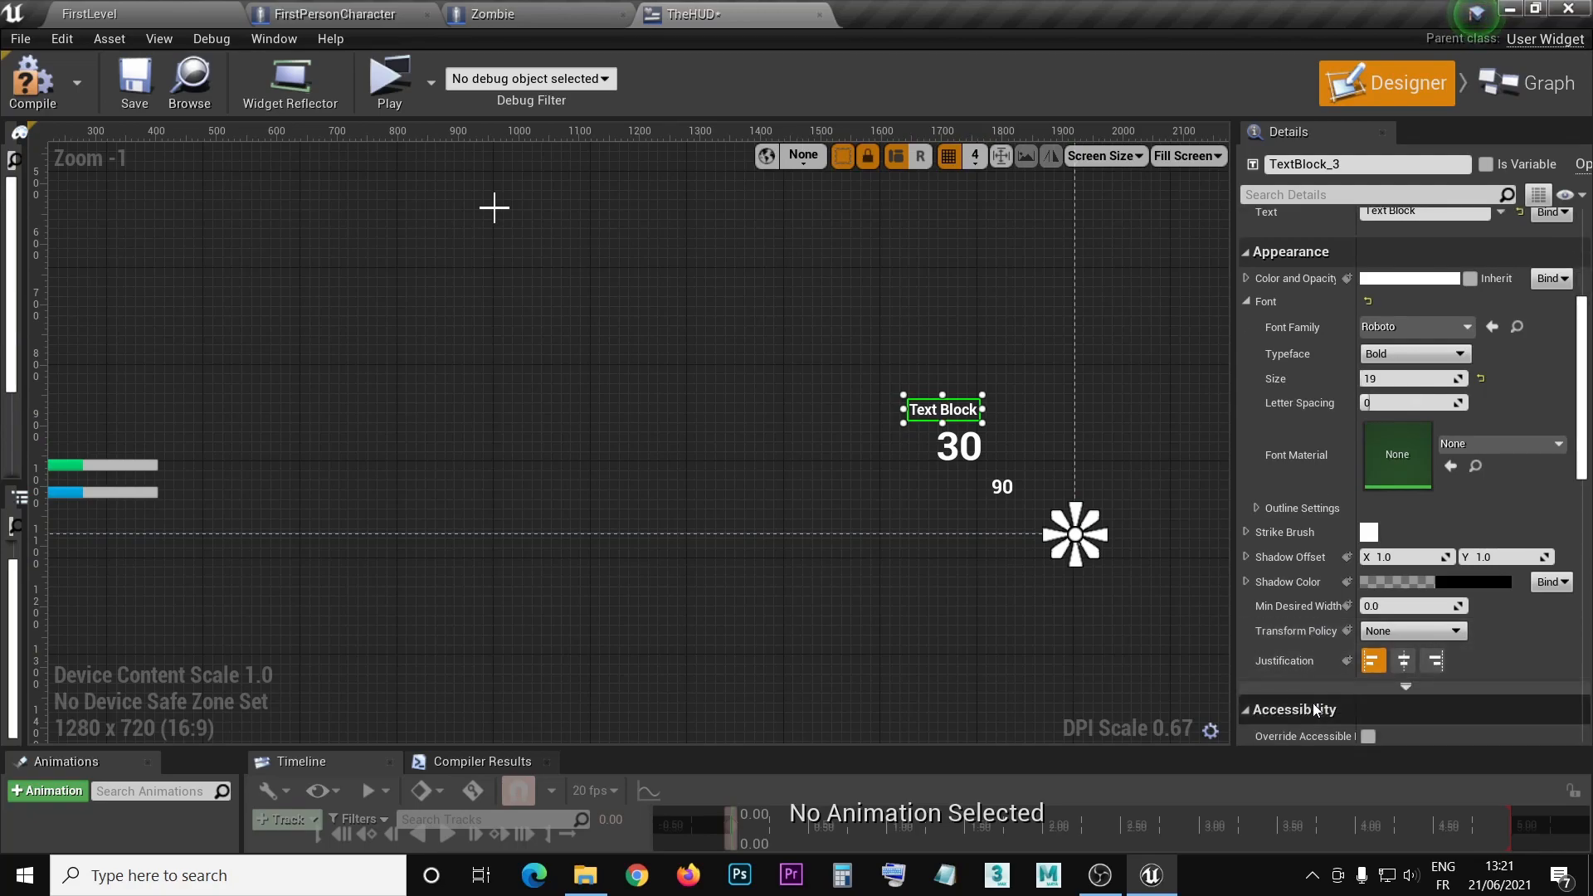
{"action": "left_click", "coordinate": [1403, 661]}
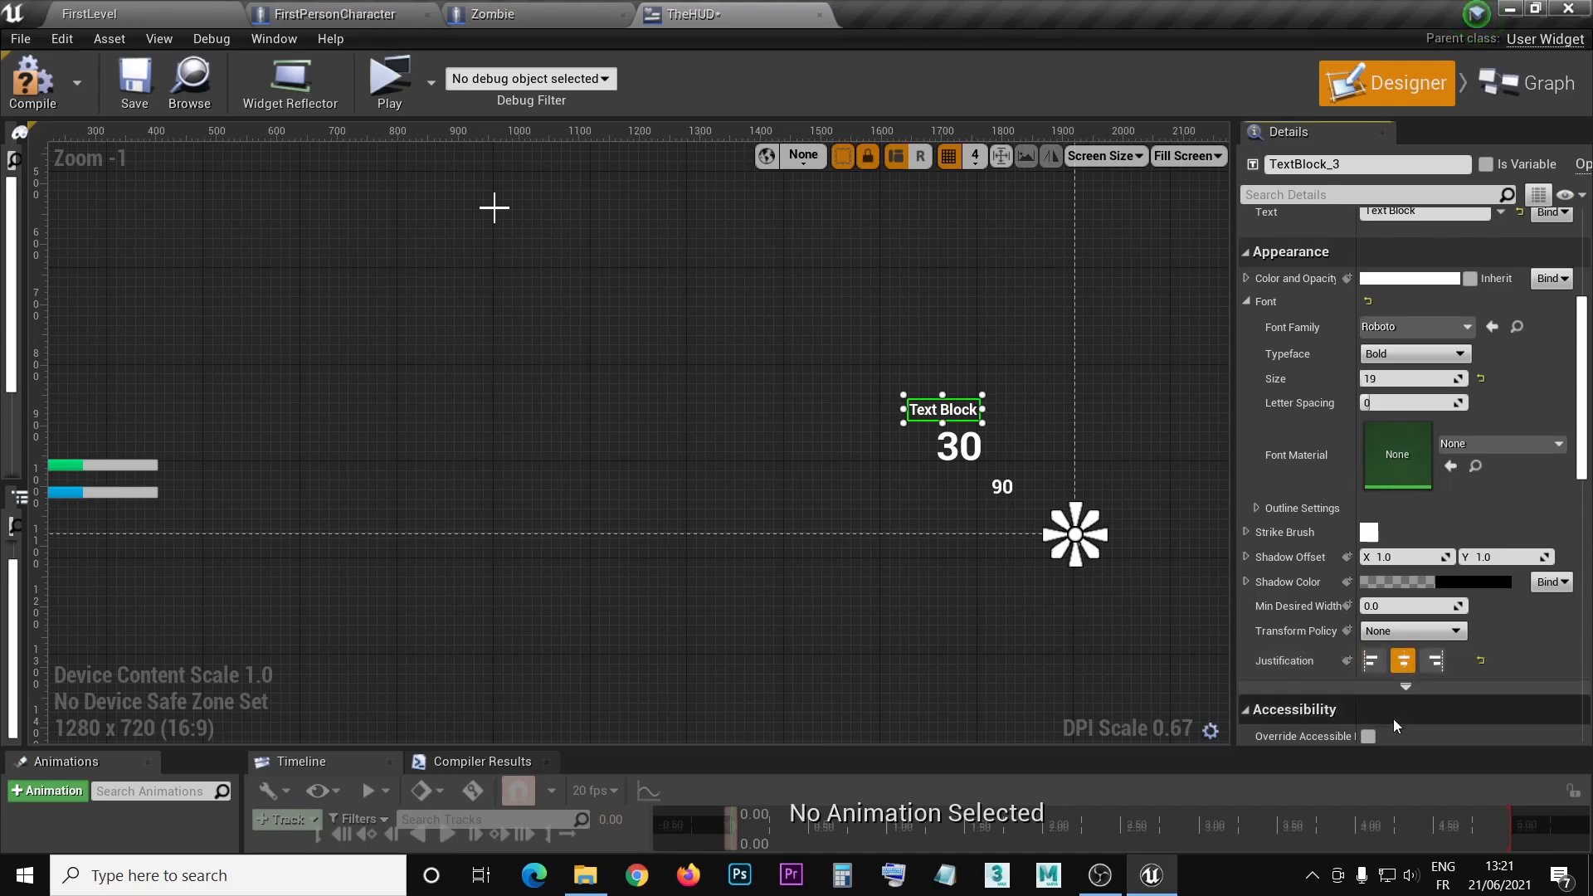
{"action": "scroll", "coordinate": [1323, 610], "scroll_direction": "up", "scroll_amount": 2}
{"action": "scroll", "coordinate": [1321, 606], "scroll_direction": "up", "scroll_amount": 4}
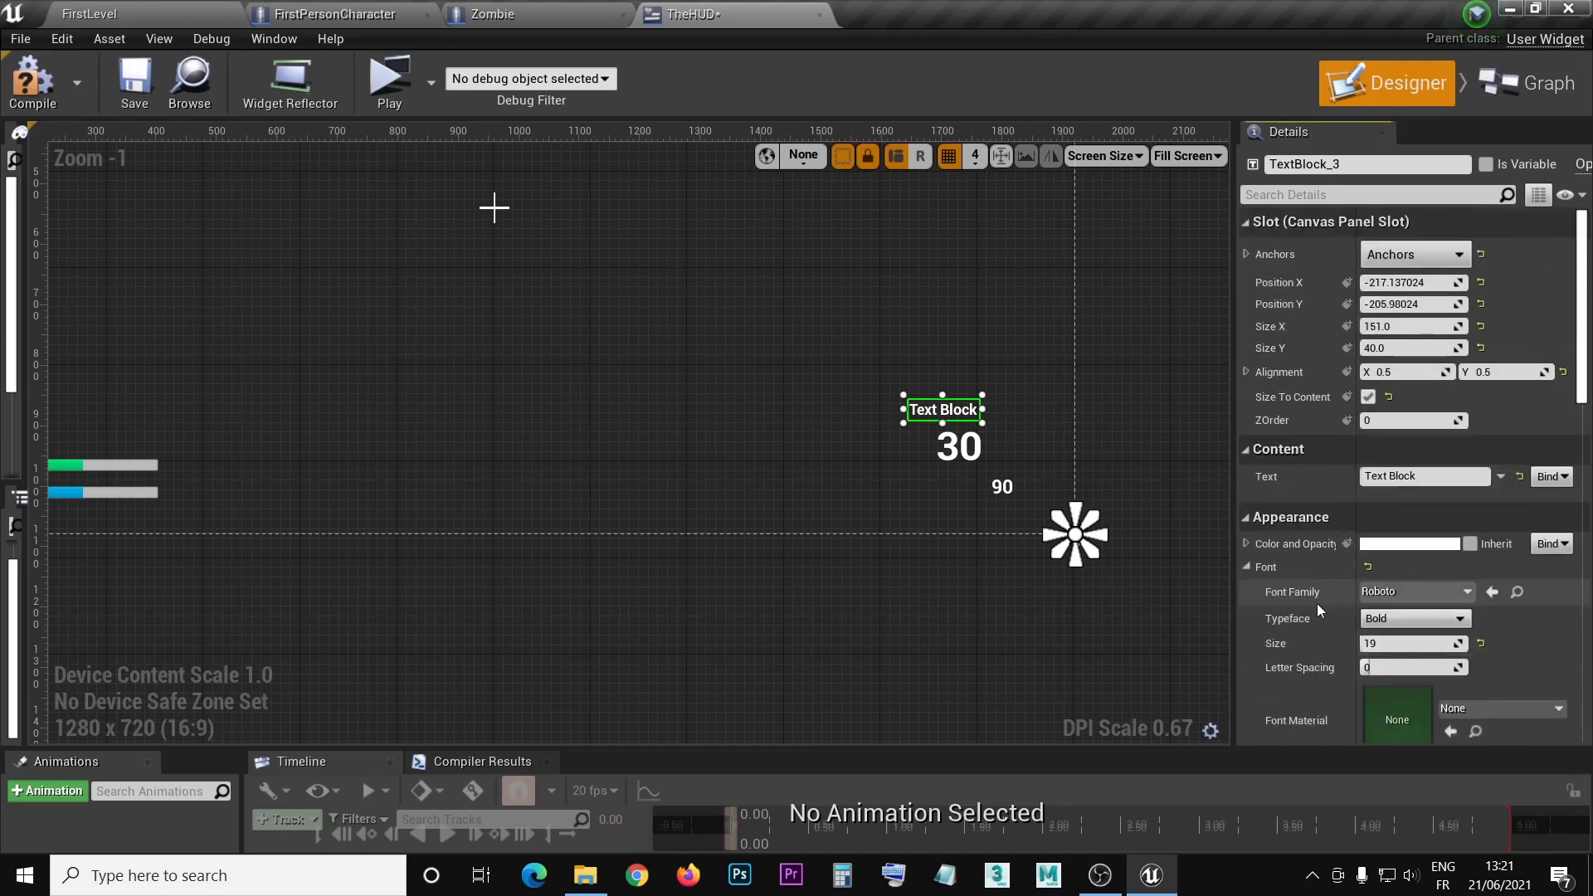
- Check the placement of the Text Block label over the 30 and examine the overall layout of the whole HUD canvas
{"action": "left_click", "coordinate": [956, 453]}
{"action": "left_click_drag", "start_coordinate": [957, 453], "coordinate": [965, 415]}
{"action": "left_click", "coordinate": [960, 410]}
{"action": "scroll", "coordinate": [664, 568], "scroll_direction": "down", "scroll_amount": 3}
{"action": "scroll", "coordinate": [667, 570], "scroll_direction": "down", "scroll_amount": 2}
{"action": "right_click_drag", "start_coordinate": [649, 637], "coordinate": [741, 571]}
{"action": "left_click", "coordinate": [740, 581]}
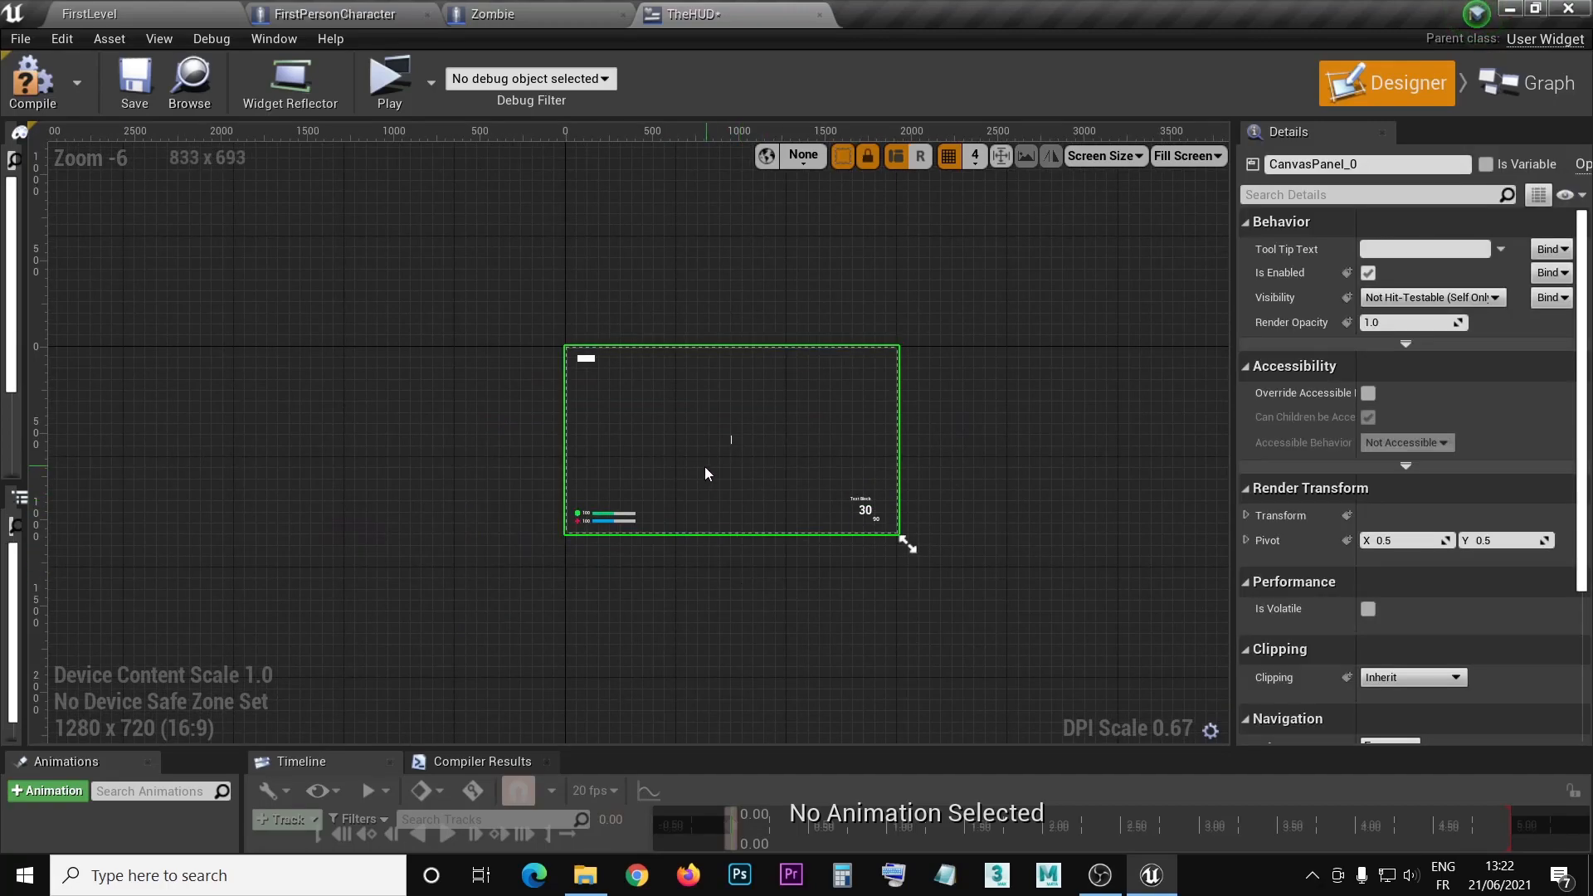
- Save the TheHUD widget after a closer look at its complete layout
{"action": "scroll", "coordinate": [703, 473], "scroll_direction": "up", "scroll_amount": 3}
{"action": "scroll", "coordinate": [704, 475], "scroll_direction": "down", "scroll_amount": 1}
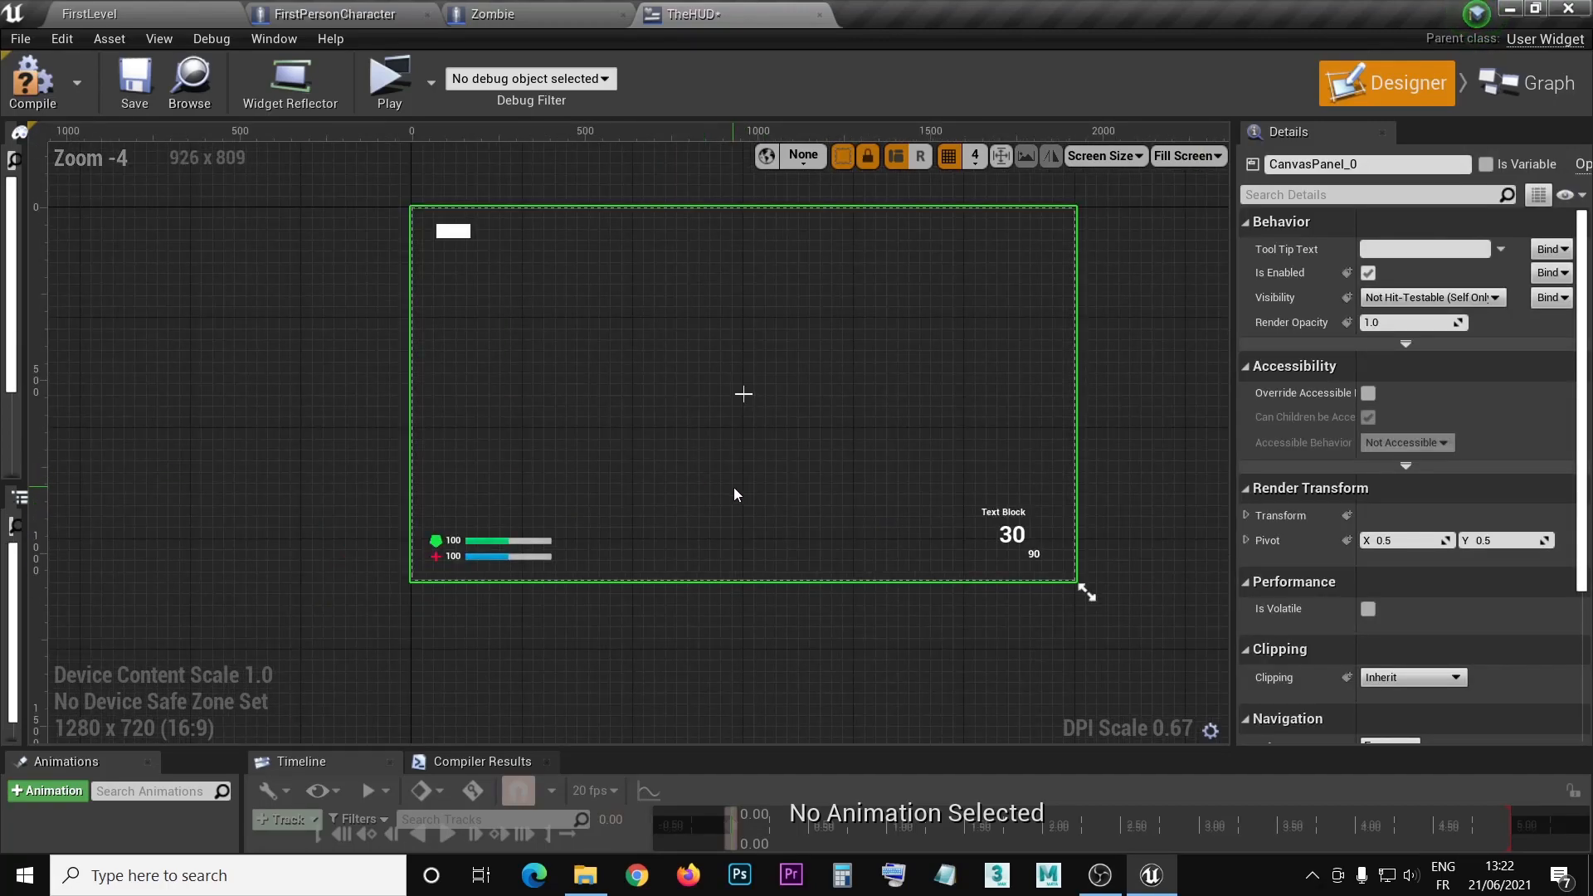
{"action": "left_click", "coordinate": [136, 83]}
- Return to the FirstLevel editor, widen the Content Browser and open the Blueprints folder inside FirstPersonBP
{"action": "left_click", "coordinate": [132, 17]}
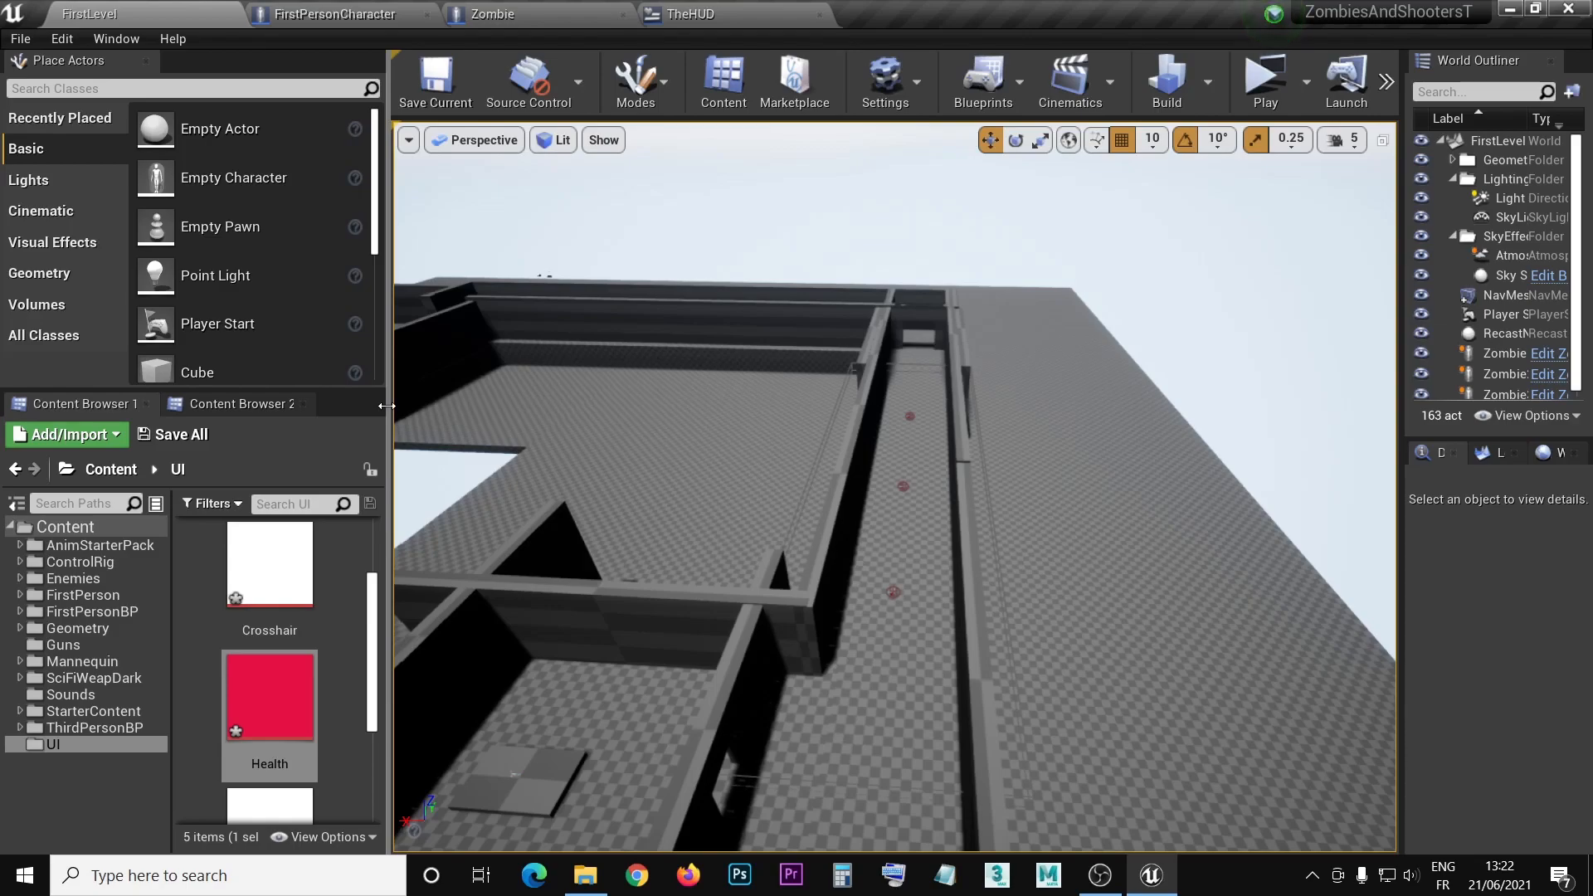
{"action": "left_click_drag", "start_coordinate": [389, 407], "coordinate": [415, 404]}
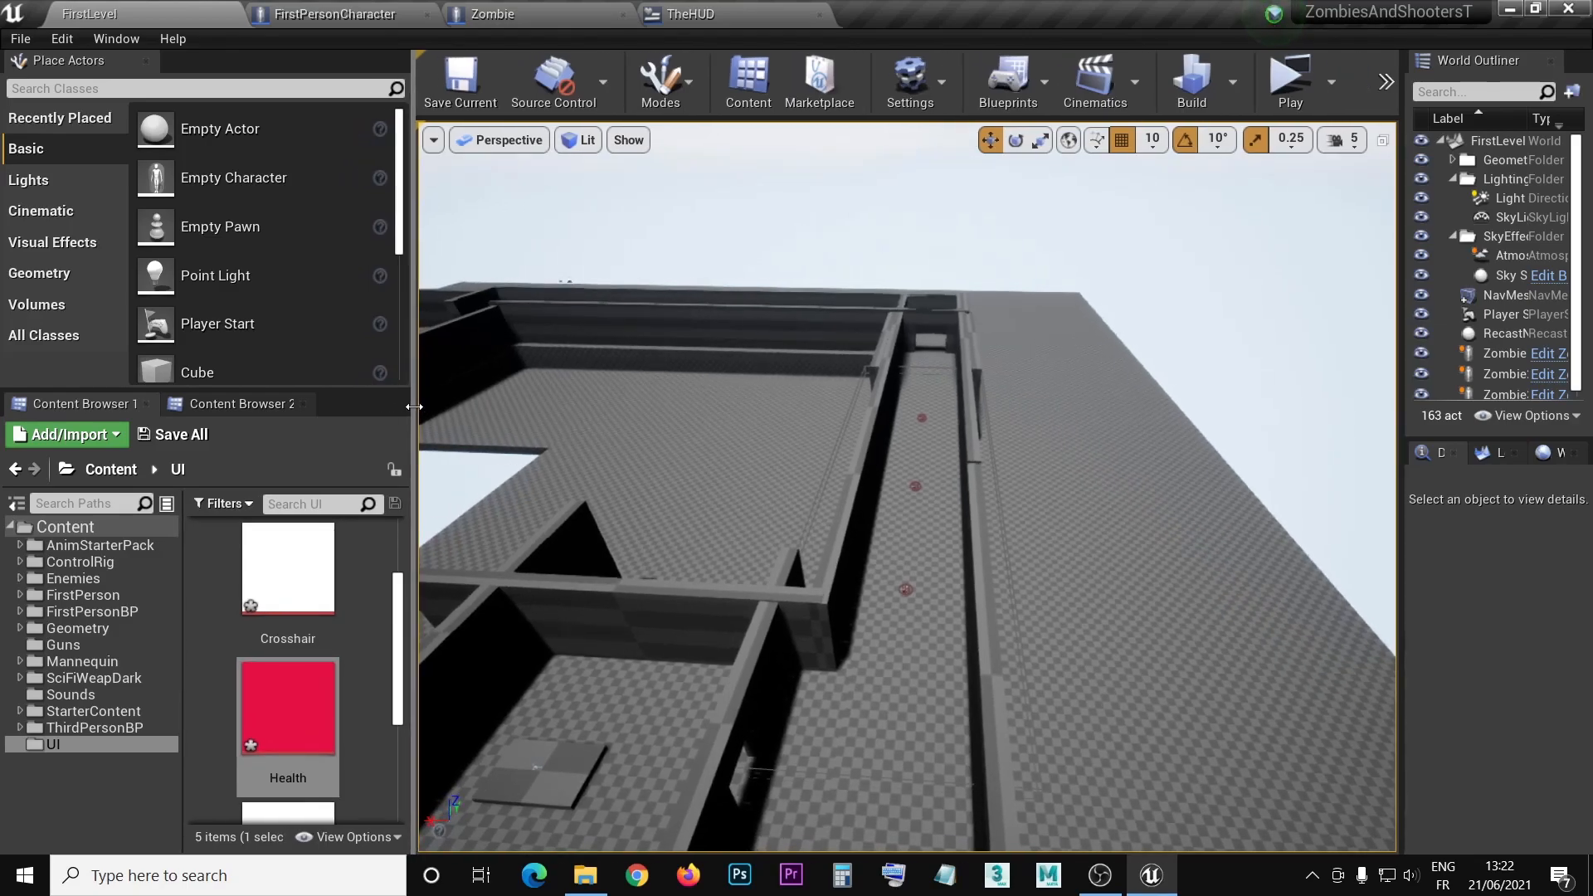
{"action": "left_click", "coordinate": [21, 613]}
{"action": "left_click", "coordinate": [72, 632]}
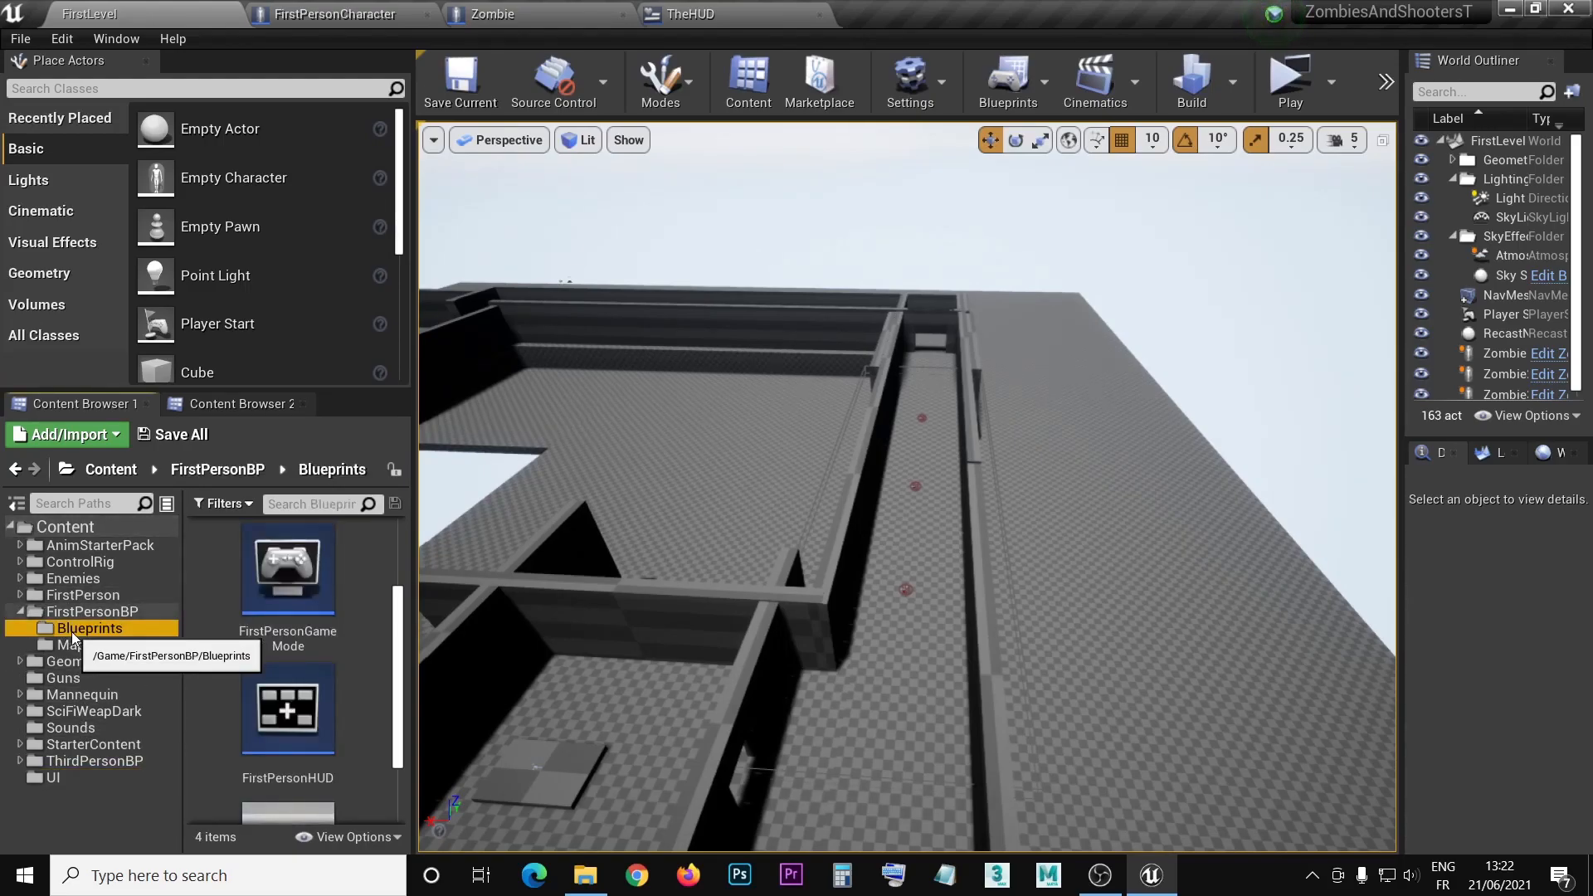
- Create a Player Controller blueprint class named ZnSPlayerController in the Blueprints folder
{"action": "scroll", "coordinate": [358, 670], "scroll_direction": "down", "scroll_amount": 2}
{"action": "right_click", "coordinate": [357, 677]}
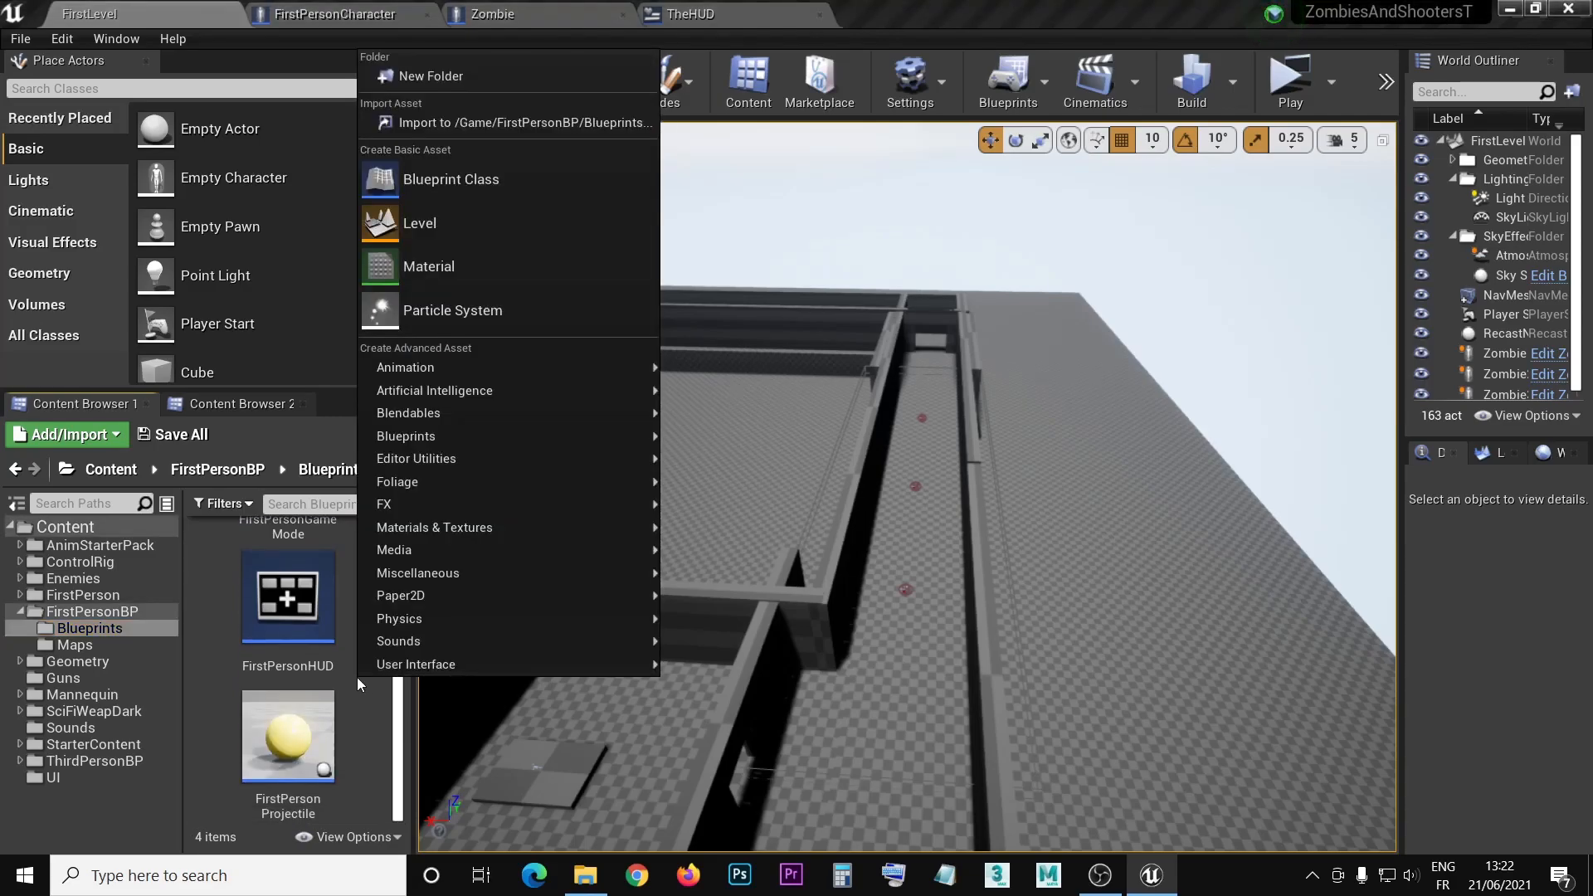
{"action": "left_click", "coordinate": [479, 181]}
{"action": "left_click", "coordinate": [606, 355]}
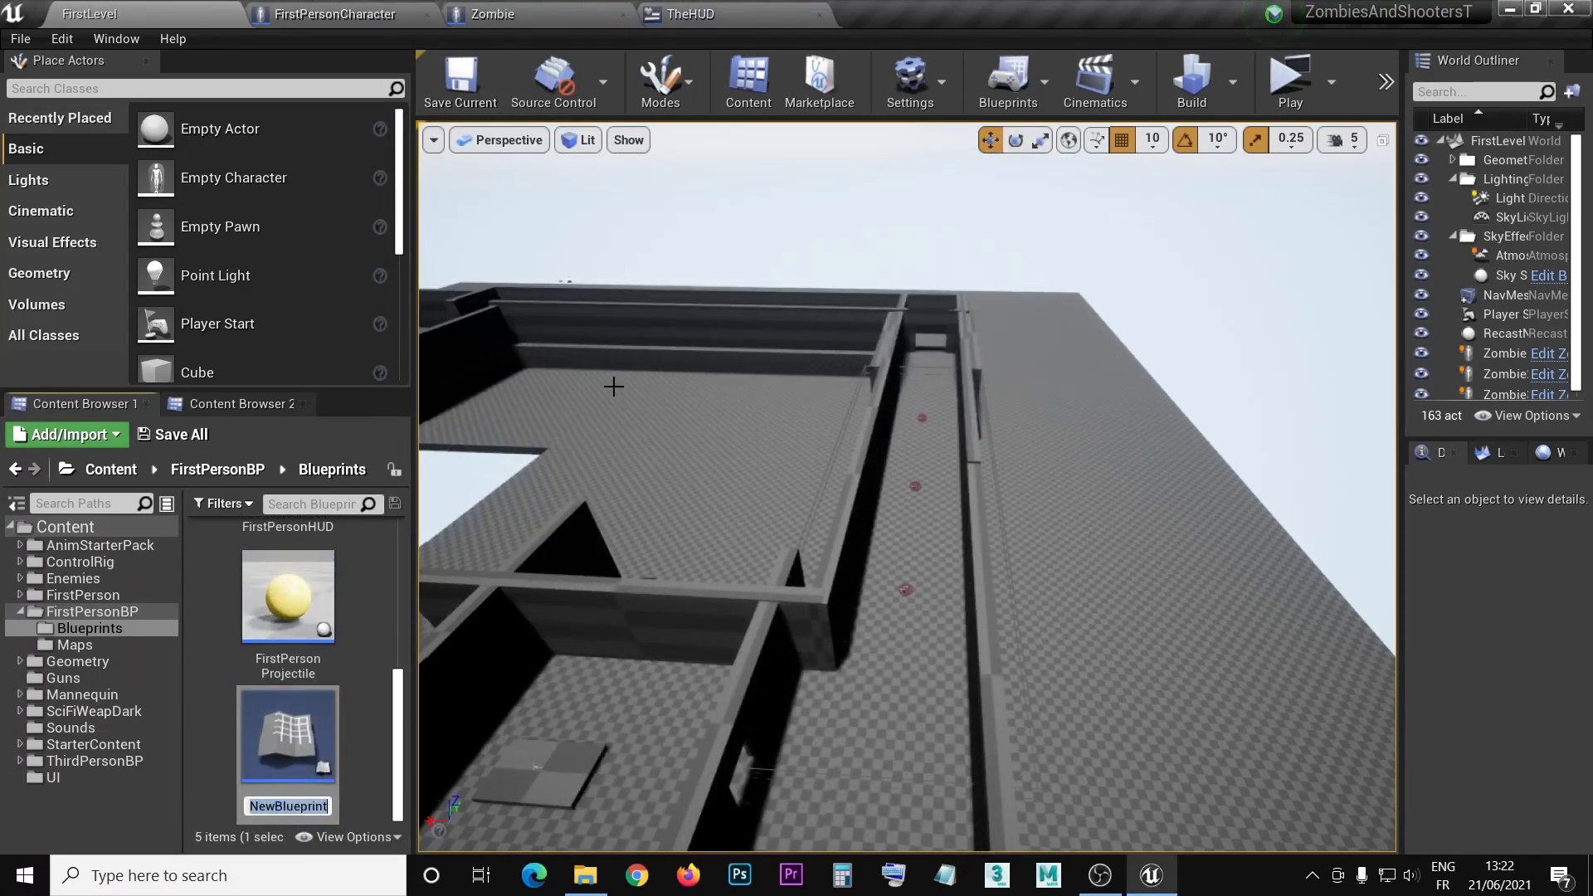
{"action": "type", "text": "zN"}
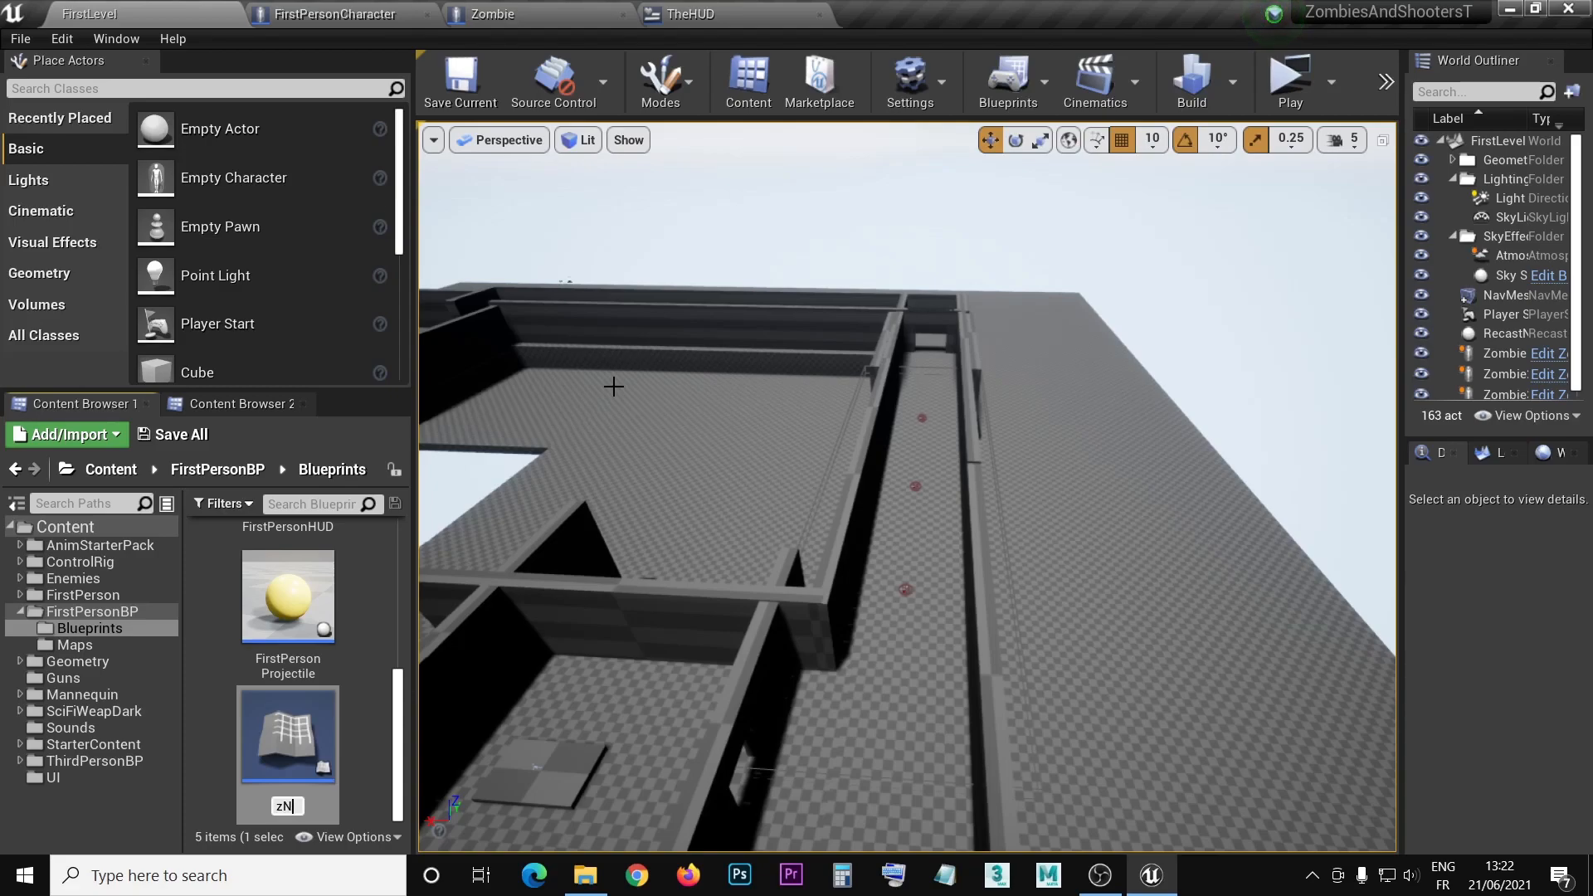
{"action": "key", "text": "BackSpace"}
{"action": "key", "text": "BackSpace"}
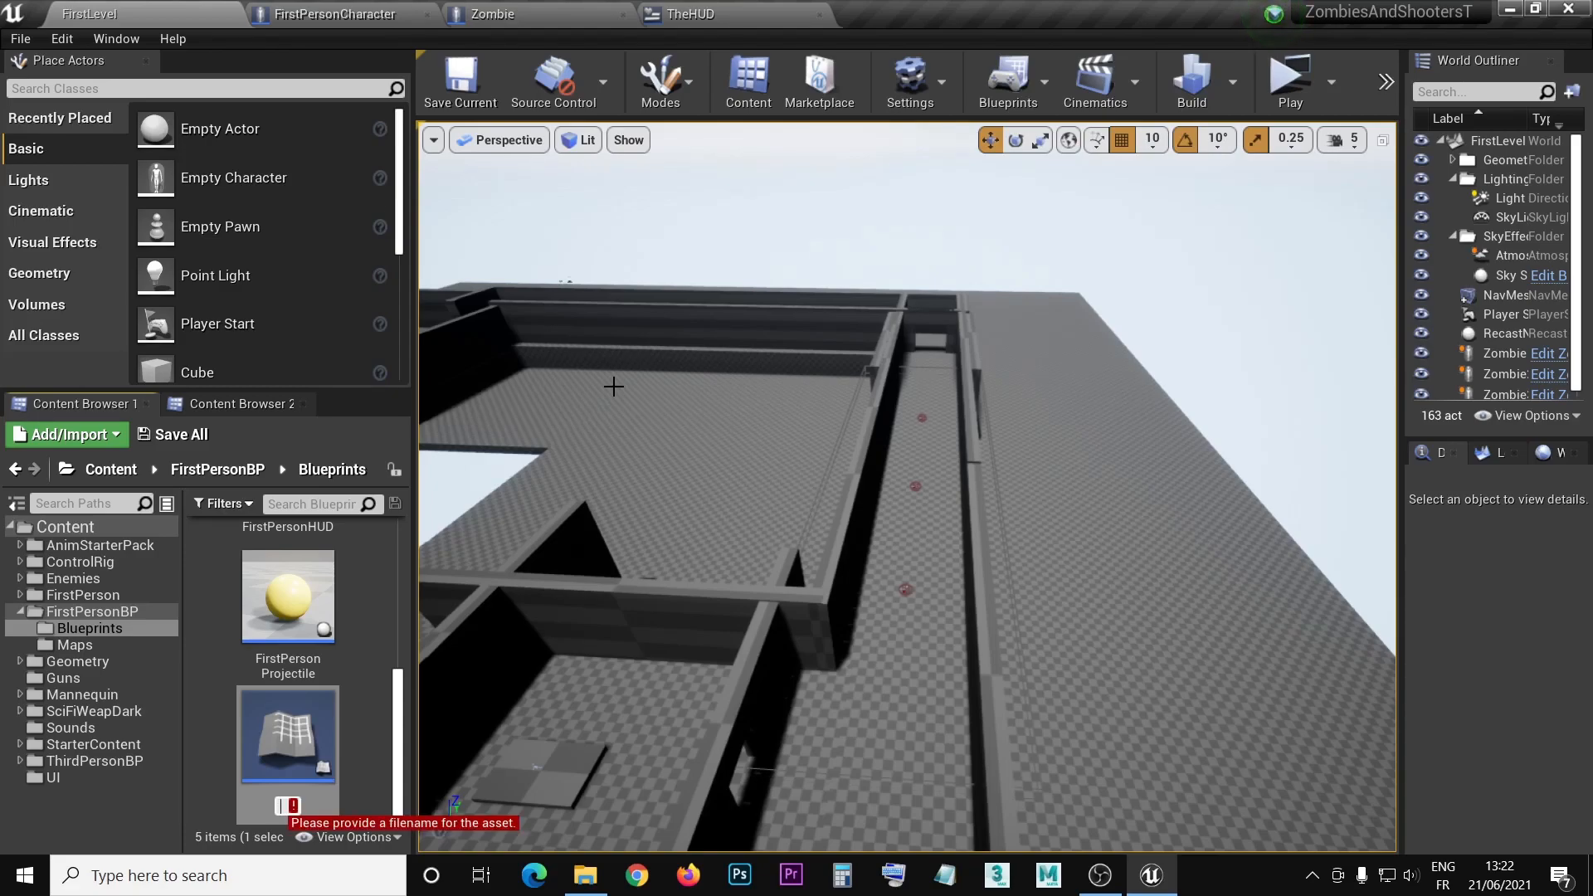
{"action": "type", "text": "Zn"}
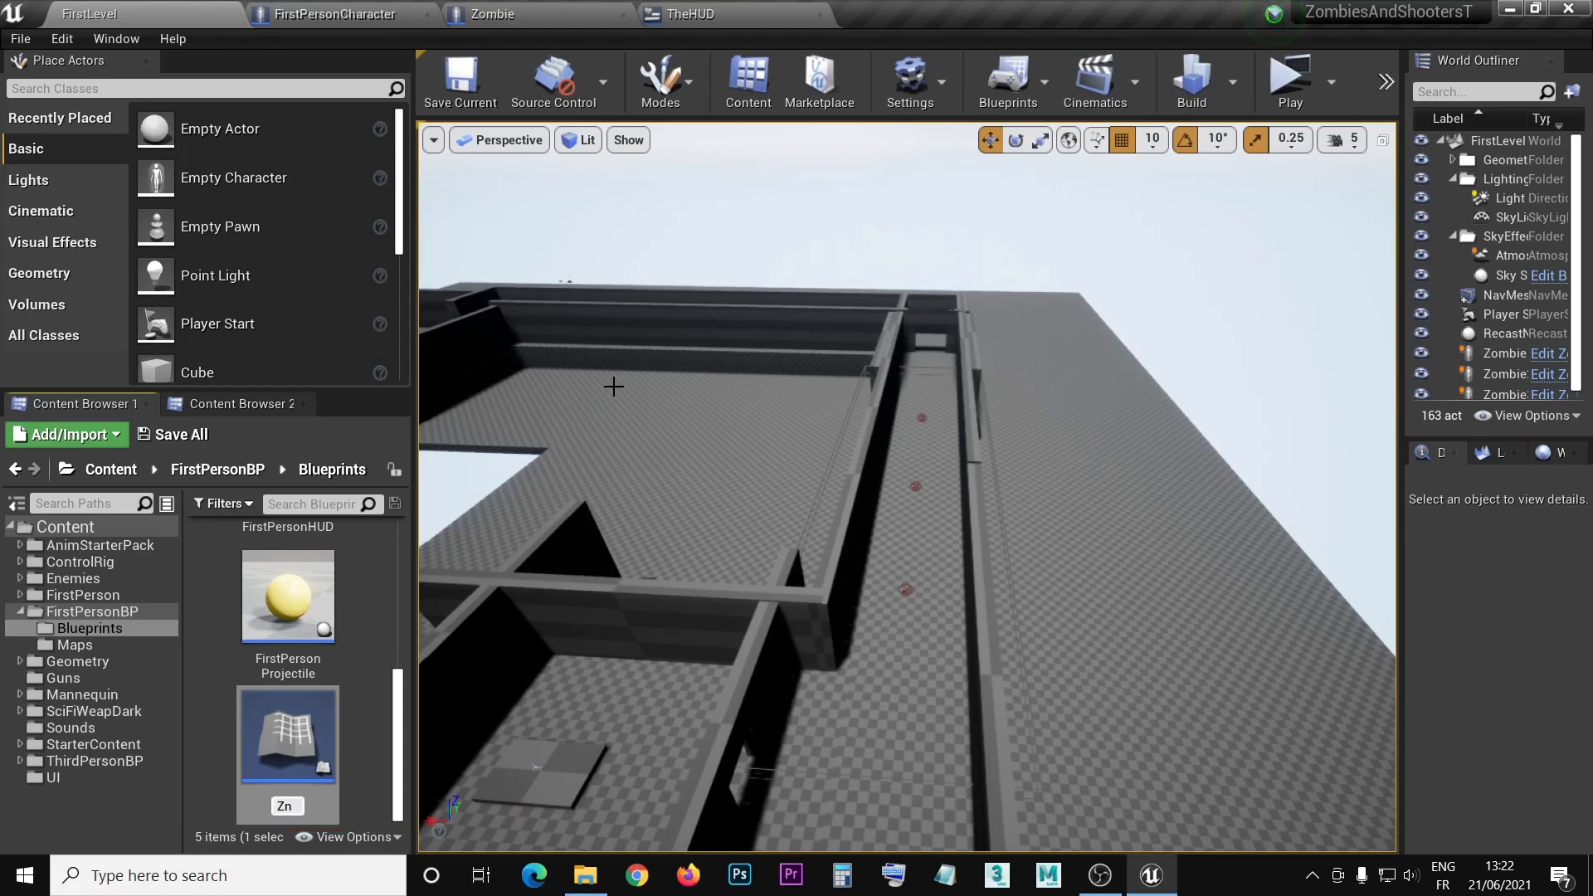
{"action": "type", "text": "SPlayerC"}
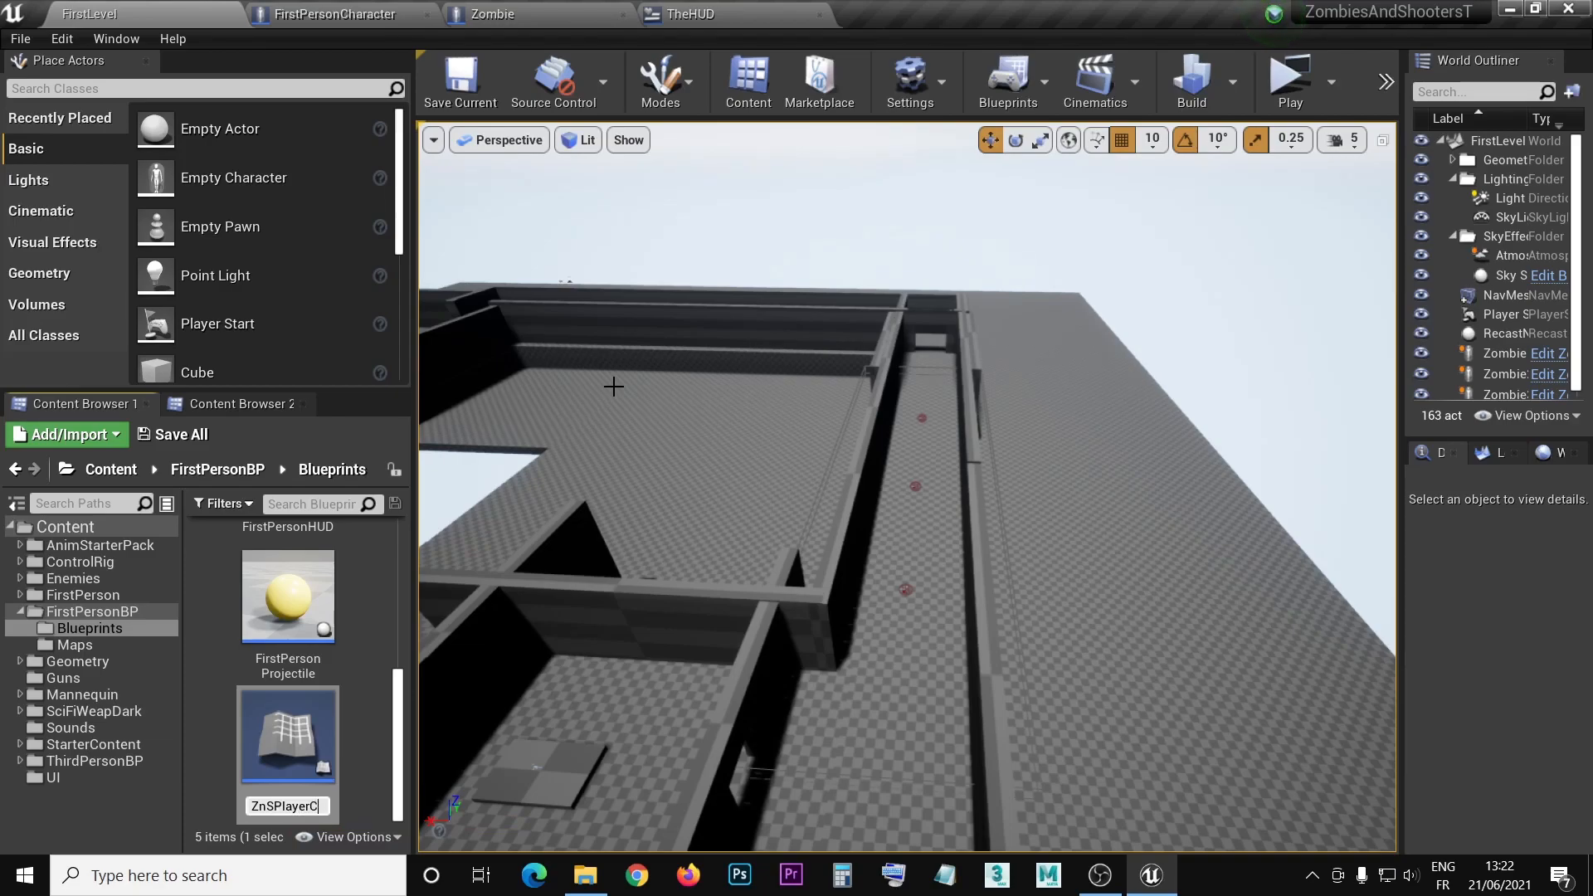
{"action": "type", "text": "ontroller"}
{"action": "key", "text": "Return"}
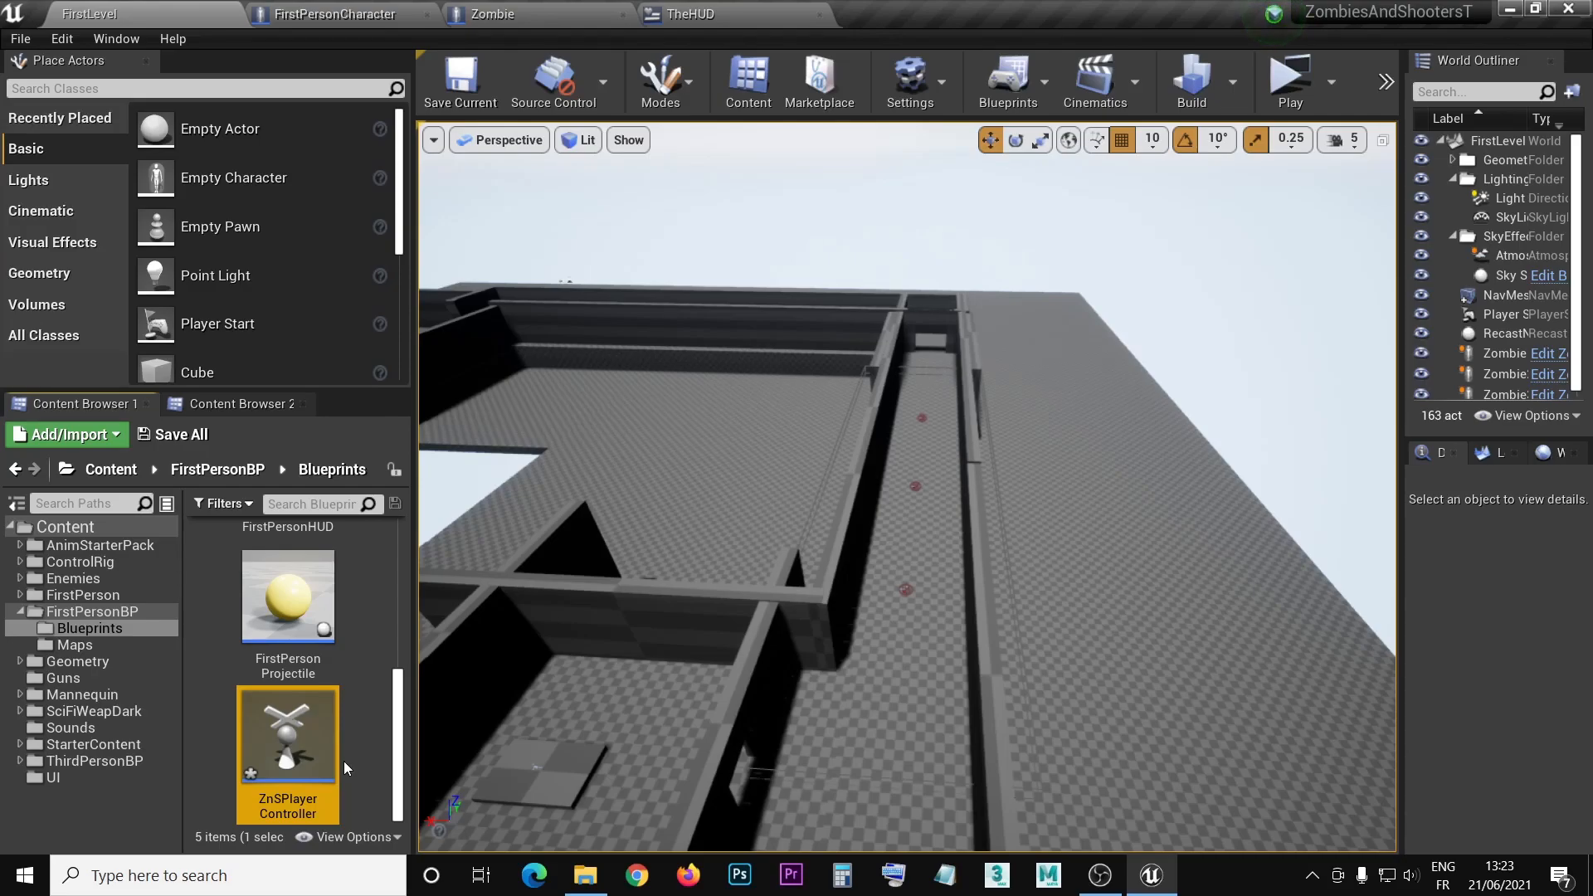
- Open ZnSPlayerController's event graph and add a Create Widget node executed from Event BeginPlay
{"action": "double_click", "coordinate": [272, 757]}
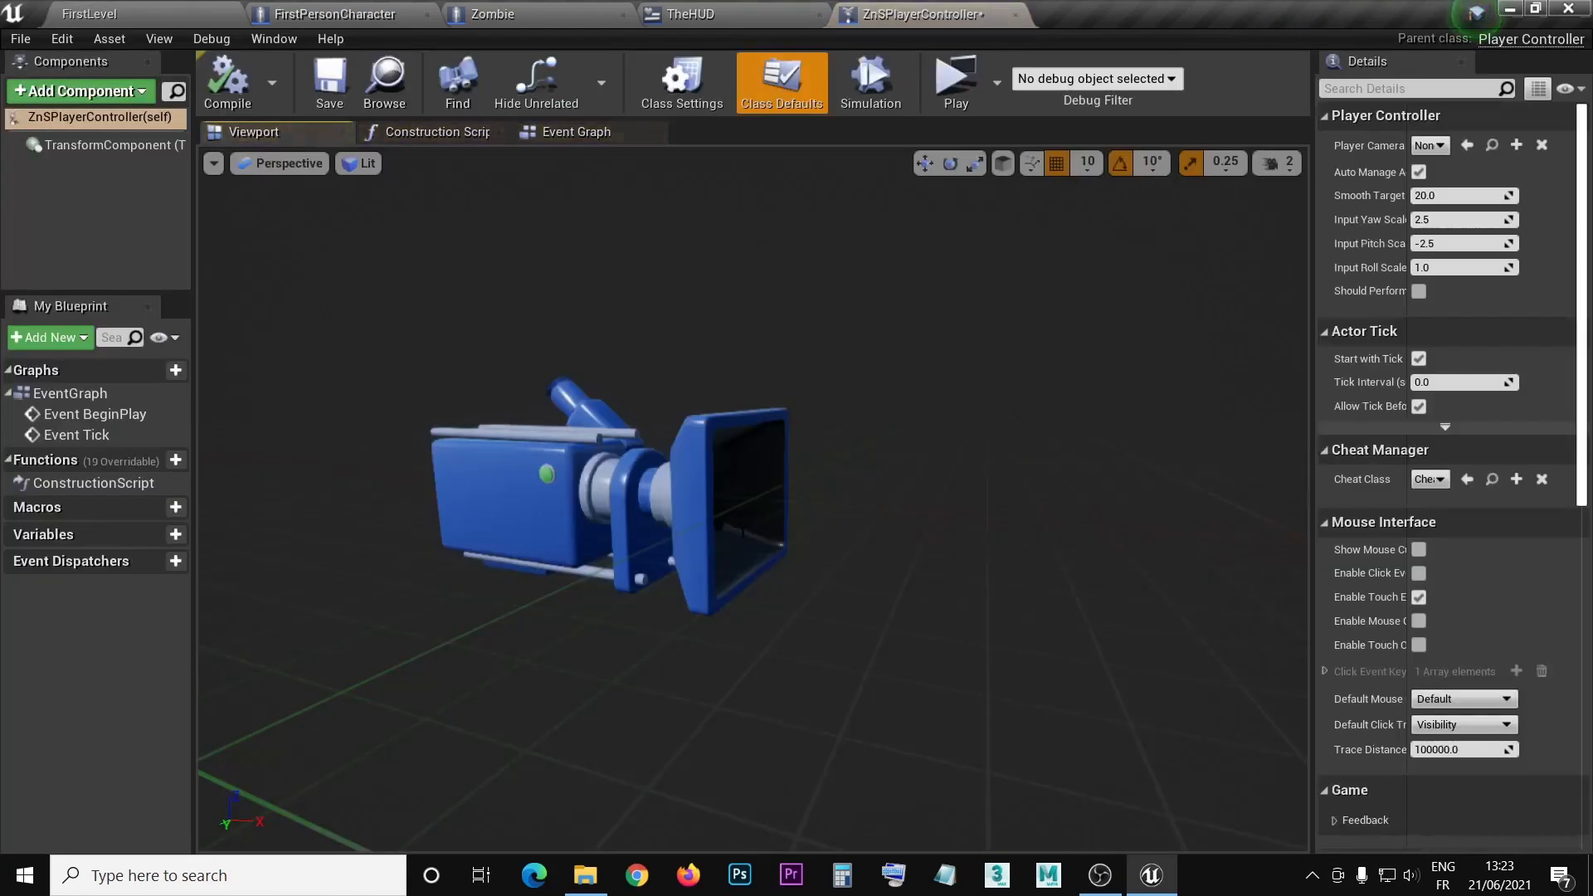
{"action": "left_click", "coordinate": [560, 134]}
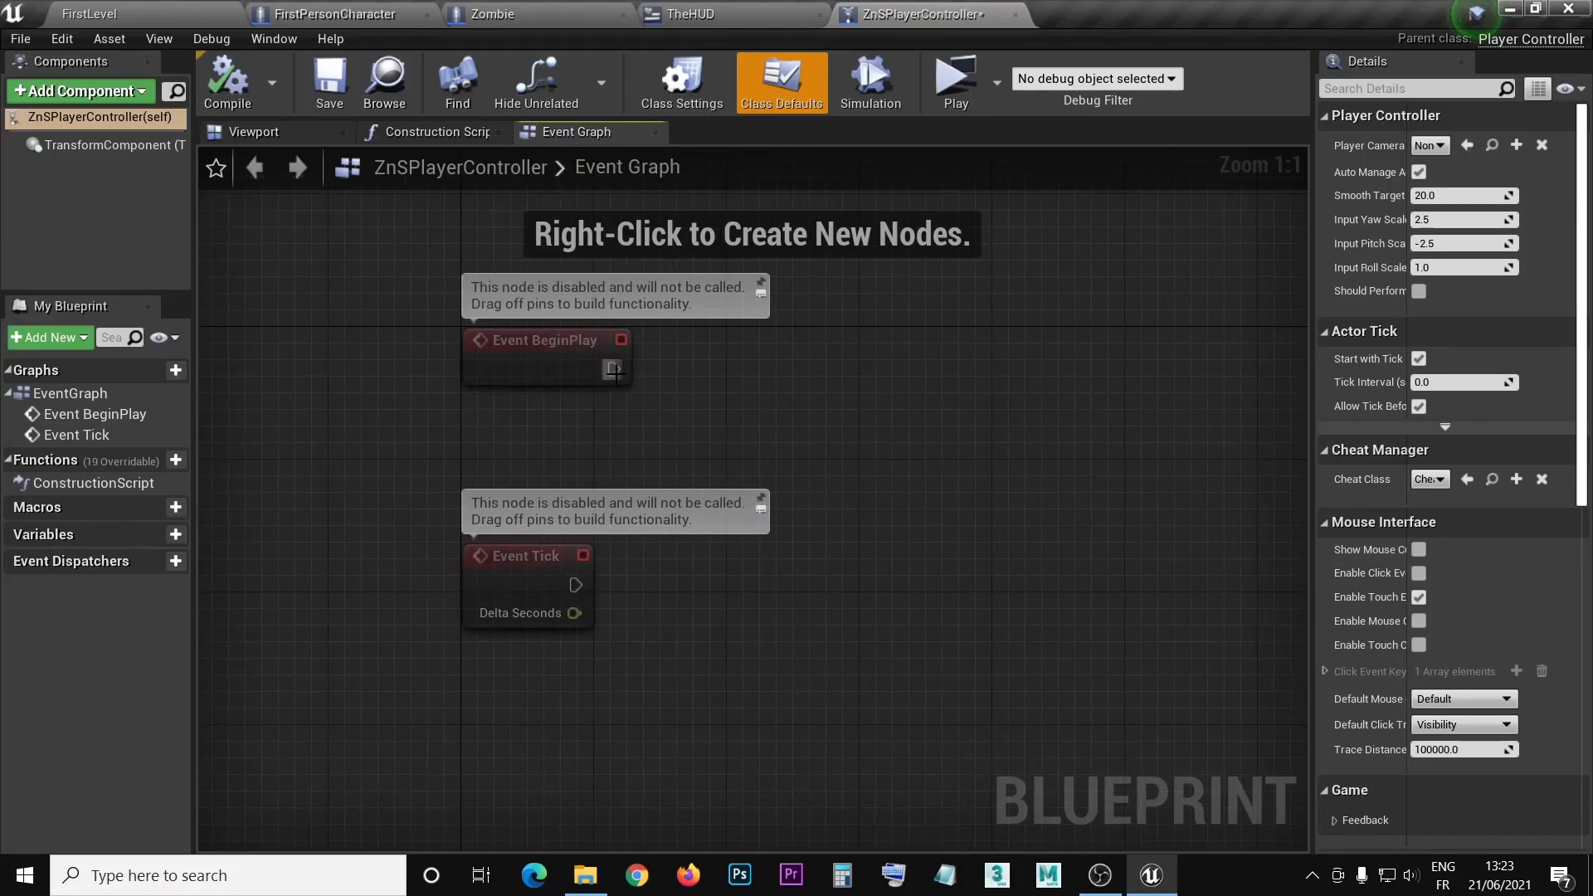
{"action": "left_click_drag", "start_coordinate": [896, 367], "coordinate": [913, 365]}
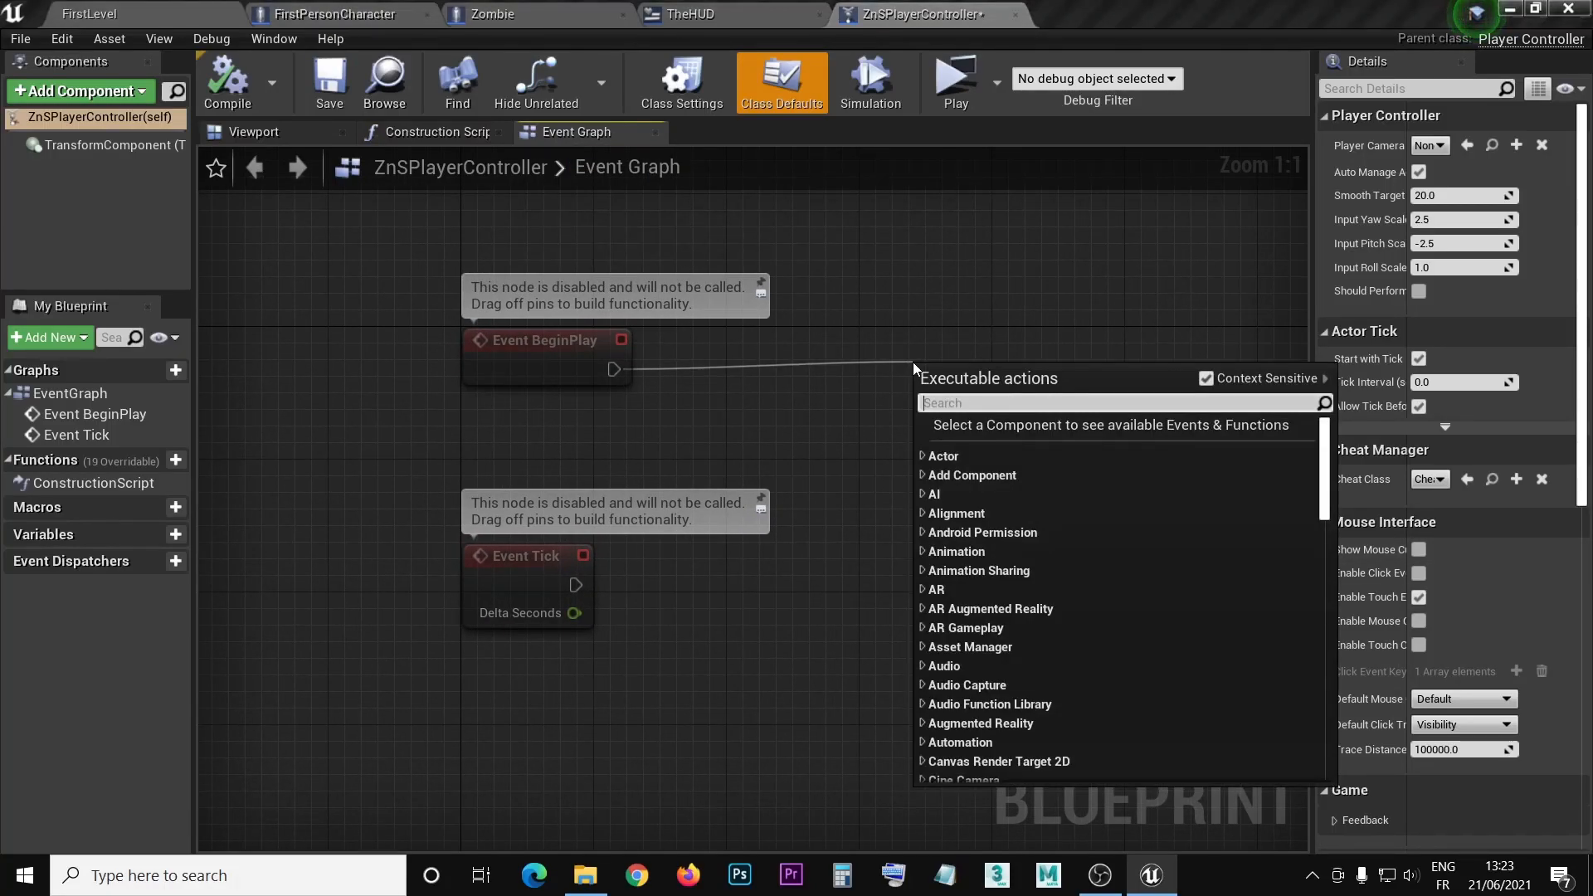
{"action": "type", "text": "create"}
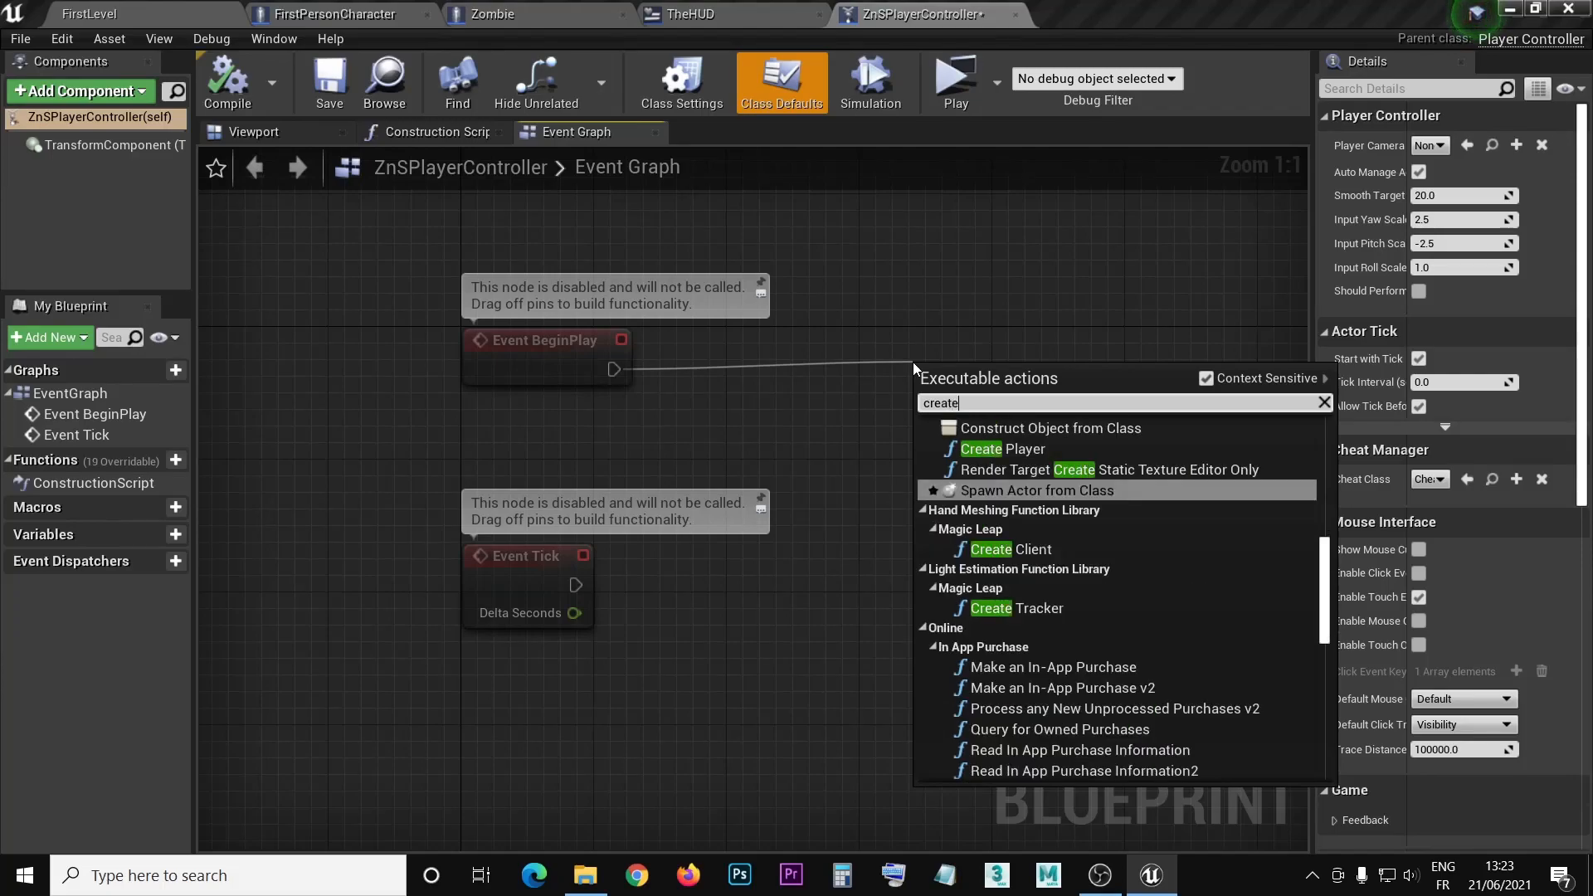
{"action": "type", "text": "w"}
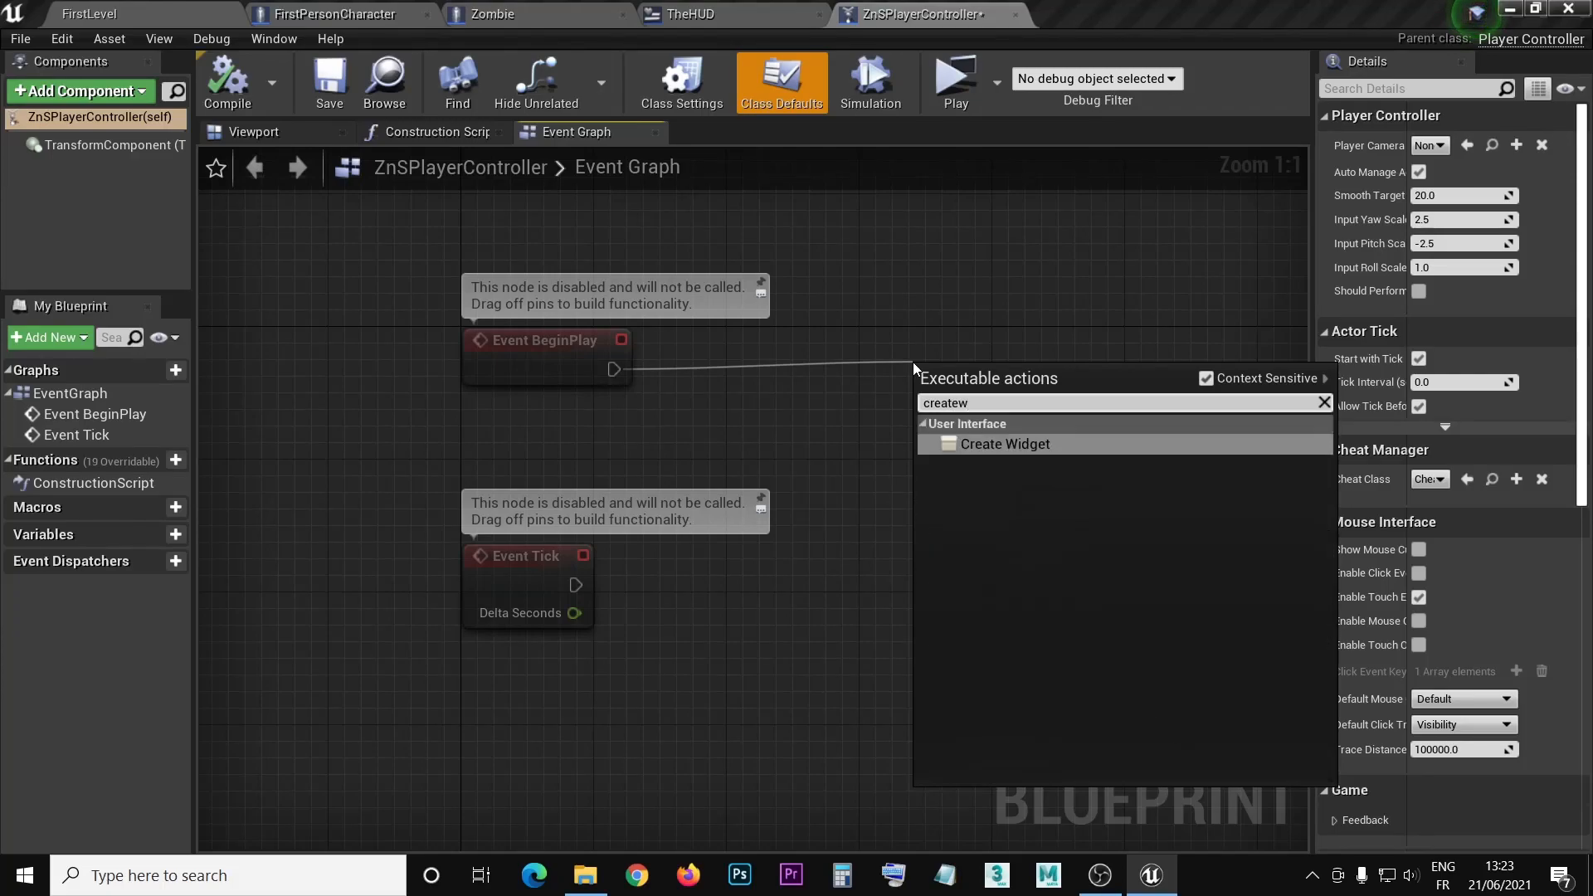
{"action": "left_click", "coordinate": [995, 444]}
{"action": "left_click_drag", "start_coordinate": [995, 446], "coordinate": [995, 412]}
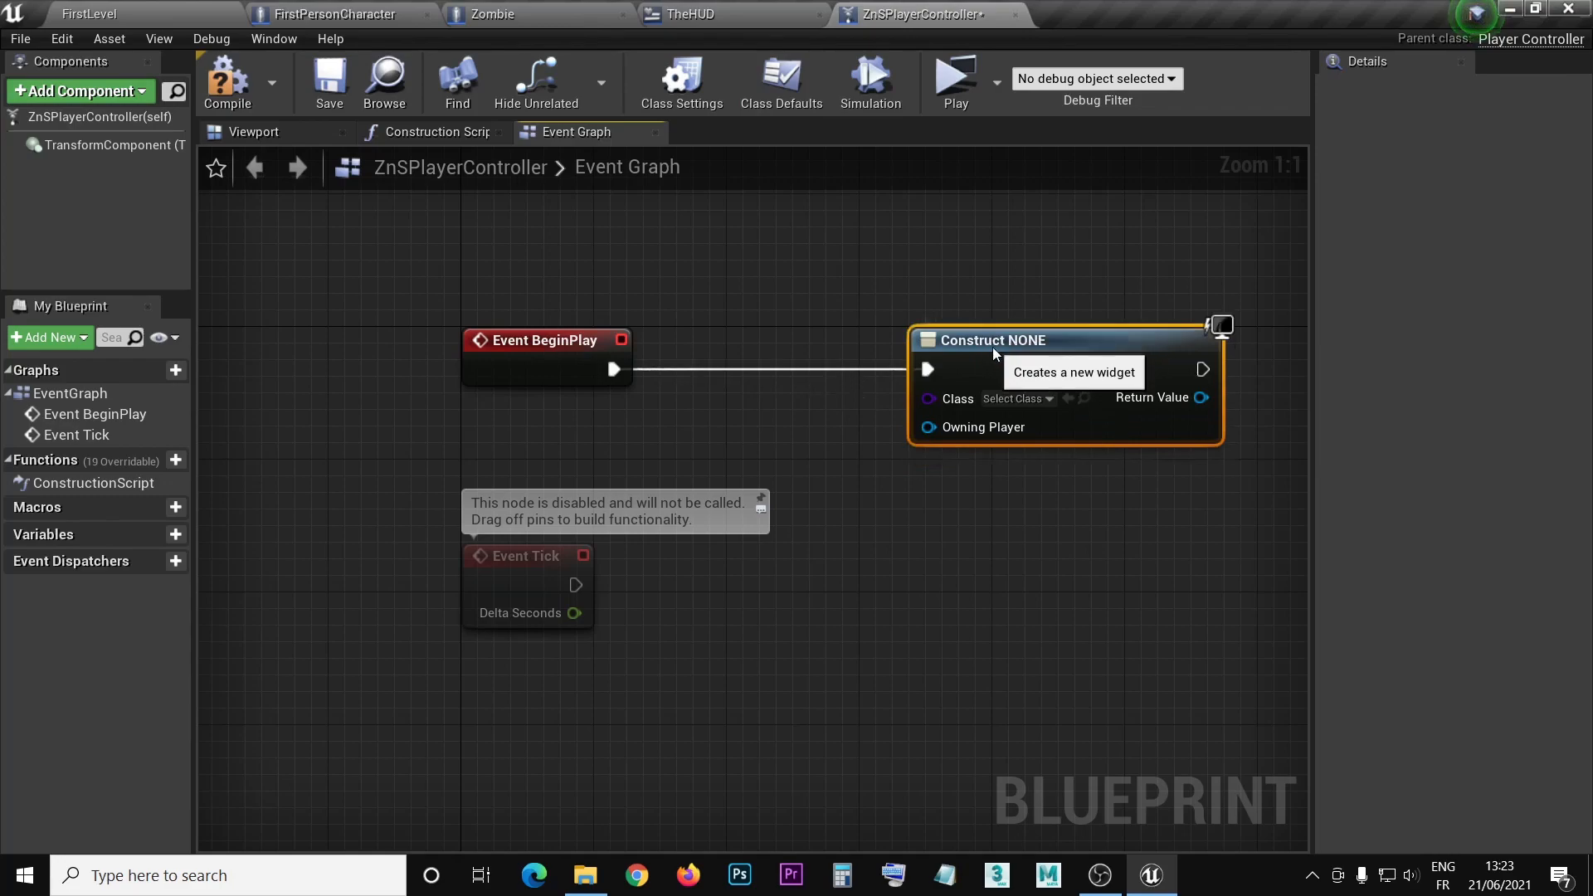
- Set the class of the Create Widget node to TheHUD
{"action": "left_click", "coordinate": [1041, 405]}
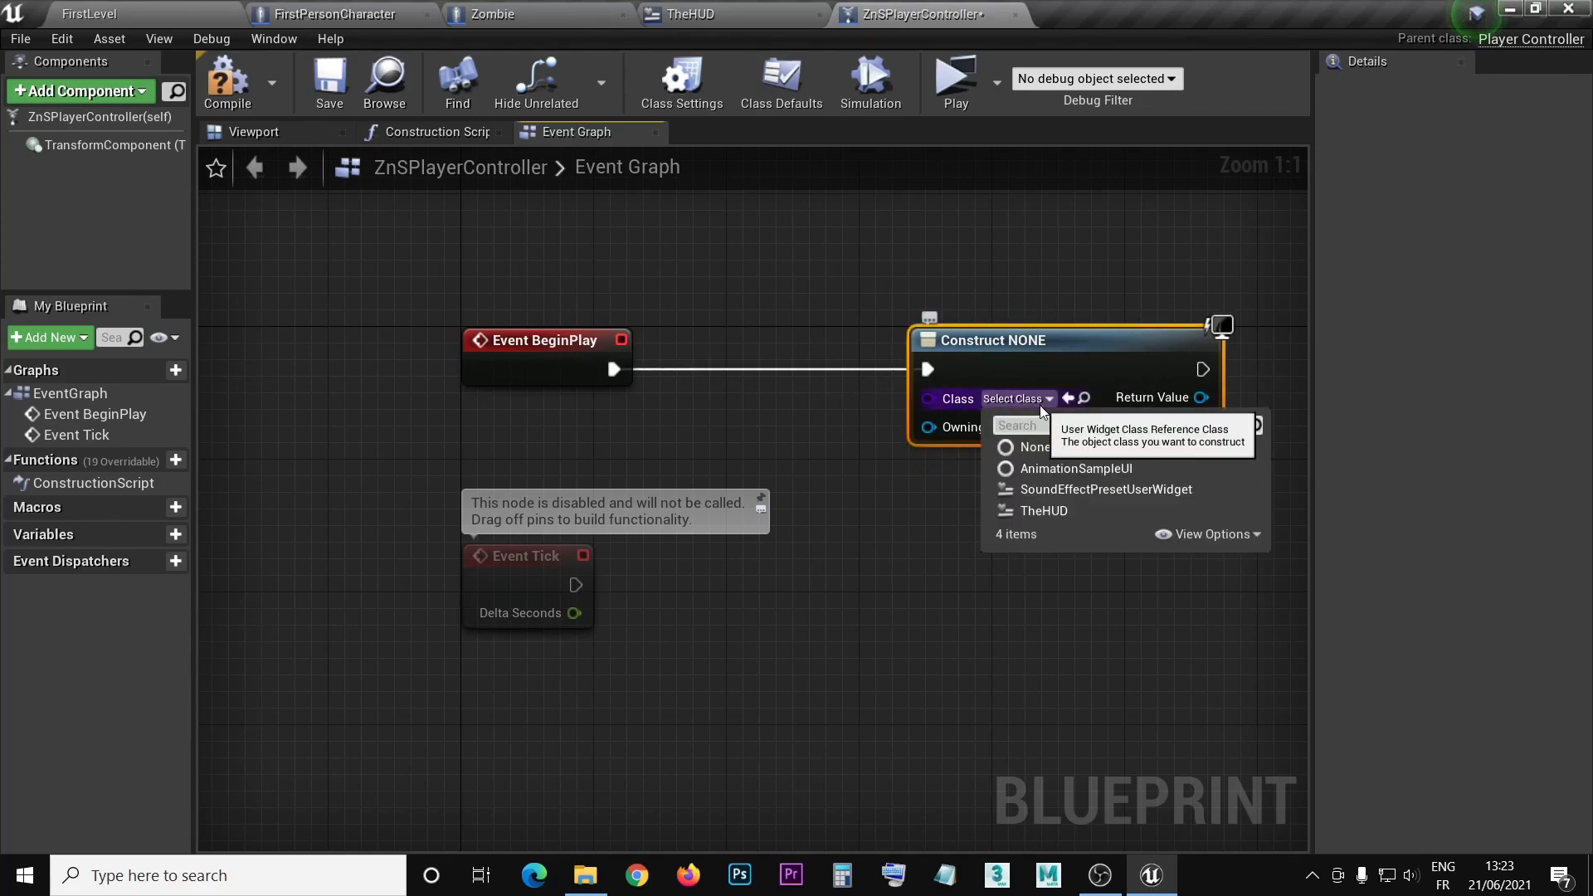
{"action": "type", "text": "the"}
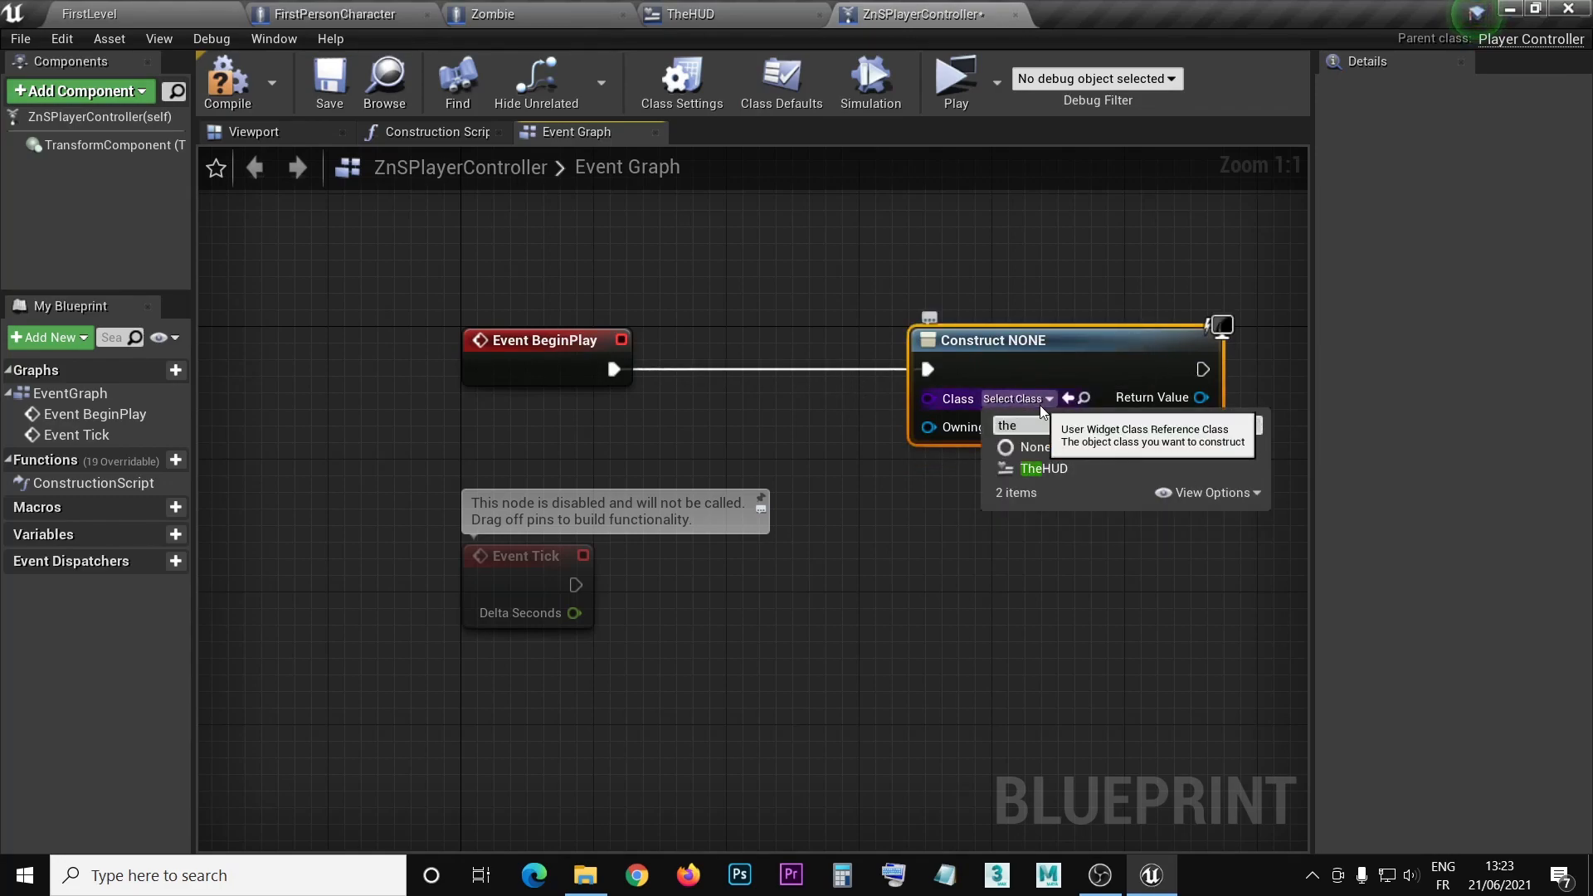
{"action": "left_click", "coordinate": [1047, 468]}
- Promote the created widget's return value to a variable named TheHUD and place its SET node beside the Create widget node
{"action": "right_click_drag", "start_coordinate": [1258, 510], "coordinate": [956, 501]}
{"action": "left_click_drag", "start_coordinate": [884, 389], "coordinate": [983, 396]}
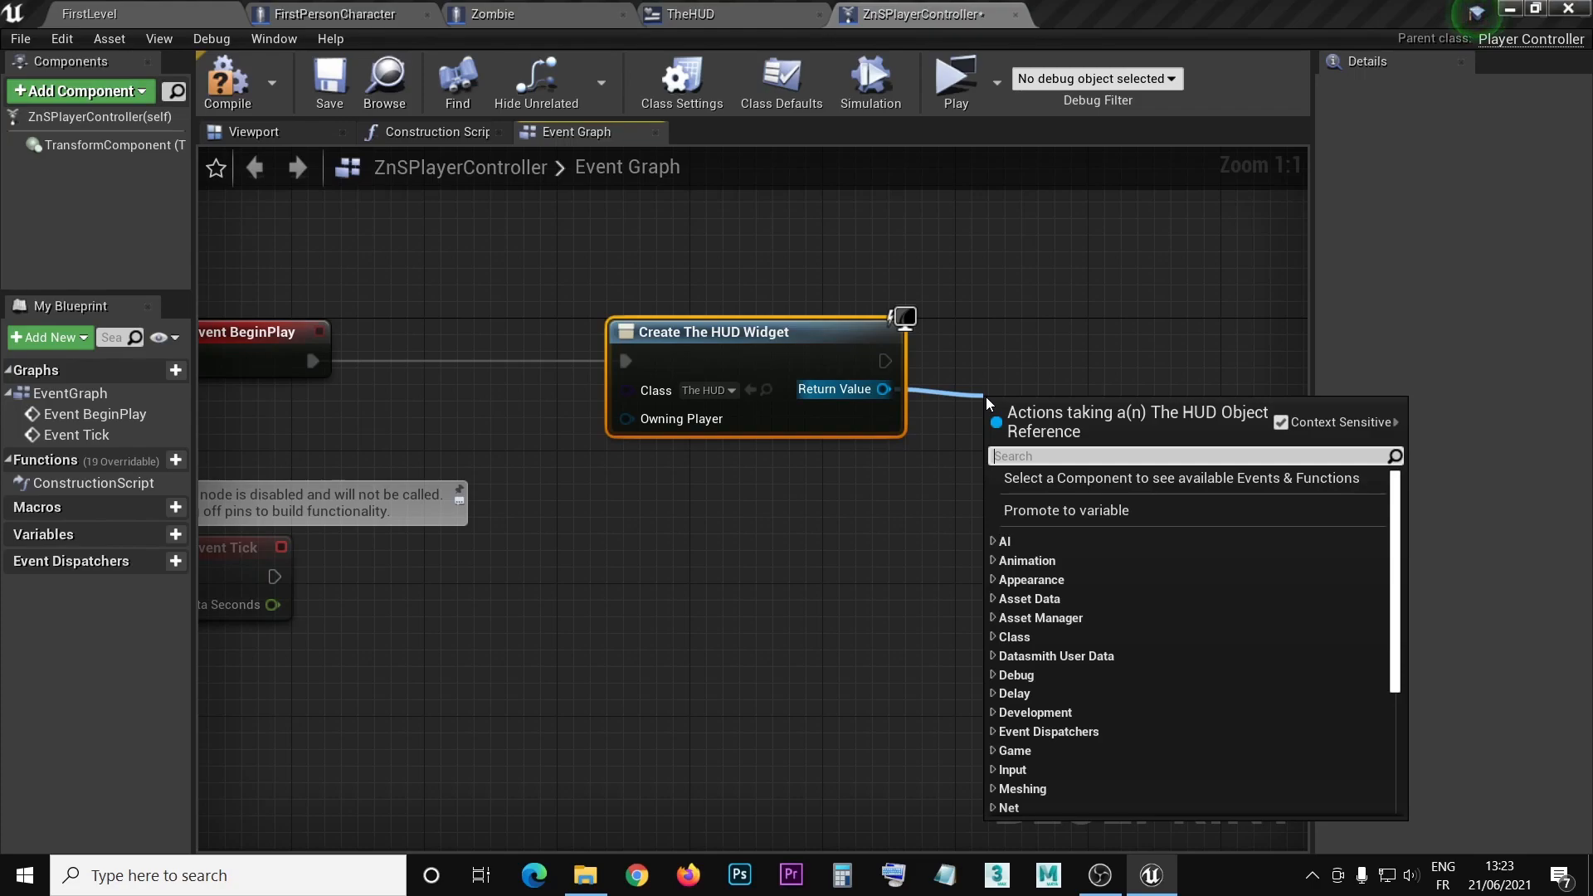
{"action": "left_click", "coordinate": [1068, 510]}
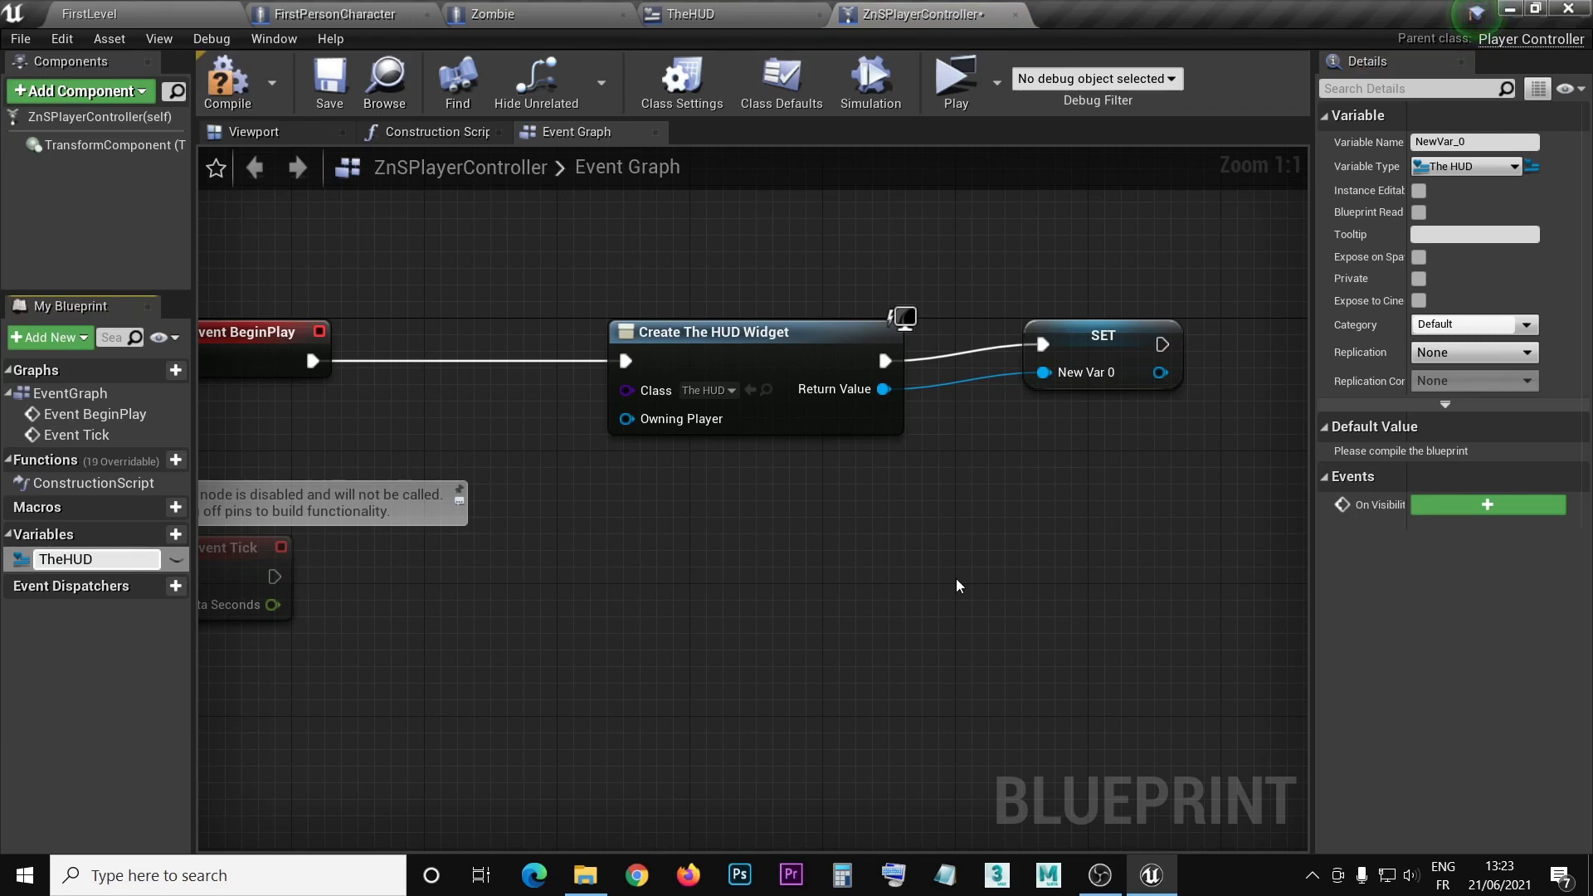
{"action": "type", "text": "TheHUD"}
{"action": "key", "text": "Return"}
{"action": "left_click_drag", "start_coordinate": [1115, 355], "coordinate": [1030, 372]}
- Add an Add to Viewport node targeting TheHUD after the SET node, align it, and save the blueprint
{"action": "right_click_drag", "start_coordinate": [1130, 465], "coordinate": [963, 477]}
{"action": "left_click_drag", "start_coordinate": [903, 401], "coordinate": [1067, 412]}
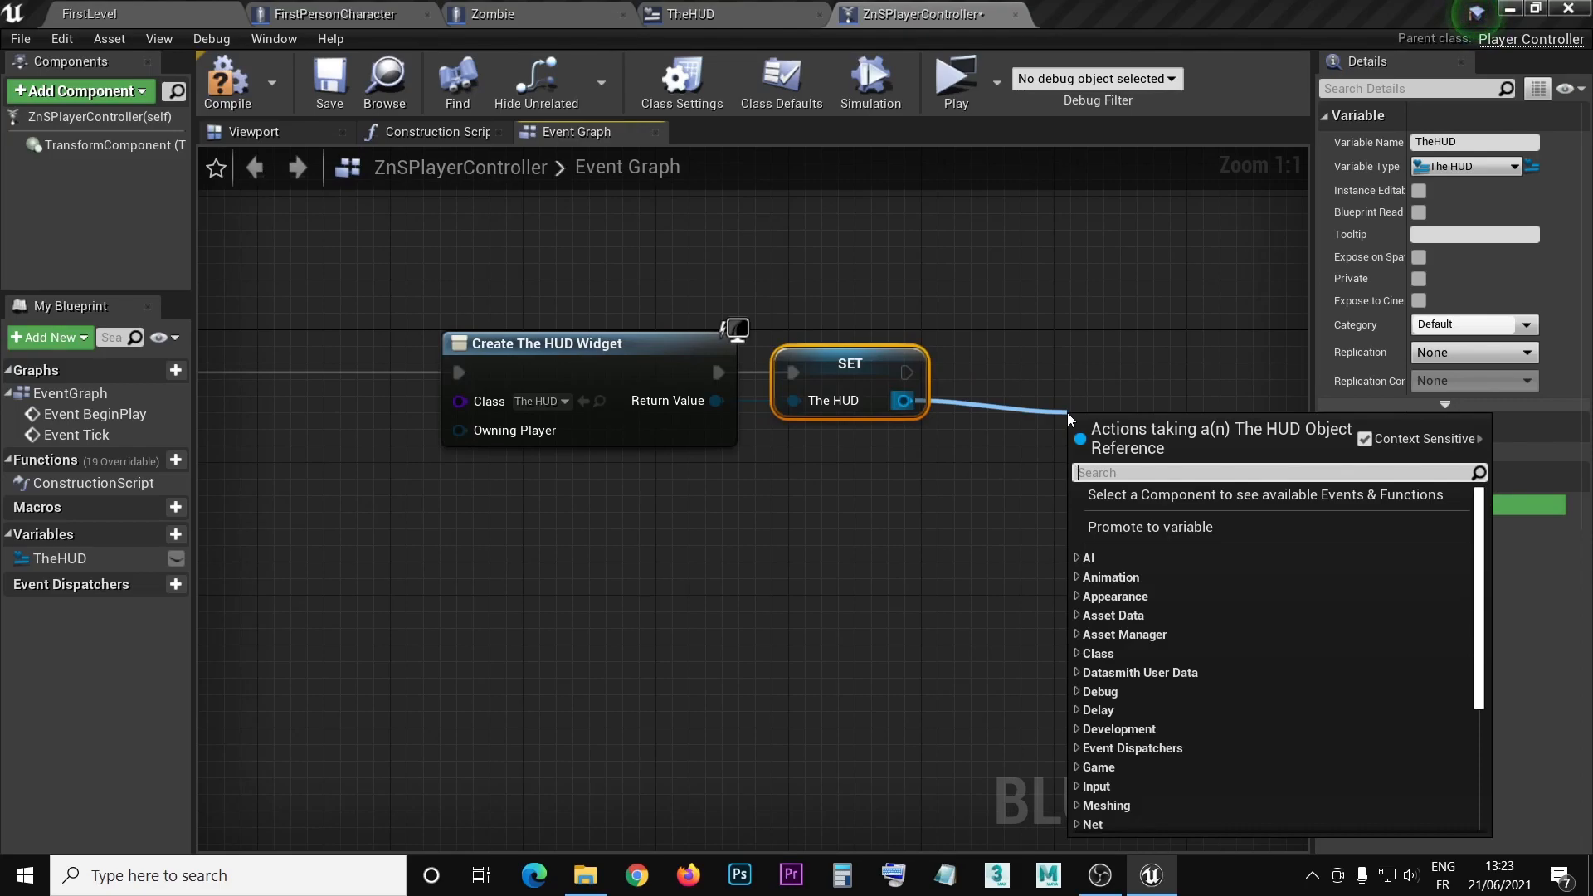
{"action": "type", "text": "add"}
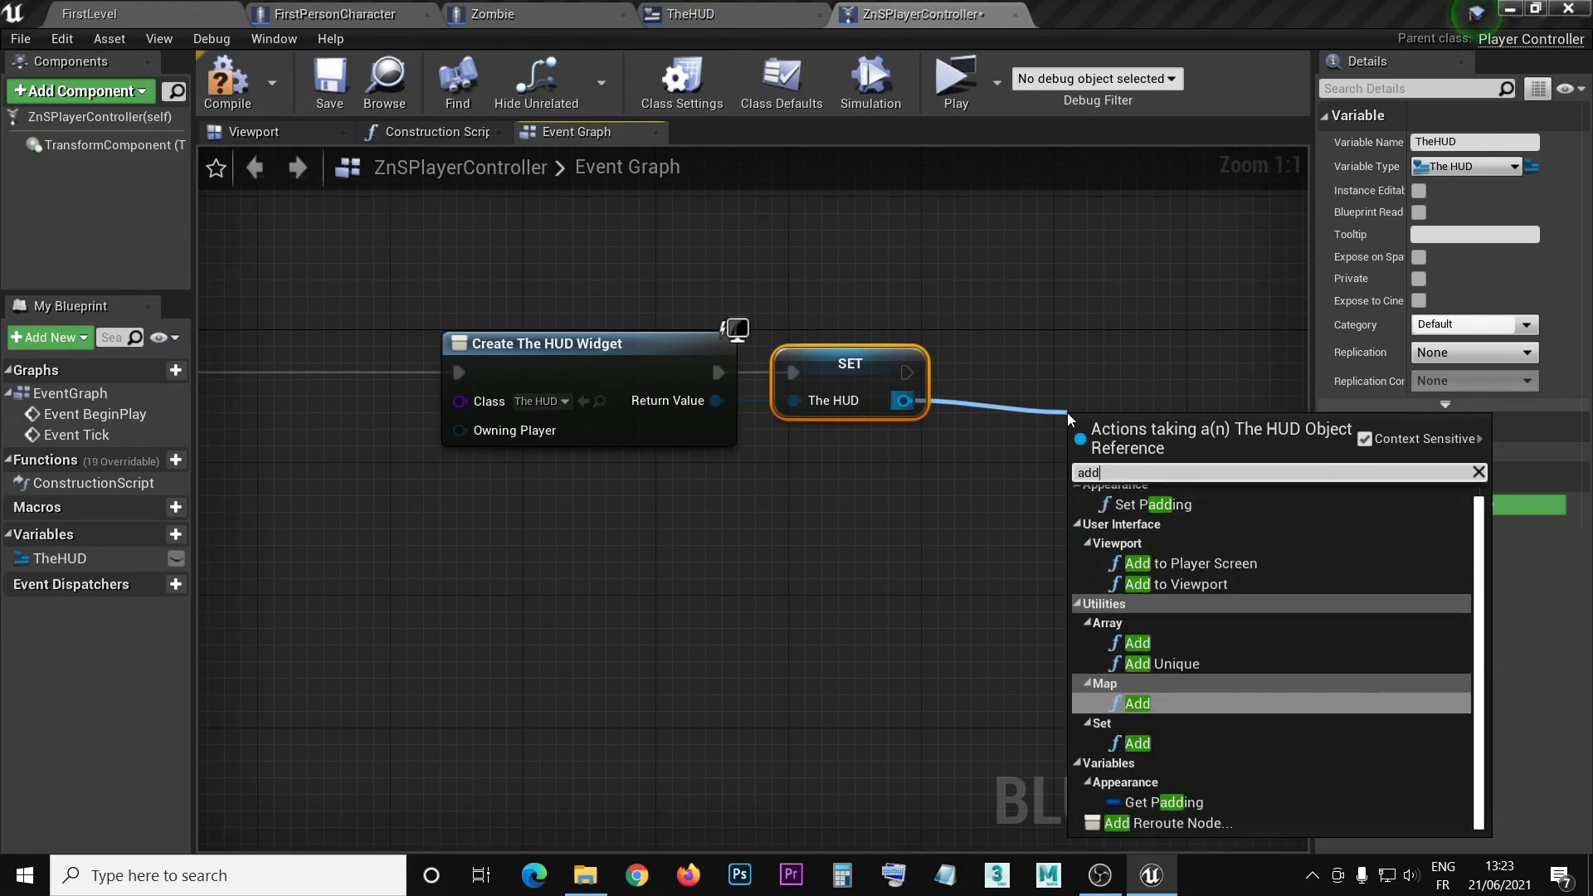
{"action": "left_click", "coordinate": [1176, 584]}
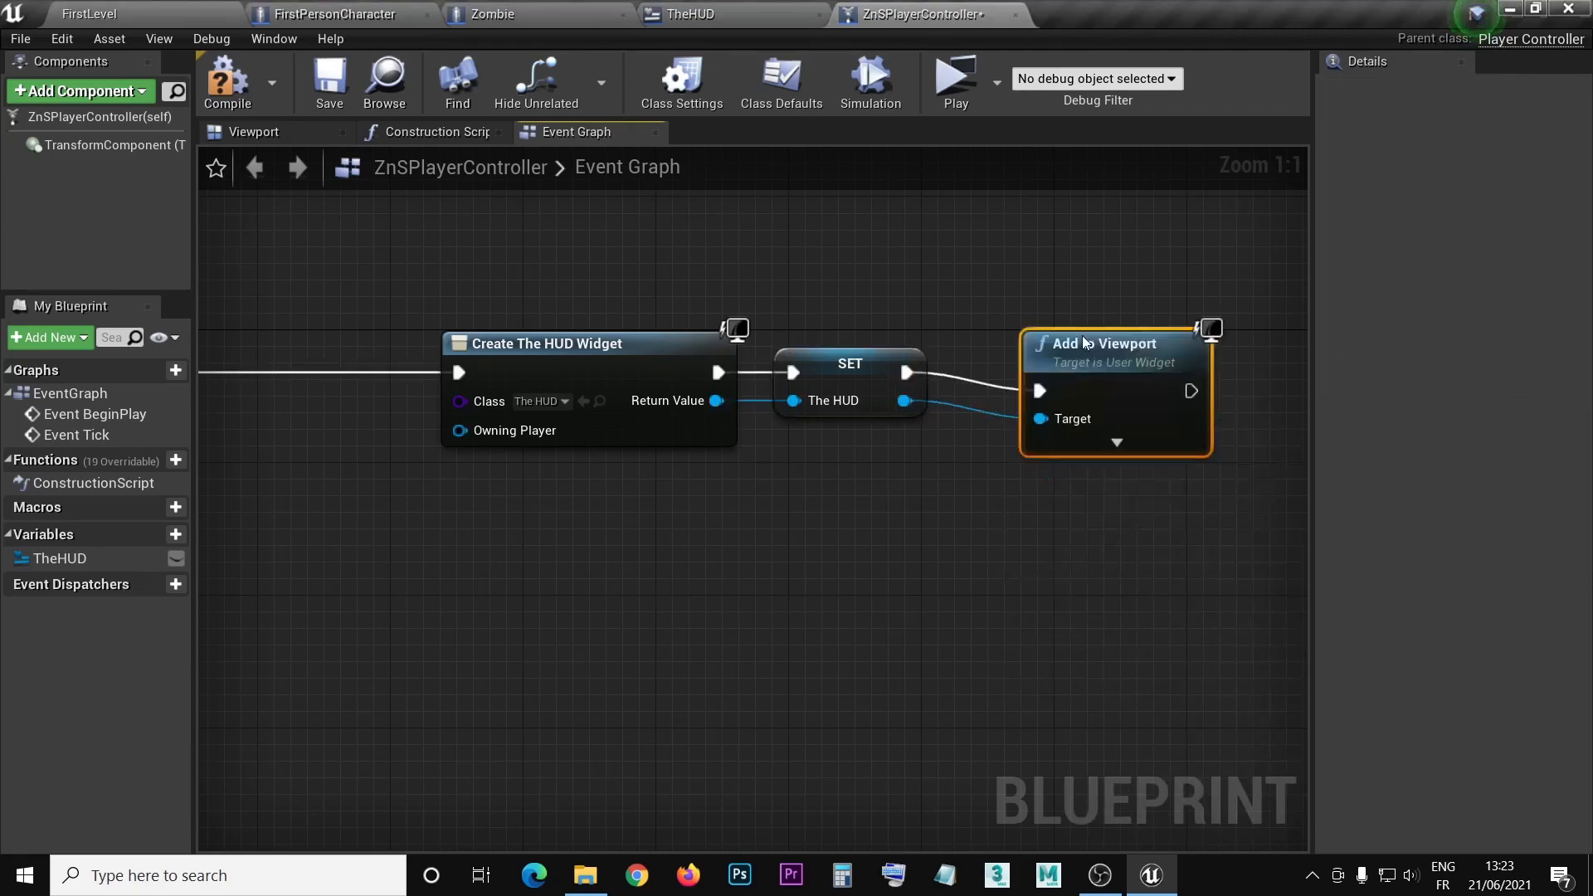
{"action": "left_click_drag", "start_coordinate": [1084, 342], "coordinate": [1068, 326]}
{"action": "left_click", "coordinate": [329, 93]}
{"action": "right_click_drag", "start_coordinate": [735, 556], "coordinate": [950, 580]}
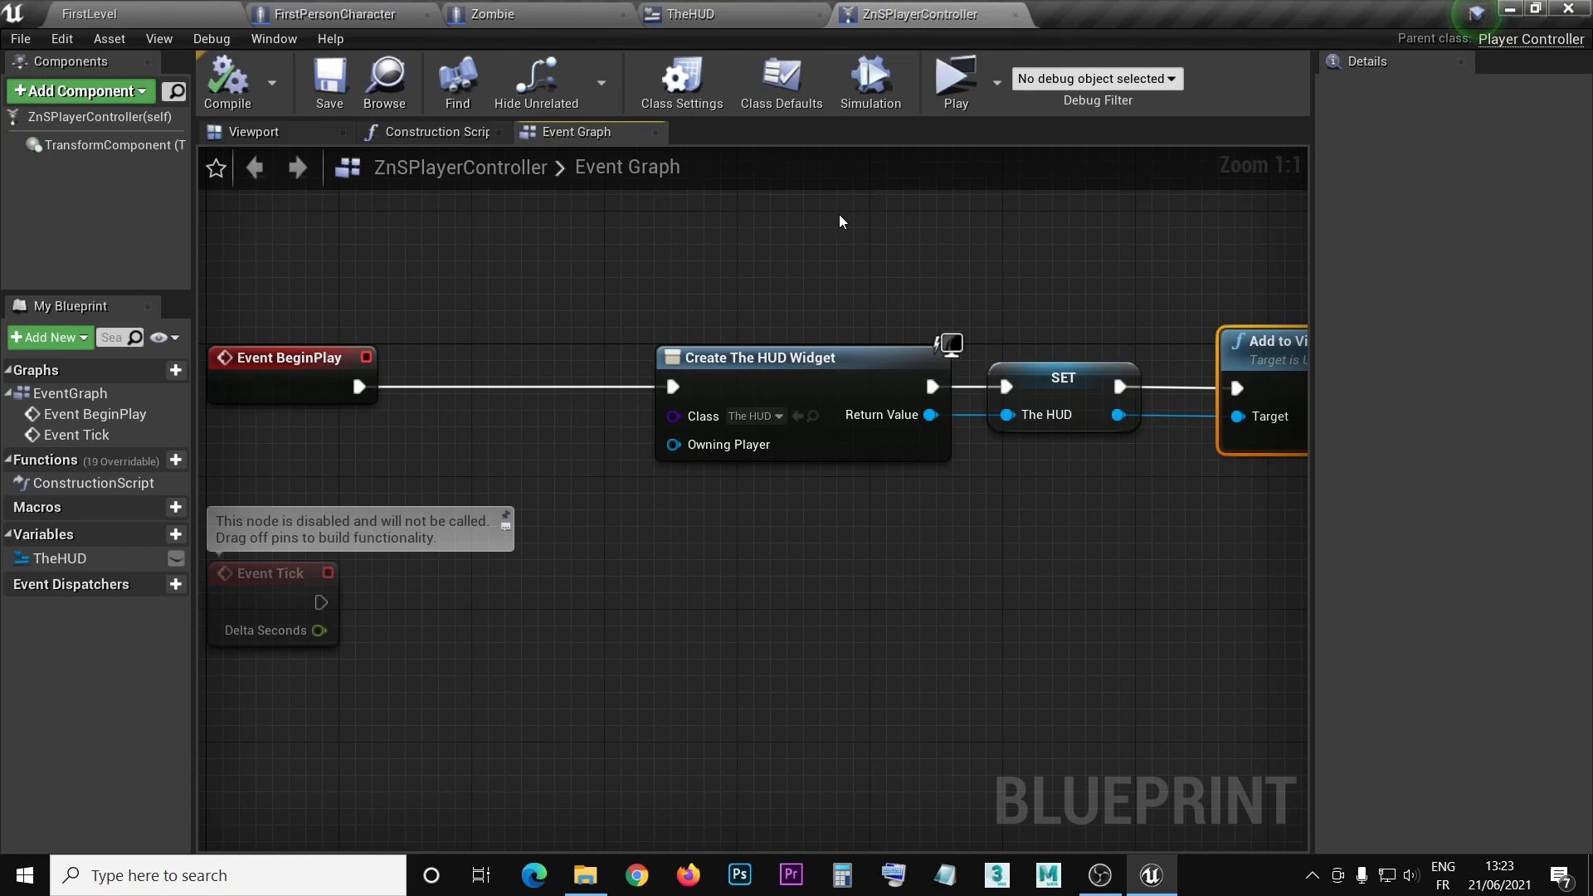
- Return to the FirstLevel editor and open the FirstPersonGameMode blueprint from the Blueprints folder
{"action": "left_click", "coordinate": [92, 11]}
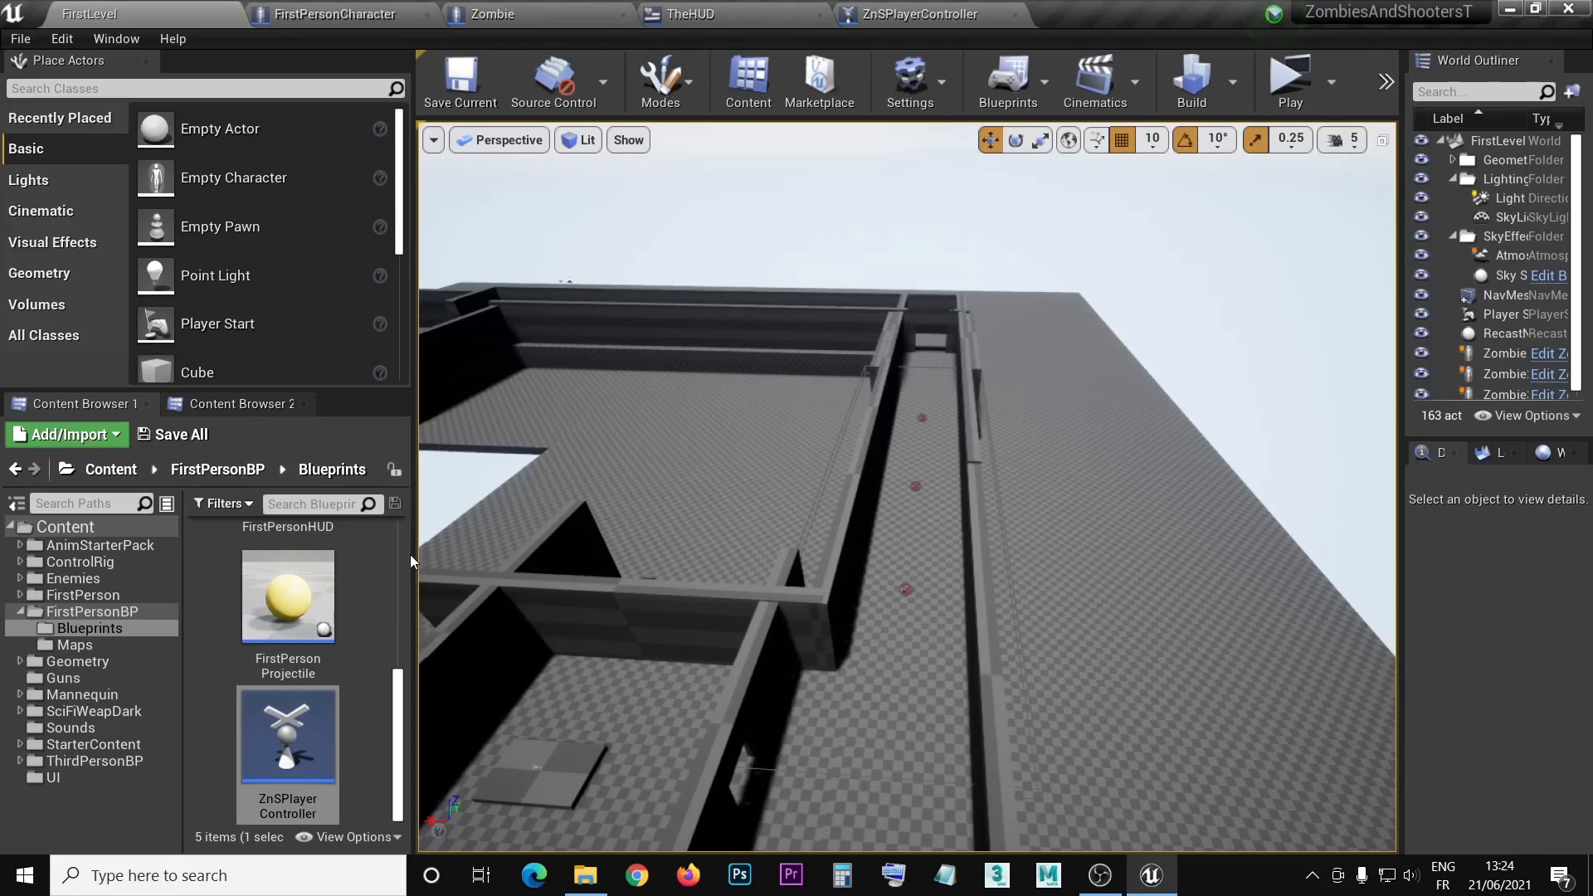
{"action": "scroll", "coordinate": [348, 596], "scroll_direction": "up", "scroll_amount": 2}
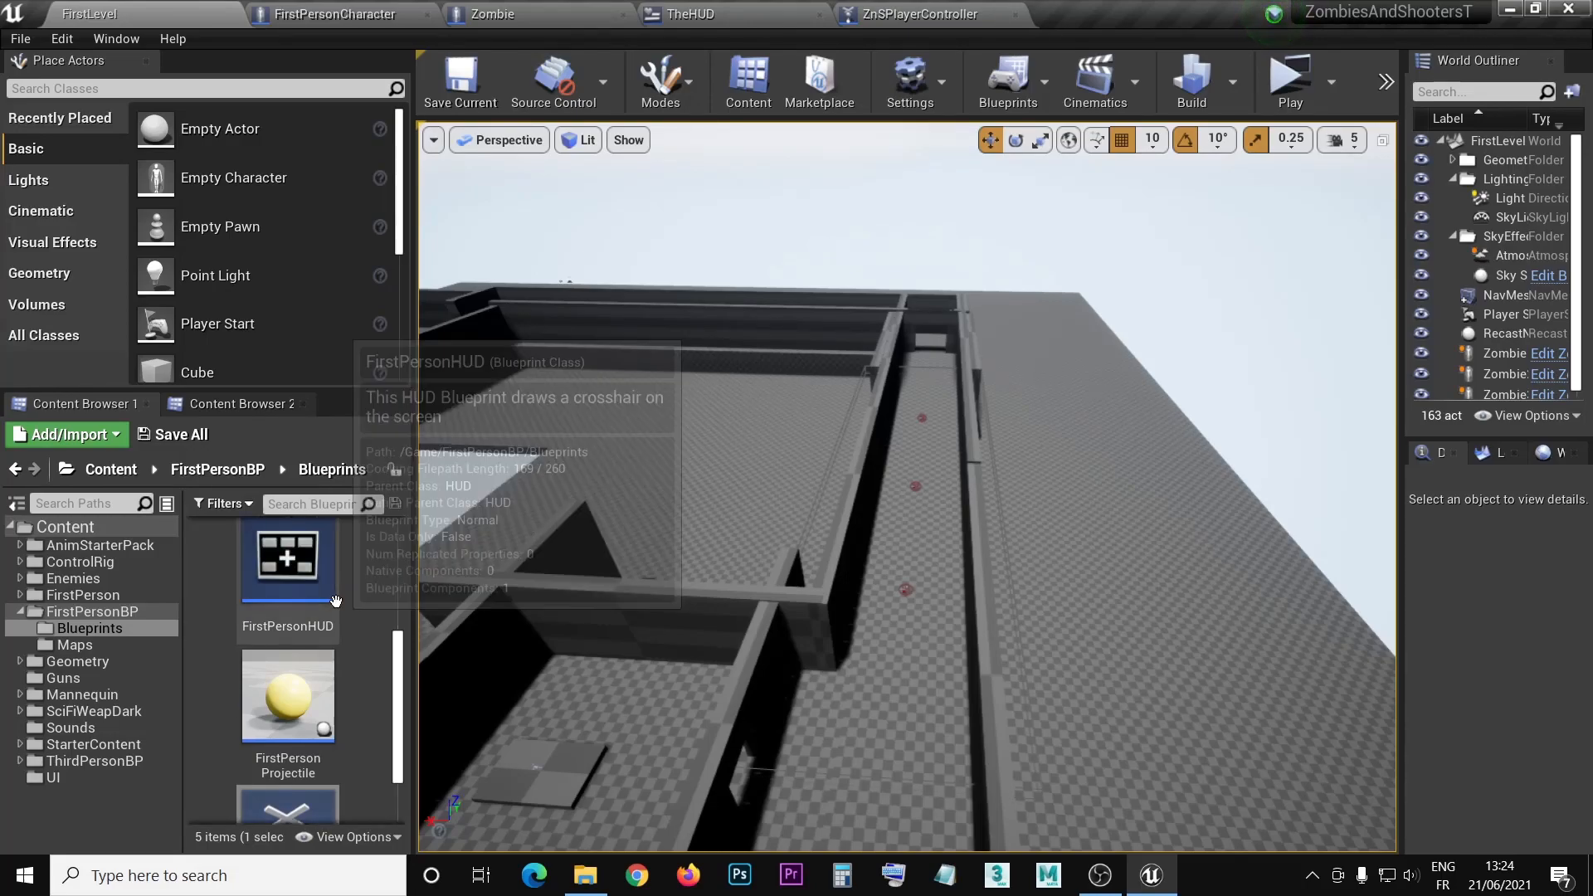
{"action": "scroll", "coordinate": [359, 602], "scroll_direction": "down", "scroll_amount": 3}
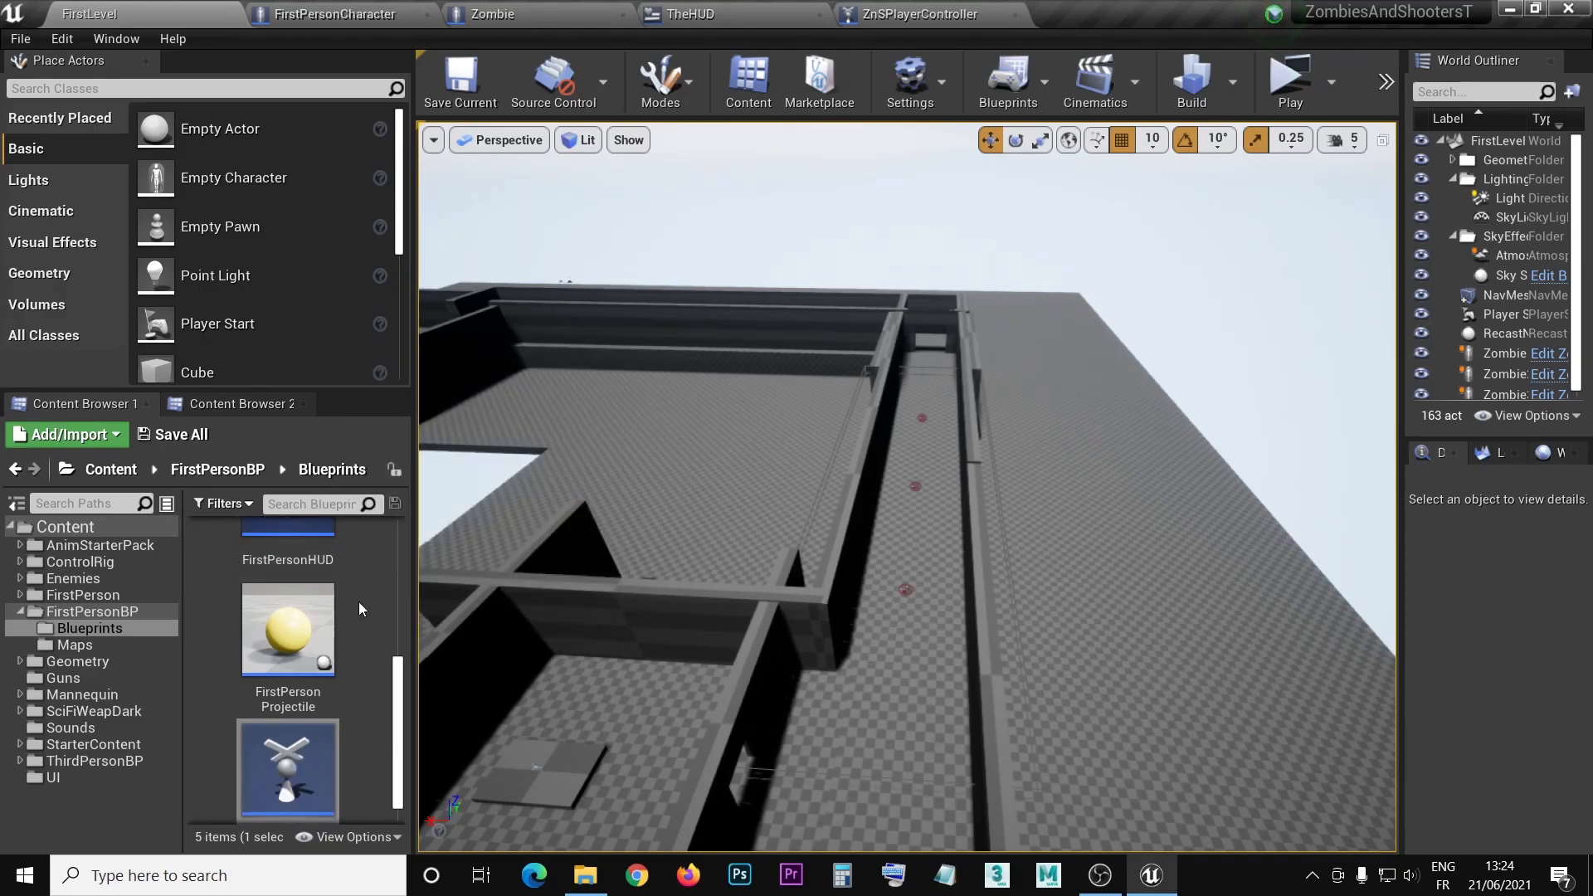
{"action": "scroll", "coordinate": [353, 601], "scroll_direction": "up", "scroll_amount": 3}
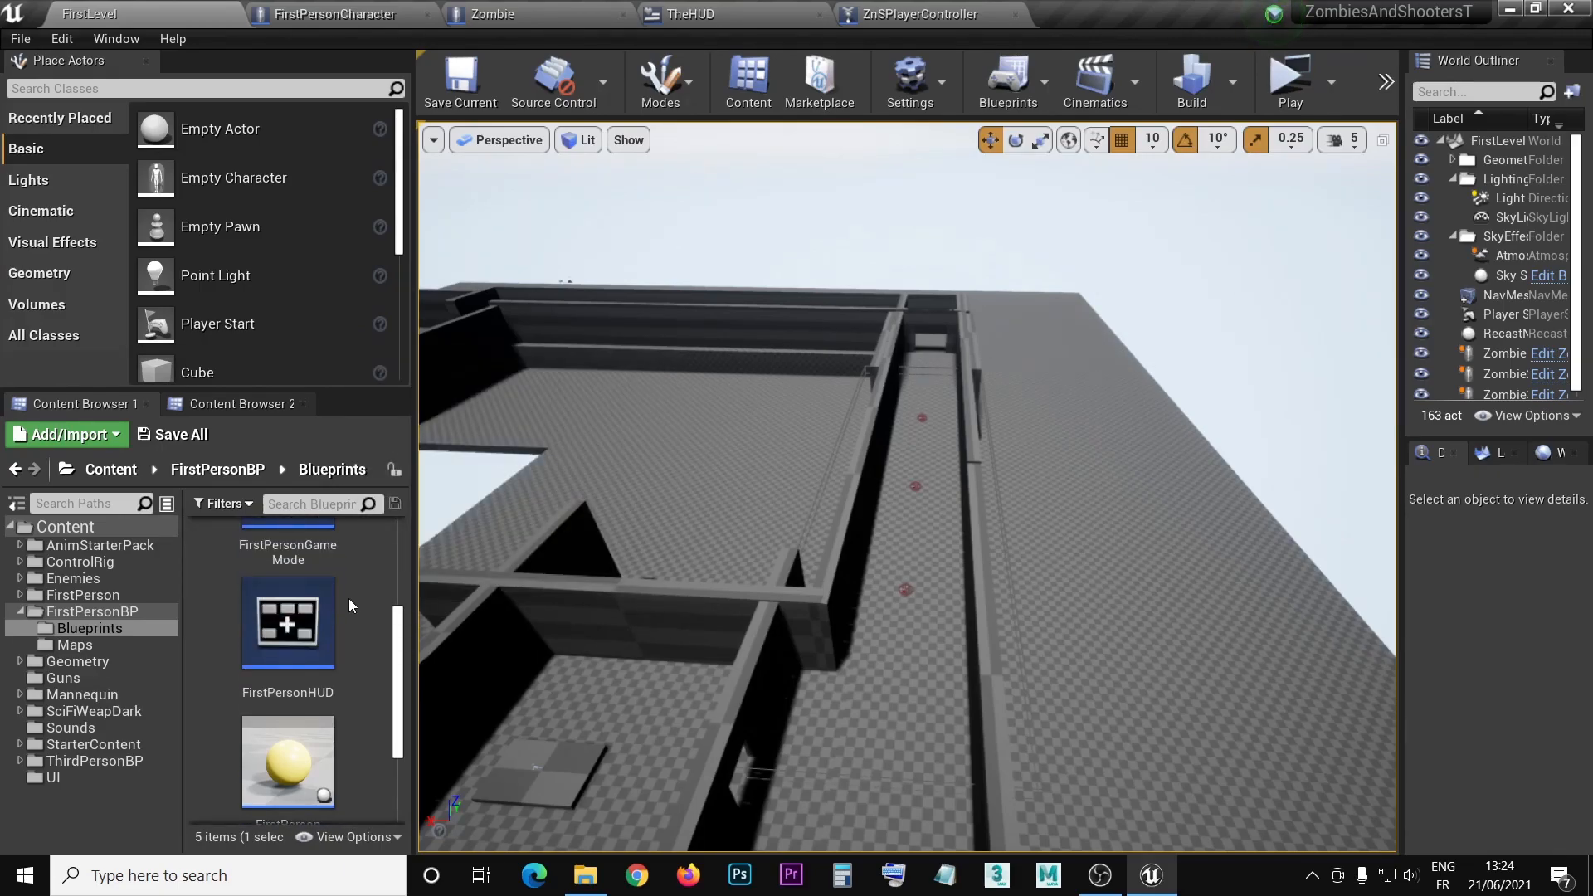
{"action": "scroll", "coordinate": [348, 599], "scroll_direction": "up", "scroll_amount": 1}
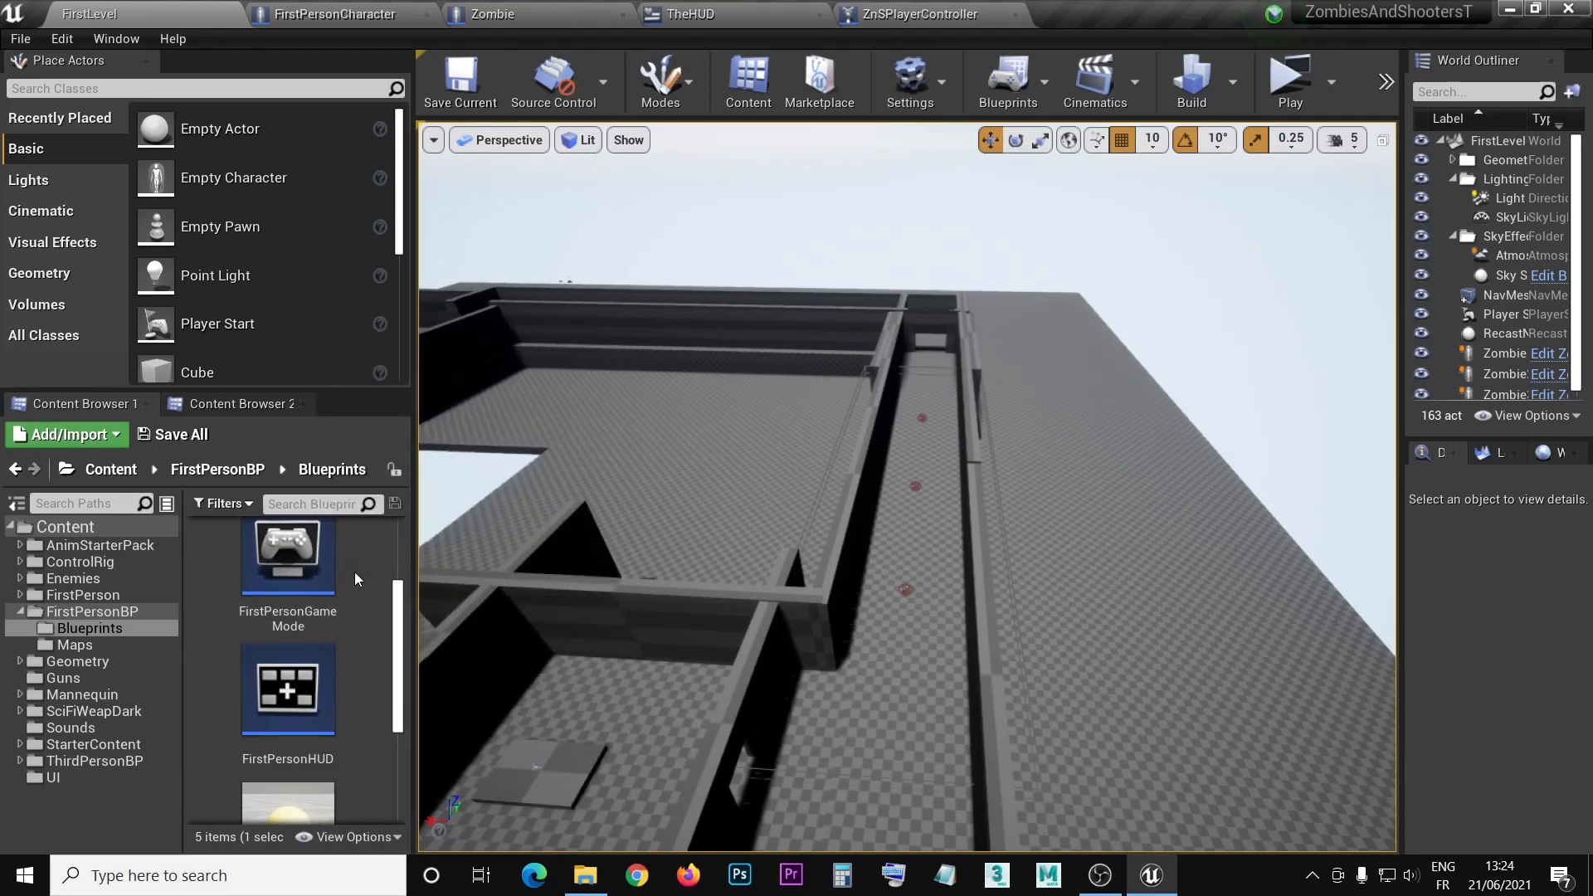
{"action": "mouse_move", "coordinate": [315, 562]}
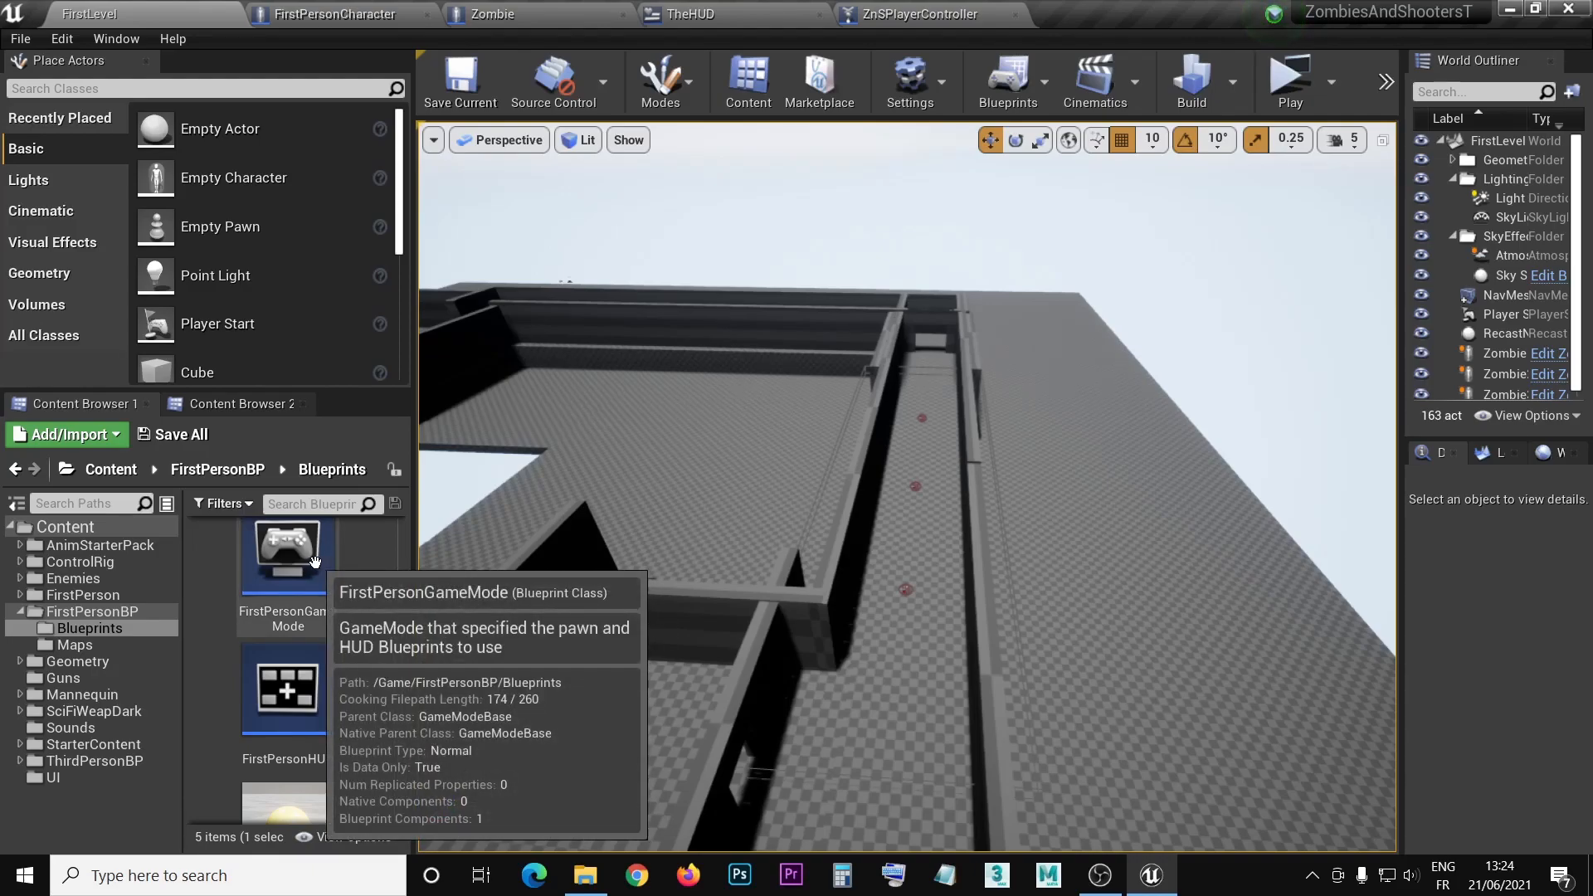
{"action": "double_click", "coordinate": [316, 562]}
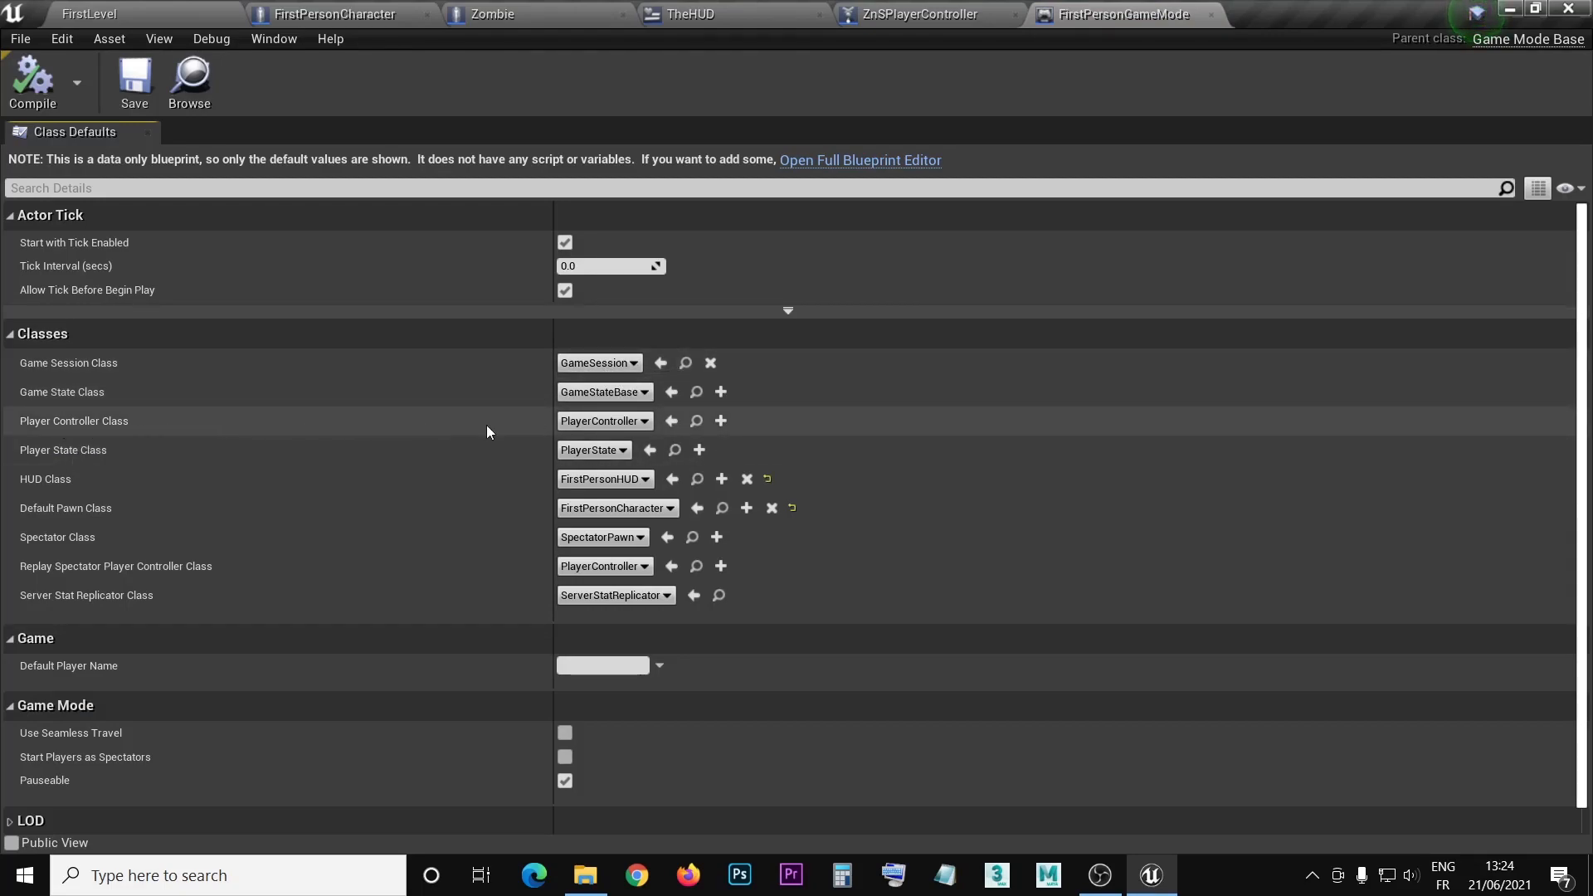
- Set the game mode's Player Controller Class to ZnSPlayerController and compile the blueprint
{"action": "left_click", "coordinate": [639, 422]}
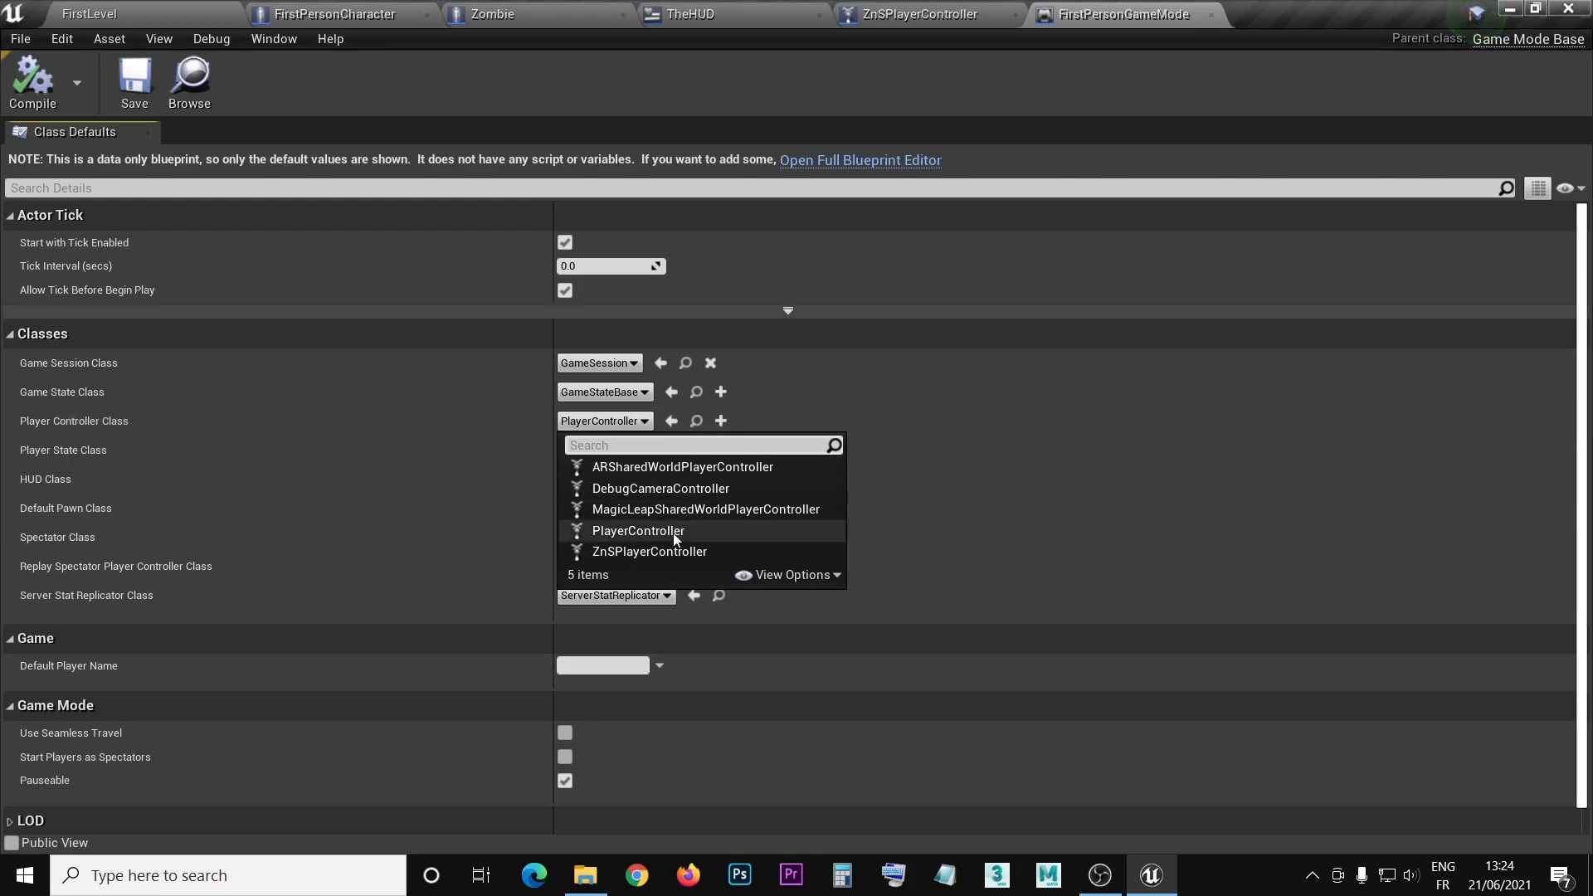
{"action": "left_click", "coordinate": [664, 553]}
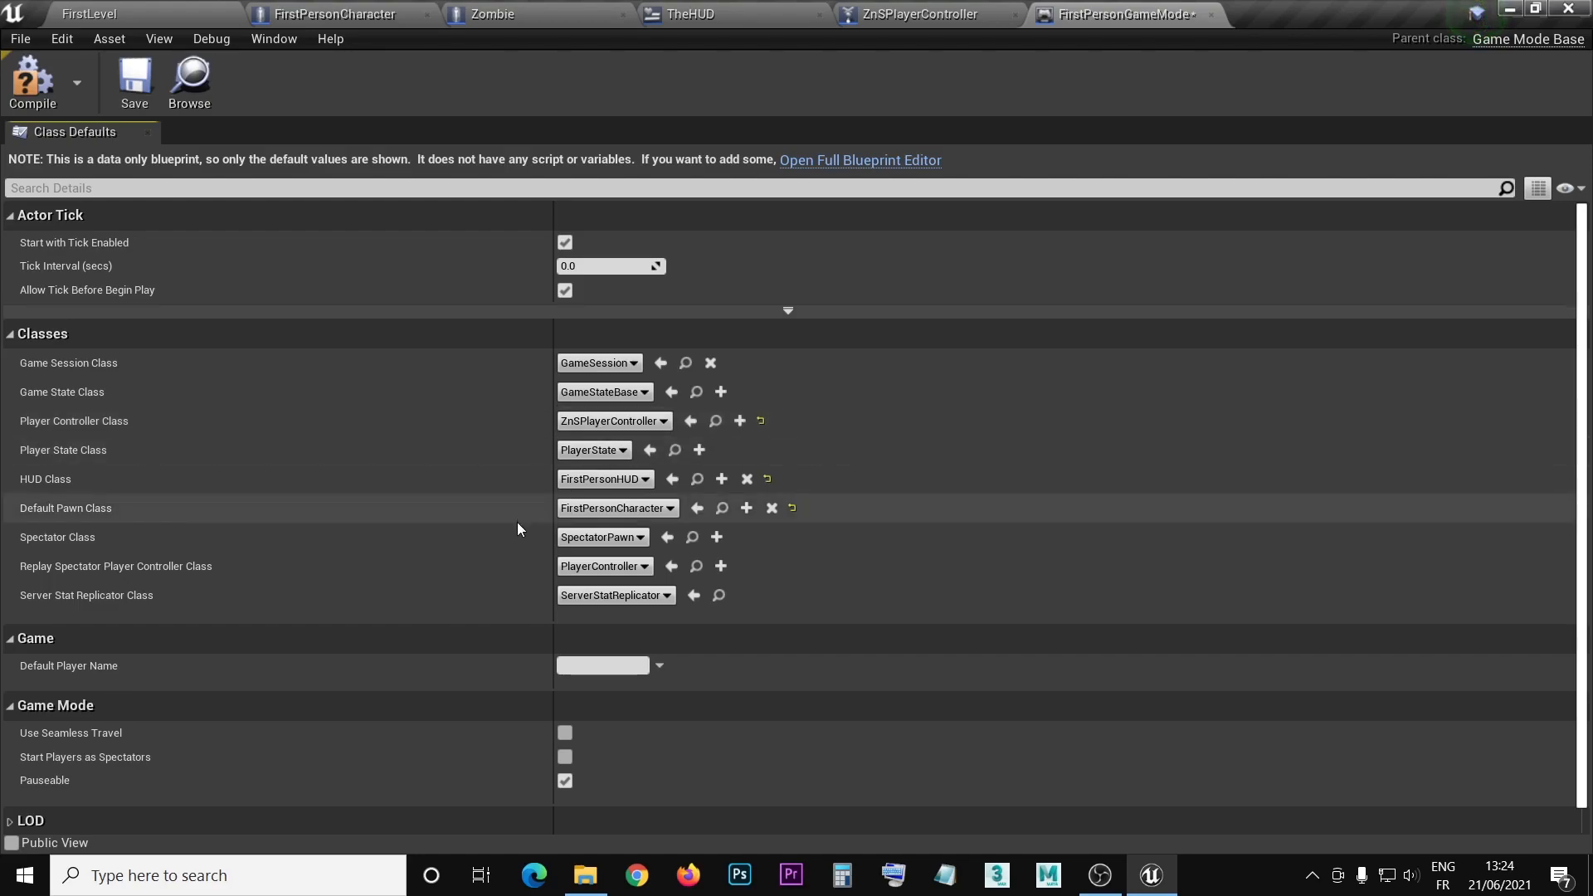
{"action": "left_click", "coordinate": [31, 78]}
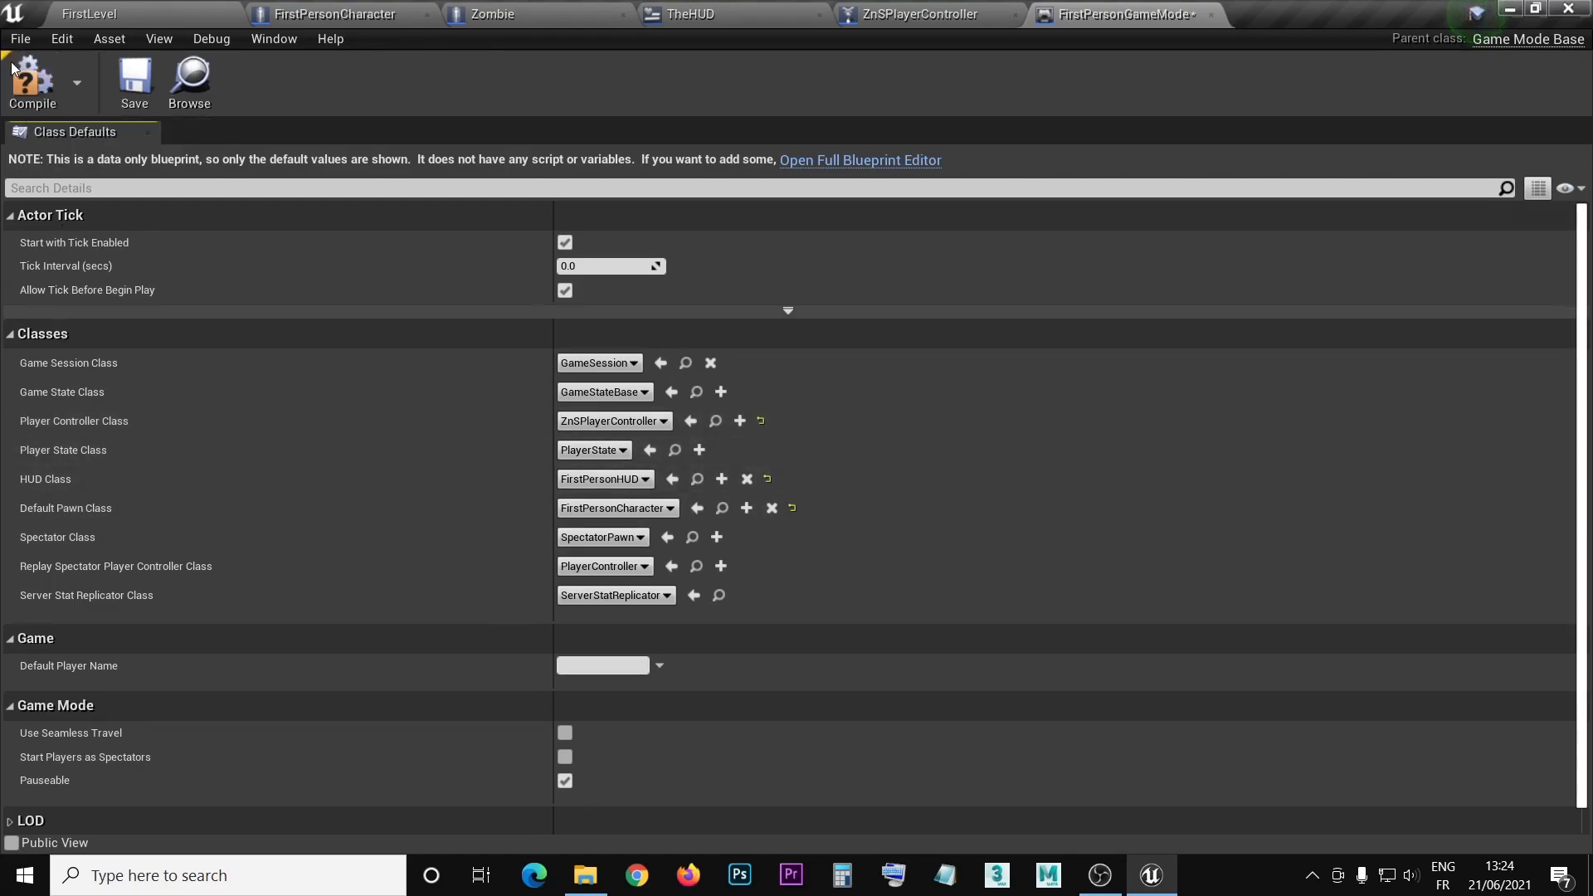
- Save the FirstPersonGameMode blueprint, then play FirstLevel briefly to check the HUD in game and stop the preview
{"action": "left_click", "coordinate": [134, 78]}
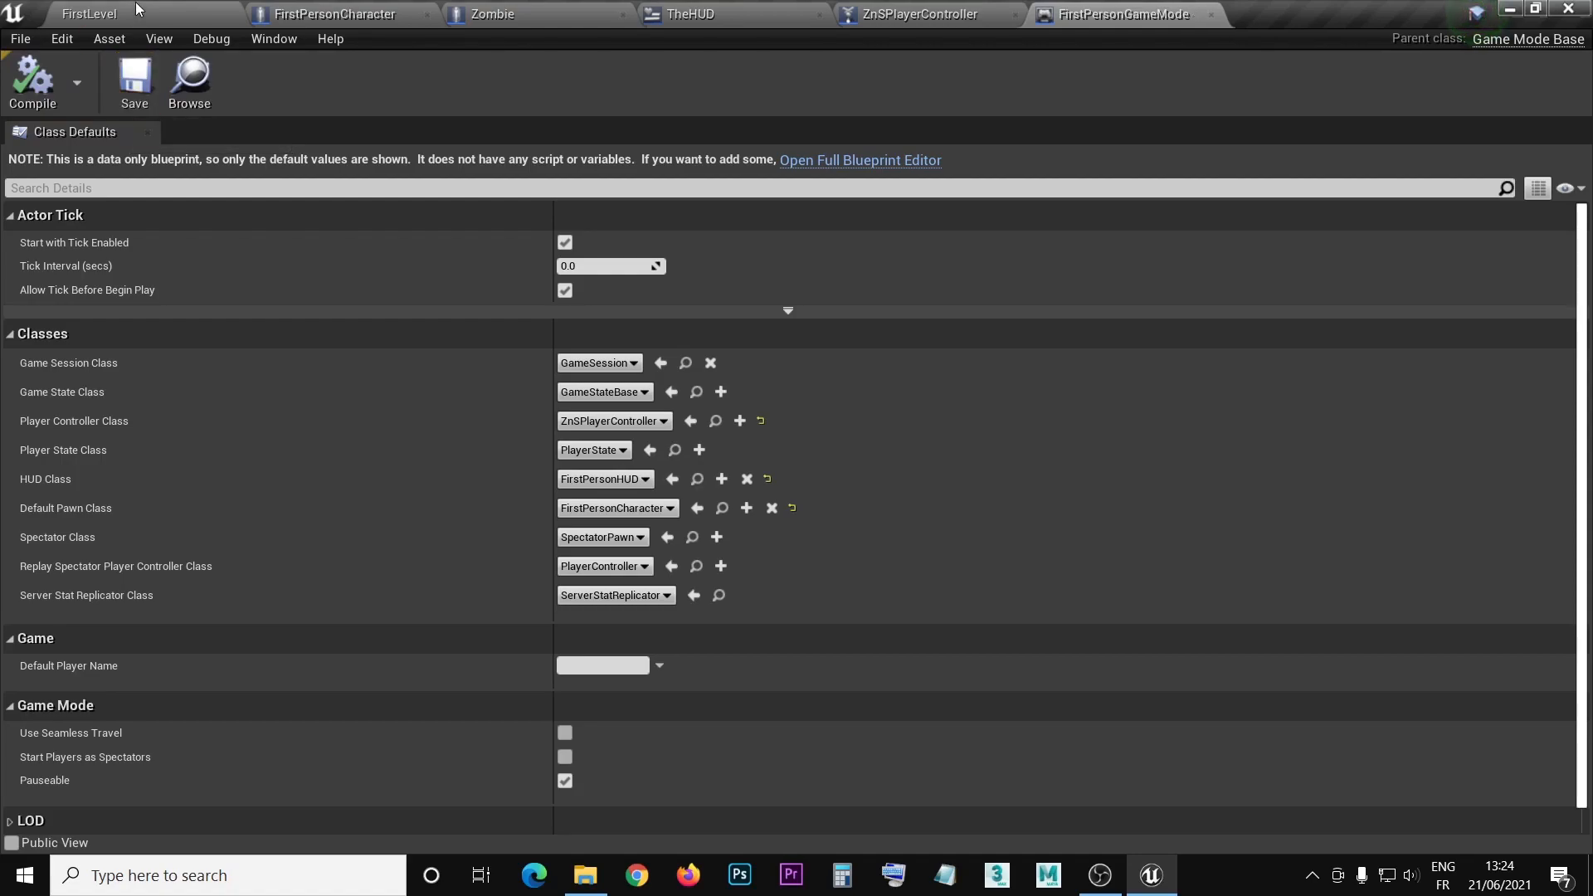
{"action": "left_click", "coordinate": [139, 12]}
{"action": "left_click", "coordinate": [1281, 87]}
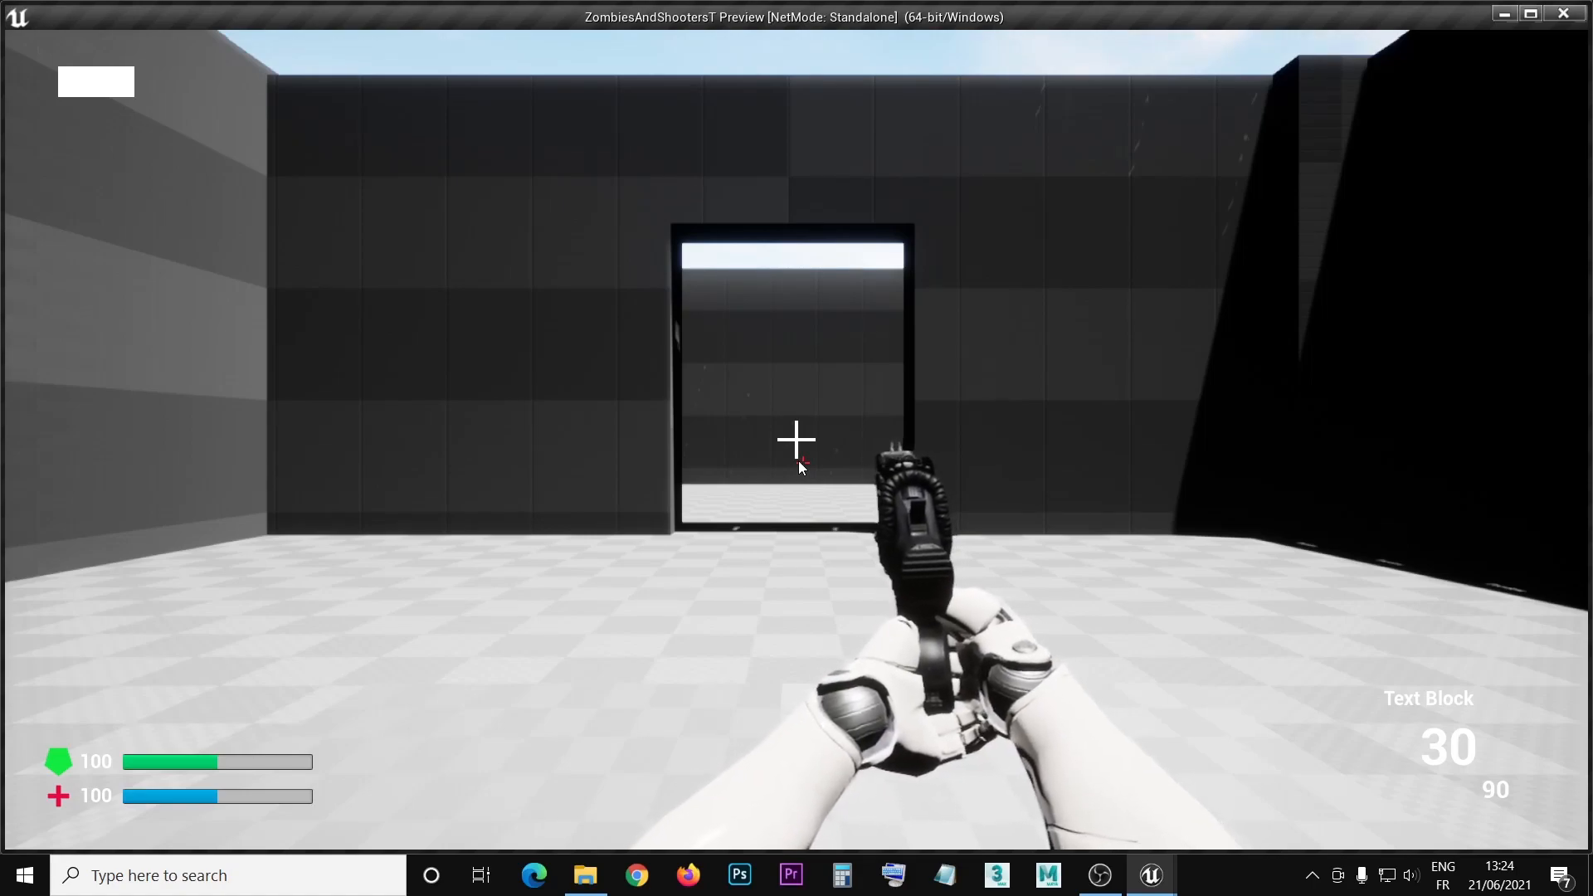
{"action": "key", "text": "Escape"}
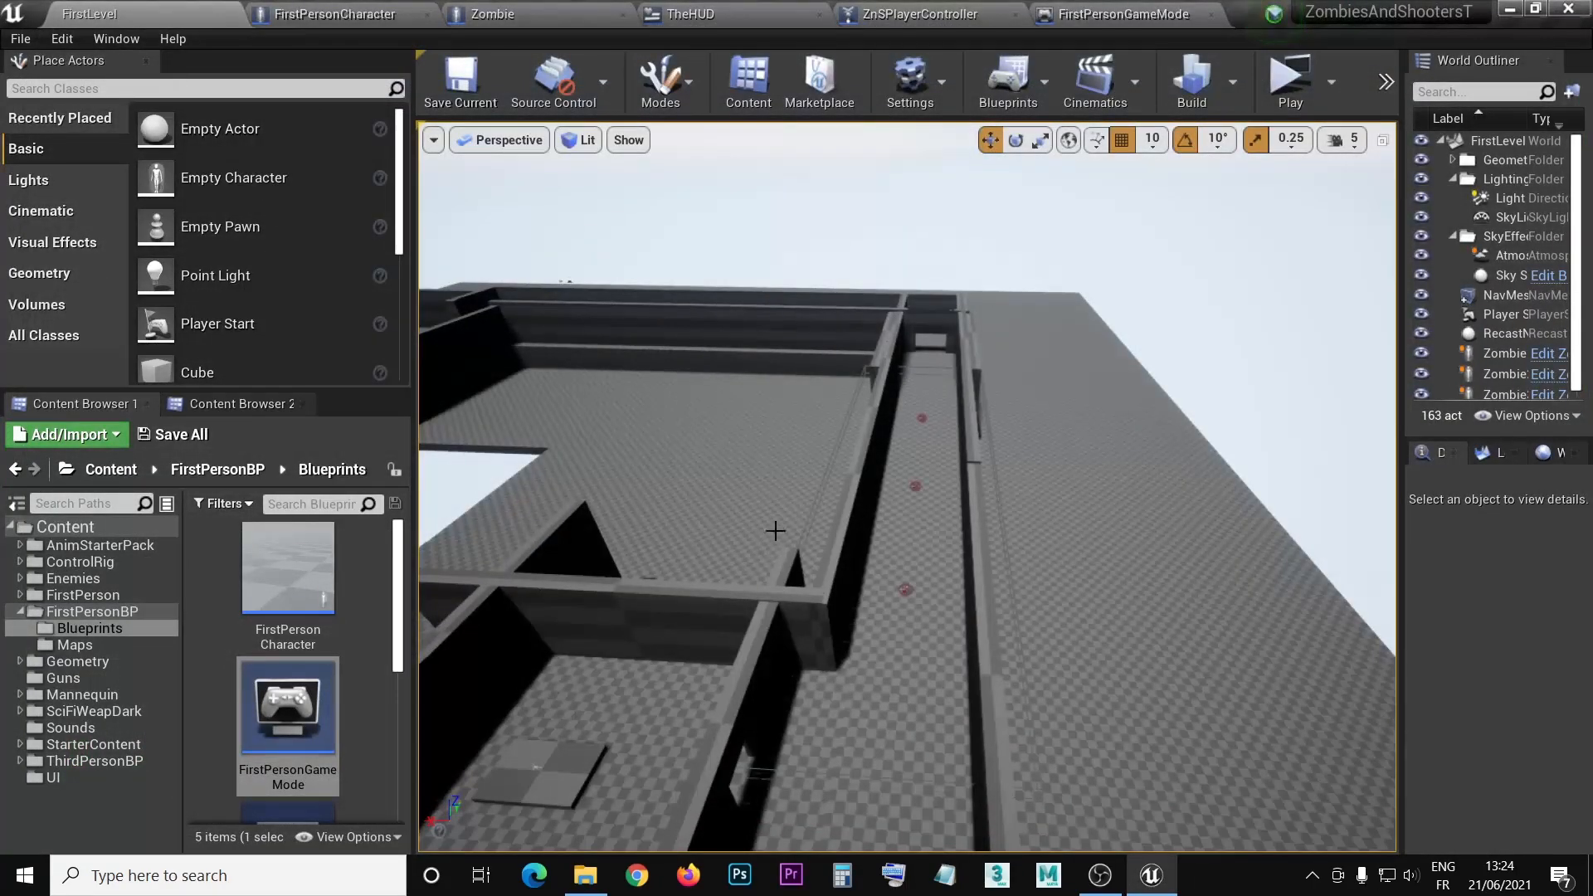
- Set the HUD Class in FirstPersonGameMode to None, then compile and save the blueprint
{"action": "left_click", "coordinate": [1101, 11]}
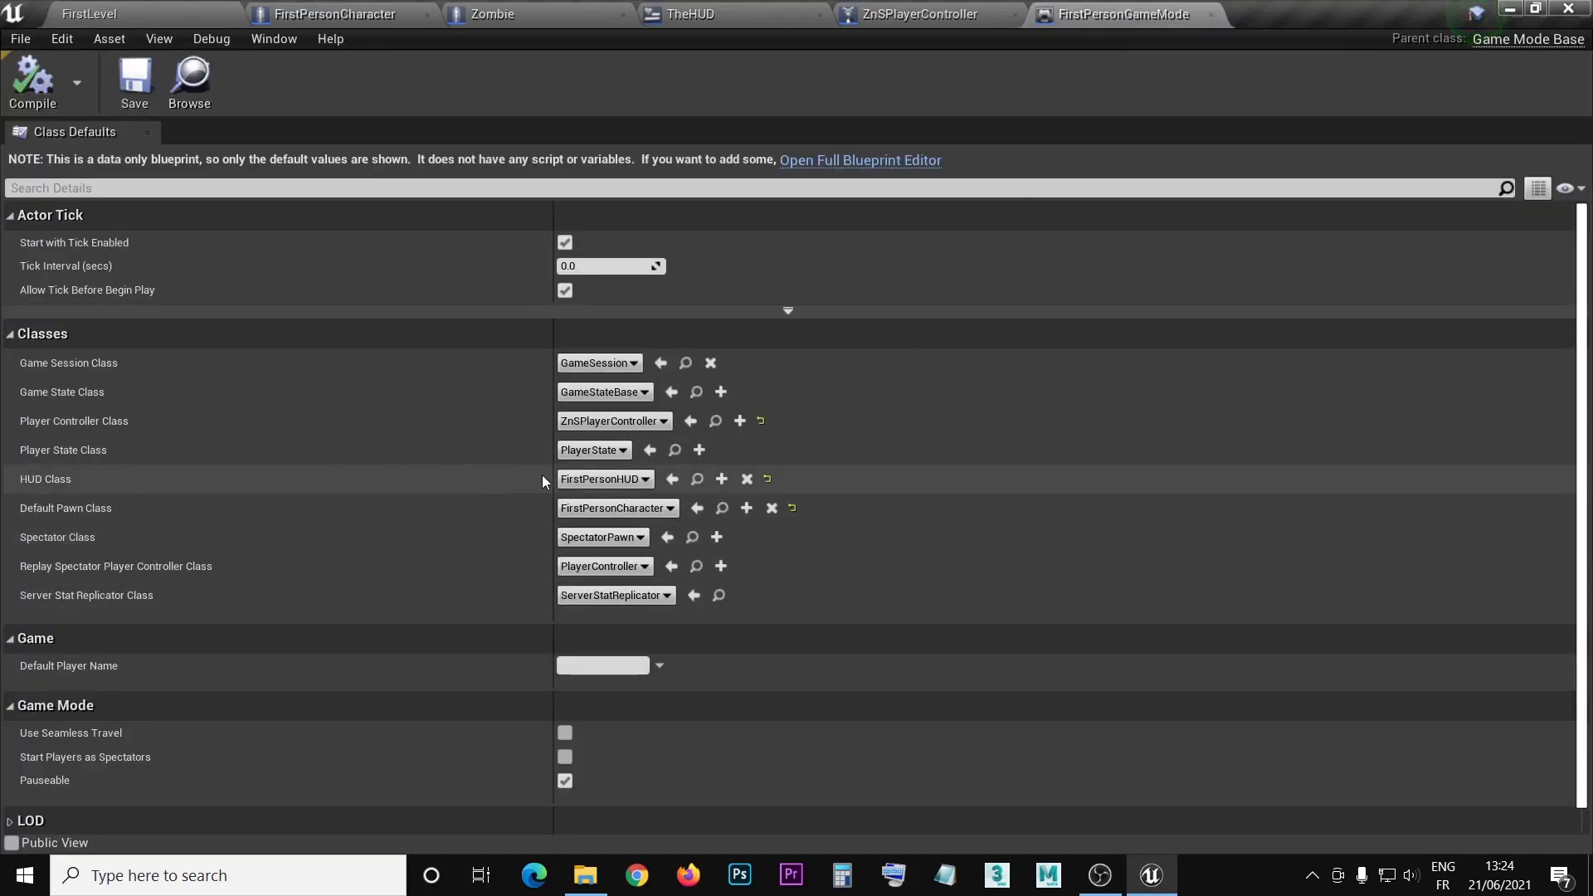
{"action": "left_click", "coordinate": [645, 480]}
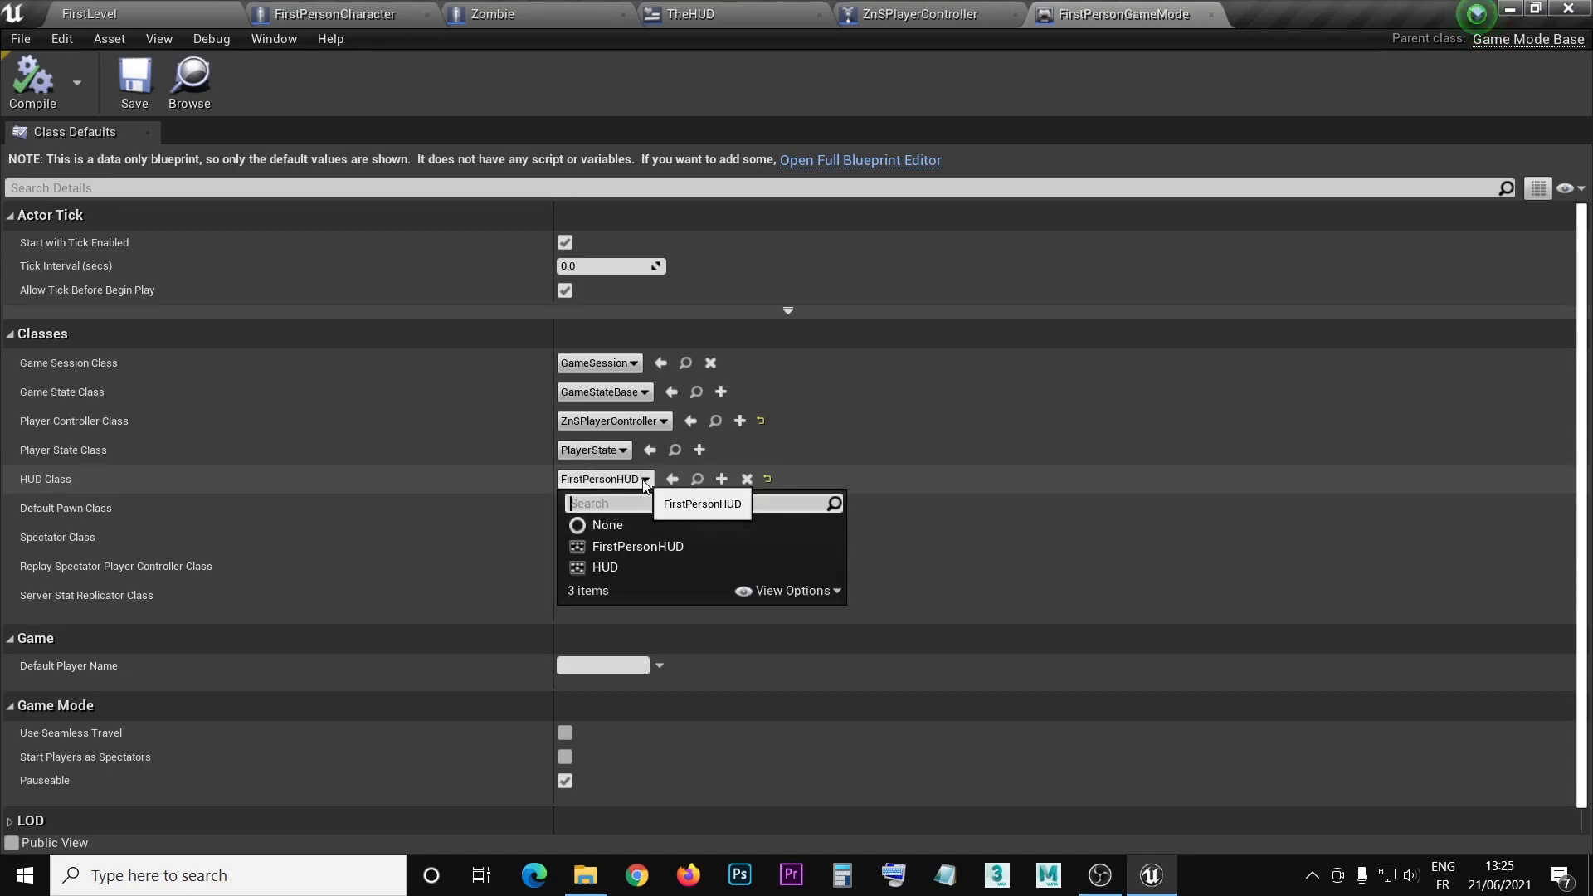
{"action": "left_click", "coordinate": [631, 522]}
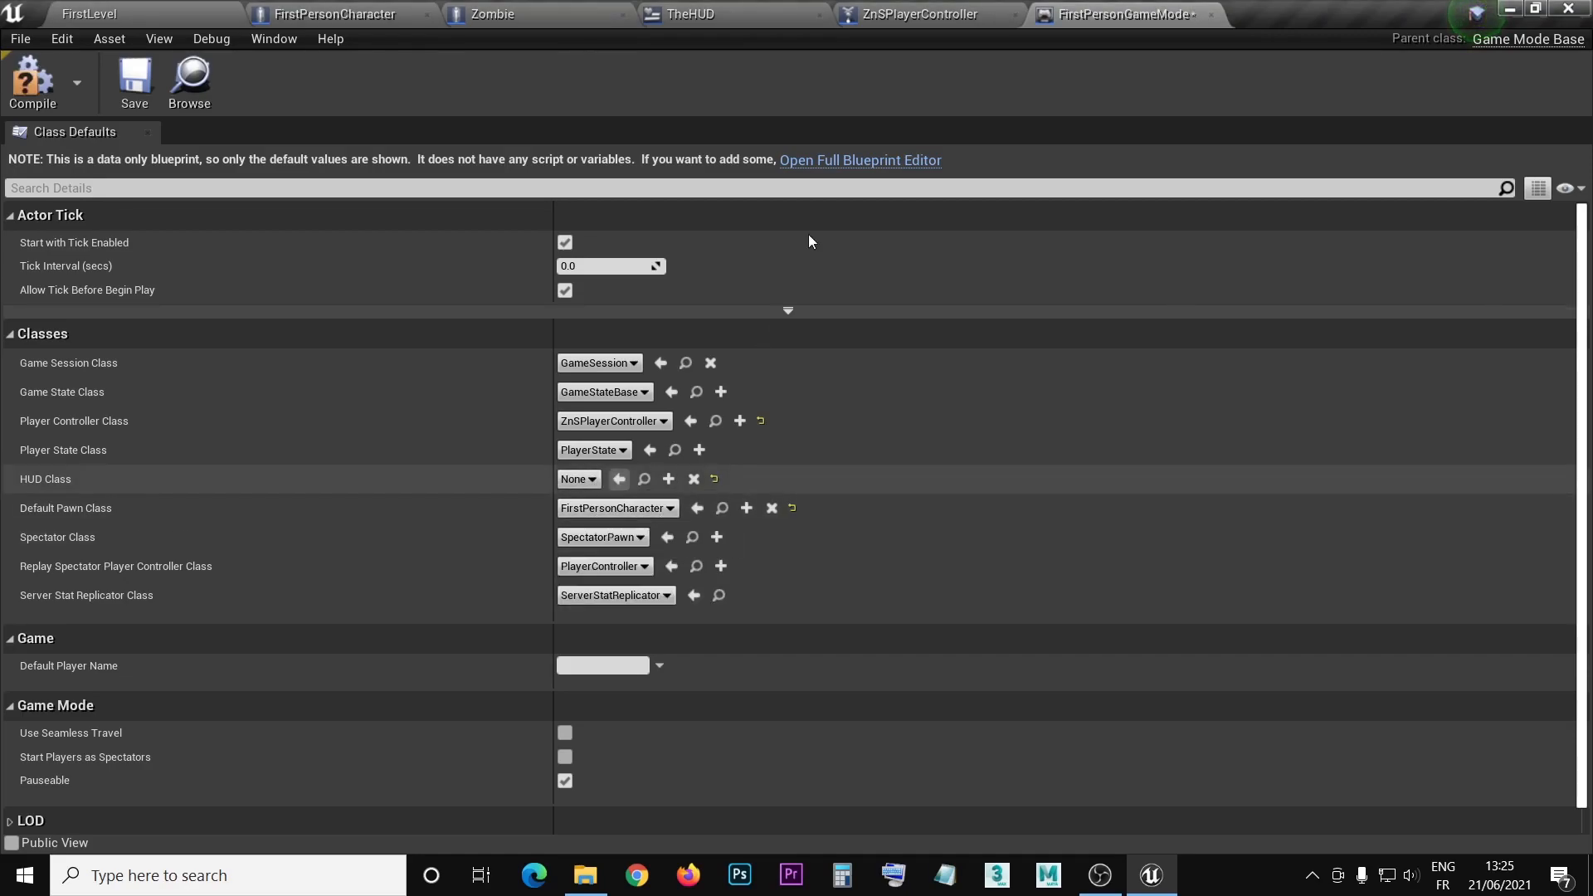
{"action": "left_click", "coordinate": [894, 18]}
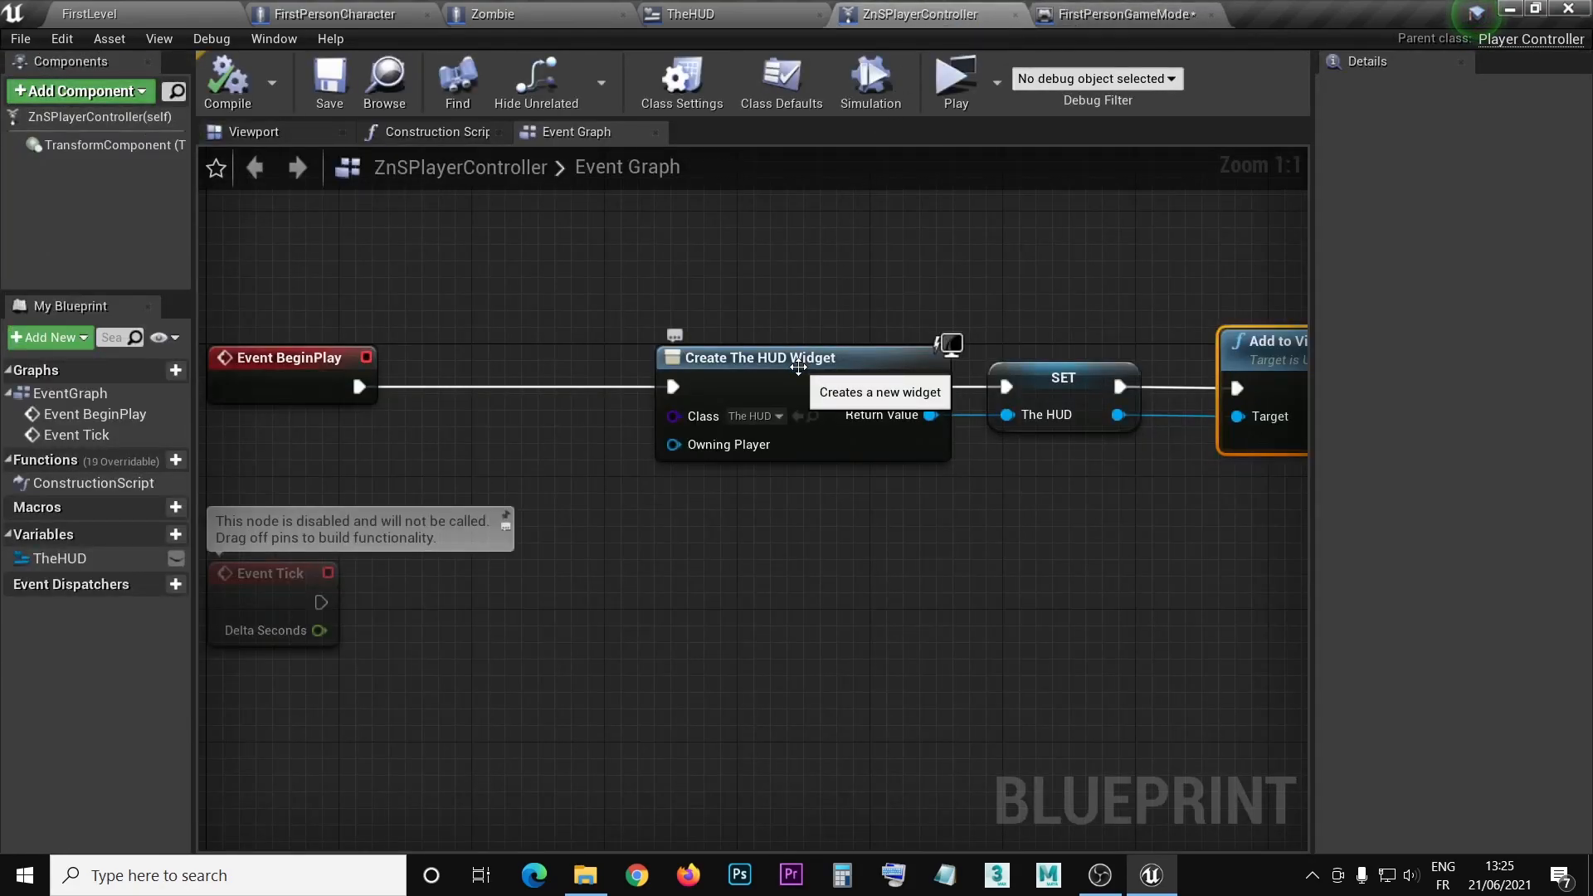
{"action": "left_click", "coordinate": [1130, 16]}
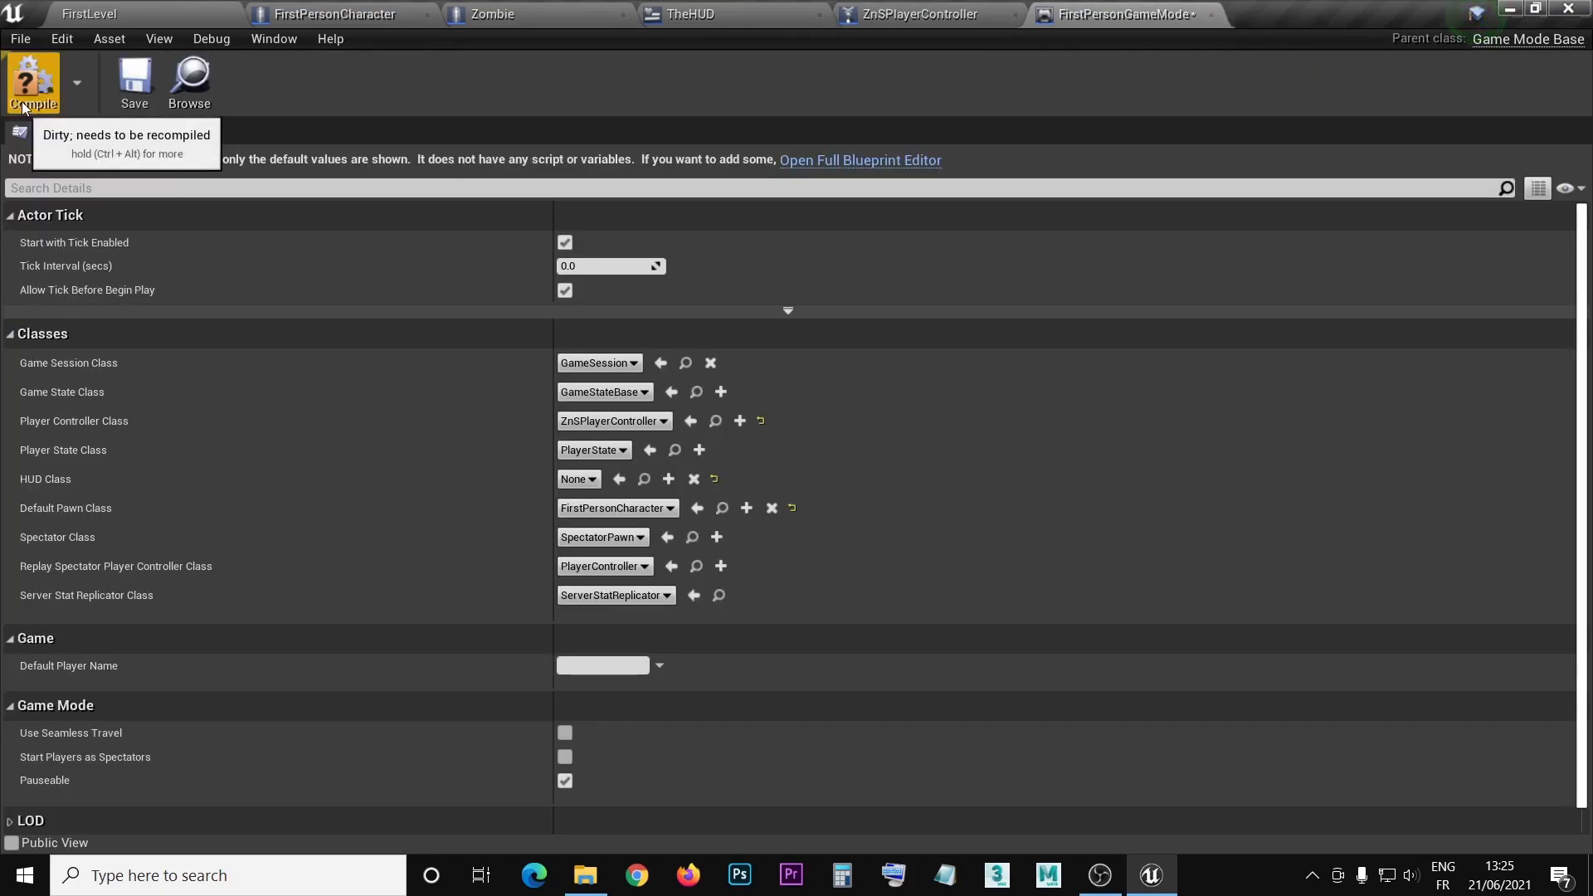
{"action": "left_click", "coordinate": [137, 81]}
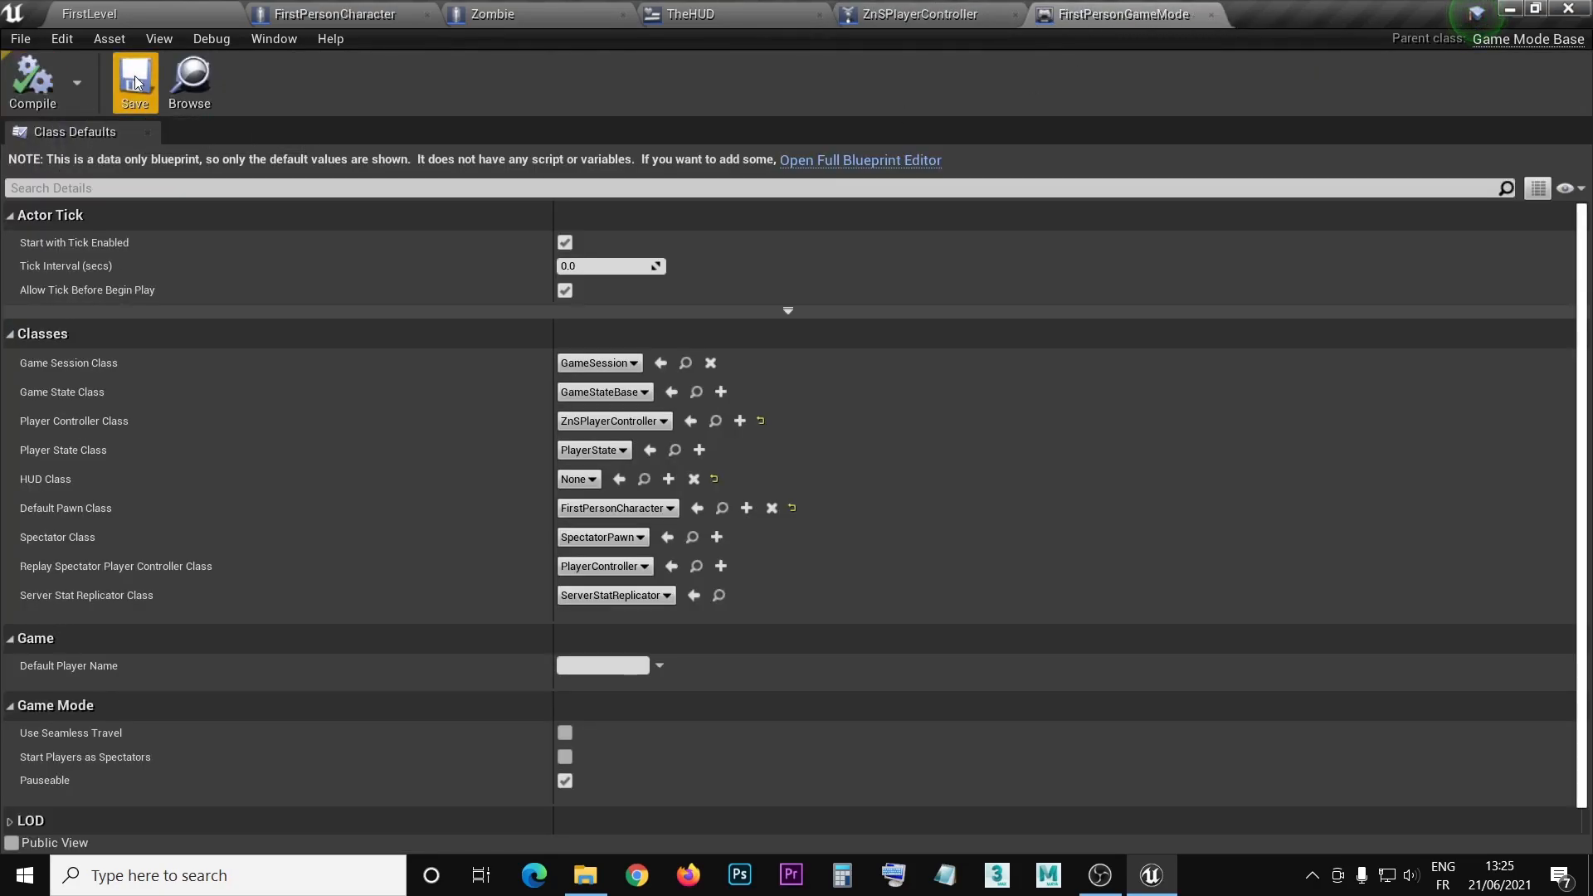
- Return to the FirstLevel editor, then open the TheHUD widget designer to review its layout
{"action": "left_click", "coordinate": [97, 13]}
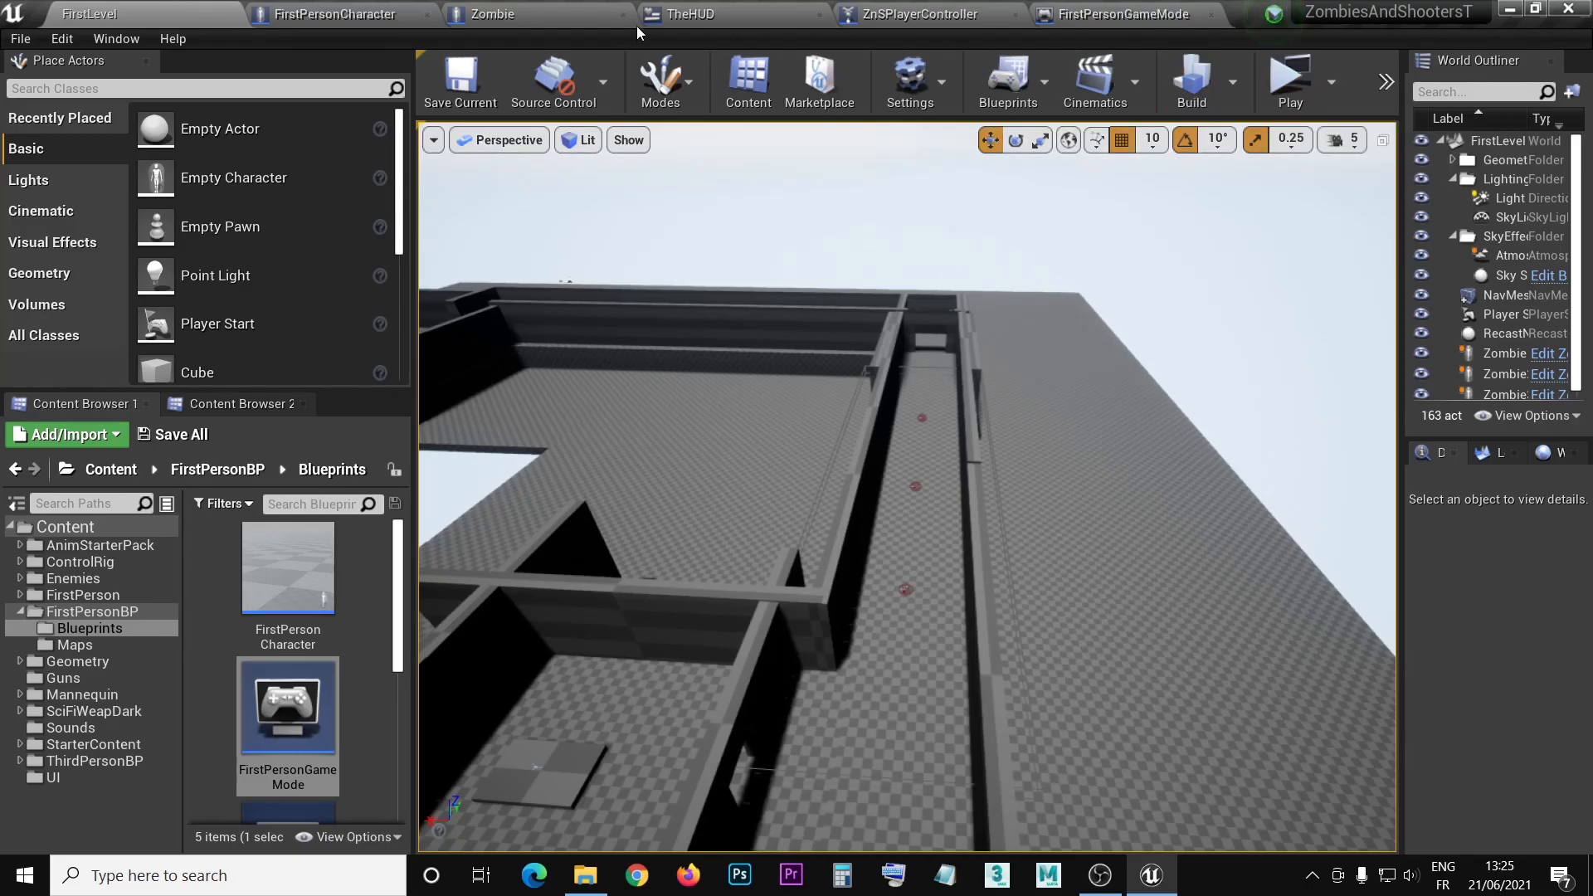
{"action": "left_click", "coordinate": [689, 17]}
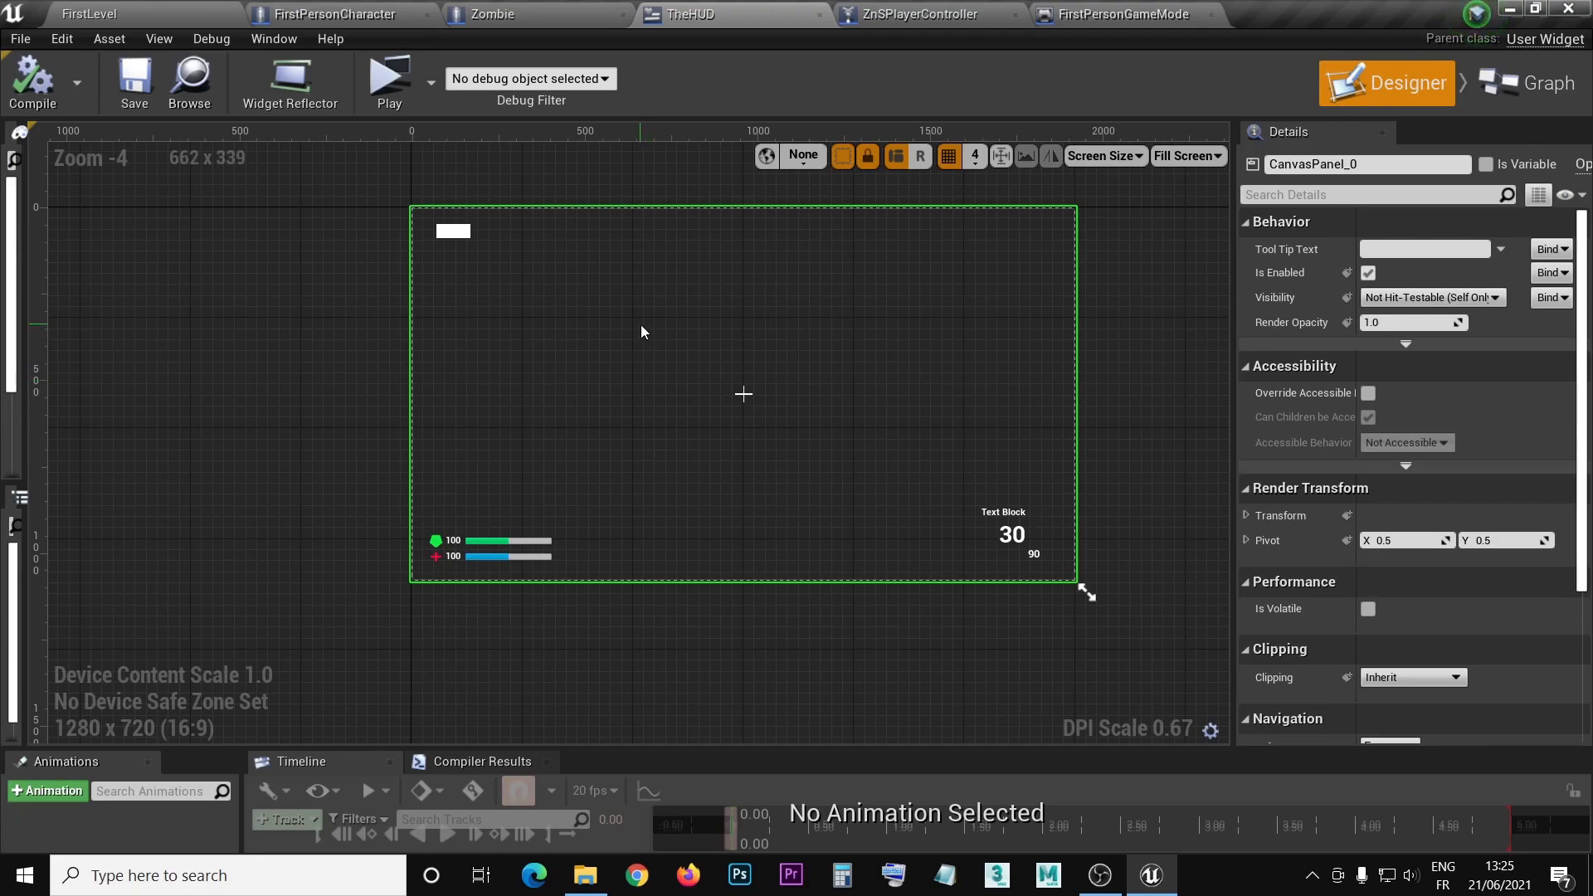
{"action": "right_click_drag", "start_coordinate": [641, 328], "coordinate": [596, 373]}
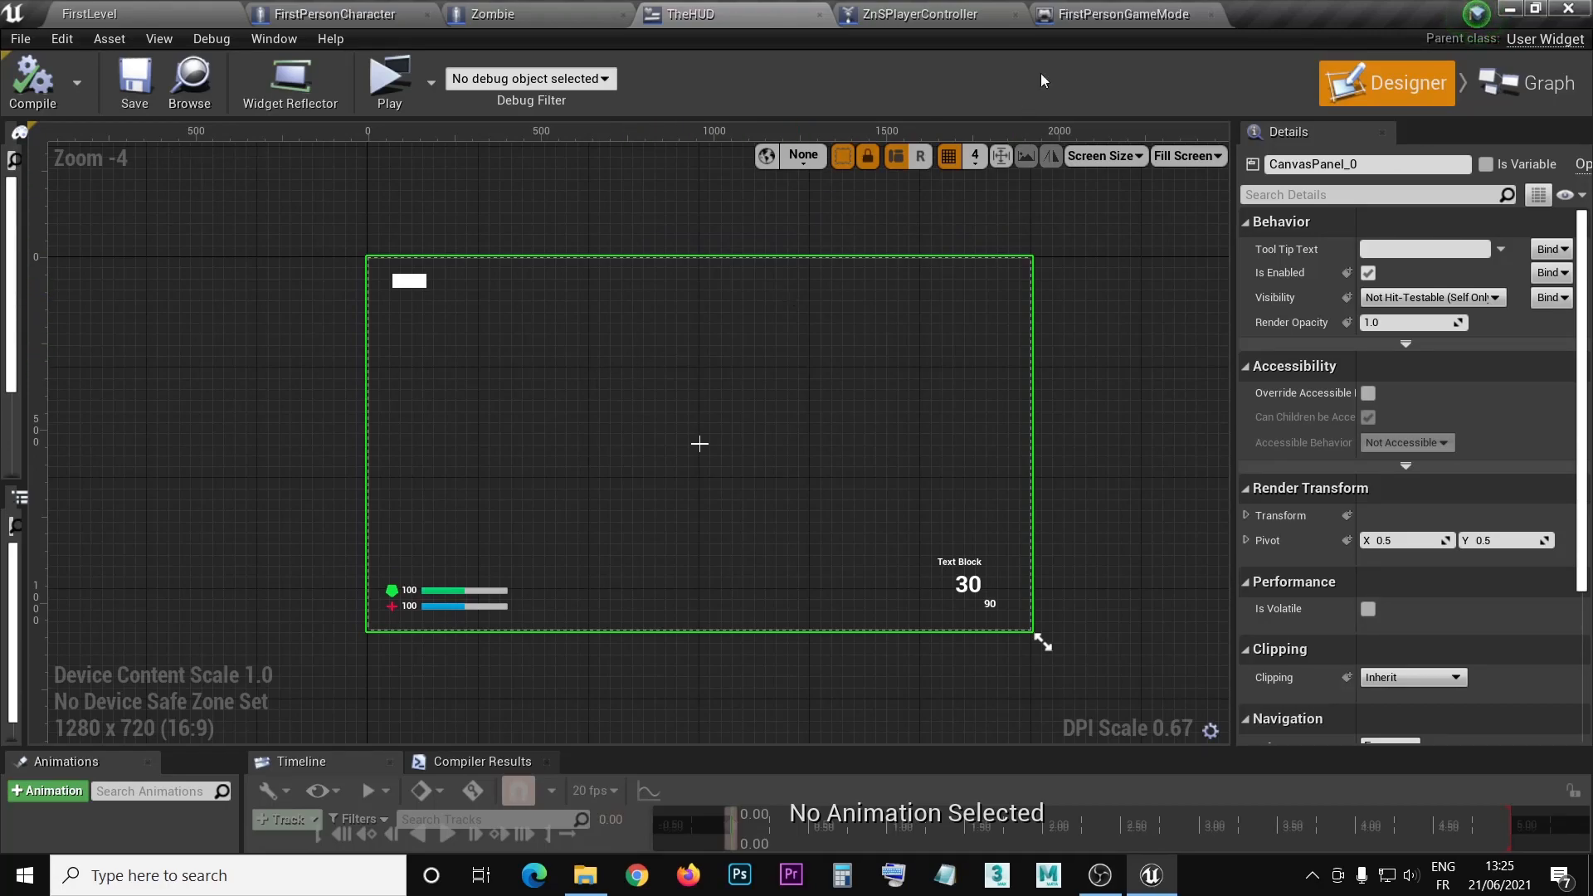
- Play the game and walk through the doorway into the zombie corridor to check the crosshair, bars and ammo display
{"action": "left_click", "coordinate": [380, 80]}
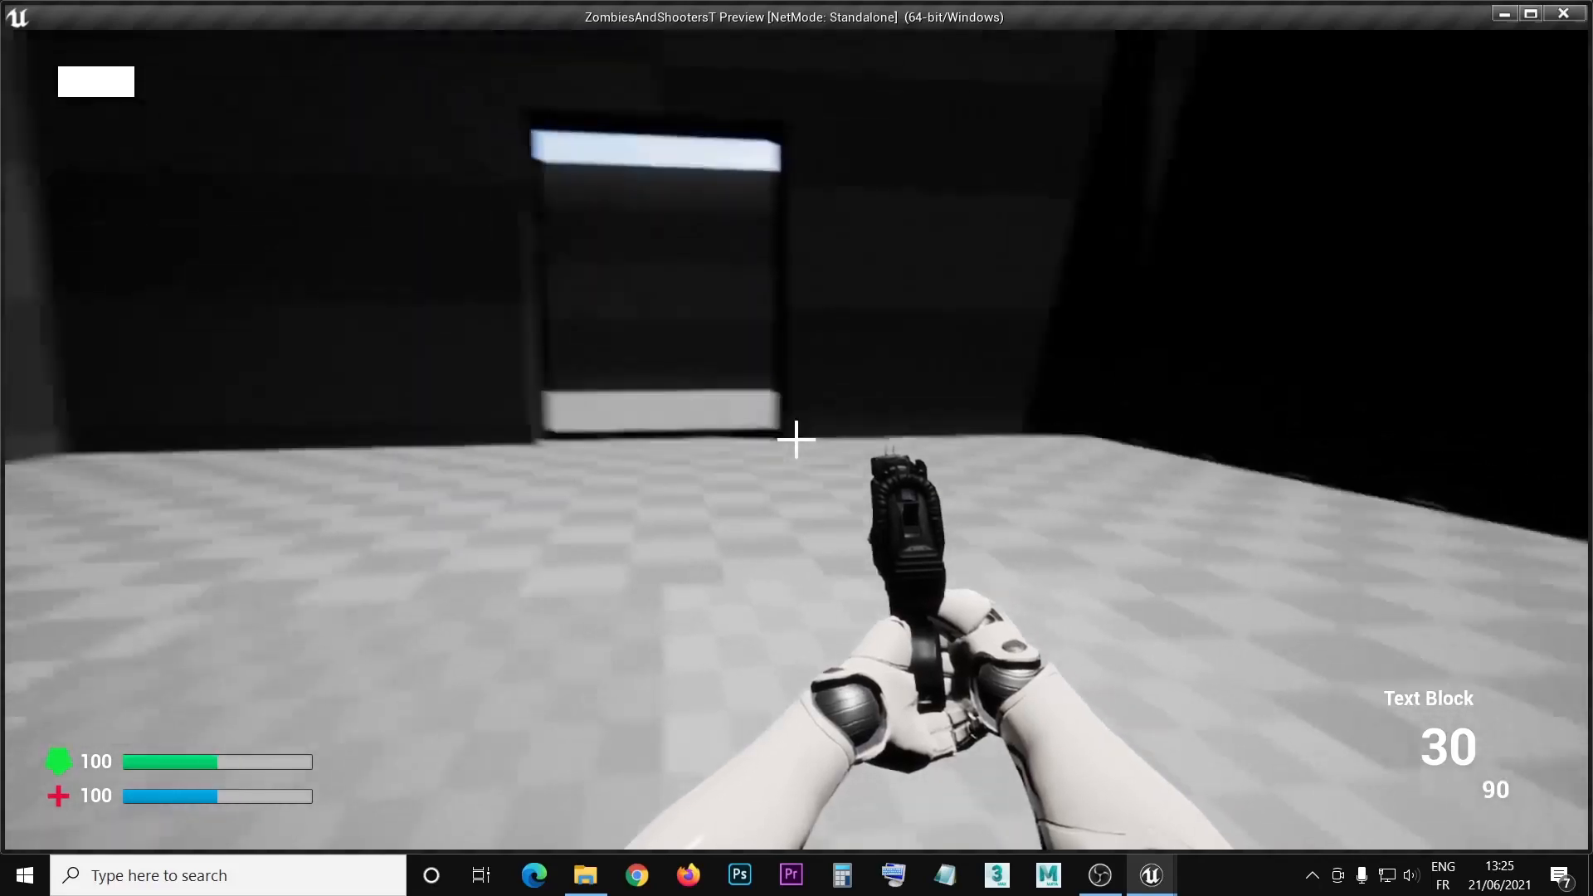
{"action": "key", "text": "w"}
{"action": "key", "text": "d"}
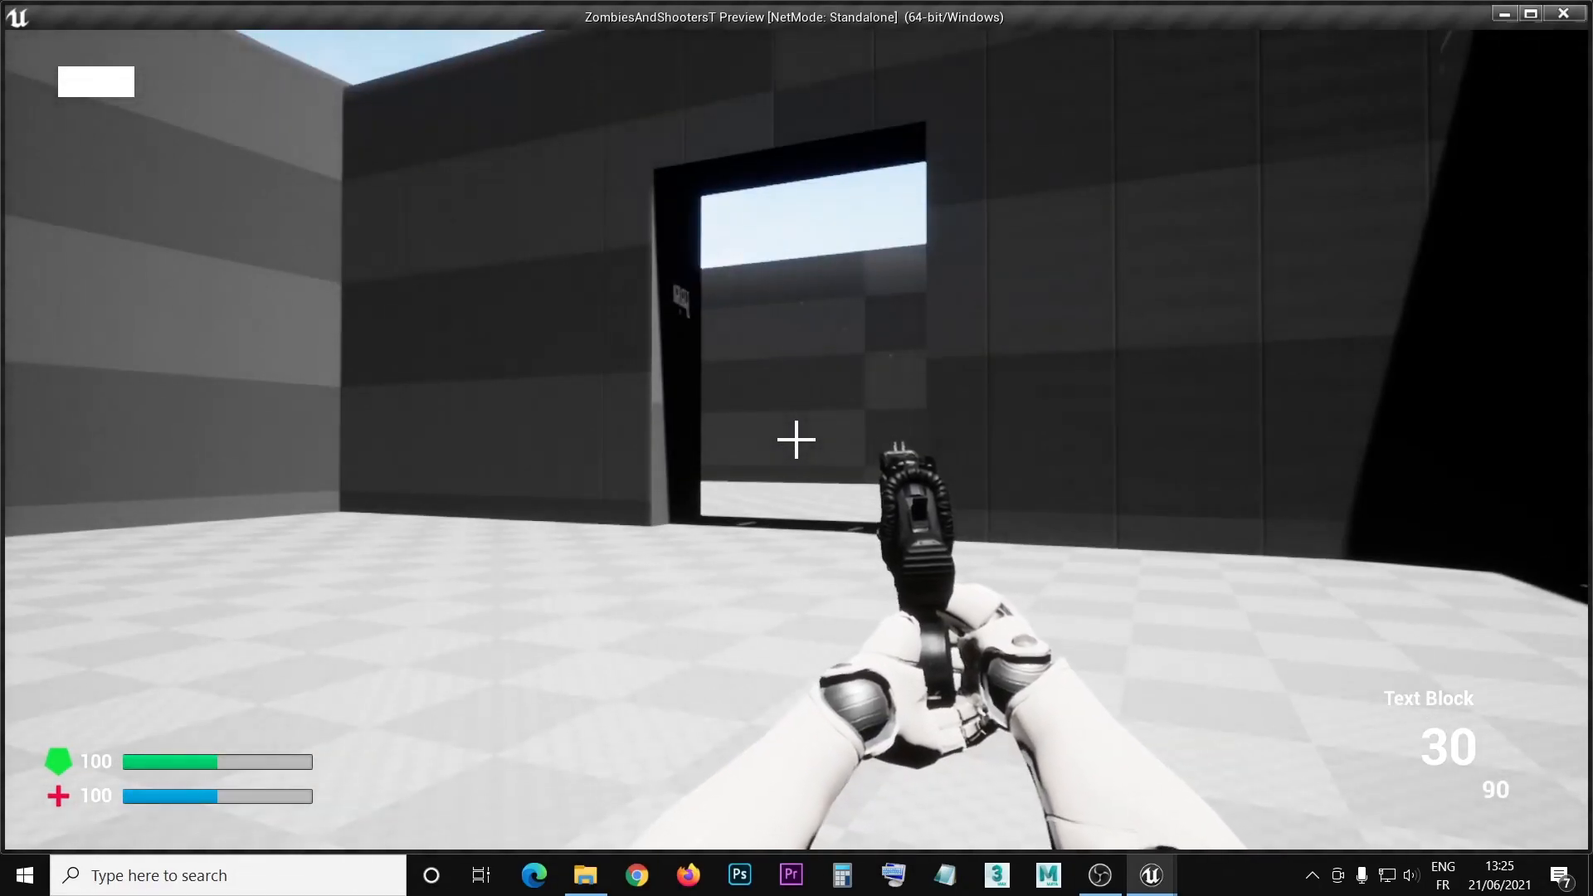
{"action": "key", "text": "w"}
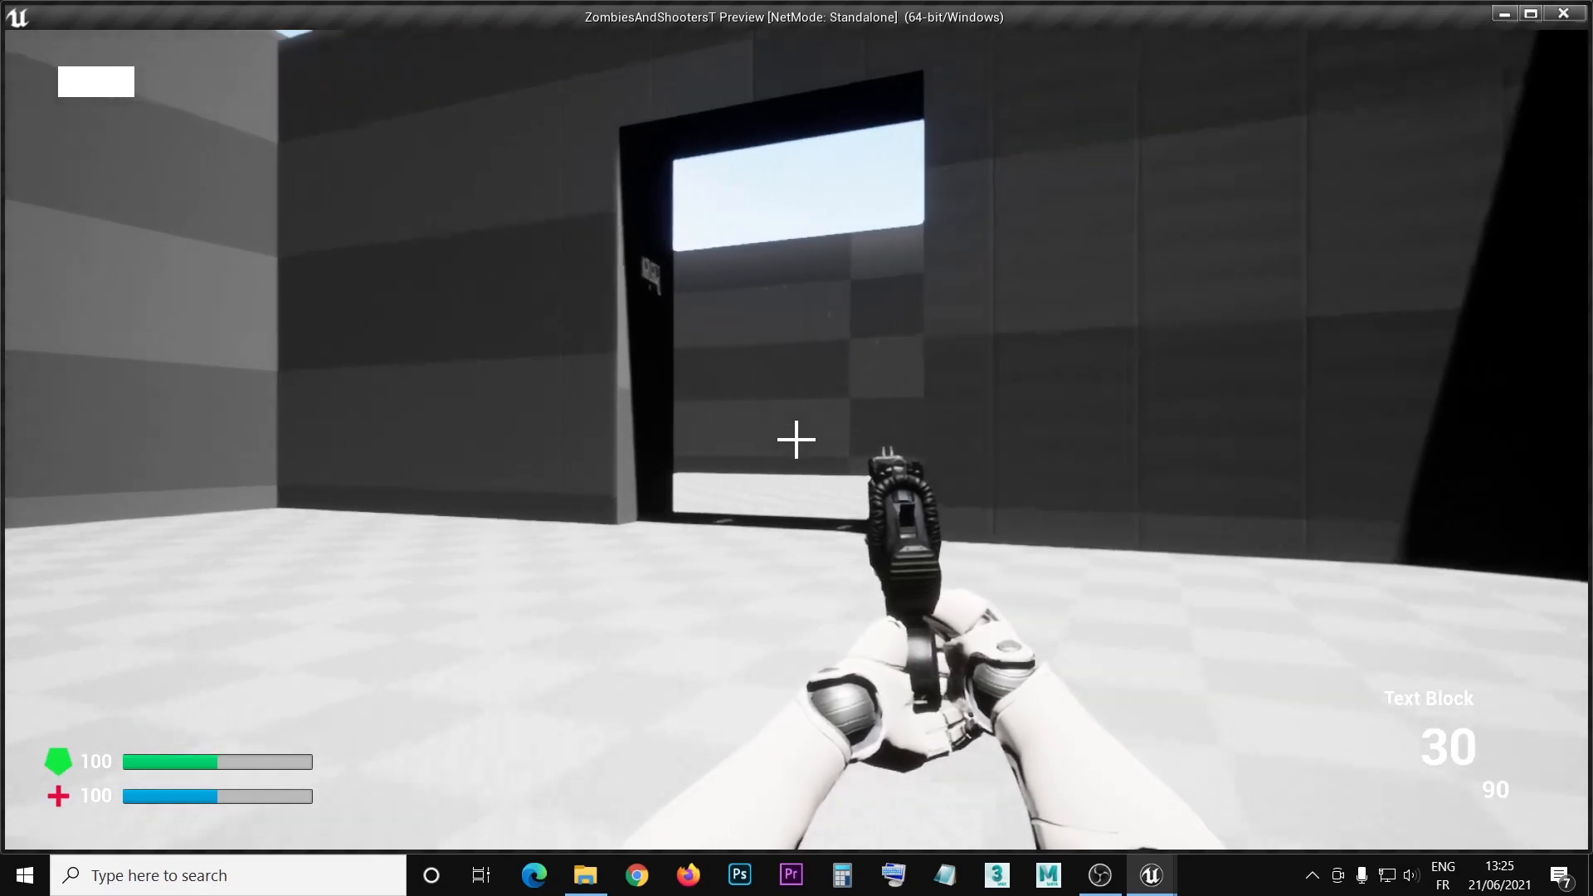
{"action": "key", "text": "w"}
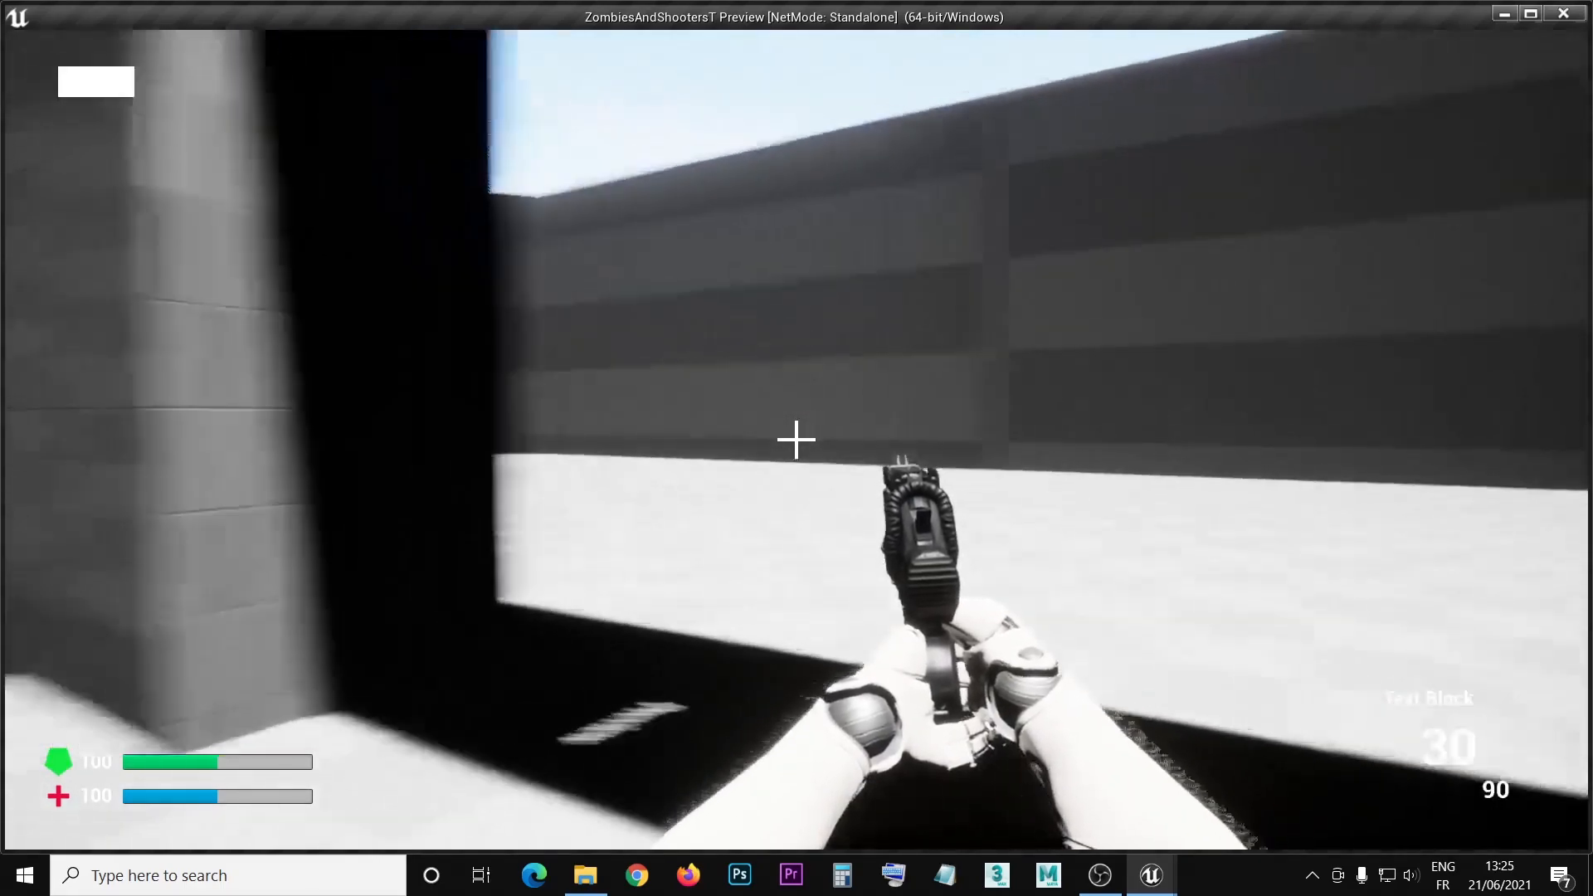
{"action": "key", "text": "w"}
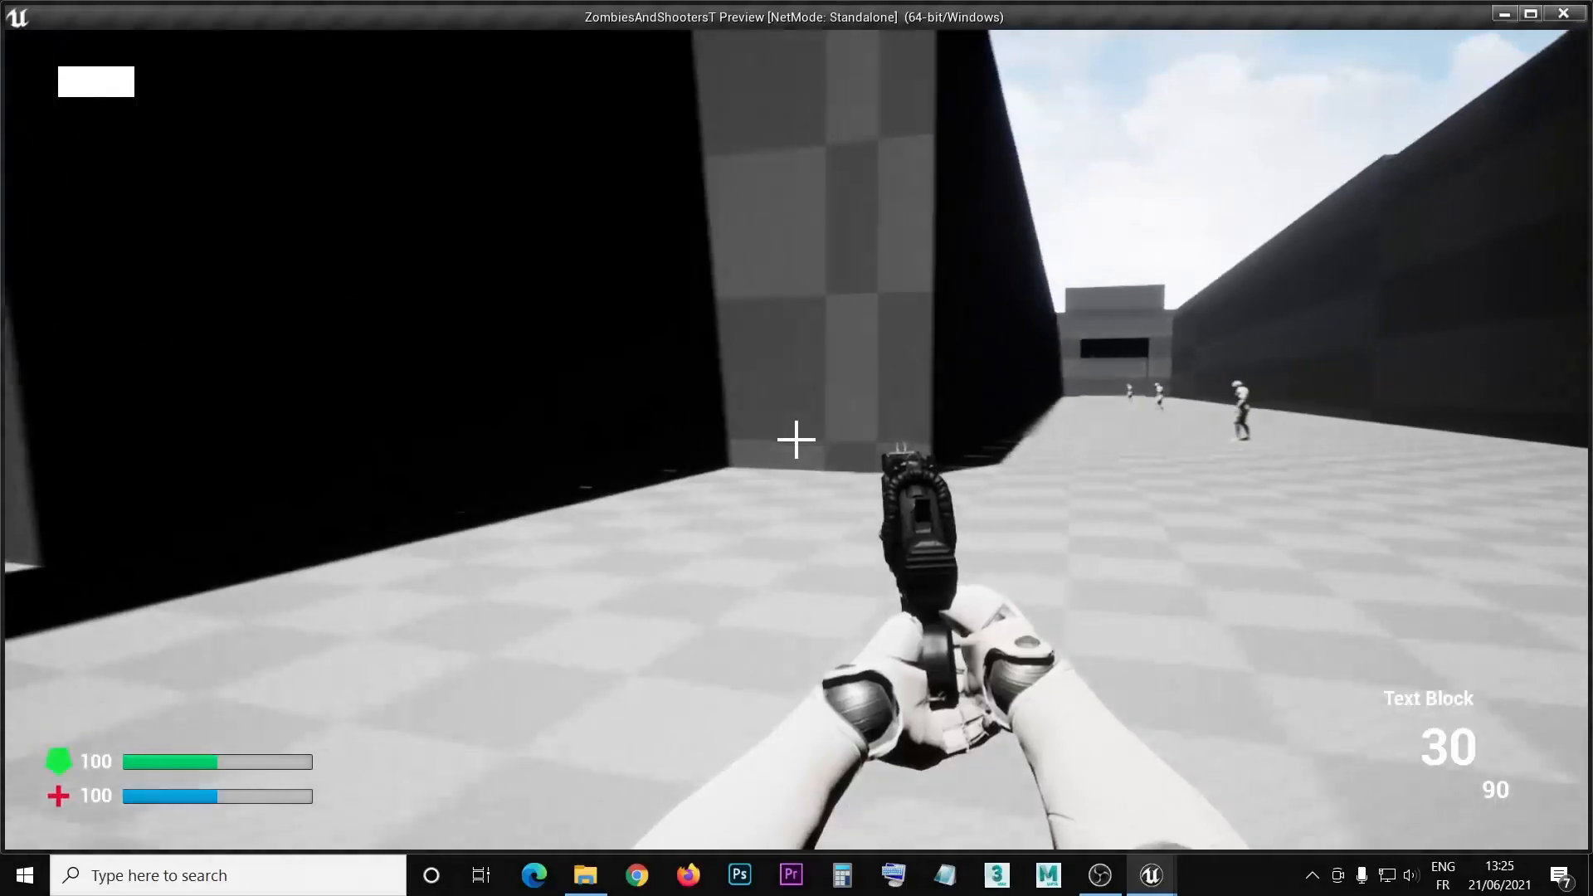
{"action": "key", "text": "d"}
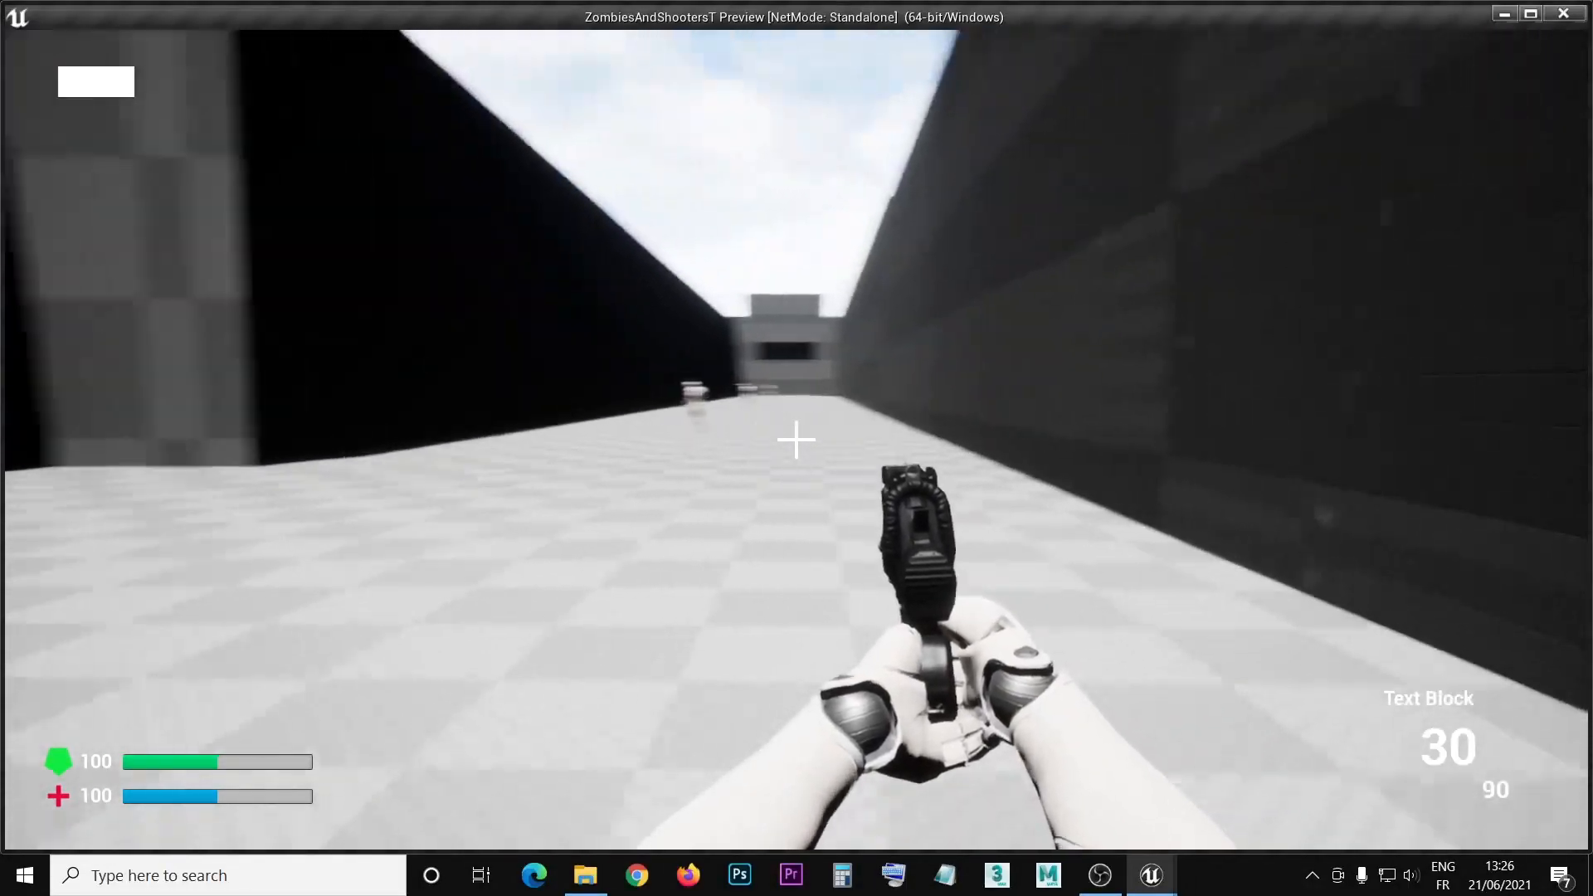
{"action": "key", "text": "d"}
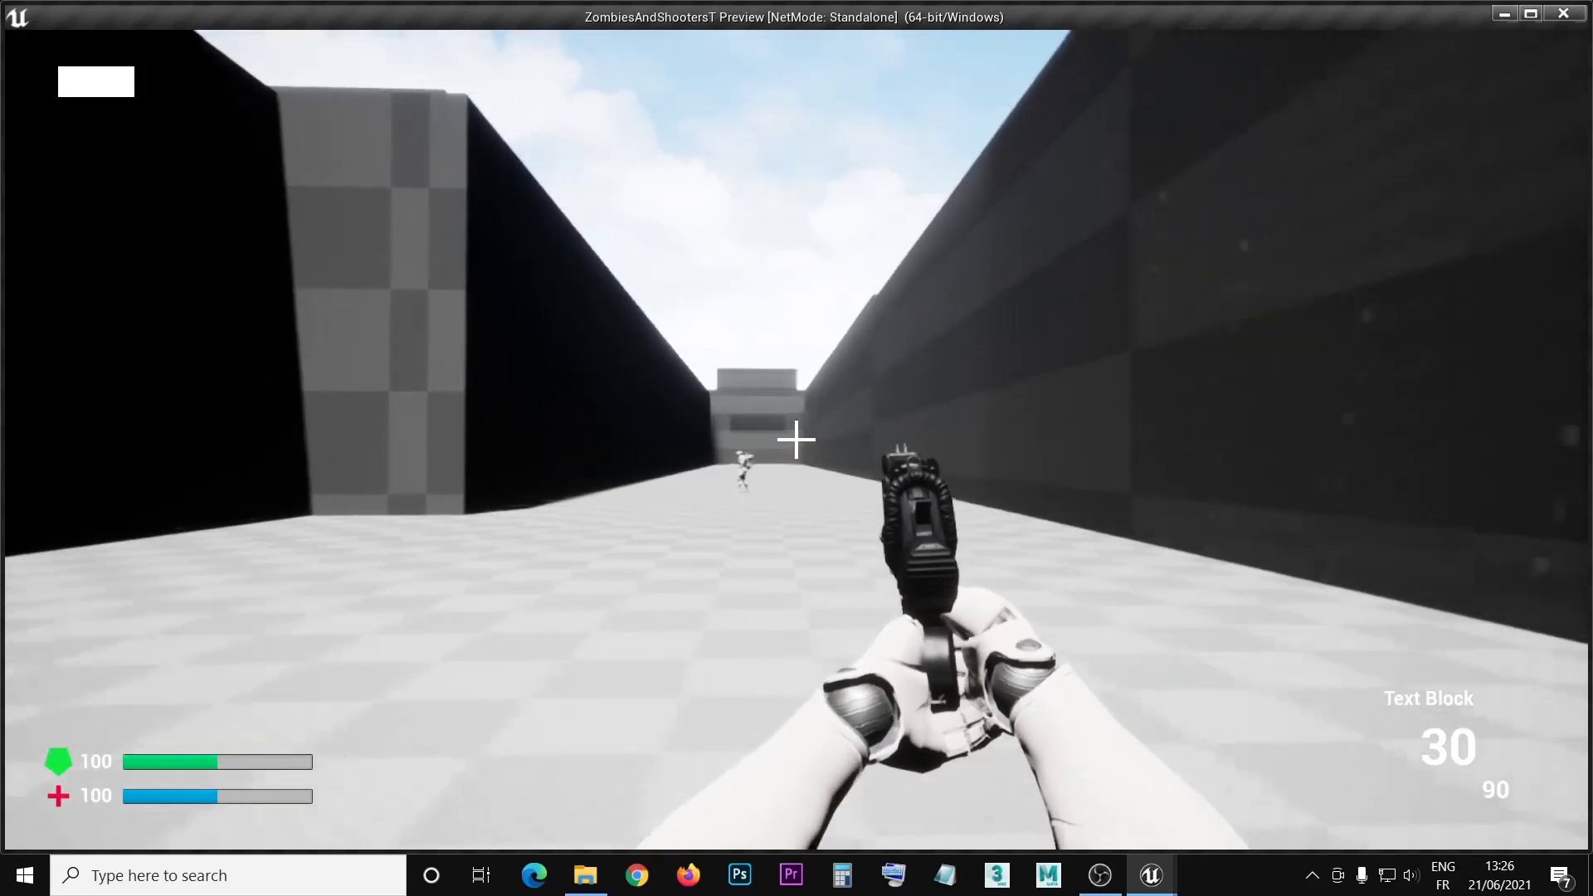
{"action": "key", "text": "d"}
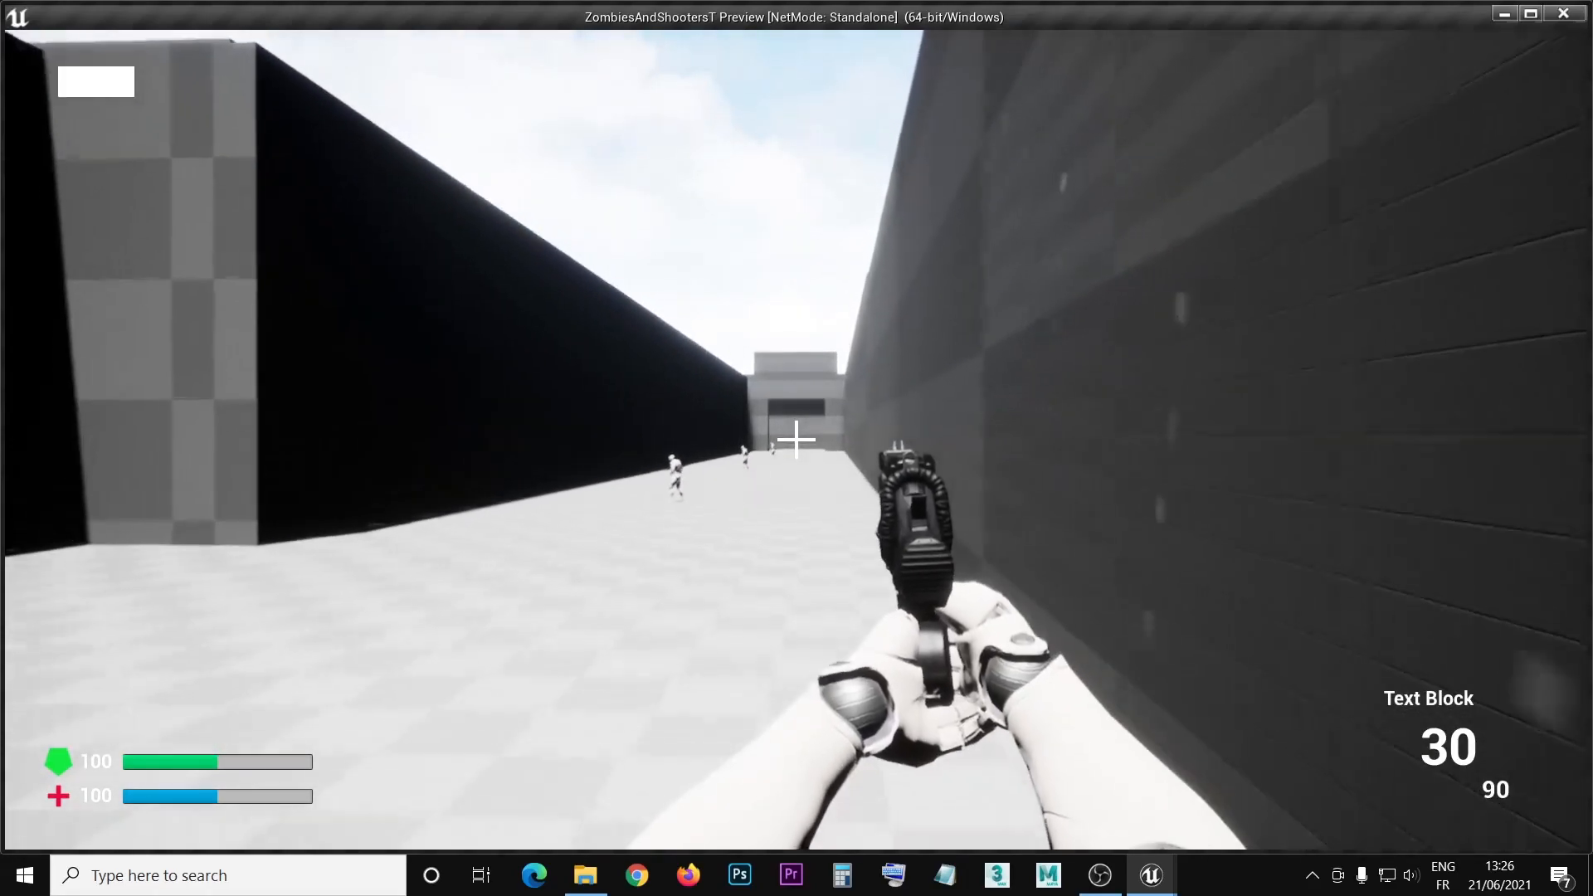
{"action": "key", "text": "s"}
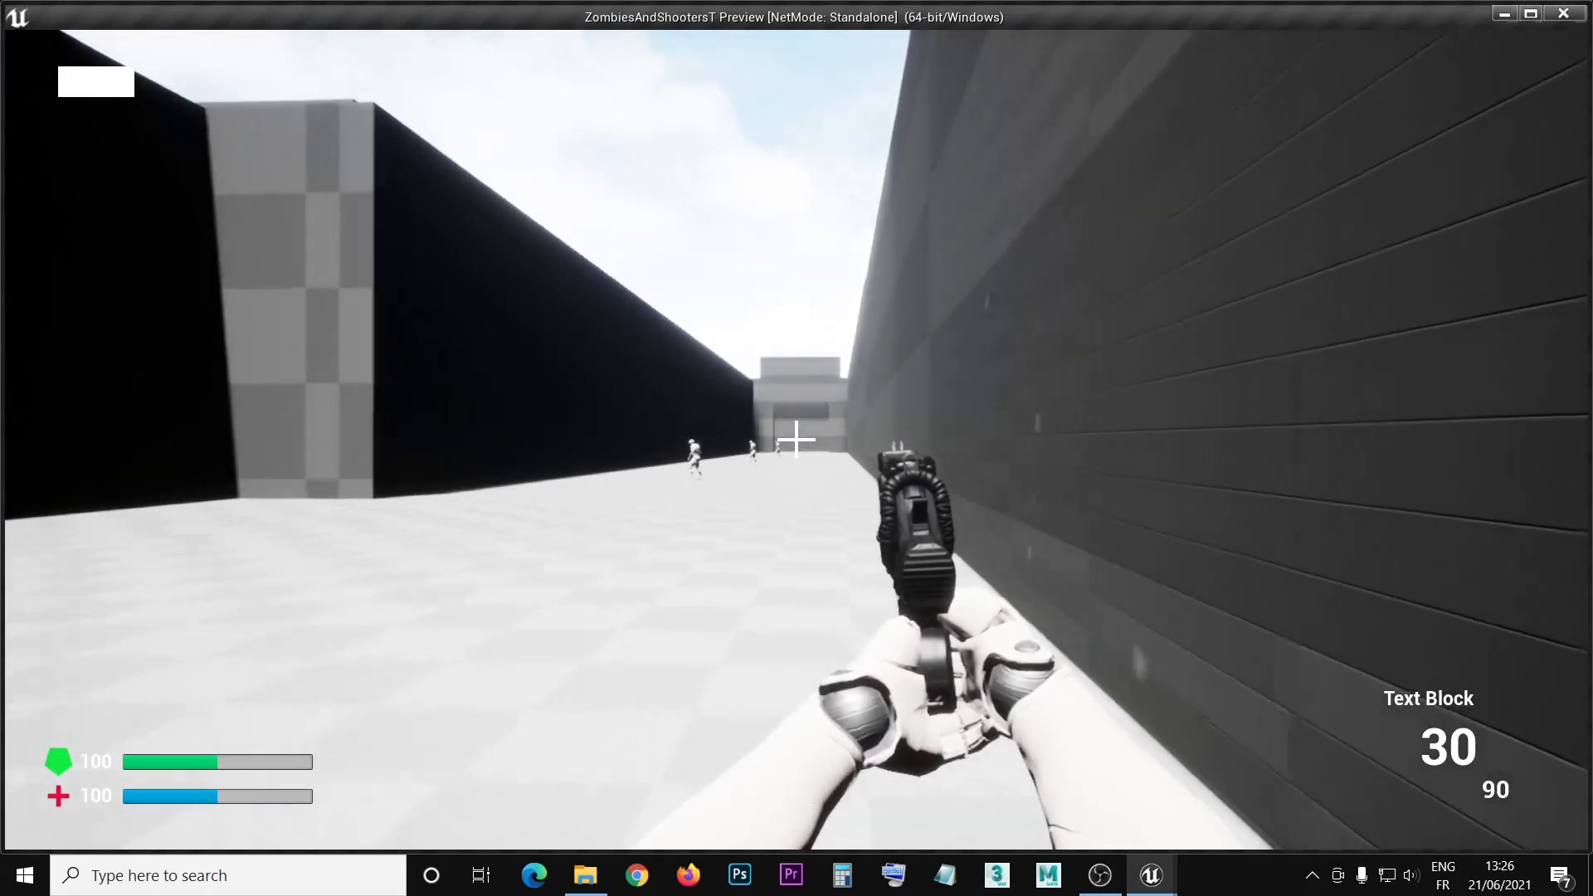
{"action": "key", "text": "a"}
{"action": "key", "text": "a"}
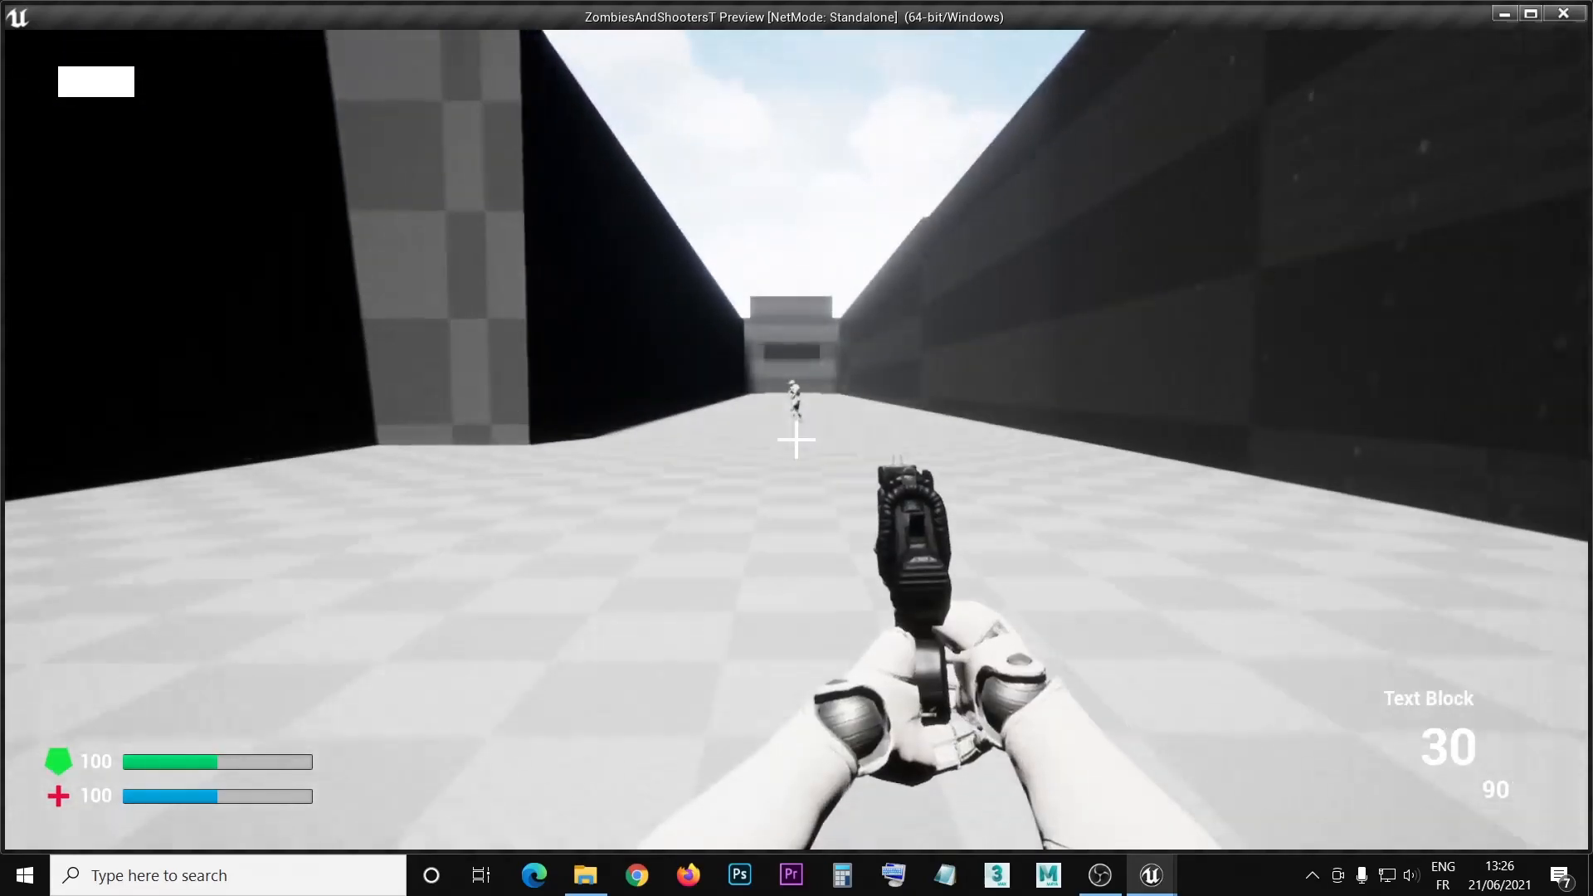
{"action": "key", "text": "w"}
{"action": "key", "text": "w"}
{"action": "key", "text": "w"}
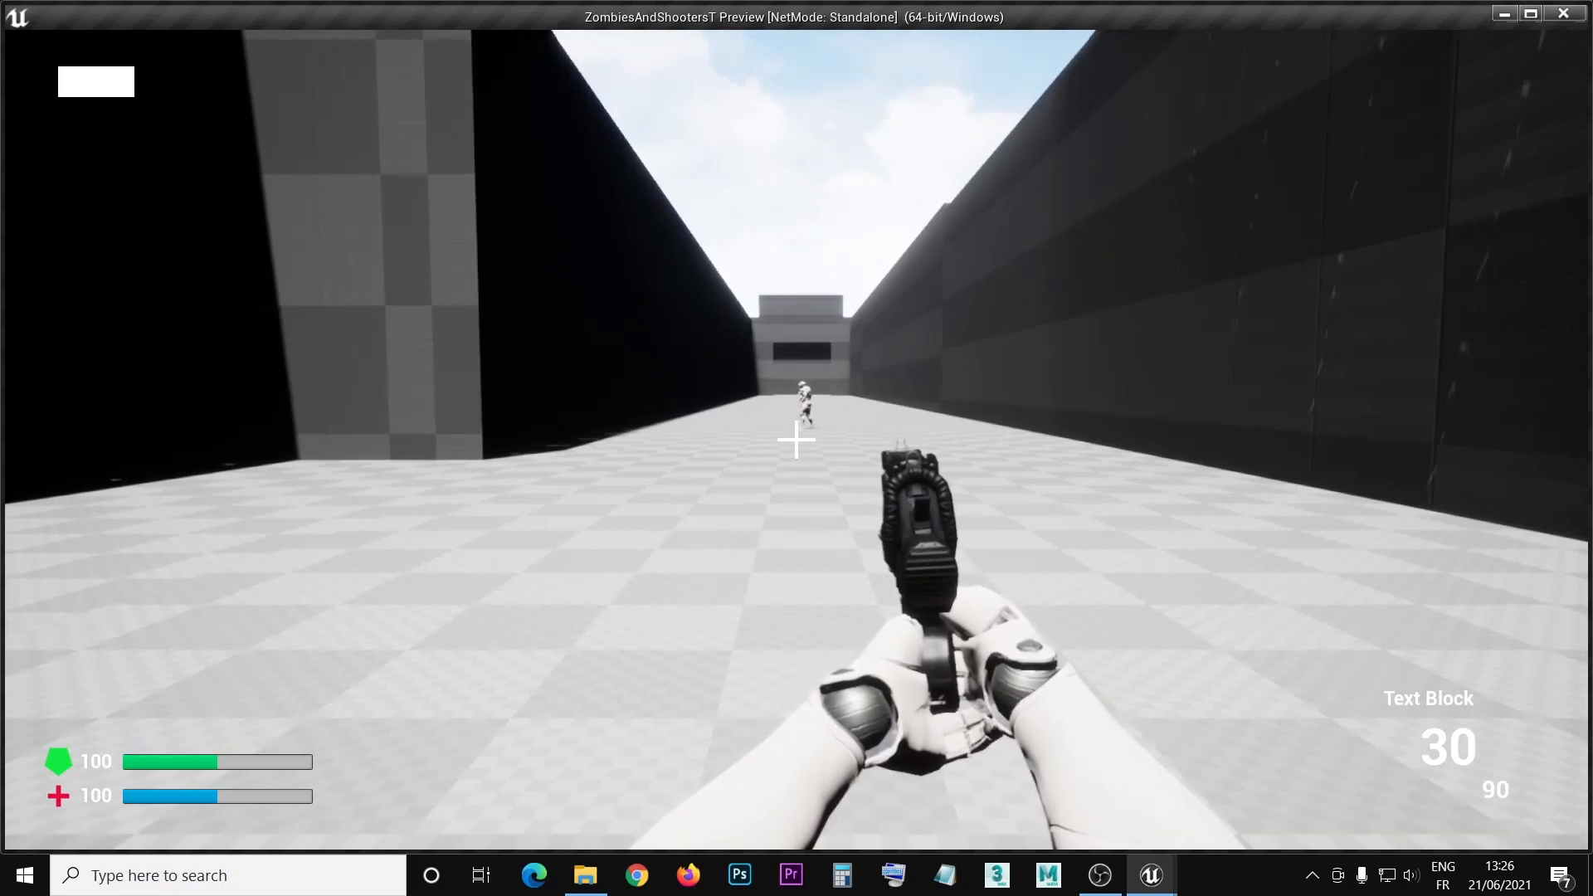